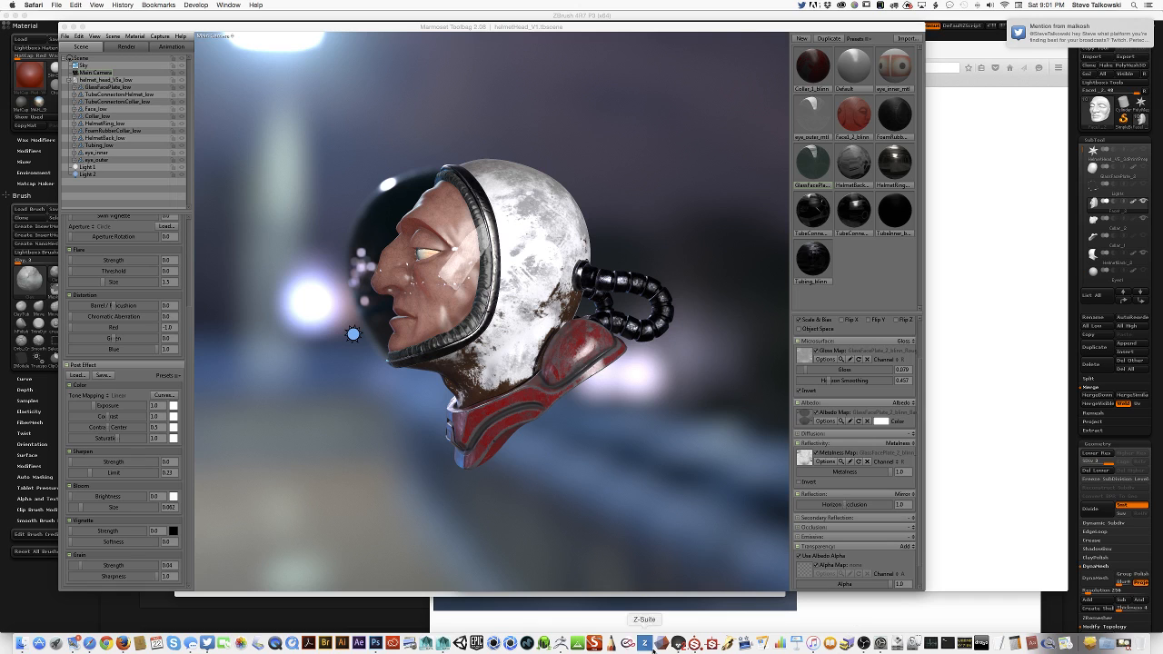
Switch to Twitter and open the newest mention asking which broadcast platform works best.
{"action": "left_click", "coordinate": [203, 644]}
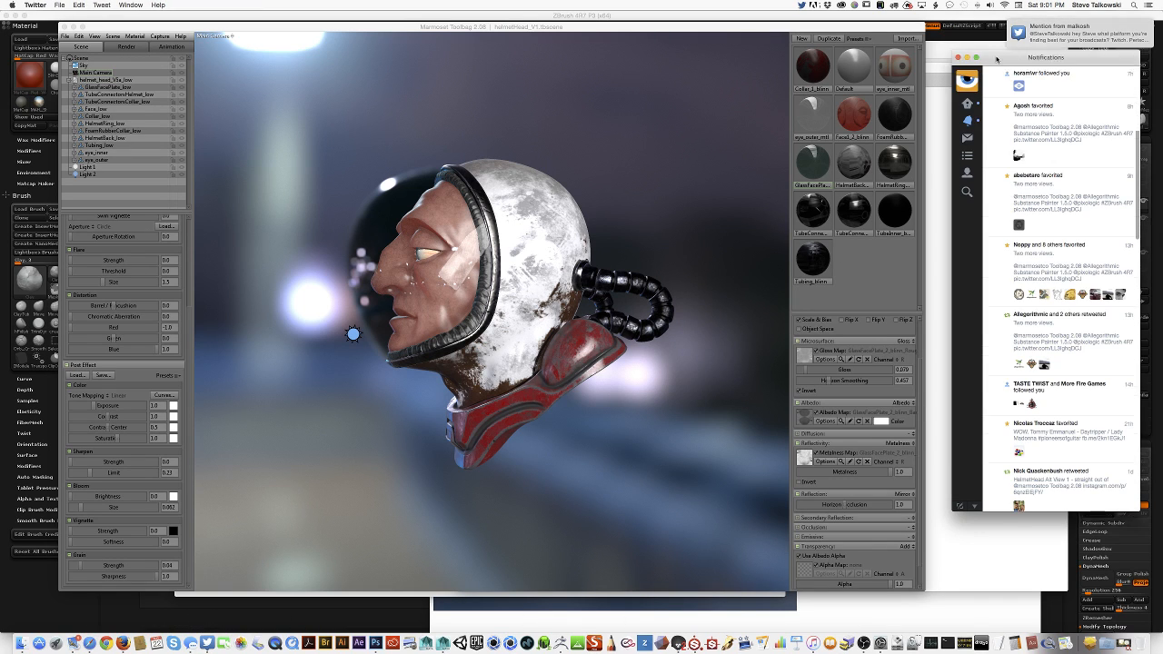
{"action": "scroll", "coordinate": [1054, 141], "scroll_direction": "up", "scroll_amount": 5}
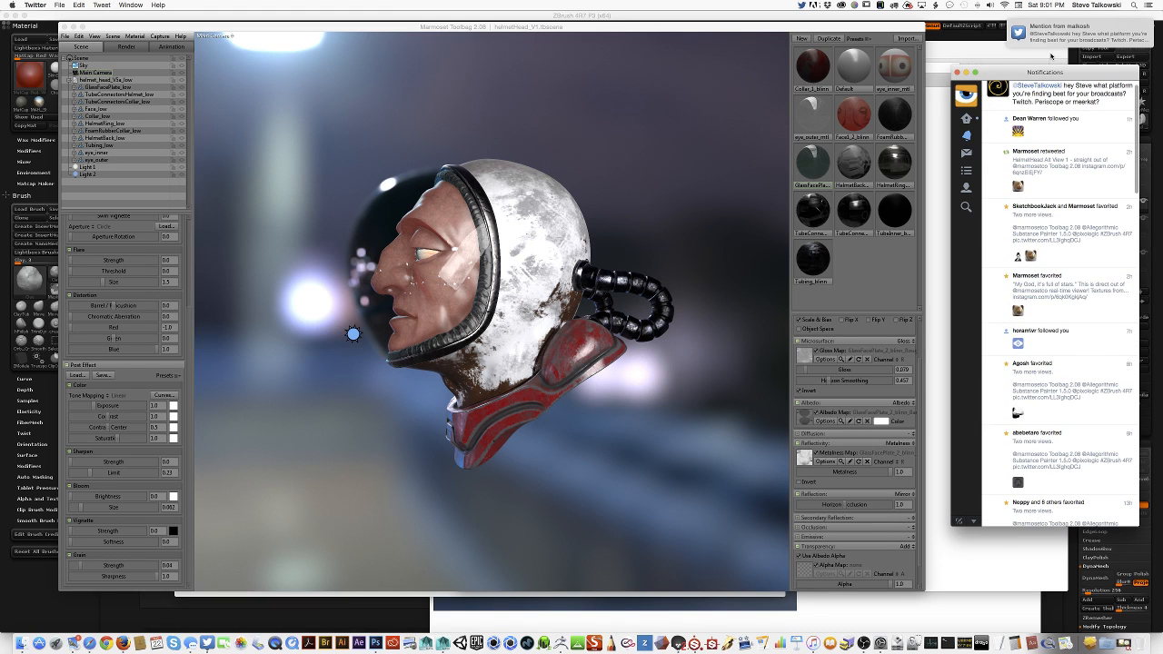
{"action": "left_click_drag", "start_coordinate": [1014, 77], "coordinate": [1004, 101]}
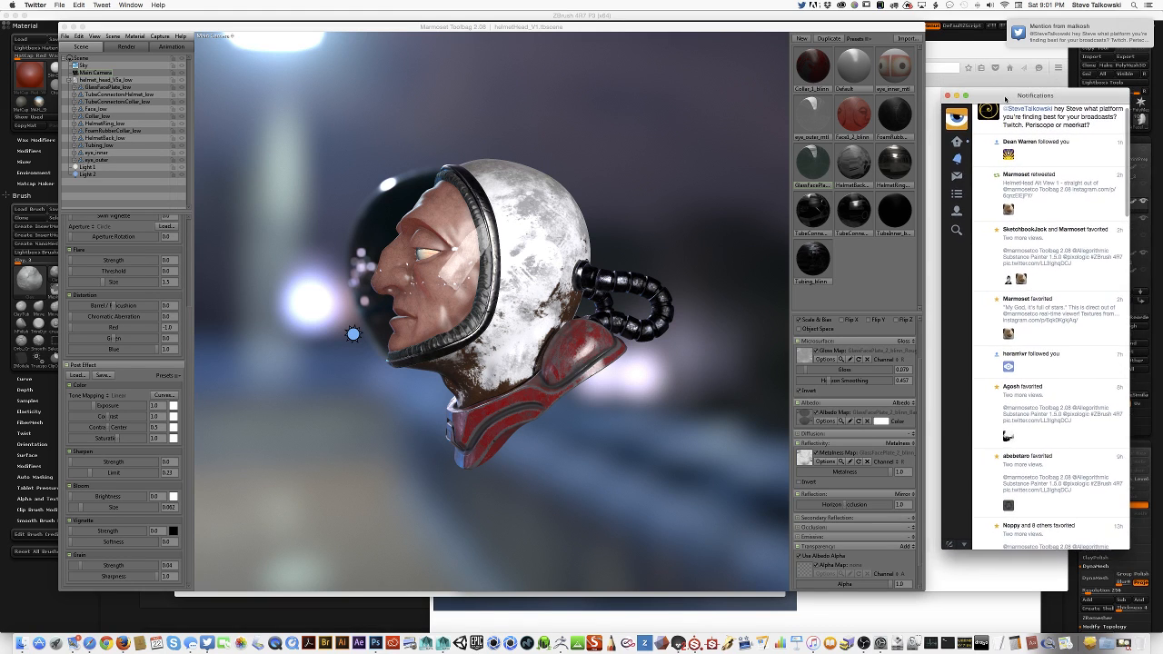
{"action": "left_click", "coordinate": [1111, 116]}
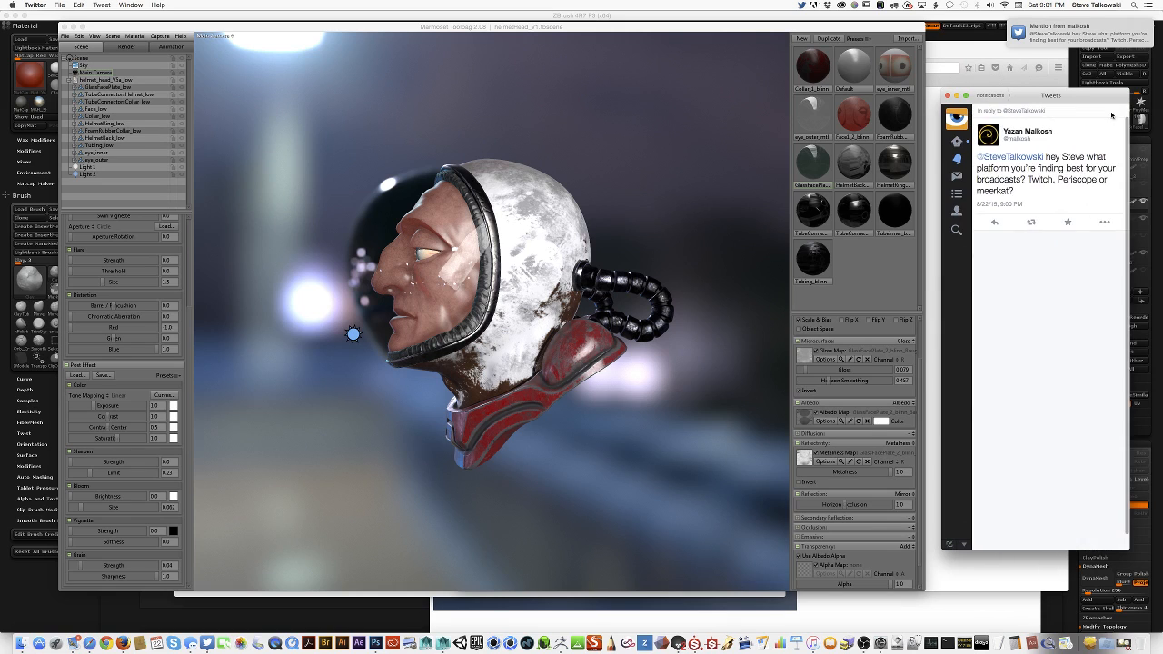
Post the reply "Periscope is limited to iPhone only. Haven't tried Meerkat yet. Incidentally, I'm just about to start Twitch up! Come join in!".
{"action": "left_click", "coordinate": [994, 223]}
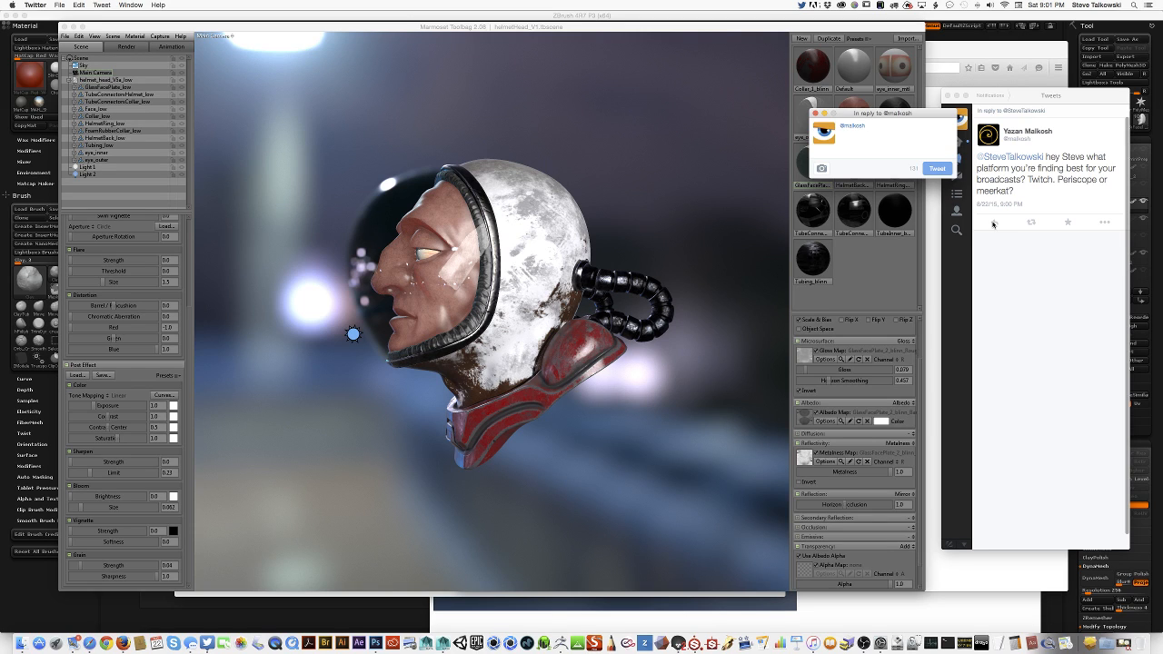
{"action": "type", "text": "Periscope is immited to iPhone only. Haven't tried Meerkat yet. Incidentally,"}
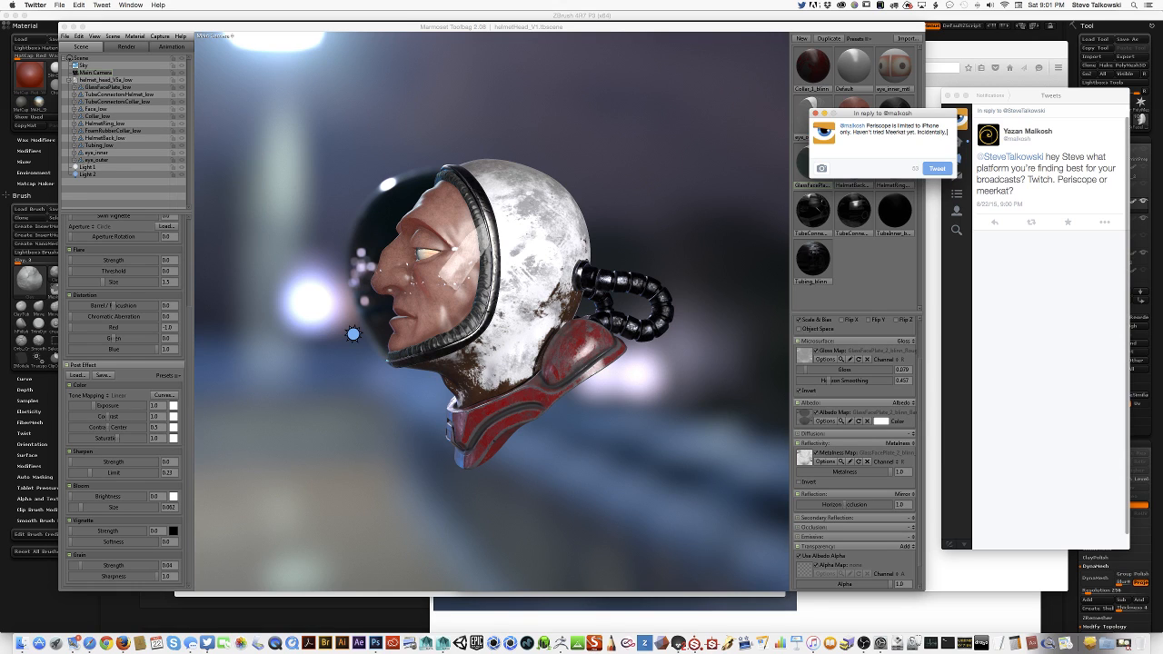
{"action": "type", "text": "I'm just about to start Twitch up! Come join"}
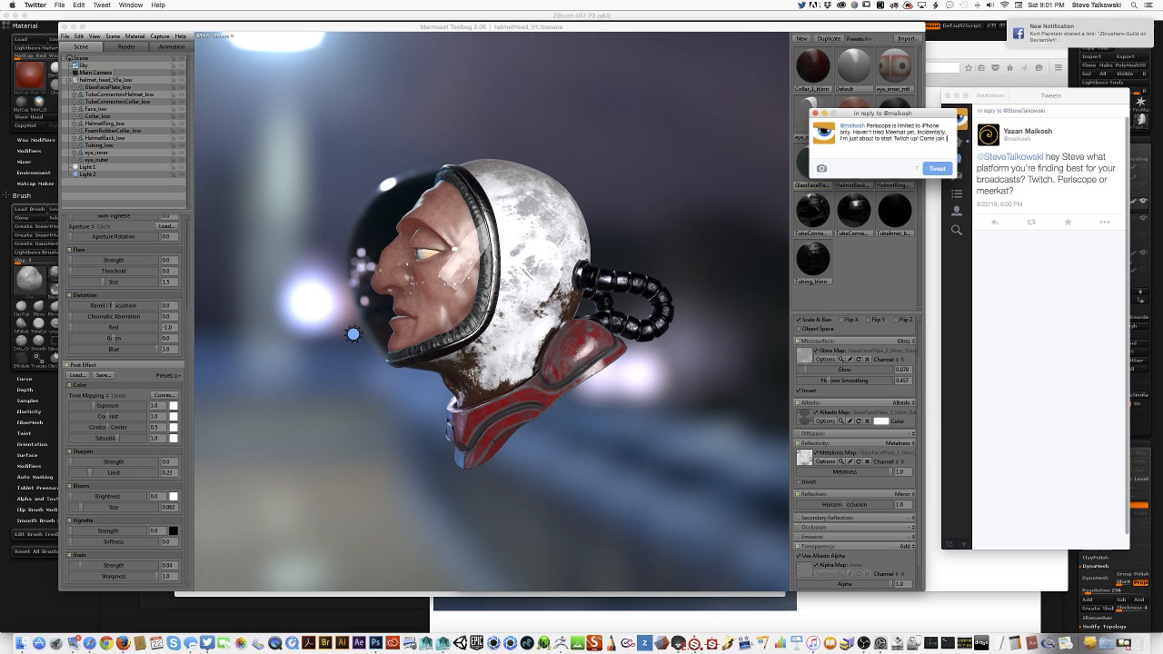
{"action": "type", "text": " in!"}
{"action": "key", "text": "Return"}
{"action": "left_click", "coordinate": [938, 169]}
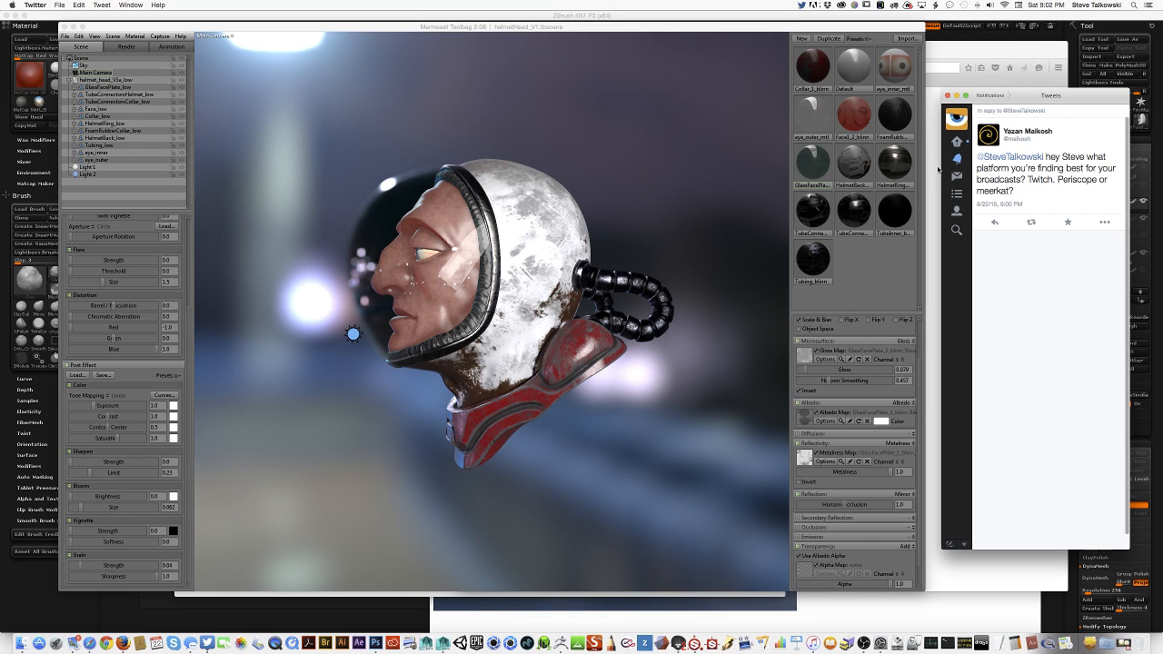
Check the home timeline for the posted reply and close the Twitter window.
{"action": "left_click", "coordinate": [958, 142]}
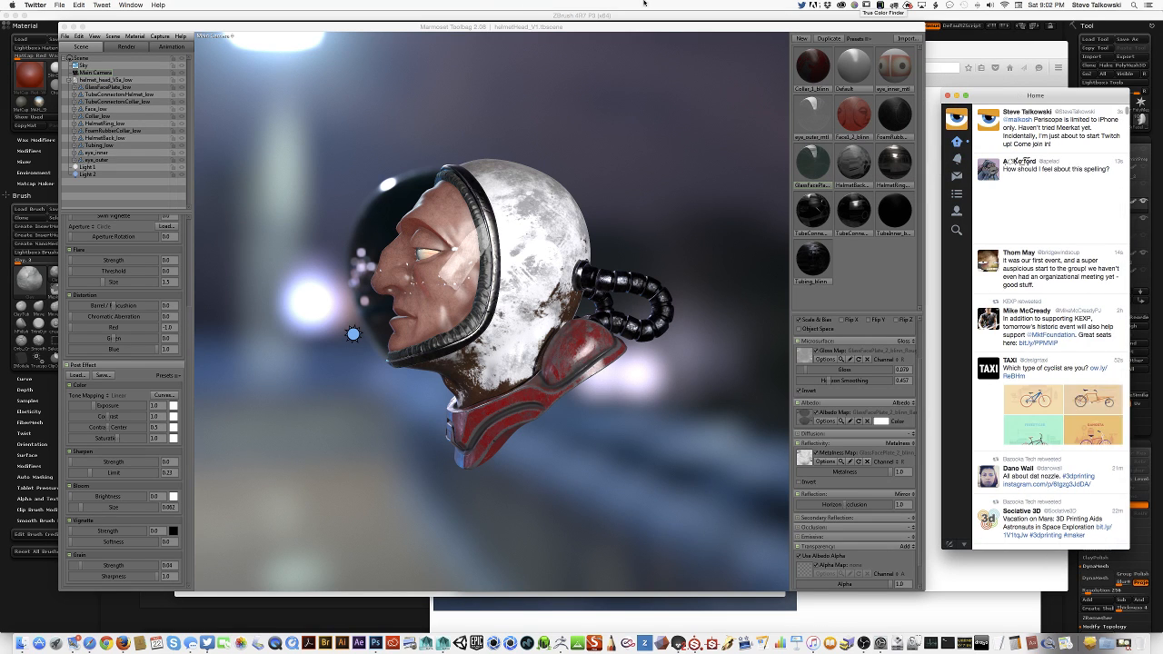
{"action": "key", "text": "super+Tab"}
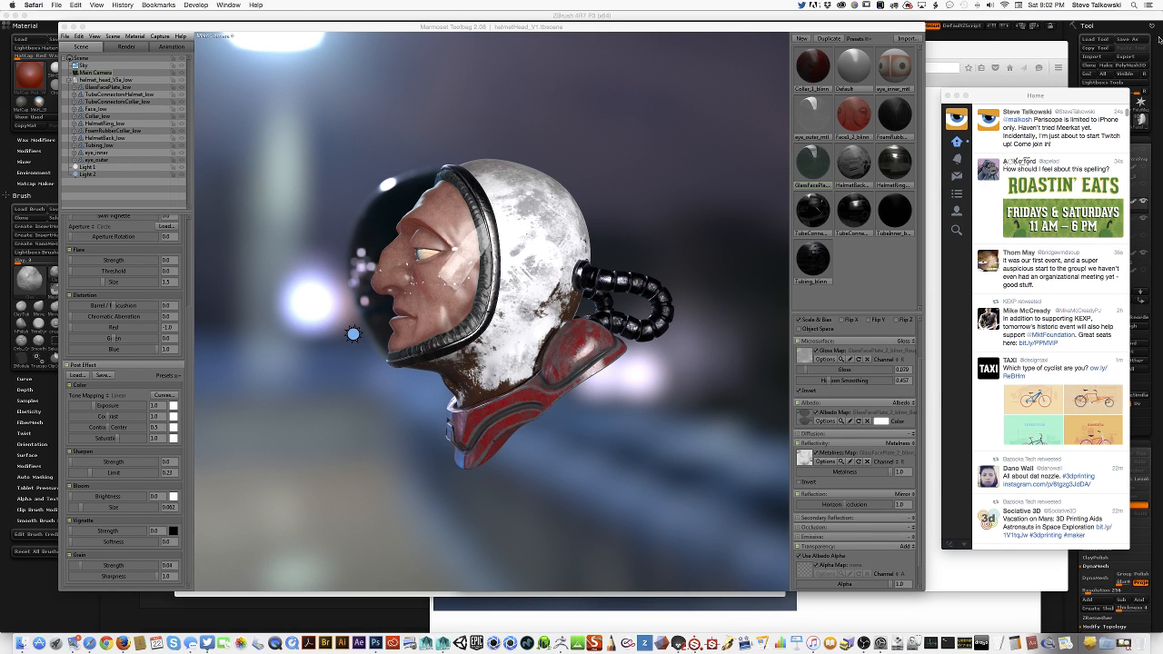
{"action": "left_click", "coordinate": [1039, 96]}
{"action": "key", "text": "super+w"}
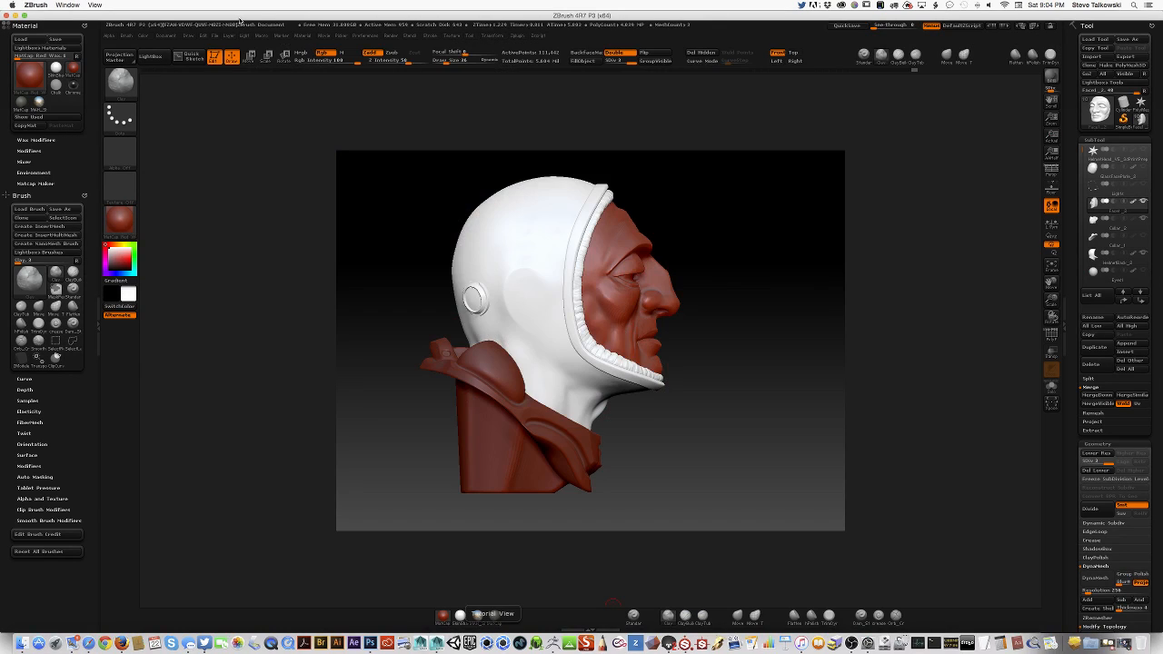
Switch to ZBrush and examine the helmet head sculpt from the side and from behind.
{"action": "left_click", "coordinate": [240, 21]}
{"action": "mouse_move", "coordinate": [763, 436]}
{"action": "left_mouse_down"}
{"action": "mouse_move", "coordinate": [716, 446]}
{"action": "mouse_move", "coordinate": [797, 457]}
{"action": "mouse_move", "coordinate": [784, 475]}
{"action": "mouse_move", "coordinate": [818, 488]}
{"action": "mouse_move", "coordinate": [795, 446]}
{"action": "mouse_move", "coordinate": [745, 457]}
{"action": "mouse_move", "coordinate": [789, 463]}
{"action": "mouse_move", "coordinate": [796, 488]}
{"action": "mouse_move", "coordinate": [813, 355]}
{"action": "mouse_move", "coordinate": [822, 352]}
{"action": "mouse_move", "coordinate": [812, 332]}
{"action": "mouse_move", "coordinate": [779, 385]}
{"action": "mouse_move", "coordinate": [820, 379]}
{"action": "mouse_move", "coordinate": [592, 297]}
{"action": "mouse_move", "coordinate": [721, 270]}
{"action": "mouse_move", "coordinate": [691, 358]}
{"action": "mouse_move", "coordinate": [716, 338]}
{"action": "left_mouse_up"}
{"action": "key", "text": "ctrl+shift+s"}
{"action": "left_click", "coordinate": [717, 330], "text": "ctrl+shift"}
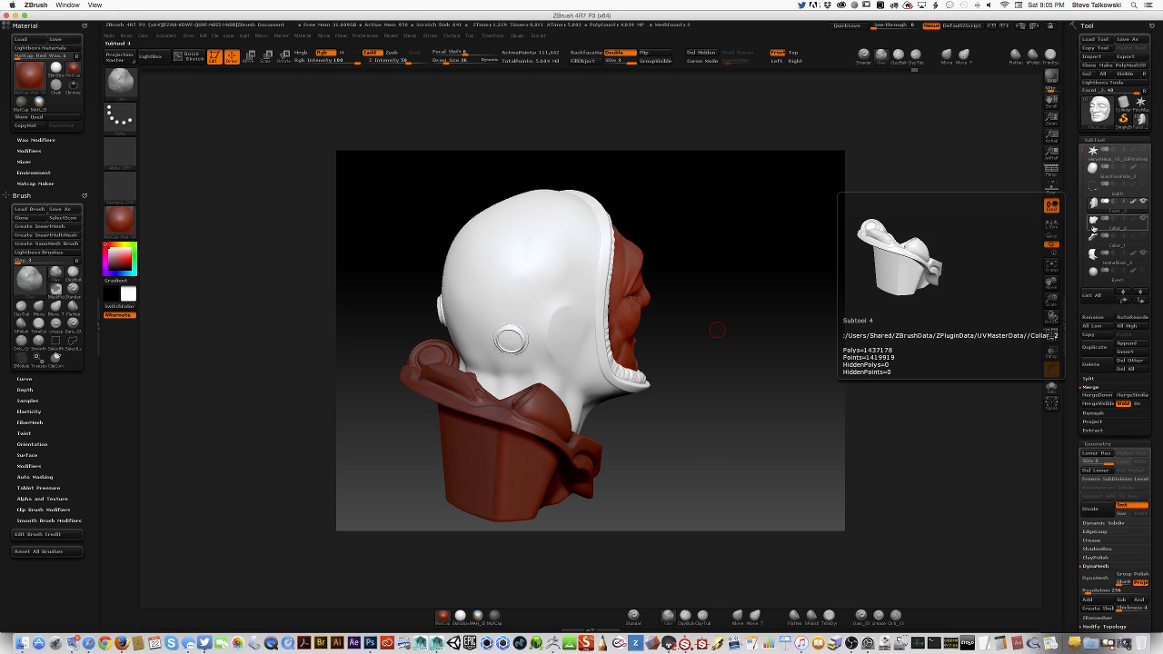
Select the Collar_2 subtool and examine it in isolation from several sides.
{"action": "left_click", "coordinate": [1094, 228]}
{"action": "left_click_drag", "start_coordinate": [808, 348], "coordinate": [735, 376]}
{"action": "key", "text": "ctrl+shift+s"}
{"action": "left_click_drag", "start_coordinate": [799, 415], "coordinate": [761, 393]}
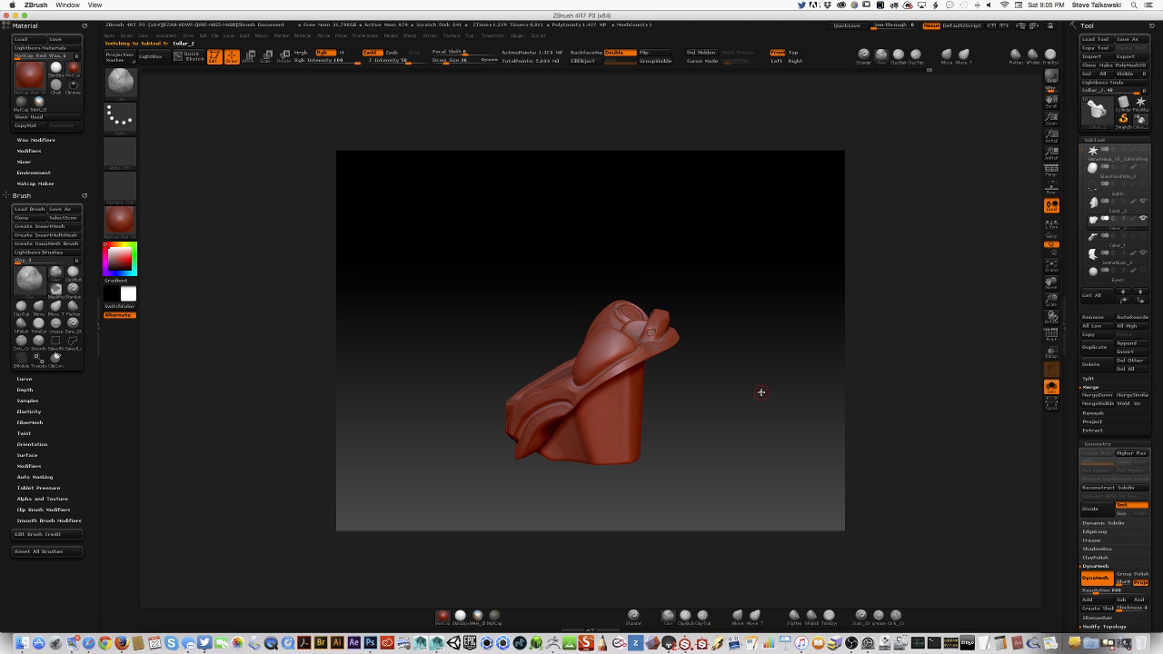
{"action": "left_click_drag", "start_coordinate": [761, 393], "coordinate": [551, 368]}
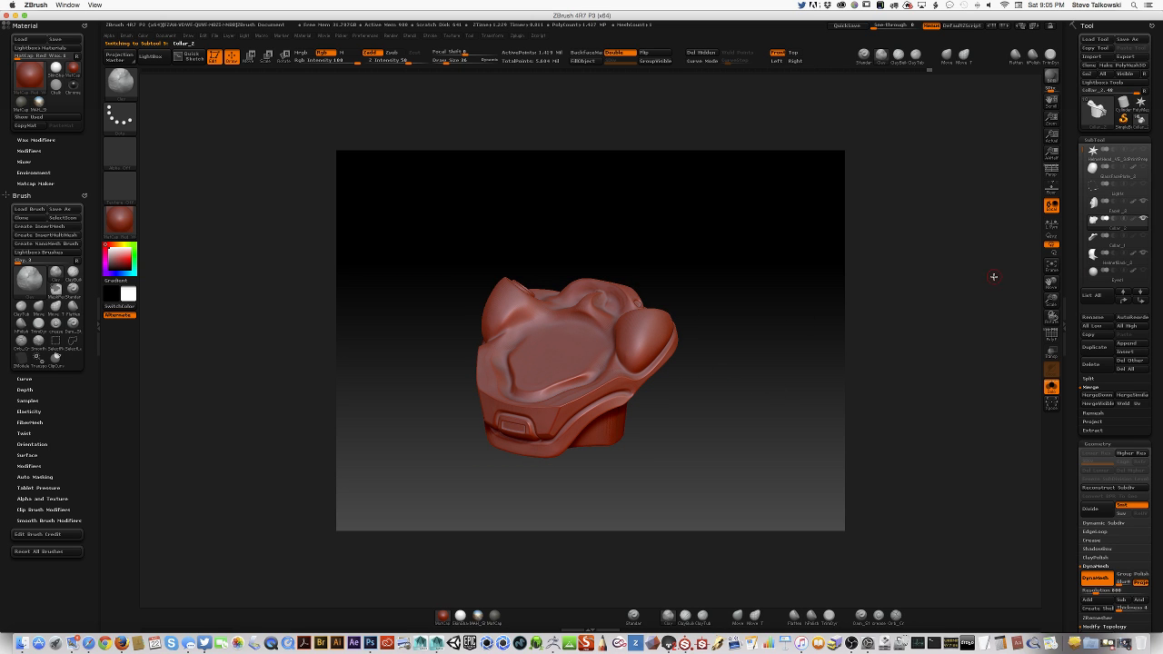
Select the HelmetBack_2 subtool and the Tubing subtool in turn and examine each in isolation.
{"action": "left_click", "coordinate": [1101, 256]}
{"action": "left_click_drag", "start_coordinate": [700, 397], "coordinate": [697, 327]}
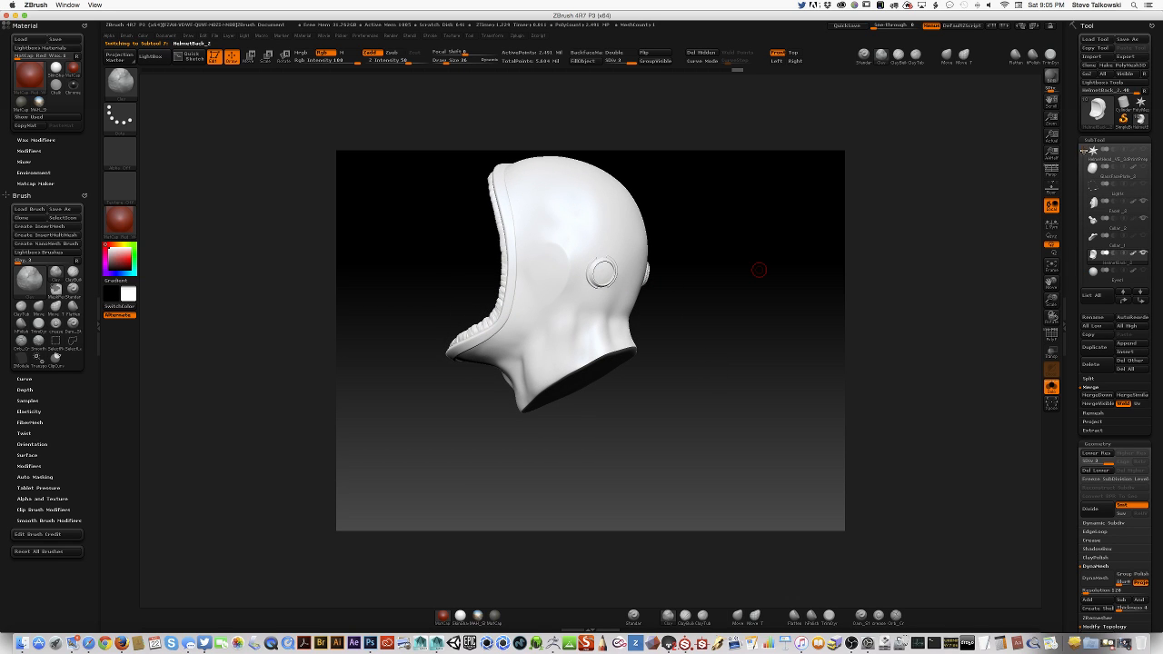
{"action": "scroll", "coordinate": [1109, 209], "scroll_direction": "down", "scroll_amount": 3}
{"action": "left_click", "coordinate": [1100, 238]}
{"action": "left_click_drag", "start_coordinate": [745, 396], "coordinate": [772, 423]}
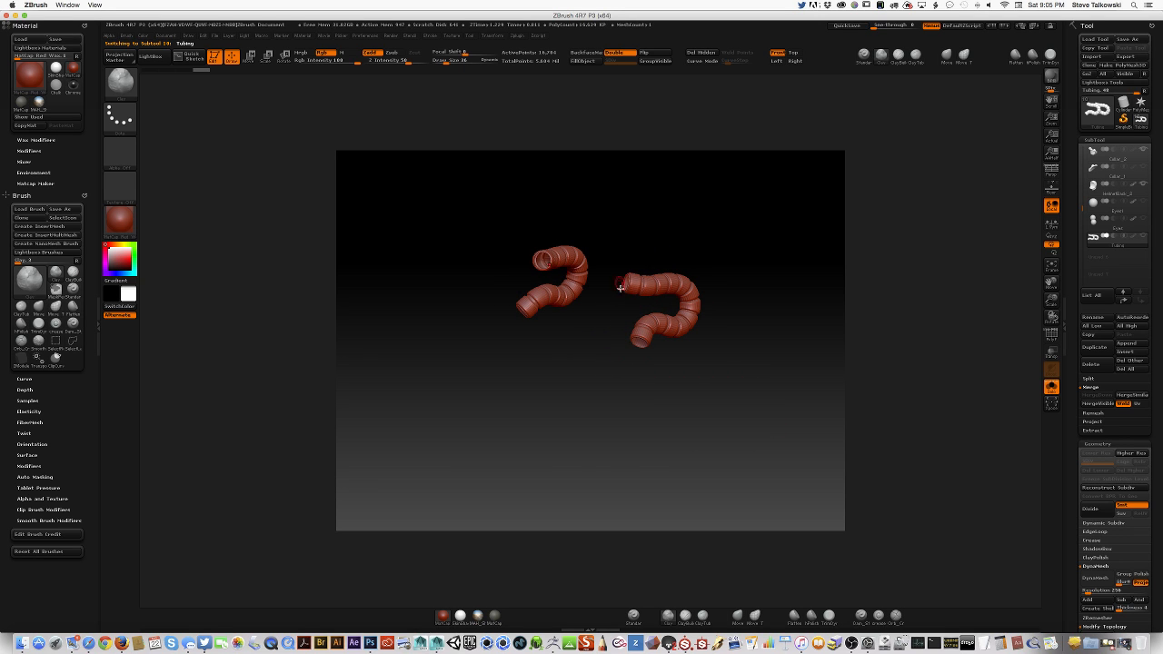
{"action": "left_click_drag", "start_coordinate": [616, 278], "coordinate": [776, 341]}
Examine the complete helmet head with collar and tubing from both sides.
{"action": "key", "text": "alt+s"}
{"action": "mouse_move", "coordinate": [702, 399]}
{"action": "left_mouse_down"}
{"action": "mouse_move", "coordinate": [737, 421]}
{"action": "mouse_move", "coordinate": [667, 427]}
{"action": "mouse_move", "coordinate": [735, 408]}
{"action": "mouse_move", "coordinate": [719, 389]}
{"action": "left_mouse_up"}
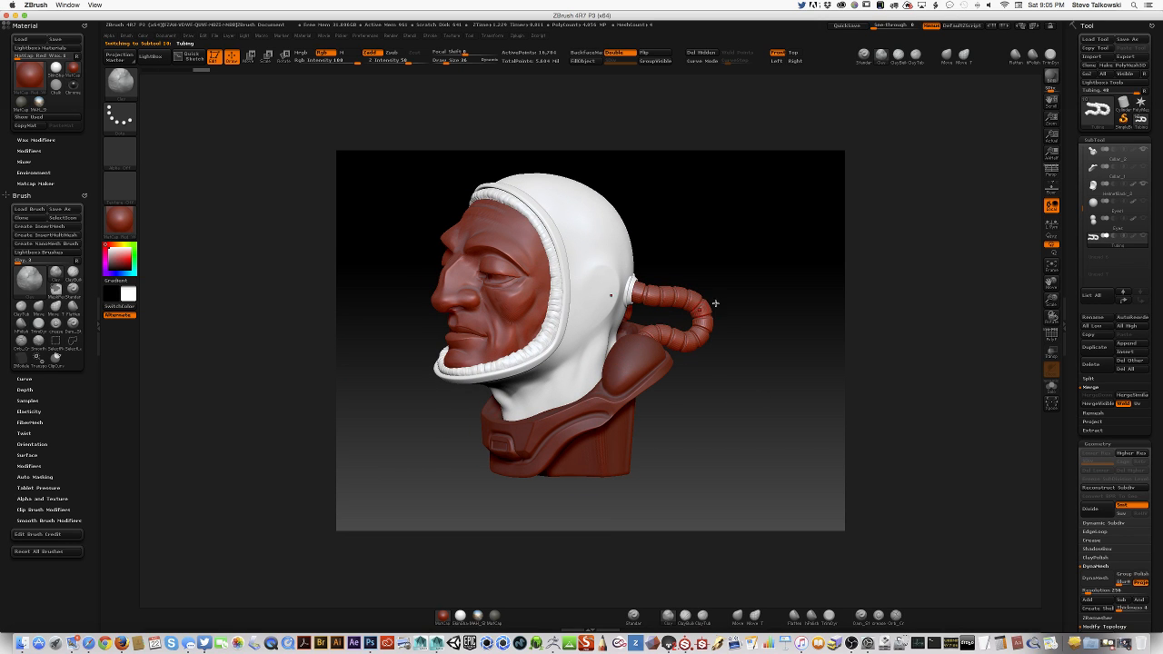
{"action": "left_click_drag", "start_coordinate": [716, 303], "coordinate": [630, 346]}
{"action": "left_click_drag", "start_coordinate": [599, 264], "coordinate": [627, 216]}
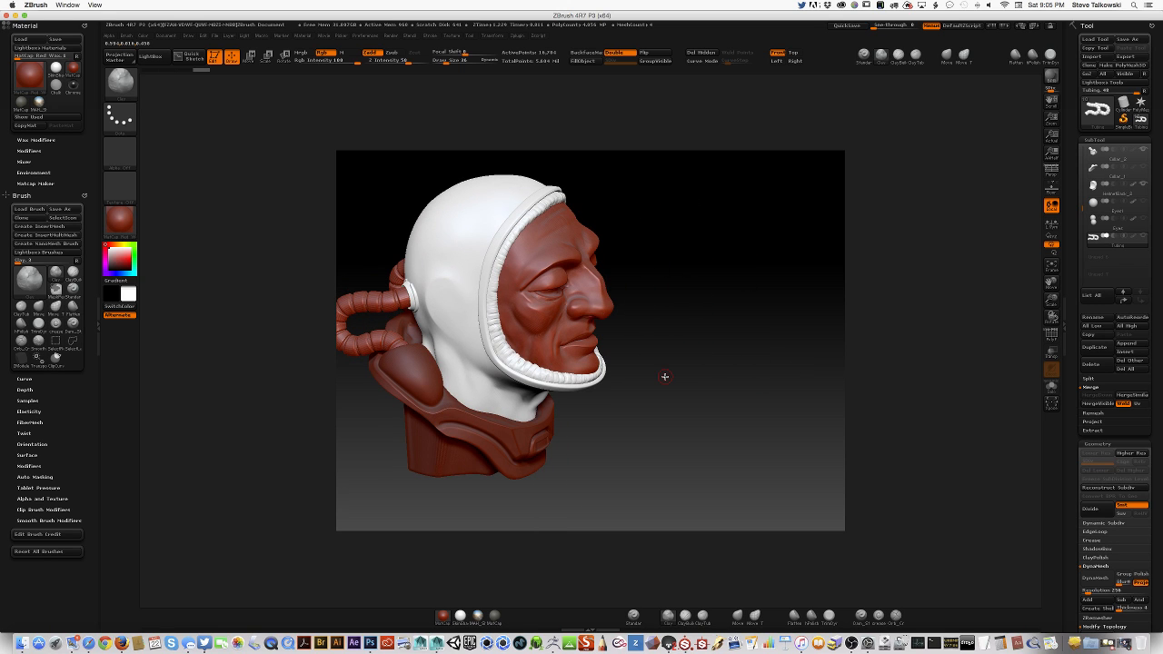
Show the glass faceplate subtool, examine it on the helmet, and hide it again.
{"action": "left_click_drag", "start_coordinate": [1082, 203], "coordinate": [1082, 152]}
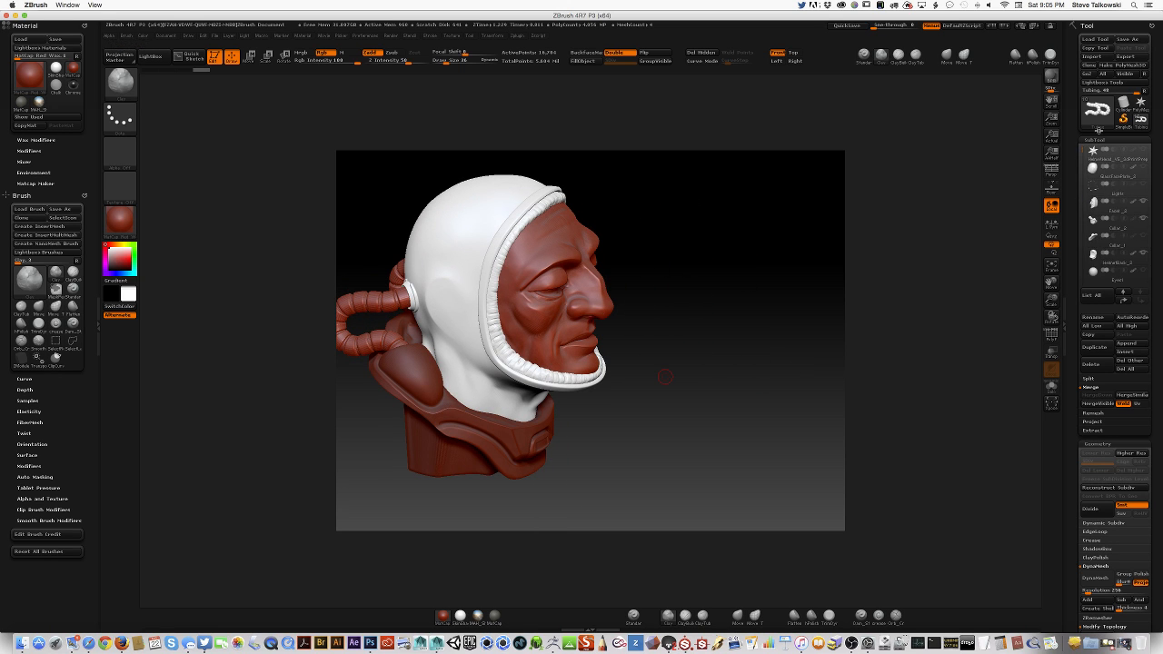
{"action": "left_click", "coordinate": [1145, 170]}
{"action": "left_click_drag", "start_coordinate": [659, 400], "coordinate": [688, 388]}
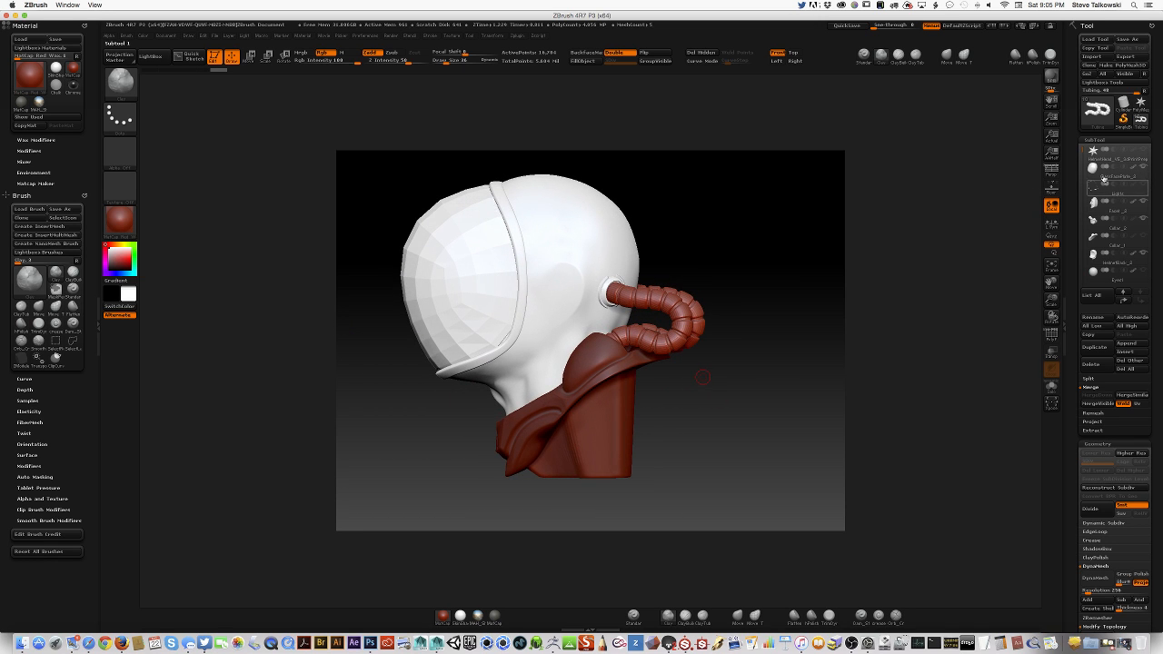
{"action": "left_click", "coordinate": [1145, 169]}
{"action": "left_click_drag", "start_coordinate": [760, 381], "coordinate": [757, 413]}
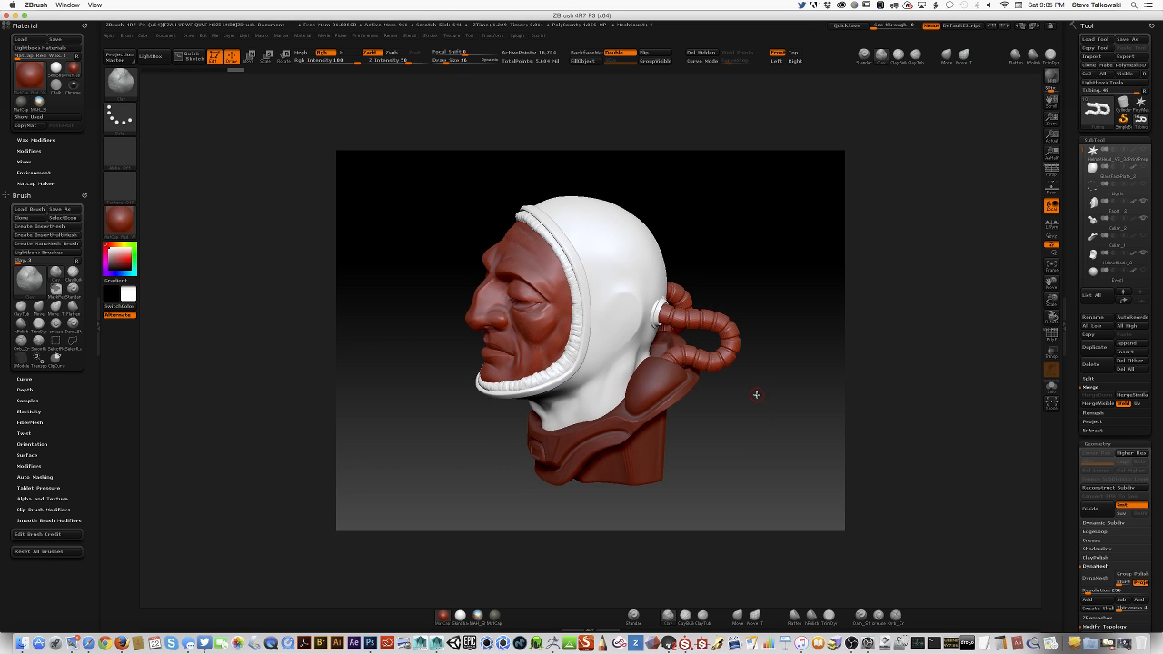
Minimize ZBrush, hide Photoshop and switch to Maya with the low-poly helmet head scene.
{"action": "left_click", "coordinate": [17, 18]}
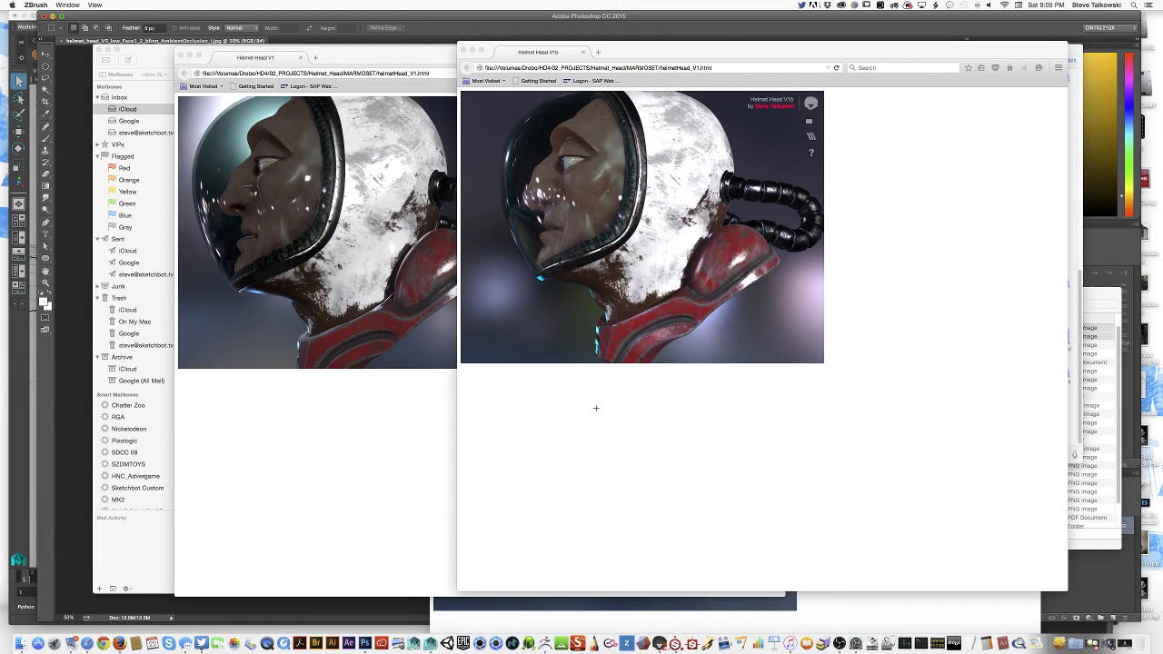
{"action": "left_click", "coordinate": [523, 25]}
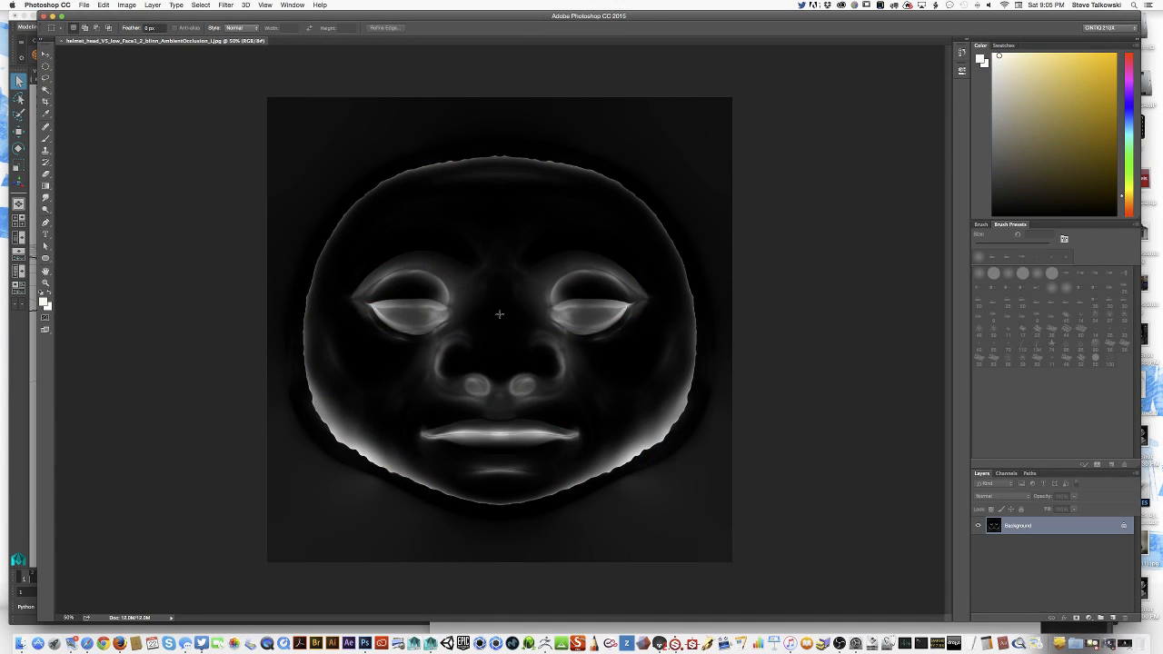
{"action": "key", "text": "super+h"}
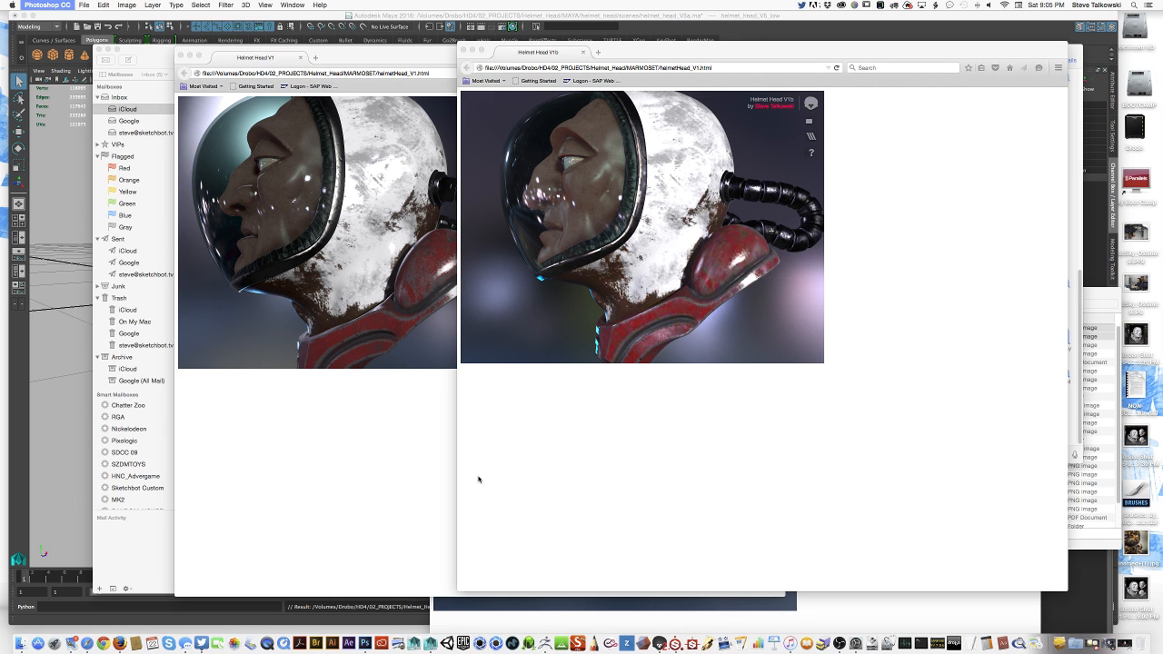
{"action": "key", "text": "super+Tab"}
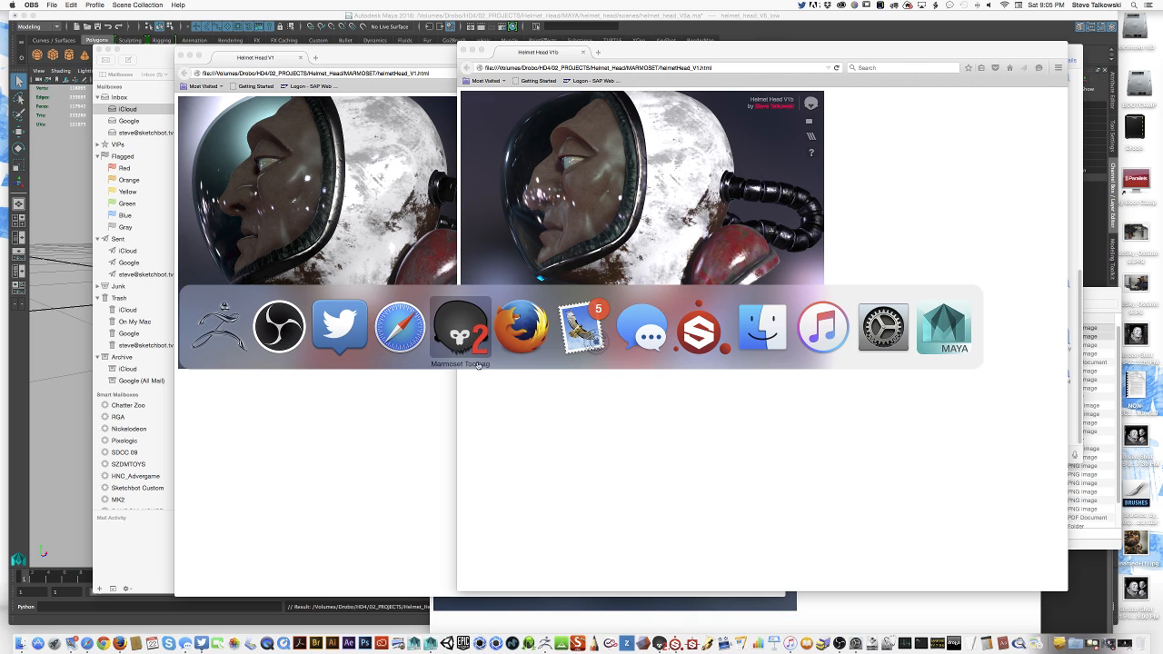
{"action": "left_click", "coordinate": [945, 331]}
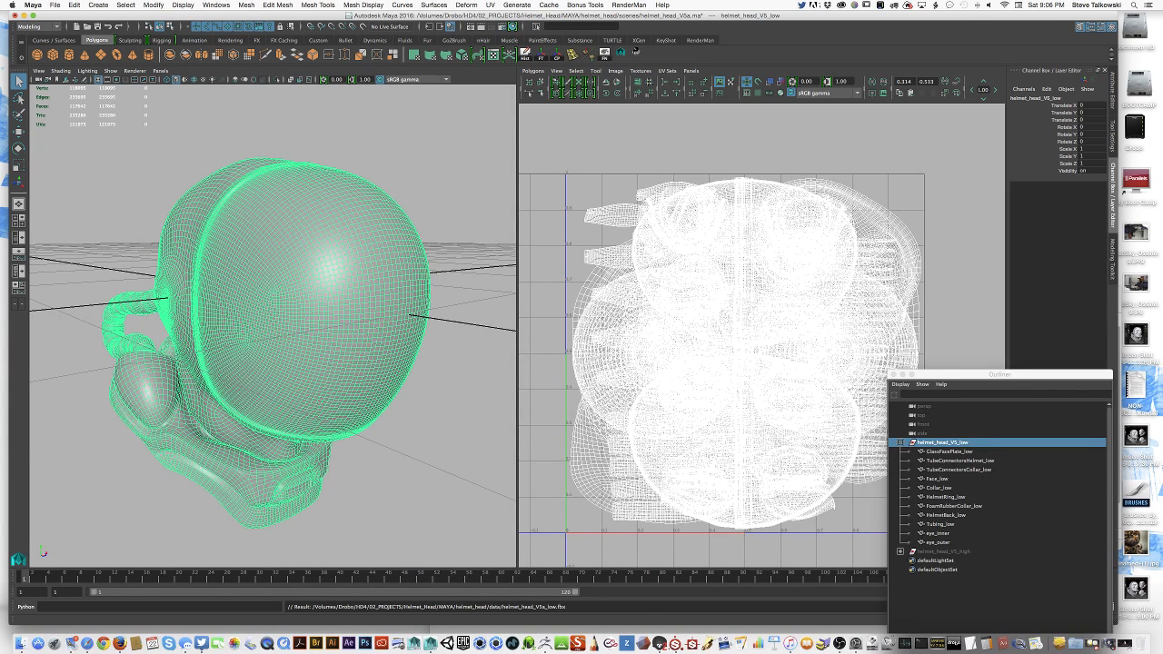
Move the Outliner aside, deselect the helmet_head_V5_low group and view the shaded model from its tubing side.
{"action": "key", "text": "super+Tab"}
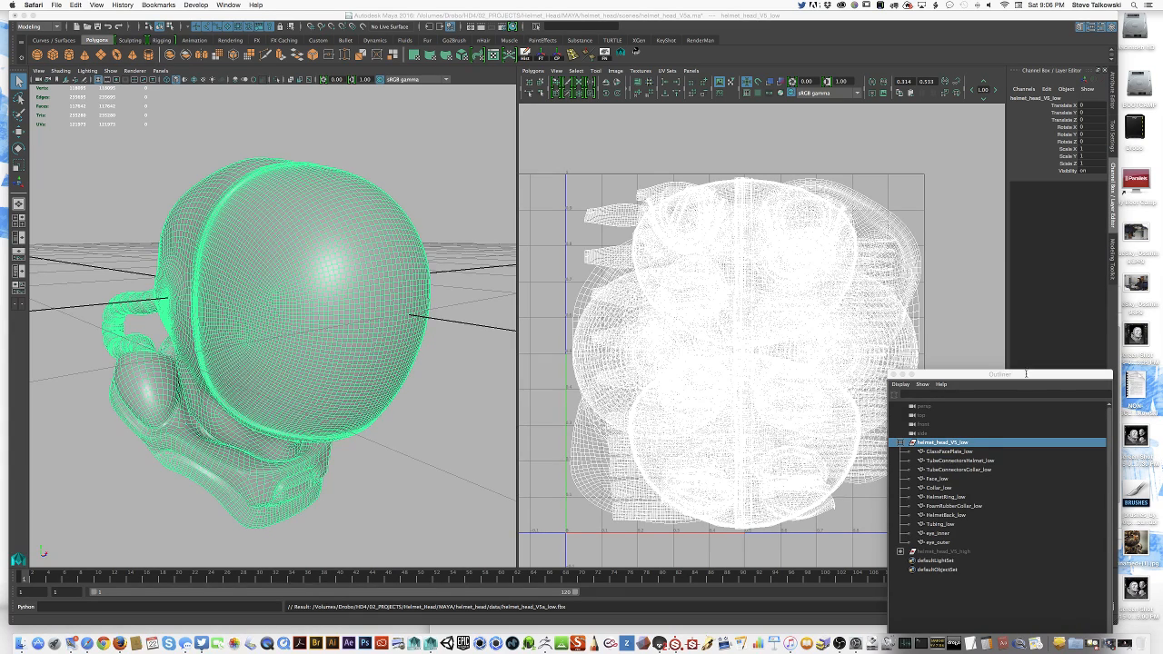
{"action": "left_click_drag", "start_coordinate": [1026, 373], "coordinate": [1047, 325]}
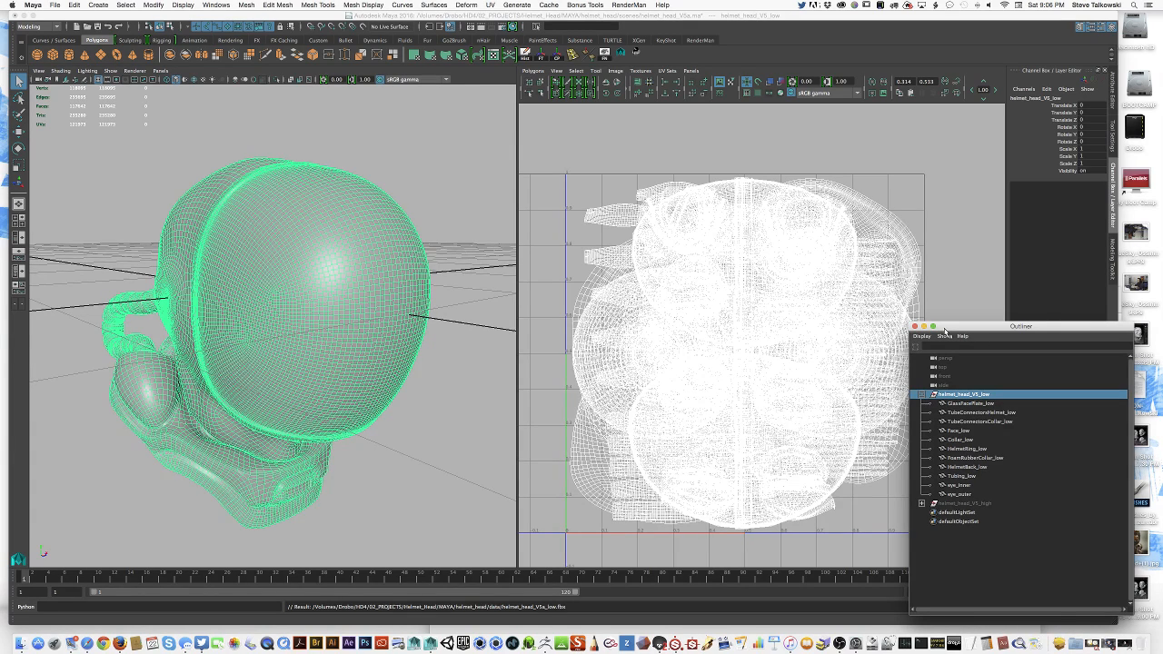
{"action": "left_click", "coordinate": [448, 453]}
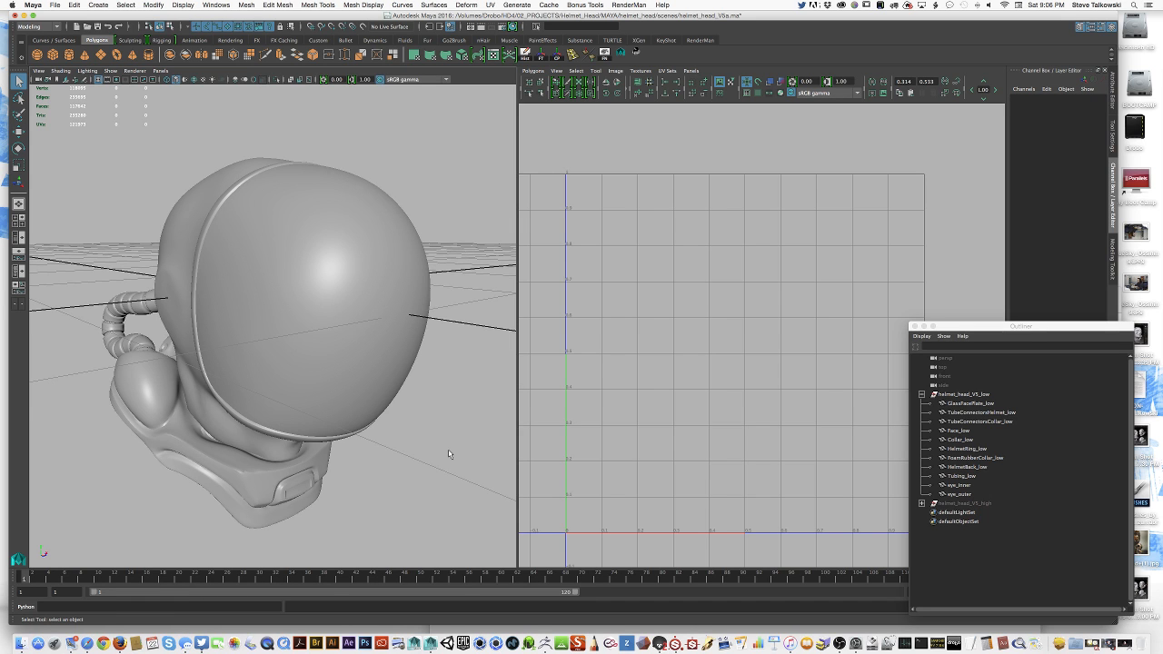
{"action": "left_click_drag", "start_coordinate": [429, 457], "coordinate": [311, 485], "text": "alt"}
{"action": "left_click_drag", "start_coordinate": [371, 459], "coordinate": [343, 482], "text": "alt"}
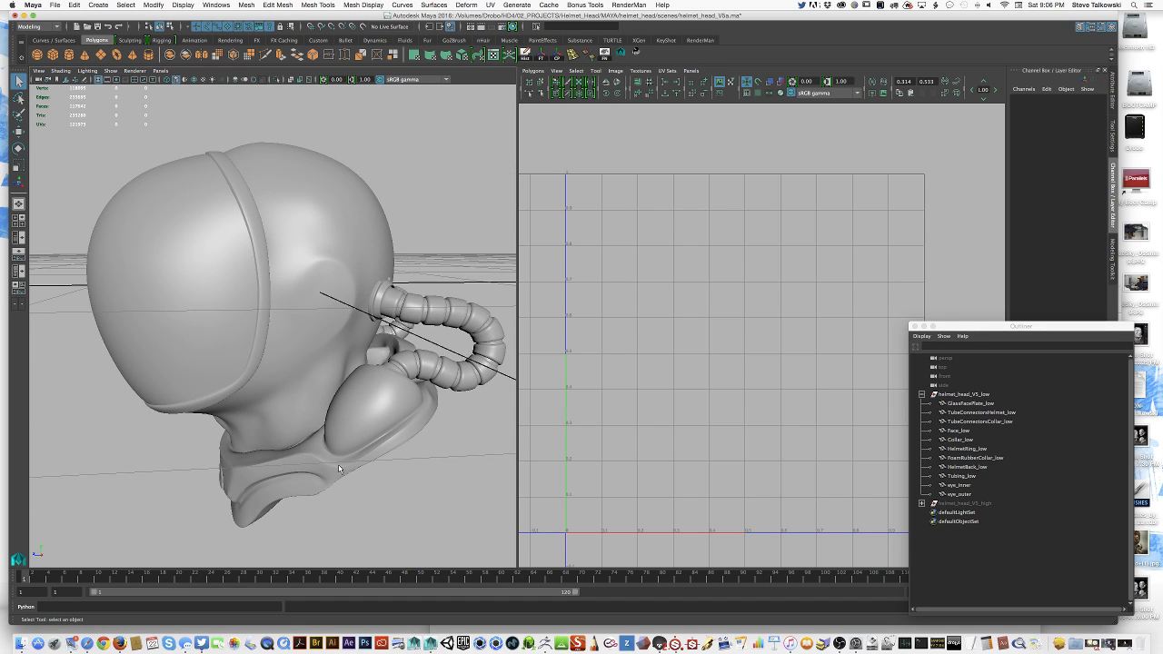
Select the HelmetBack_low mesh and examine its UV layout.
{"action": "left_click", "coordinate": [366, 196]}
{"action": "left_click_drag", "start_coordinate": [962, 329], "coordinate": [966, 319]}
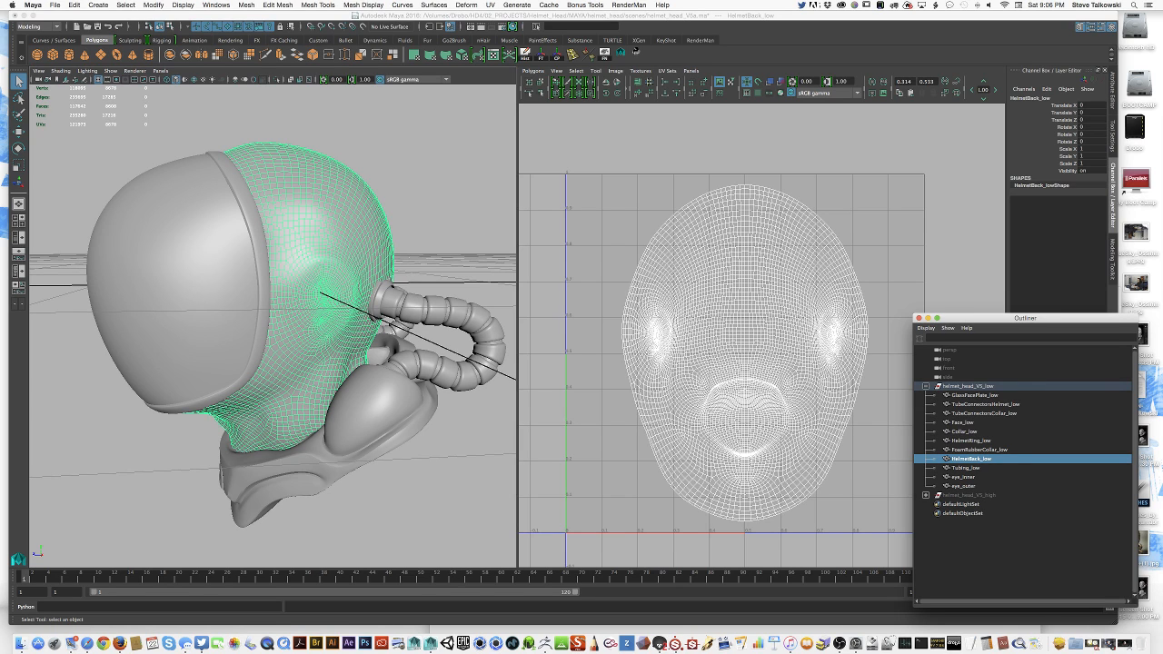
{"action": "key", "text": "super+Tab"}
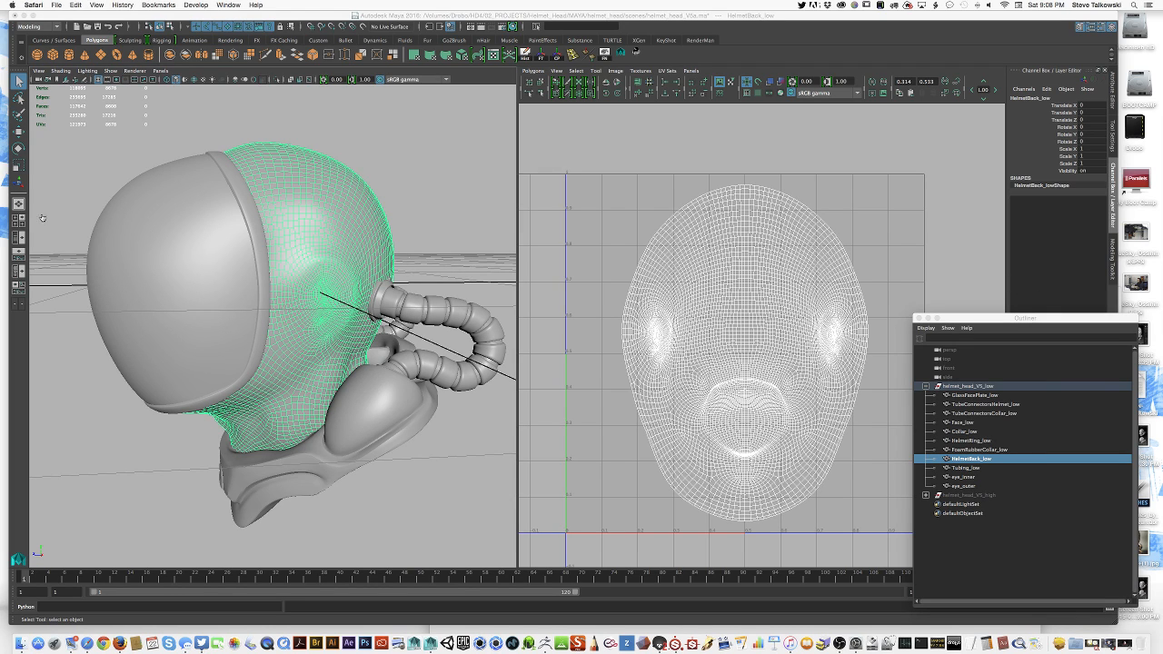
Clear the mesh selection and move the Outliner farther off the UV grid.
{"action": "left_click", "coordinate": [454, 149]}
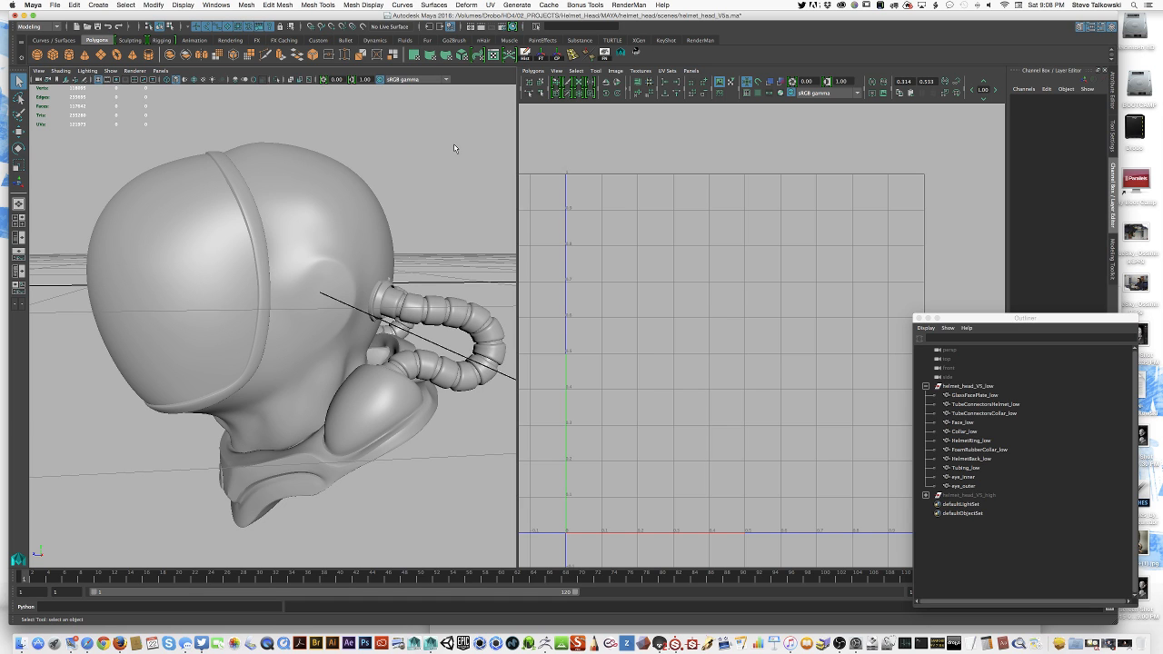
{"action": "left_click_drag", "start_coordinate": [1027, 318], "coordinate": [1022, 313]}
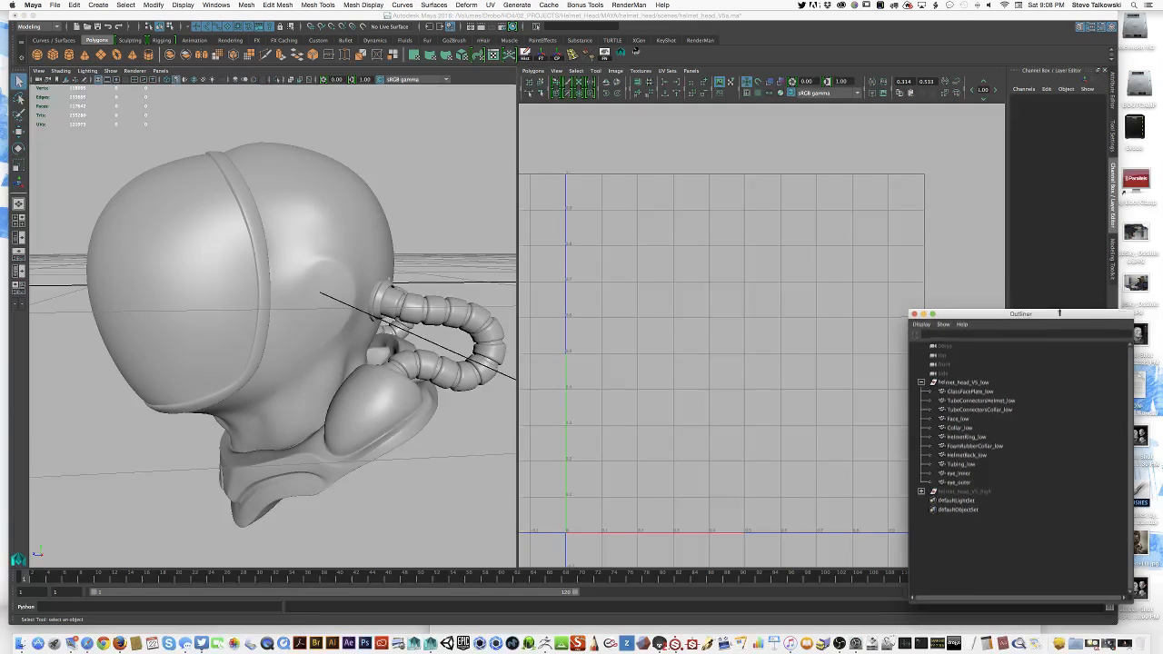
{"action": "left_click_drag", "start_coordinate": [1132, 307], "coordinate": [1108, 308]}
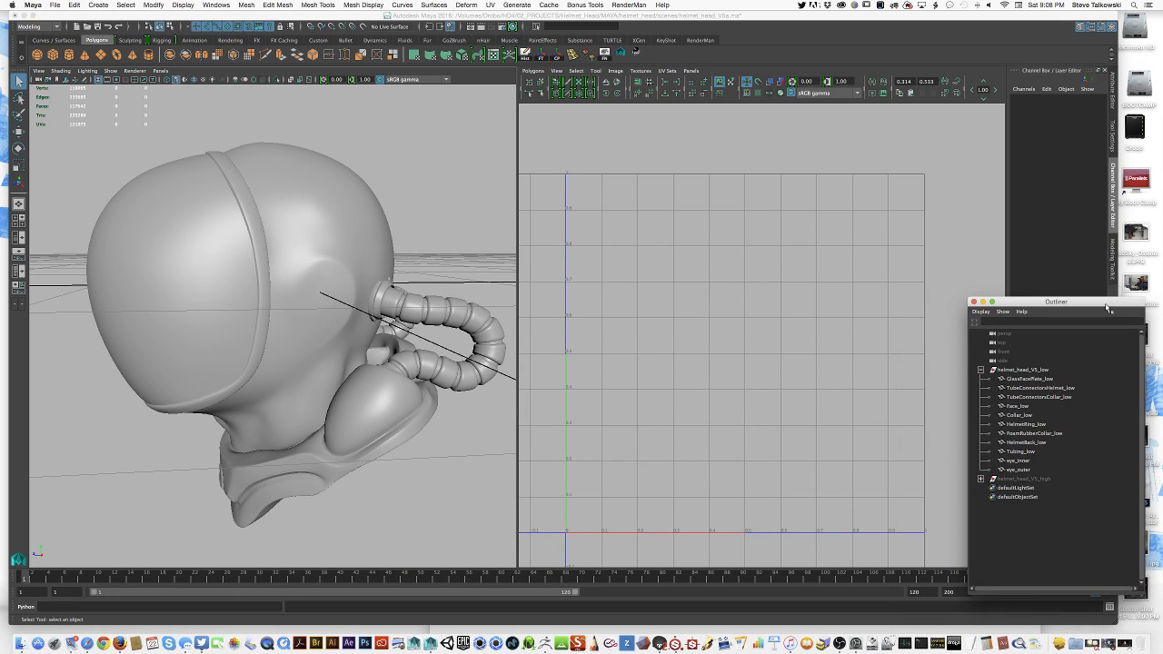
Switch to ZBrush and view the helmet head from behind and from its face side.
{"action": "left_click", "coordinate": [546, 646]}
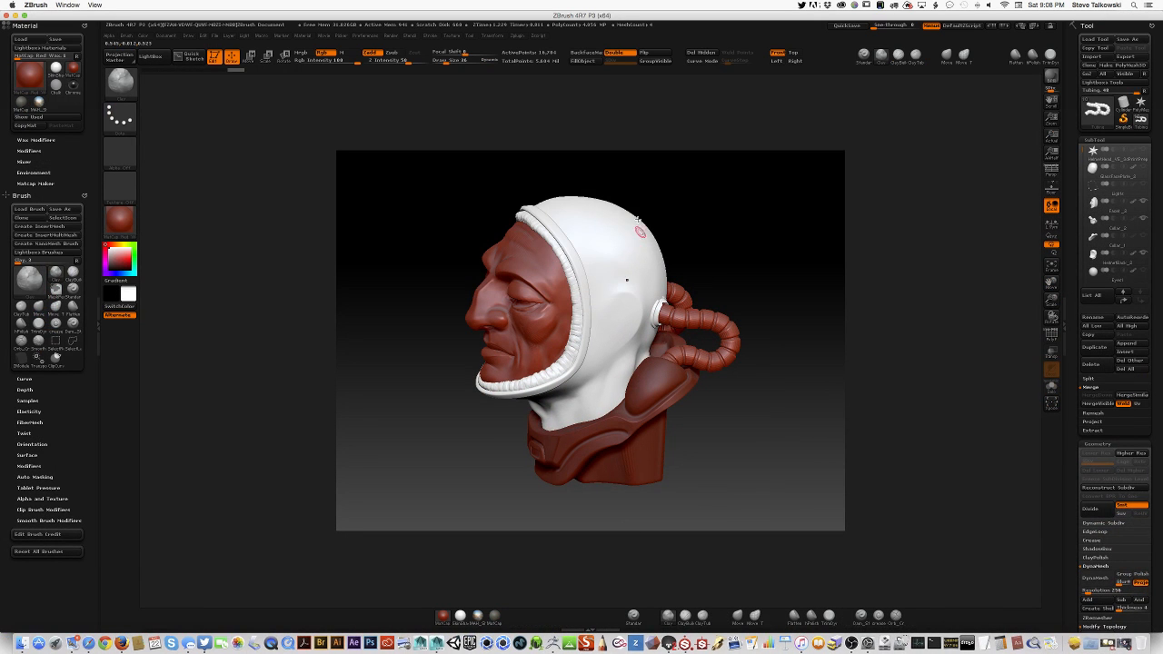
{"action": "left_click_drag", "start_coordinate": [701, 478], "coordinate": [779, 460]}
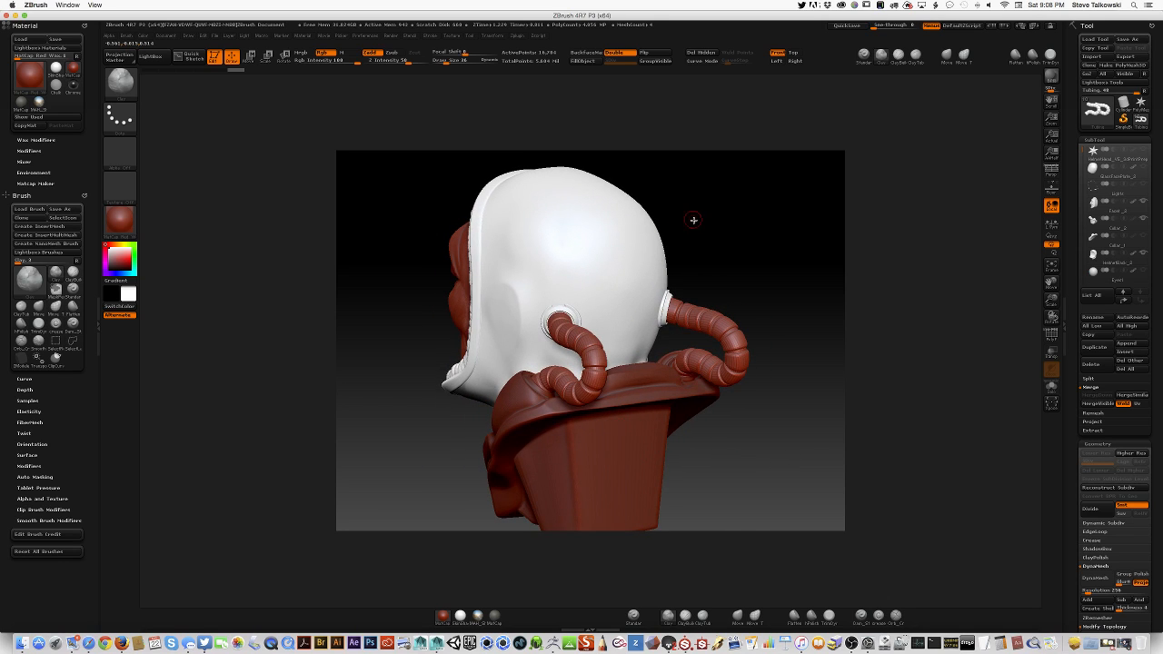
{"action": "left_click_drag", "start_coordinate": [693, 220], "coordinate": [724, 228]}
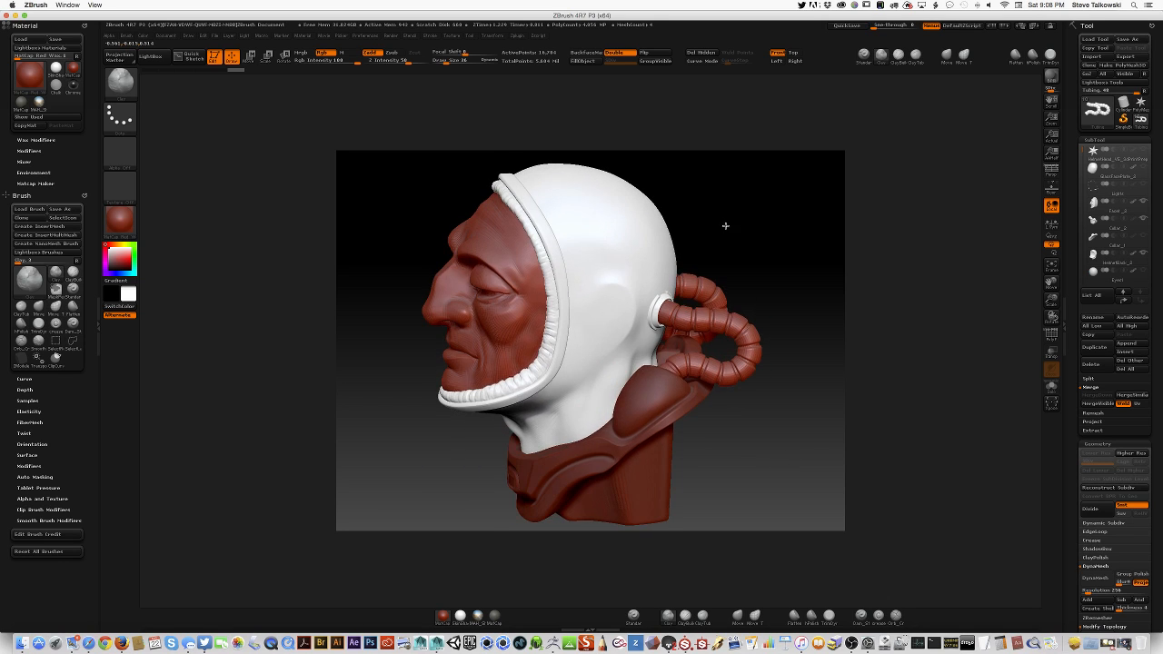
Select the GlassFacePlate_2 subtool, show it on its own and display its polygroup wireframe.
{"action": "left_click", "coordinate": [1096, 170]}
{"action": "key", "text": "shift+s"}
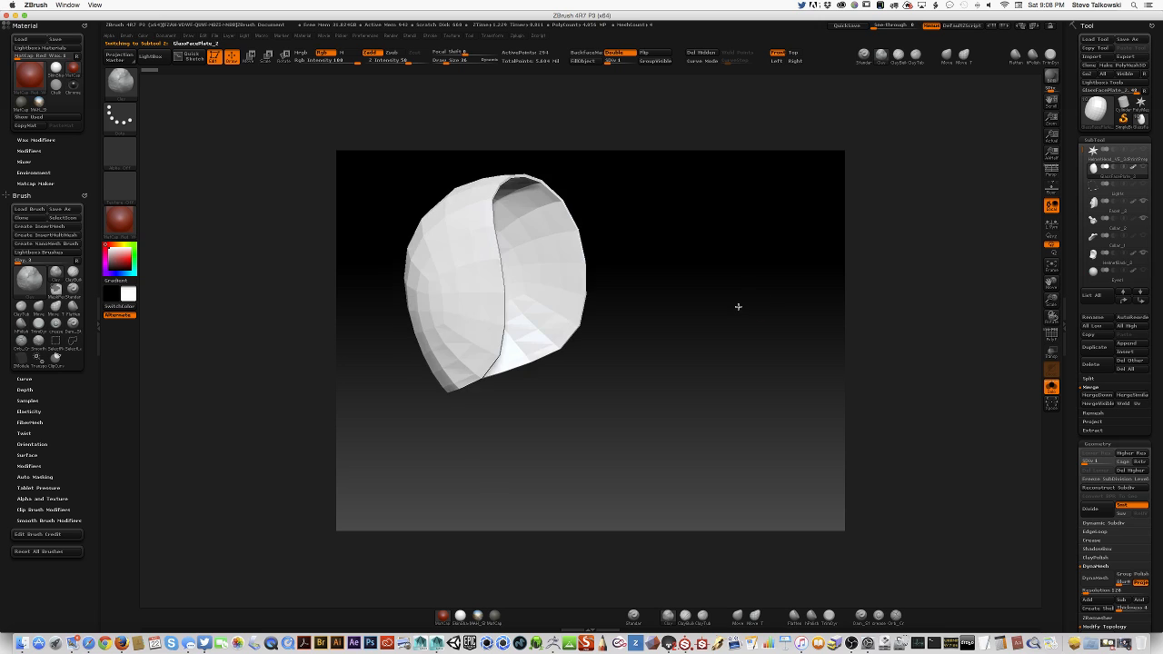
{"action": "key", "text": "shift+f"}
{"action": "left_click_drag", "start_coordinate": [700, 329], "coordinate": [732, 344], "text": "alt"}
{"action": "key", "text": "ctrl+w"}
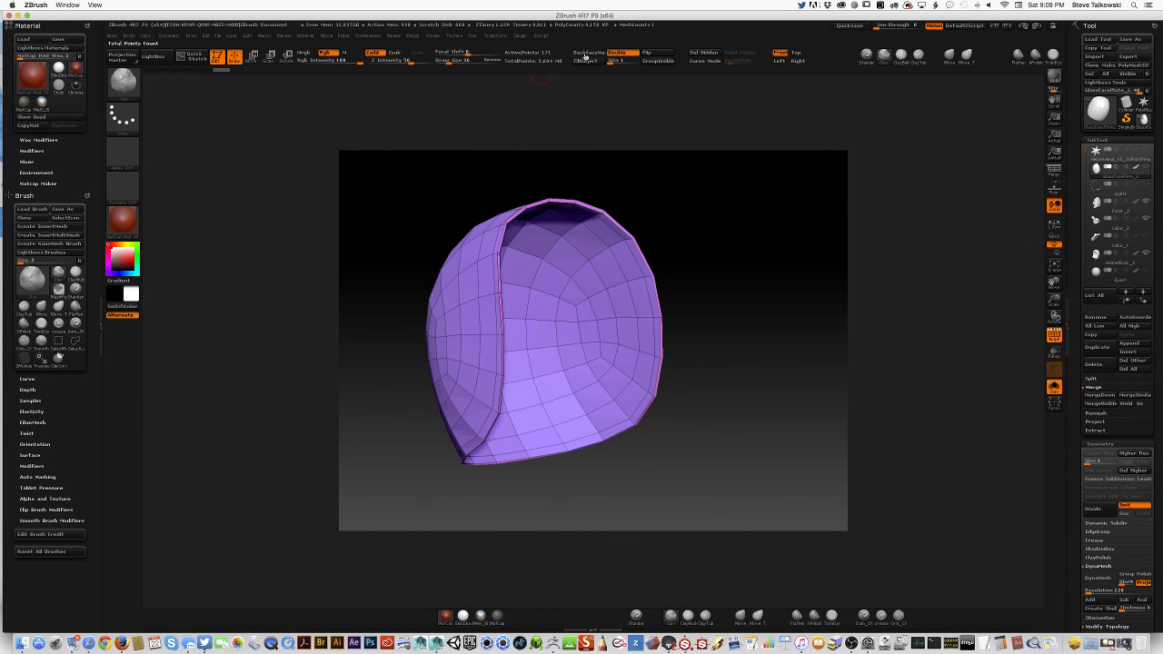
Dock the Zplugin palette beside the tool settings and expand UV Master.
{"action": "left_click", "coordinate": [521, 35]}
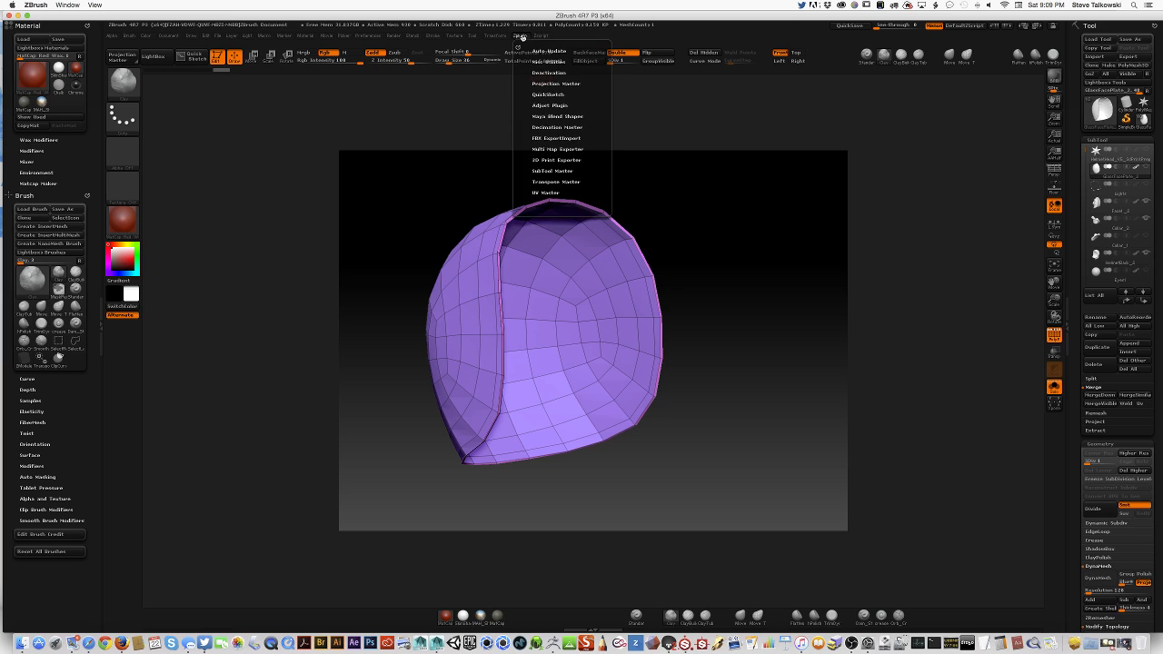
{"action": "left_click", "coordinate": [521, 36]}
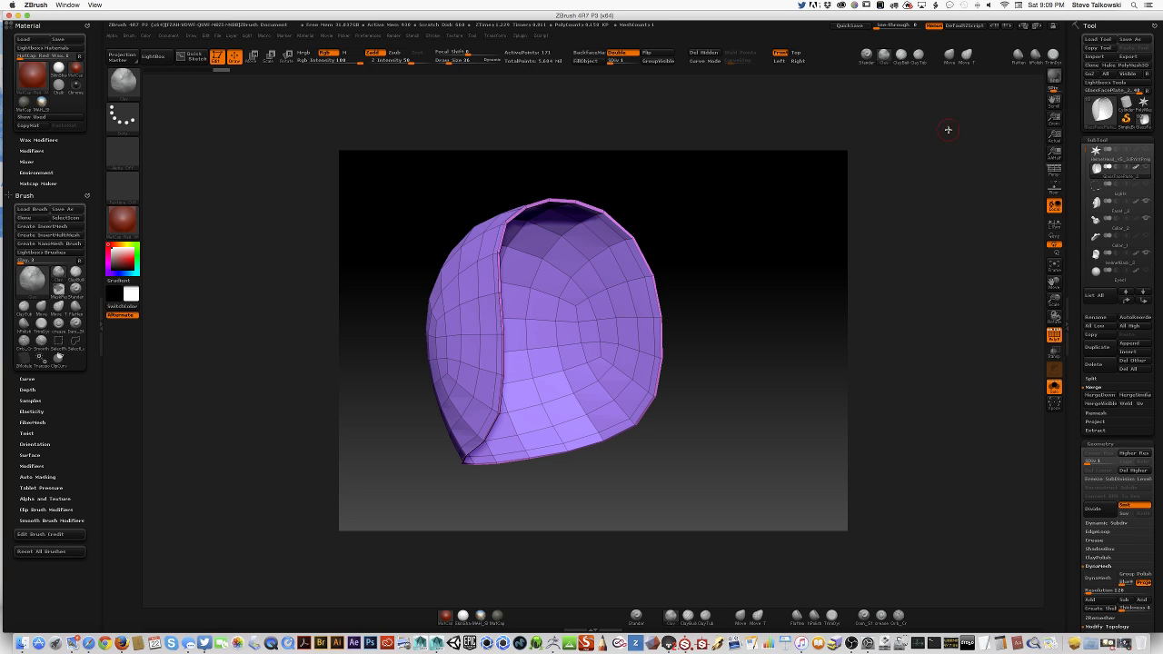
{"action": "left_click", "coordinate": [522, 36]}
{"action": "left_click", "coordinate": [520, 36]}
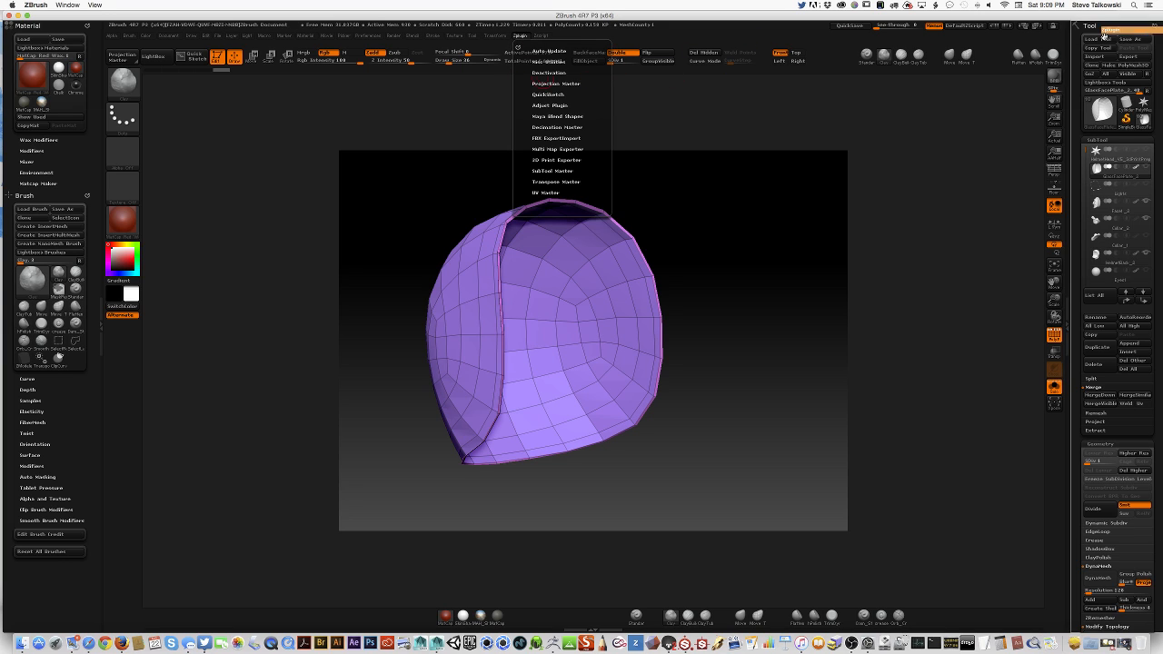
{"action": "left_click_drag", "start_coordinate": [1104, 36], "coordinate": [1104, 39]}
{"action": "left_click", "coordinate": [1101, 182]}
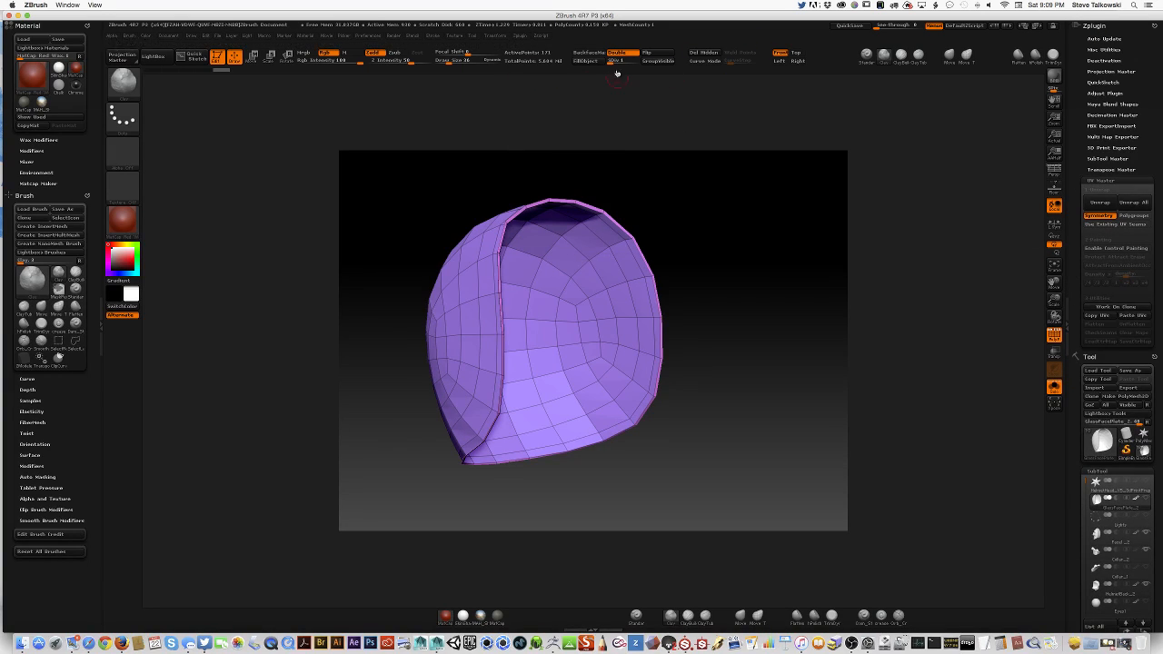
Make a working clone of the glass face plate in UV Master and unwrap it with Symmetry and Polygroups enabled.
{"action": "left_click", "coordinate": [1116, 306]}
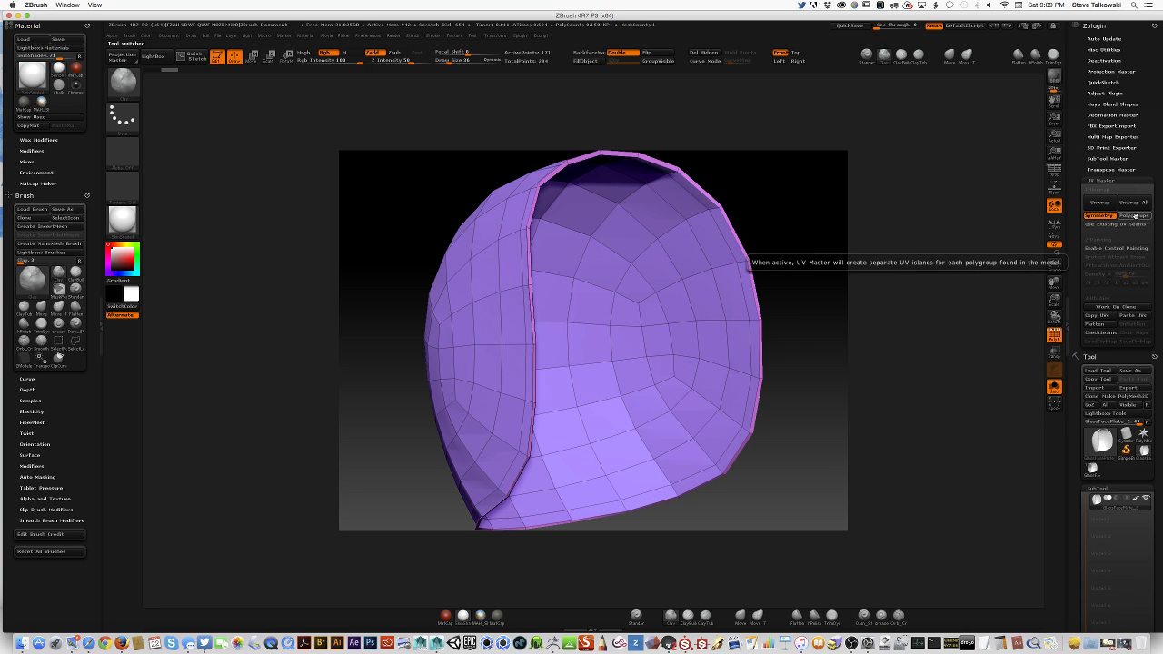
{"action": "left_click", "coordinate": [1135, 215]}
{"action": "left_click", "coordinate": [1102, 201]}
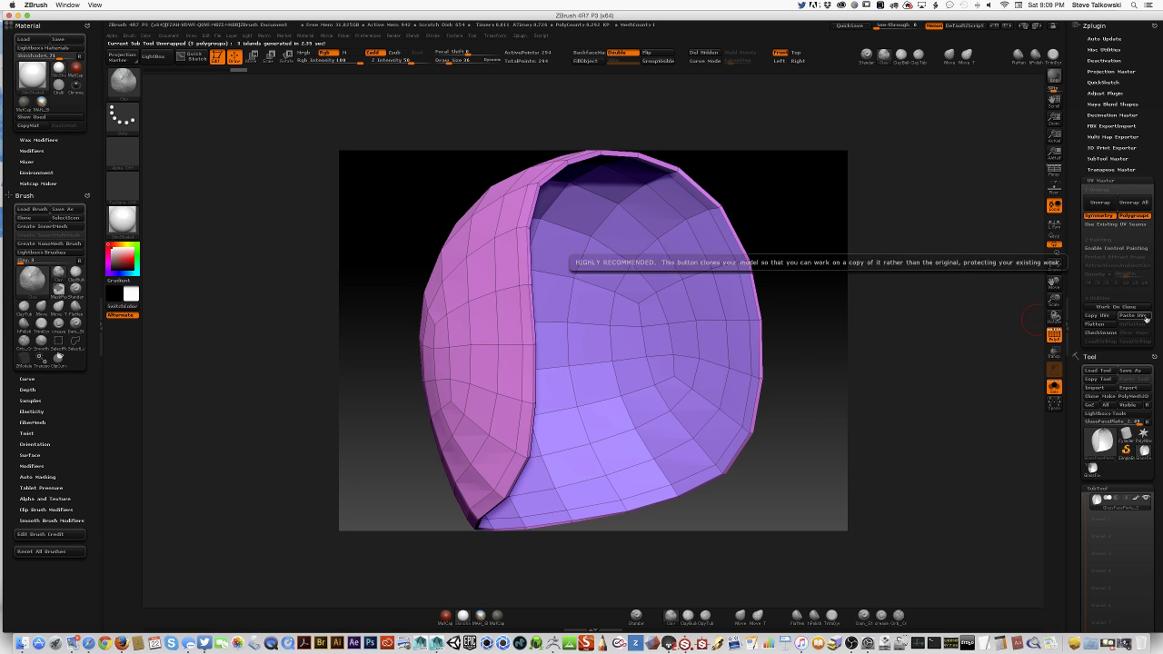
Turn on the seam check and examine the UV seams around the face plate's rim without the polygroup wireframe.
{"action": "left_click", "coordinate": [1100, 332]}
{"action": "mouse_move", "coordinate": [882, 372]}
{"action": "left_mouse_down"}
{"action": "mouse_move", "coordinate": [872, 361]}
{"action": "mouse_move", "coordinate": [889, 361]}
{"action": "left_mouse_up"}
{"action": "key", "text": "f"}
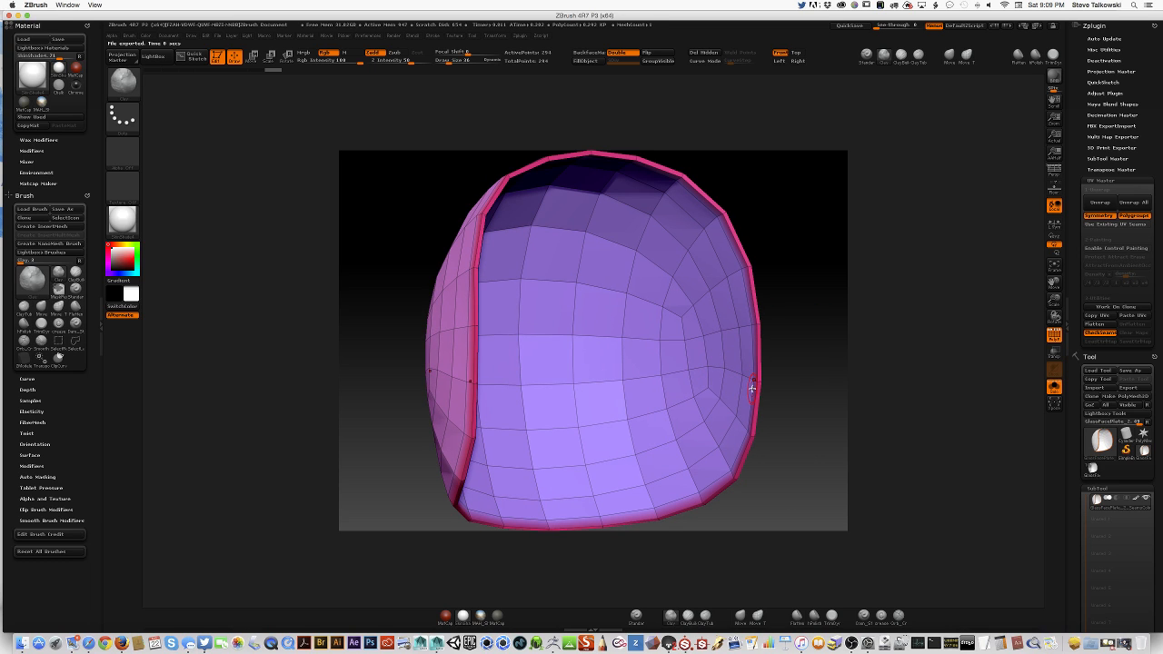
{"action": "key", "text": "shift"}
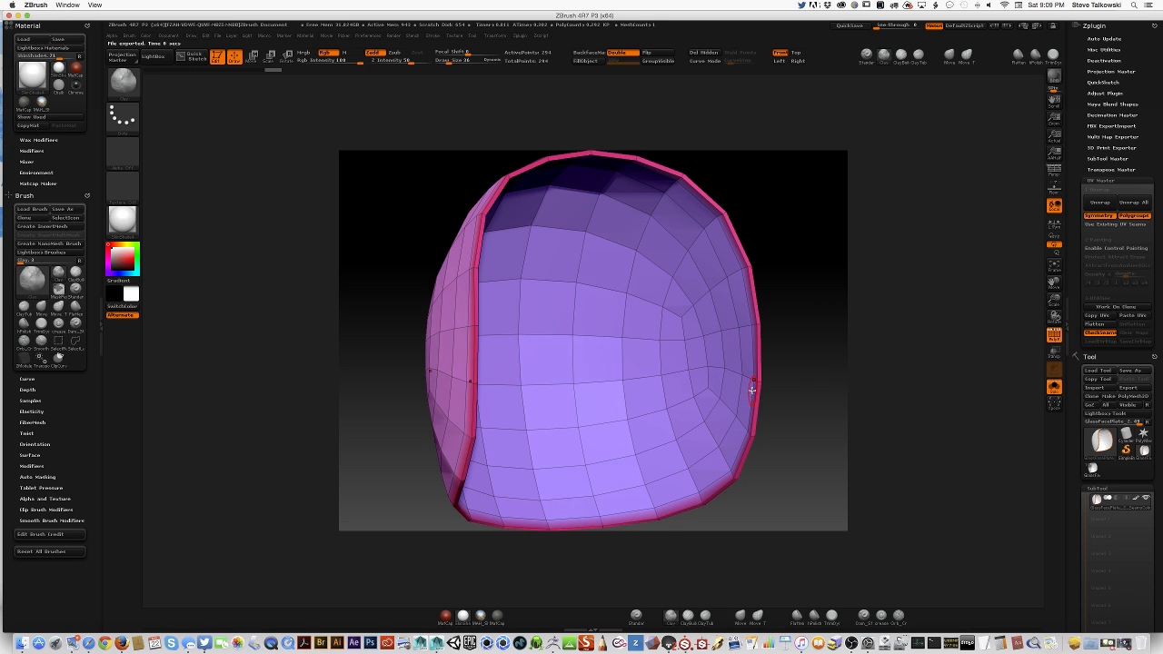
{"action": "key", "text": "shift+f"}
{"action": "left_click_drag", "start_coordinate": [825, 389], "coordinate": [801, 385]}
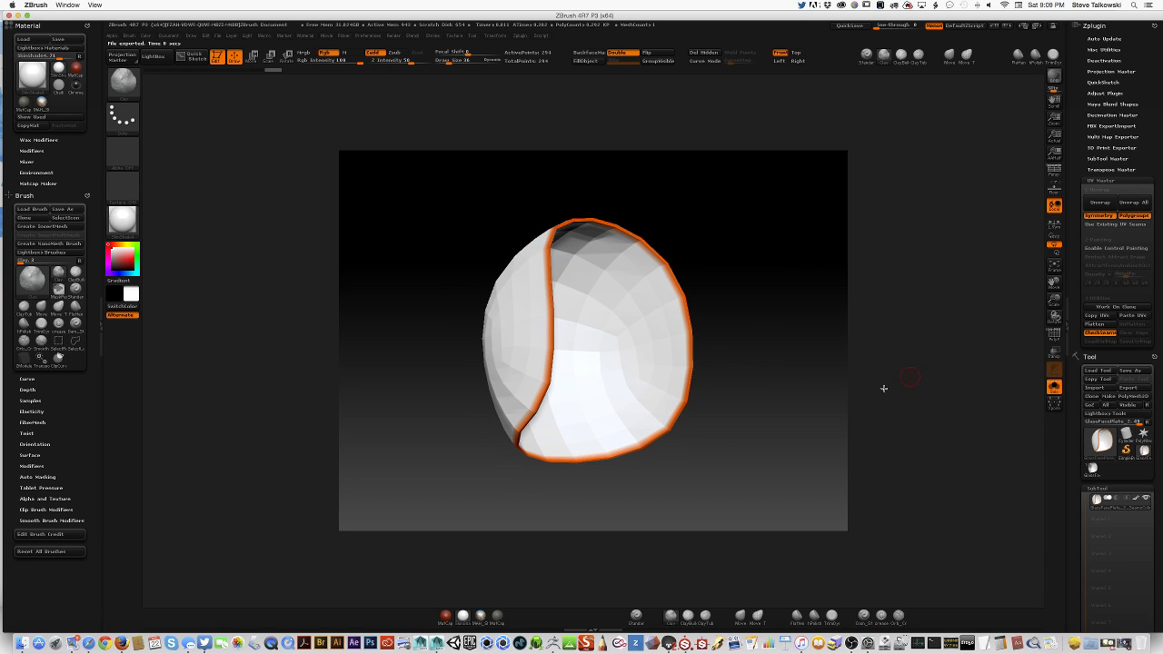
Flatten the face plate clone to examine its UV islands, and unflatten it back to 3D.
{"action": "left_click", "coordinate": [1095, 324]}
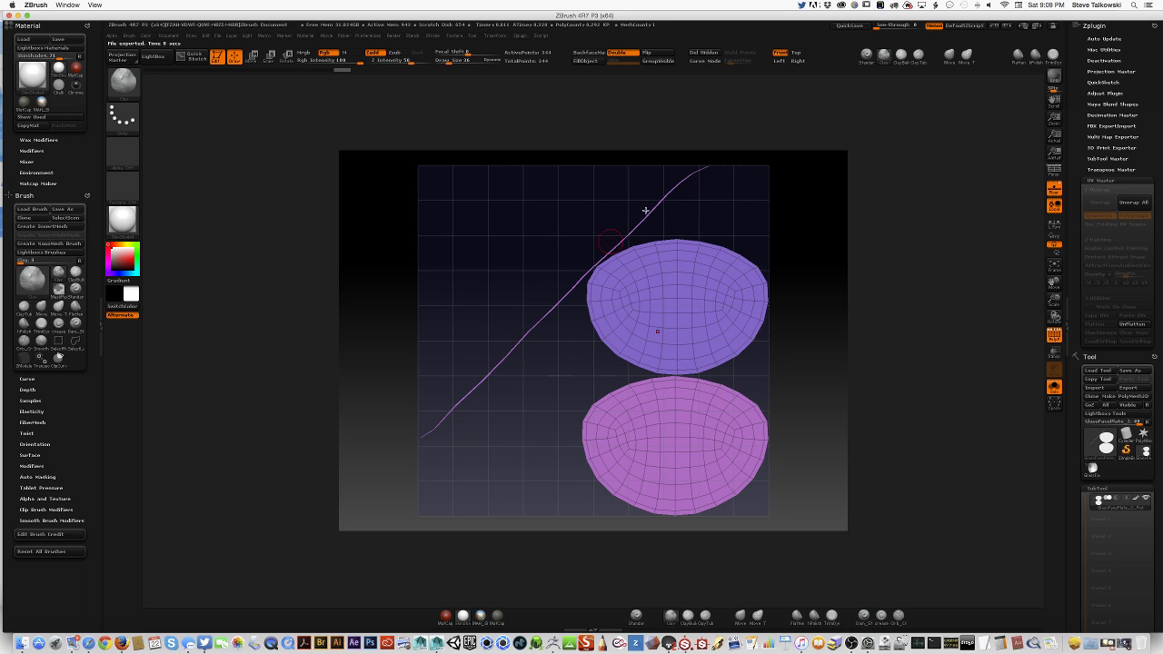
{"action": "left_click", "coordinate": [1132, 323]}
{"action": "left_click_drag", "start_coordinate": [748, 340], "coordinate": [755, 341]}
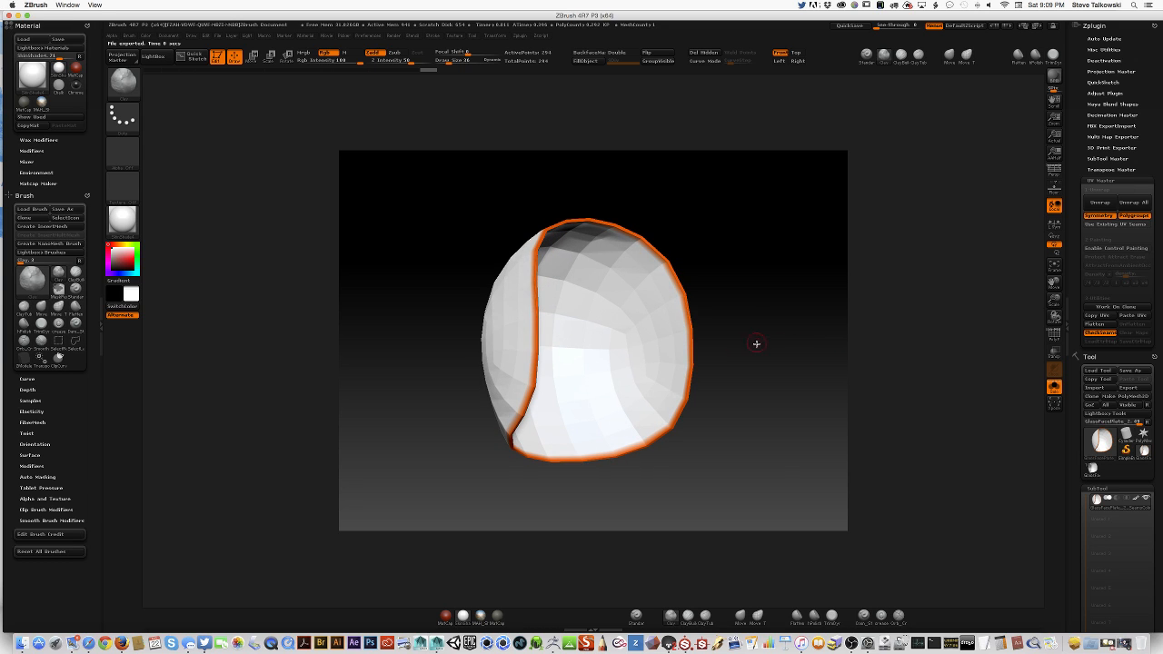
Display the polygroup wireframe again, turn off the seam check and frame the face plate closely.
{"action": "key", "text": "shift+f"}
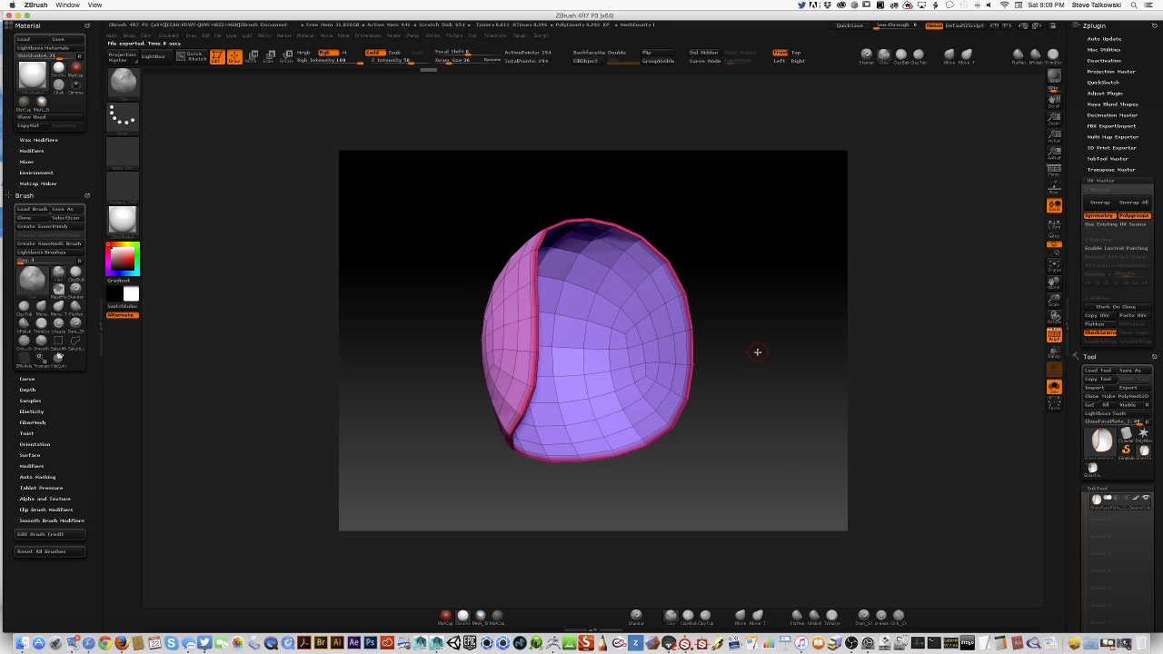
{"action": "left_click", "coordinate": [1111, 332]}
{"action": "left_click_drag", "start_coordinate": [908, 317], "coordinate": [790, 327]}
{"action": "key", "text": "f"}
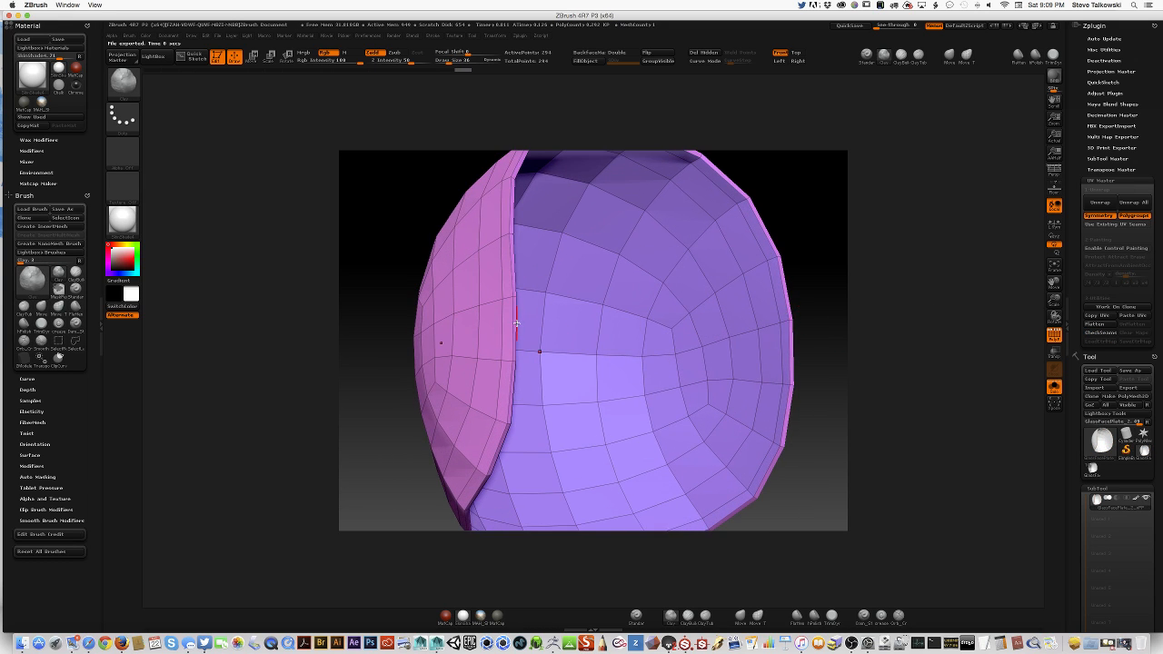
Isolate the face plate's inner-surface polygroup to inspect it, and unhide the rest of the mesh.
{"action": "left_click", "coordinate": [527, 317], "text": "ctrl+shift"}
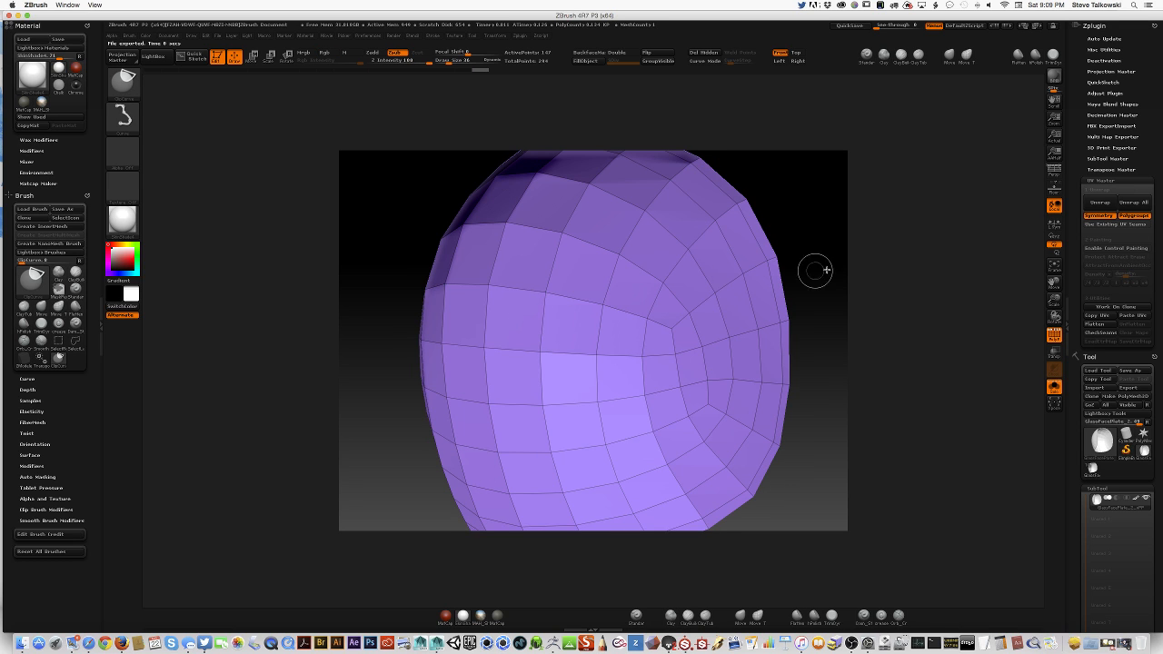
{"action": "mouse_move", "coordinate": [815, 267]}
{"action": "left_mouse_down"}
{"action": "mouse_move", "coordinate": [856, 303]}
{"action": "mouse_move", "coordinate": [864, 273]}
{"action": "mouse_move", "coordinate": [795, 270]}
{"action": "left_mouse_up"}
{"action": "left_click", "coordinate": [864, 280], "text": "ctrl+shift"}
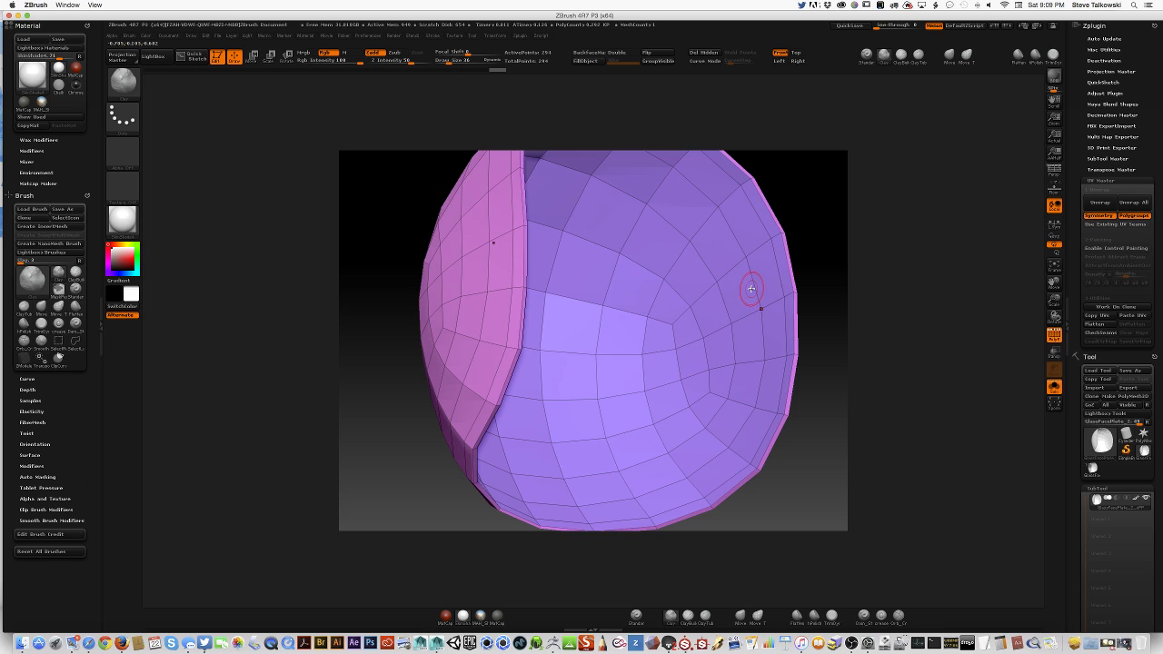
{"action": "key", "text": "ctrl+w"}
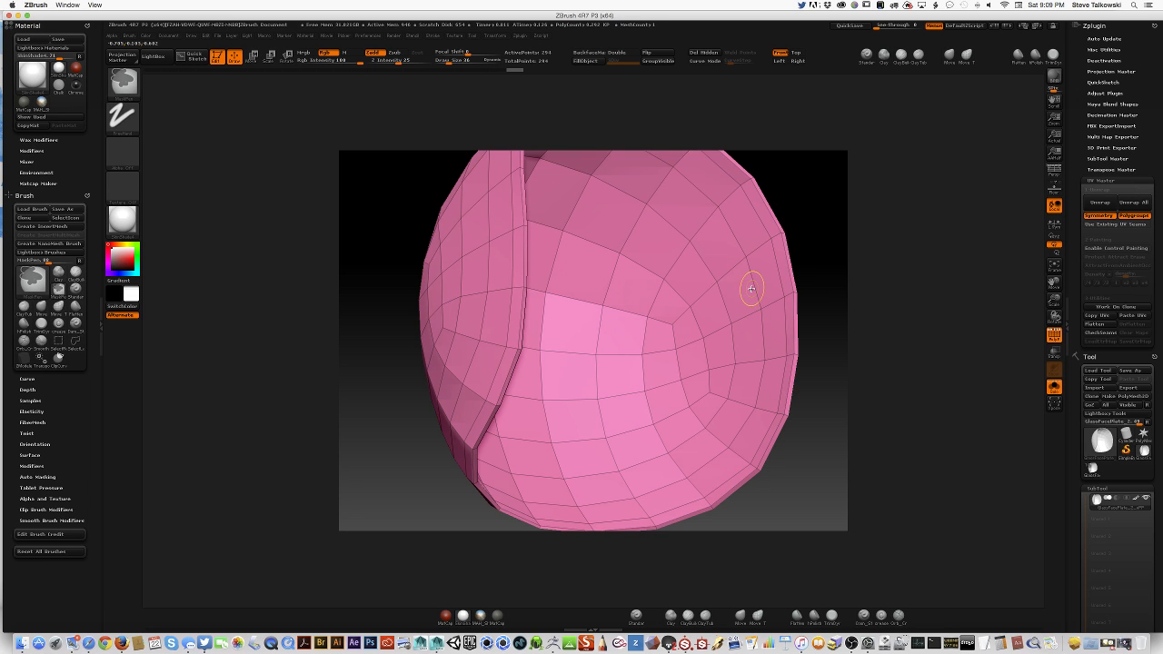
{"action": "mouse_move", "coordinate": [885, 345]}
{"action": "left_mouse_down"}
{"action": "mouse_move", "coordinate": [771, 360]}
{"action": "mouse_move", "coordinate": [793, 365]}
{"action": "left_mouse_up"}
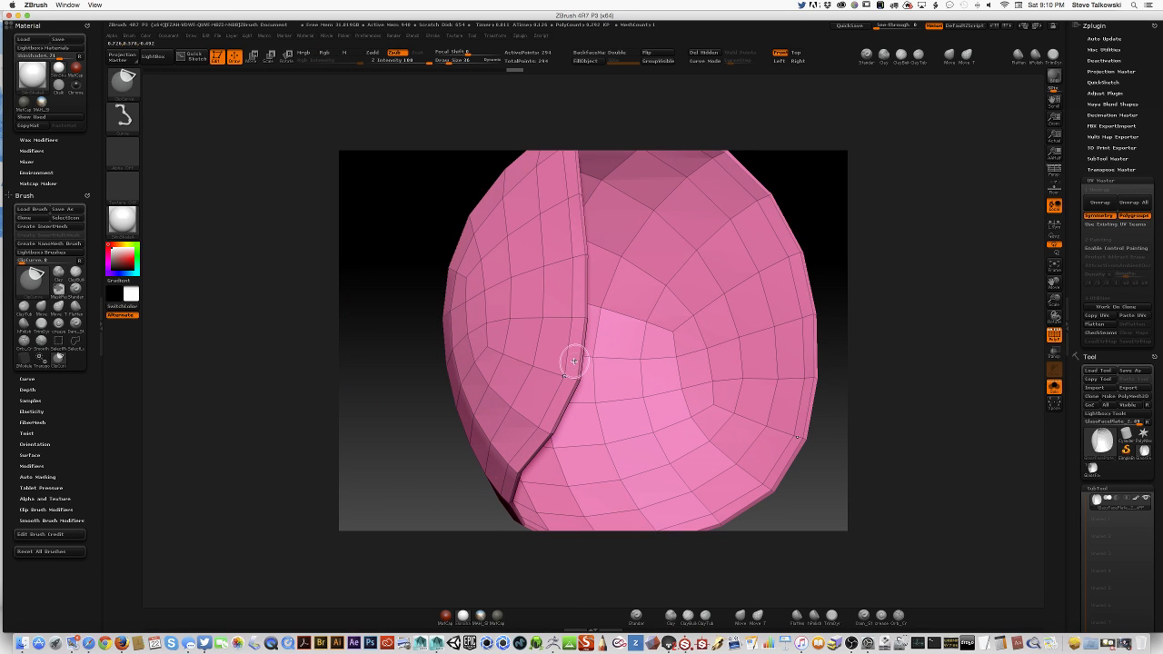
{"action": "key", "text": "ctrl+shift"}
{"action": "left_click", "coordinate": [869, 314], "text": "ctrl+shift"}
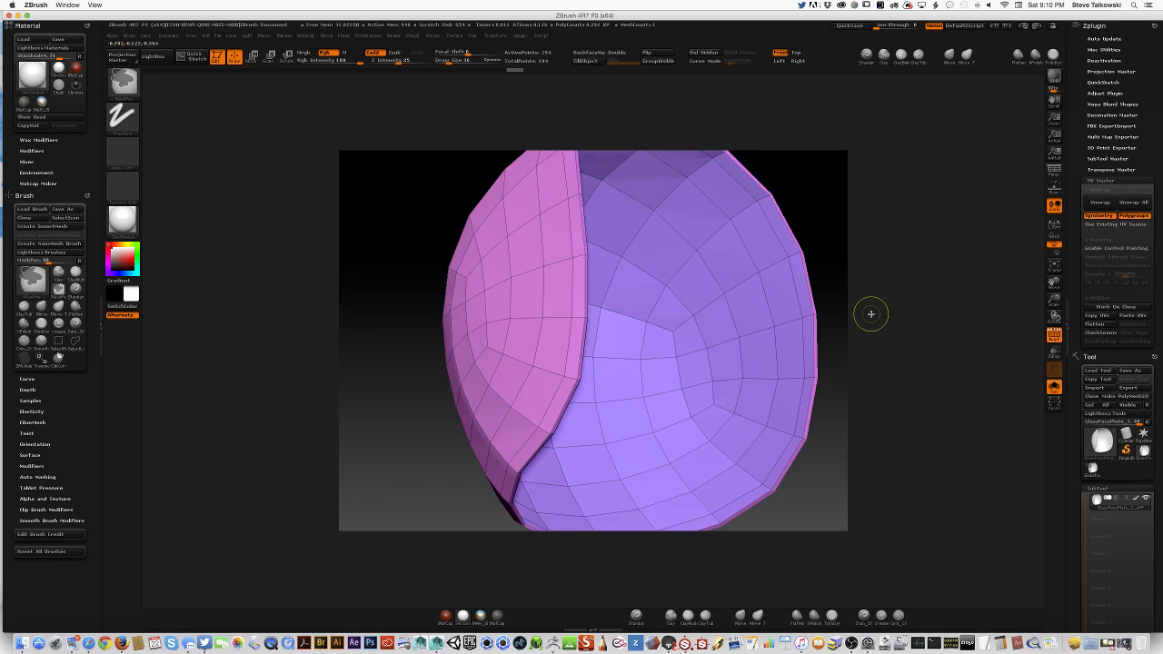
Toggle between the inner-surface polygroup alone and the full face plate to compare the group boundaries.
{"action": "left_click", "coordinate": [611, 340], "text": "ctrl+shift"}
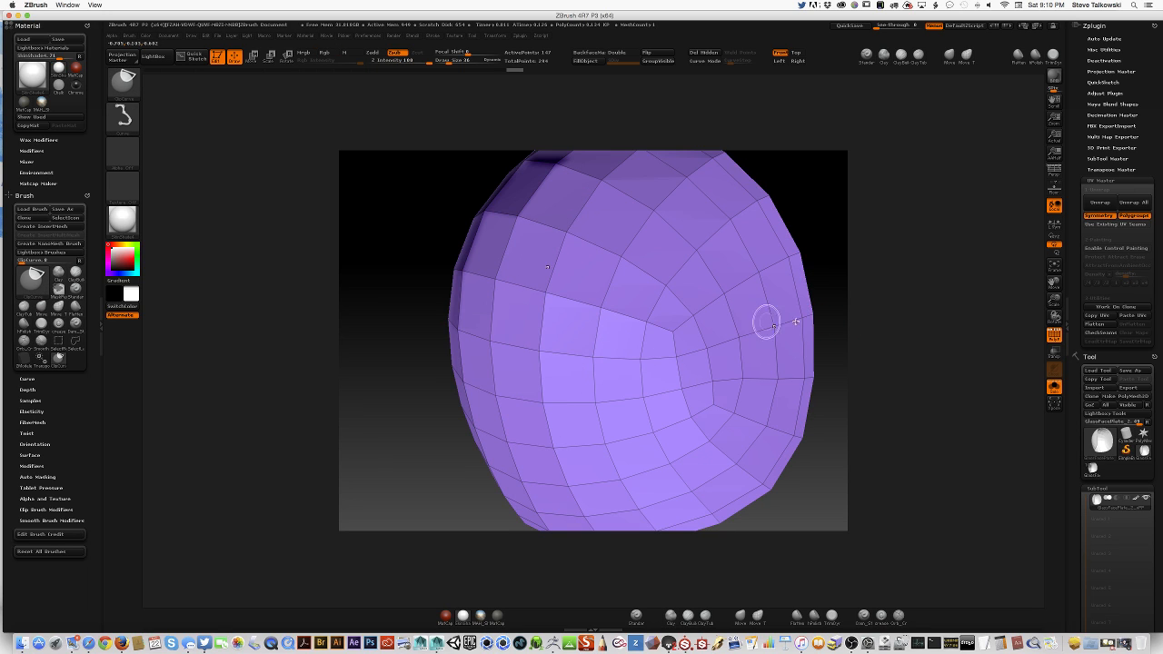
{"action": "left_click", "coordinate": [881, 332], "text": "ctrl+shift"}
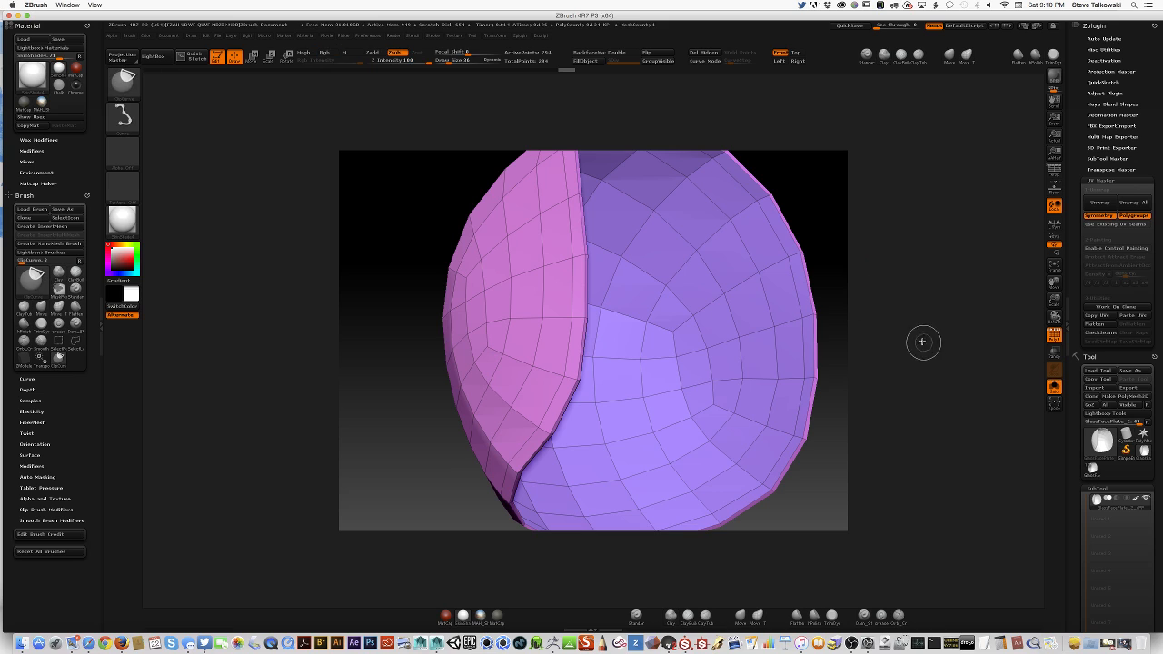
{"action": "left_click", "coordinate": [619, 335], "text": "ctrl+shift"}
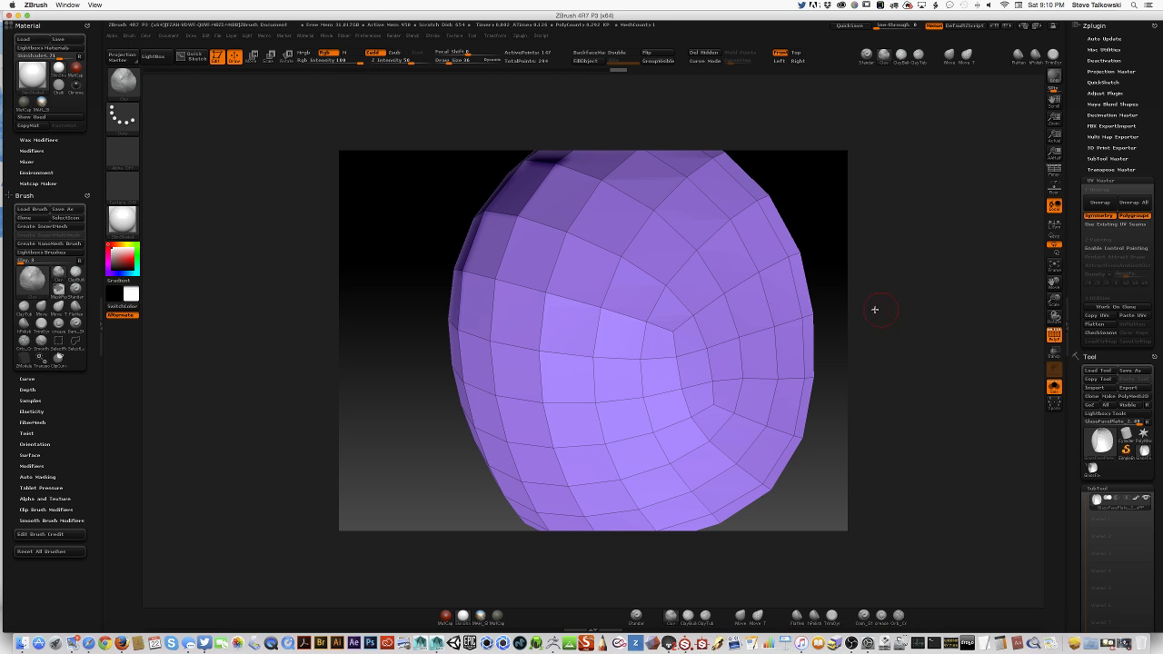
{"action": "left_click", "coordinate": [822, 255], "text": "ctrl+shift"}
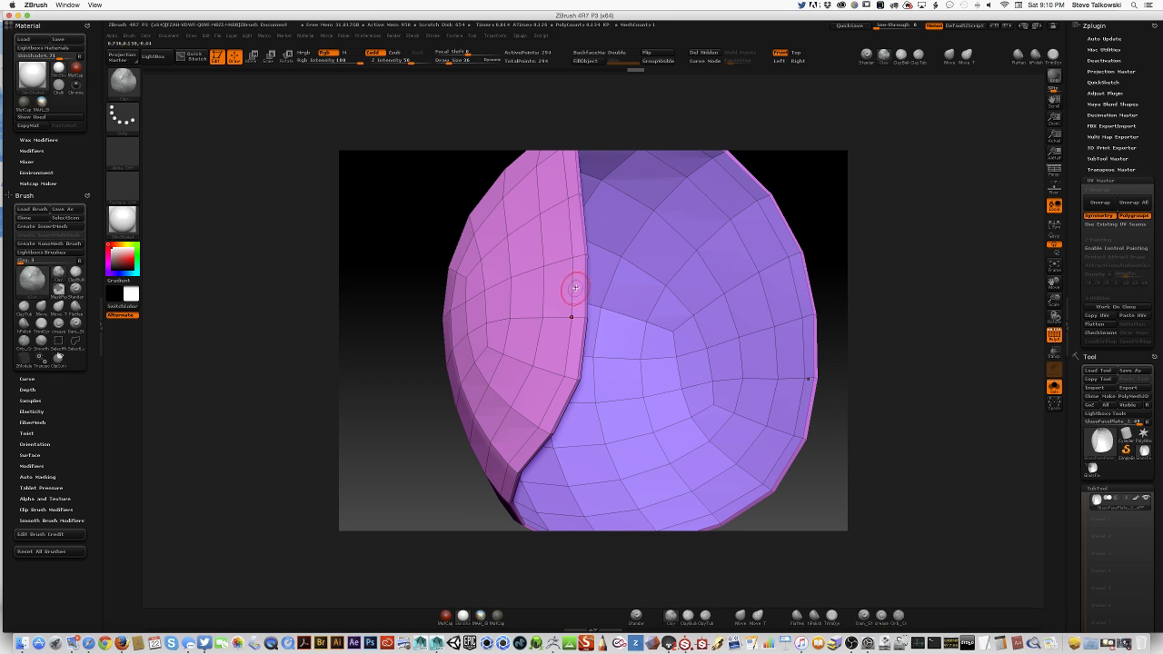
Using SelectLasso, hide the inner surface, merge the outer surface and rim into one new polygroup, and unhide everything.
{"action": "left_click", "coordinate": [122, 82]}
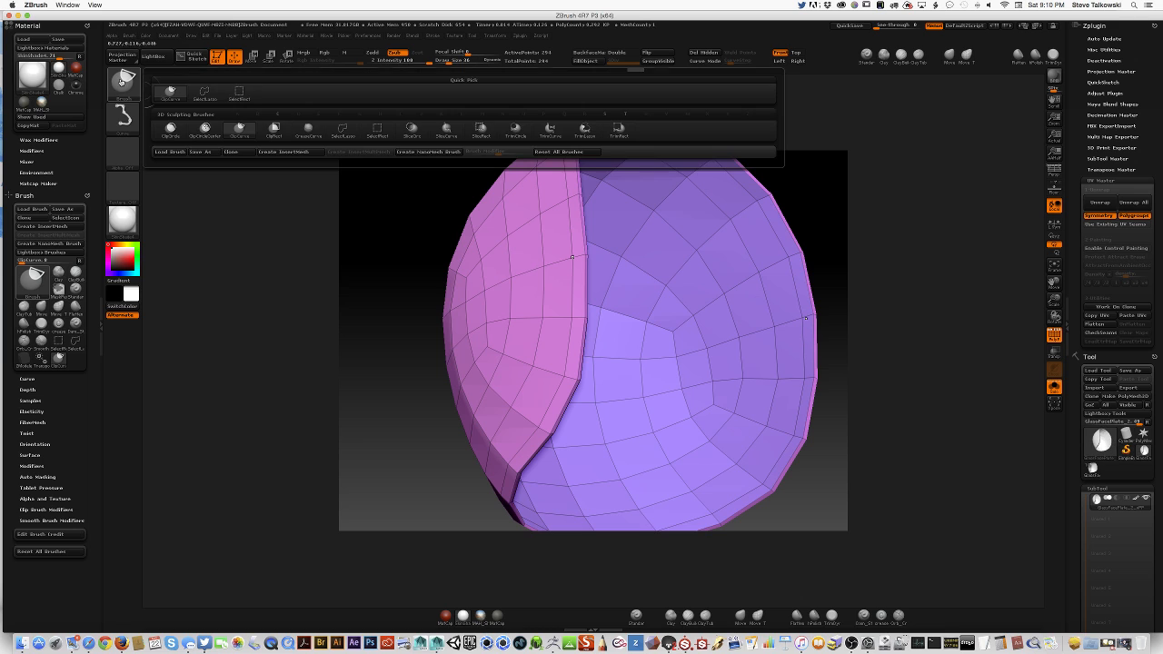
{"action": "left_click", "coordinate": [204, 92]}
{"action": "left_click", "coordinate": [622, 219], "text": "ctrl+shift"}
{"action": "left_click", "coordinate": [825, 225], "text": "ctrl+shift"}
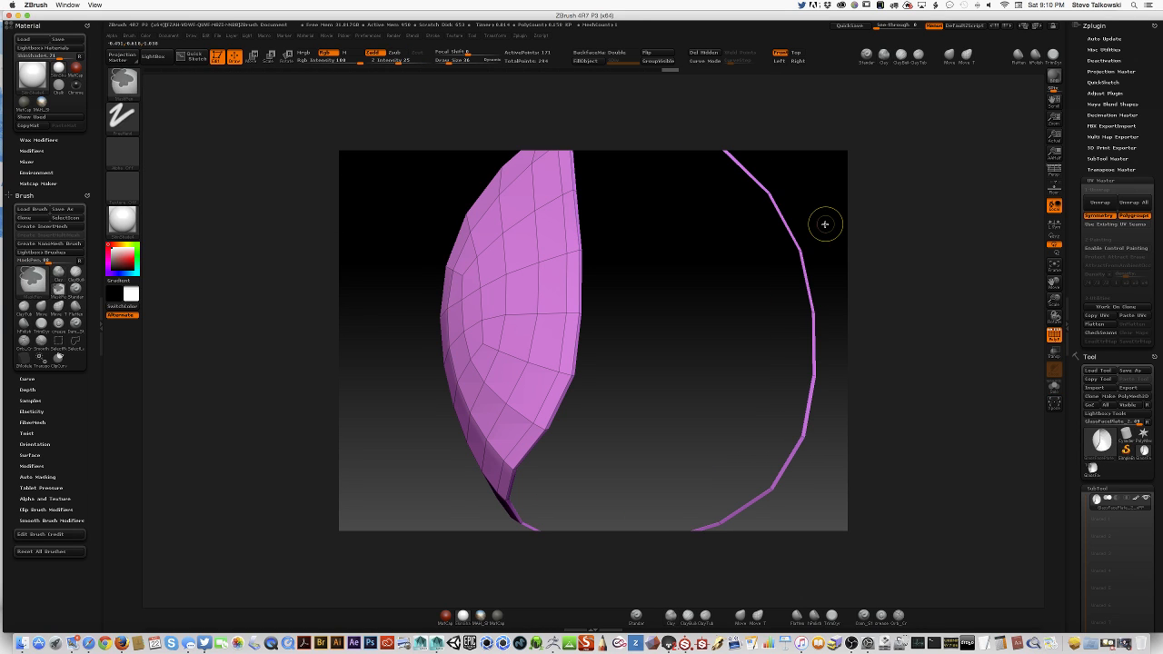
{"action": "key", "text": "ctrl+w"}
{"action": "left_click", "coordinate": [823, 234], "text": "ctrl+shift"}
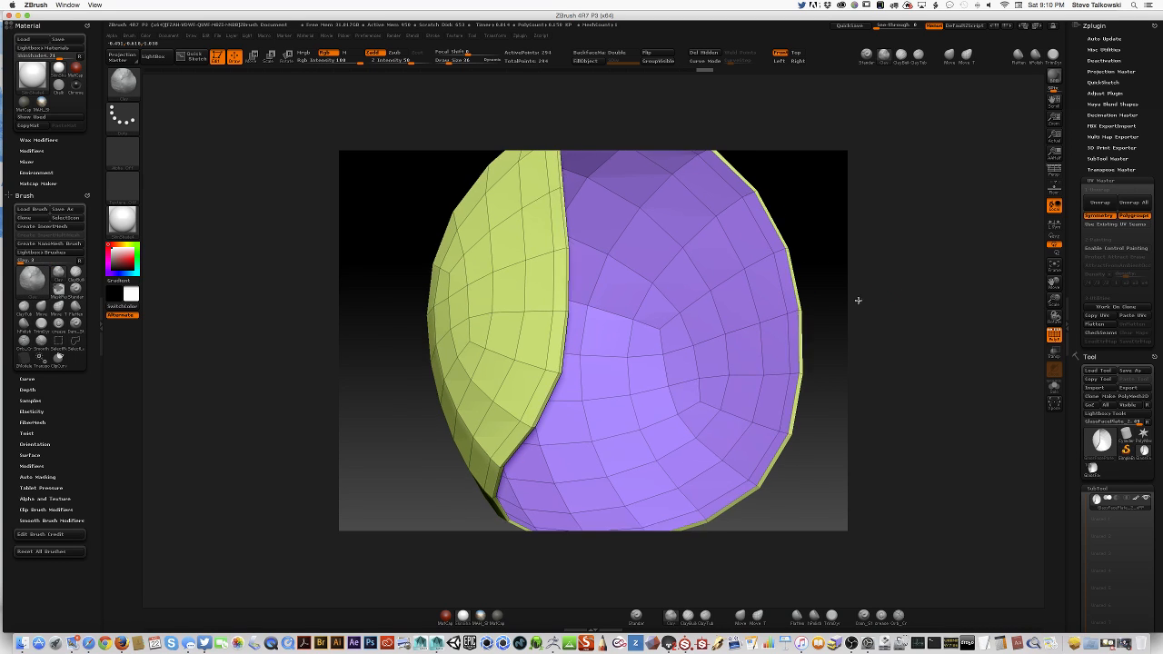
Unwrap the face plate again using the merged polygroups and flatten it to examine the new UV layout.
{"action": "left_click_drag", "start_coordinate": [836, 260], "coordinate": [823, 300]}
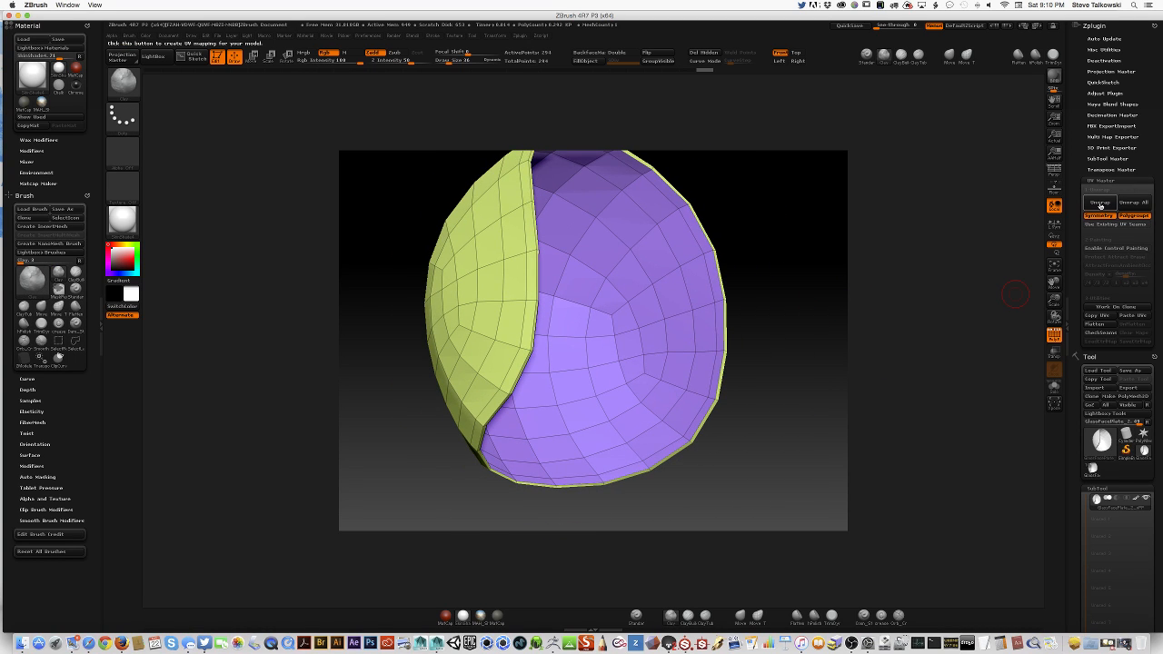
{"action": "left_click", "coordinate": [1099, 202]}
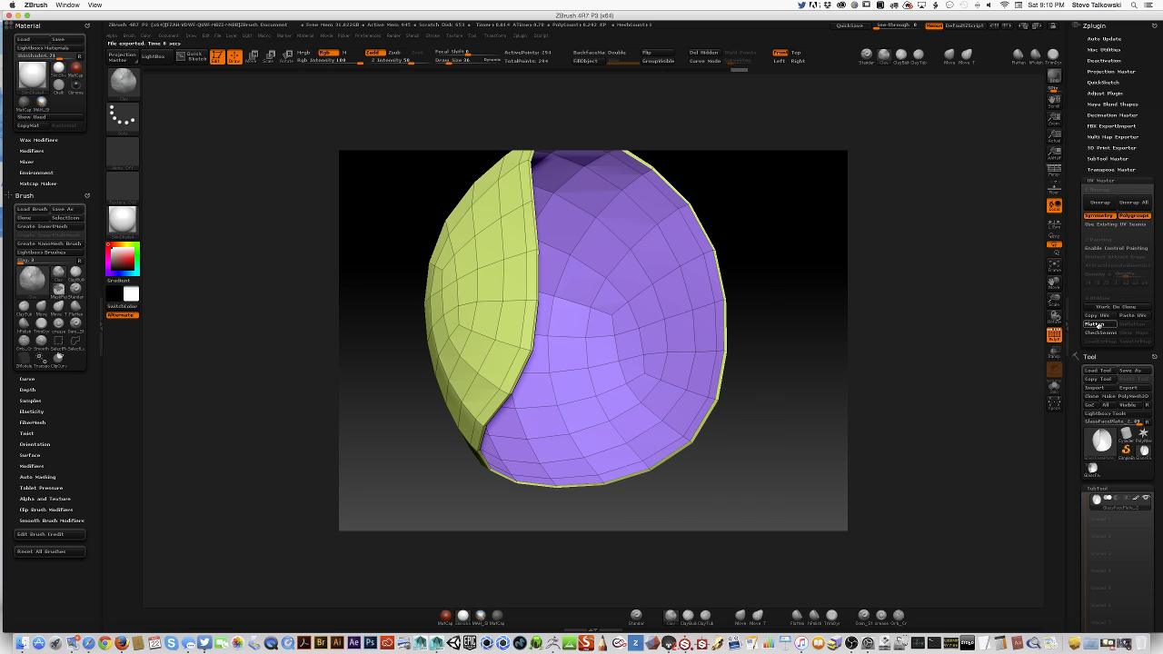
{"action": "left_click", "coordinate": [1094, 323]}
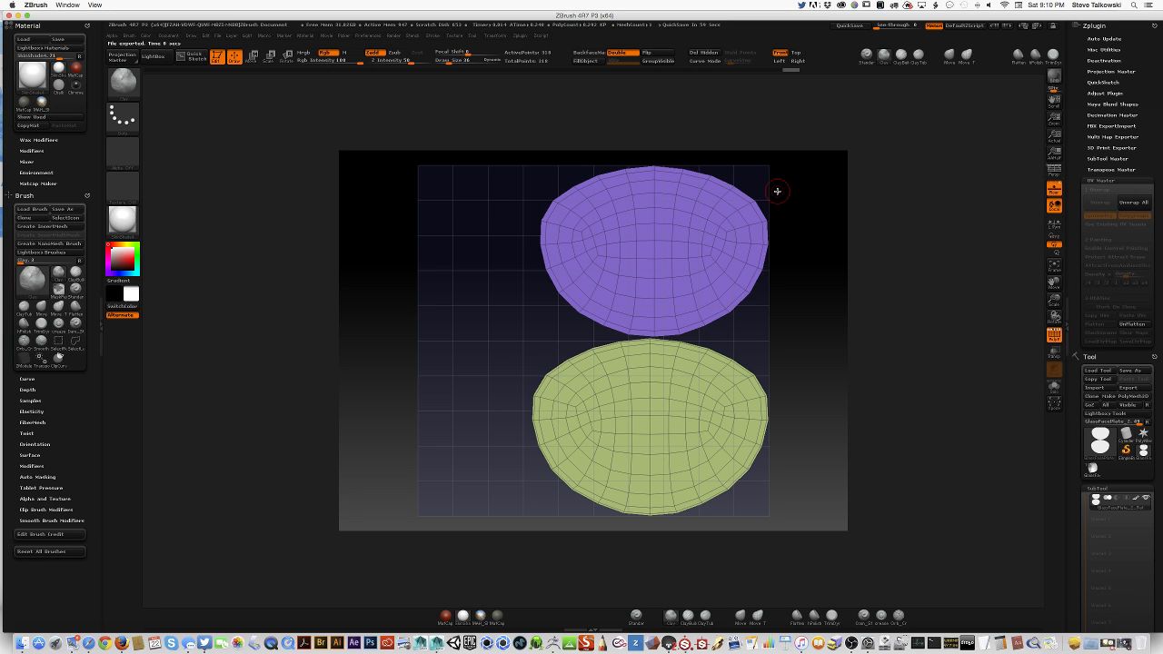
{"action": "left_click_drag", "start_coordinate": [777, 191], "coordinate": [818, 330]}
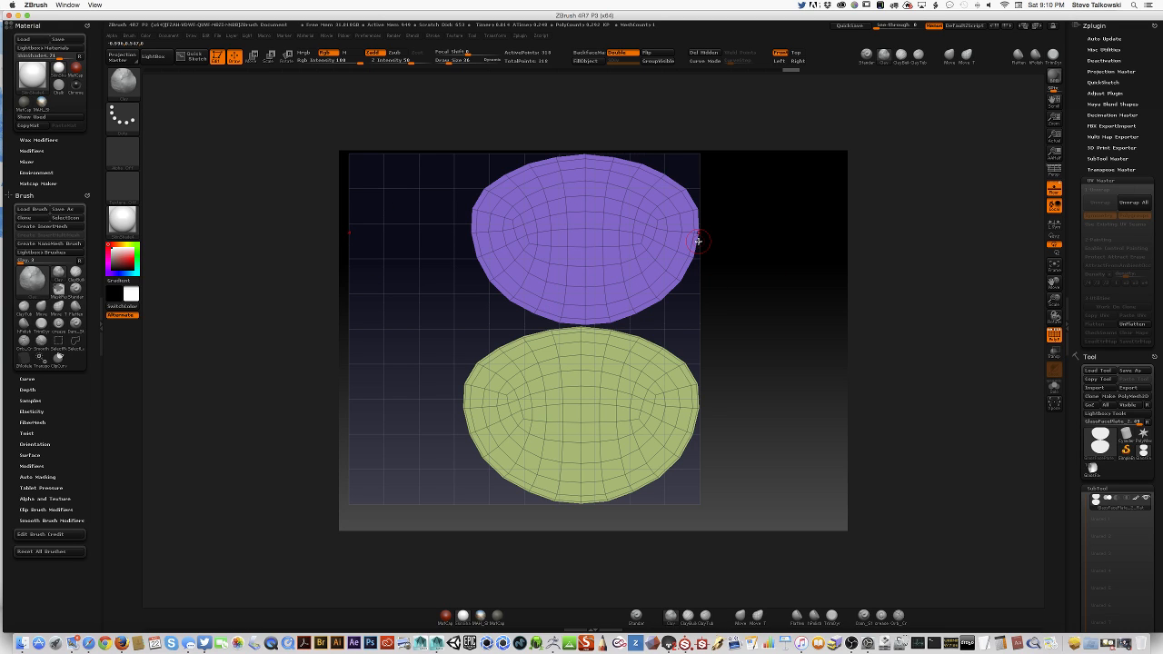
{"action": "left_click_drag", "start_coordinate": [696, 241], "coordinate": [791, 223]}
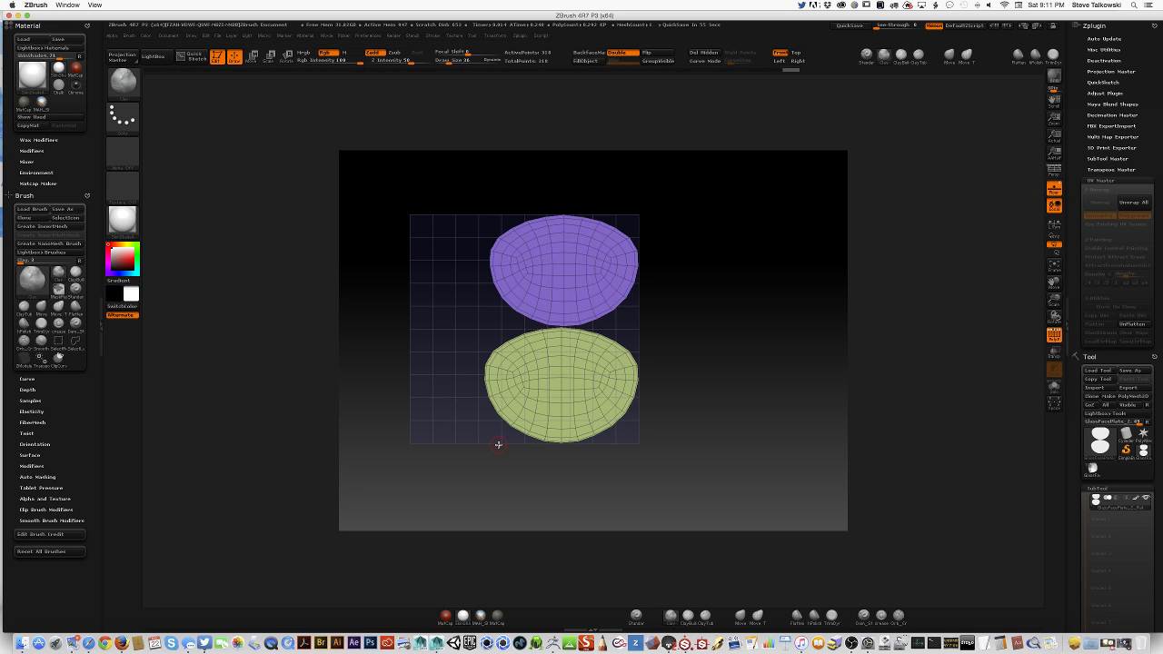
Switch to Maya and inspect the UV layouts of the face plate, helmet ring, helmet back, helmet tube connectors and tubing.
{"action": "left_click", "coordinate": [437, 643]}
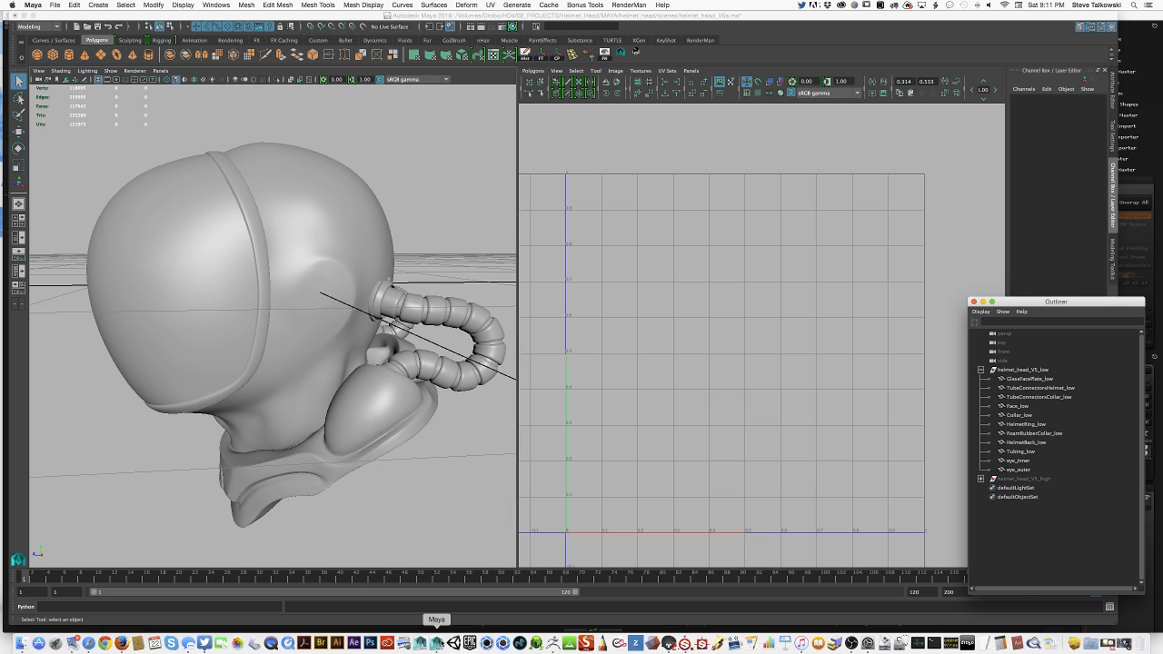
{"action": "left_click", "coordinate": [200, 359]}
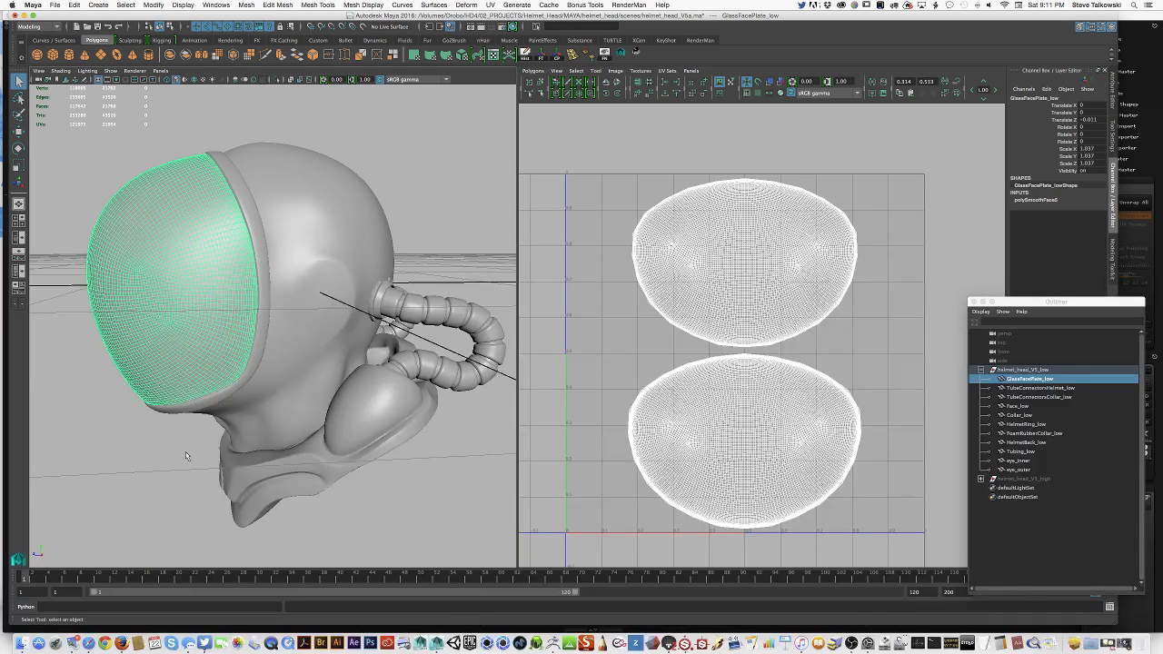
{"action": "left_click", "coordinate": [219, 159]}
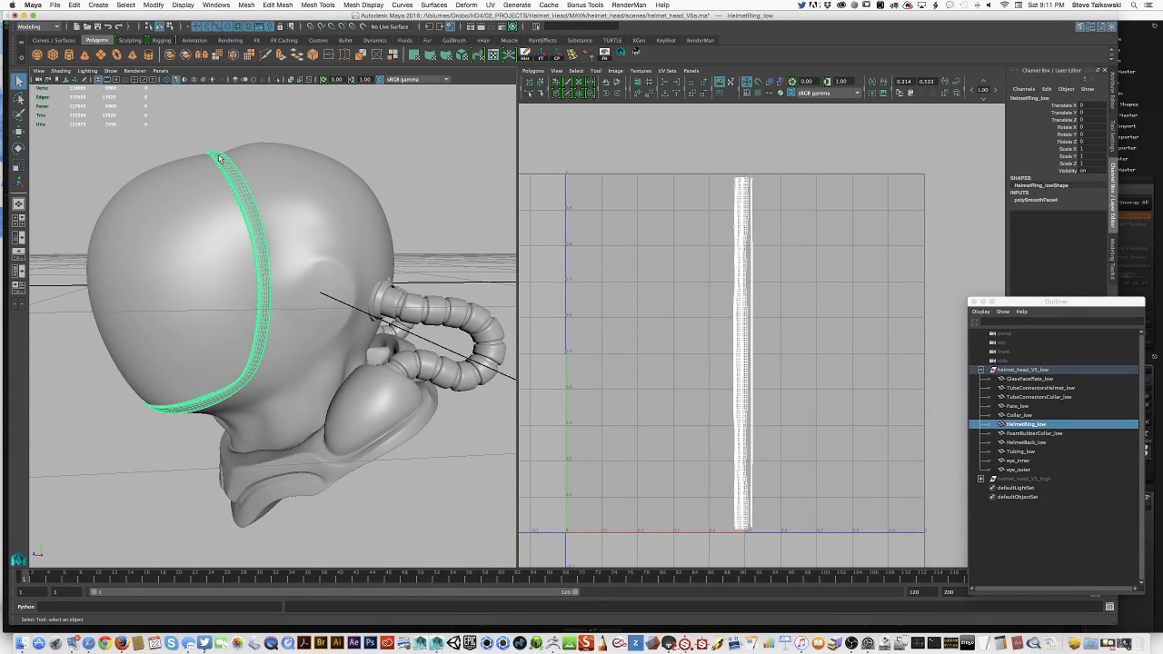
{"action": "left_click", "coordinate": [273, 151]}
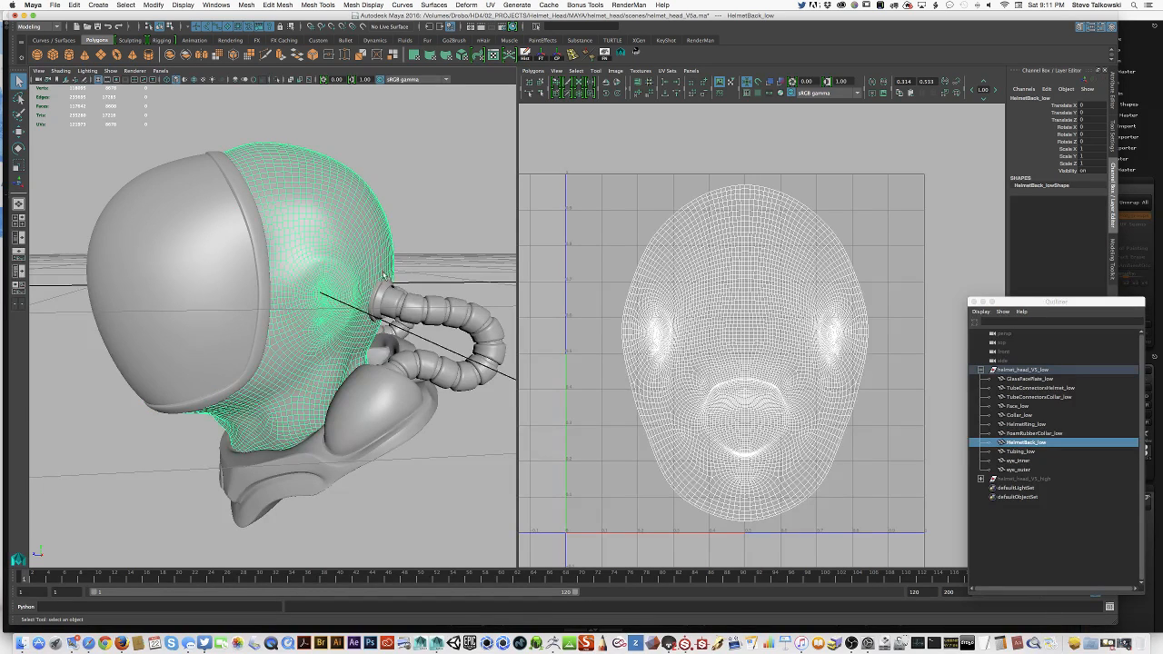
{"action": "left_click", "coordinate": [380, 302]}
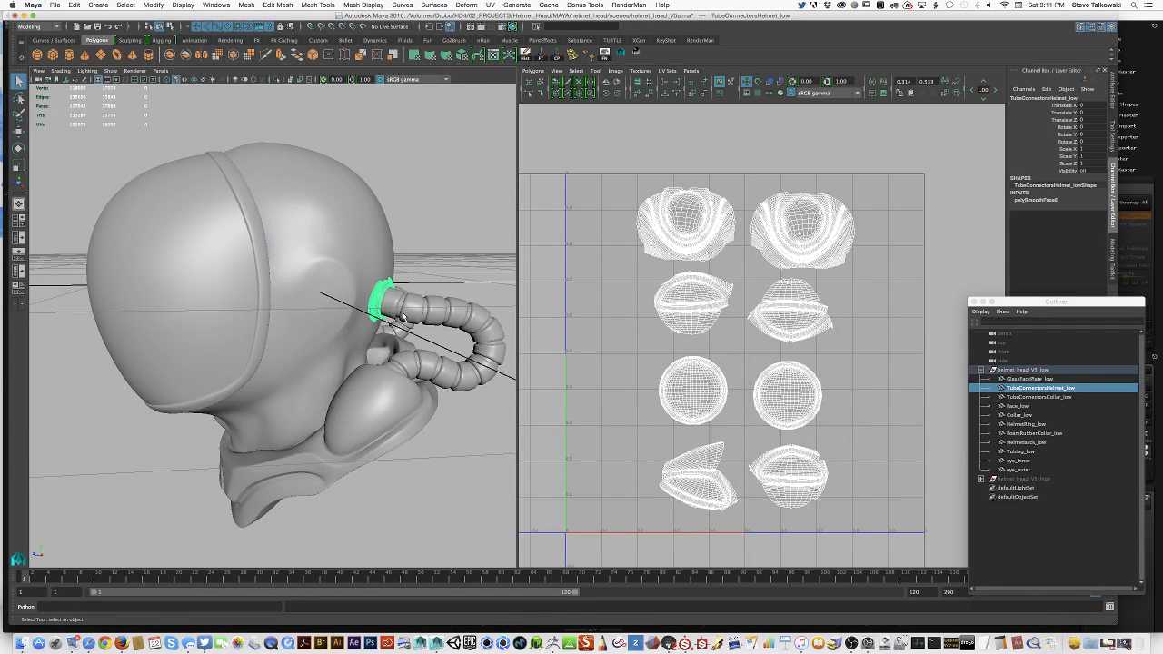
{"action": "left_click", "coordinate": [385, 320]}
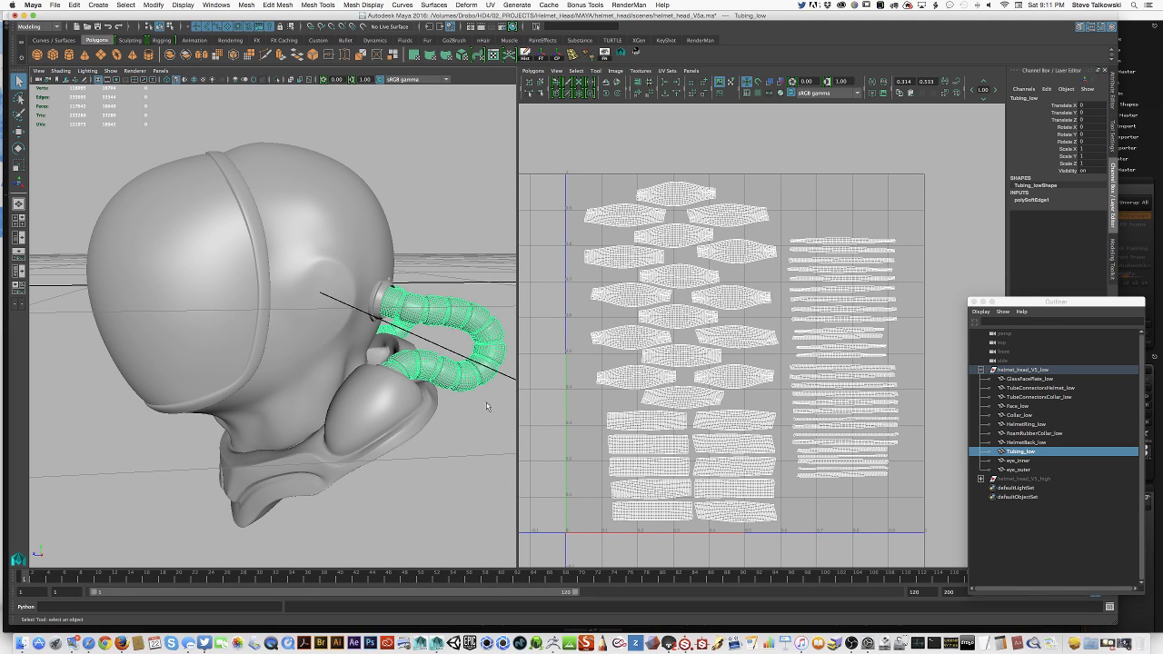
Examine the tubing from behind the helmet, then select the helmet back to review its UV layout again.
{"action": "left_click_drag", "start_coordinate": [411, 438], "coordinate": [315, 441], "text": "alt"}
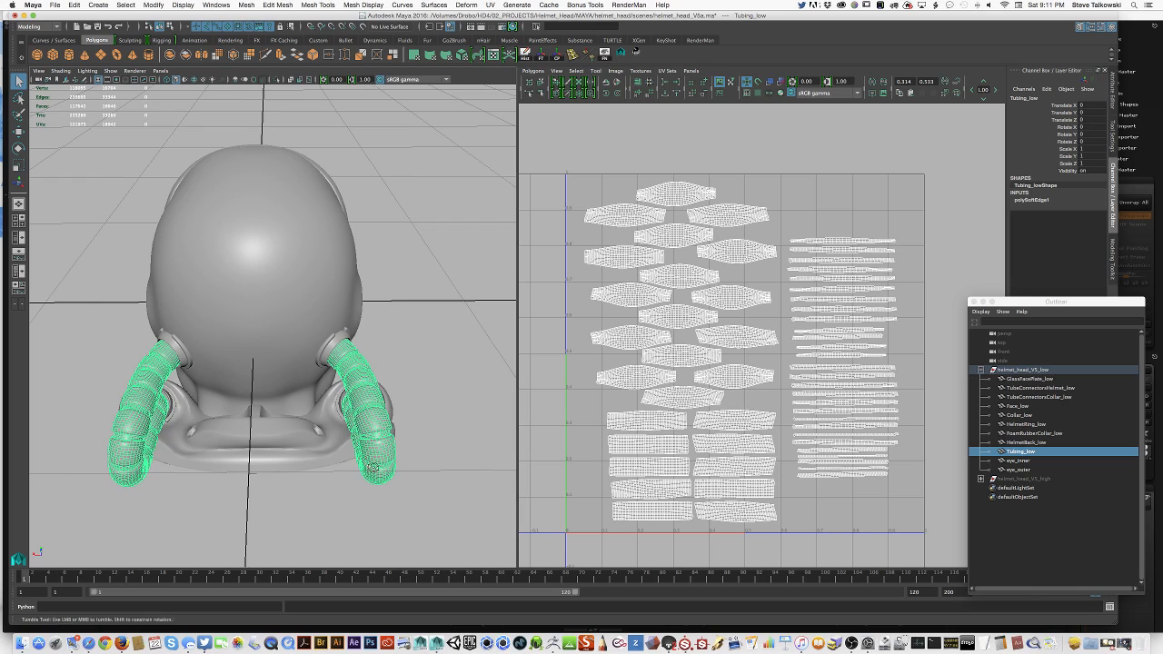
{"action": "left_click_drag", "start_coordinate": [372, 468], "coordinate": [392, 444], "text": "alt"}
{"action": "left_click", "coordinate": [371, 454]}
{"action": "left_click", "coordinate": [317, 387]}
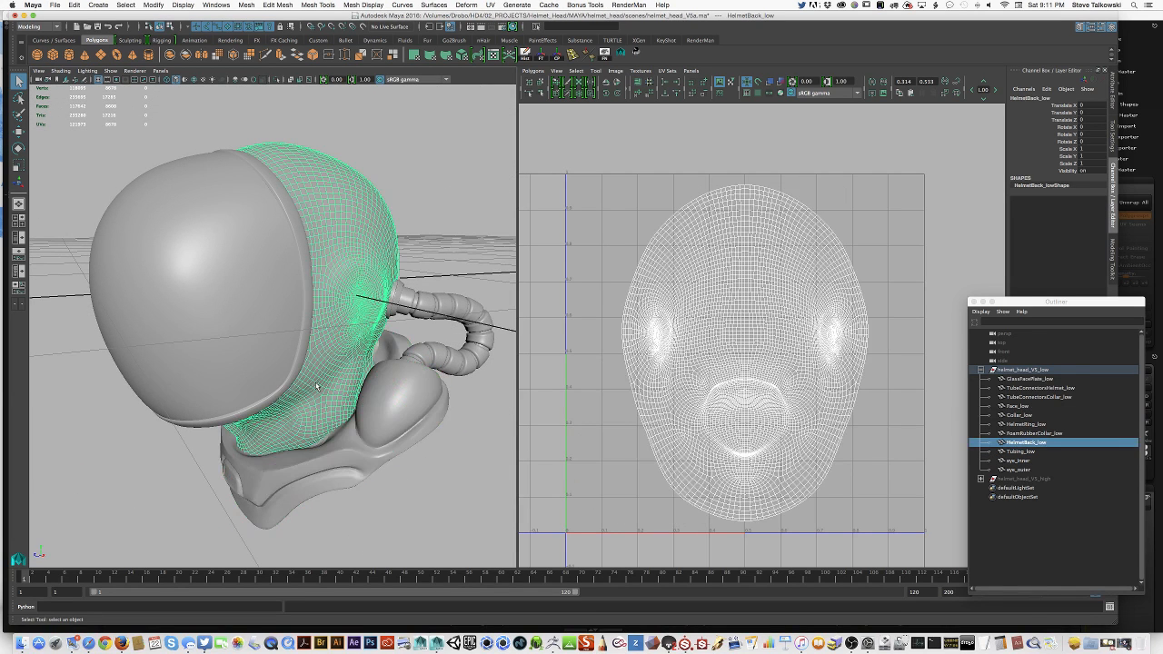
Hide the glass face plate and select the exposed face mesh to show its UV layout.
{"action": "left_click", "coordinate": [254, 350]}
{"action": "key", "text": "ctrl+h"}
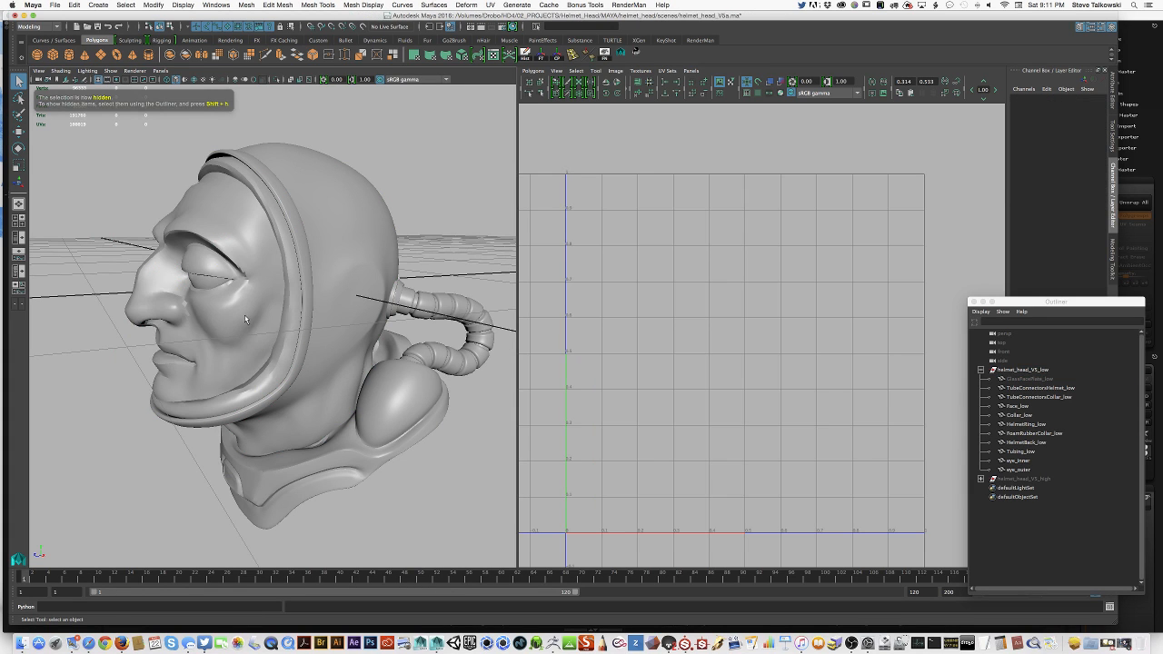
{"action": "left_click", "coordinate": [245, 319]}
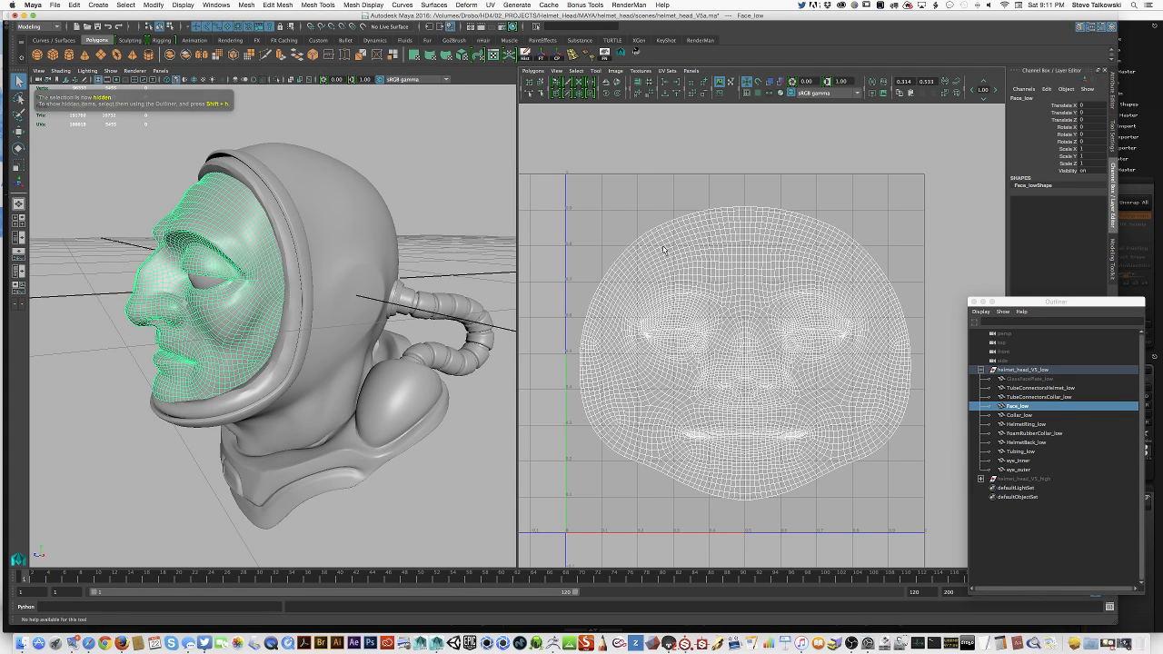
{"action": "left_click_drag", "start_coordinate": [291, 272], "coordinate": [372, 274], "text": "alt"}
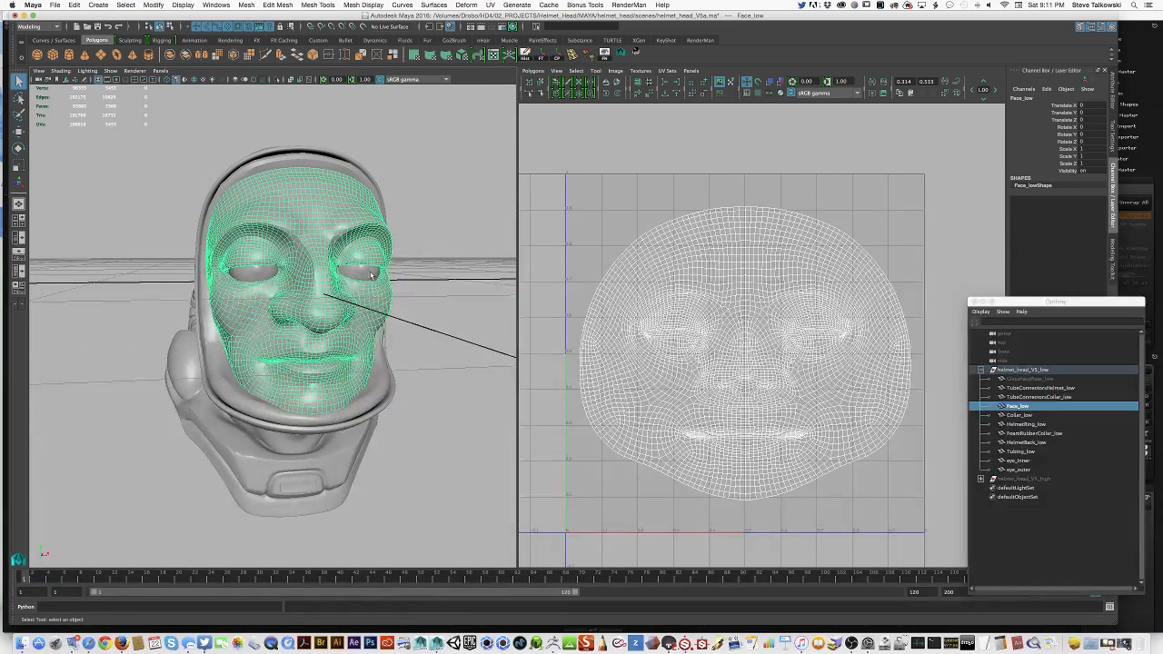
Review the outer eyes' UV layout, examine the eyes in the face from several angles, and clear the selection.
{"action": "left_click", "coordinate": [372, 274]}
{"action": "left_click_drag", "start_coordinate": [388, 336], "coordinate": [395, 329], "text": "alt"}
{"action": "right_click_drag", "start_coordinate": [386, 342], "coordinate": [433, 340], "text": "alt"}
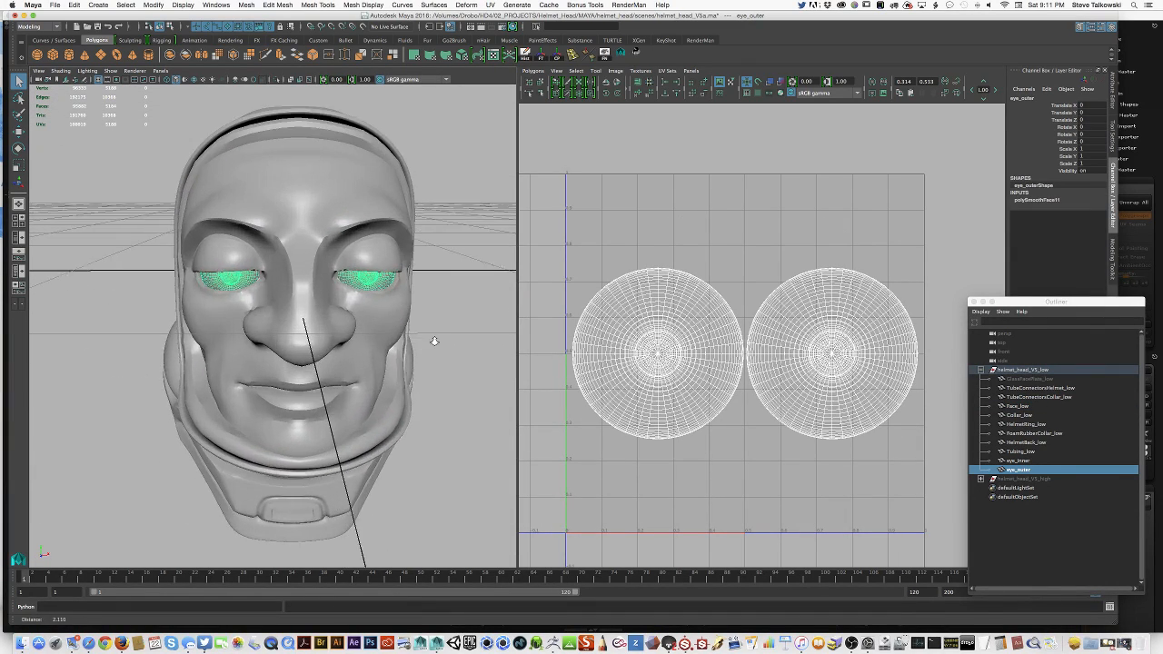
{"action": "left_click_drag", "start_coordinate": [435, 340], "coordinate": [415, 335], "text": "alt"}
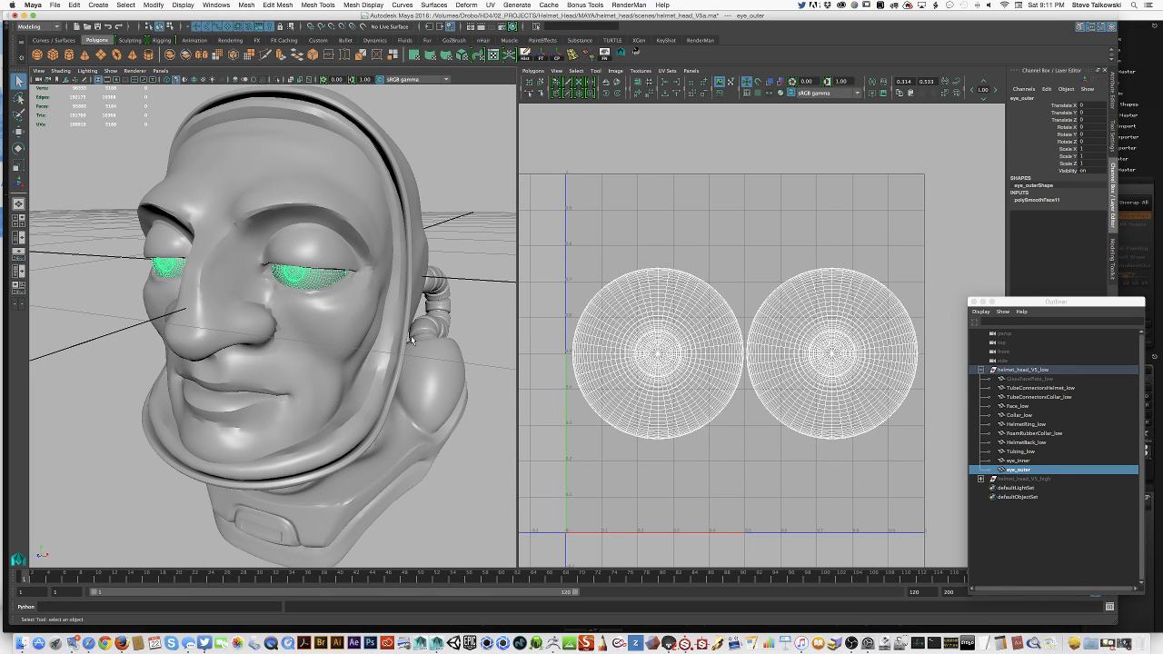
{"action": "left_click_drag", "start_coordinate": [411, 340], "coordinate": [349, 400], "text": "alt"}
{"action": "right_click_drag", "start_coordinate": [349, 400], "coordinate": [278, 457], "text": "alt"}
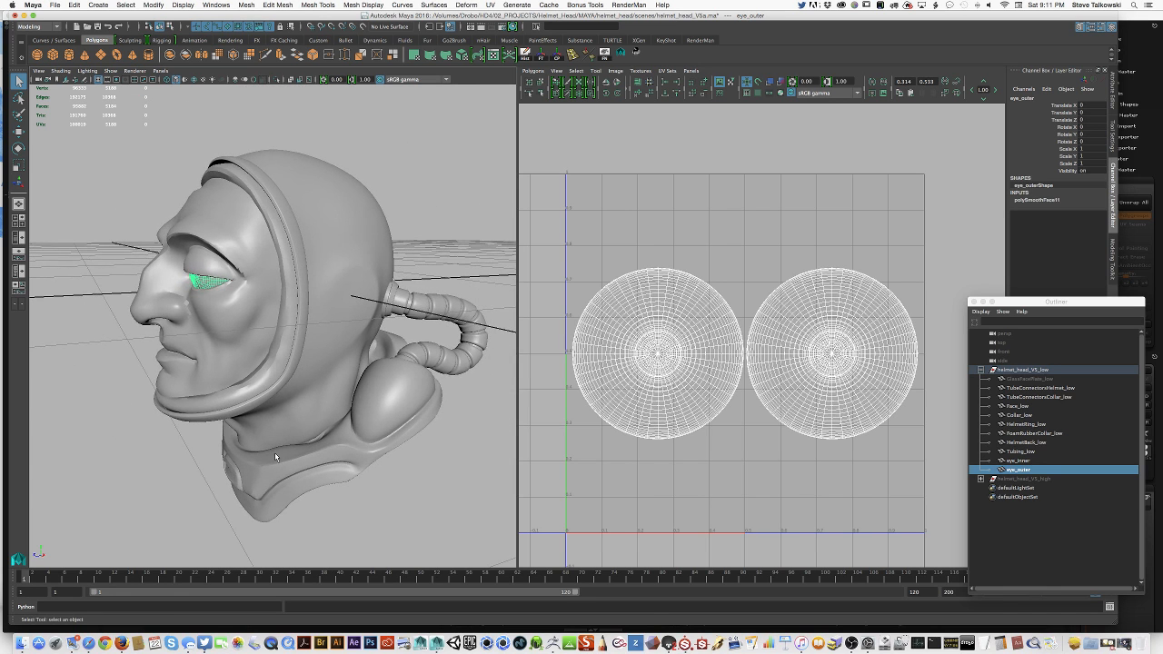
{"action": "left_click", "coordinate": [405, 468]}
{"action": "left_click_drag", "start_coordinate": [415, 307], "coordinate": [396, 304], "text": "alt"}
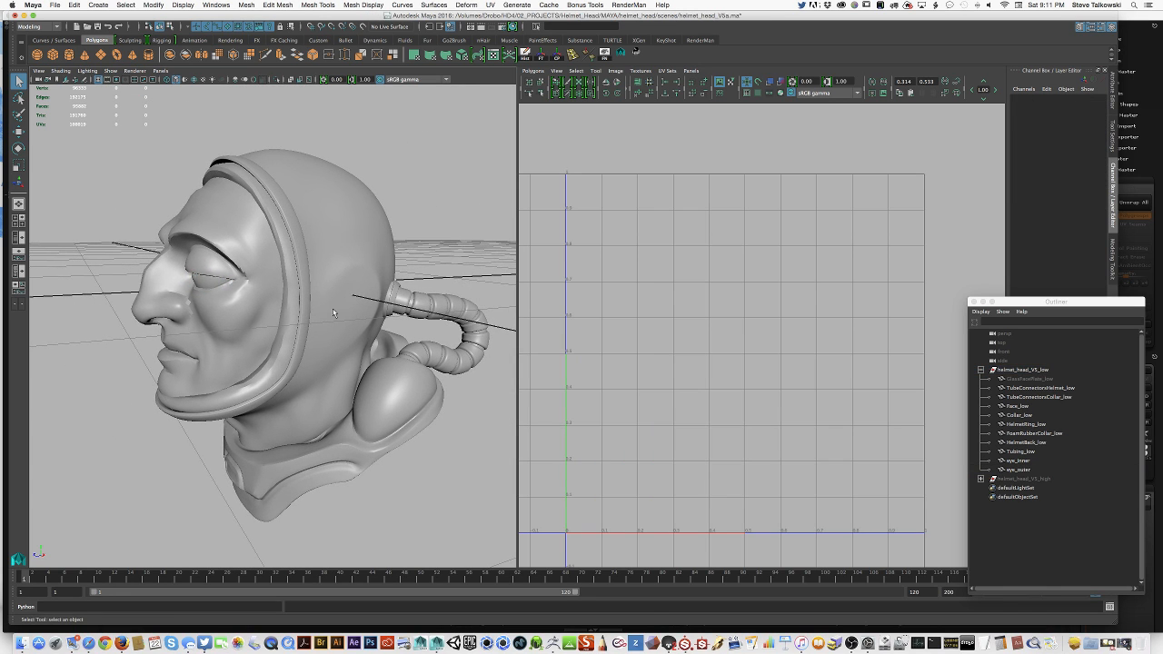
Move the Outliner over the UV editor and expand the helmet_head_V5_low and helmet_head_V5_high groups to compare their meshes.
{"action": "left_click_drag", "start_coordinate": [1060, 301], "coordinate": [624, 199]}
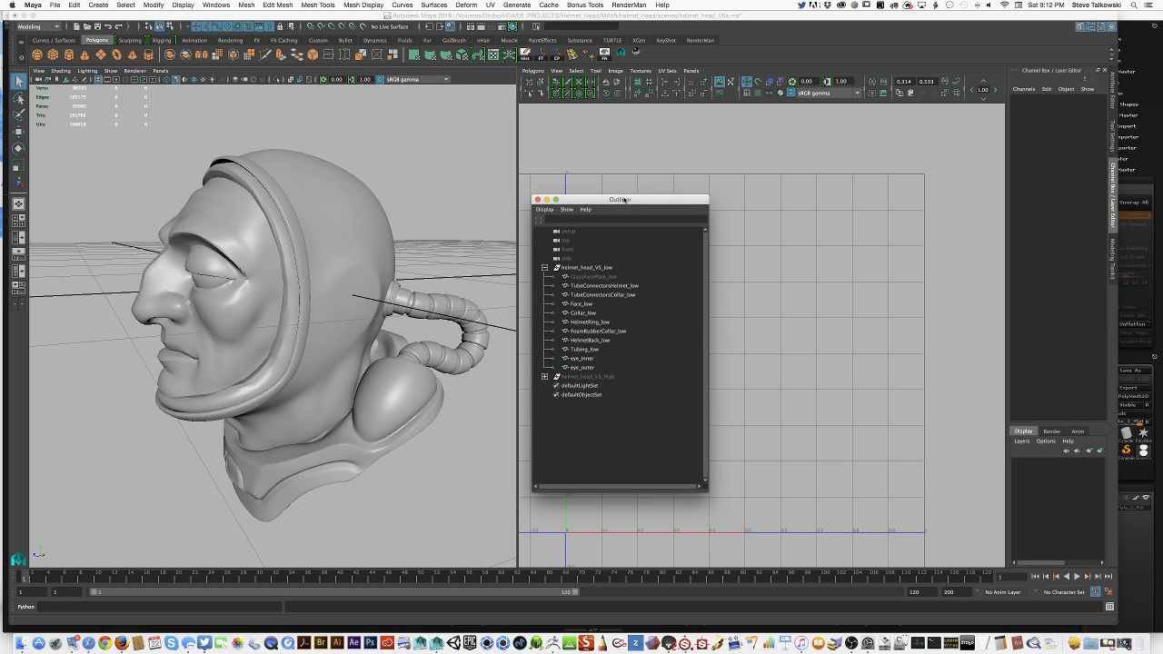
{"action": "left_click", "coordinate": [544, 267]}
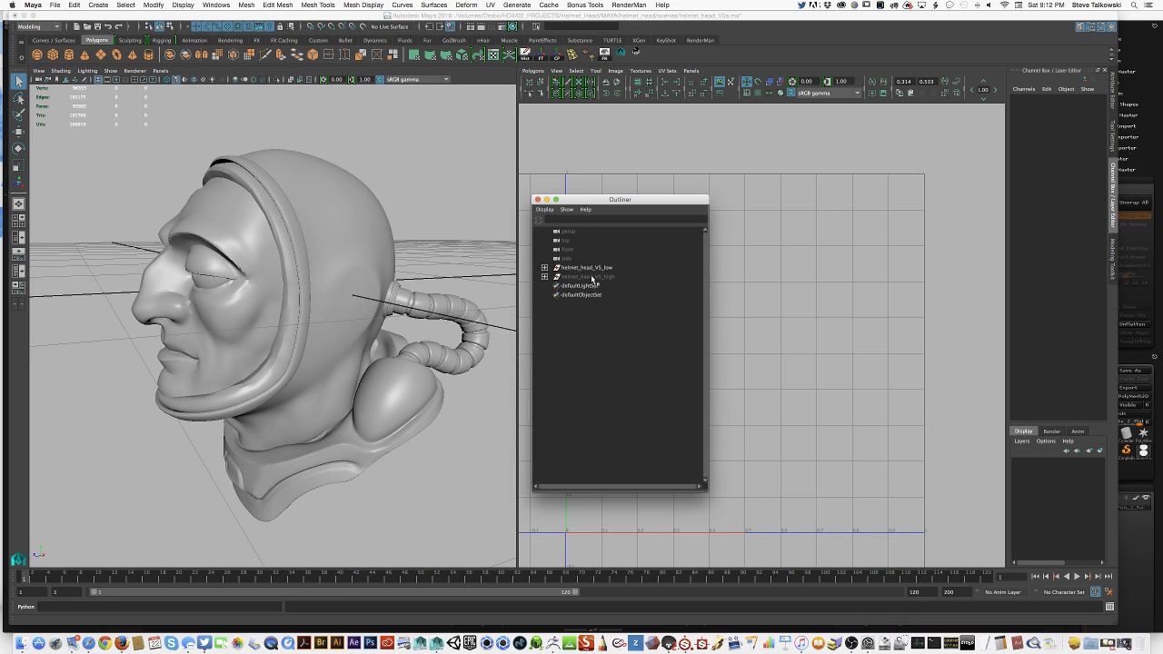
{"action": "left_click", "coordinate": [603, 267]}
{"action": "left_click", "coordinate": [614, 277]}
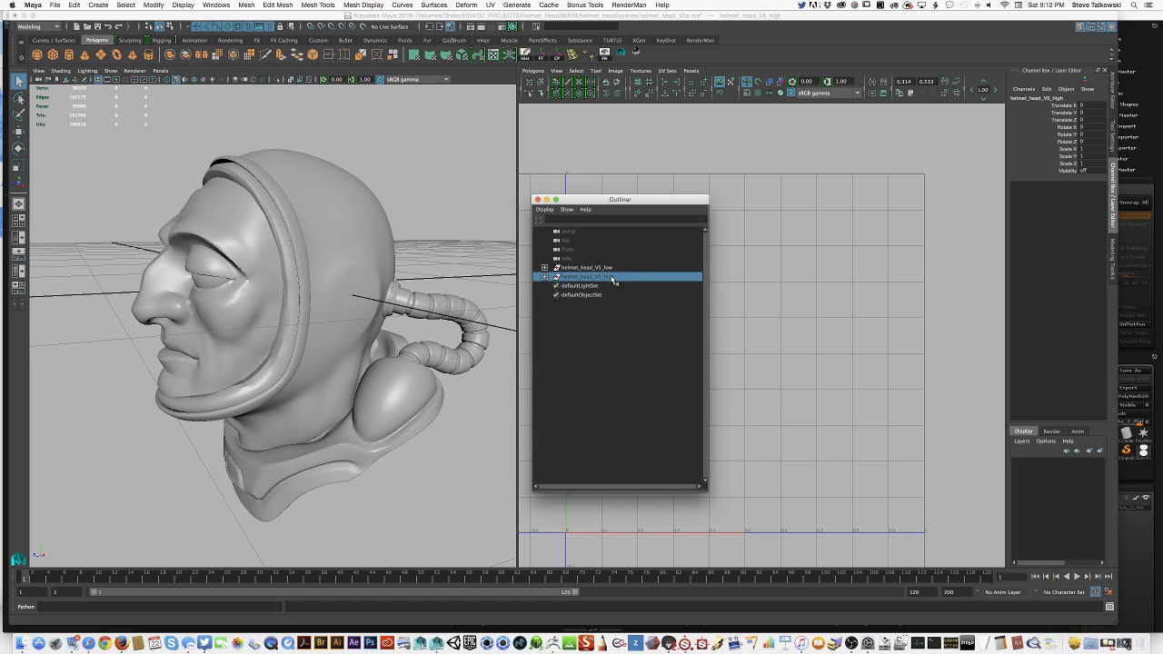
{"action": "left_click", "coordinate": [545, 268]}
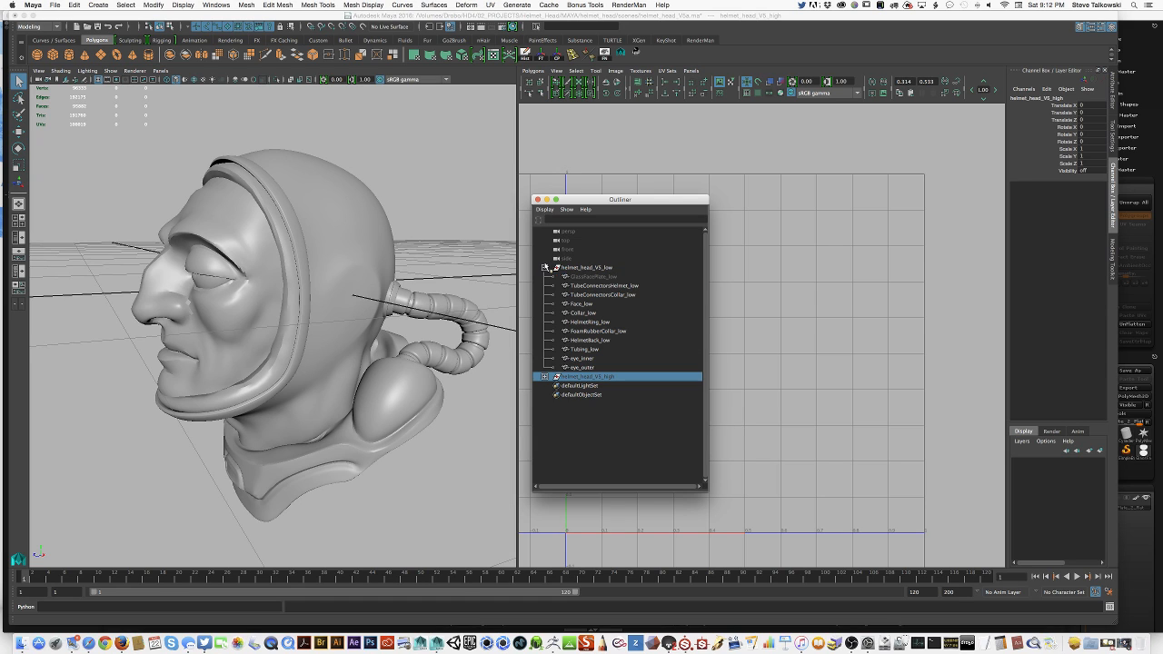
{"action": "left_click", "coordinate": [545, 376]}
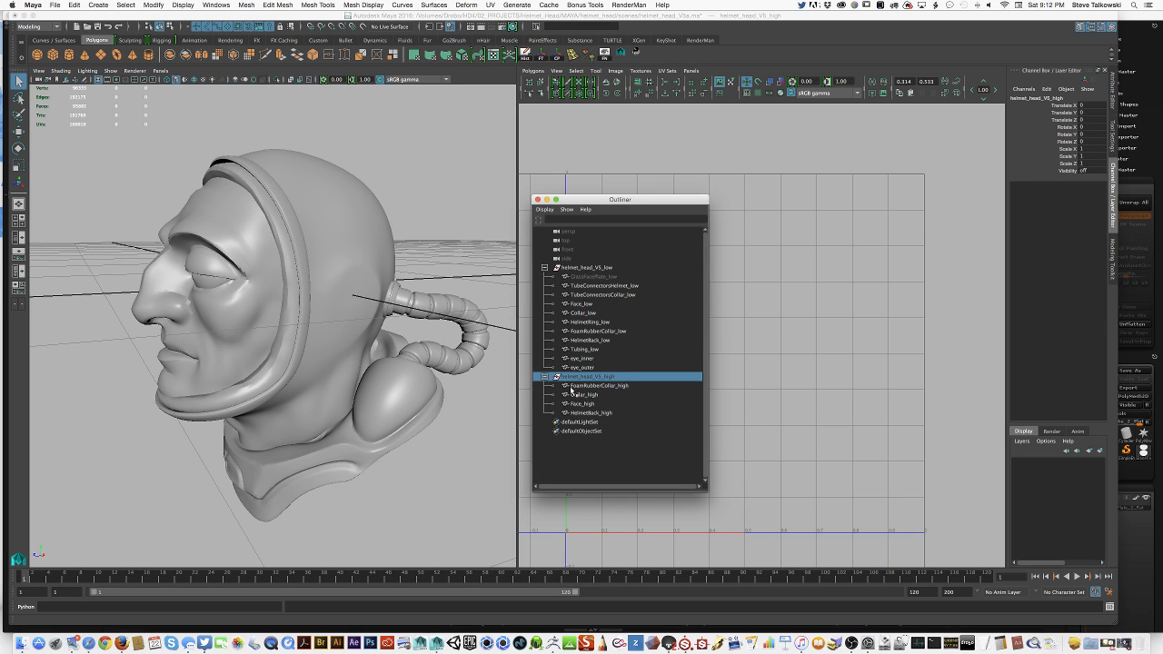
{"action": "left_click", "coordinate": [625, 387]}
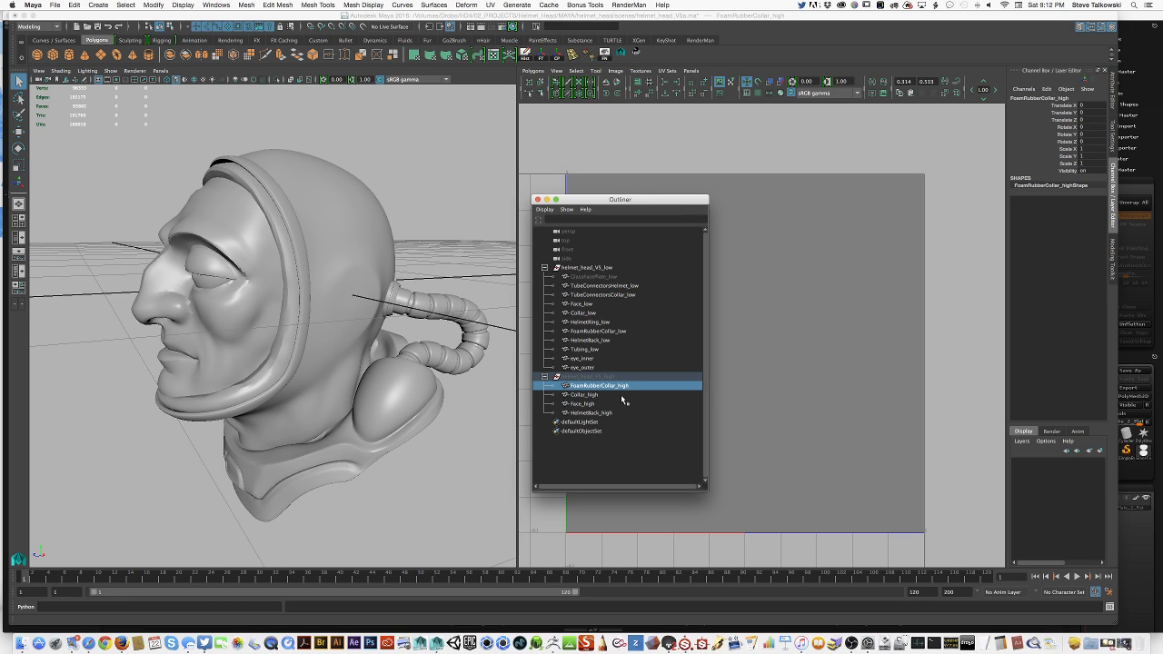
Hide the helmet_head_V5_low group, show helmet_head_V5_high in its place, and frame it to examine the sculpted detail.
{"action": "left_click", "coordinate": [605, 269]}
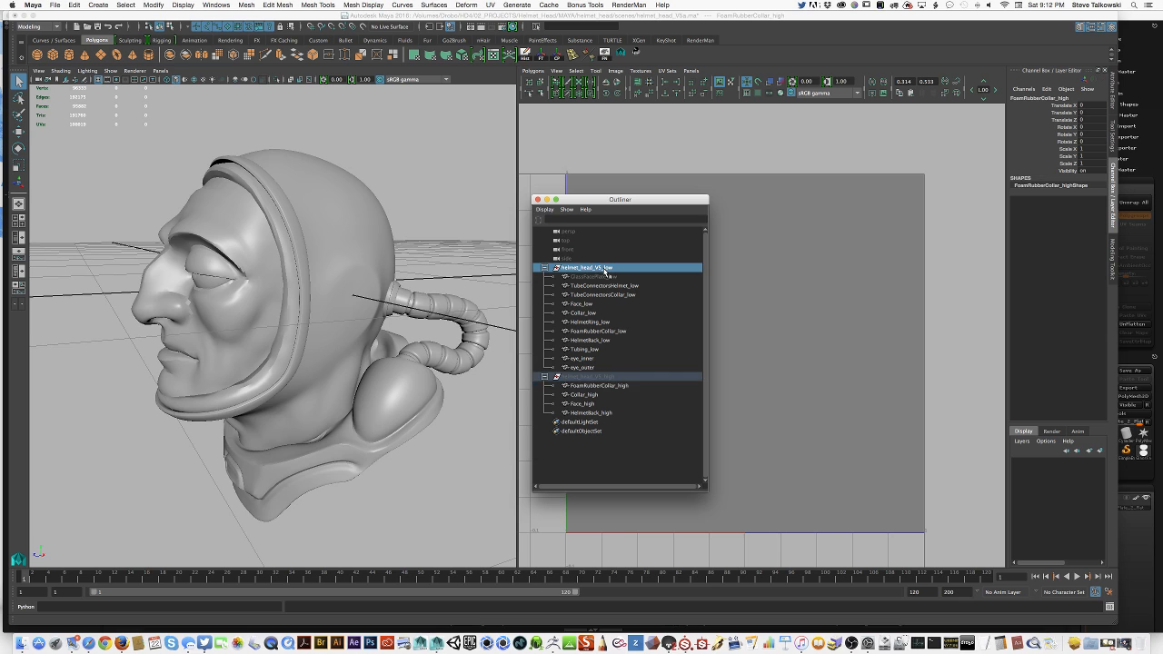
{"action": "key", "text": "ctrl+h"}
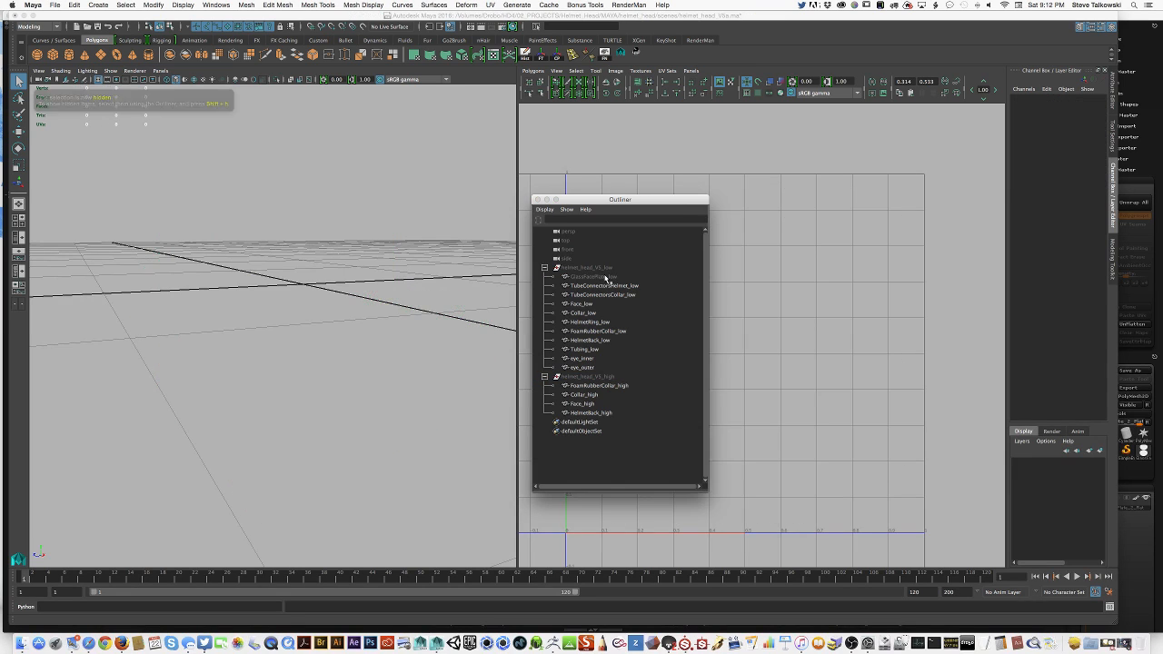
{"action": "left_click", "coordinate": [597, 376]}
{"action": "key", "text": "shift+h"}
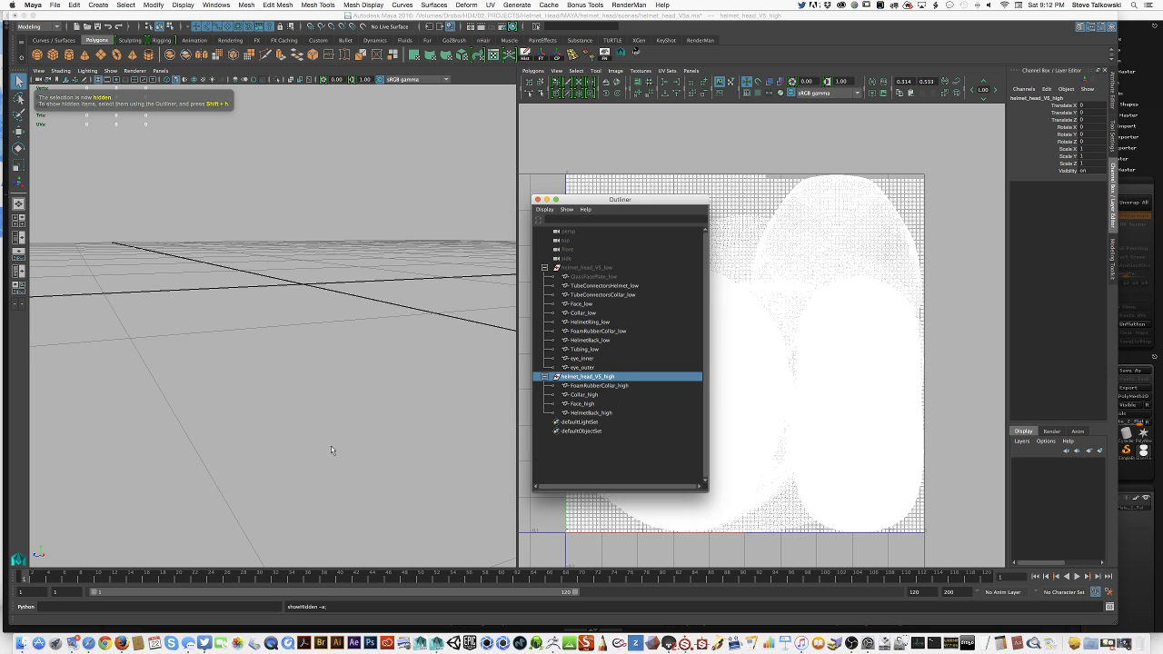
{"action": "key", "text": "f"}
{"action": "left_click", "coordinate": [356, 402]}
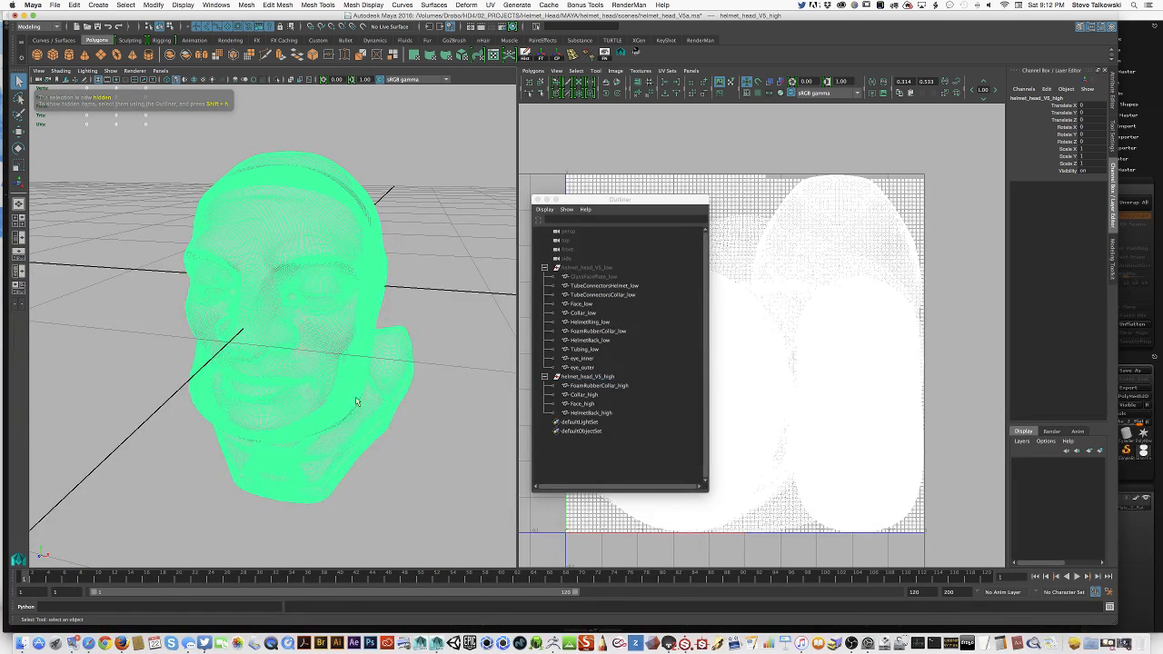
{"action": "left_click_drag", "start_coordinate": [356, 402], "coordinate": [324, 442], "text": "alt"}
{"action": "right_click_drag", "start_coordinate": [323, 442], "coordinate": [401, 454], "text": "alt"}
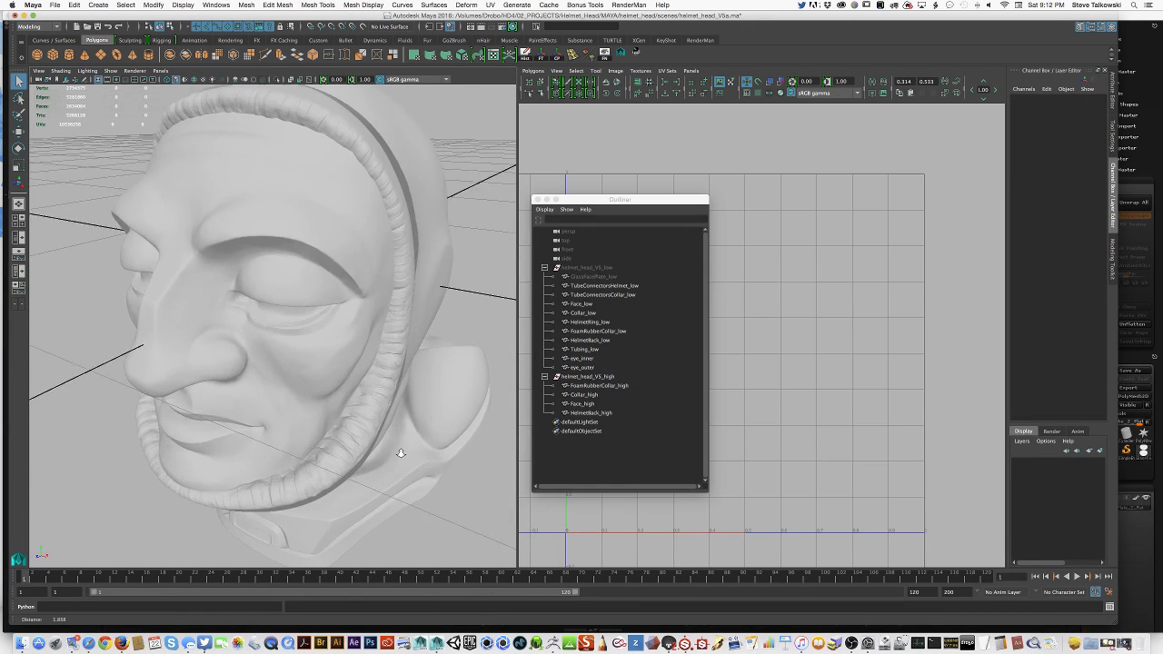
{"action": "left_click_drag", "start_coordinate": [401, 453], "coordinate": [426, 286], "text": "alt"}
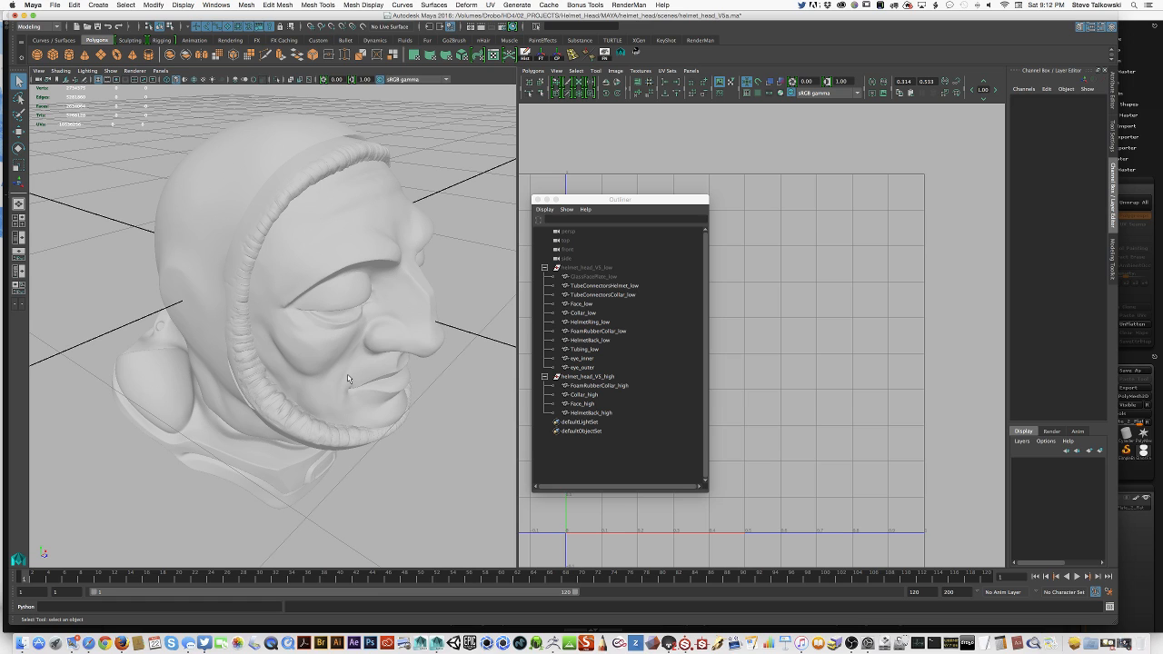
Inspect the high-resolution foam rubber collar, collar, face and helmet back meshes one by one with their UV layouts.
{"action": "left_click", "coordinate": [619, 387]}
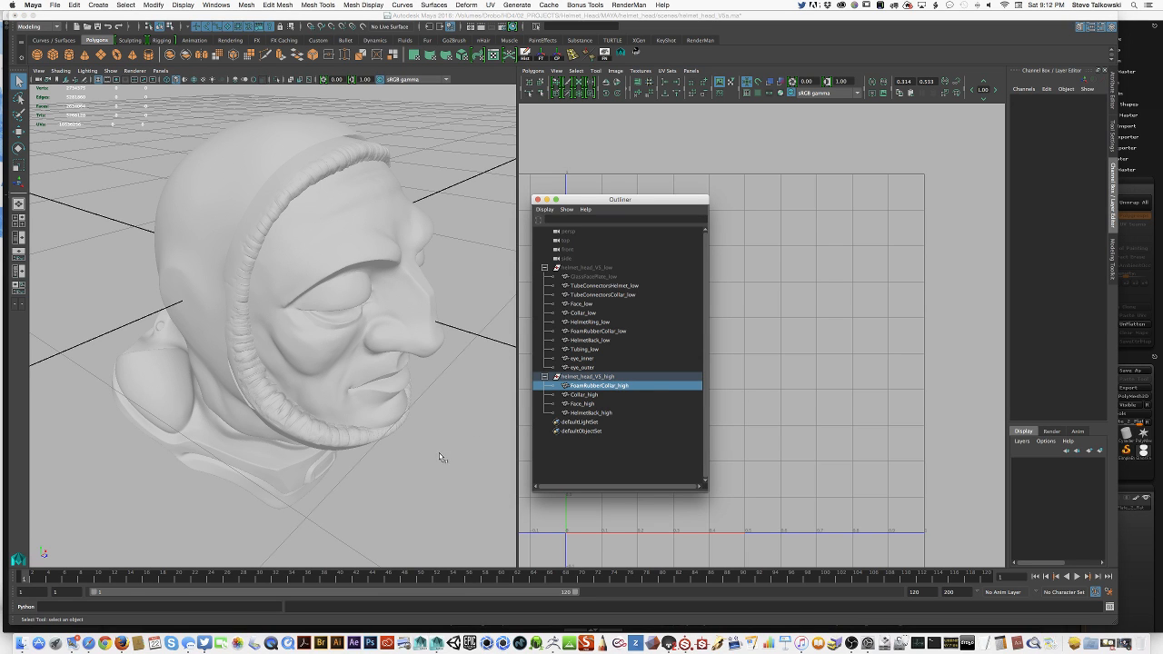
{"action": "left_click_drag", "start_coordinate": [443, 457], "coordinate": [479, 433], "text": "alt"}
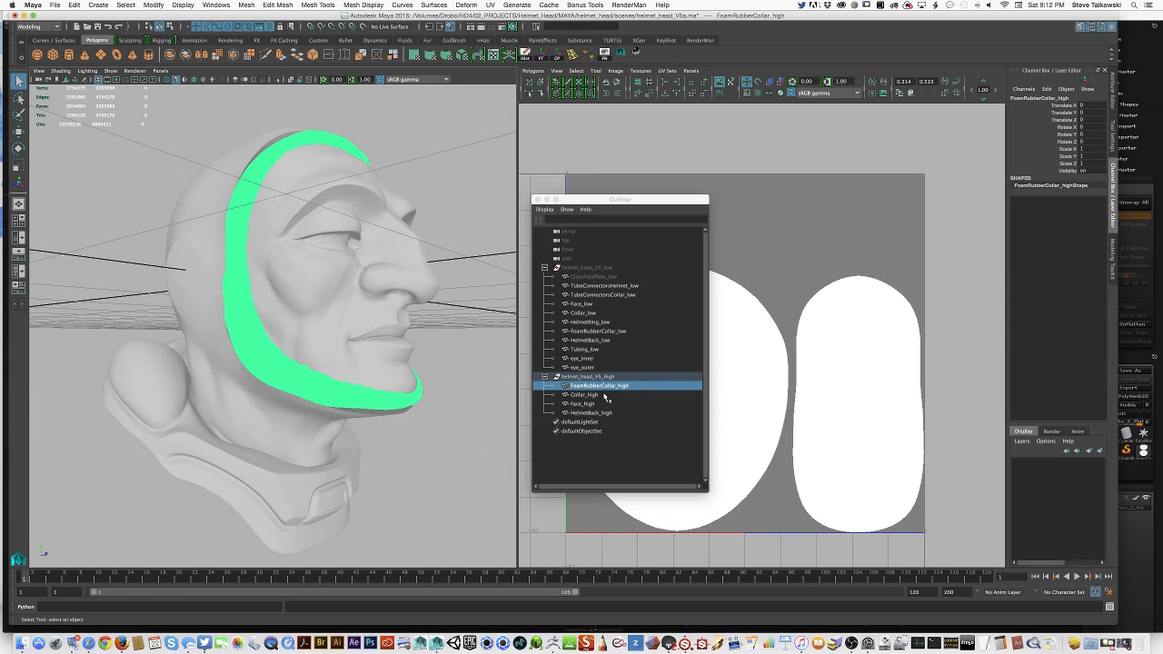
{"action": "left_click", "coordinate": [603, 395]}
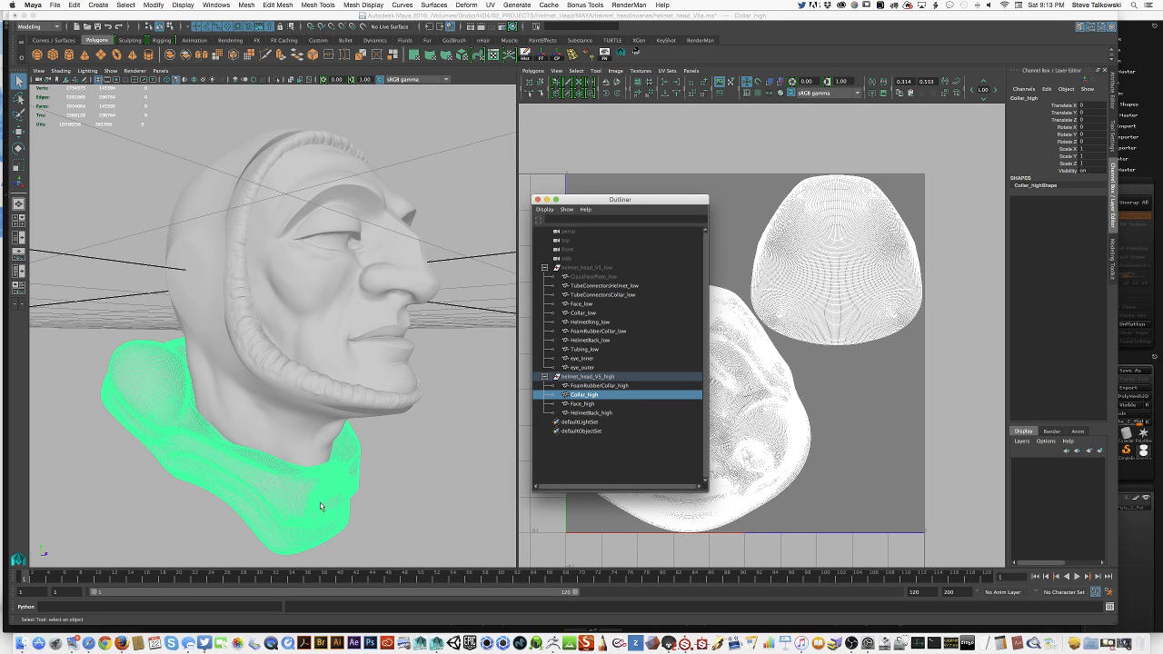
{"action": "left_click", "coordinate": [600, 404]}
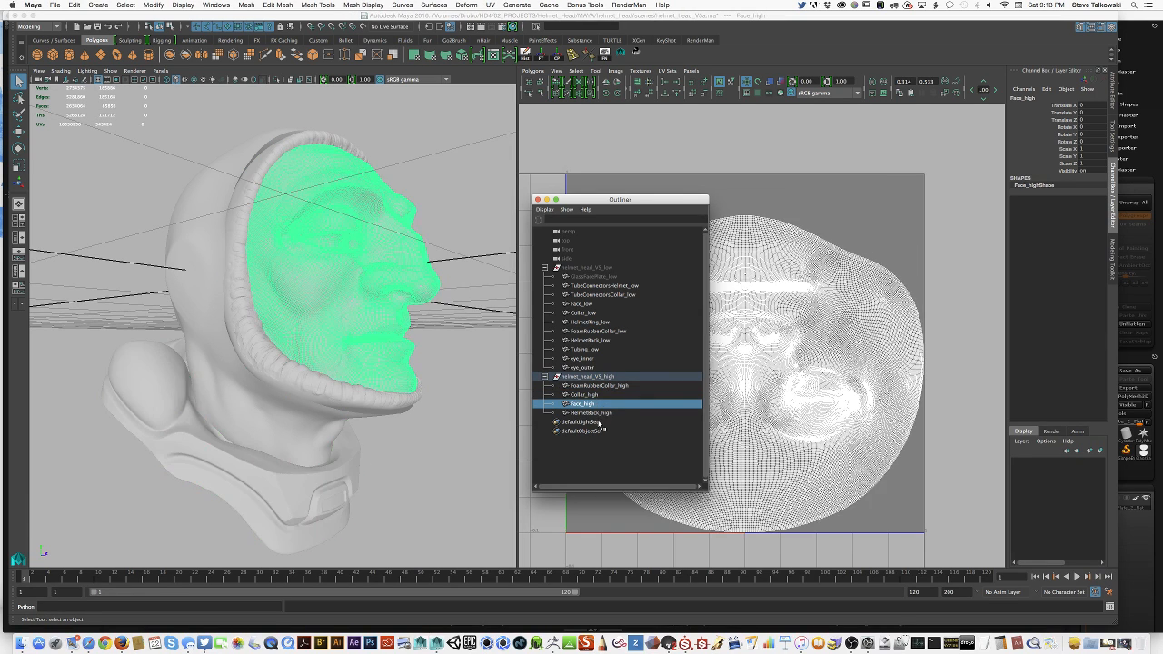
{"action": "left_click", "coordinate": [599, 412]}
{"action": "left_click_drag", "start_coordinate": [455, 473], "coordinate": [358, 416], "text": "alt"}
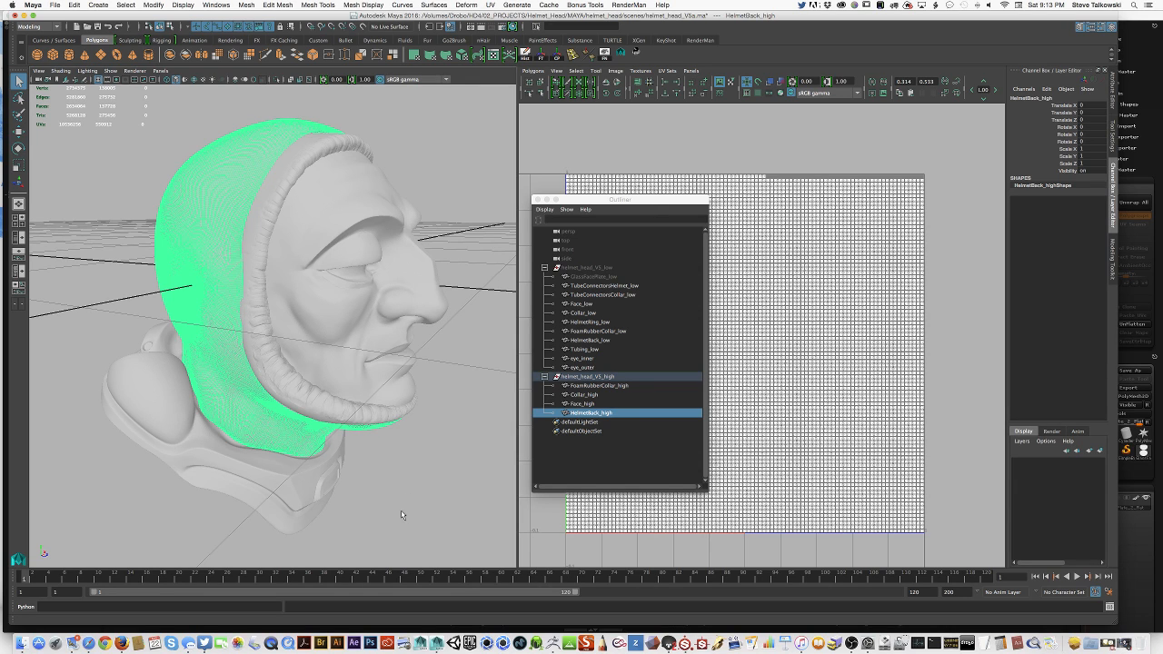
Reposition the Outliner, clear the mesh selection, and hide the helmet_head_V5_high group.
{"action": "left_click_drag", "start_coordinate": [600, 204], "coordinate": [572, 216]}
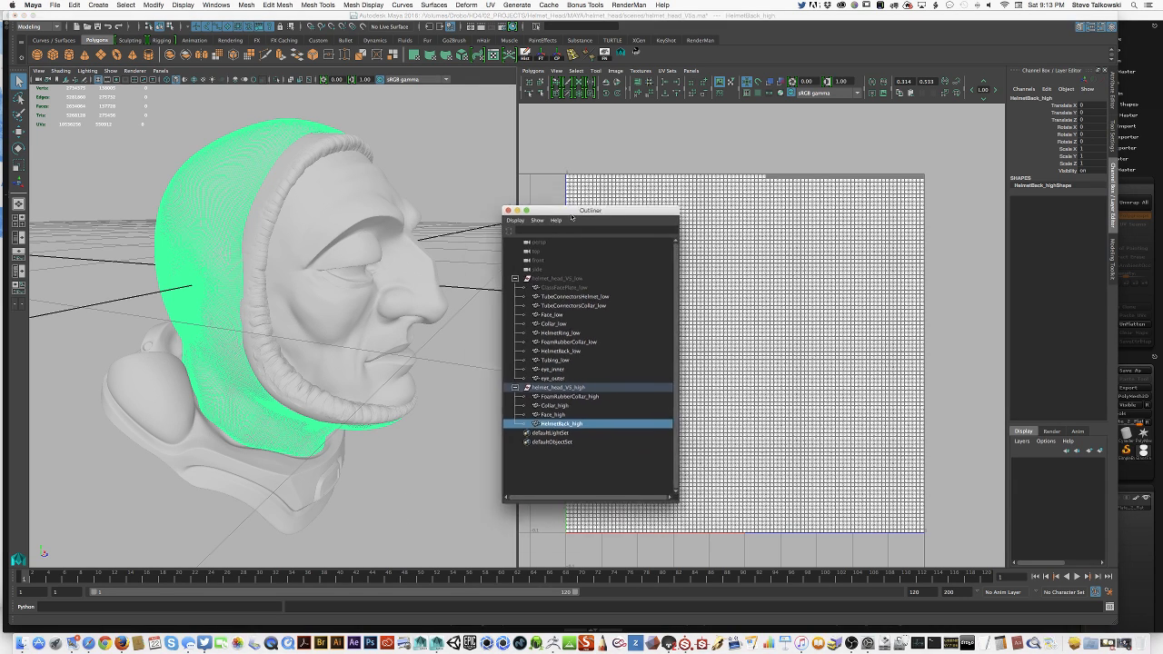
{"action": "left_click", "coordinate": [439, 481]}
{"action": "left_click", "coordinate": [598, 371]}
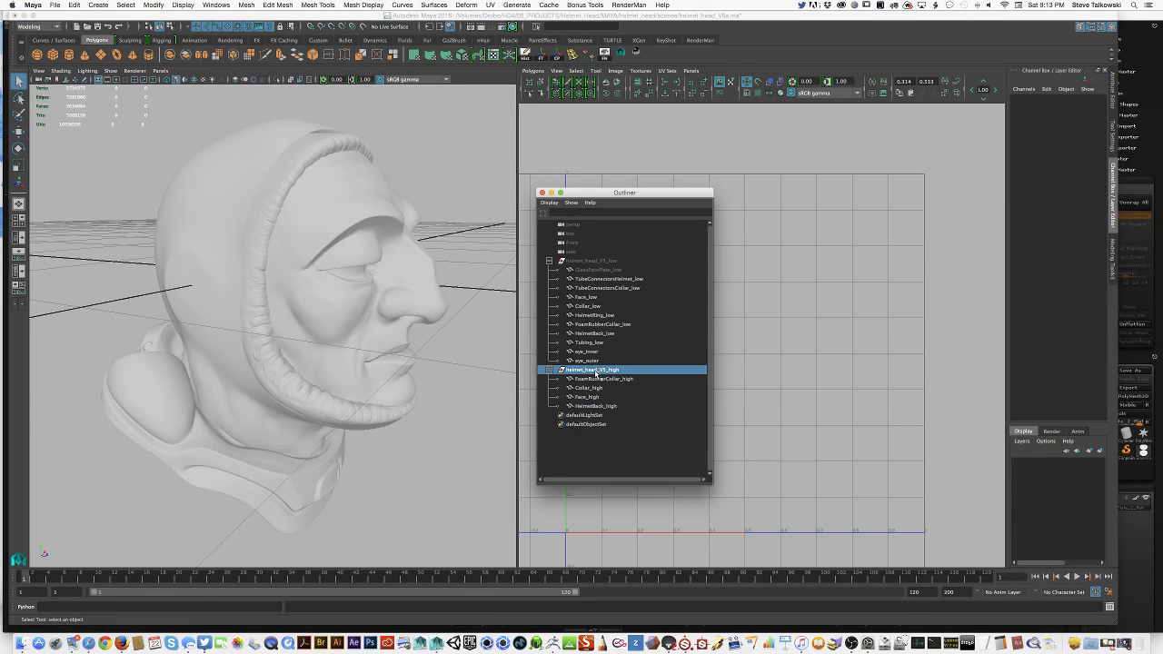
{"action": "key", "text": "h"}
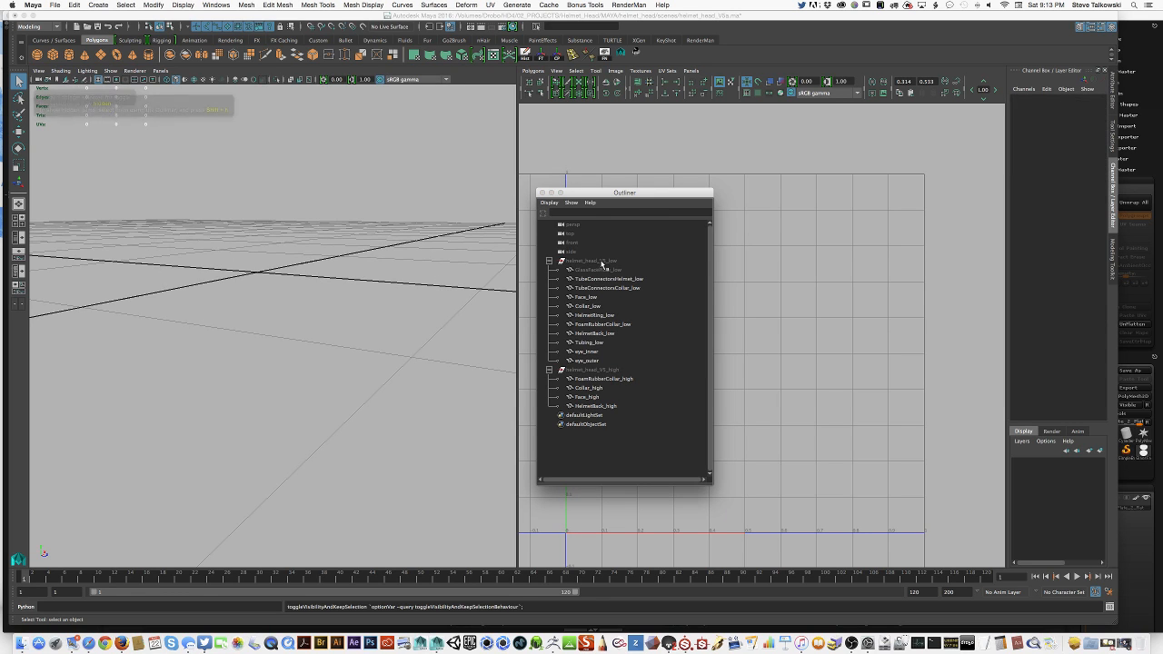
Unhide the helmet_head_V5_low group and close the Outliner.
{"action": "left_click", "coordinate": [606, 261]}
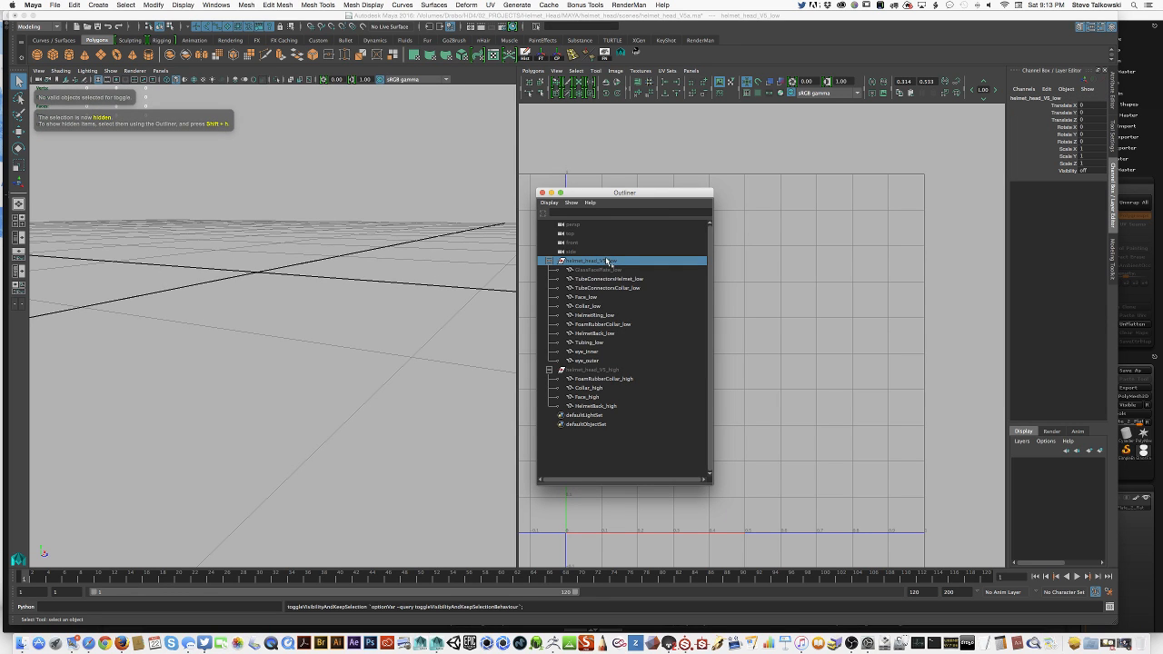
{"action": "key", "text": "shift+h"}
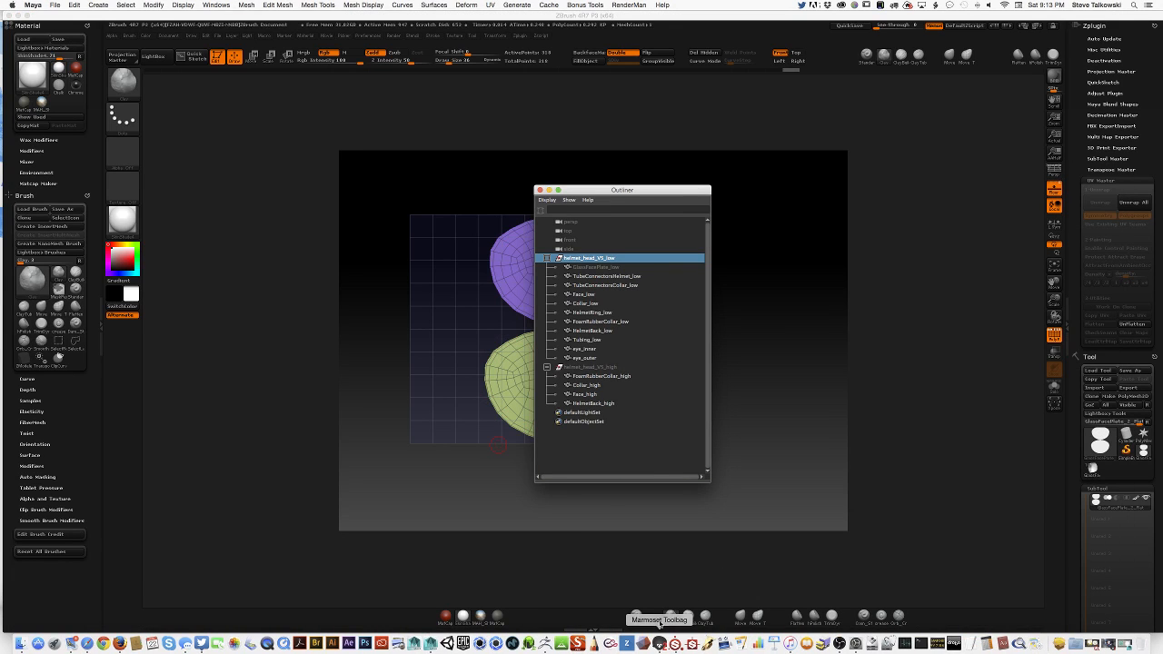
{"action": "left_click", "coordinate": [541, 189]}
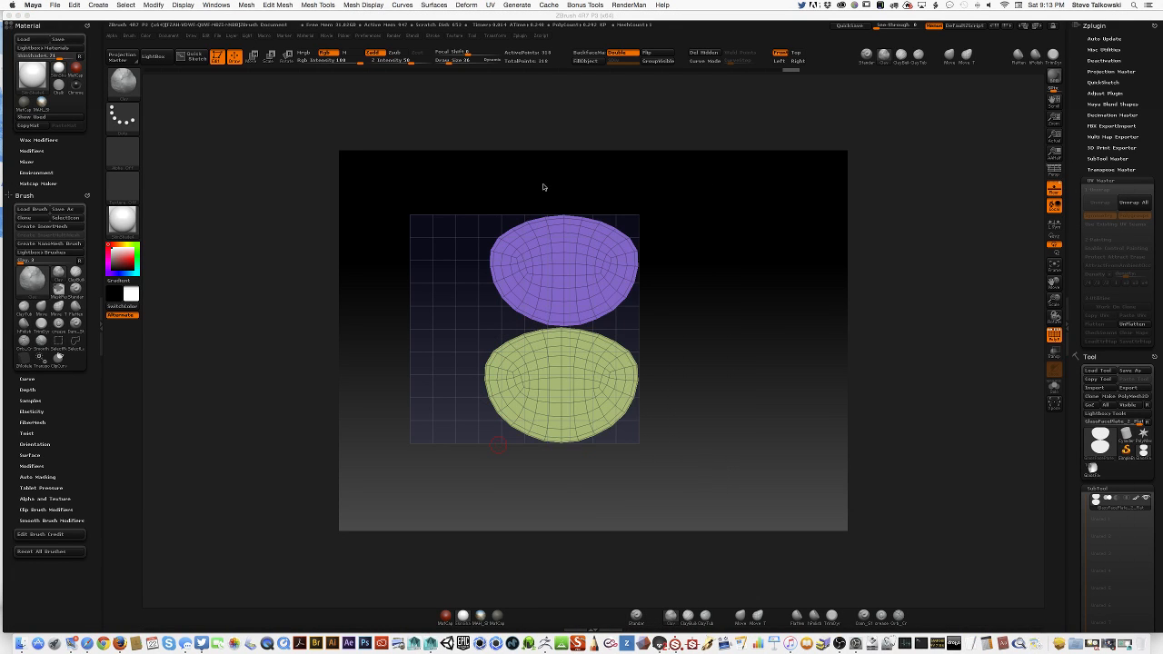
Switch to Substance Painter and inspect the face mesh in the 3D view alongside its UV layout.
{"action": "left_click", "coordinate": [675, 645]}
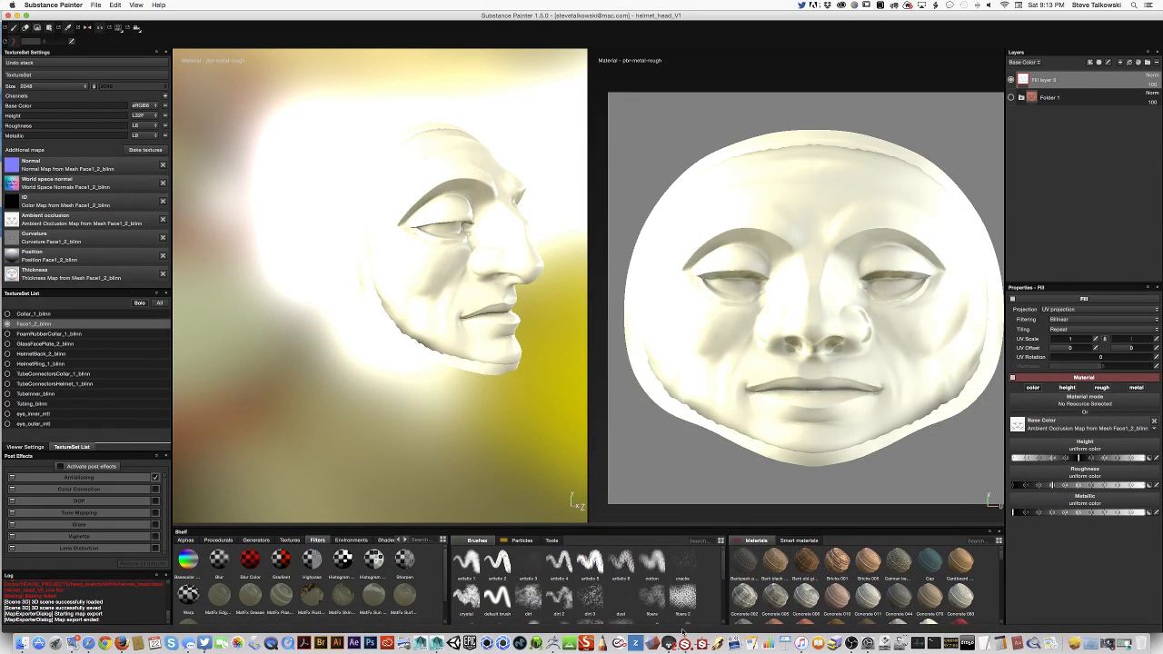
{"action": "mouse_move", "coordinate": [467, 405]}
{"action": "left_mouse_down", "text": "alt"}
{"action": "mouse_move", "coordinate": [375, 404]}
{"action": "mouse_move", "coordinate": [449, 408]}
{"action": "mouse_move", "coordinate": [452, 446]}
{"action": "mouse_move", "coordinate": [485, 382]}
{"action": "mouse_move", "coordinate": [482, 409]}
{"action": "left_mouse_up", "text": "alt"}
{"action": "middle_click_drag", "start_coordinate": [483, 409], "coordinate": [435, 403], "text": "alt"}
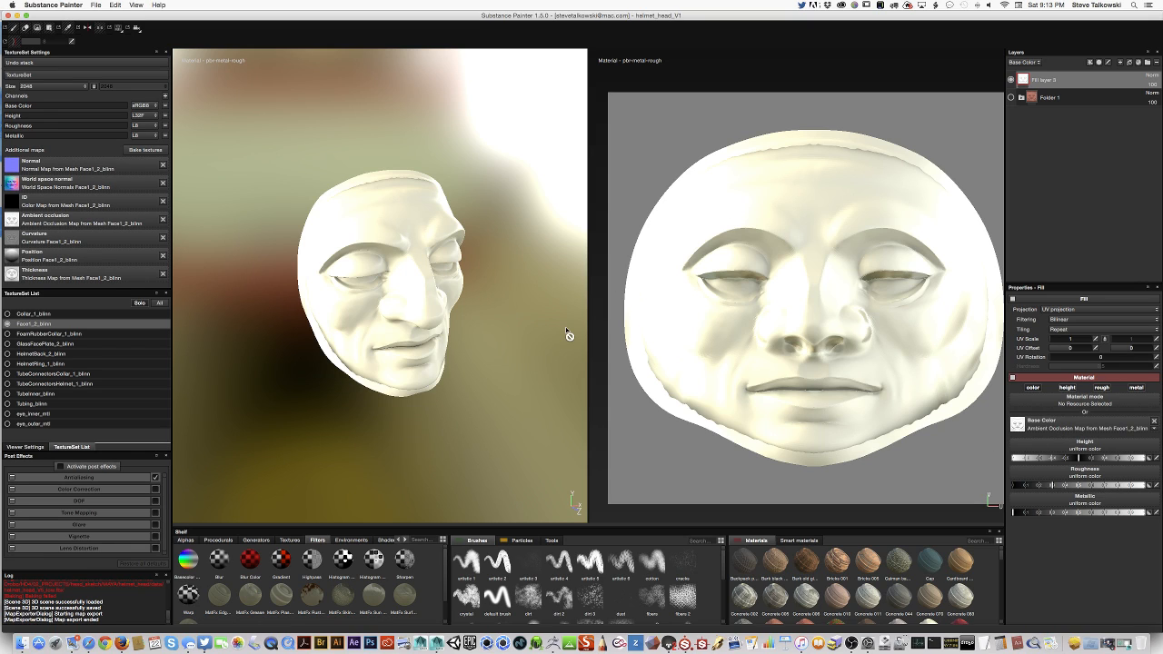
{"action": "key", "text": "alt"}
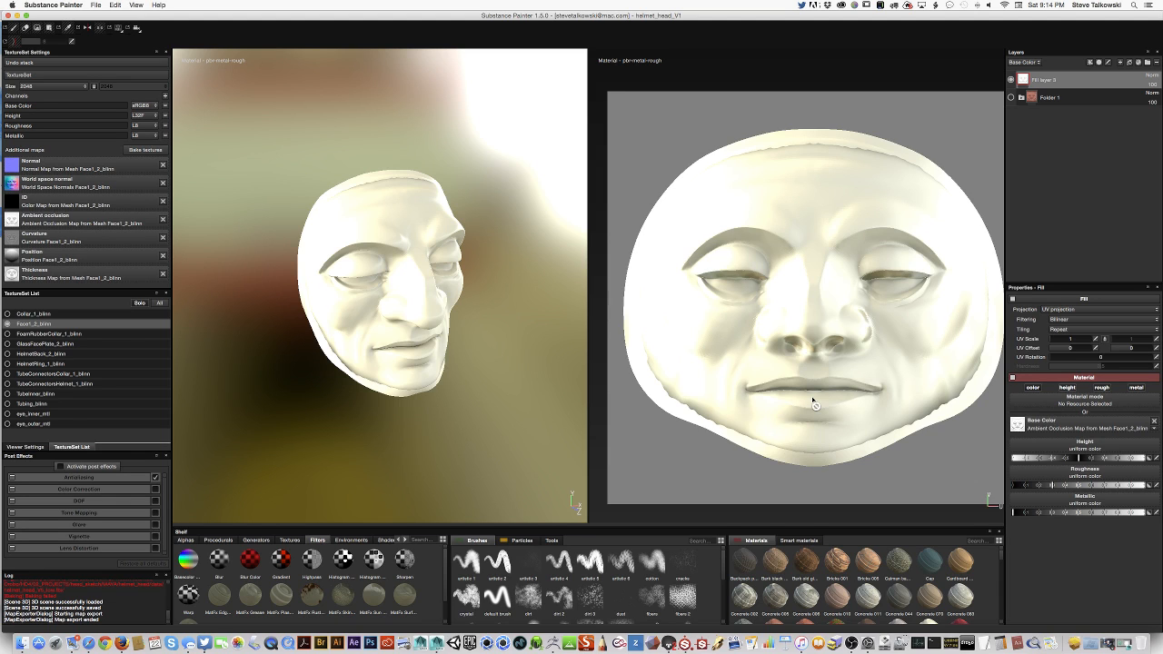
{"action": "right_click_drag", "start_coordinate": [813, 404], "coordinate": [790, 368], "text": "alt"}
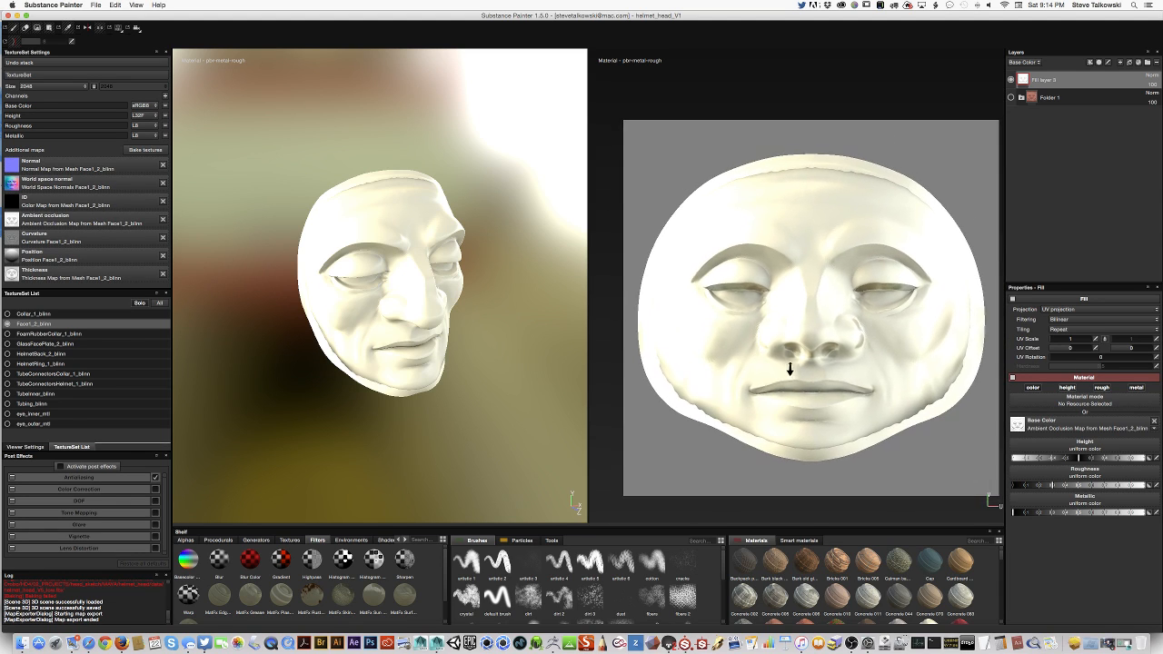
{"action": "middle_click_drag", "start_coordinate": [836, 403], "coordinate": [815, 385], "text": "alt"}
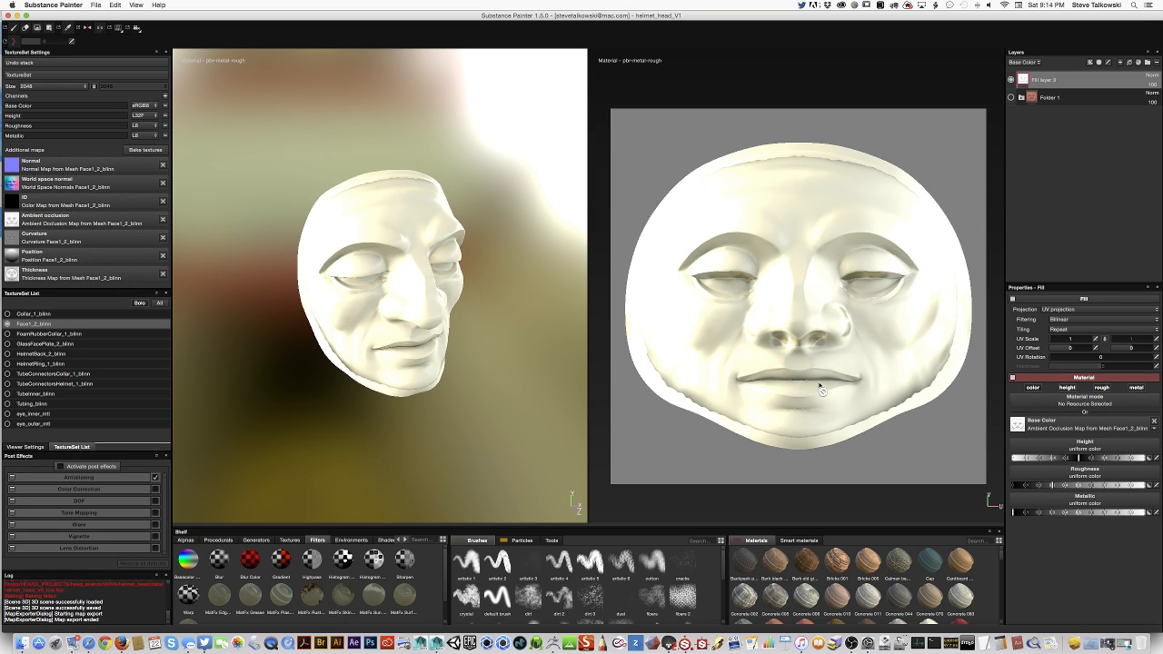
Hide Fill layer 3, then show Folder 1 and expand it to list the face's skin layers.
{"action": "left_click", "coordinate": [1010, 80]}
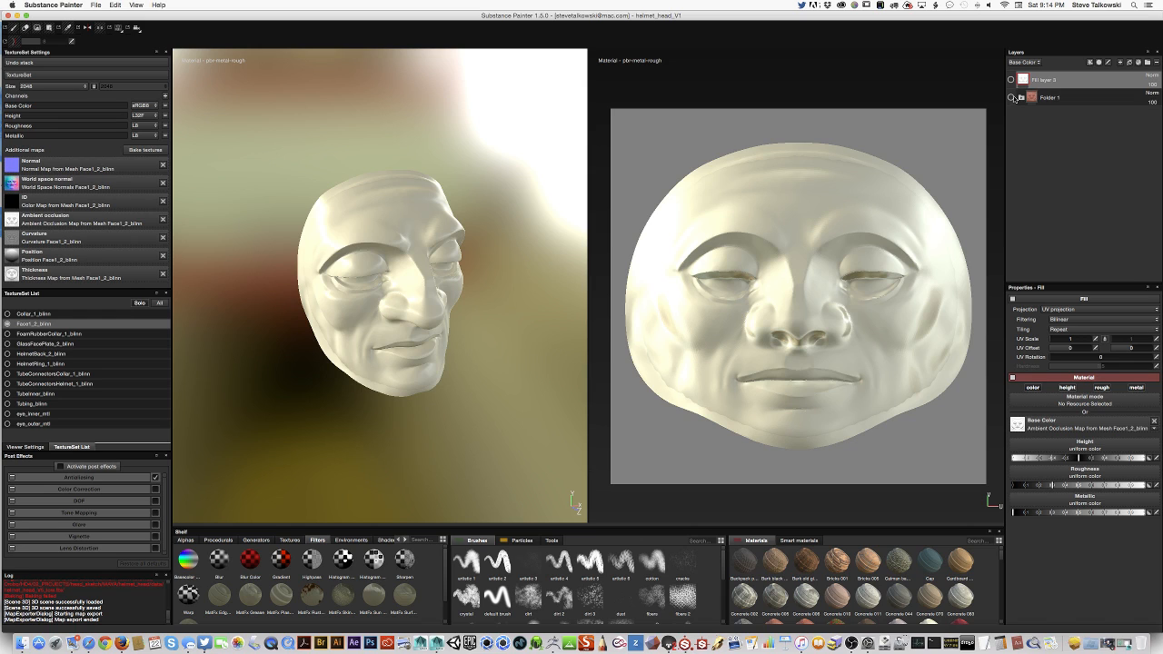
{"action": "left_click", "coordinate": [1013, 97]}
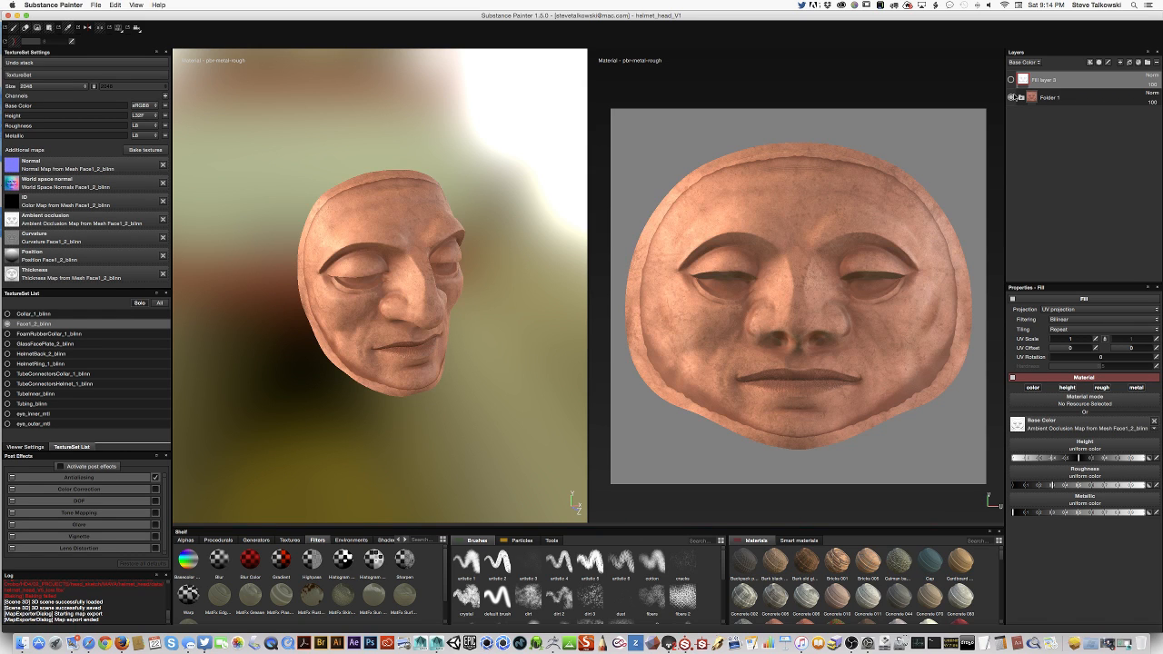
{"action": "left_click", "coordinate": [1021, 98]}
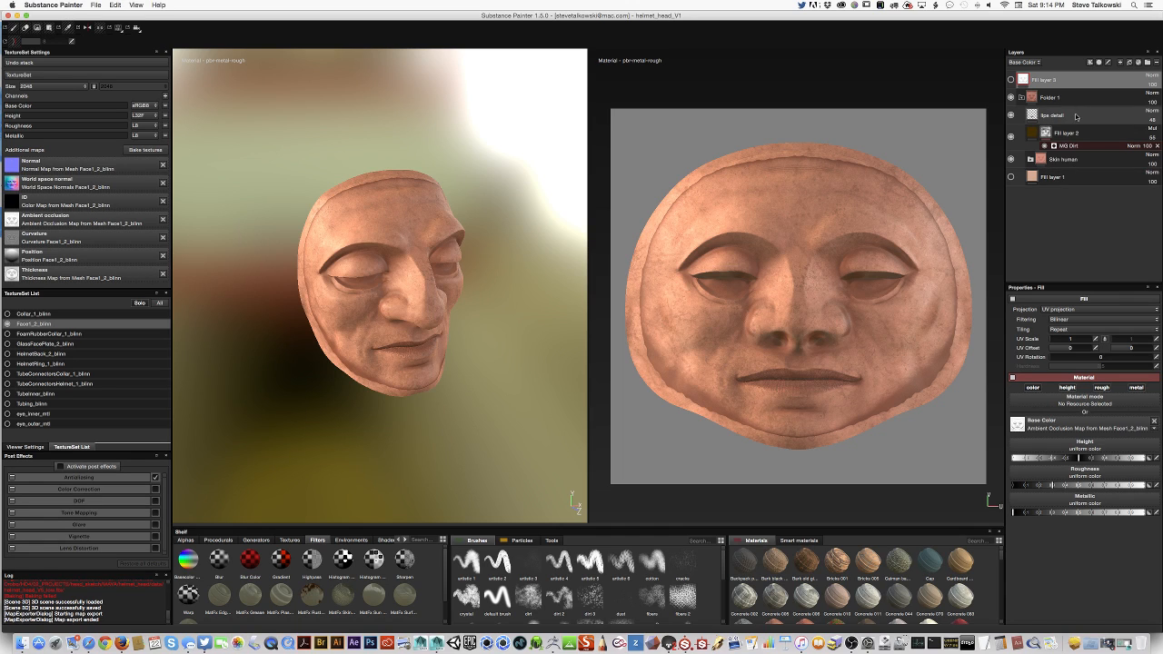
Select Fill layer 2 and browse the materials shelf down to the skin materials.
{"action": "left_click", "coordinate": [1088, 137]}
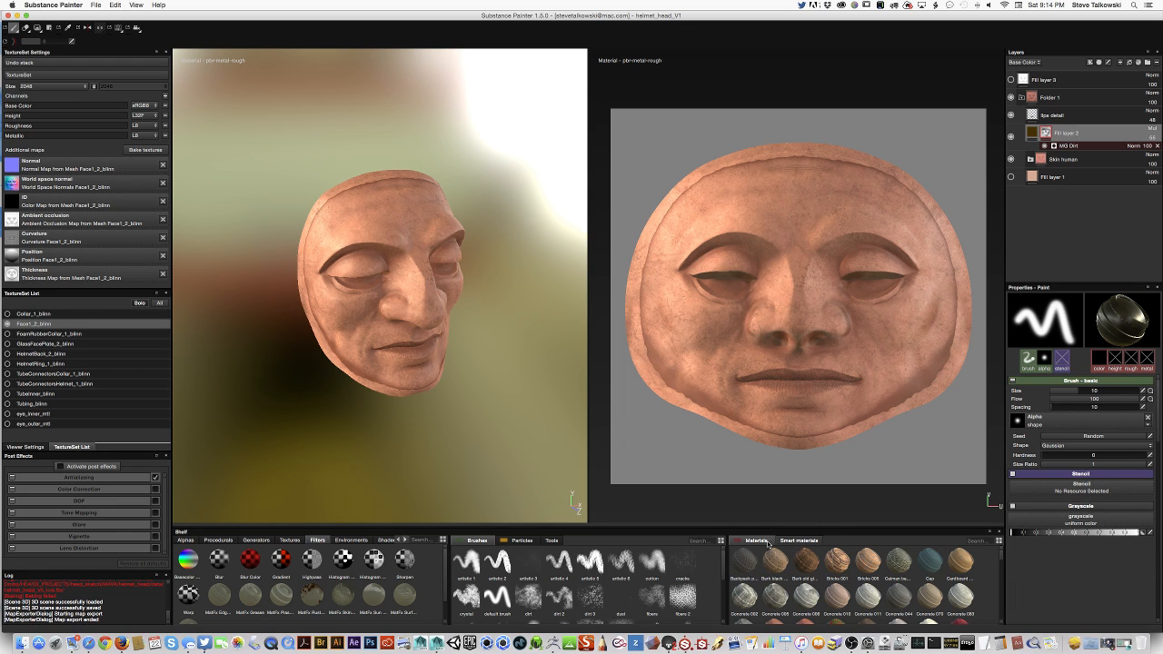
{"action": "left_click", "coordinate": [757, 541]}
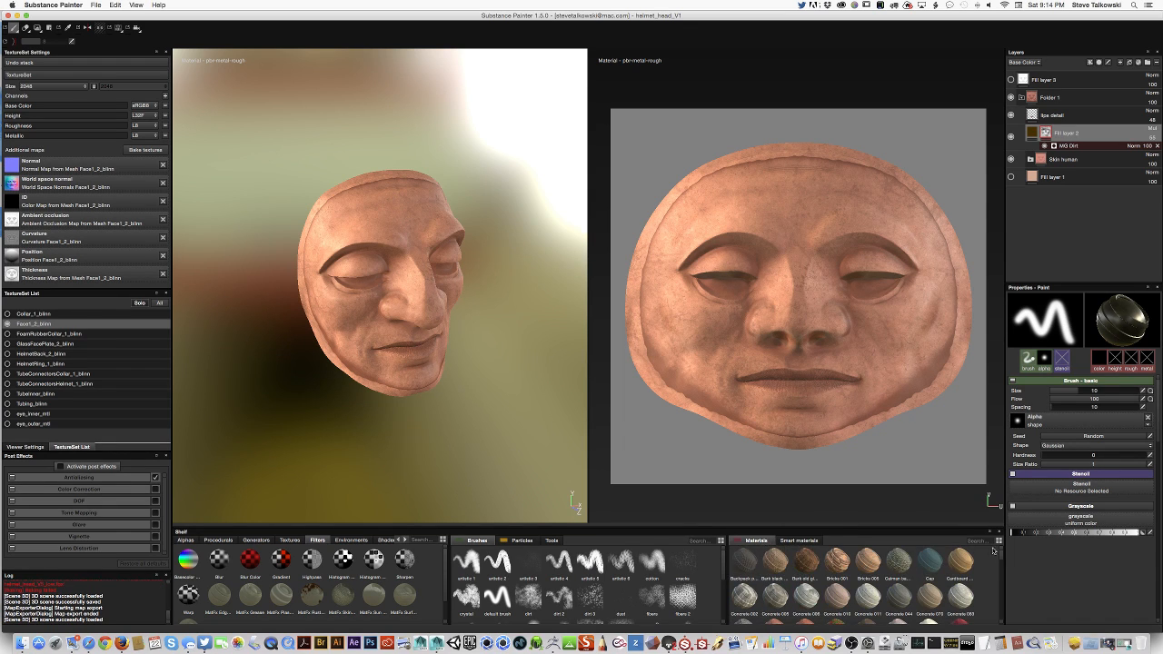
{"action": "scroll", "coordinate": [990, 556], "scroll_direction": "down", "scroll_amount": 2}
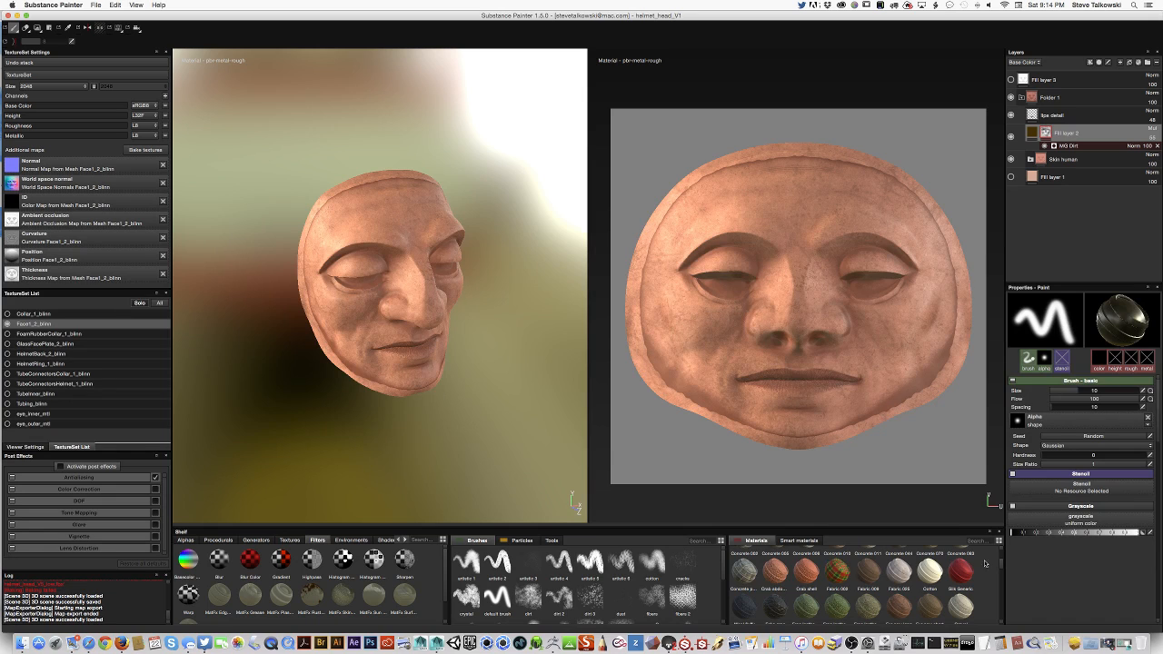
{"action": "scroll", "coordinate": [1003, 565], "scroll_direction": "down", "scroll_amount": 3}
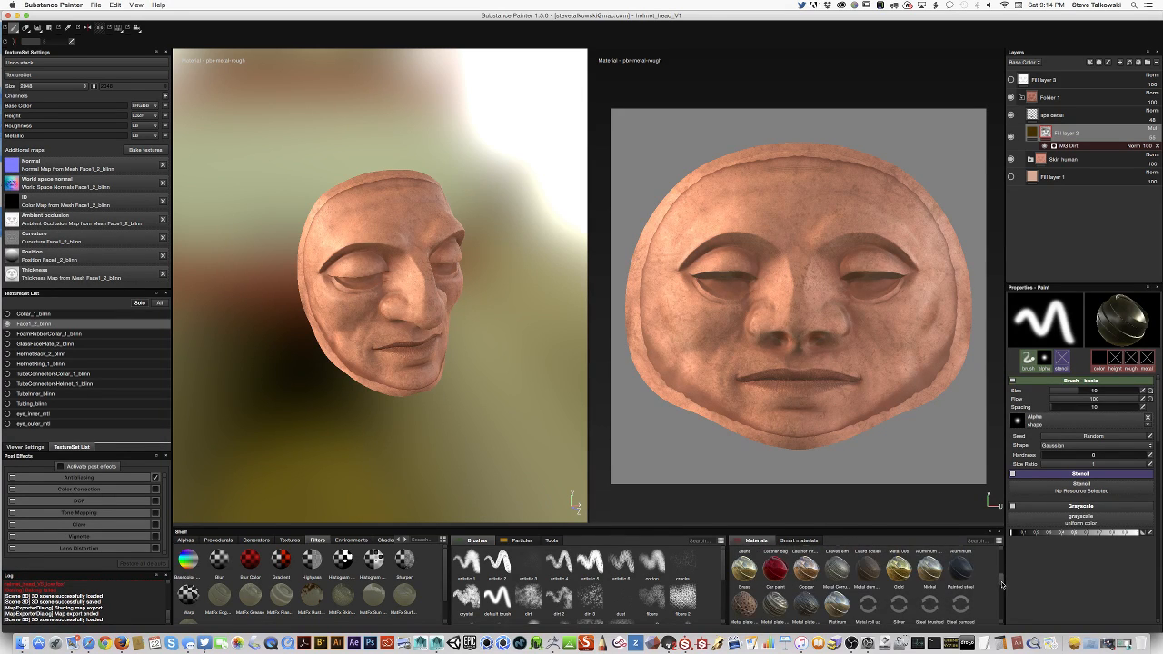
{"action": "scroll", "coordinate": [1003, 590], "scroll_direction": "down", "scroll_amount": 4}
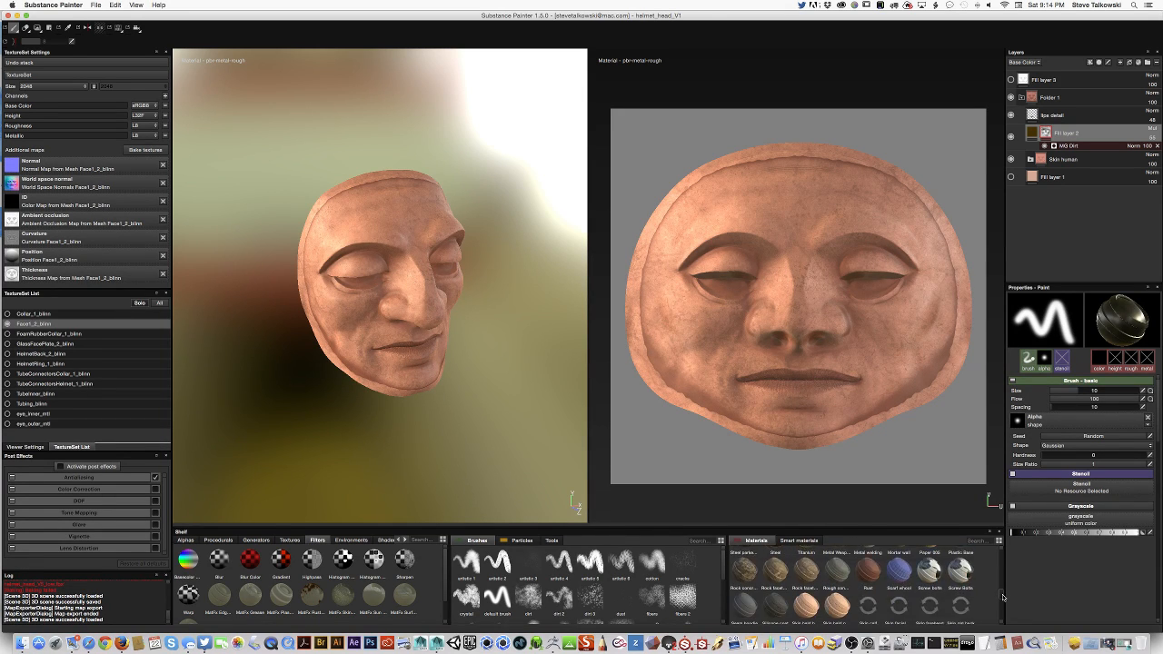
{"action": "scroll", "coordinate": [1003, 600], "scroll_direction": "down", "scroll_amount": 2}
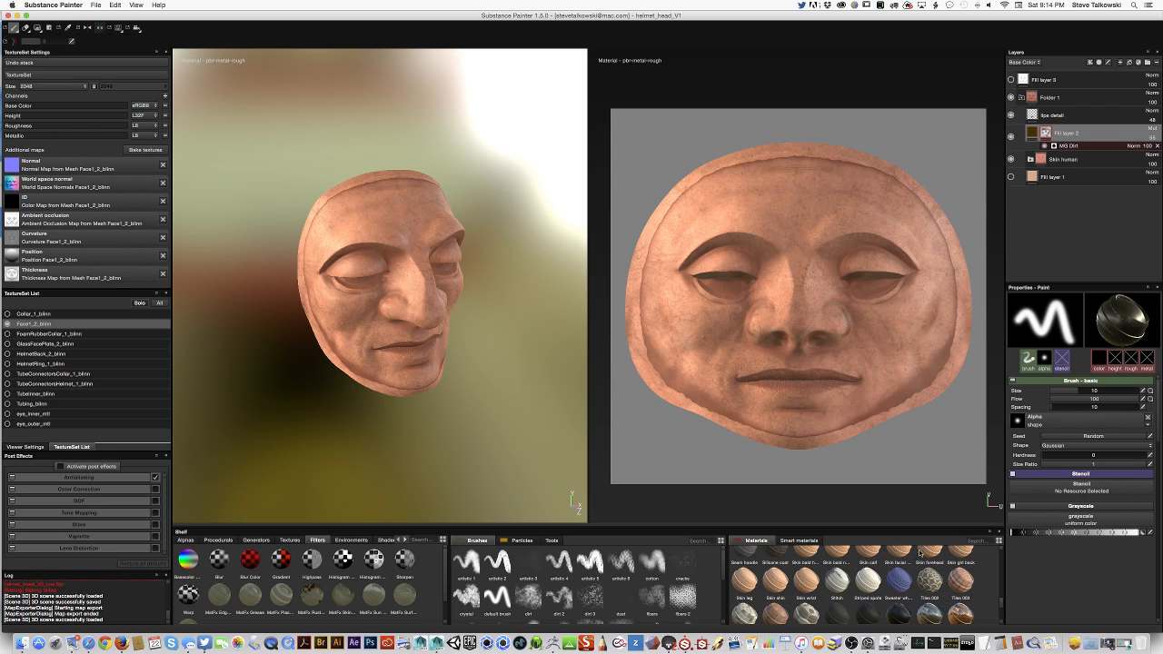
{"action": "left_click_drag", "start_coordinate": [766, 580], "coordinate": [1068, 139]}
Hide the lips detail, Fill layer 2 and Skin human layers, with Fill layer 1 selected.
{"action": "left_click", "coordinate": [1010, 116]}
{"action": "left_click", "coordinate": [1011, 137]}
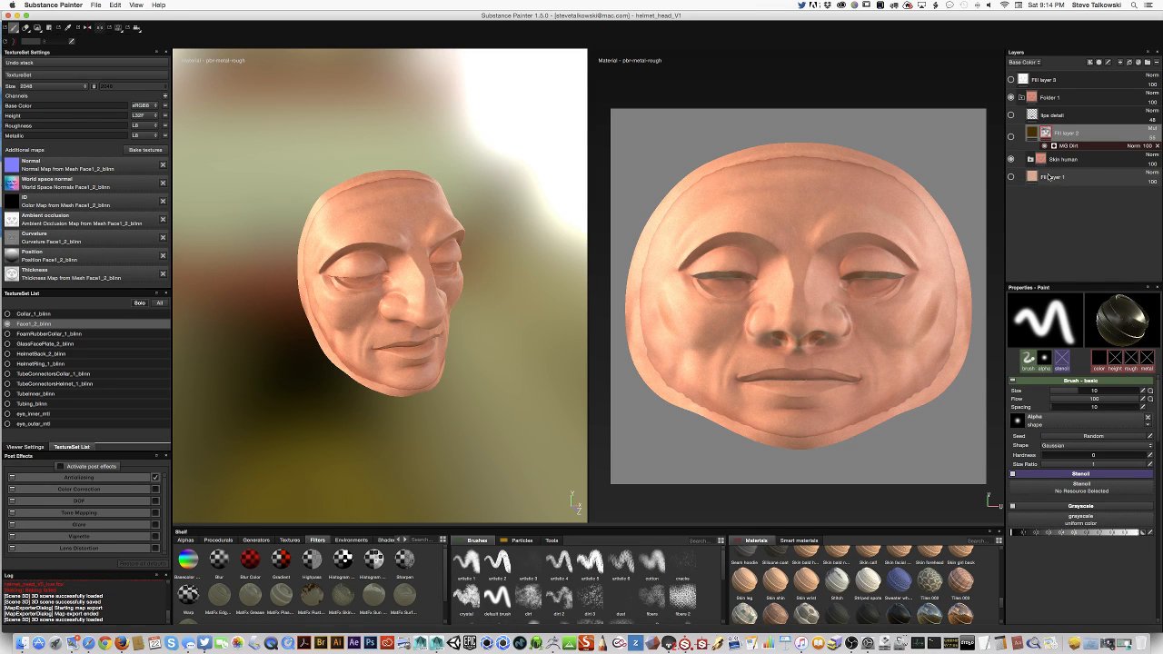
{"action": "left_click", "coordinate": [1083, 176]}
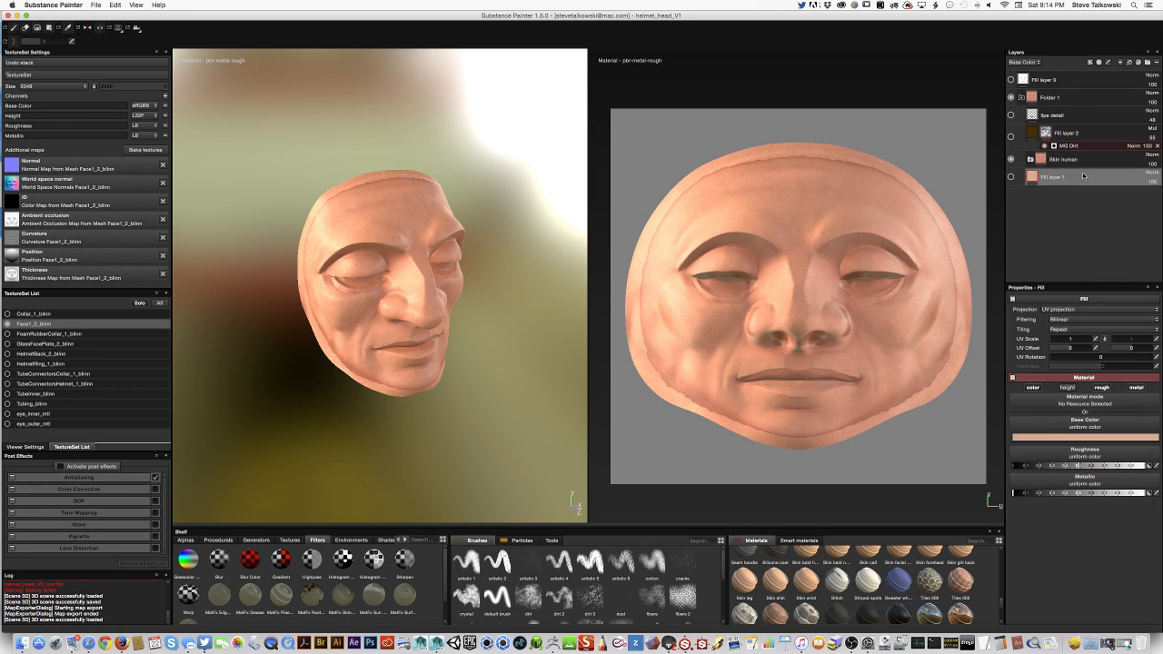
{"action": "left_click", "coordinate": [1011, 159]}
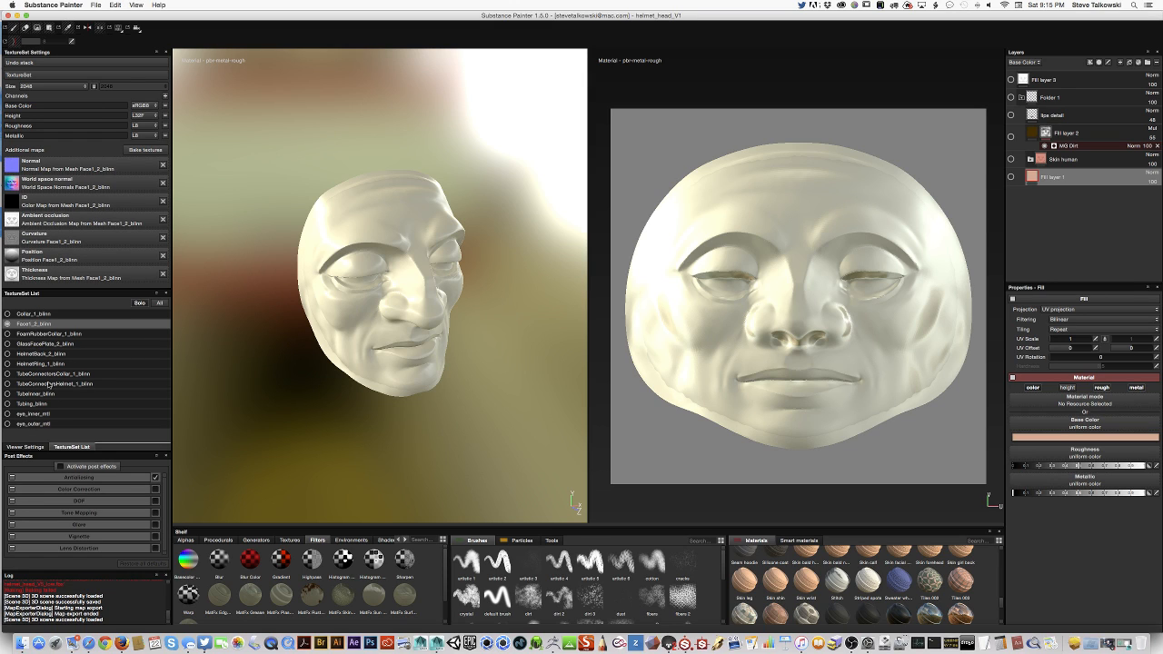
Display all texture sets, view the helmet from the side, and hide GlassFacePlate_2_blinn to expose the face.
{"action": "left_click", "coordinate": [159, 303]}
{"action": "left_click_drag", "start_coordinate": [427, 449], "coordinate": [521, 387], "text": "alt"}
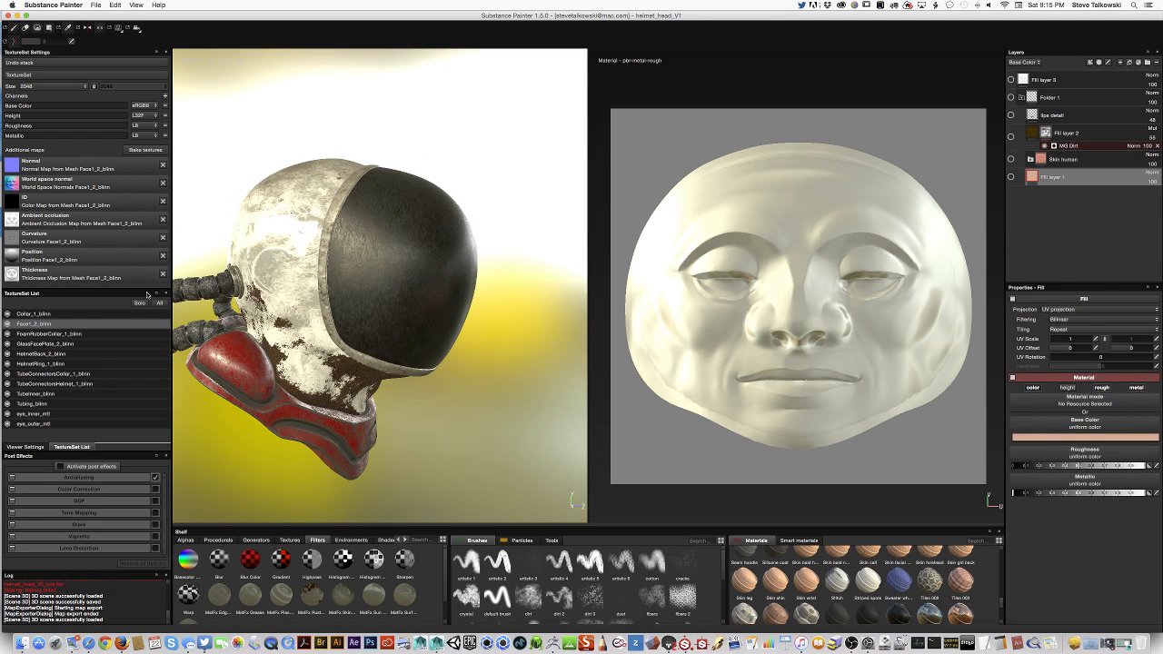
{"action": "left_click", "coordinate": [7, 343]}
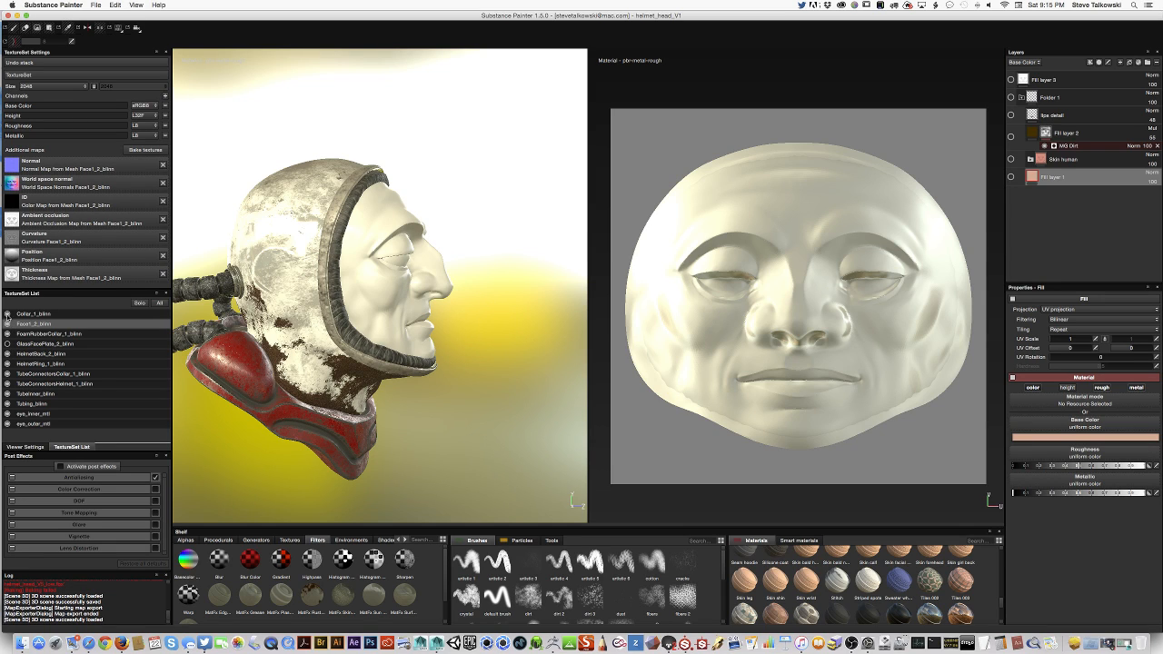
Hide the remaining texture sets one by one so that only Face1_2_blinn is displayed.
{"action": "left_click", "coordinate": [7, 314]}
{"action": "left_click", "coordinate": [7, 324]}
{"action": "left_click", "coordinate": [7, 333]}
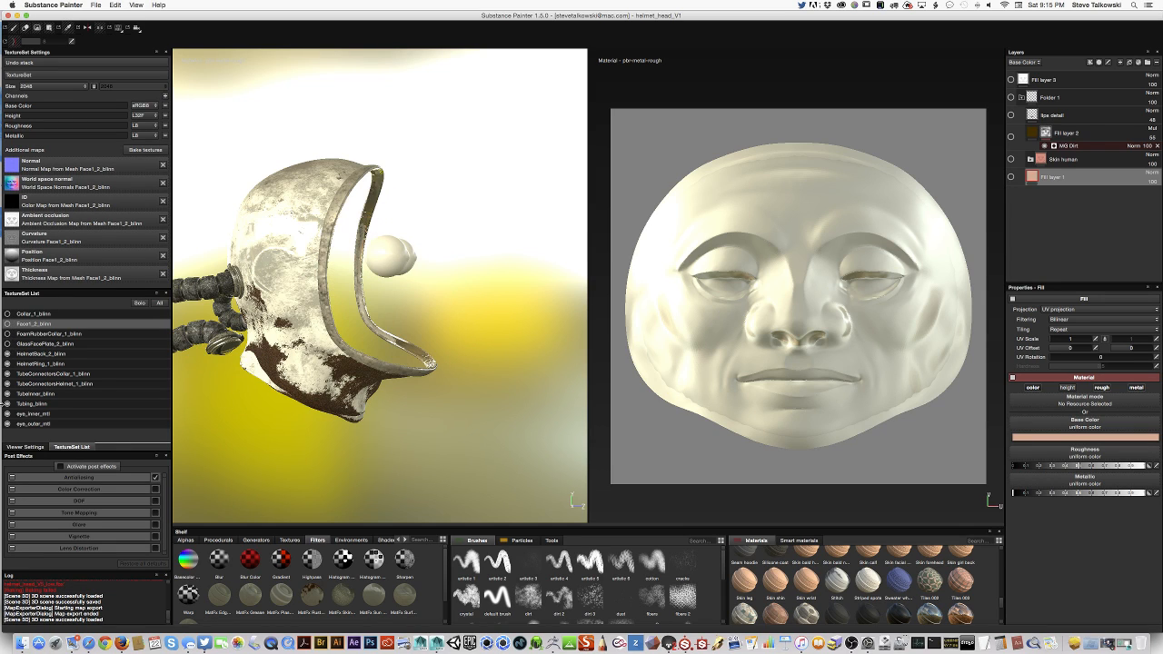
{"action": "left_click", "coordinate": [8, 353]}
{"action": "left_click", "coordinate": [8, 363]}
{"action": "left_click", "coordinate": [7, 374]}
{"action": "left_click", "coordinate": [8, 383]}
{"action": "left_click", "coordinate": [7, 394]}
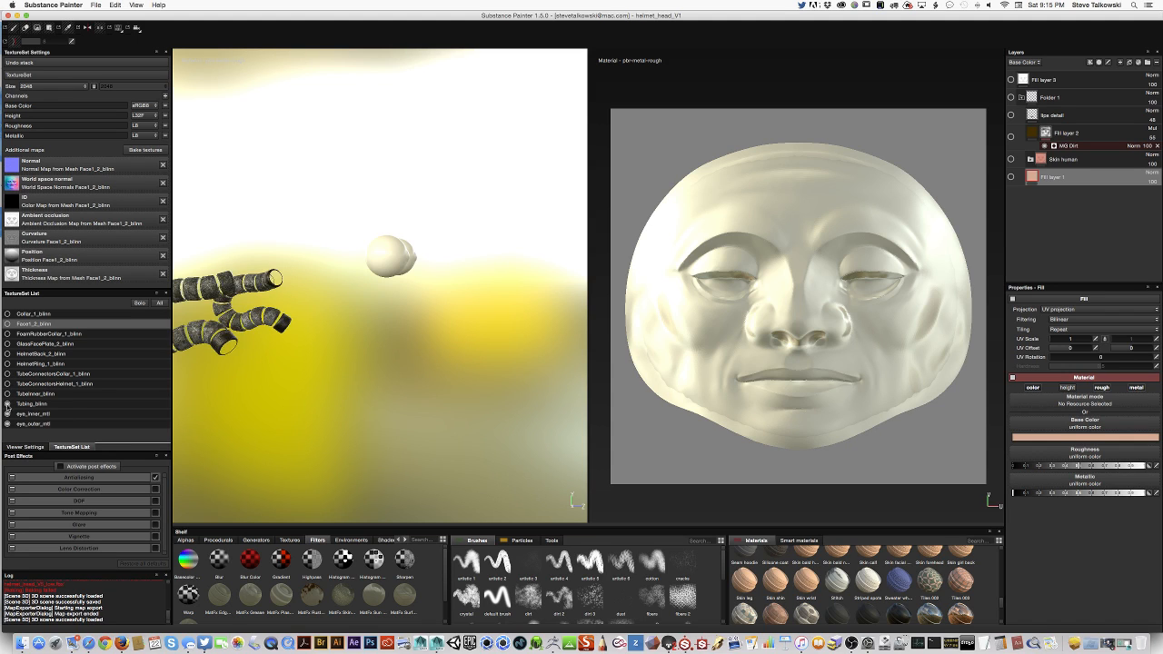
{"action": "left_click", "coordinate": [7, 403]}
{"action": "left_click", "coordinate": [8, 413]}
{"action": "left_click", "coordinate": [7, 423]}
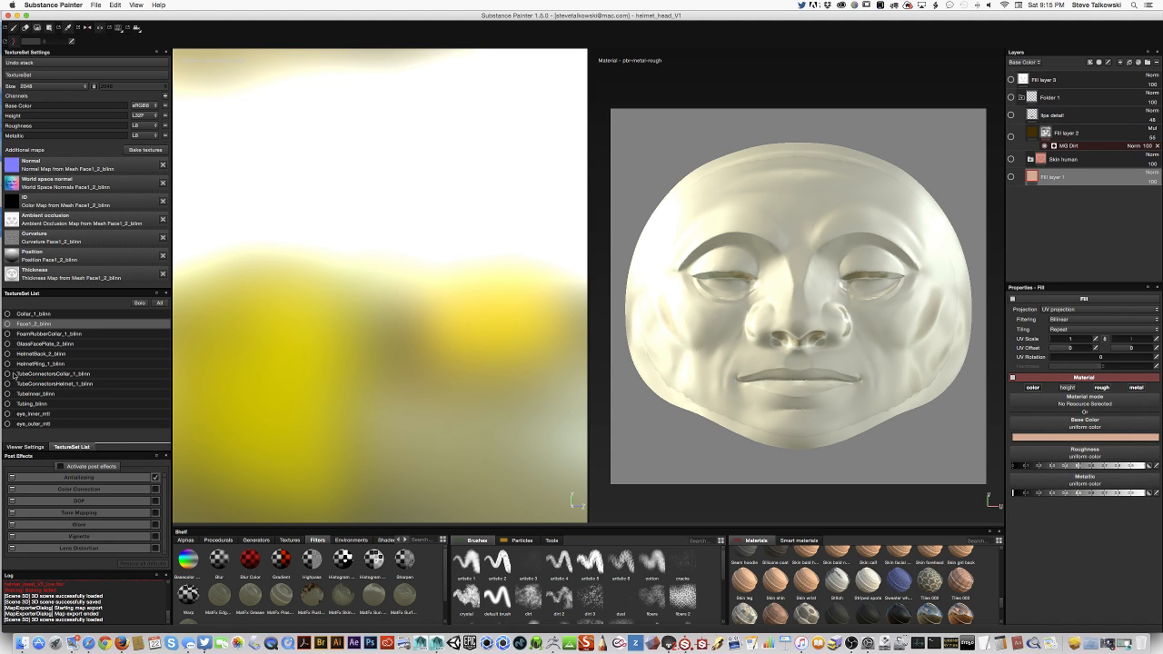
{"action": "left_click", "coordinate": [8, 324]}
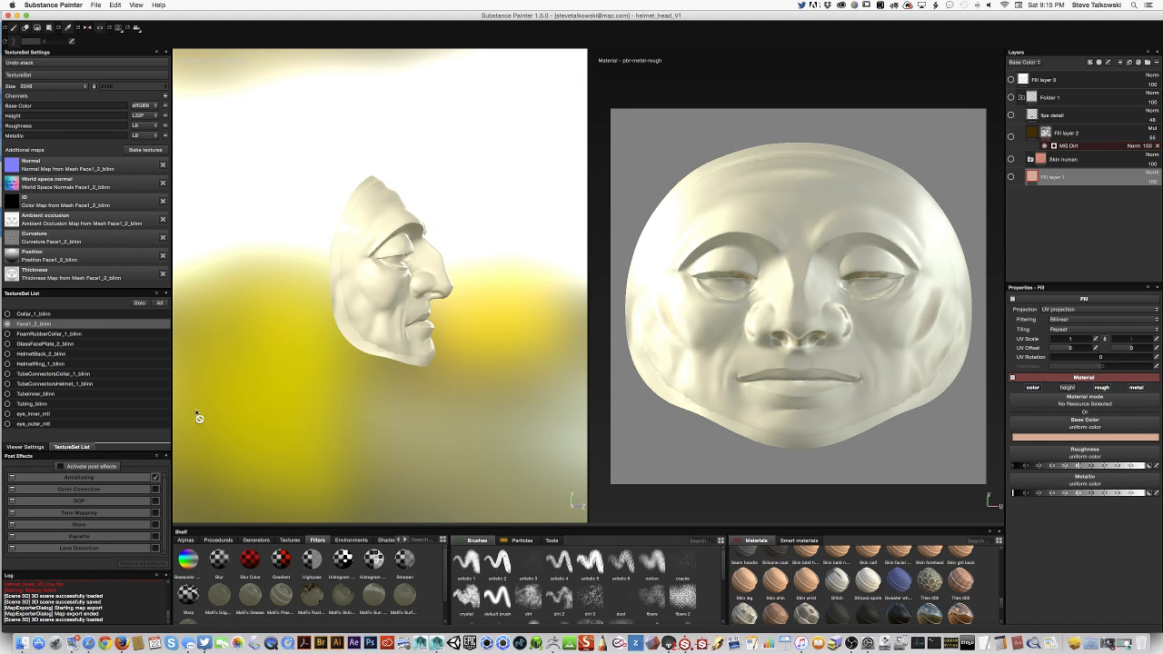
Examine the untextured face mesh up close and from several angles in the 3D view.
{"action": "left_click_drag", "start_coordinate": [438, 415], "coordinate": [342, 391], "text": "alt"}
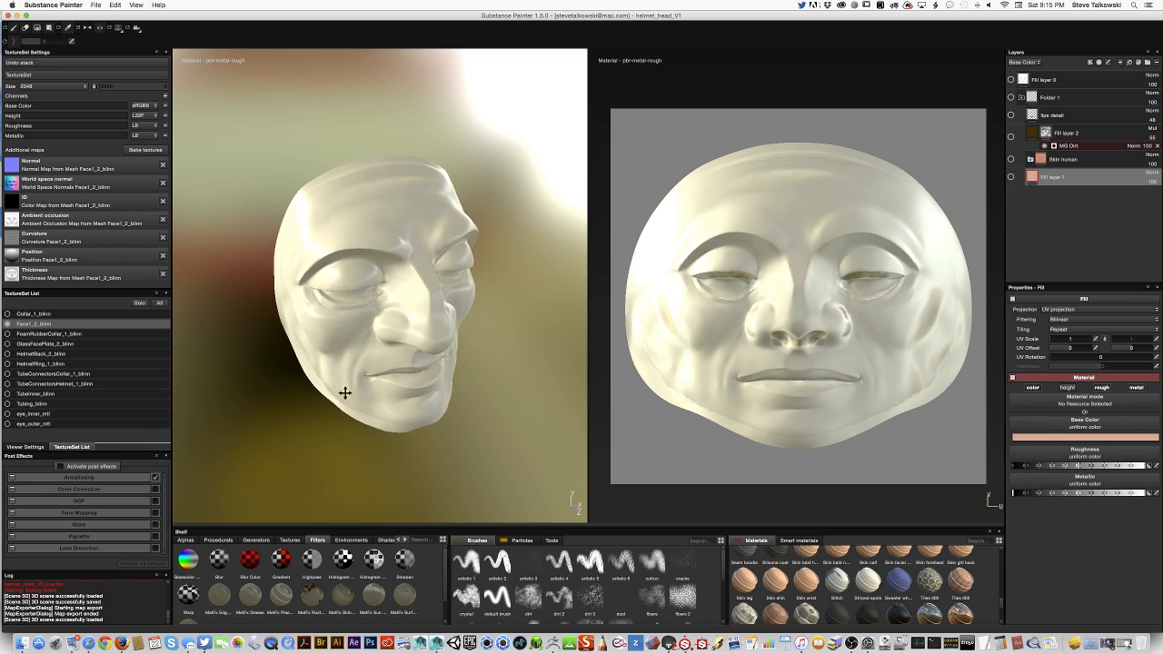
{"action": "right_click_drag", "start_coordinate": [343, 391], "coordinate": [476, 322], "text": "alt"}
{"action": "left_click_drag", "start_coordinate": [420, 336], "coordinate": [424, 298], "text": "alt"}
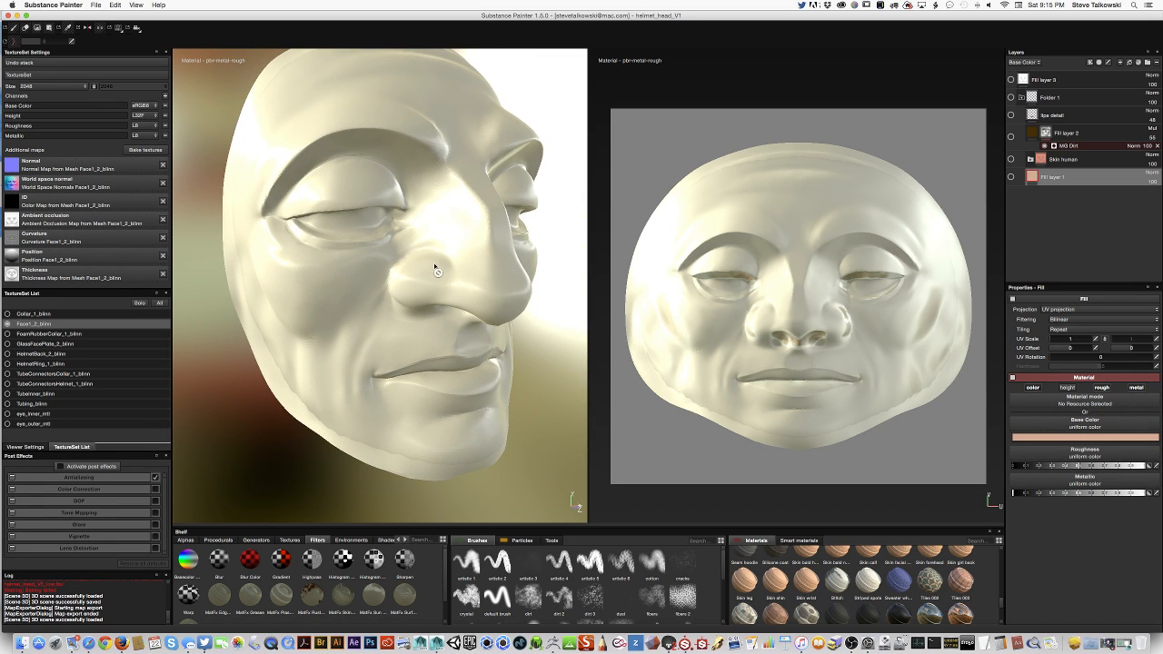
{"action": "mouse_move", "coordinate": [442, 355]}
{"action": "left_mouse_down", "text": "alt"}
{"action": "mouse_move", "coordinate": [377, 348]}
{"action": "mouse_move", "coordinate": [455, 336]}
{"action": "left_mouse_up", "text": "alt"}
{"action": "right_click_drag", "start_coordinate": [481, 338], "coordinate": [290, 402], "text": "alt"}
{"action": "left_click_drag", "start_coordinate": [292, 406], "coordinate": [394, 367], "text": "alt"}
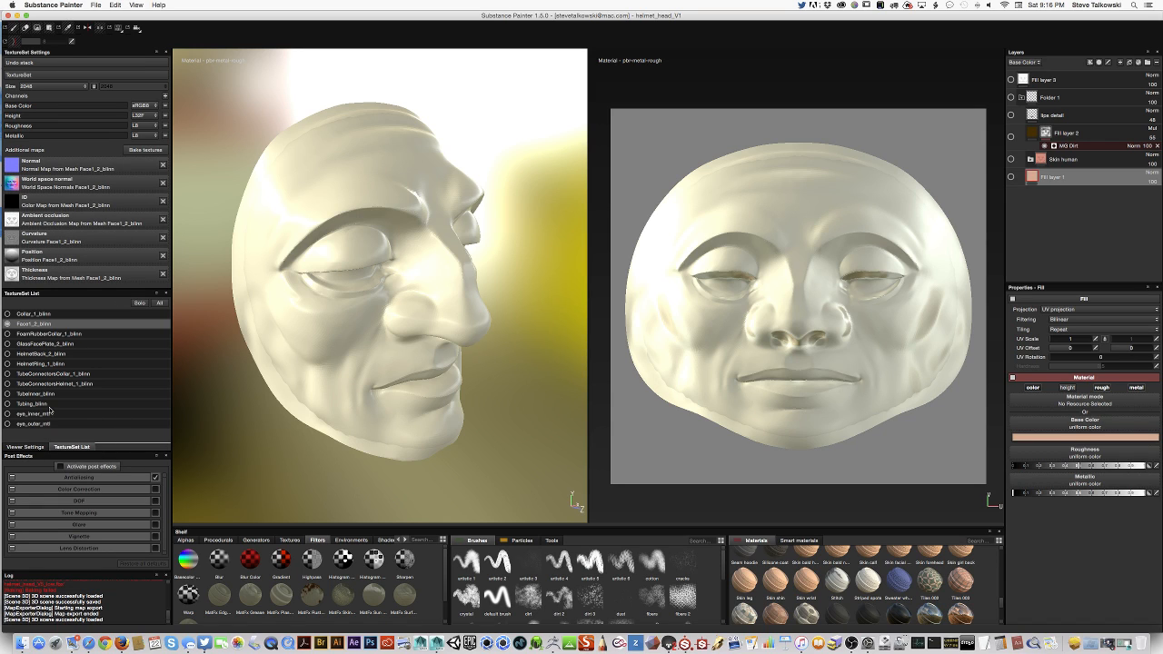
Open the texture baking settings for Face1_2_blinn, move the dialog aside, and check the high definition mesh path.
{"action": "left_click", "coordinate": [150, 153]}
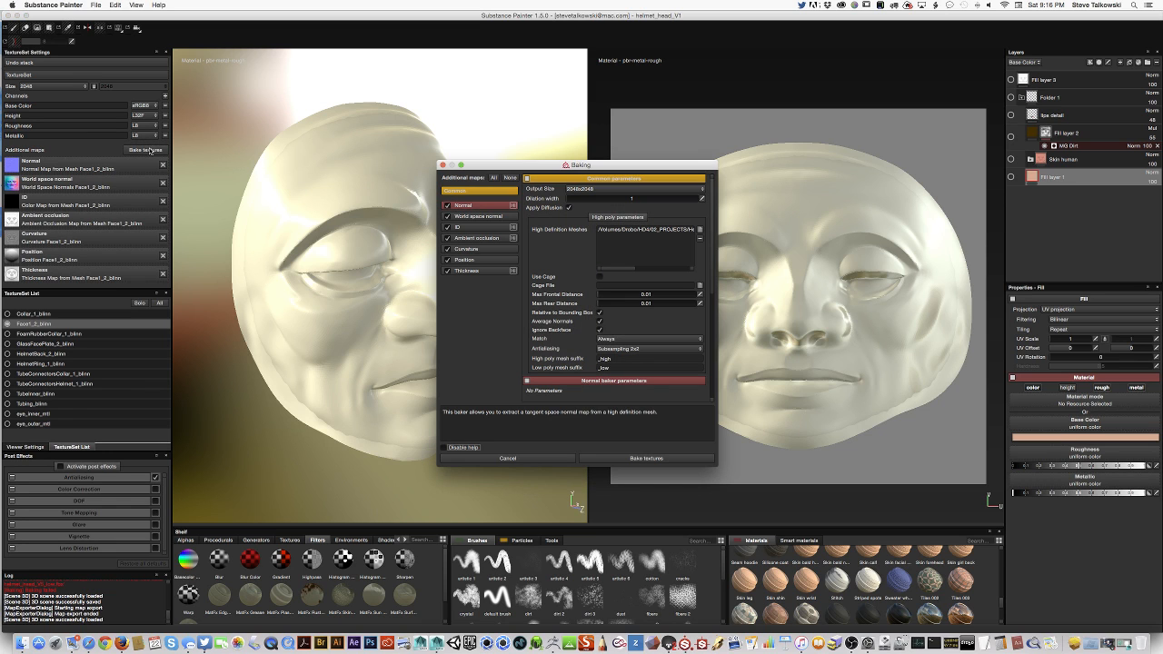
{"action": "left_click_drag", "start_coordinate": [509, 165], "coordinate": [290, 152]}
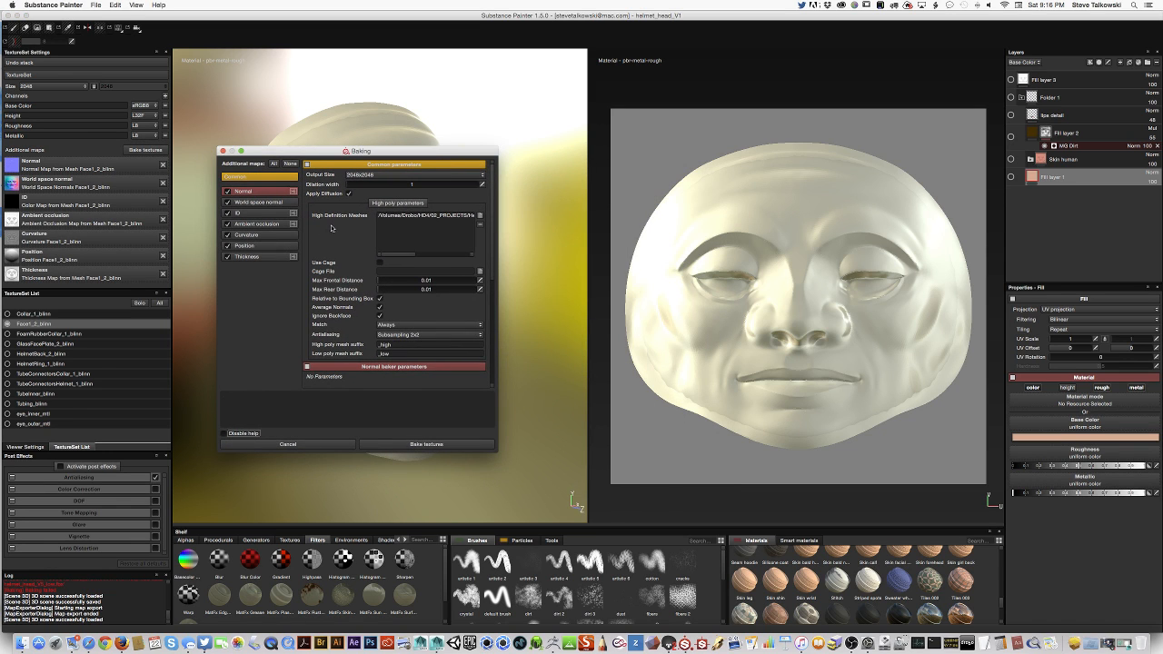
{"action": "scroll", "coordinate": [477, 215], "scroll_direction": "right", "scroll_amount": 5}
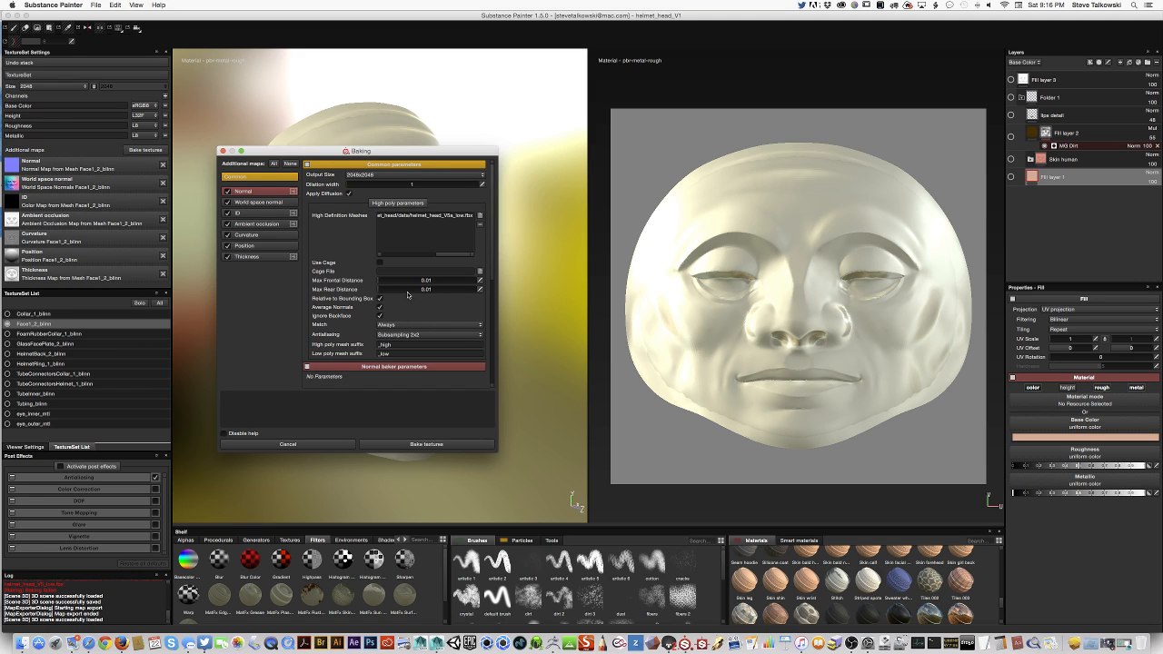
Set the bake's Match to By Mesh Name with Subsampling 2x2 antialiasing, and close the baking settings without baking.
{"action": "left_click", "coordinate": [416, 325]}
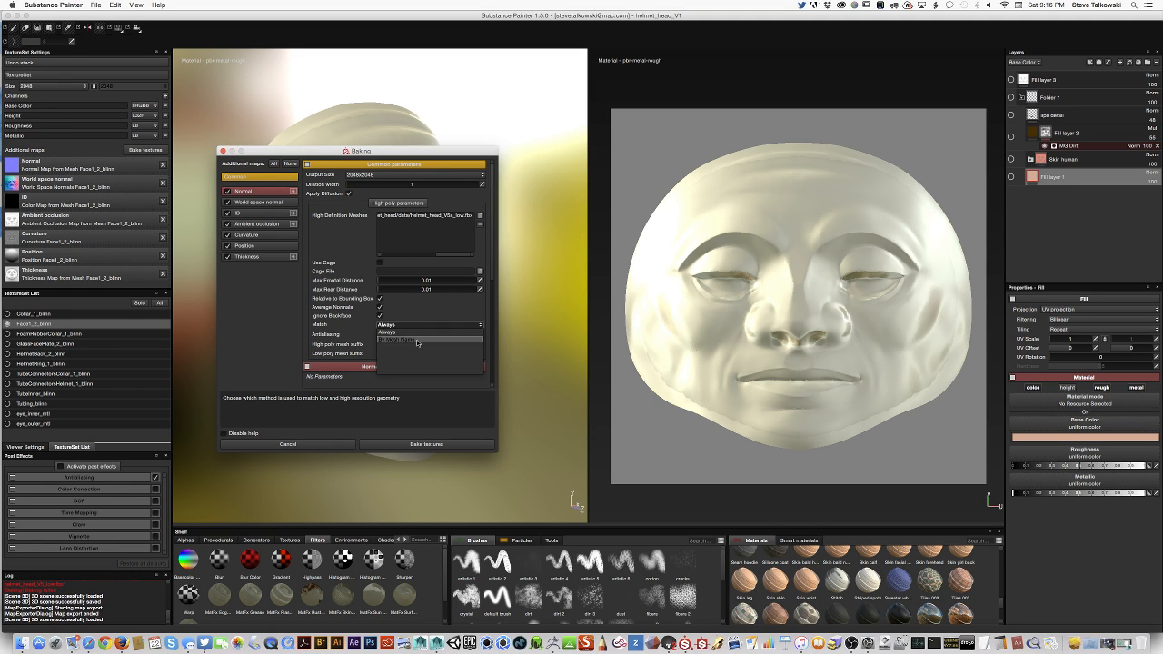
{"action": "left_click", "coordinate": [418, 340]}
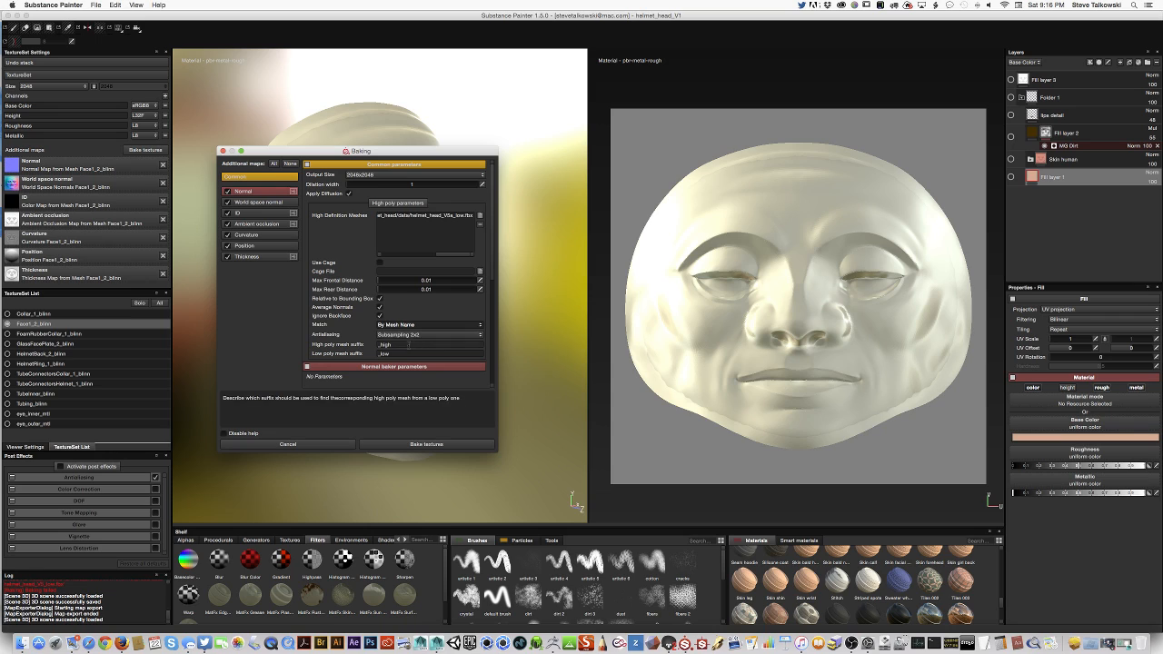
{"action": "left_click", "coordinate": [423, 334]}
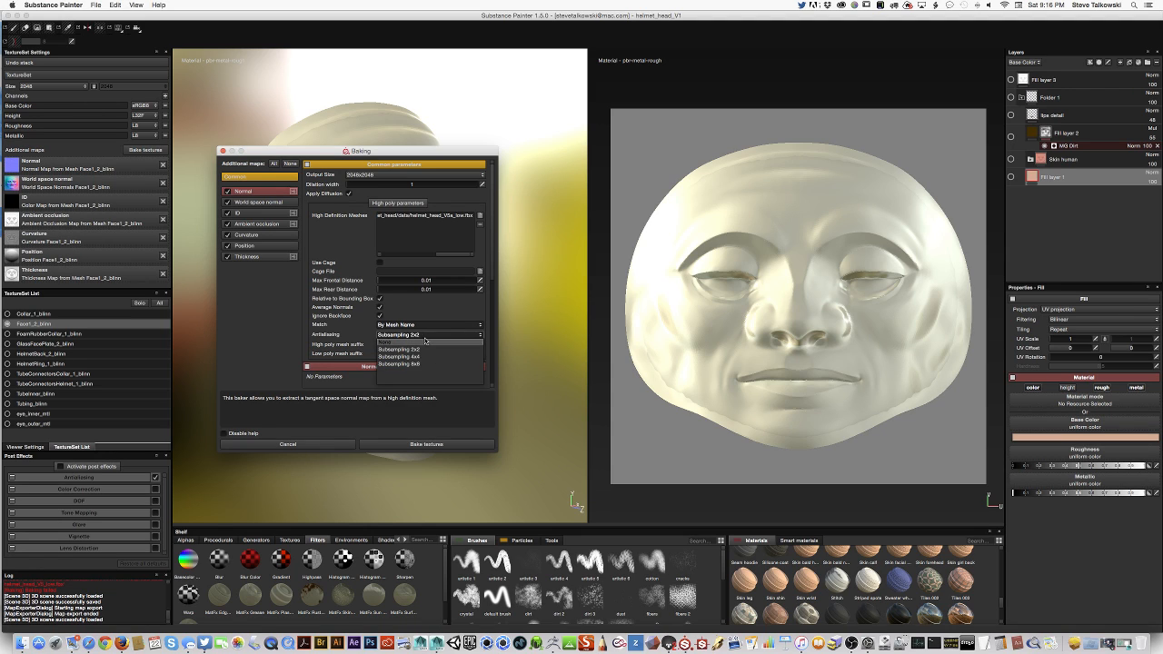
{"action": "left_click", "coordinate": [427, 349]}
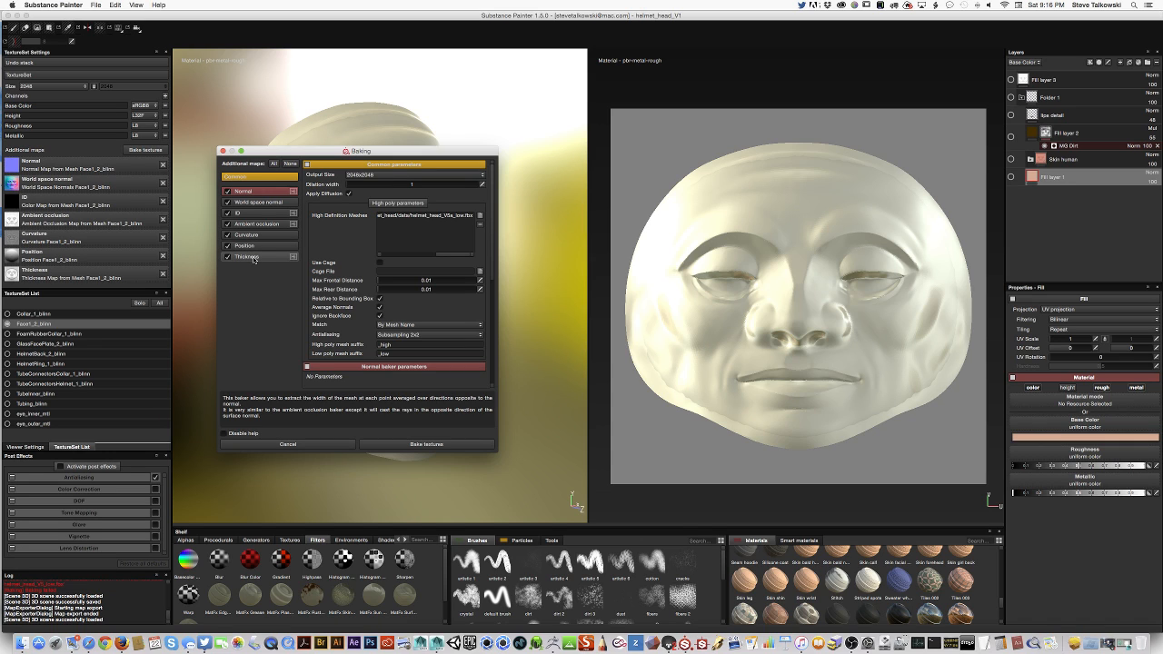
{"action": "left_click_drag", "start_coordinate": [309, 153], "coordinate": [310, 148]}
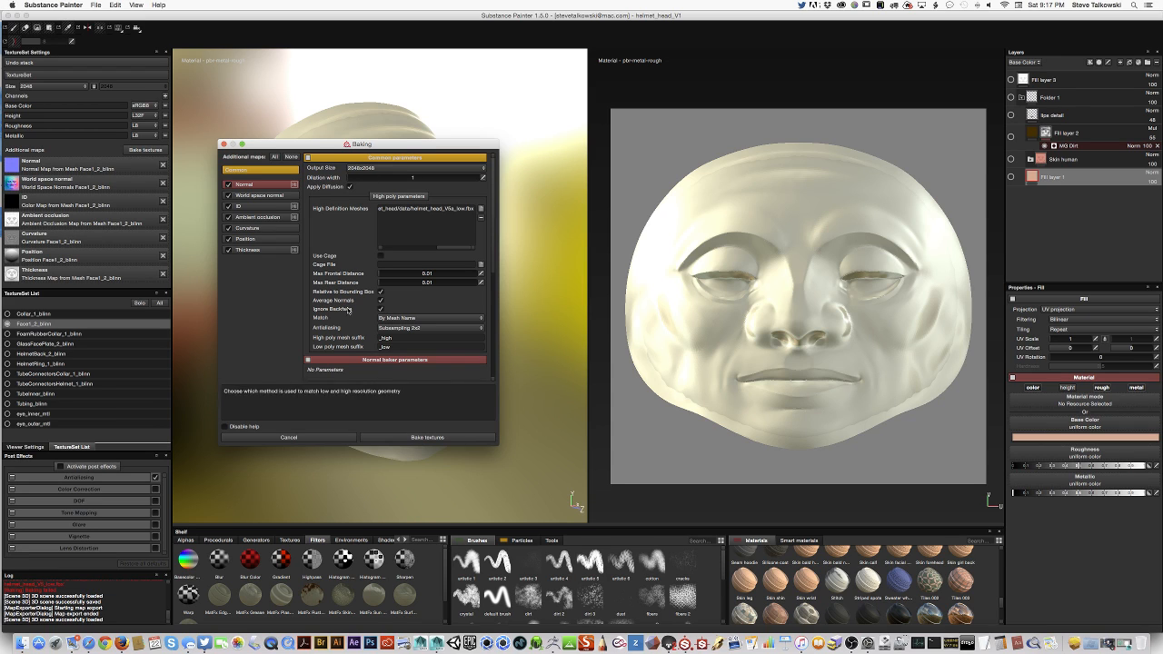
{"action": "left_click", "coordinate": [278, 443]}
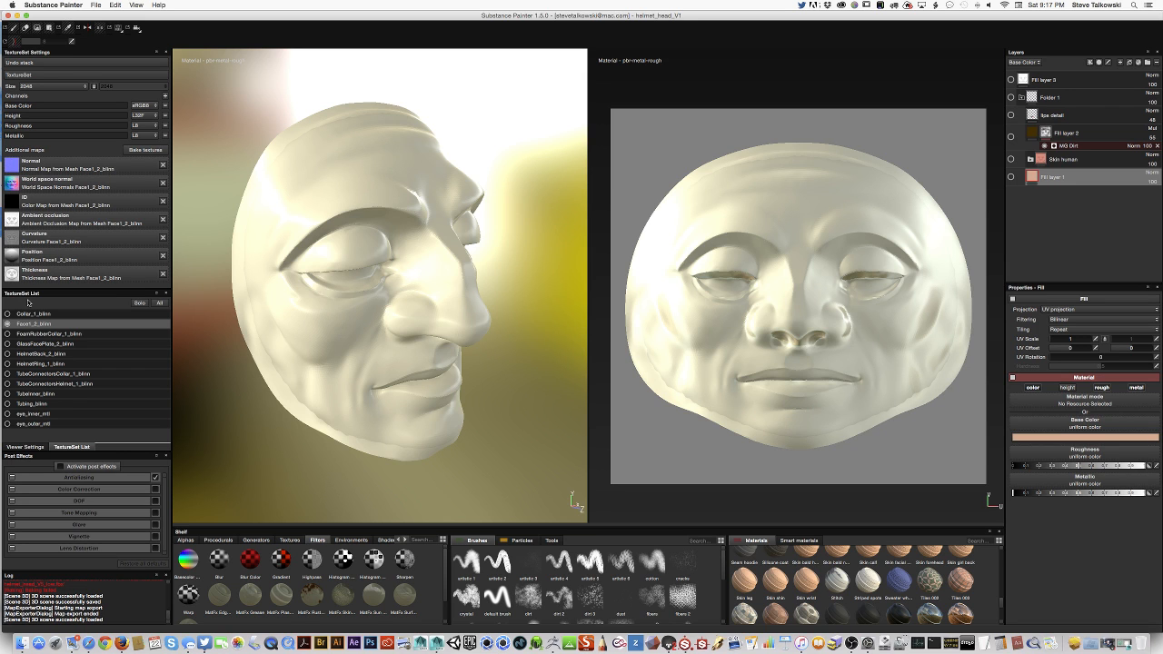
Show the Skin human group on the face, inspect the skin up close, and expand the group to review its sublayers.
{"action": "left_click_drag", "start_coordinate": [512, 433], "coordinate": [462, 371], "text": "alt"}
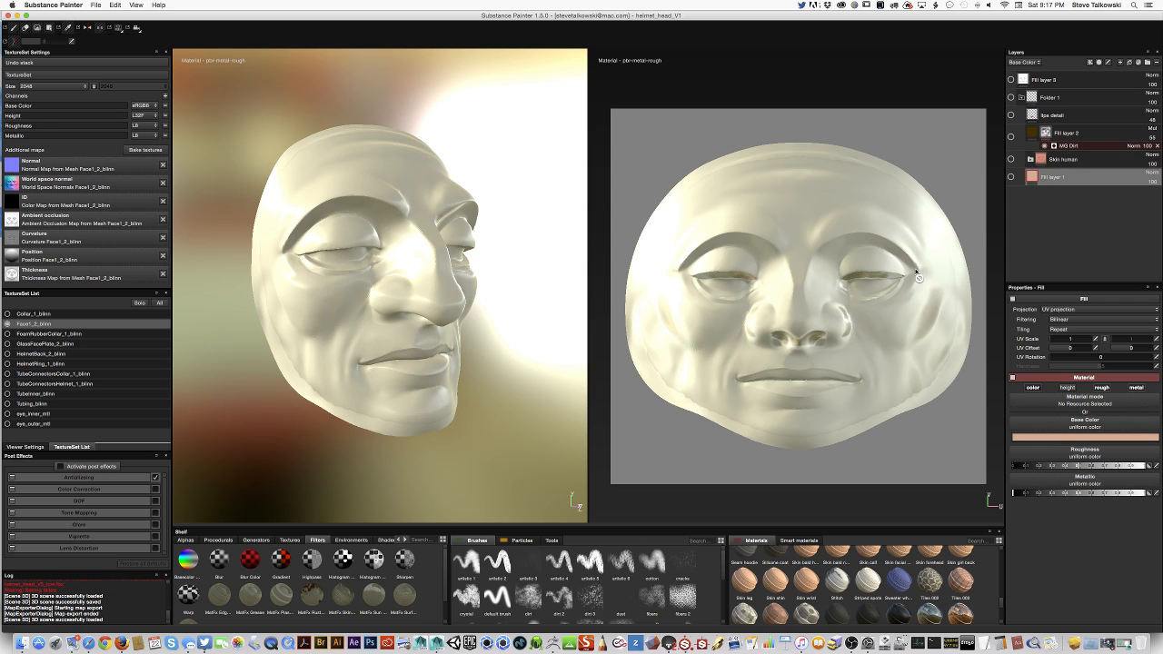
{"action": "left_click", "coordinate": [1011, 159]}
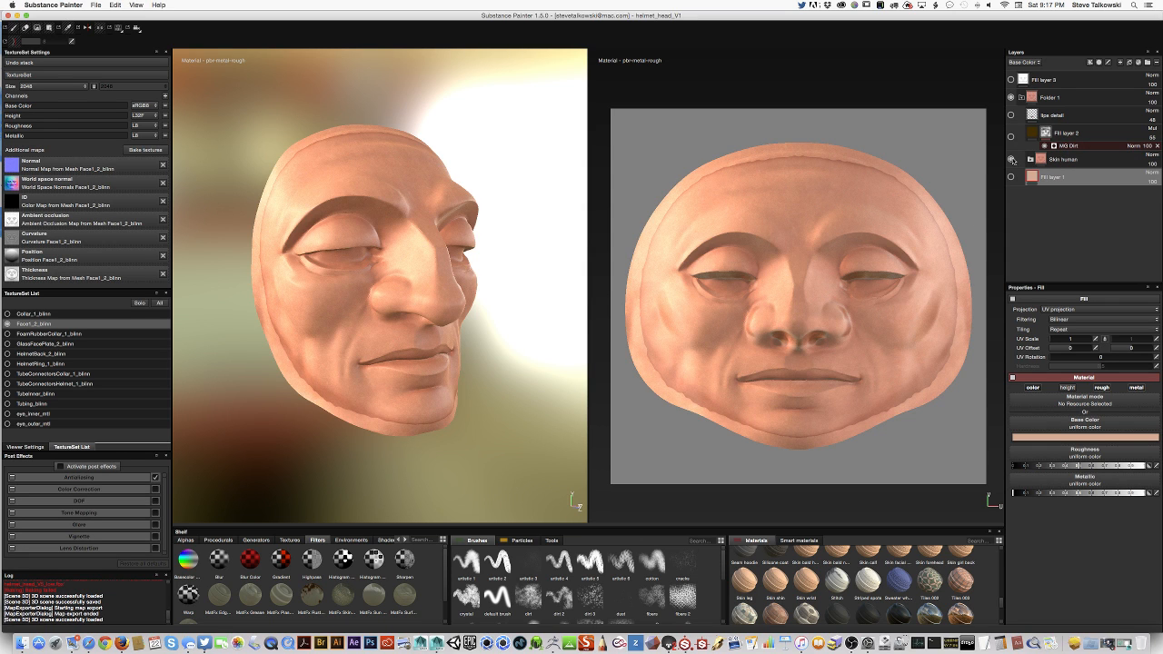
{"action": "scroll", "coordinate": [428, 376], "scroll_direction": "up", "scroll_amount": 5}
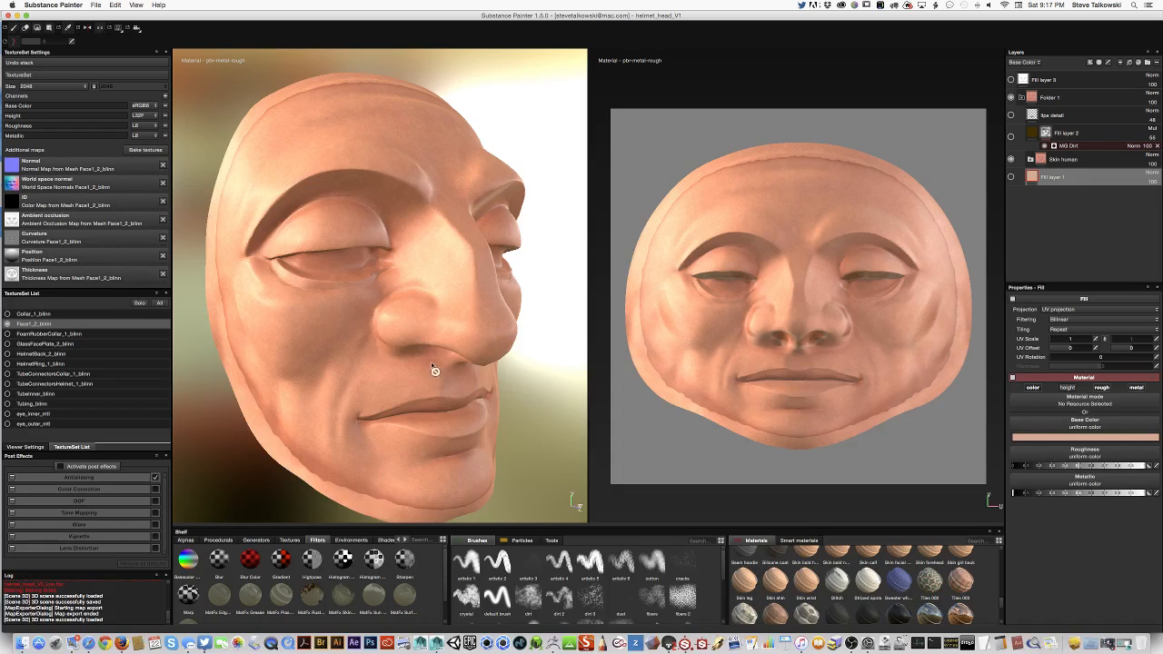
{"action": "scroll", "coordinate": [434, 369], "scroll_direction": "up", "scroll_amount": 3}
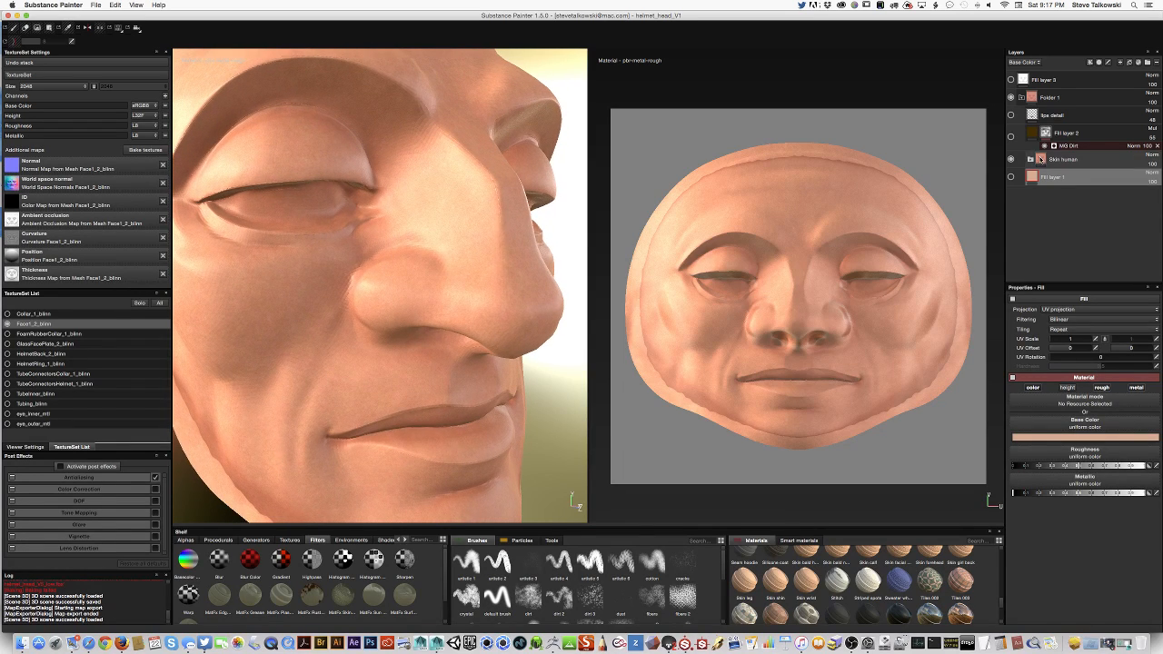
{"action": "left_click", "coordinate": [1031, 159]}
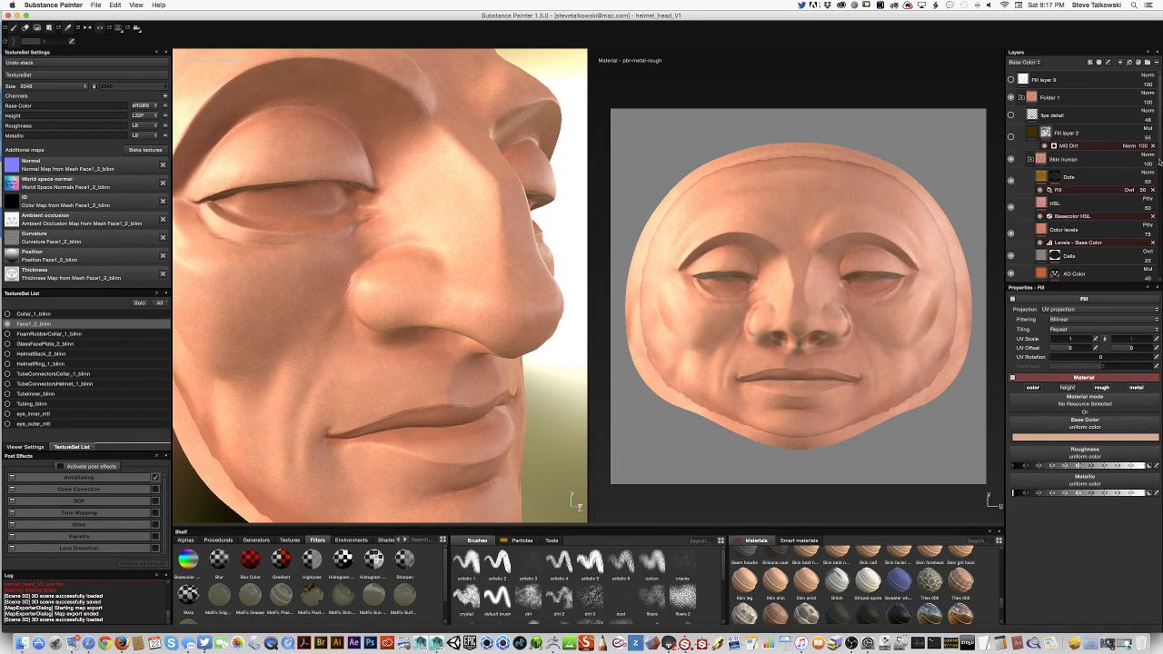
{"action": "mouse_move", "coordinate": [1161, 144]}
{"action": "left_mouse_down"}
{"action": "mouse_move", "coordinate": [1157, 156]}
{"action": "mouse_move", "coordinate": [1156, 140]}
{"action": "left_mouse_up"}
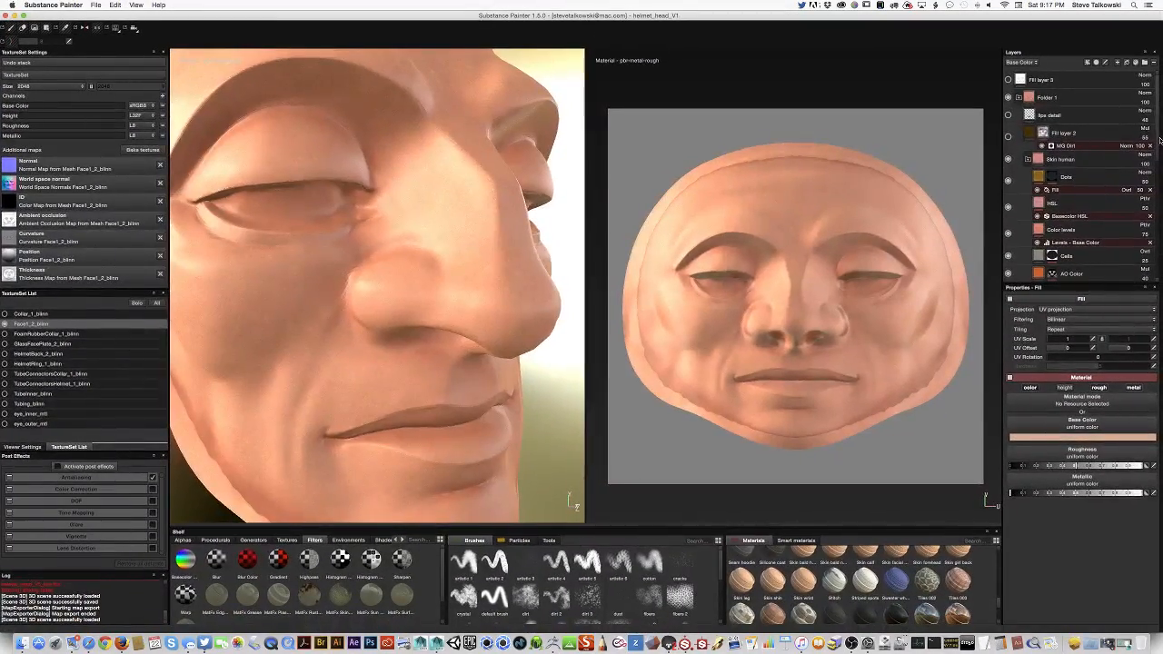
{"action": "scroll", "coordinate": [1109, 103], "scroll_direction": "down", "scroll_amount": 3}
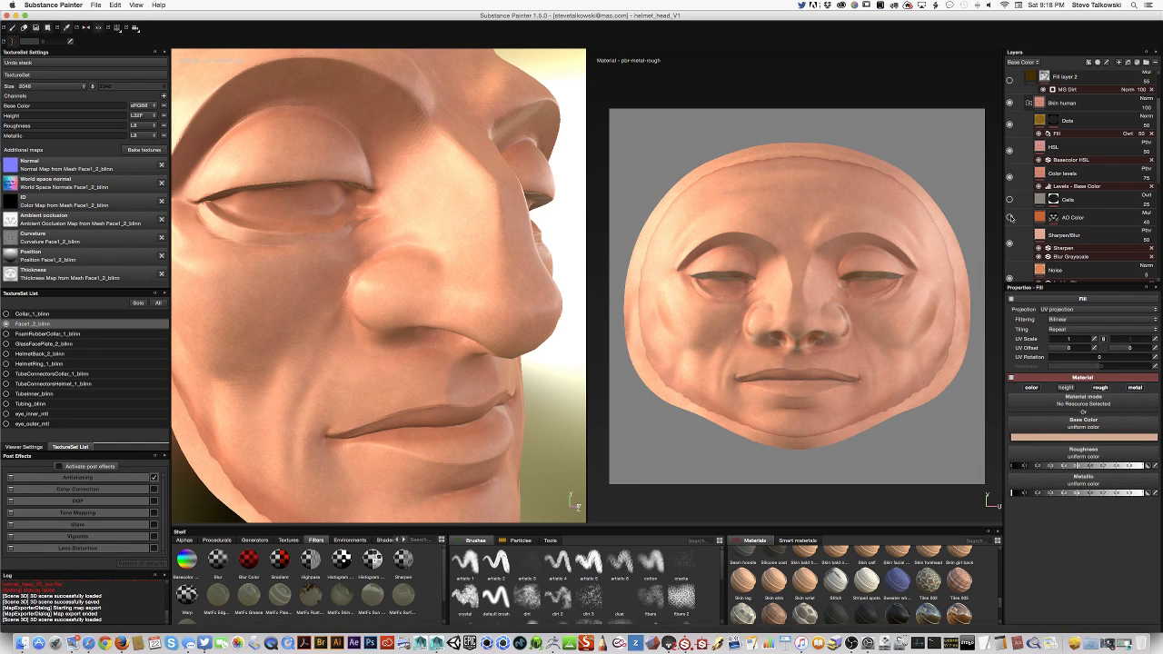
Hide the Cells, AO Color and Sharpen/Blur layers inside the Skin human group.
{"action": "left_click", "coordinate": [1009, 217]}
{"action": "left_click", "coordinate": [1010, 218]}
{"action": "left_click", "coordinate": [1011, 218]}
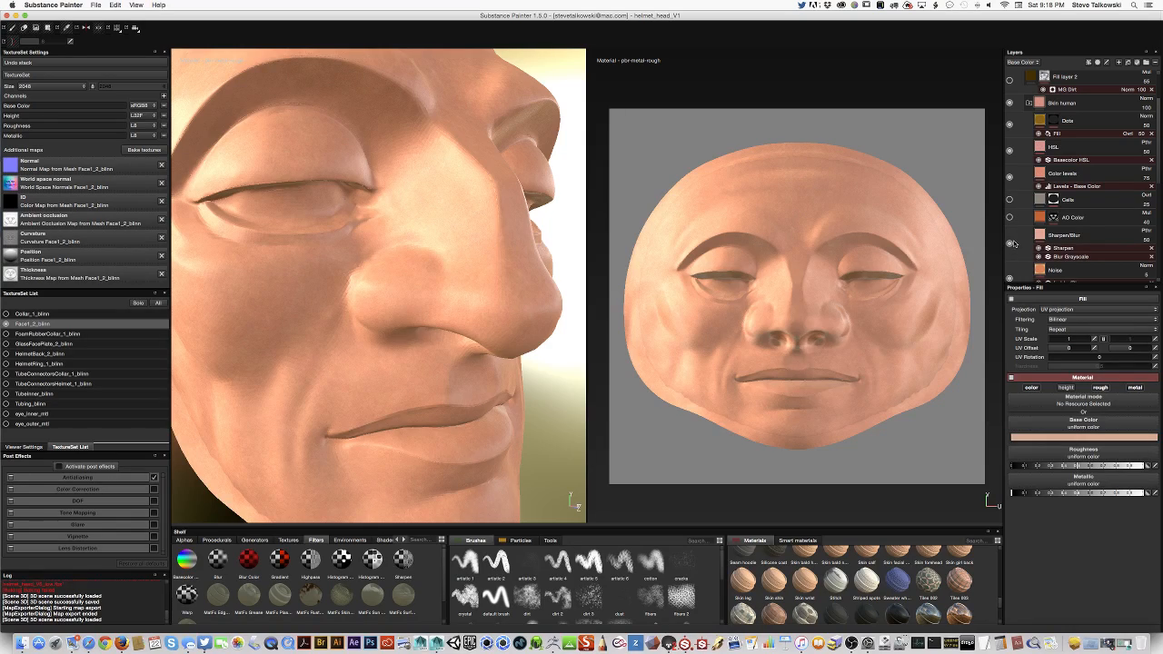
{"action": "left_click", "coordinate": [1010, 243]}
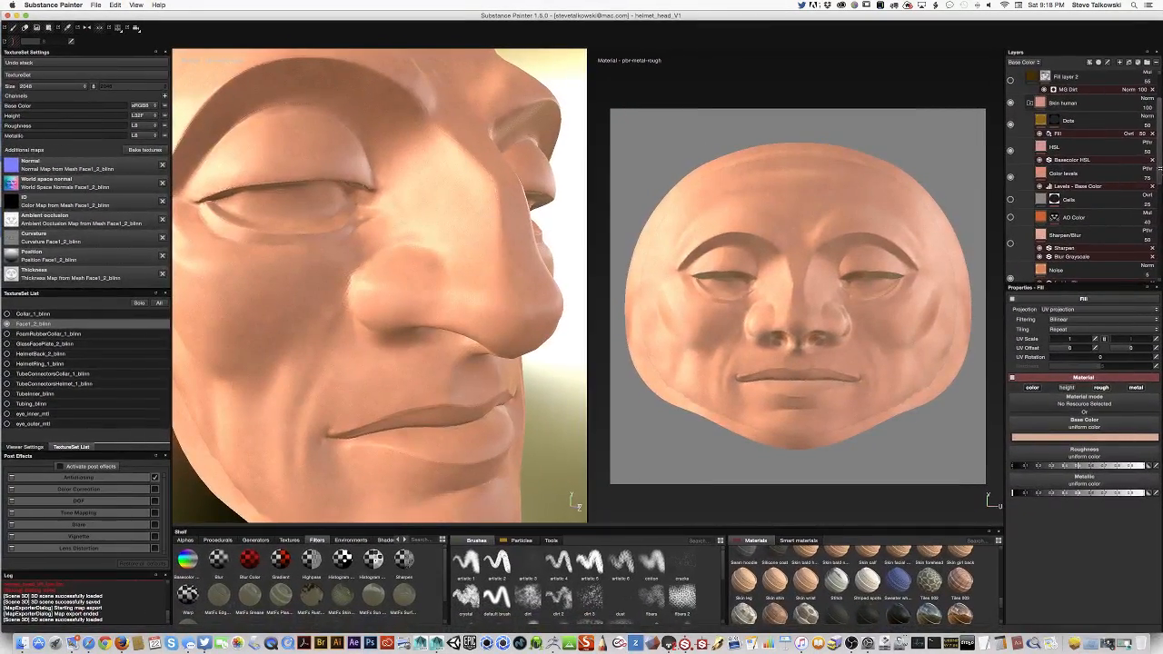
Make the Cells, AO Color and Sharpen/Blur layers inside the Skin human group visible again.
{"action": "mouse_move", "coordinate": [1160, 178]}
{"action": "left_mouse_down"}
{"action": "mouse_move", "coordinate": [1149, 271]}
{"action": "mouse_move", "coordinate": [1161, 171]}
{"action": "left_mouse_up"}
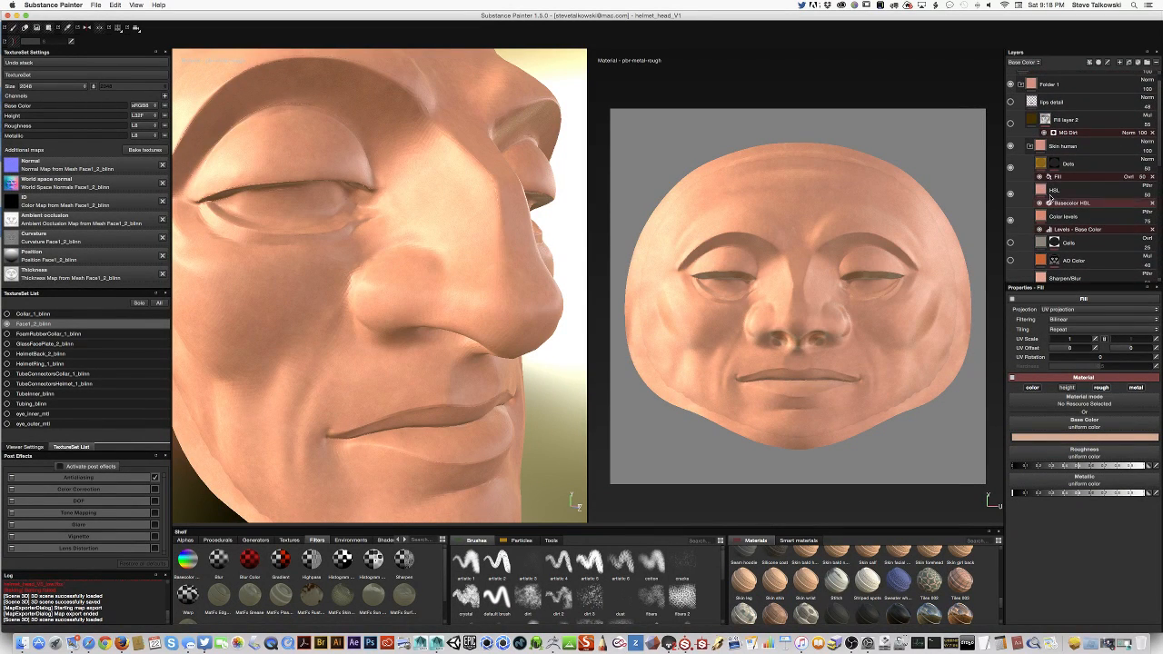
{"action": "scroll", "coordinate": [1047, 191], "scroll_direction": "down", "scroll_amount": 5}
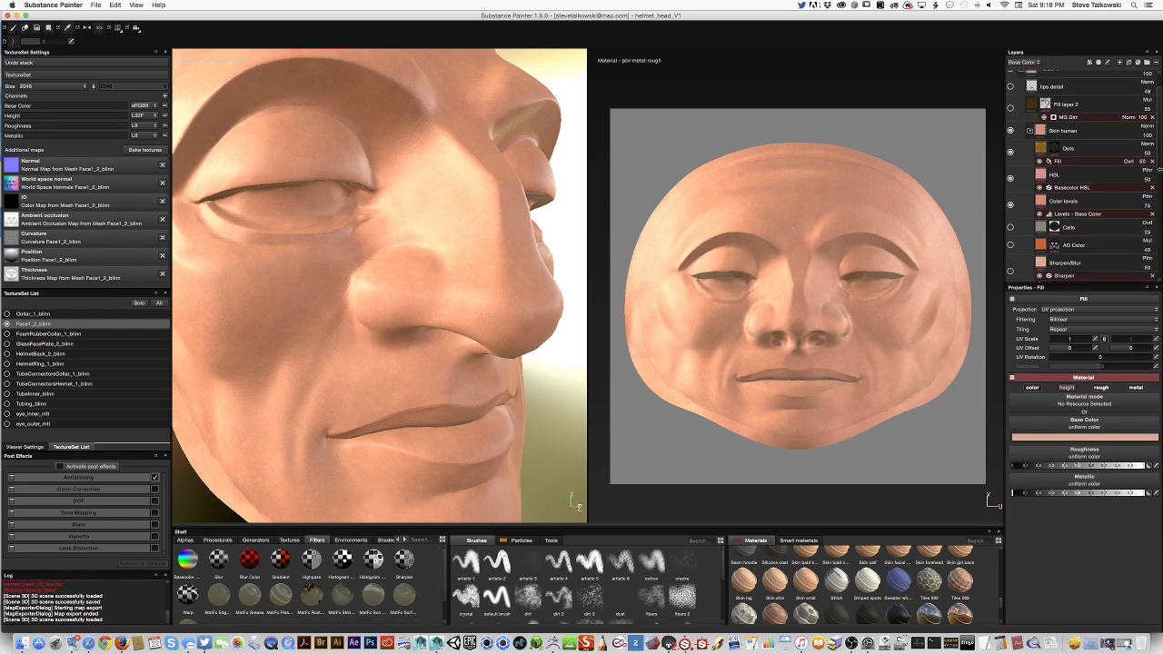
{"action": "left_click", "coordinate": [1011, 143]}
{"action": "left_click", "coordinate": [1010, 160]}
{"action": "left_click", "coordinate": [1011, 187]}
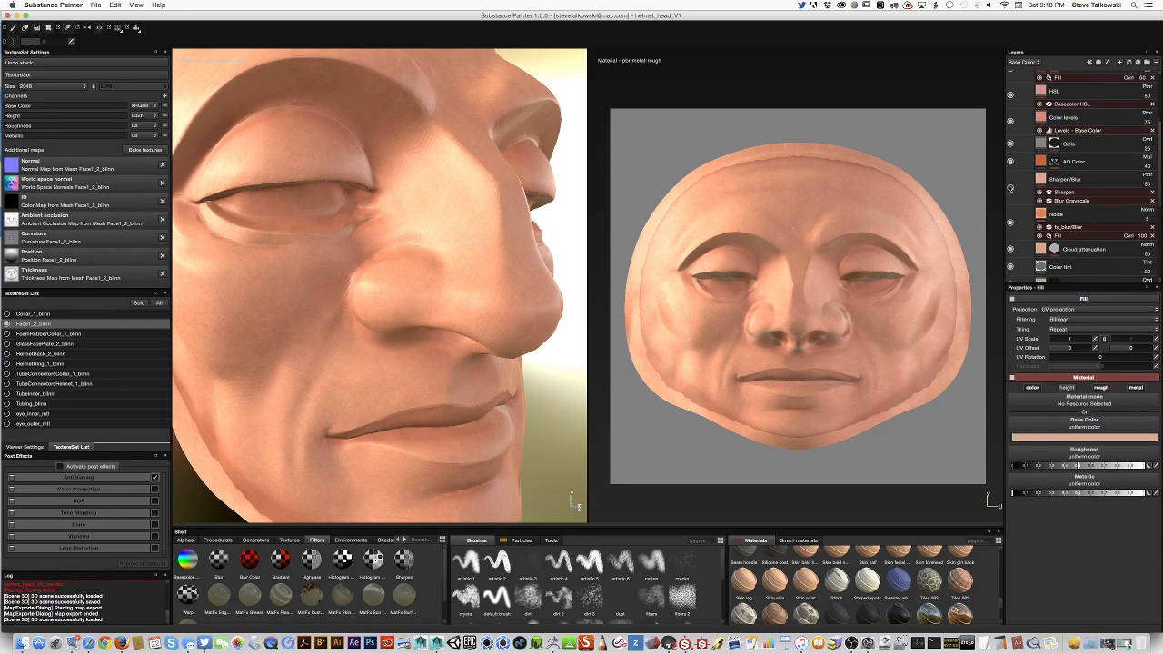
{"action": "scroll", "coordinate": [1055, 117], "scroll_direction": "up", "scroll_amount": 5}
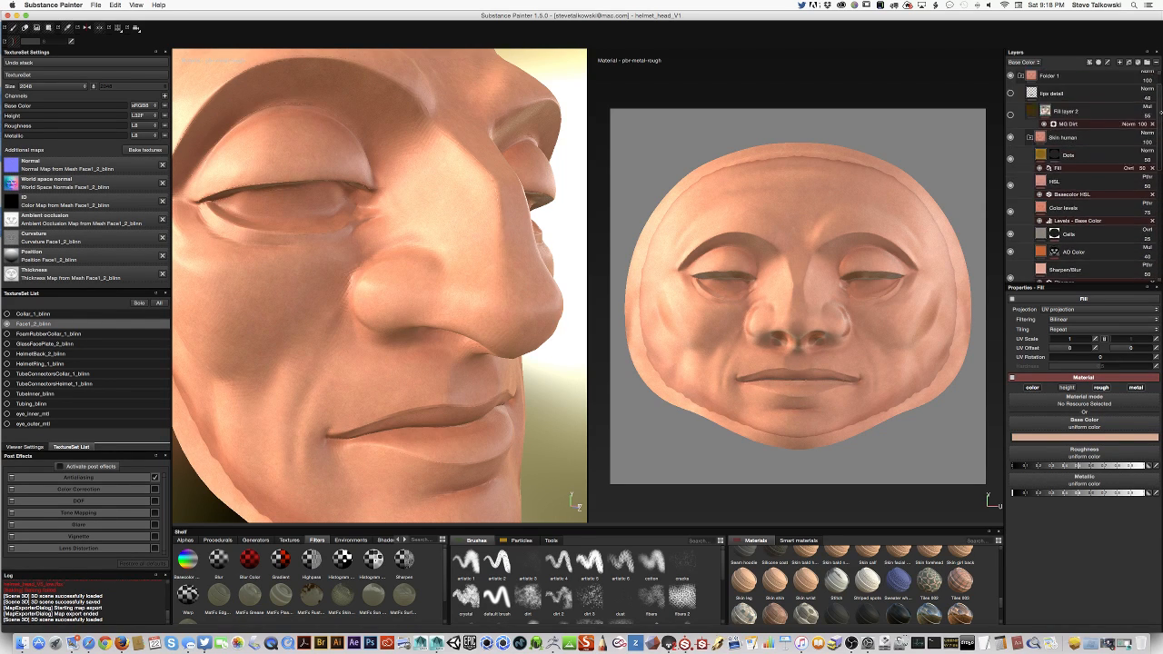
Collapse and hide the Skin human group, and show Fill layer 1 as the face's base color.
{"action": "left_click", "coordinate": [1030, 159]}
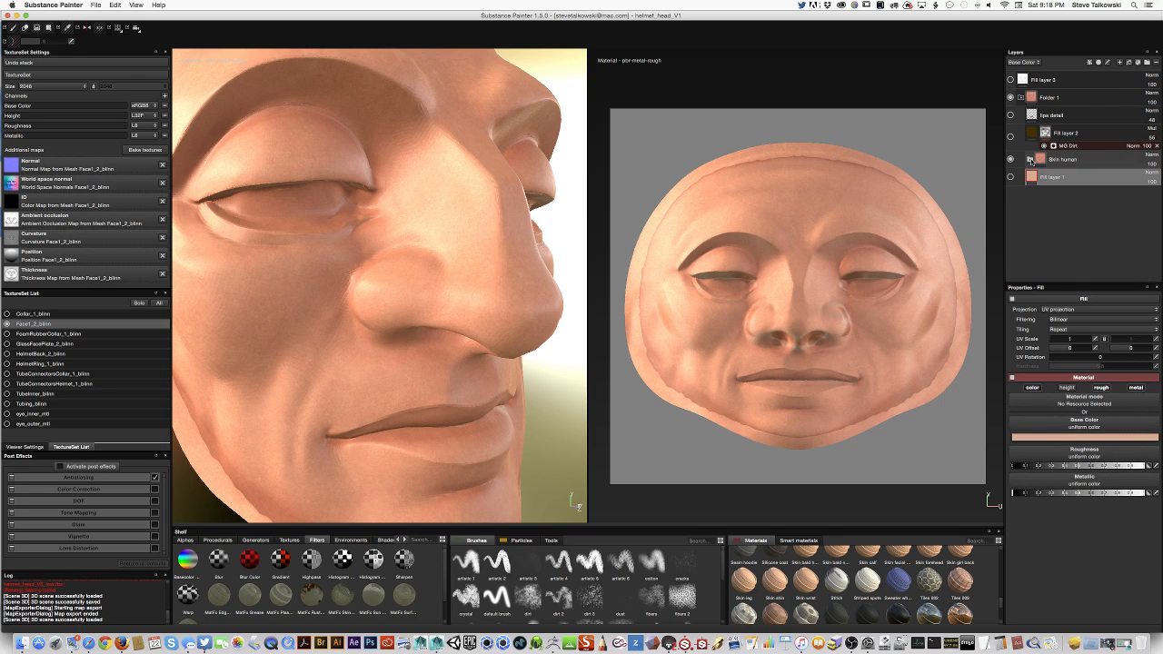
{"action": "left_click", "coordinate": [1012, 159]}
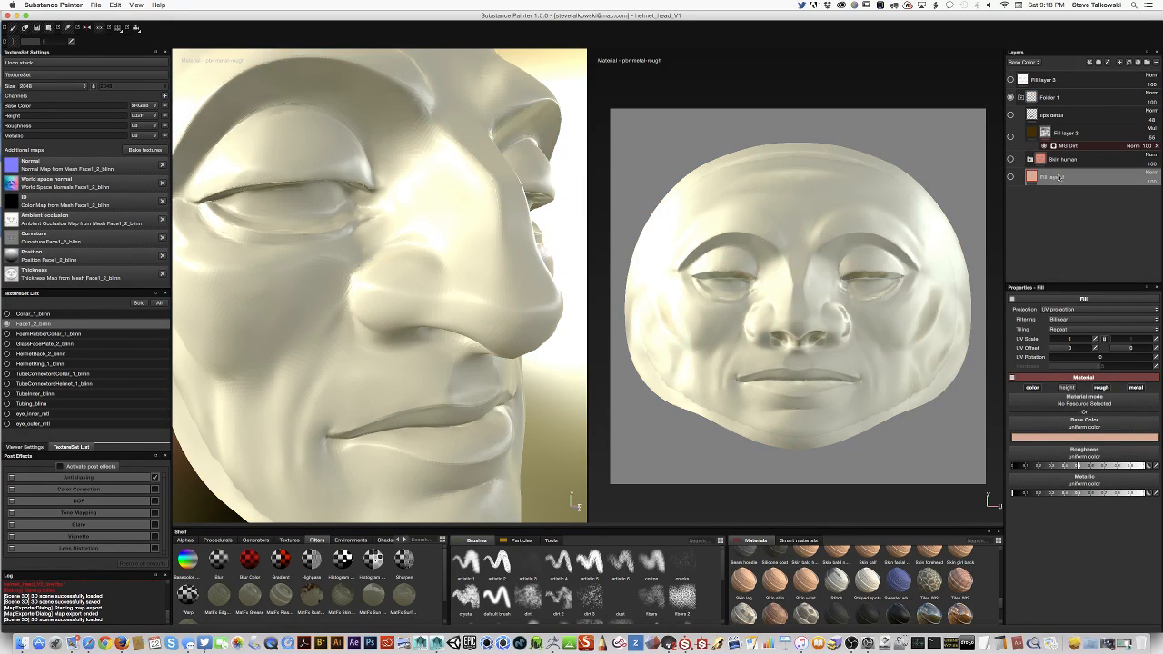
{"action": "left_click", "coordinate": [1011, 177]}
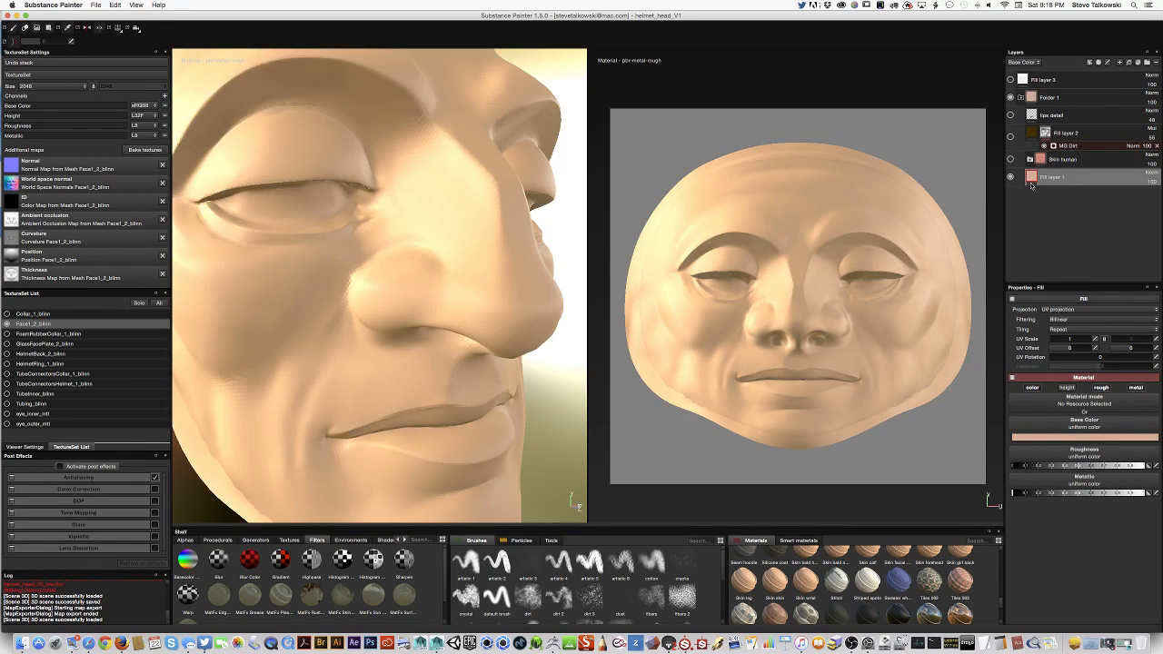
{"action": "left_click_drag", "start_coordinate": [462, 393], "coordinate": [247, 427], "text": "alt"}
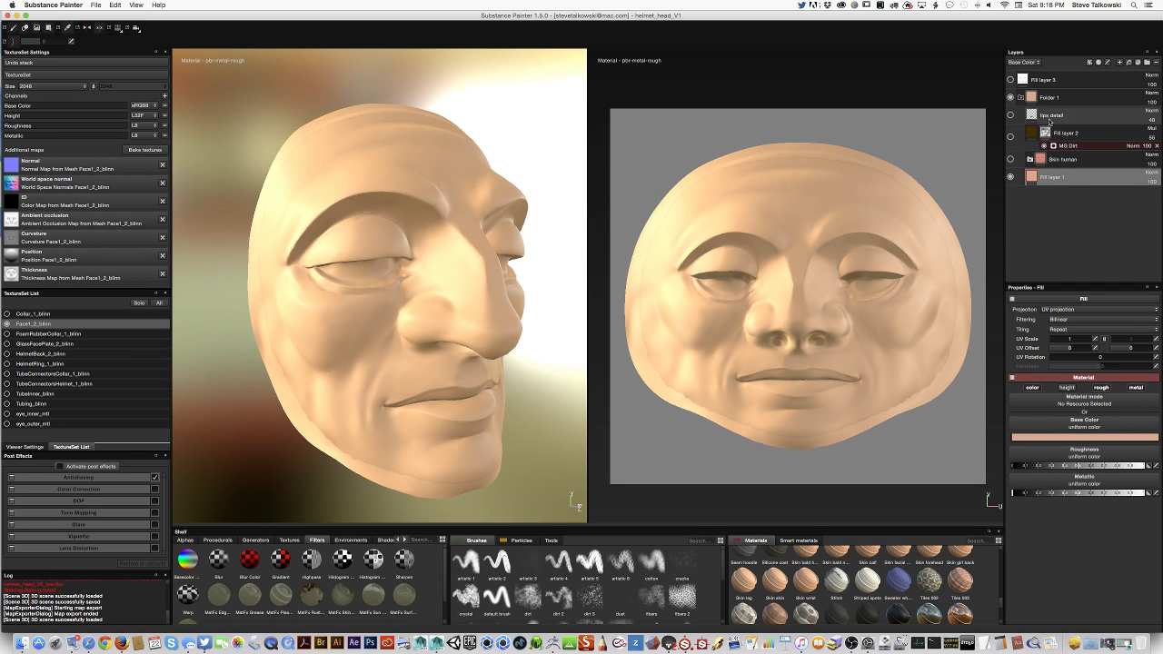
Show Fill layer 2 with its MG Dirt generator on the face, and delete the generator and the layer.
{"action": "left_click", "coordinate": [1011, 136]}
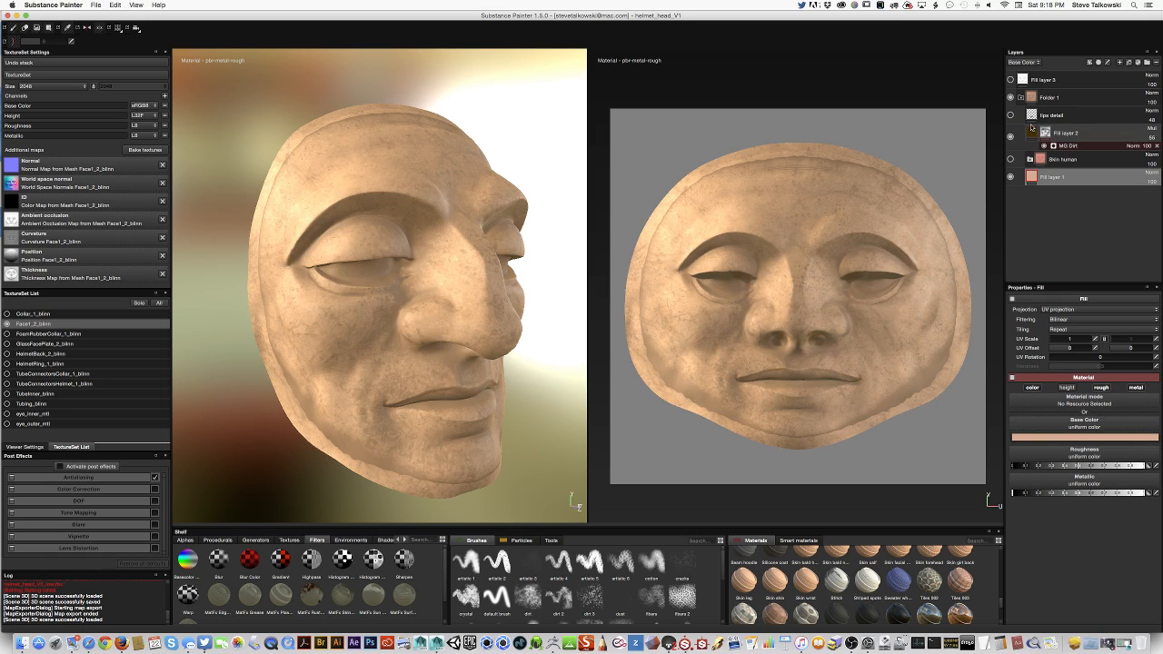
{"action": "left_click", "coordinate": [1080, 136]}
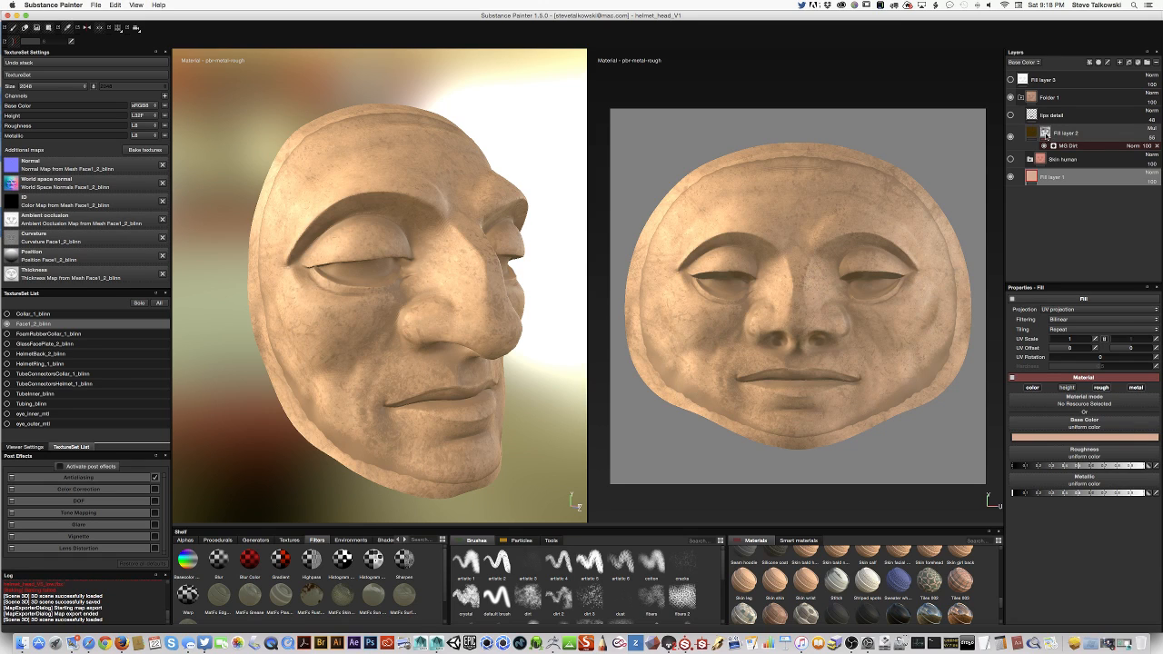
{"action": "left_click", "coordinate": [1079, 147]}
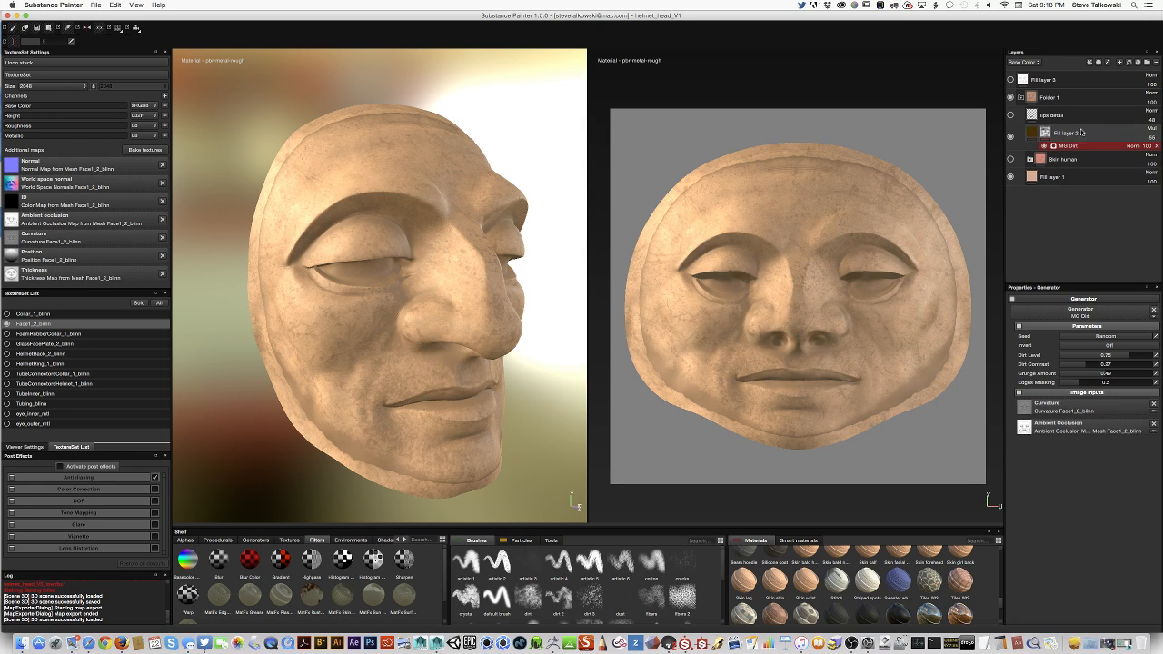
{"action": "left_click", "coordinate": [1158, 145]}
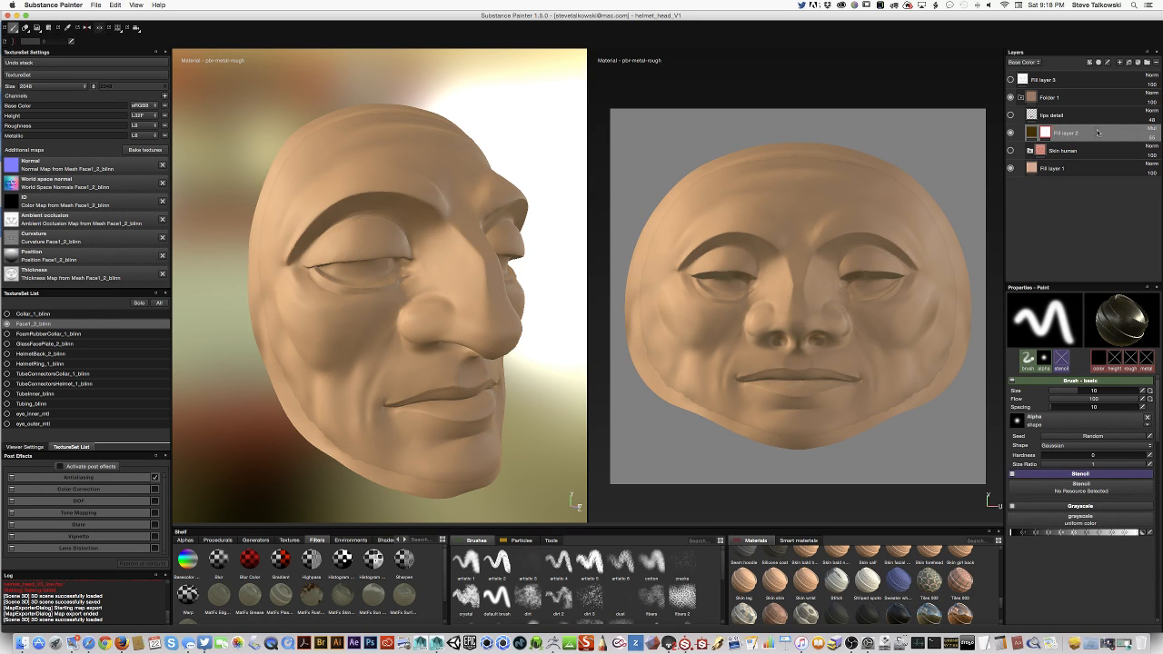
{"action": "key", "text": "Delete"}
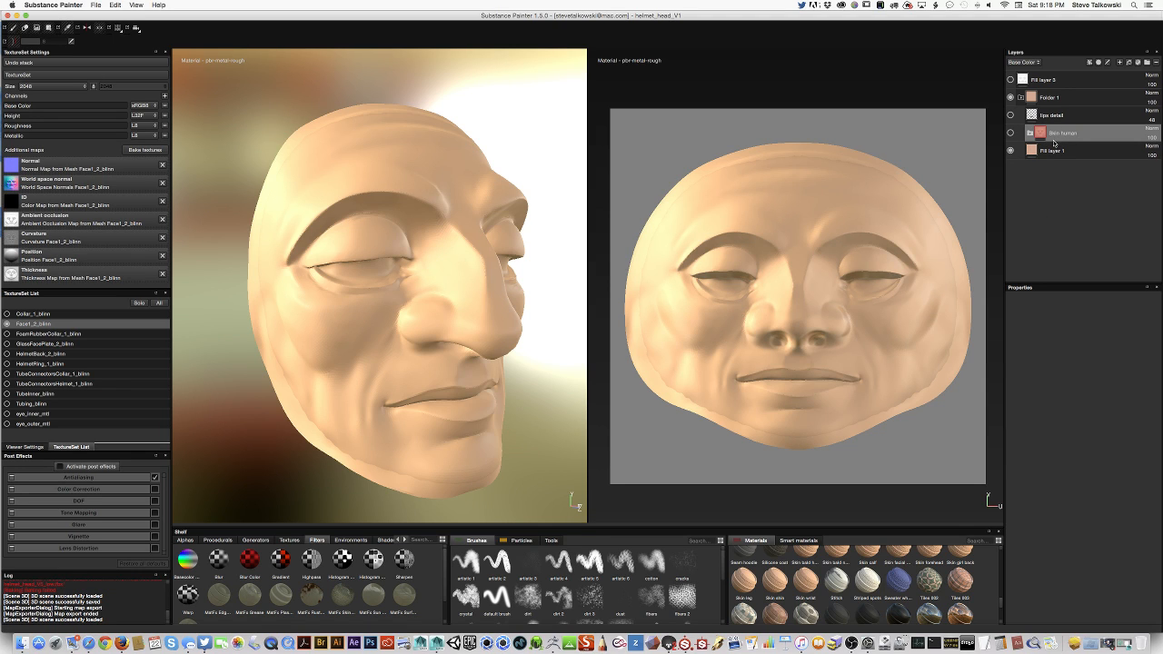
Add a fill layer above the Skin human group and give it a dark uniform material from the shelf.
{"action": "left_click", "coordinate": [1130, 63]}
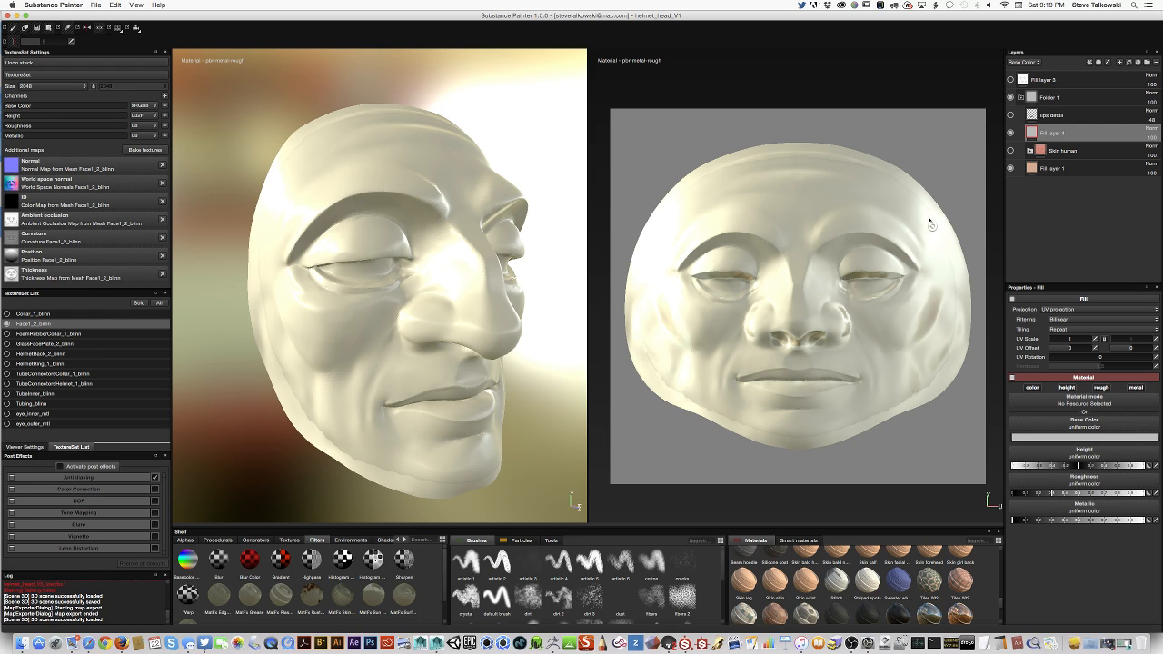
{"action": "scroll", "coordinate": [873, 561], "scroll_direction": "down", "scroll_amount": 3}
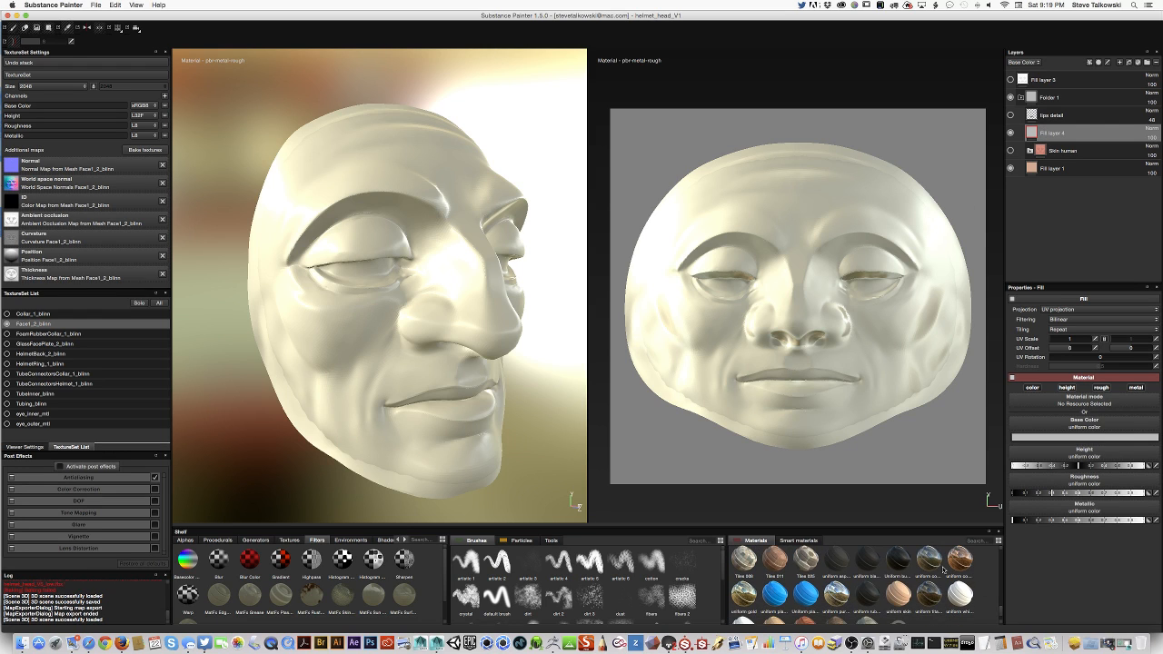
{"action": "left_click", "coordinate": [873, 561]}
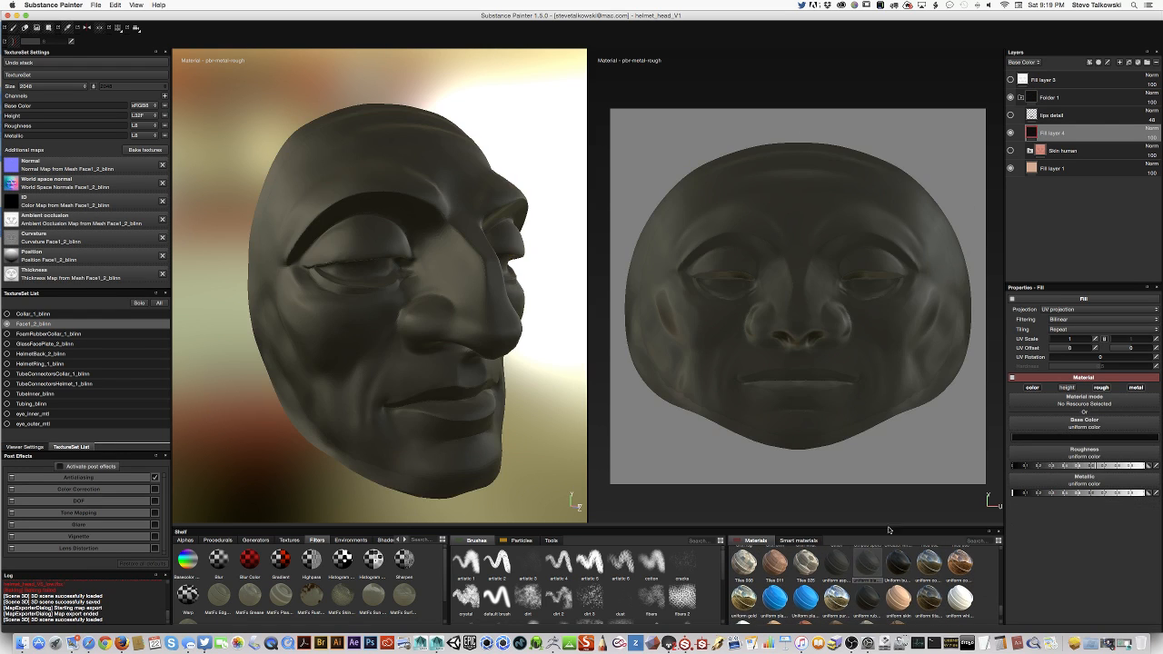
Compare the face with the dark fill layer hidden and shown, and add a black mask to that layer.
{"action": "left_click", "coordinate": [1012, 133]}
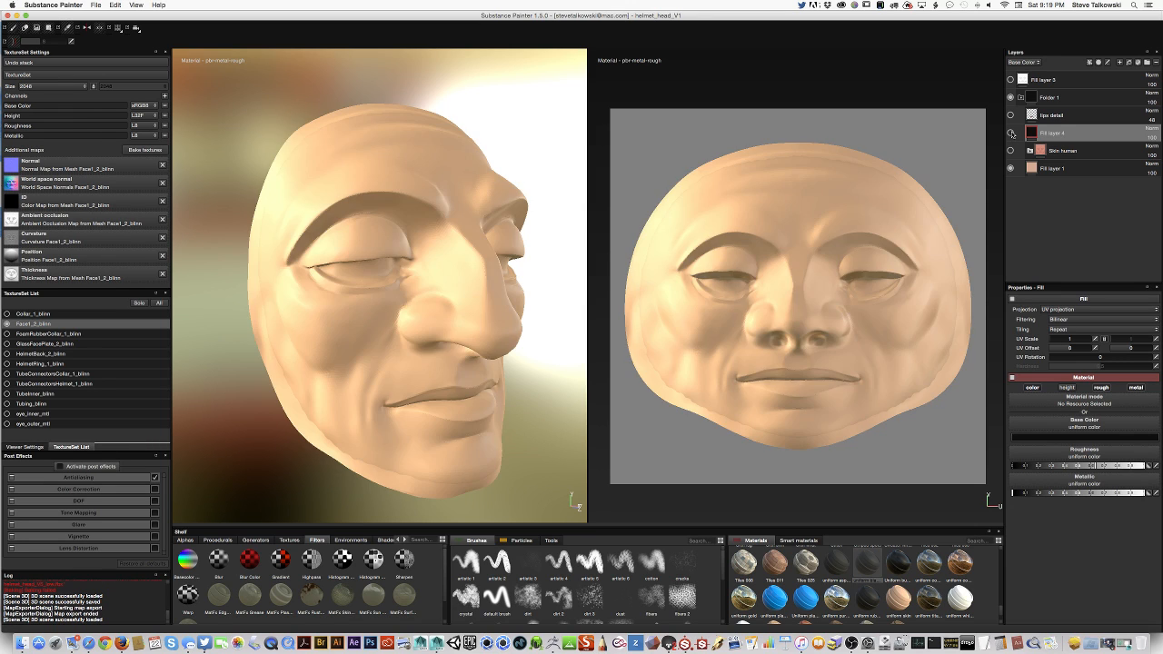
{"action": "left_click", "coordinate": [1011, 134]}
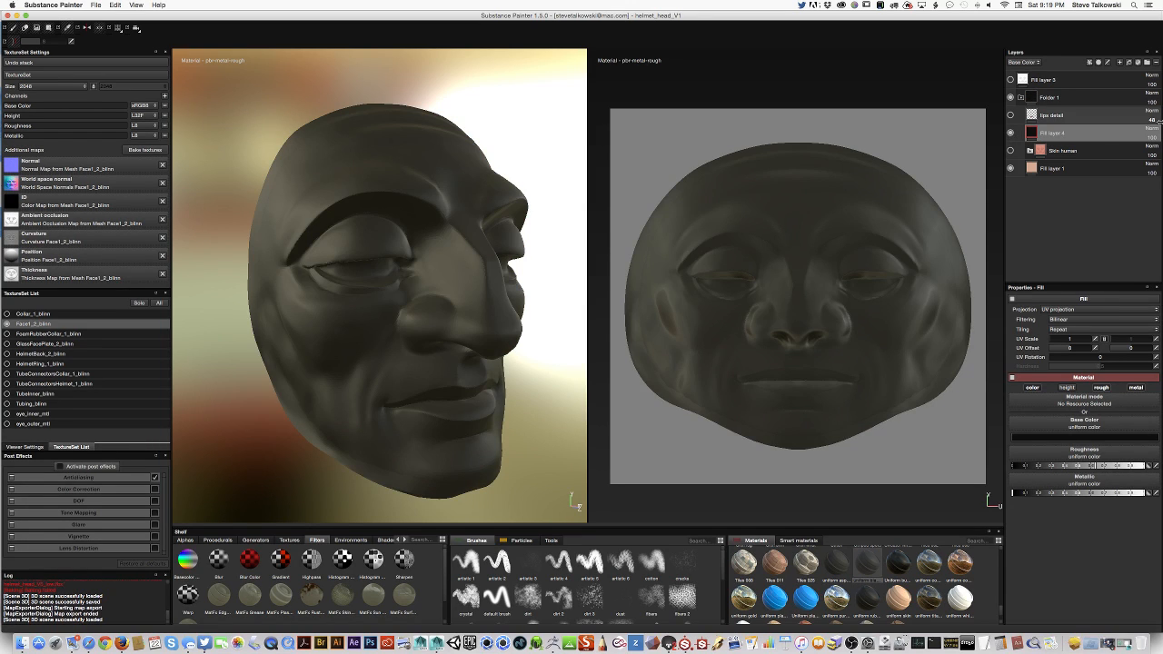
{"action": "right_click", "coordinate": [1052, 134]}
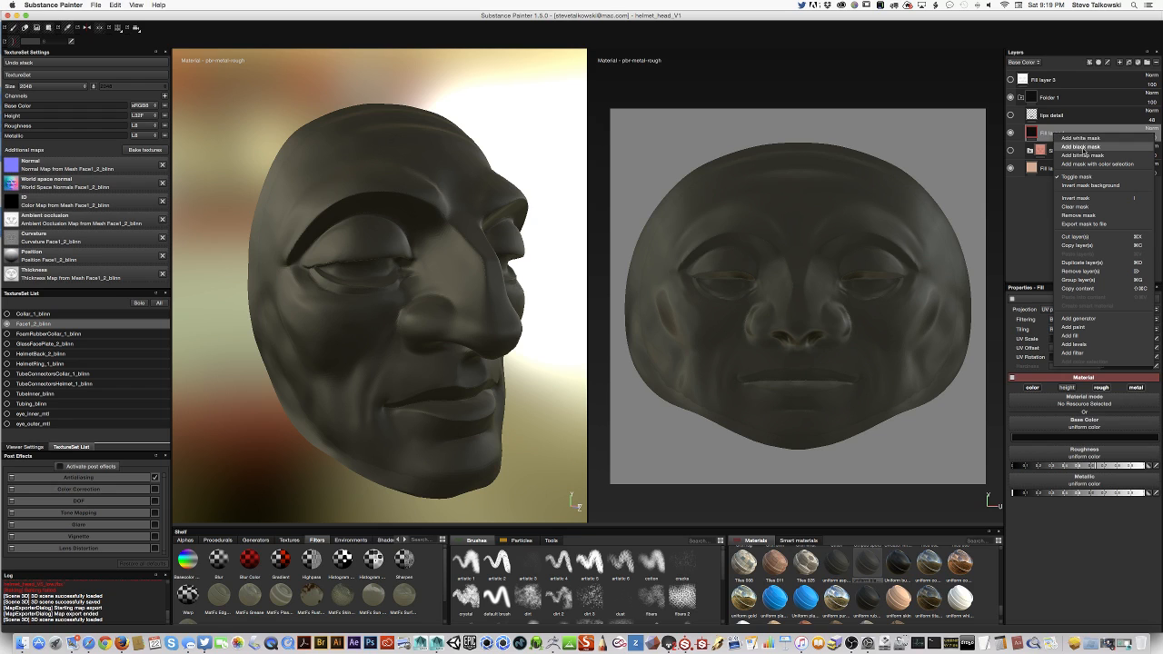
{"action": "left_click", "coordinate": [1087, 148]}
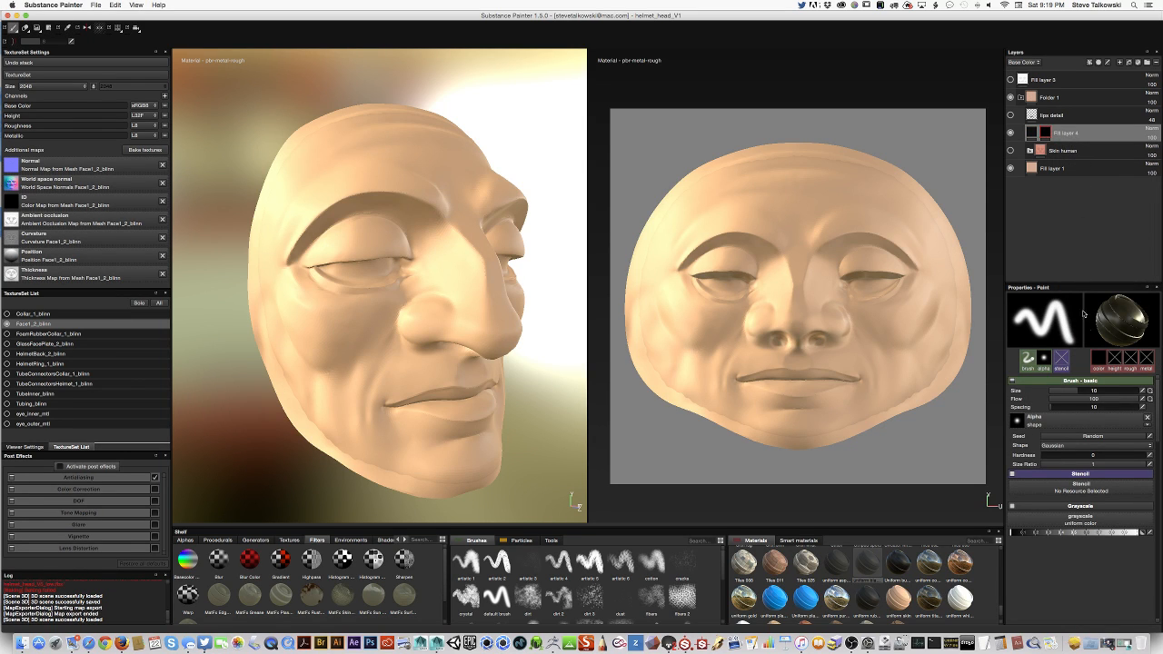
Add a generator to Fill layer 4's black mask and assign MG Dirt to it.
{"action": "right_click", "coordinate": [1045, 131]}
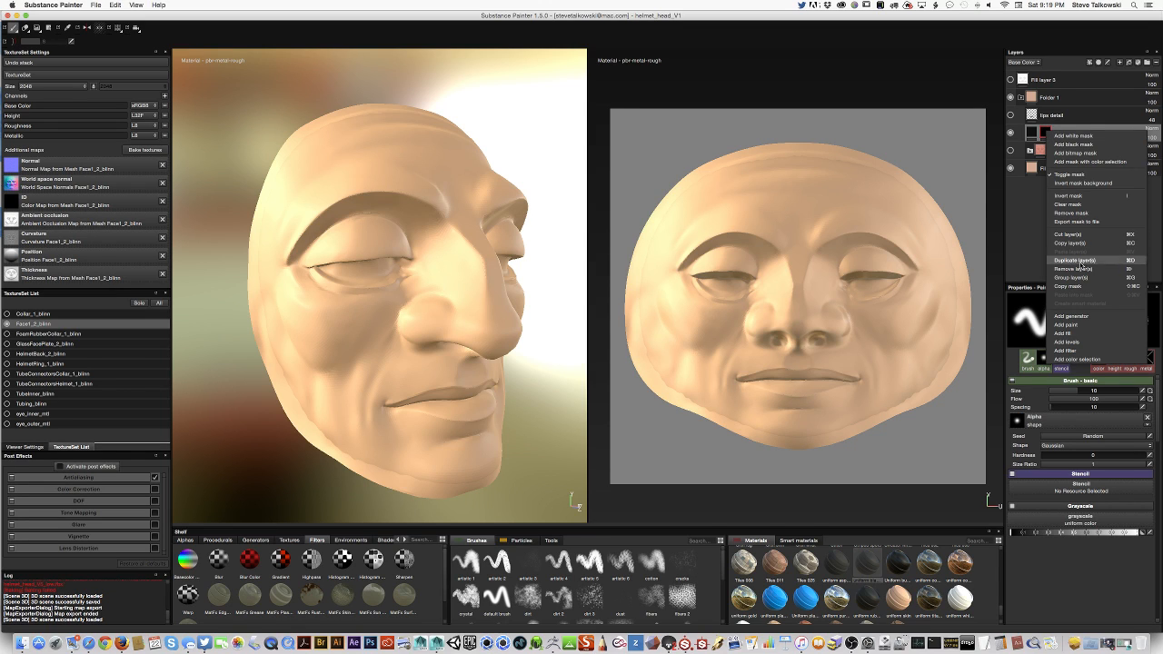
{"action": "left_click", "coordinate": [1083, 317]}
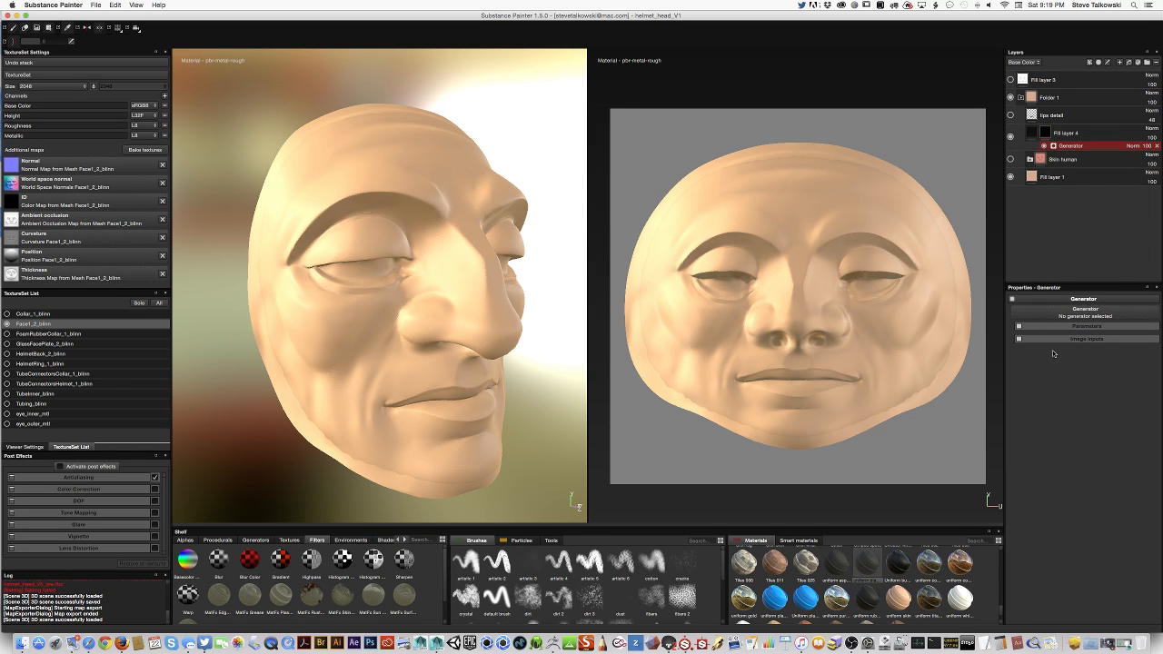
{"action": "left_click", "coordinate": [1100, 314]}
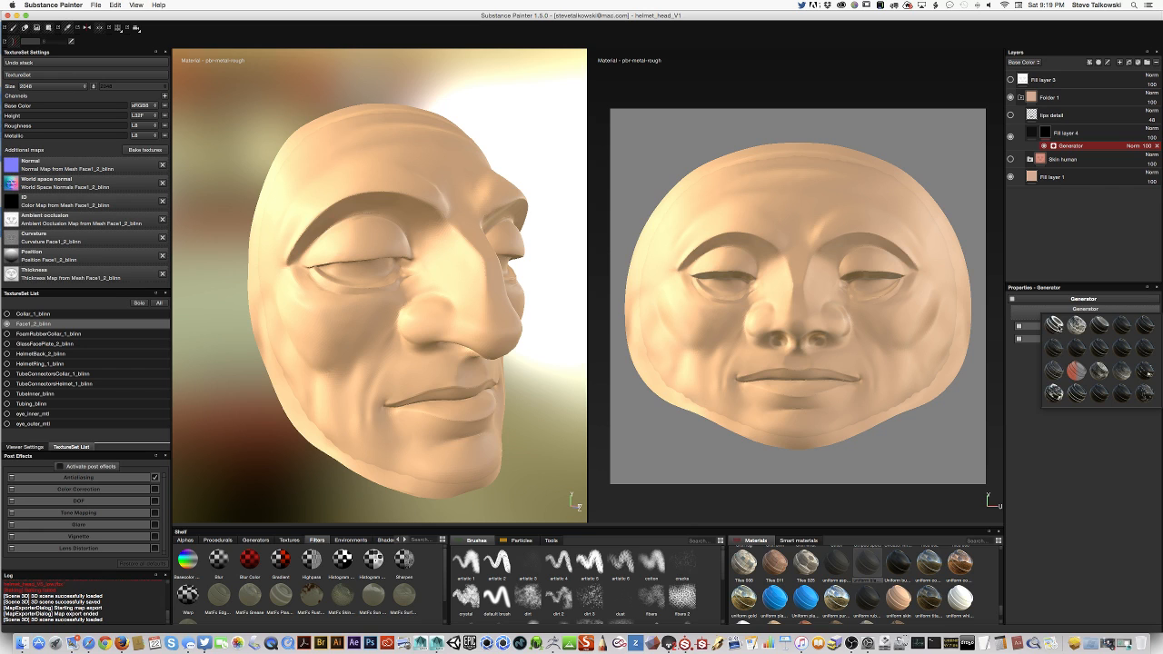
{"action": "left_click", "coordinate": [1056, 324]}
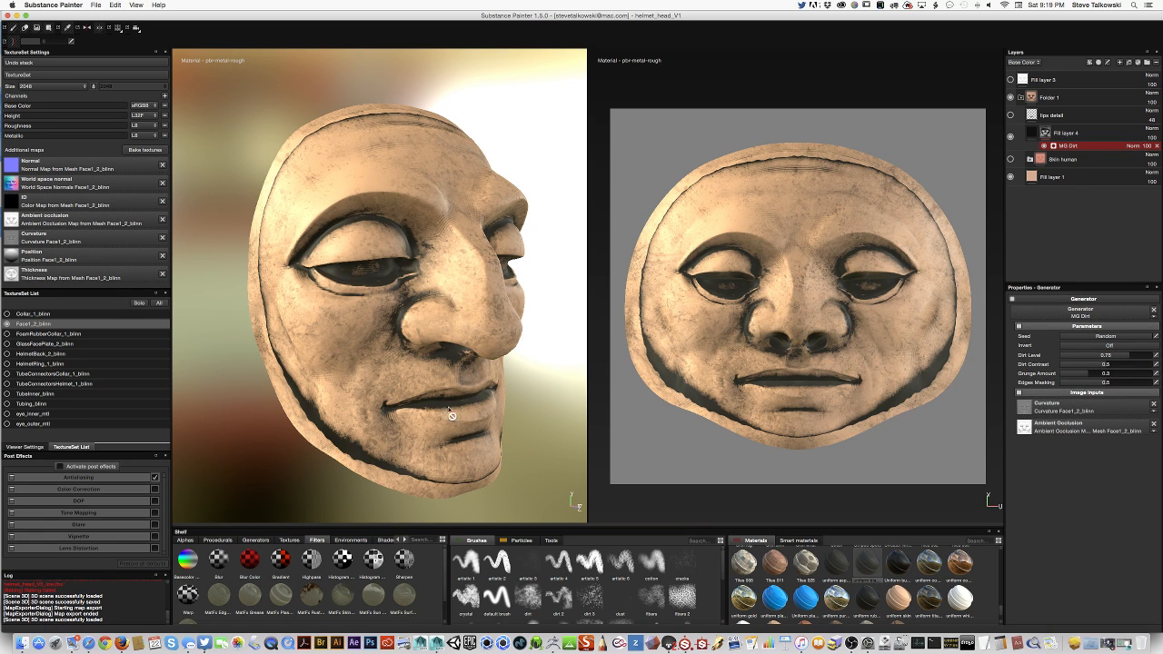
Examine the dark dirt around the eyes, nose, mouth and face edge in both the 3D and UV views.
{"action": "left_click_drag", "start_coordinate": [476, 407], "coordinate": [514, 401], "text": "alt"}
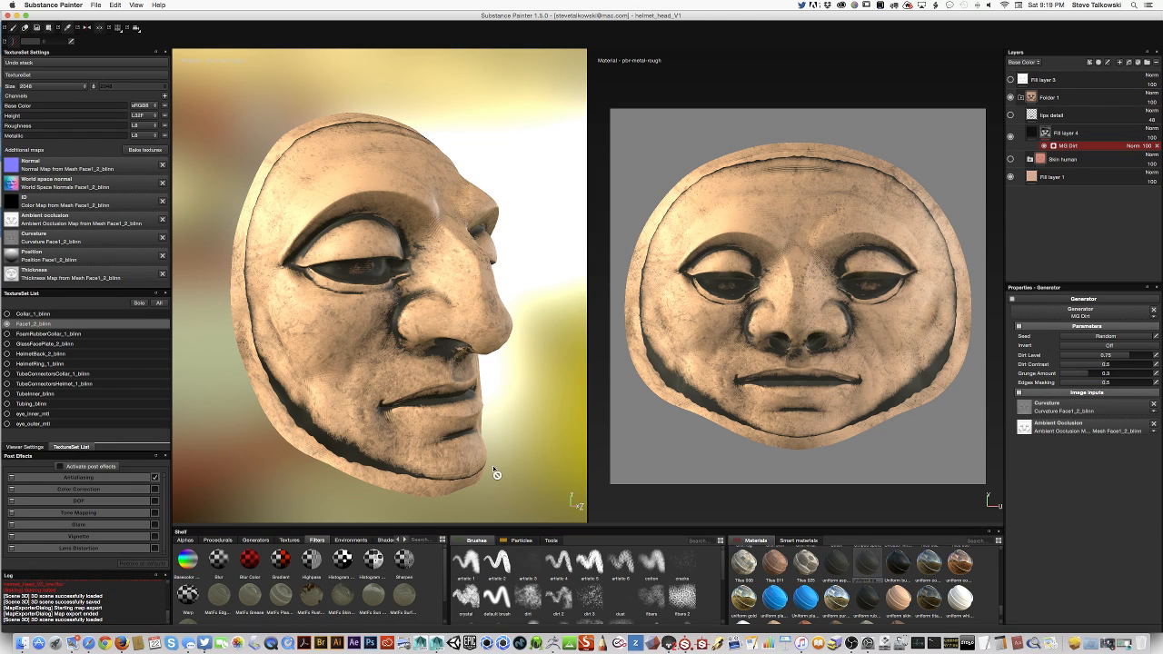
{"action": "left_click_drag", "start_coordinate": [506, 428], "coordinate": [484, 348], "text": "alt"}
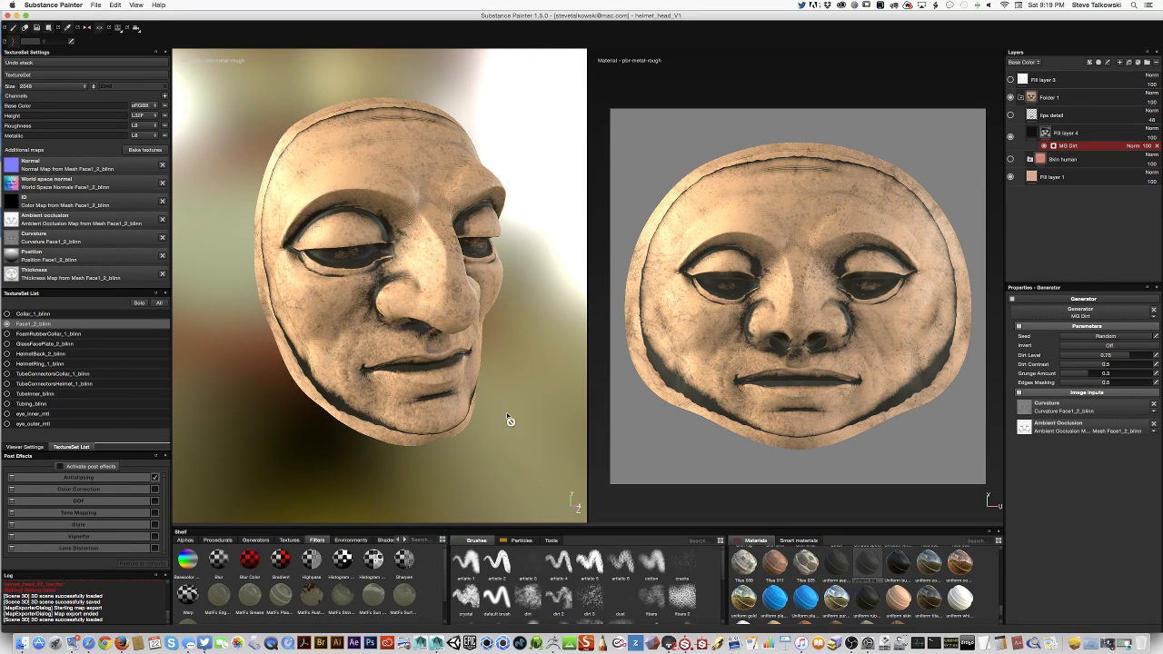
{"action": "mouse_move", "coordinate": [484, 434]}
{"action": "left_mouse_down", "text": "alt"}
{"action": "mouse_move", "coordinate": [535, 416]}
{"action": "mouse_move", "coordinate": [496, 446]}
{"action": "left_mouse_up", "text": "alt"}
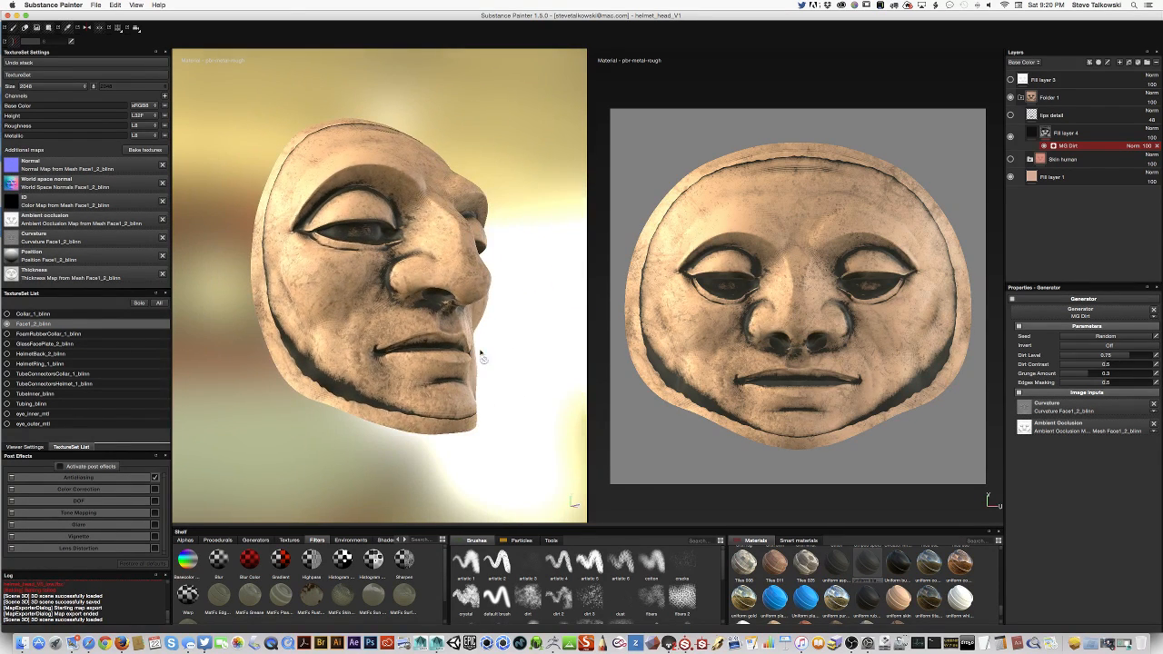
{"action": "left_click_drag", "start_coordinate": [481, 355], "coordinate": [465, 409], "text": "alt"}
{"action": "left_click_drag", "start_coordinate": [433, 468], "coordinate": [463, 394], "text": "alt"}
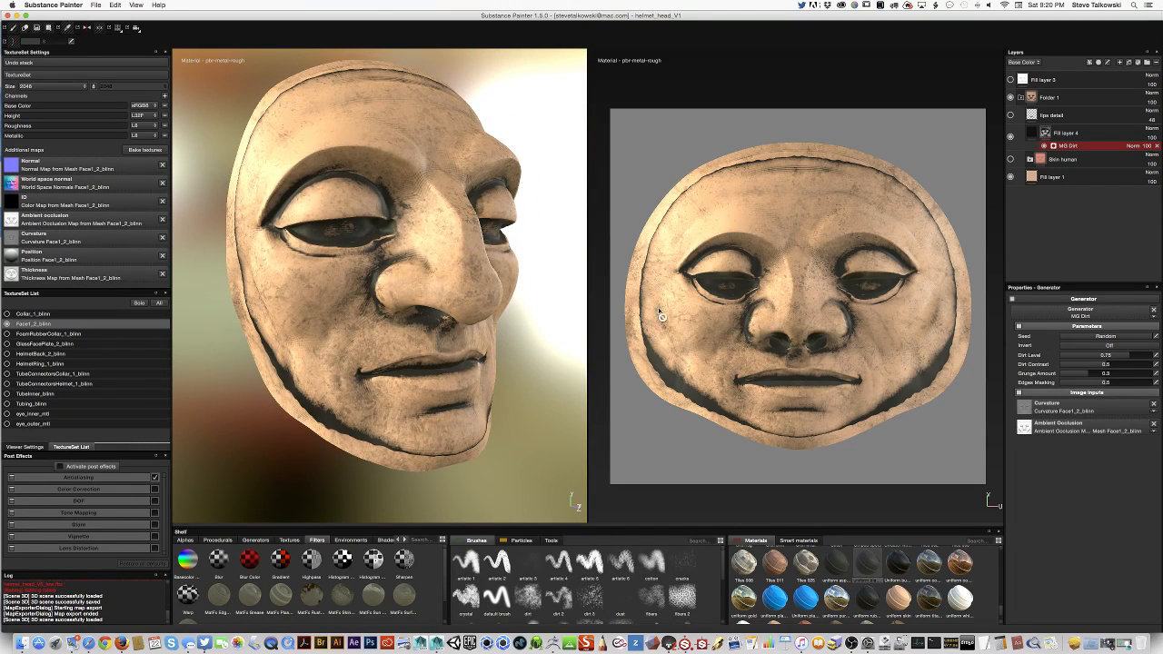
{"action": "right_click_drag", "start_coordinate": [722, 248], "coordinate": [726, 294], "text": "alt"}
{"action": "right_click_drag", "start_coordinate": [844, 284], "coordinate": [814, 283], "text": "alt"}
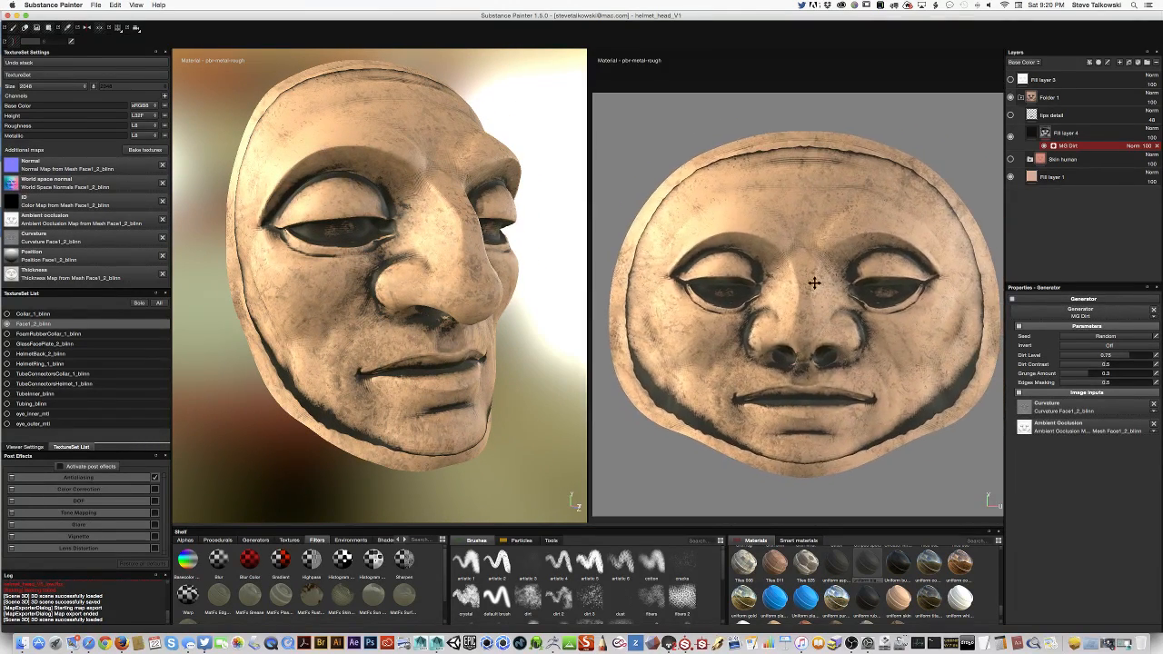
{"action": "middle_click_drag", "start_coordinate": [814, 283], "coordinate": [807, 276]}
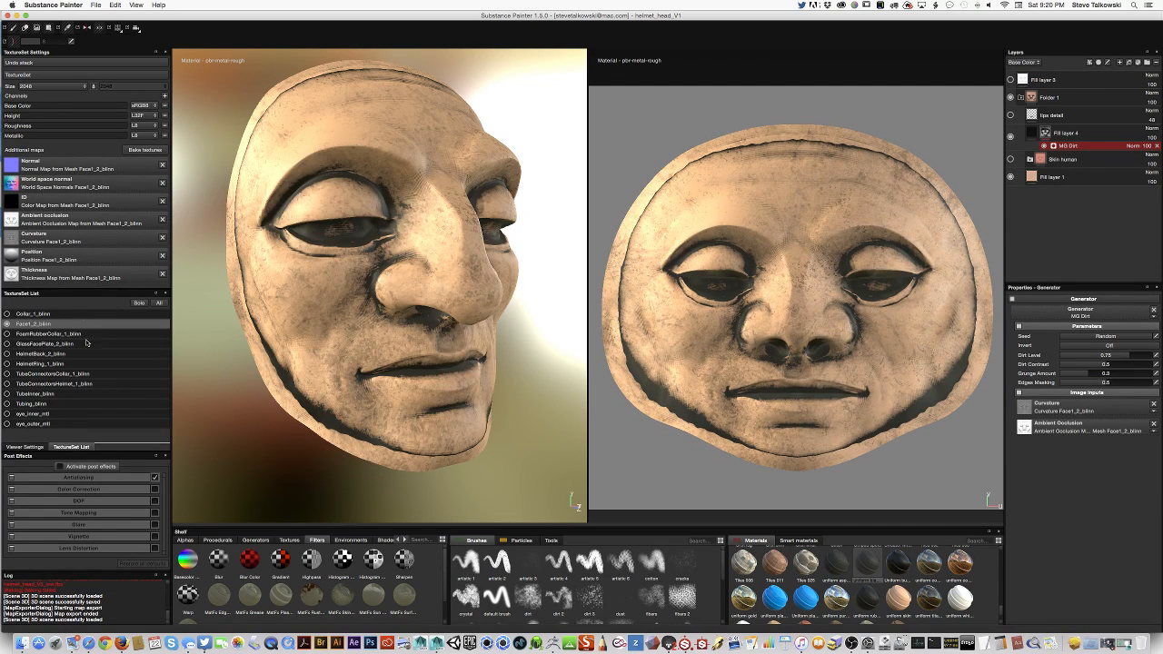
Change Fill layer 4's base color to a dark brown.
{"action": "left_click", "coordinate": [1032, 134]}
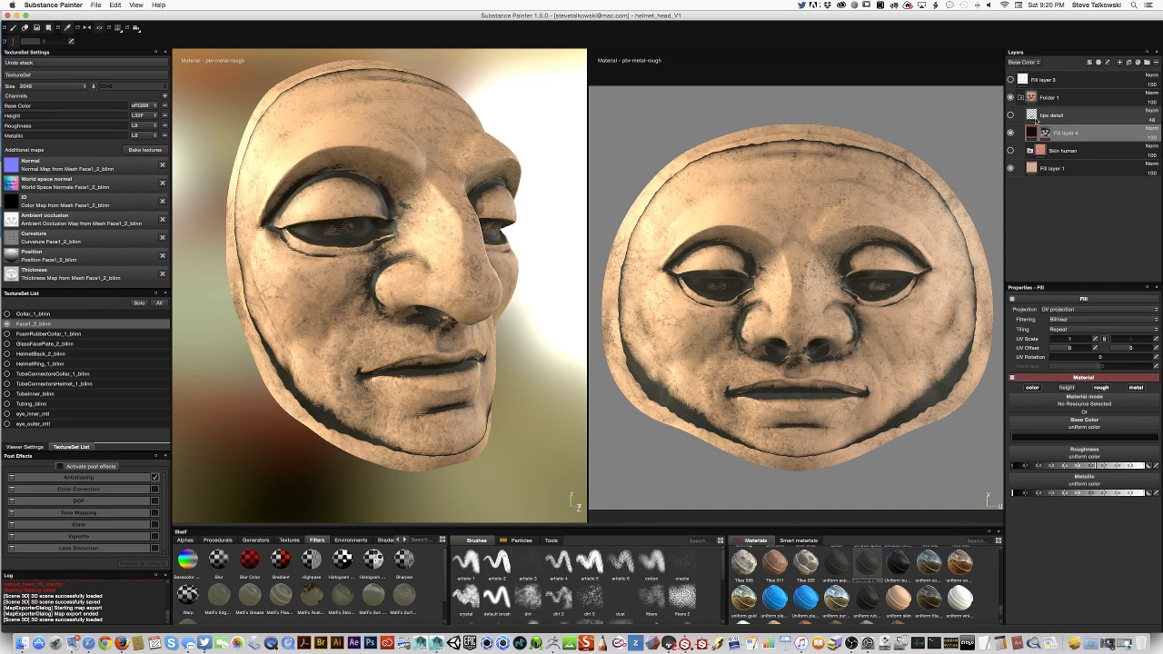
{"action": "left_click", "coordinate": [1099, 437]}
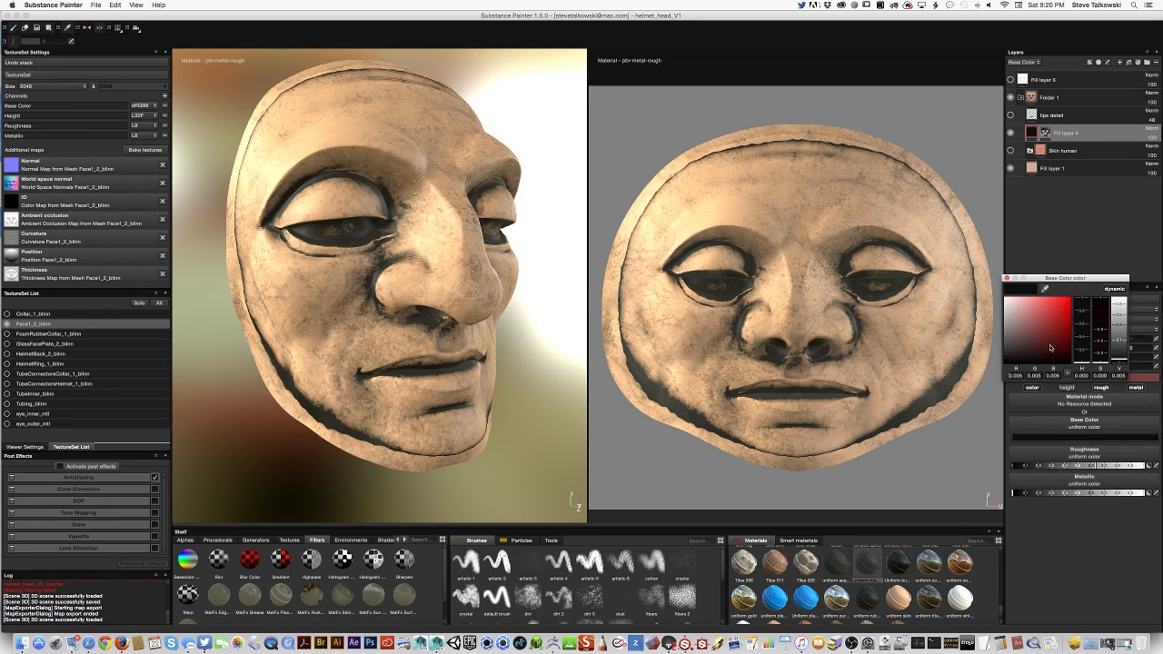
{"action": "left_click_drag", "start_coordinate": [1050, 348], "coordinate": [1086, 362]}
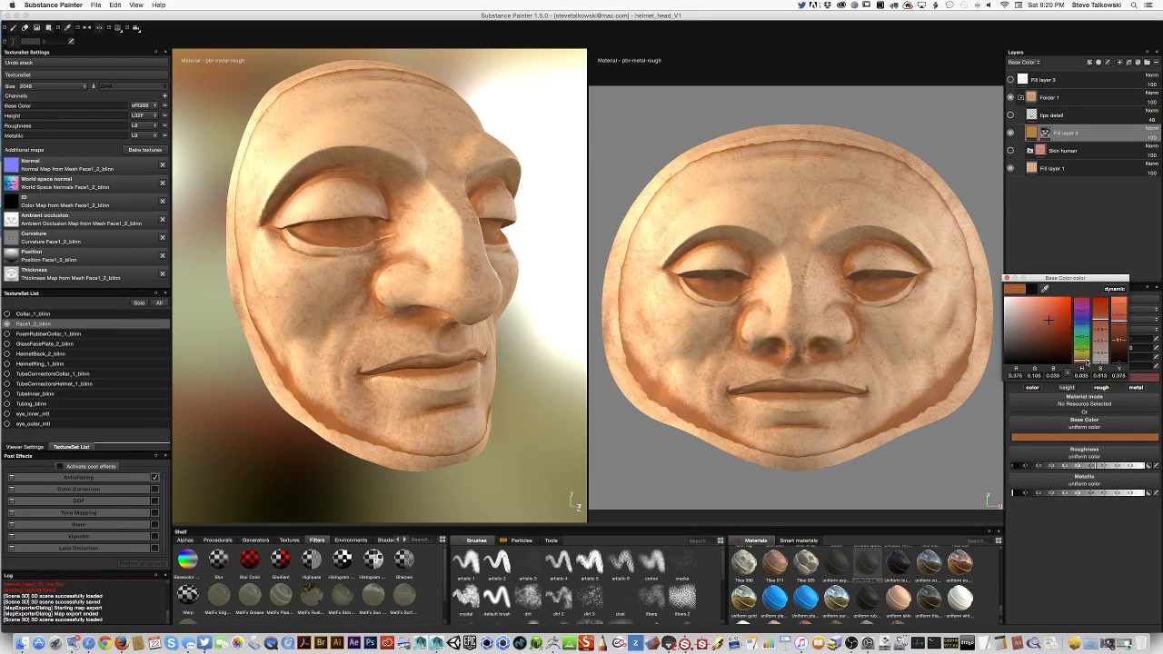
{"action": "left_click_drag", "start_coordinate": [1050, 325], "coordinate": [1060, 340]}
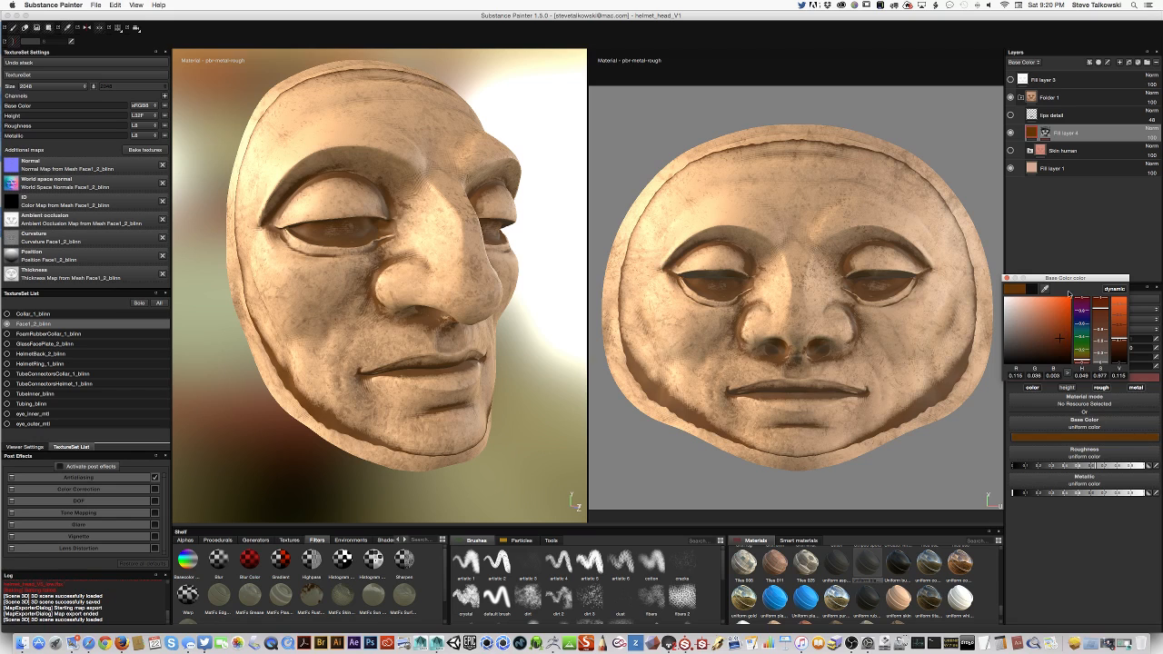
{"action": "left_click", "coordinate": [1006, 278]}
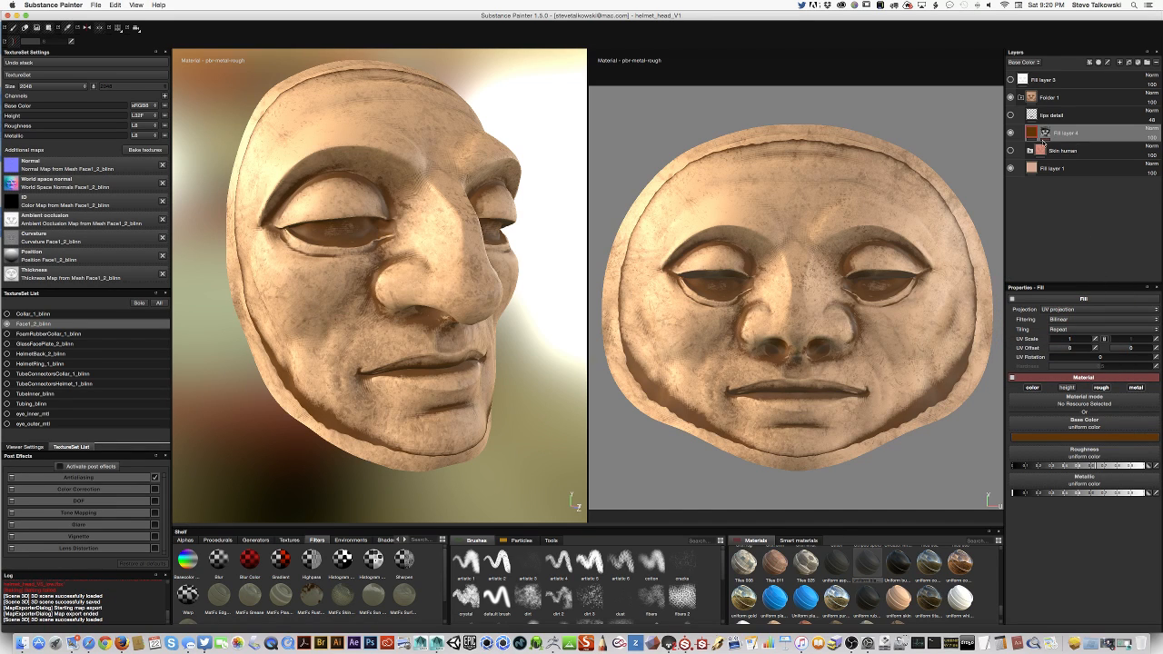
Try inverting the MG Dirt generator on Fill layer 4's mask, and turn Invert back off.
{"action": "left_click", "coordinate": [1044, 134]}
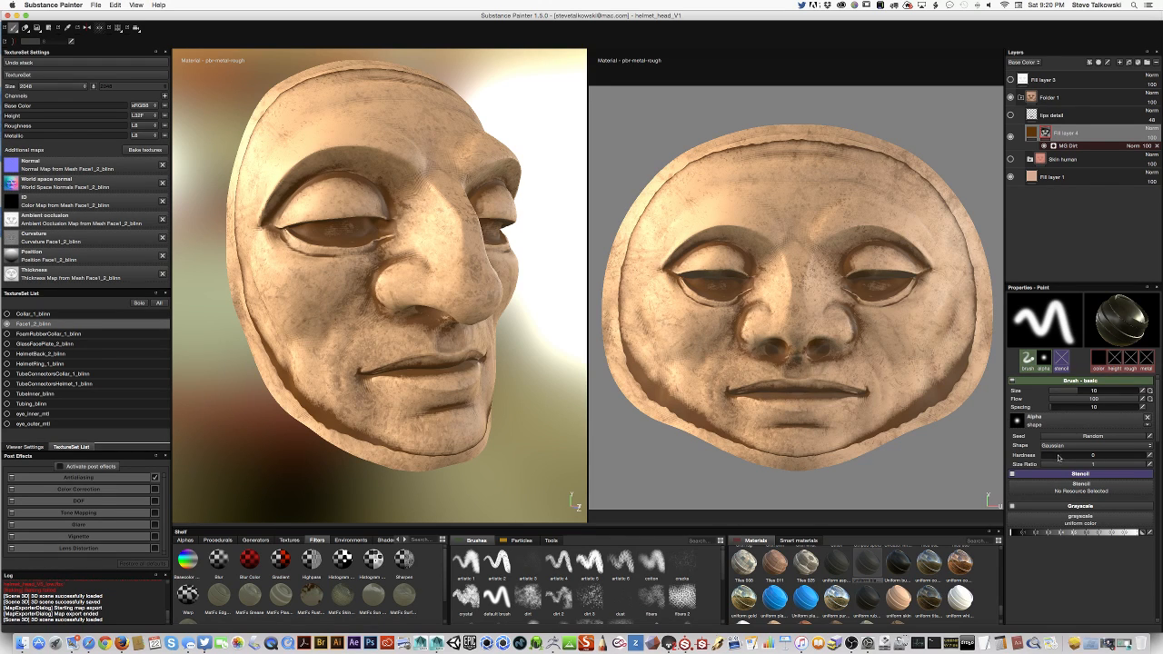
{"action": "left_click", "coordinate": [1070, 146]}
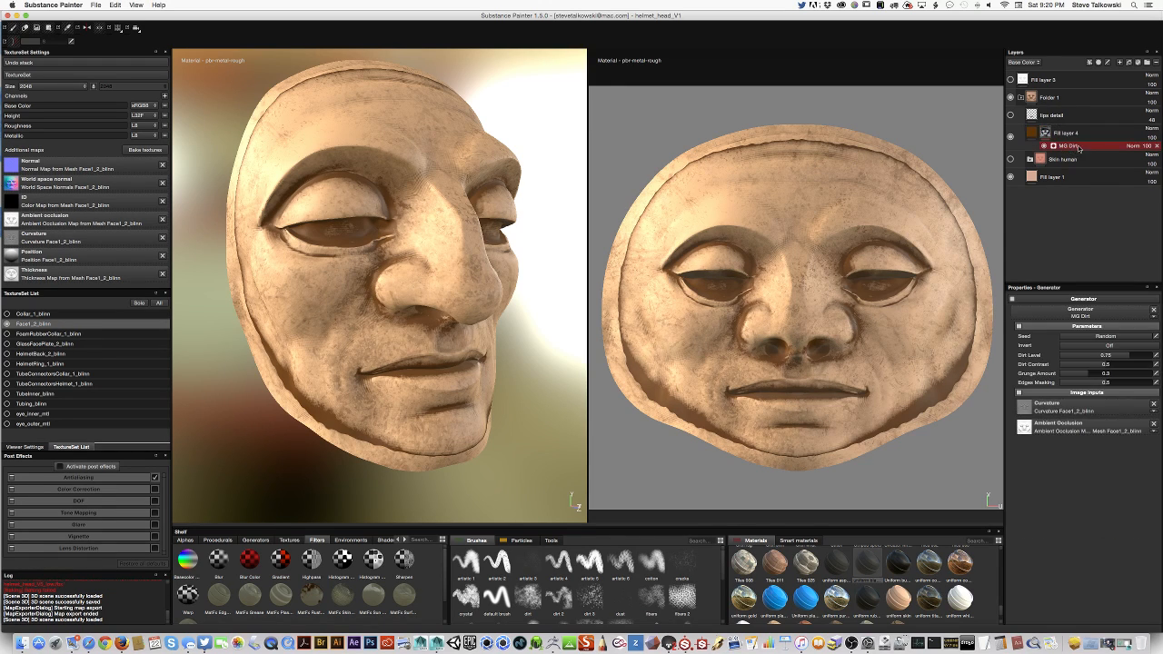
{"action": "left_click", "coordinate": [1088, 347]}
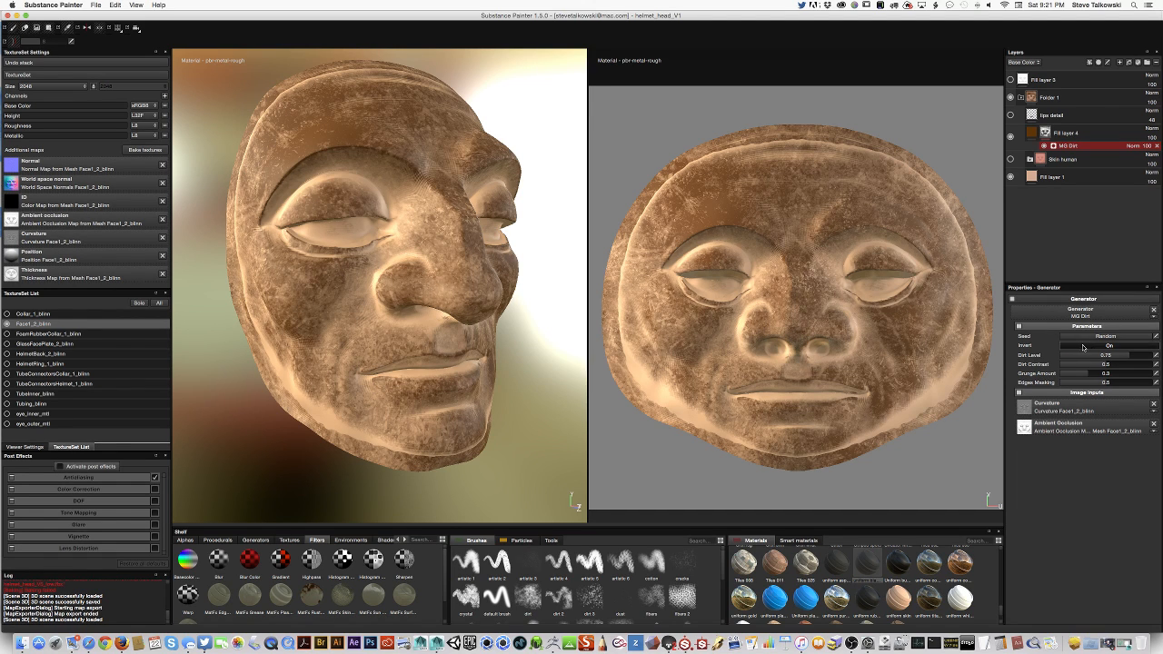
{"action": "left_click", "coordinate": [1082, 347]}
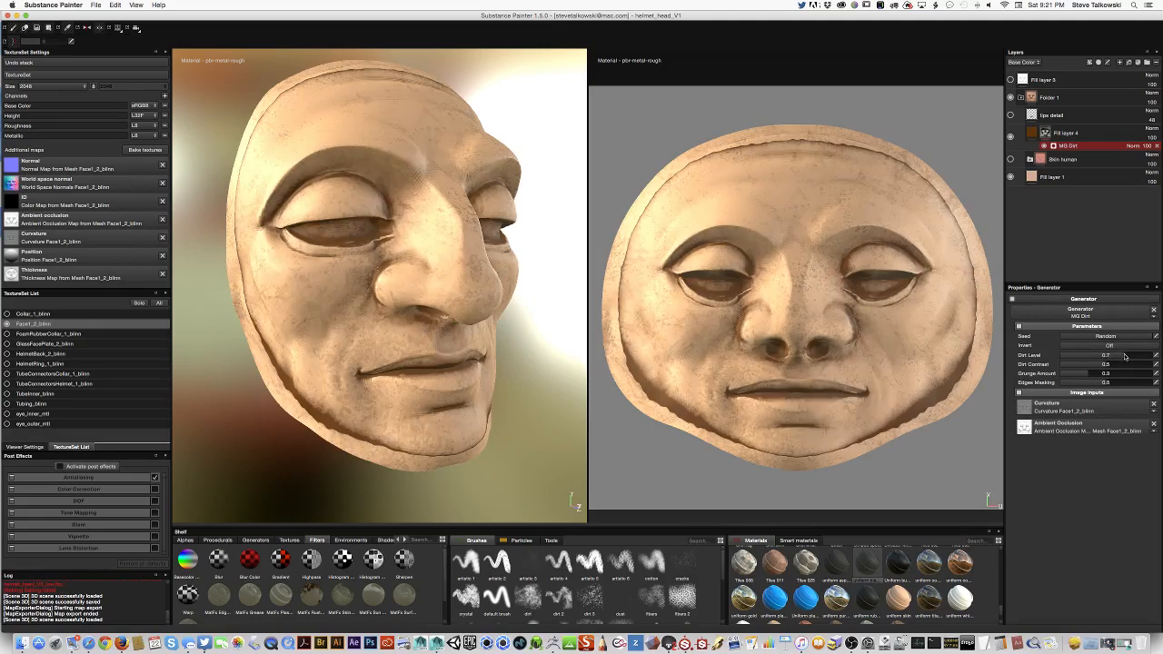
Set MG Dirt's Dirt Level to 0.81, Dirt Contrast to 0.32 and Grunge Amount to 0.3, and adjust Edges Masking.
{"action": "mouse_move", "coordinate": [1124, 357]}
{"action": "left_mouse_down"}
{"action": "mouse_move", "coordinate": [1076, 356]}
{"action": "mouse_move", "coordinate": [1149, 356]}
{"action": "mouse_move", "coordinate": [1131, 360]}
{"action": "left_mouse_up"}
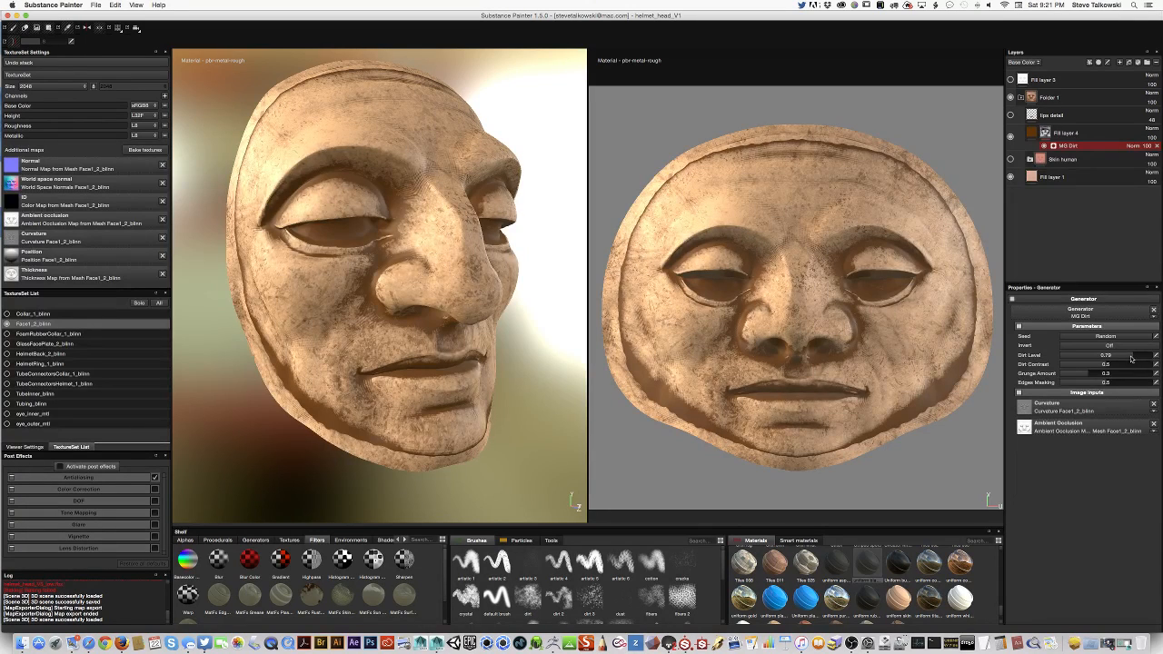
{"action": "left_click", "coordinate": [1085, 376]}
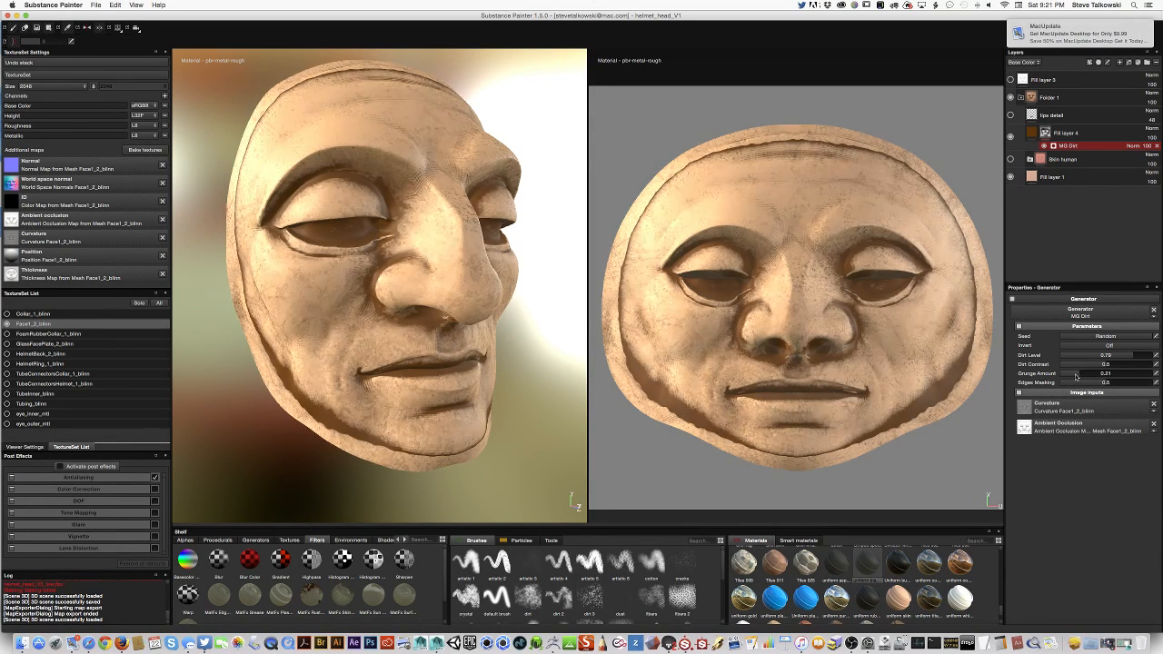
{"action": "mouse_move", "coordinate": [1091, 376]}
{"action": "left_mouse_down"}
{"action": "mouse_move", "coordinate": [1122, 376]}
{"action": "mouse_move", "coordinate": [1058, 376]}
{"action": "mouse_move", "coordinate": [1121, 374]}
{"action": "mouse_move", "coordinate": [1083, 376]}
{"action": "left_mouse_up"}
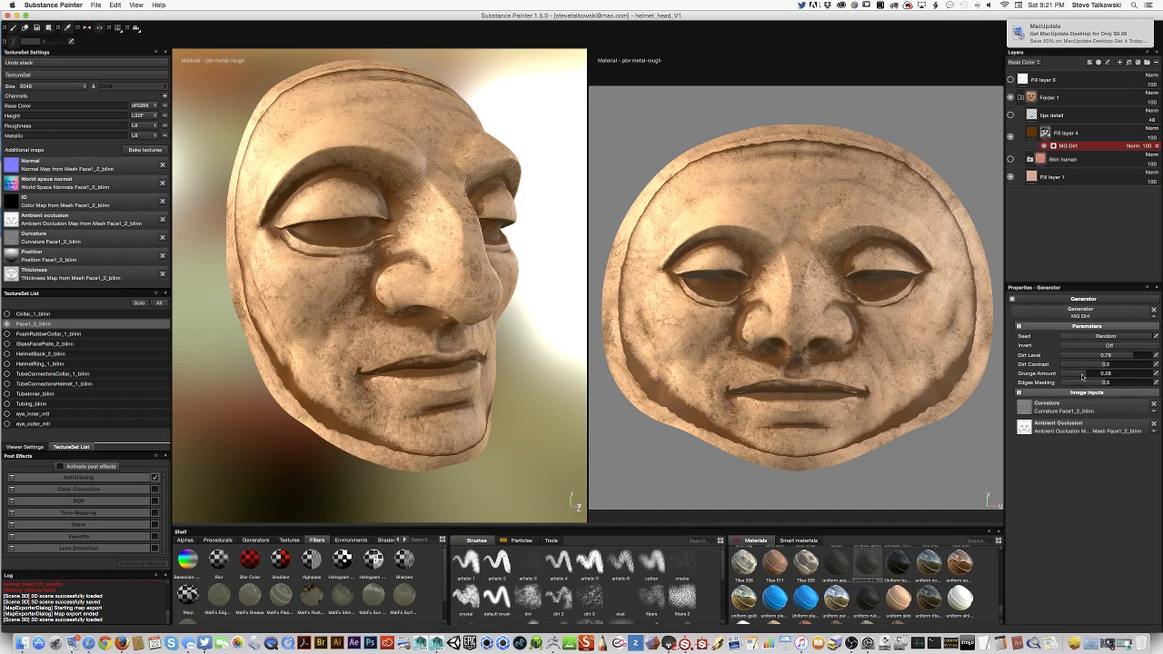
{"action": "left_click_drag", "start_coordinate": [1082, 376], "coordinate": [1136, 360]}
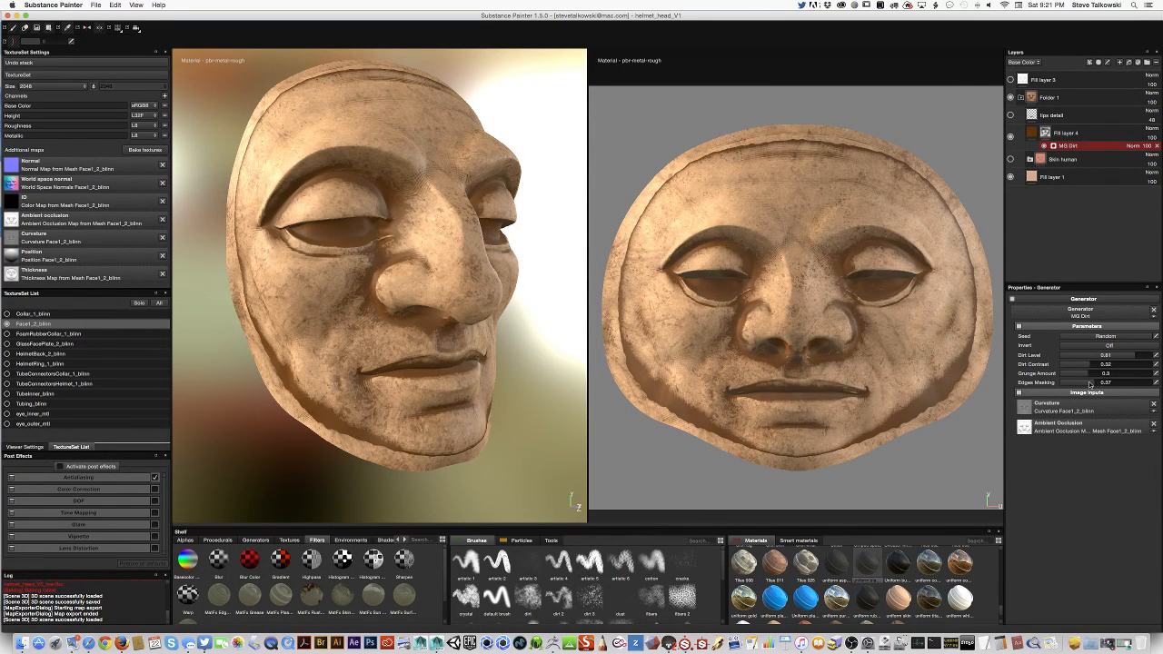
{"action": "left_click_drag", "start_coordinate": [1079, 382], "coordinate": [1104, 374]}
Replace the MG Dirt generator on Fill layer 4's mask with MG Metal Edge Wear and turn Invert on.
{"action": "left_click", "coordinate": [1104, 314]}
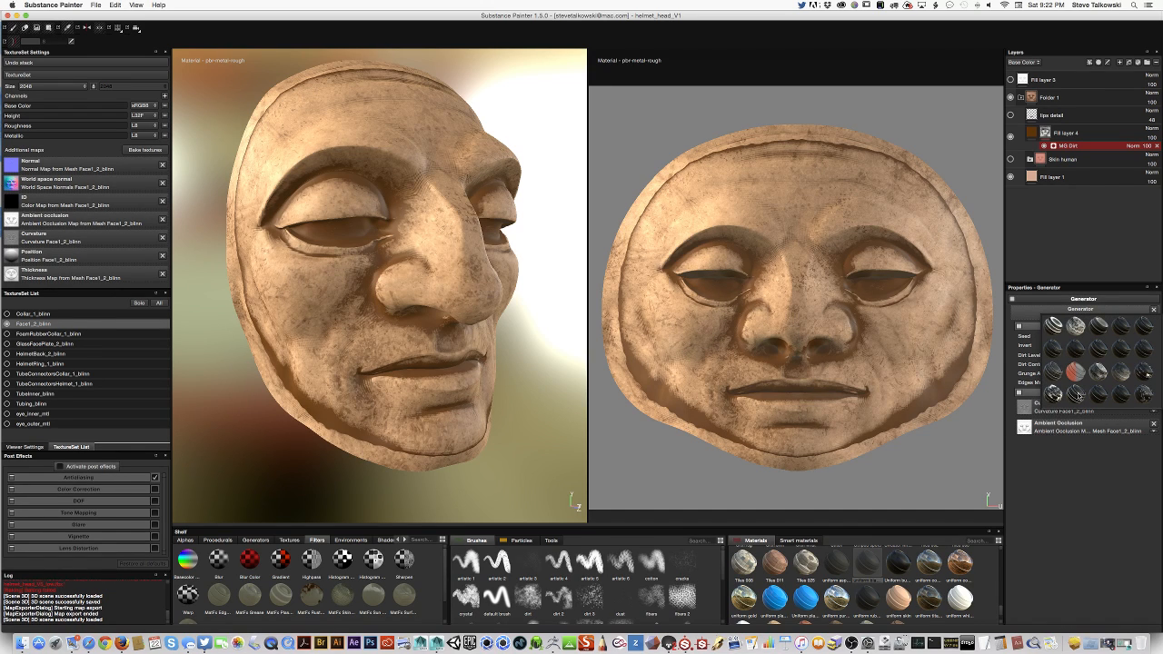
{"action": "mouse_move", "coordinate": [1078, 397]}
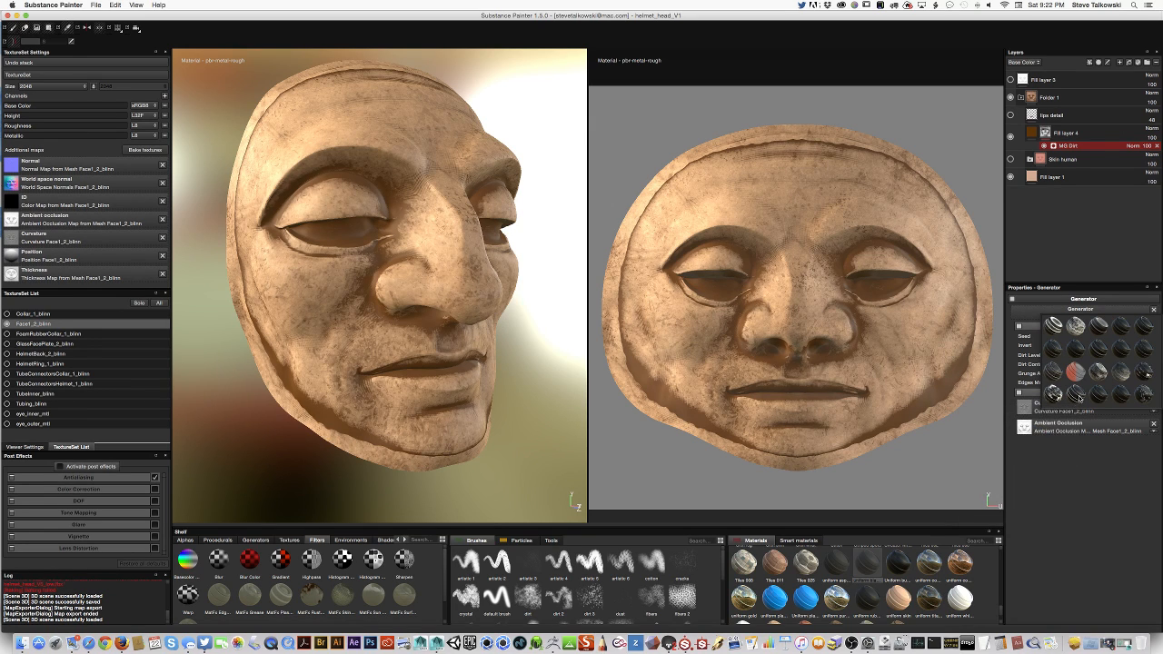
{"action": "left_click", "coordinate": [1076, 395]}
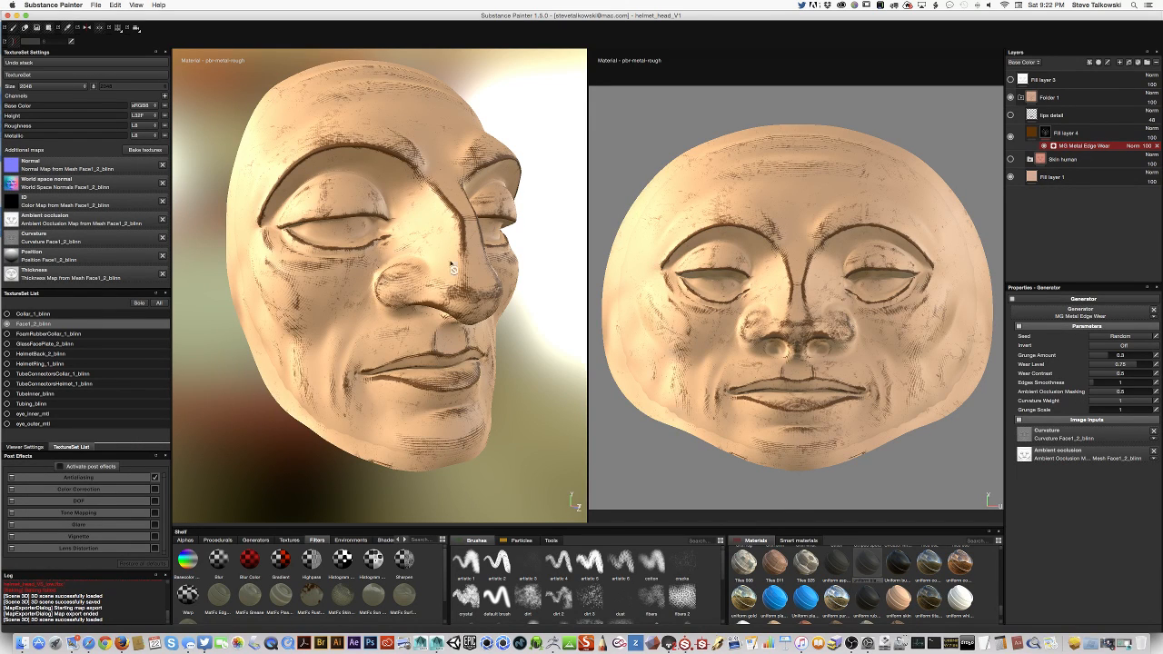
{"action": "left_click_drag", "start_coordinate": [419, 323], "coordinate": [470, 250], "text": "alt"}
{"action": "left_click_drag", "start_coordinate": [469, 347], "coordinate": [466, 322], "text": "alt"}
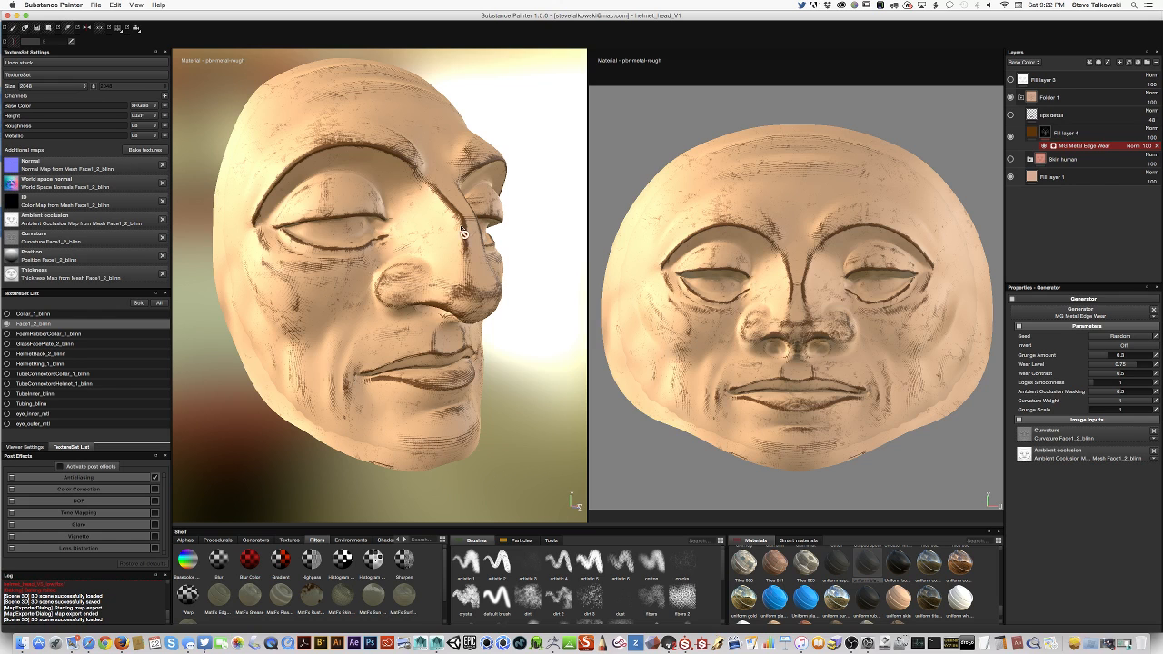
{"action": "left_click", "coordinate": [1120, 348]}
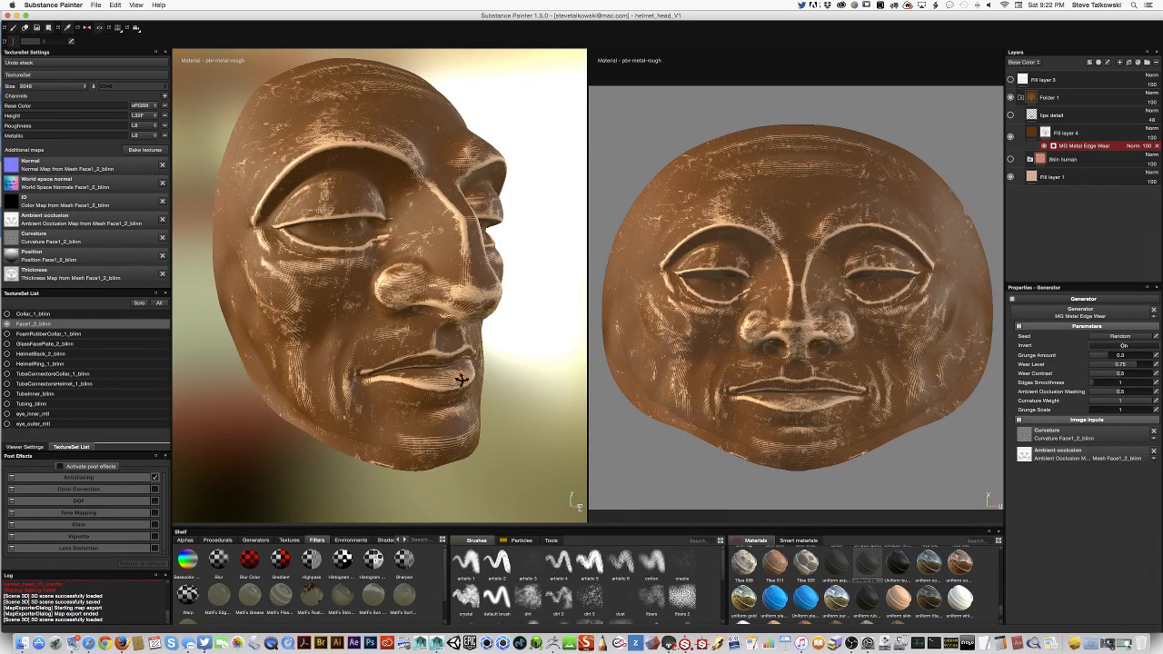
Examine the inverted edge wear on the cheek, nose and lips up close and from several angles.
{"action": "left_click_drag", "start_coordinate": [462, 380], "coordinate": [453, 281], "text": "alt"}
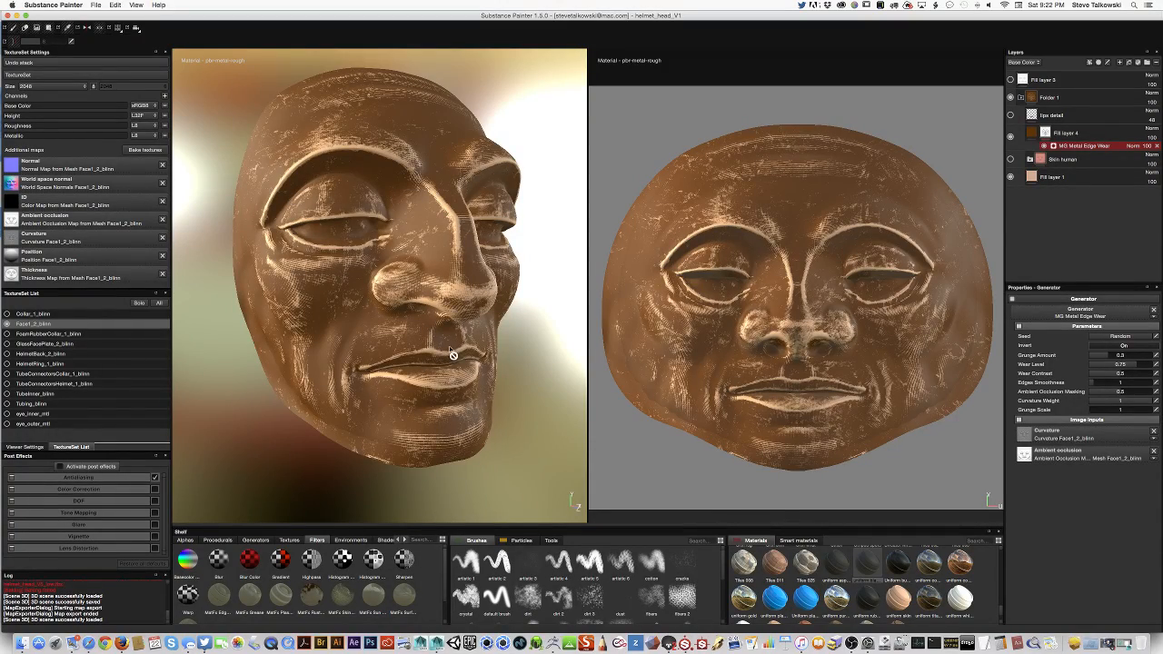
{"action": "left_click_drag", "start_coordinate": [454, 354], "coordinate": [512, 335], "text": "alt"}
{"action": "right_click_drag", "start_coordinate": [511, 336], "coordinate": [500, 332], "text": "shift"}
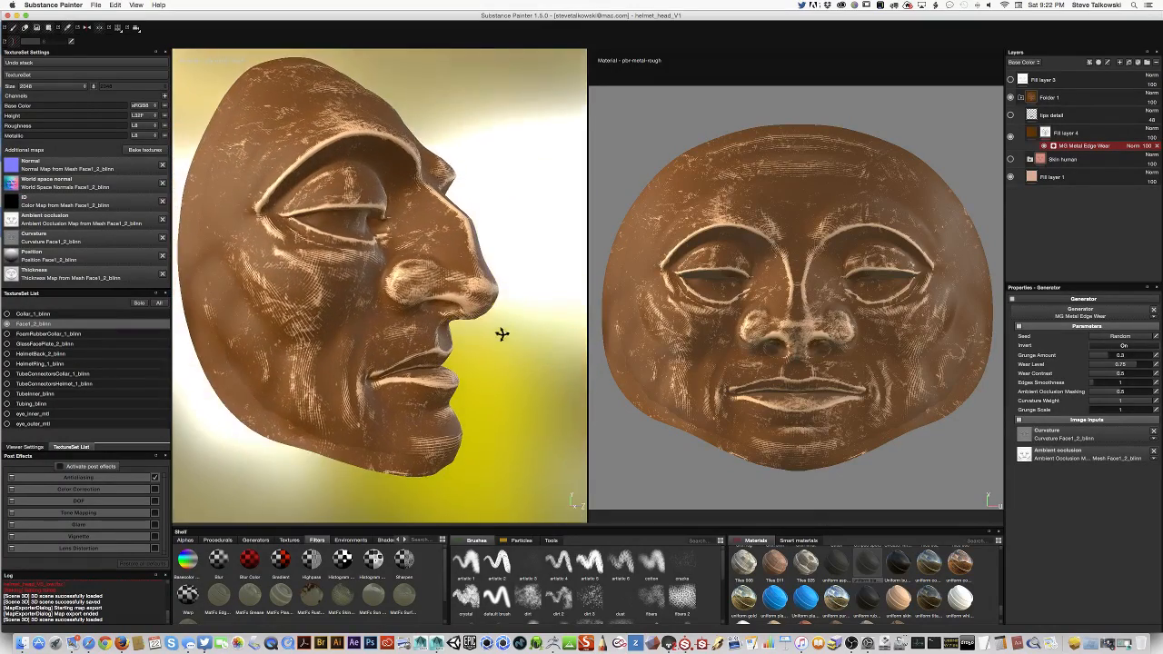
{"action": "right_click_drag", "start_coordinate": [342, 413], "coordinate": [366, 495], "text": "alt"}
{"action": "middle_click_drag", "start_coordinate": [378, 370], "coordinate": [395, 361], "text": "alt"}
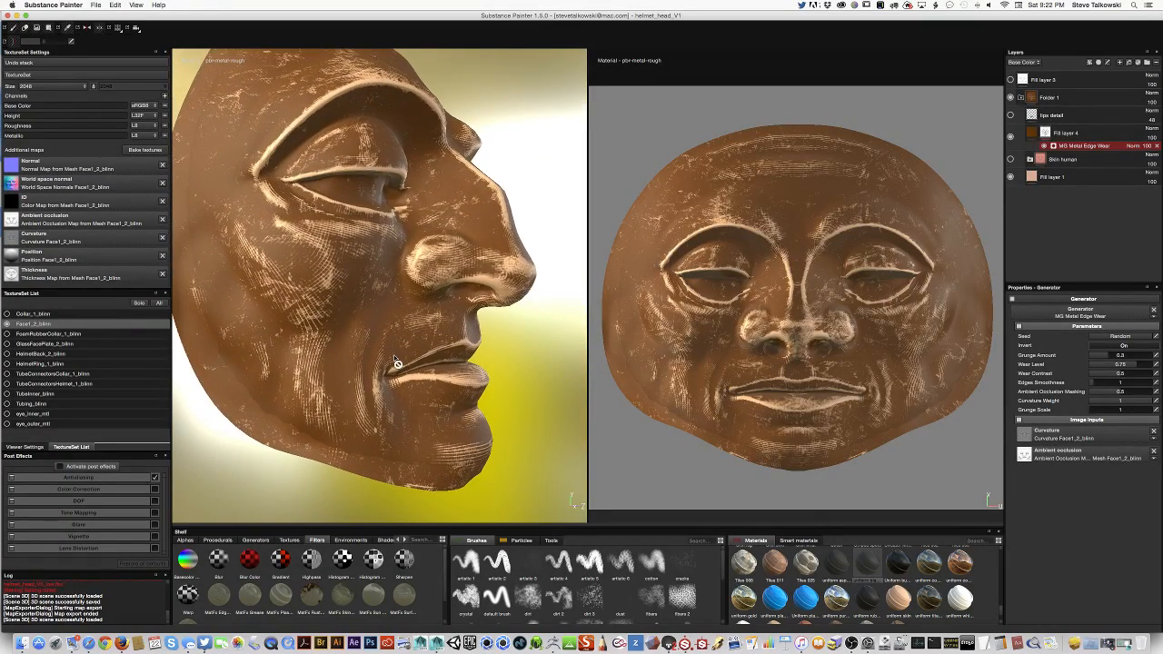
{"action": "left_click_drag", "start_coordinate": [396, 361], "coordinate": [370, 360], "text": "alt"}
{"action": "right_click_drag", "start_coordinate": [371, 360], "coordinate": [580, 336], "text": "alt"}
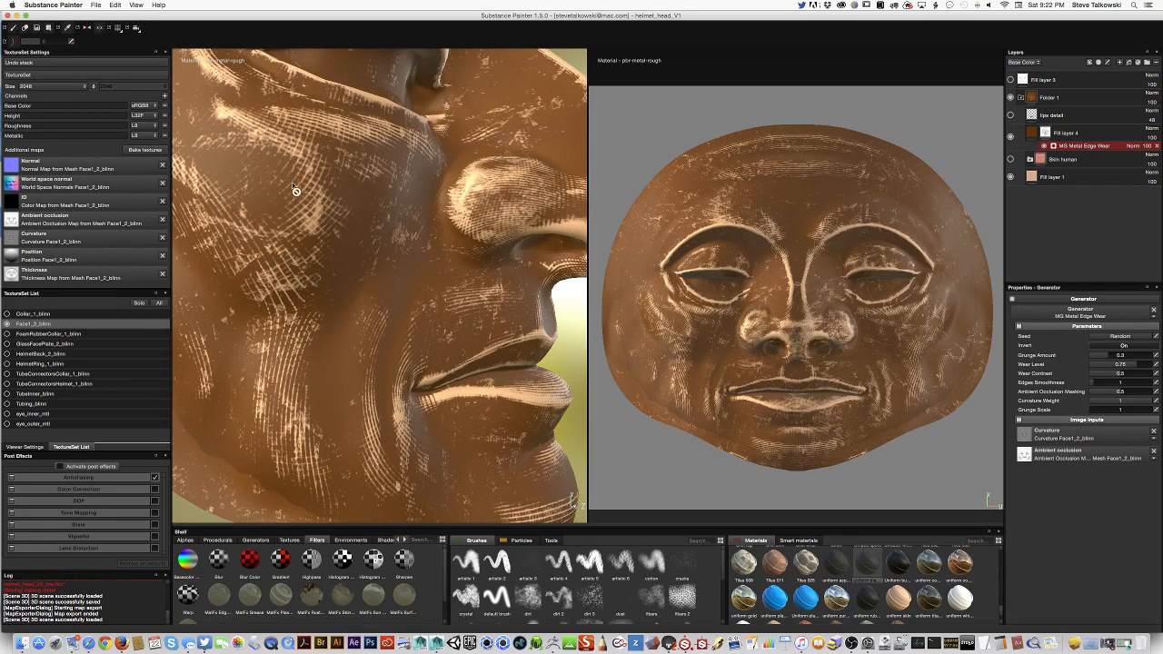
{"action": "right_click_drag", "start_coordinate": [439, 286], "coordinate": [232, 347], "text": "alt"}
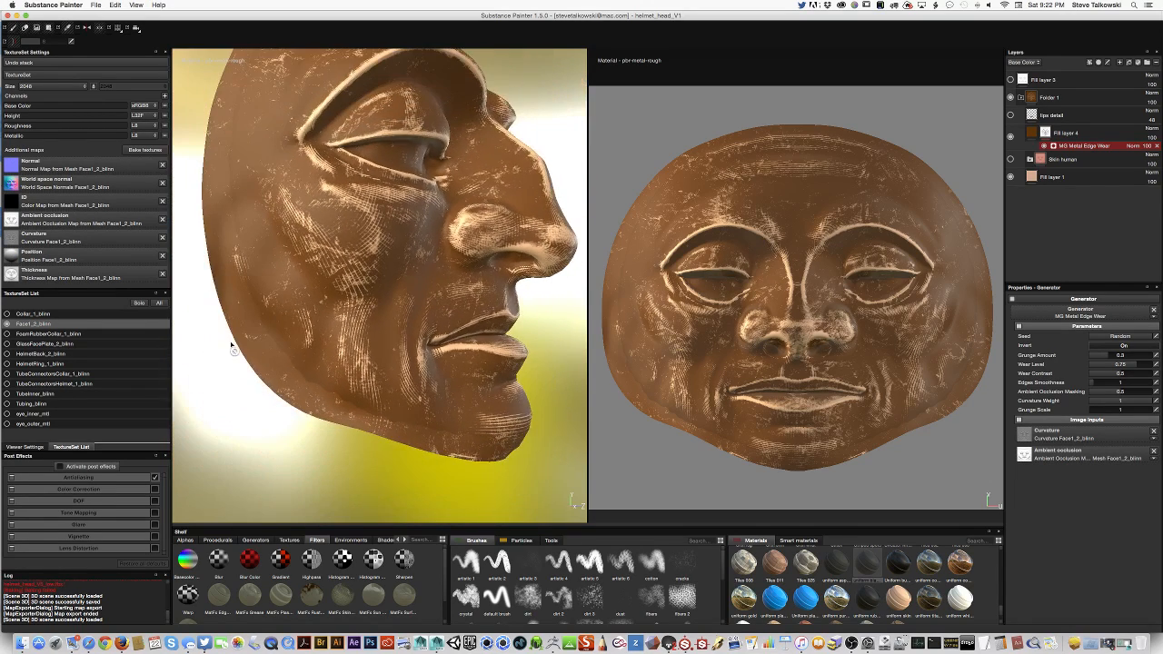
{"action": "left_click_drag", "start_coordinate": [232, 347], "coordinate": [452, 304], "text": "alt"}
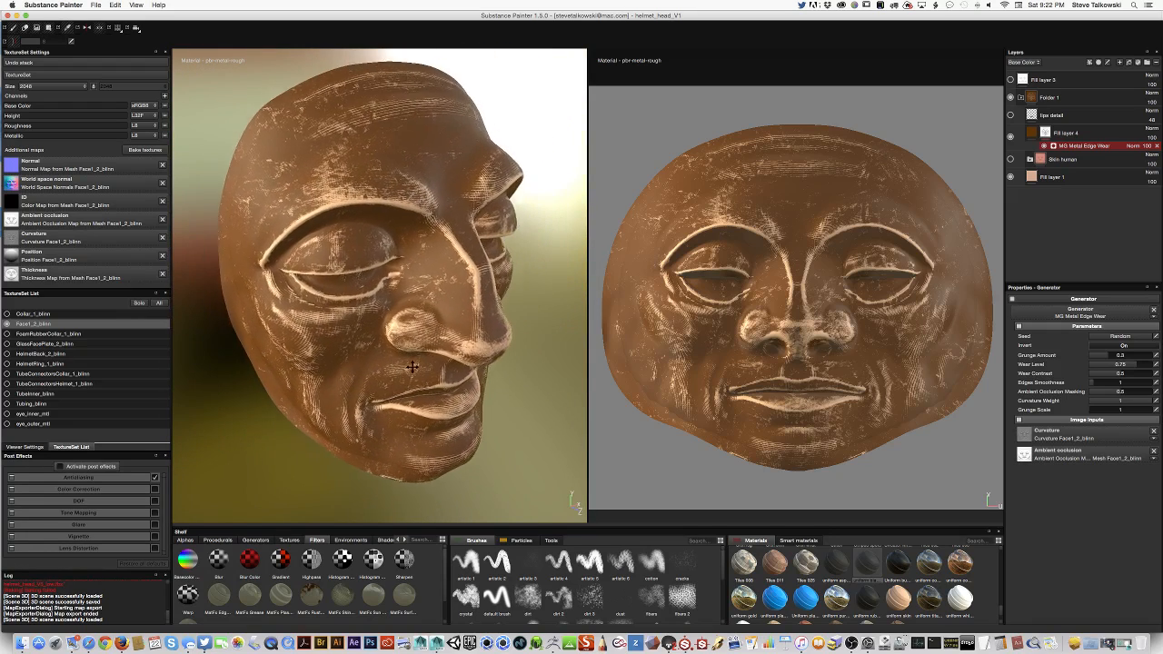
{"action": "right_click_drag", "start_coordinate": [439, 317], "coordinate": [338, 356], "text": "alt"}
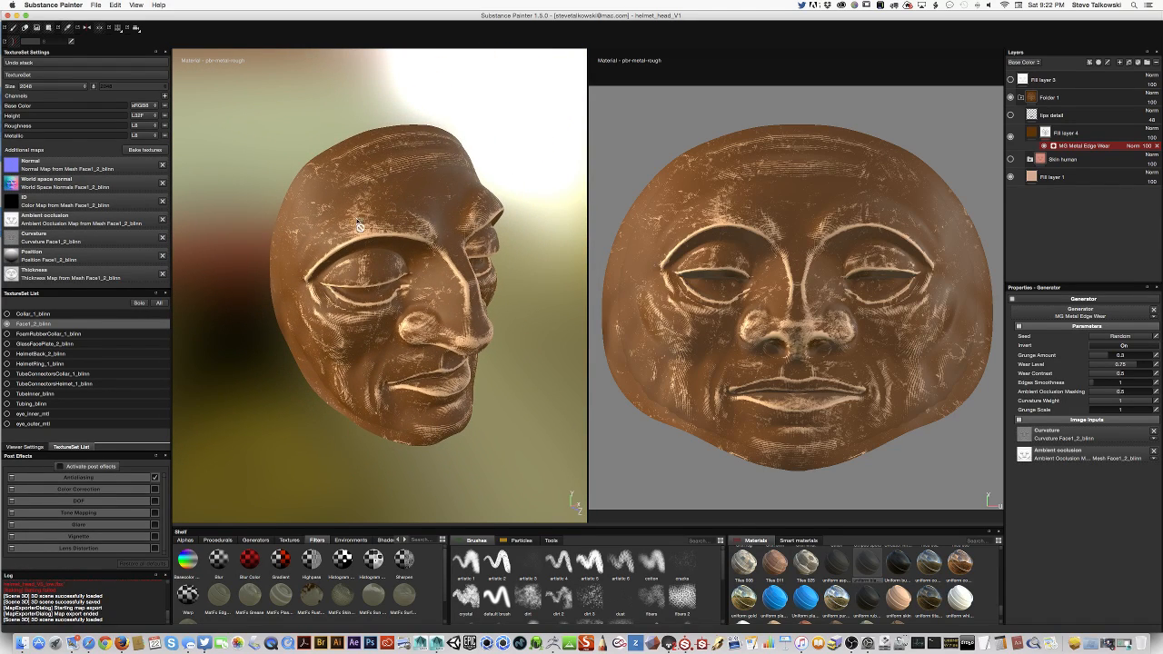
Inspect the edge wear around the eye, nose tip and jaw in the 3D view, close up and at a distance.
{"action": "right_click_drag", "start_coordinate": [359, 226], "coordinate": [340, 348], "text": "alt"}
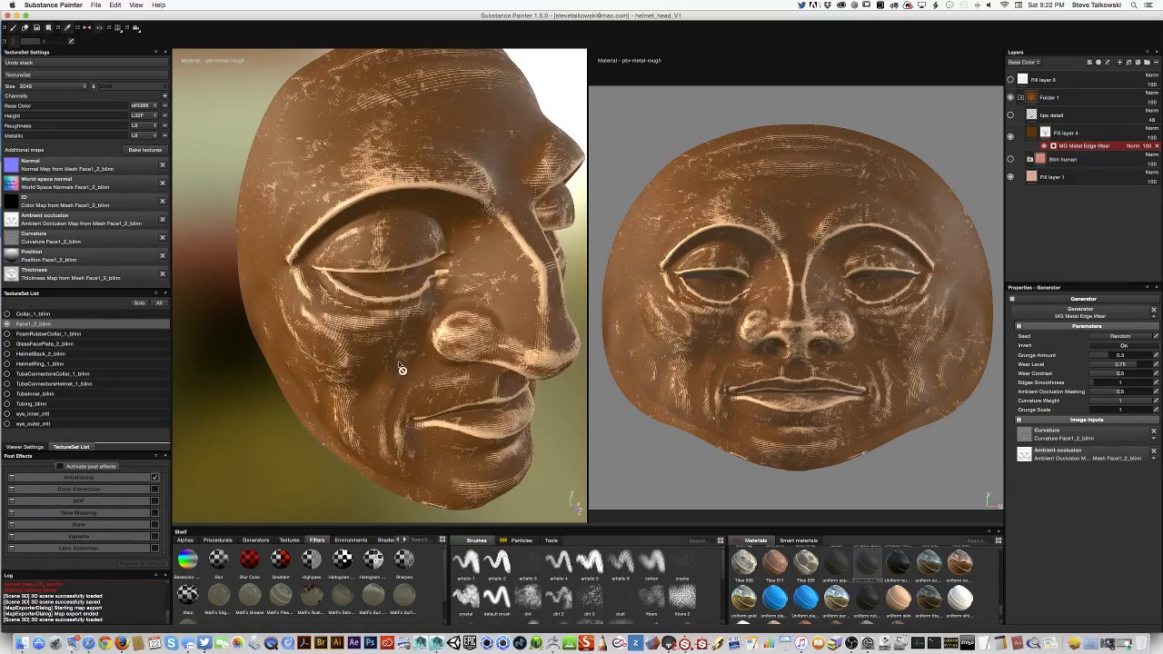
{"action": "left_click_drag", "start_coordinate": [502, 385], "coordinate": [459, 386], "text": "alt"}
{"action": "right_click_drag", "start_coordinate": [458, 386], "coordinate": [463, 458], "text": "alt"}
{"action": "left_click_drag", "start_coordinate": [546, 382], "coordinate": [314, 419], "text": "alt"}
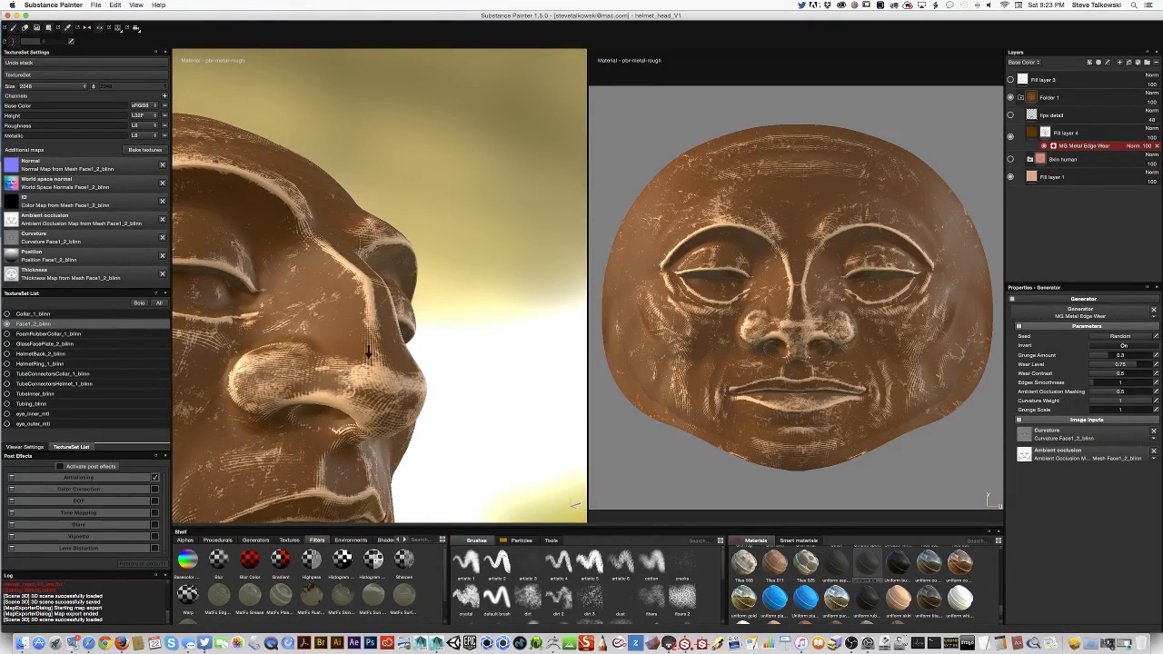
{"action": "left_click_drag", "start_coordinate": [369, 352], "coordinate": [460, 358], "text": "alt"}
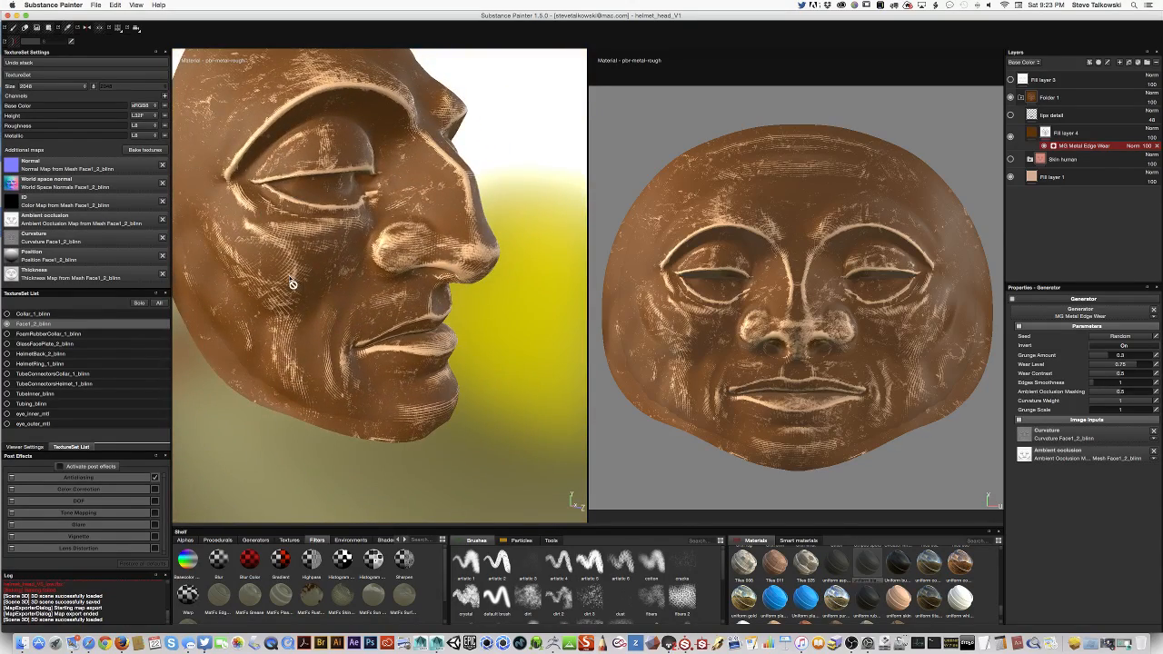
{"action": "left_click_drag", "start_coordinate": [292, 284], "coordinate": [398, 346], "text": "alt"}
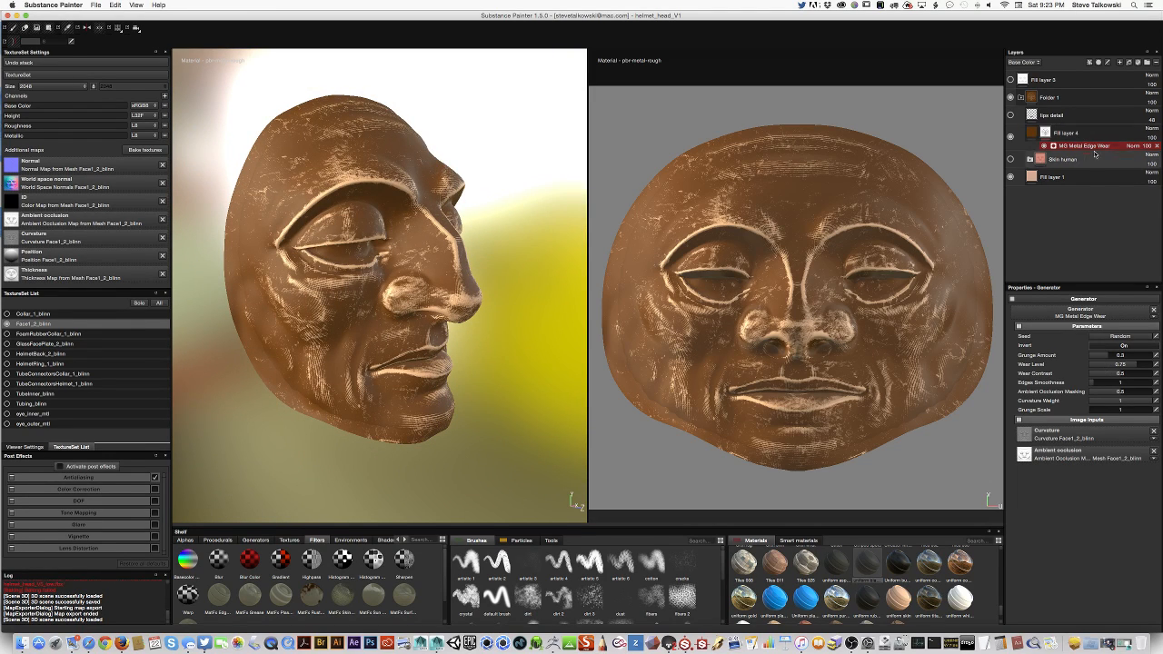
Replace the MG Metal Edge Wear generator on Fill layer 4's mask with MG Dirt.
{"action": "left_click", "coordinate": [1106, 316]}
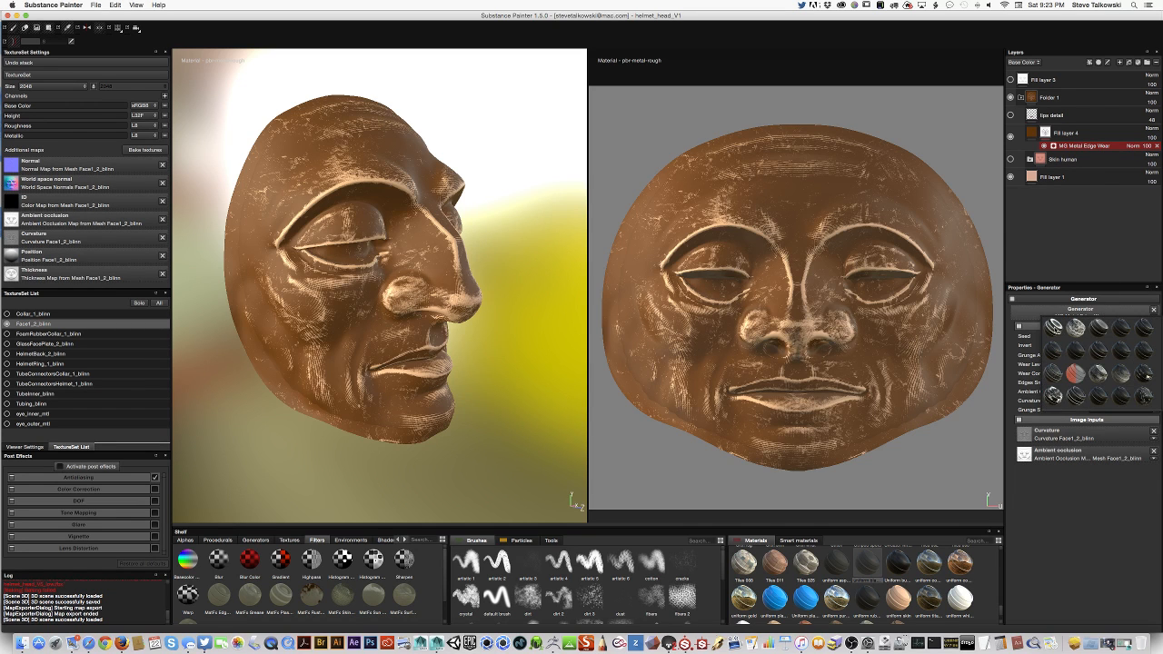
{"action": "left_click", "coordinate": [1053, 329]}
{"action": "left_click_drag", "start_coordinate": [509, 400], "coordinate": [369, 439], "text": "alt"}
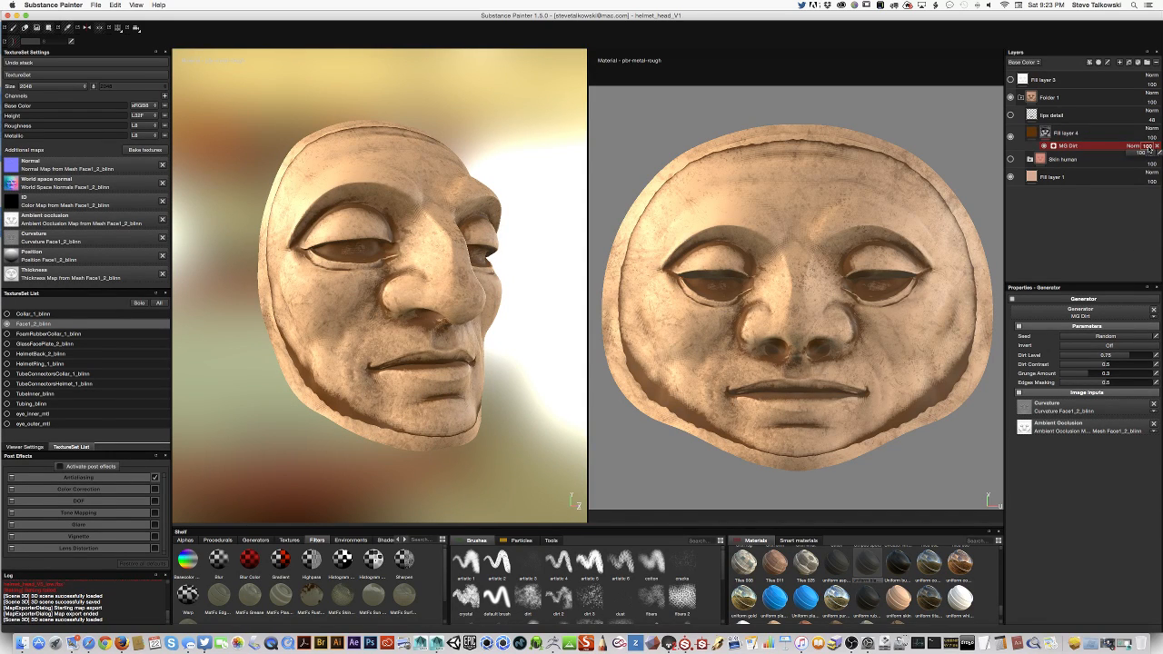
Try a lower opacity and the Multiply, Overlay and Disable blend modes on the MG Dirt effect, and restore Normal at 100.
{"action": "left_click_drag", "start_coordinate": [1147, 155], "coordinate": [1152, 158]}
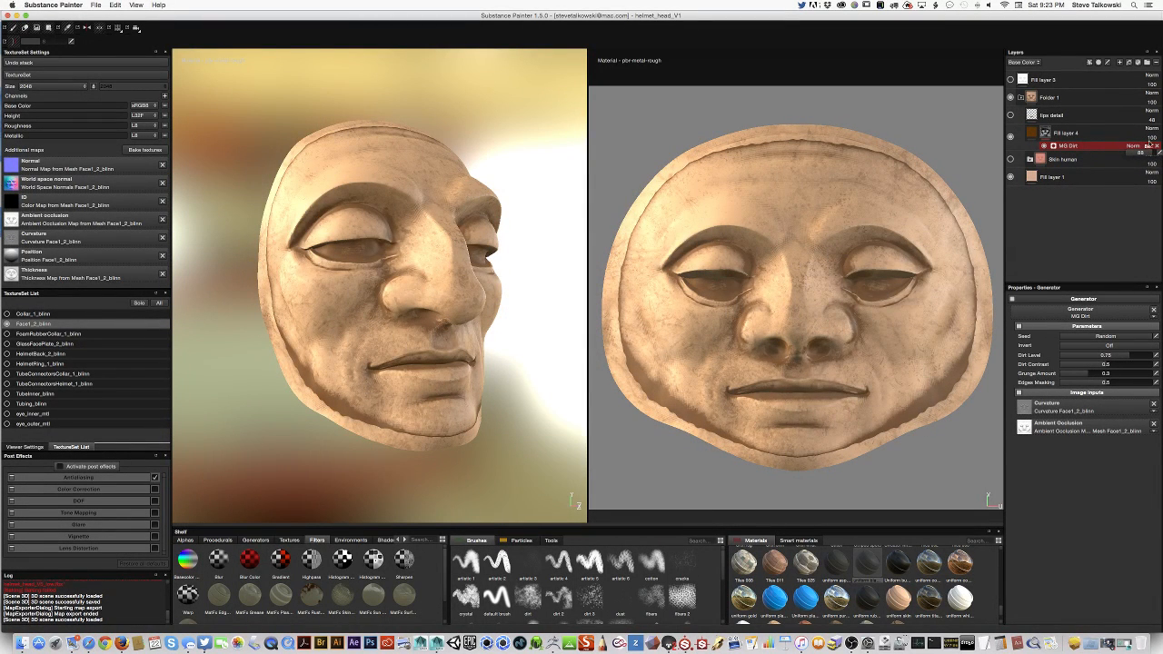
{"action": "left_click", "coordinate": [1133, 146]}
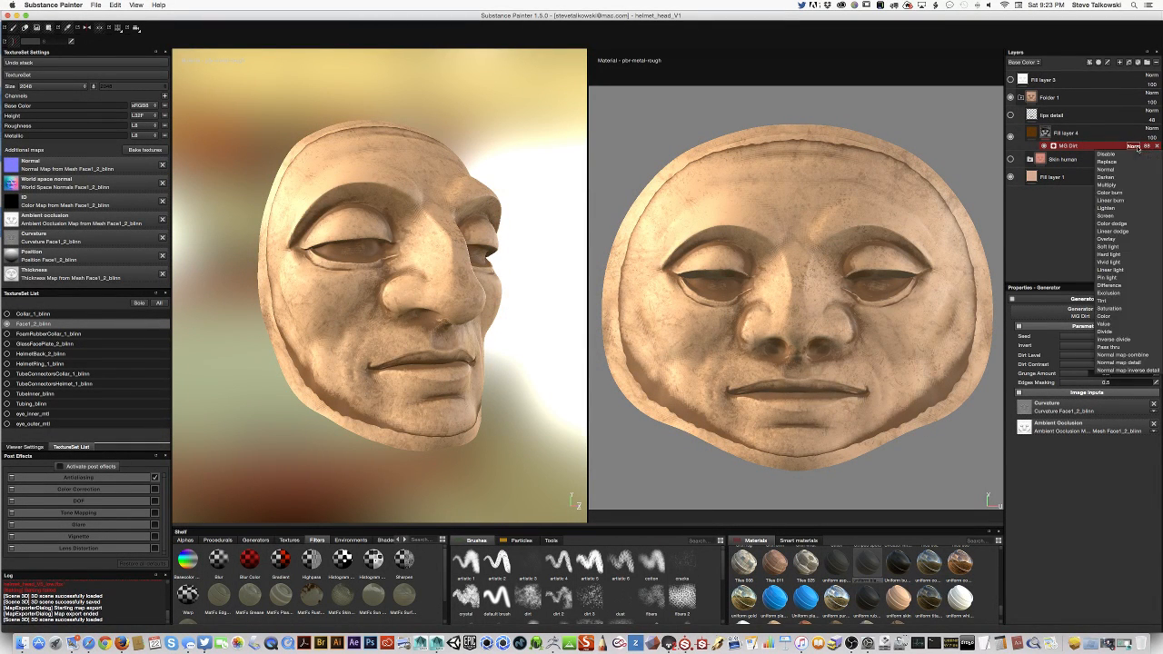
{"action": "left_click", "coordinate": [1117, 185]}
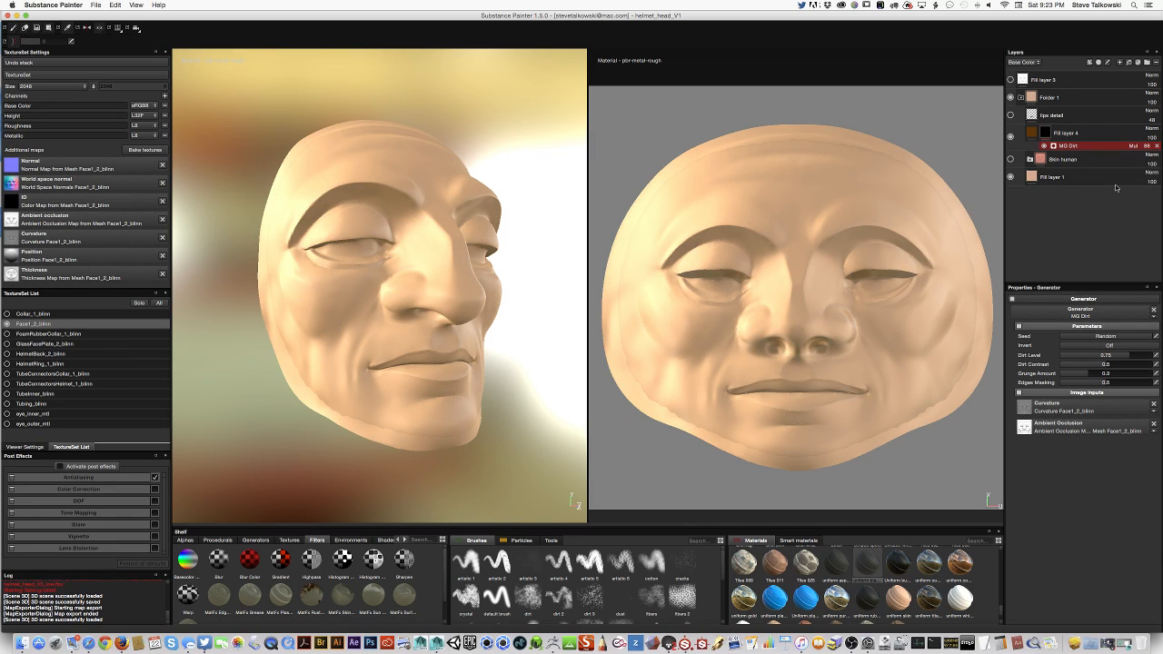
{"action": "left_click", "coordinate": [1132, 147]}
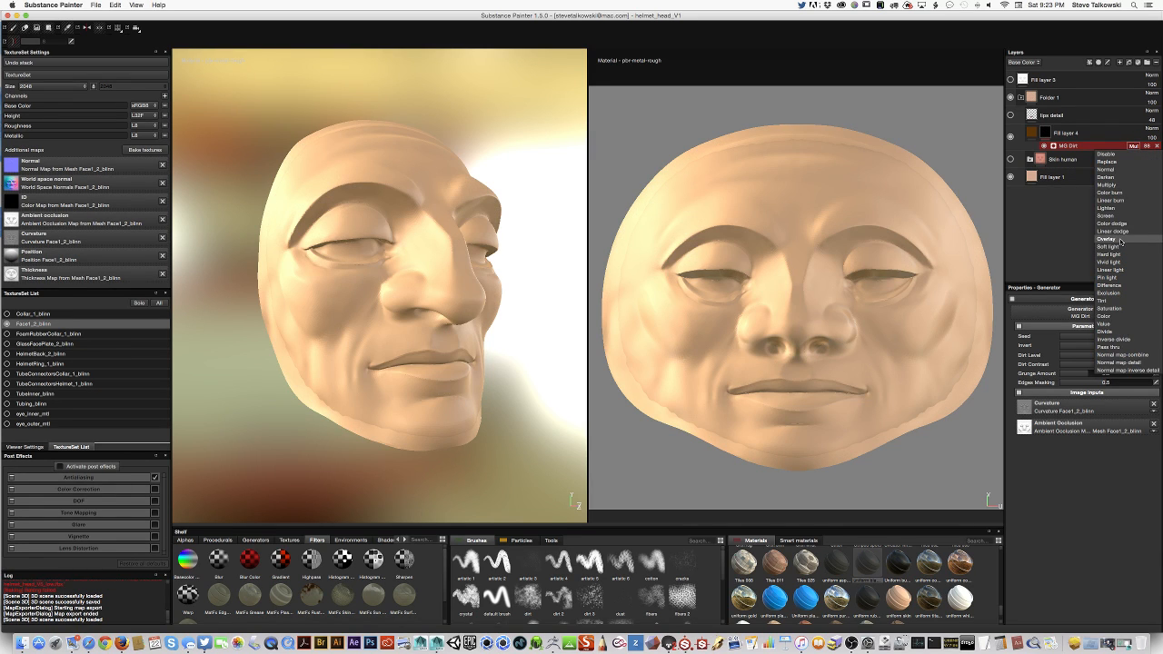
{"action": "left_click", "coordinate": [1121, 239]}
{"action": "left_click", "coordinate": [1132, 145]}
{"action": "left_click", "coordinate": [1125, 156]}
{"action": "left_click", "coordinate": [1132, 146]}
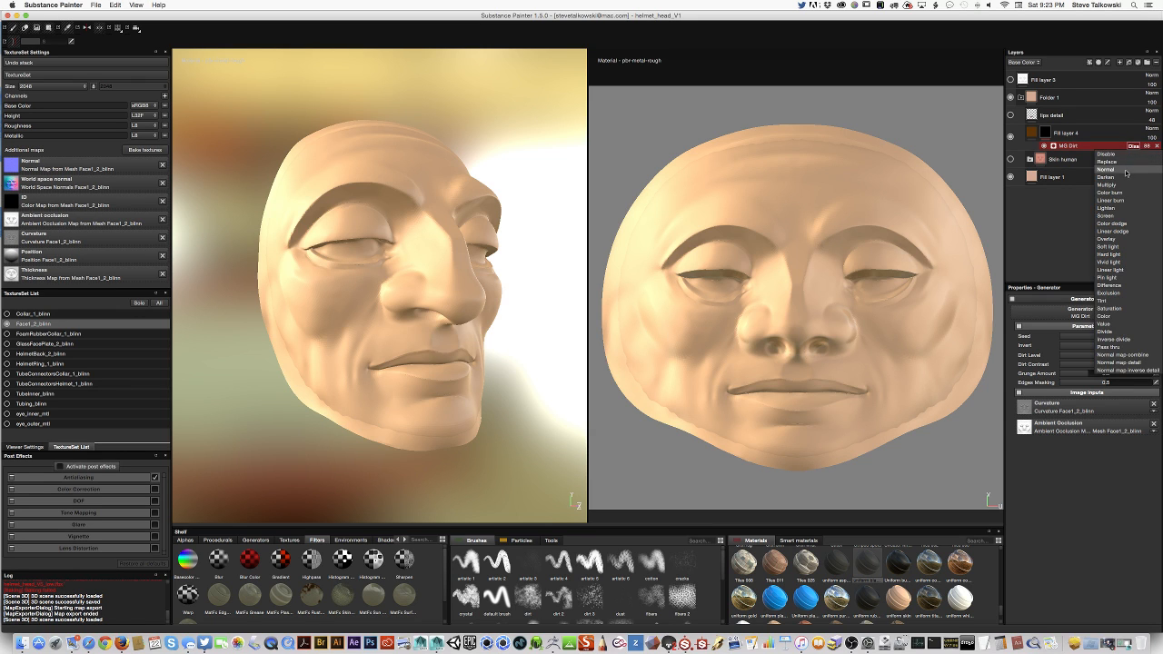
{"action": "left_click", "coordinate": [1123, 168]}
{"action": "left_click_drag", "start_coordinate": [1147, 155], "coordinate": [1159, 155]}
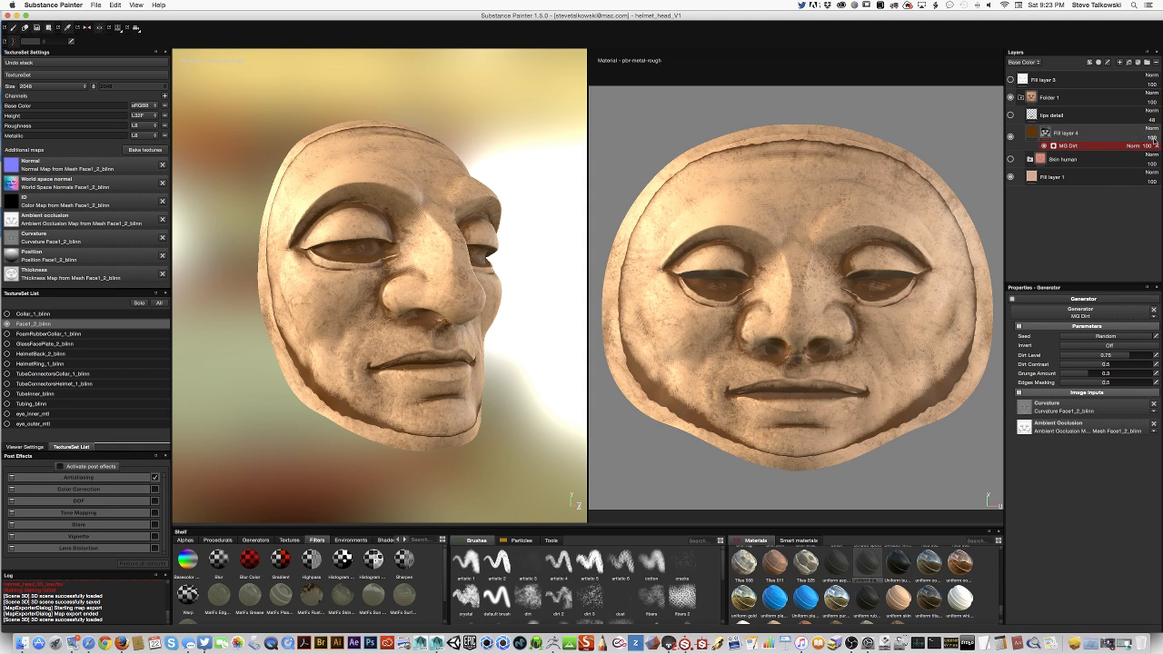
{"action": "mouse_move", "coordinate": [1154, 145]}
{"action": "left_mouse_down"}
{"action": "mouse_move", "coordinate": [1143, 147]}
{"action": "mouse_move", "coordinate": [1160, 153]}
{"action": "left_mouse_up"}
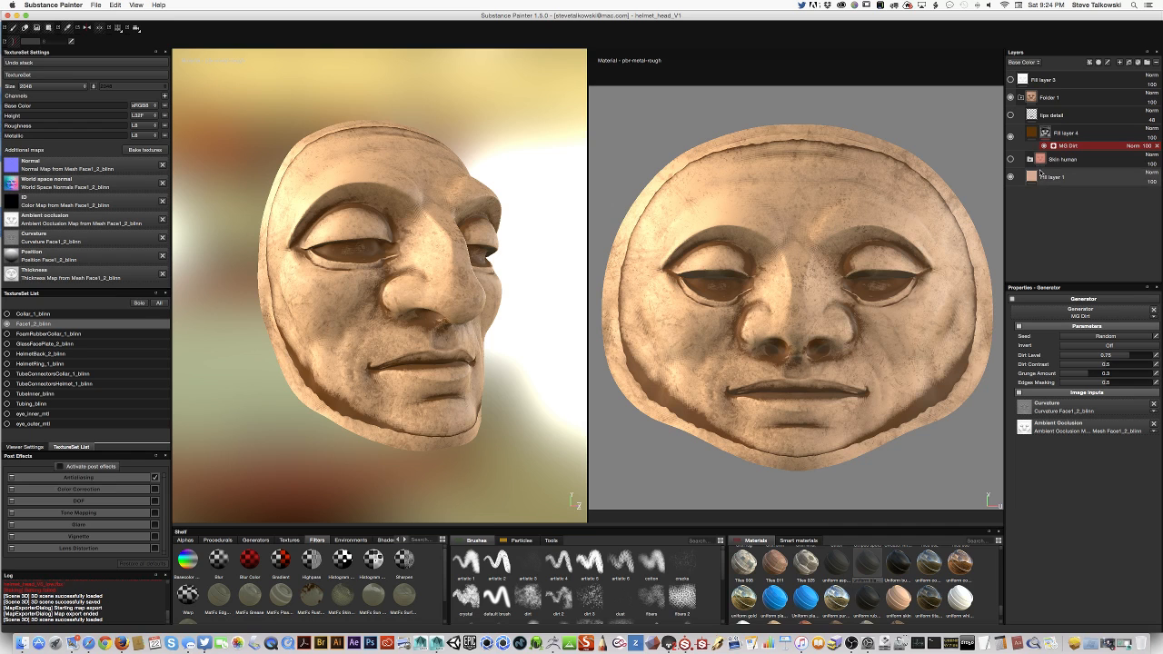
Select the lips detail layer, make it visible and inspect the painted lips up close.
{"action": "left_click_drag", "start_coordinate": [506, 369], "coordinate": [498, 400], "text": "alt"}
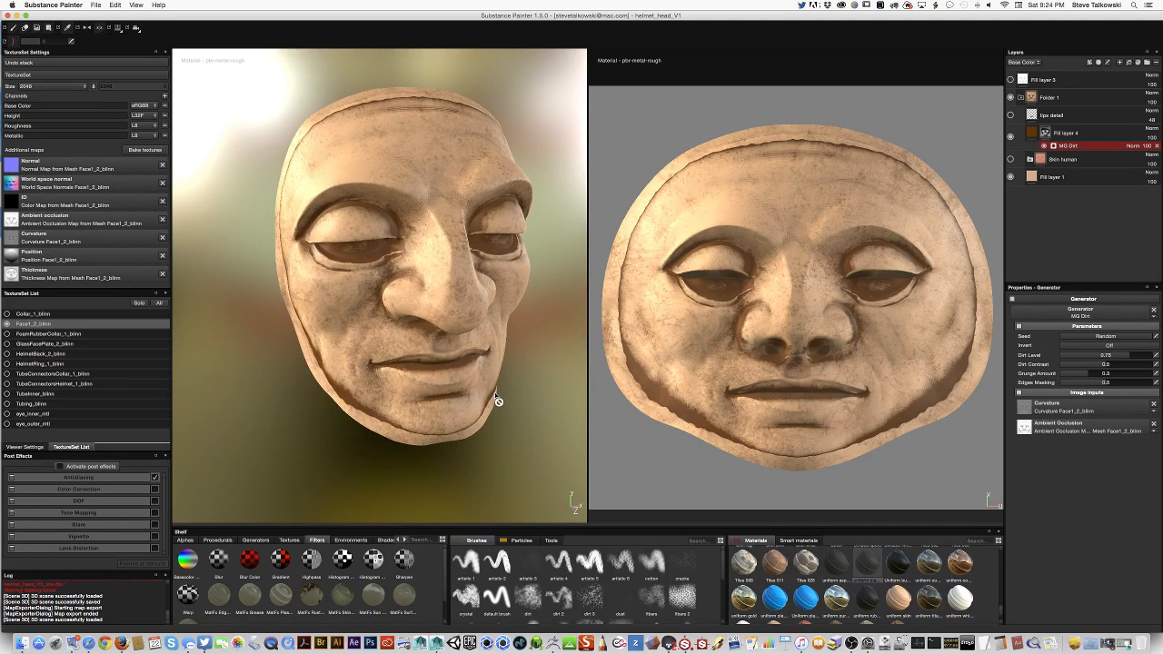
{"action": "left_click", "coordinate": [1079, 115]}
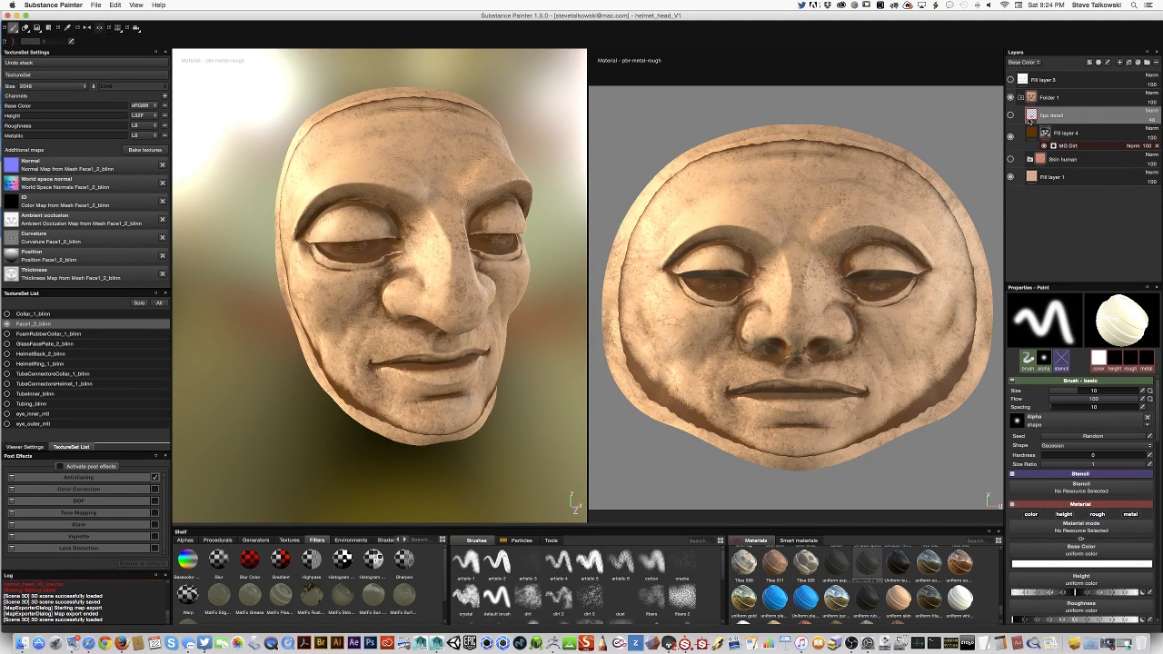
{"action": "left_click", "coordinate": [1012, 117]}
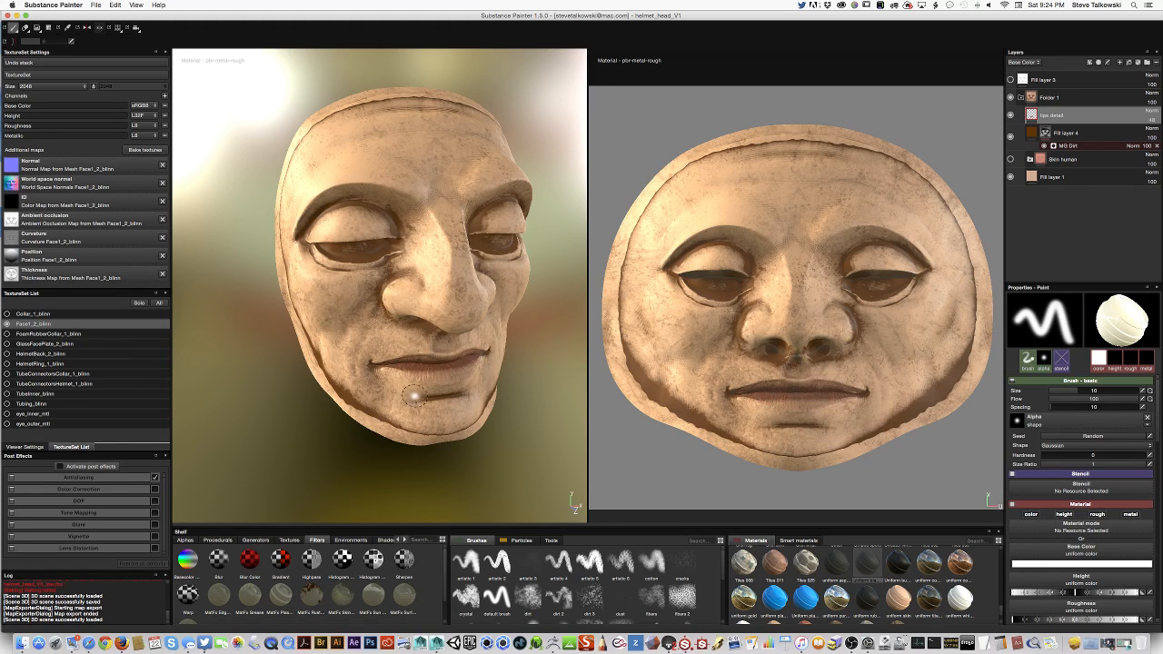
{"action": "right_click_drag", "start_coordinate": [413, 396], "coordinate": [569, 442], "text": "alt"}
{"action": "left_click_drag", "start_coordinate": [568, 442], "coordinate": [387, 451], "text": "alt"}
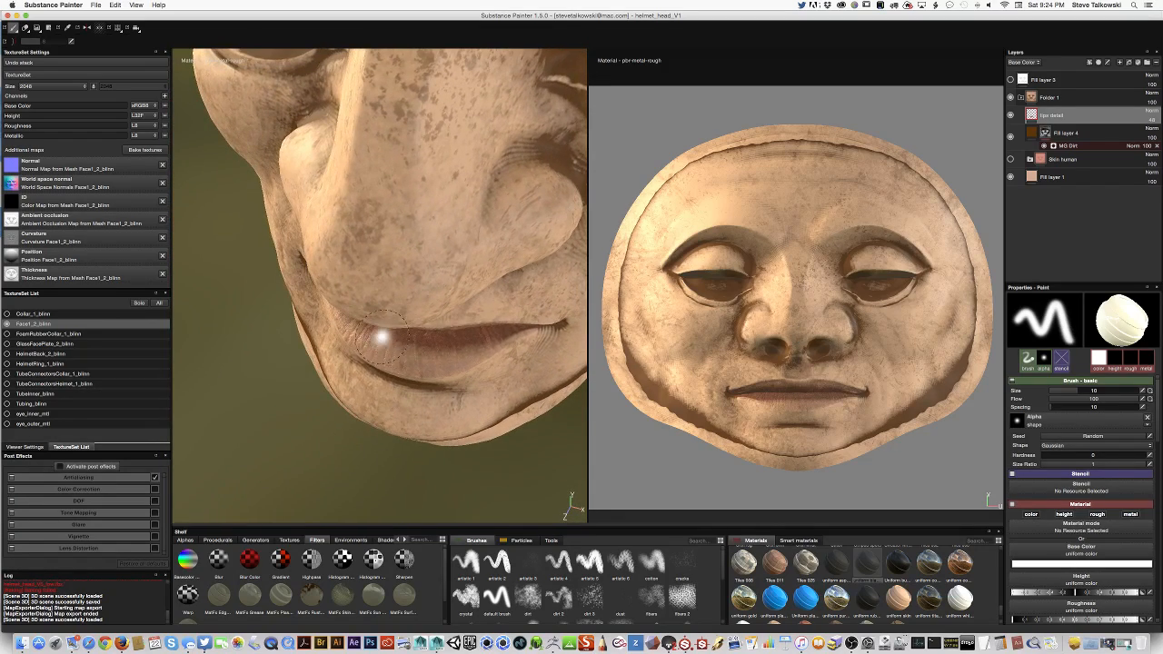
{"action": "left_click_drag", "start_coordinate": [409, 394], "coordinate": [457, 339], "text": "alt"}
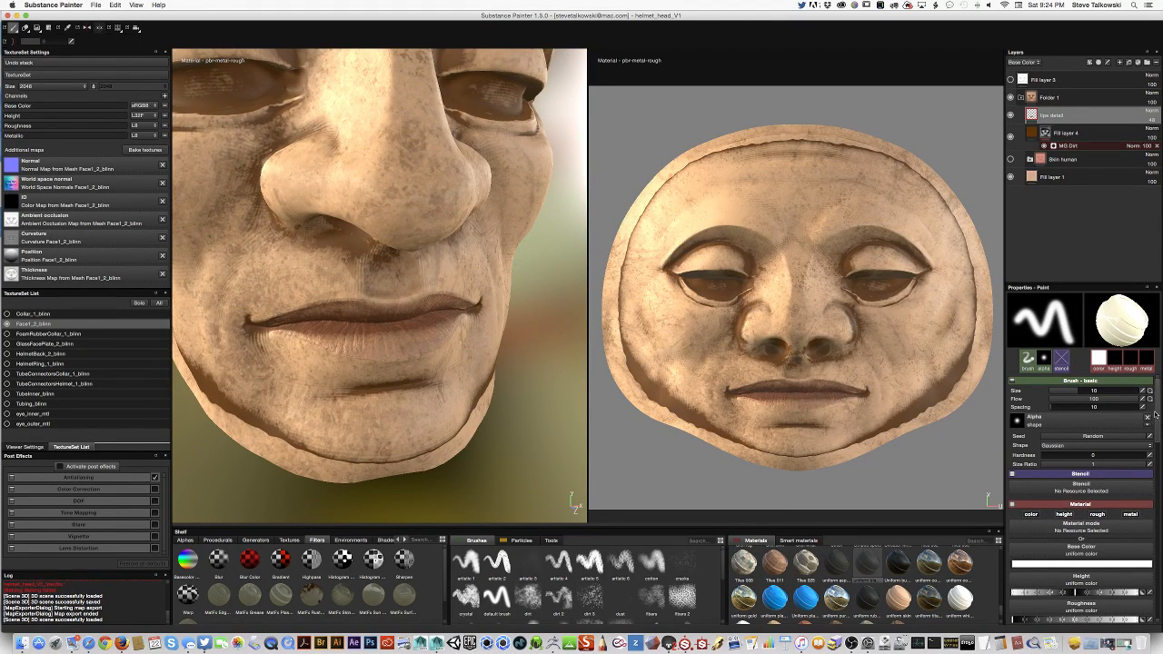
Restrict the paint material to the height channel by disabling color, rough and metal, and raise its Height value.
{"action": "left_click_drag", "start_coordinate": [1158, 412], "coordinate": [1158, 445]}
{"action": "scroll", "coordinate": [1080, 420], "scroll_direction": "up", "scroll_amount": 1}
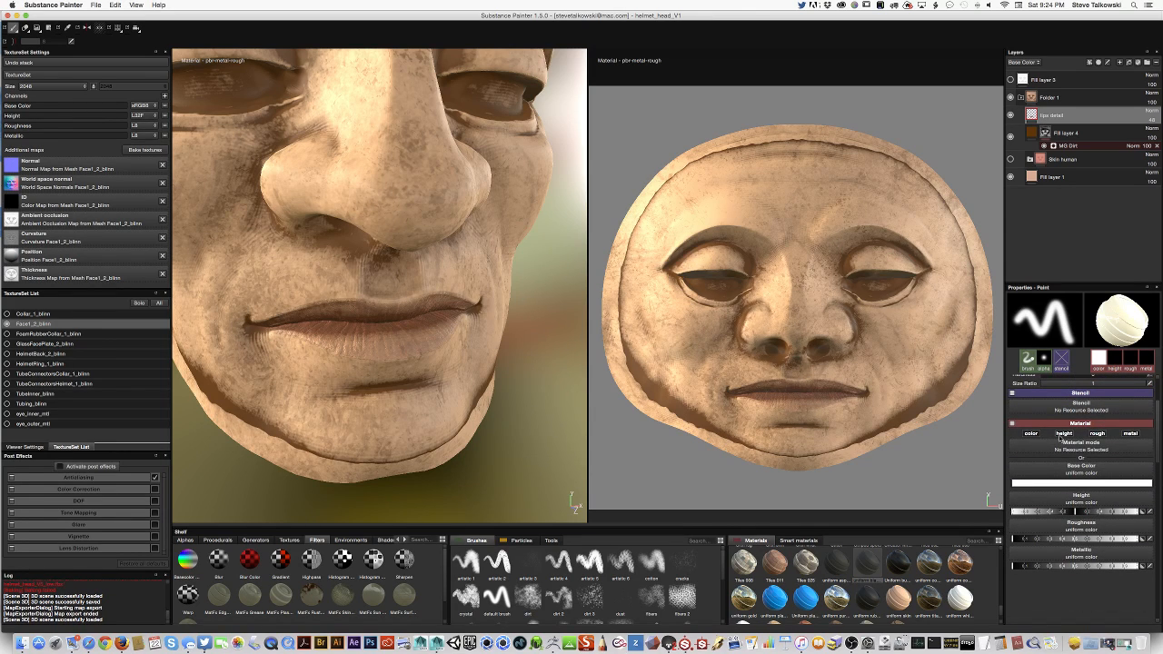
{"action": "left_click", "coordinate": [1031, 434]}
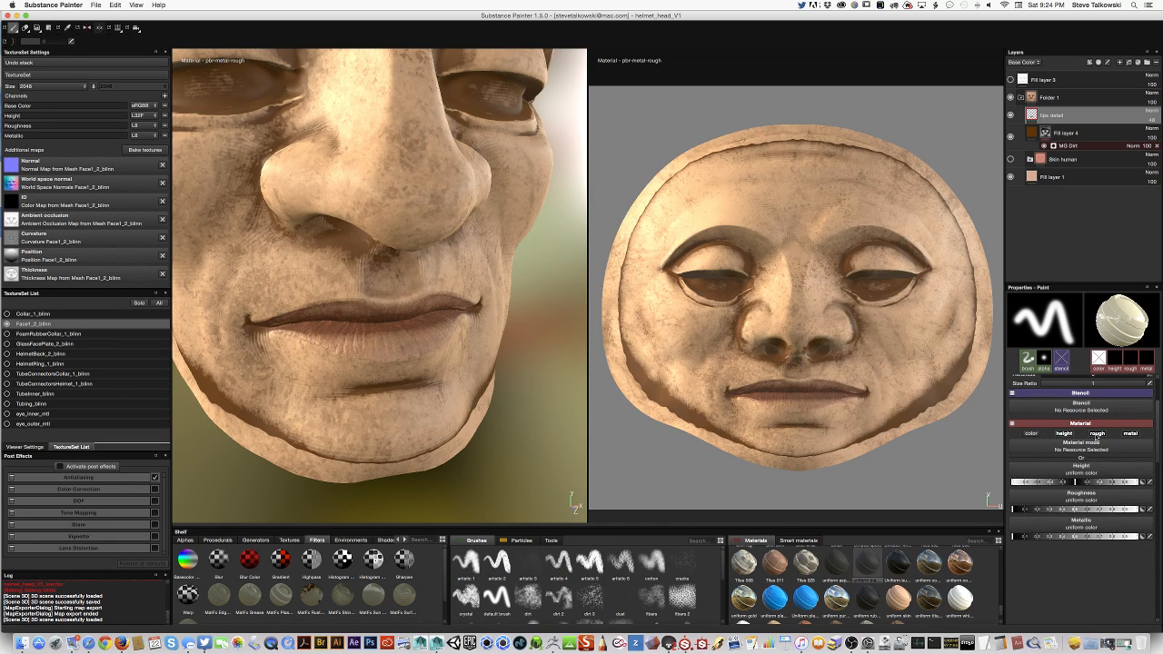
{"action": "left_click", "coordinate": [1097, 434]}
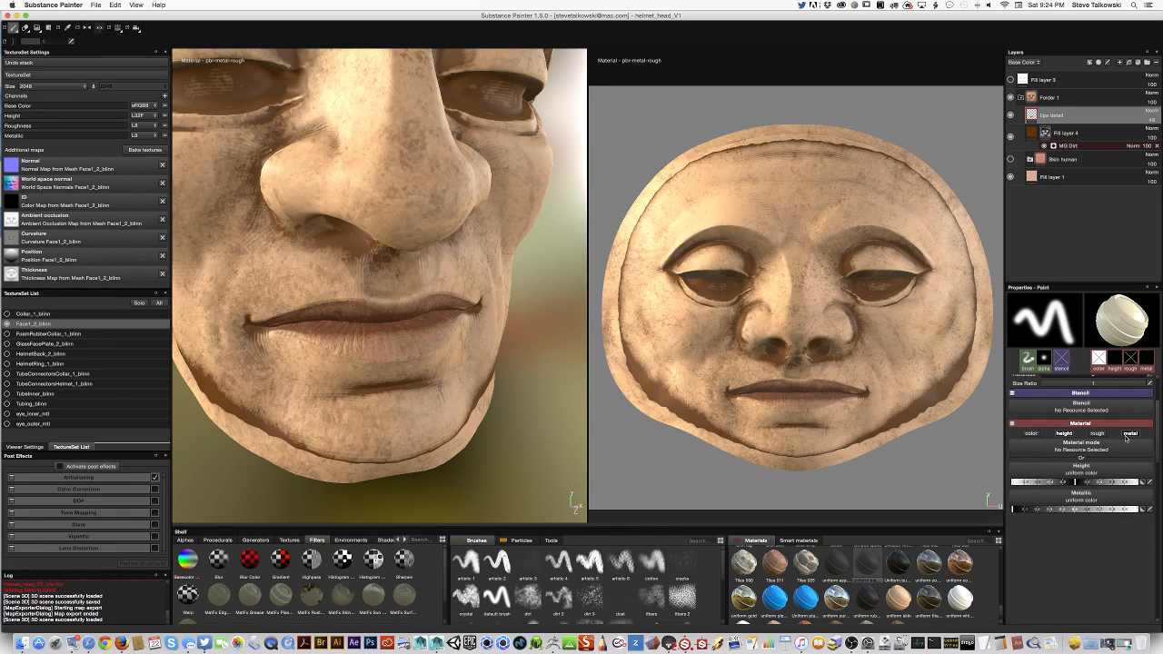
{"action": "left_click", "coordinate": [1130, 434]}
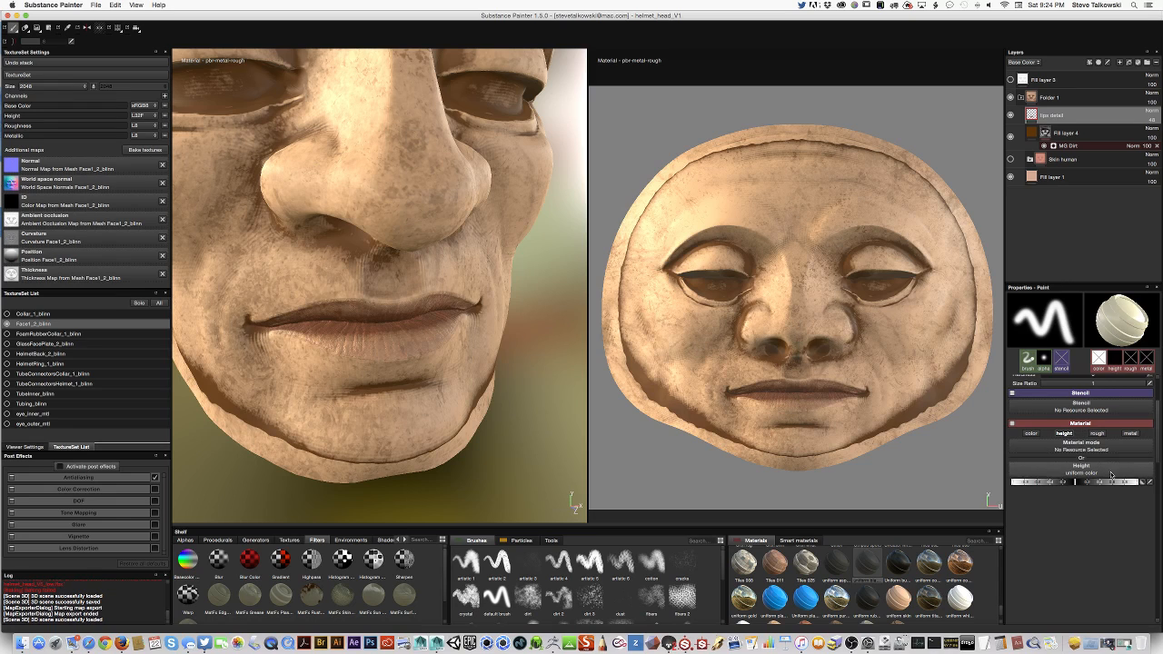
{"action": "left_click_drag", "start_coordinate": [1077, 483], "coordinate": [1101, 484]}
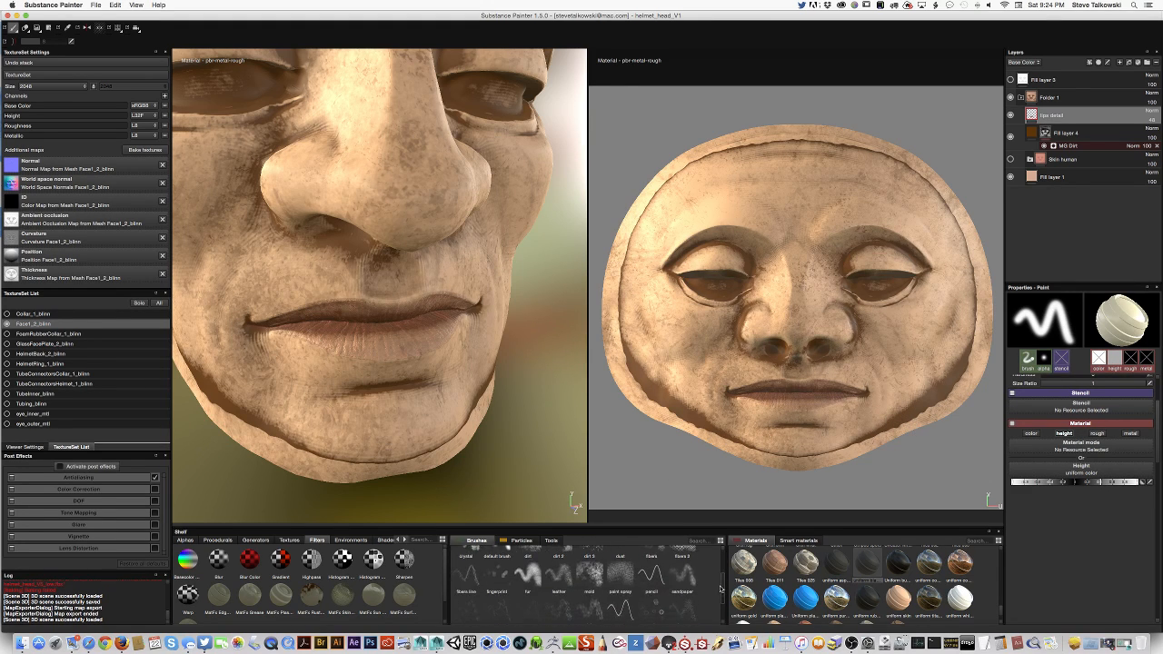
Choose the default brush from the brush presets for painting height.
{"action": "scroll", "coordinate": [721, 568], "scroll_direction": "down", "scroll_amount": 1}
{"action": "scroll", "coordinate": [699, 560], "scroll_direction": "up", "scroll_amount": 1}
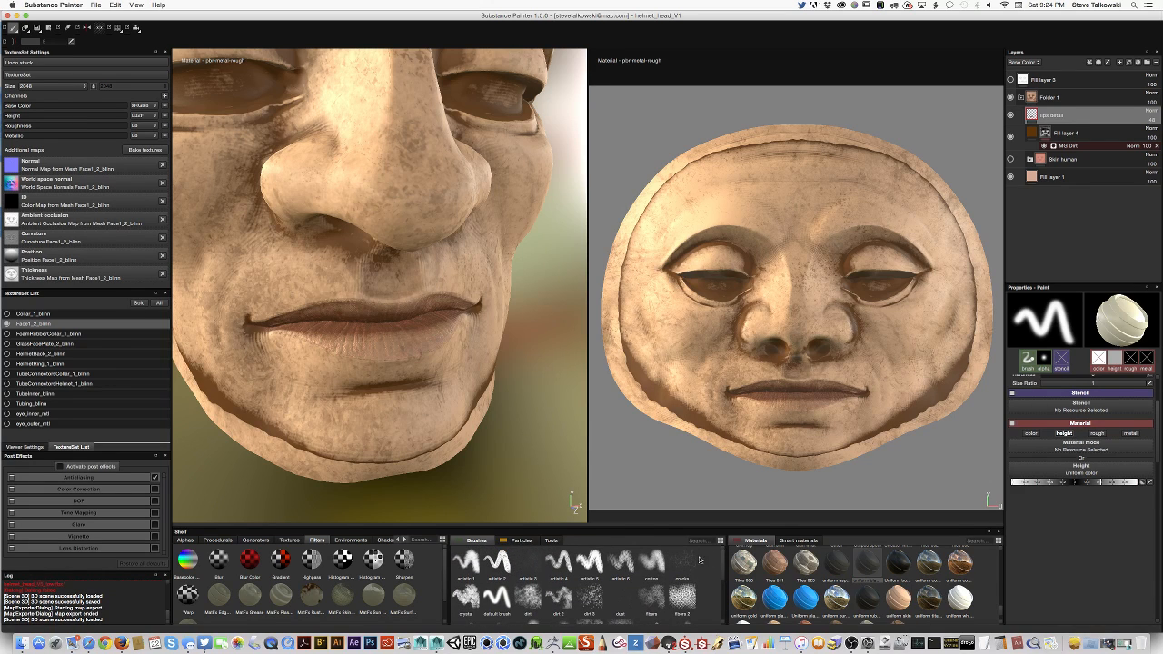
{"action": "left_click", "coordinate": [501, 599]}
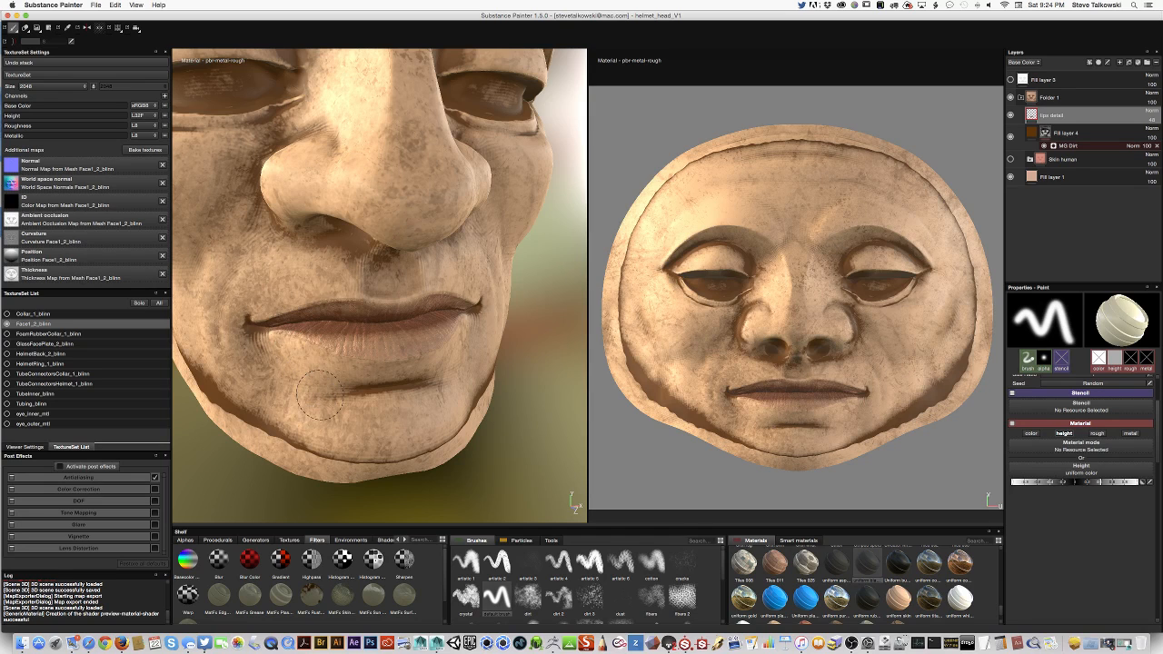
Hide Fill layer 1 and Fill layer 4 so only the lips detail shows on the bare face.
{"action": "left_click_drag", "start_coordinate": [493, 439], "coordinate": [514, 464], "text": "alt"}
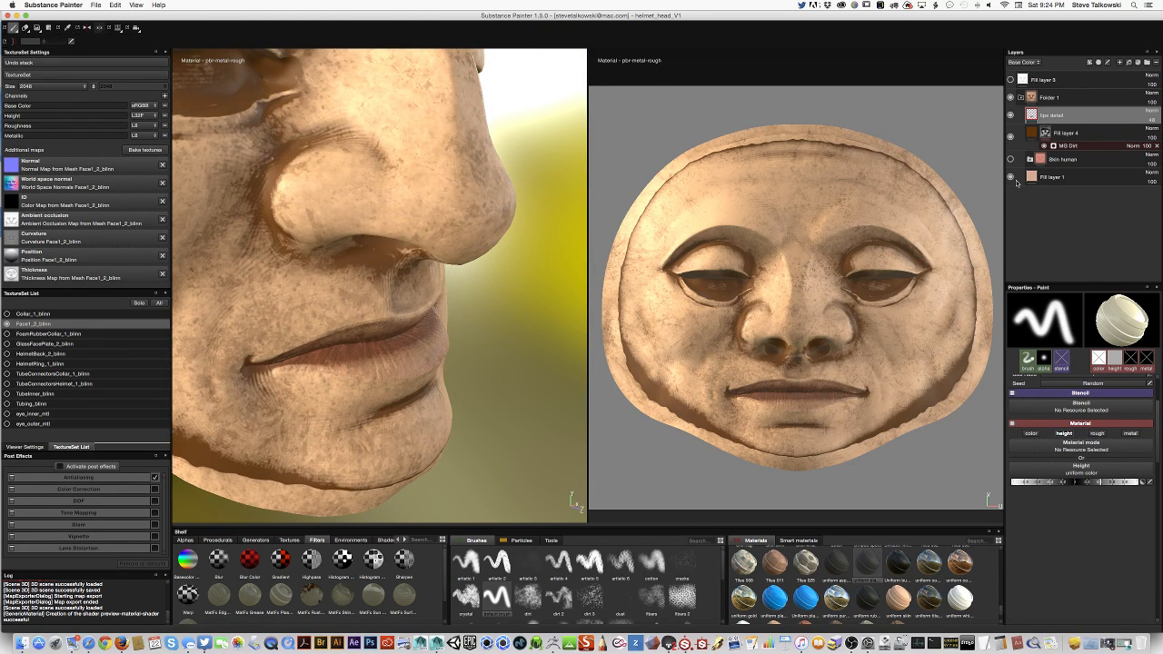
{"action": "left_click", "coordinate": [1010, 177]}
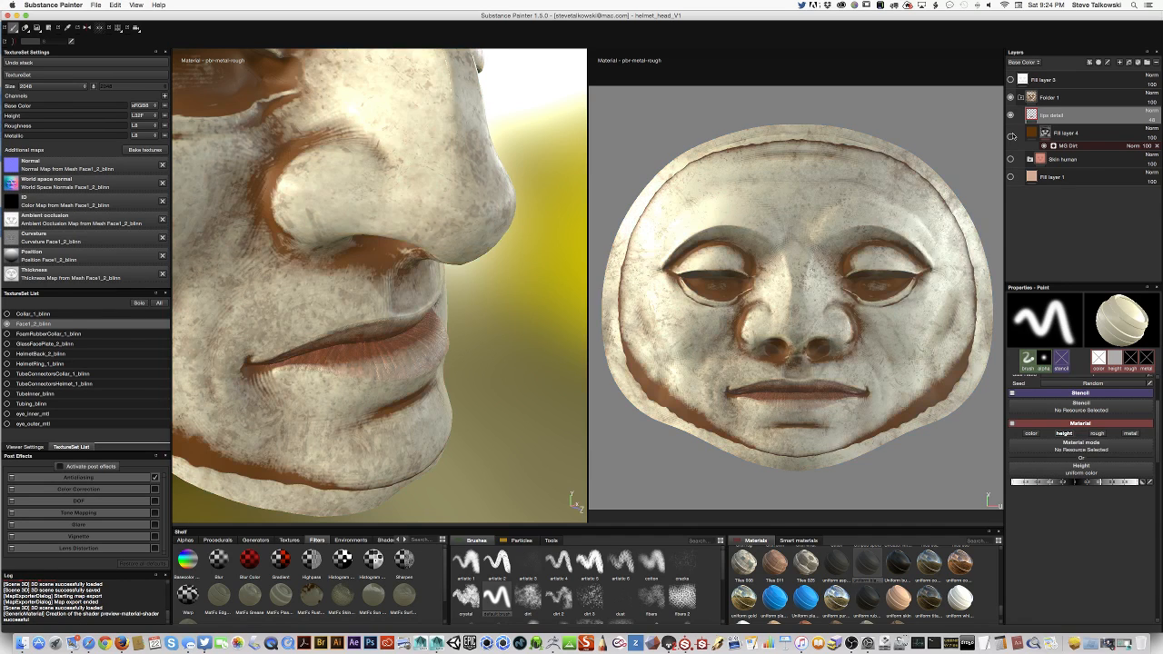
{"action": "left_click", "coordinate": [1012, 137]}
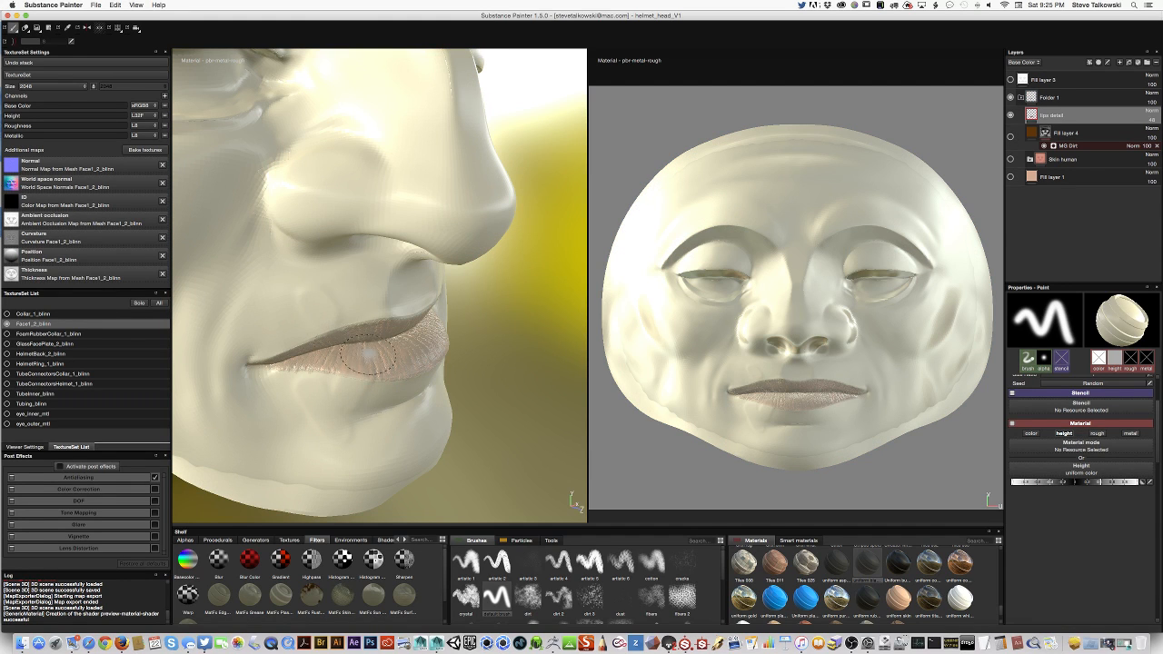
Paint height strokes with the default brush on the cheek and on the chin below the corner of the mouth.
{"action": "mouse_move", "coordinate": [368, 357]}
{"action": "left_mouse_down", "text": "alt"}
{"action": "mouse_move", "coordinate": [462, 395]}
{"action": "mouse_move", "coordinate": [427, 391]}
{"action": "left_mouse_up", "text": "alt"}
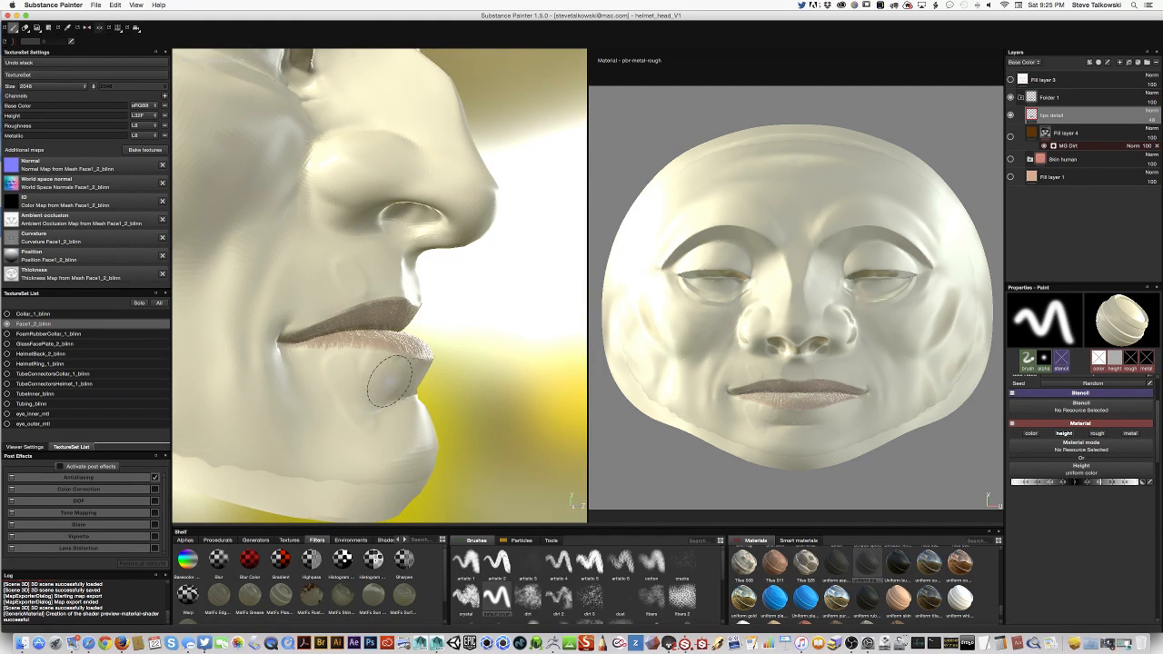
{"action": "mouse_move", "coordinate": [475, 361]}
{"action": "left_mouse_down", "text": "alt"}
{"action": "mouse_move", "coordinate": [328, 366]}
{"action": "mouse_move", "coordinate": [452, 397]}
{"action": "mouse_move", "coordinate": [358, 371]}
{"action": "left_mouse_up", "text": "alt"}
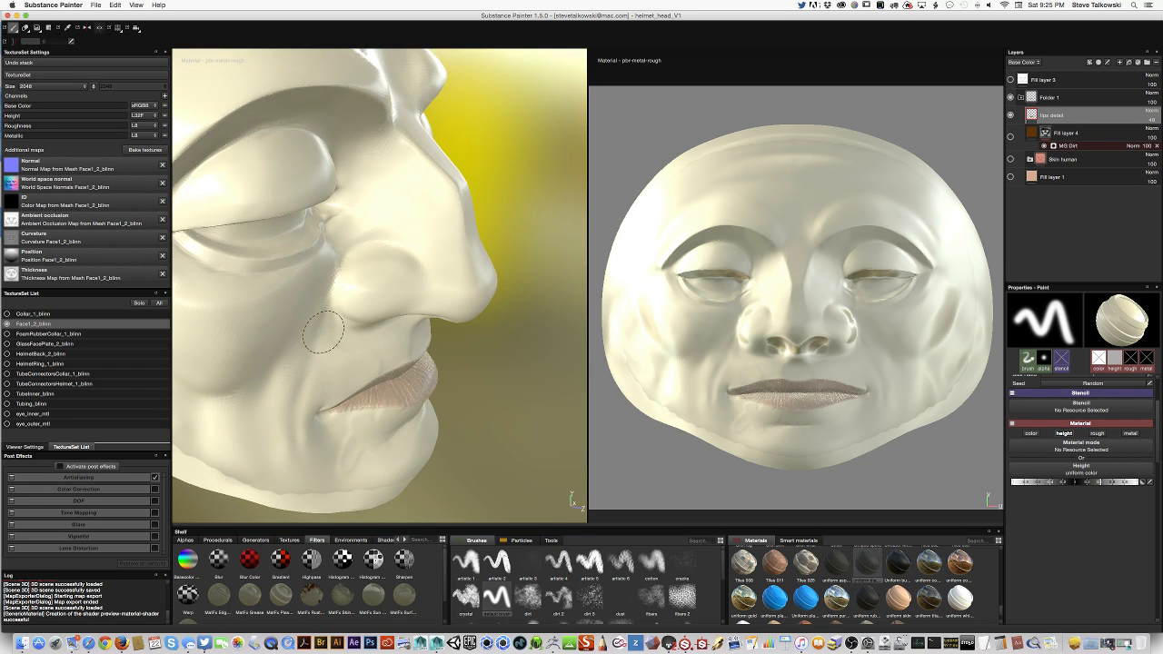
{"action": "left_click", "coordinate": [299, 379]}
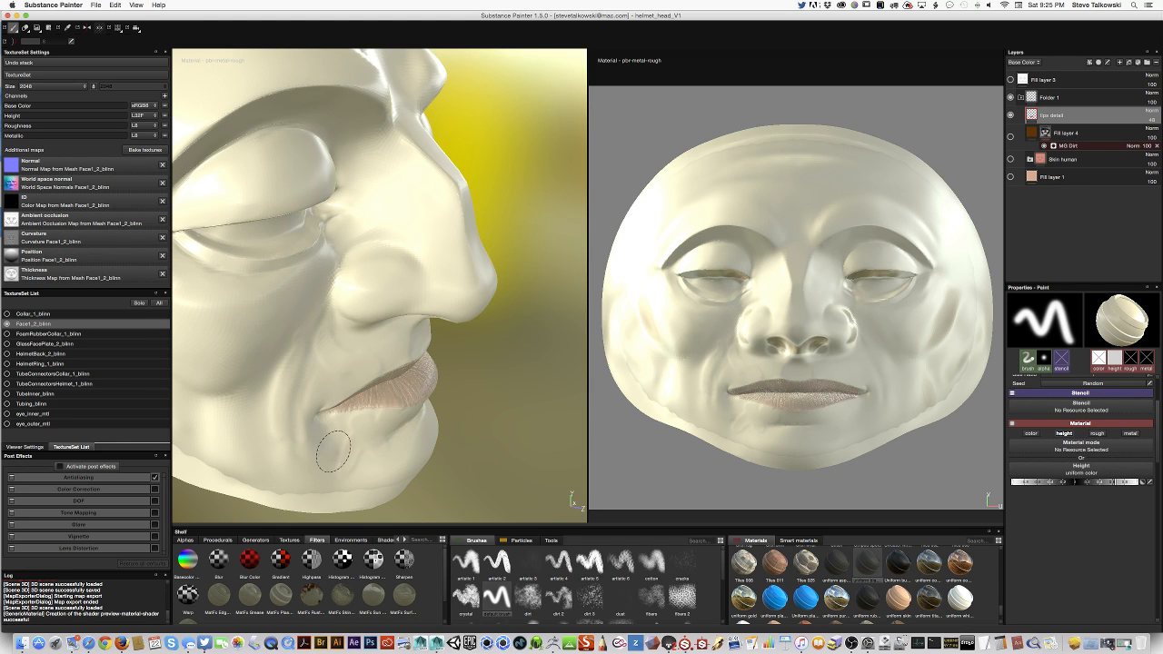
{"action": "mouse_move", "coordinate": [390, 442]}
{"action": "left_mouse_down", "text": "alt"}
{"action": "mouse_move", "coordinate": [468, 377]}
{"action": "mouse_move", "coordinate": [345, 380]}
{"action": "mouse_move", "coordinate": [396, 375]}
{"action": "left_mouse_up", "text": "alt"}
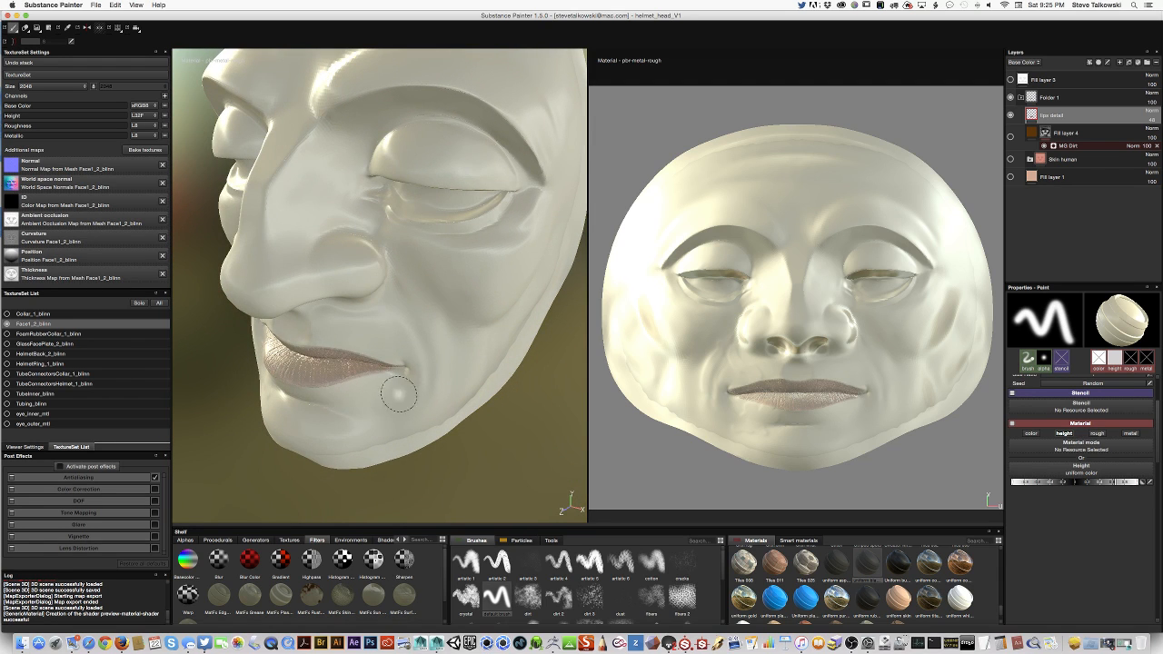
{"action": "scroll", "coordinate": [398, 394], "scroll_direction": "up", "scroll_amount": 8}
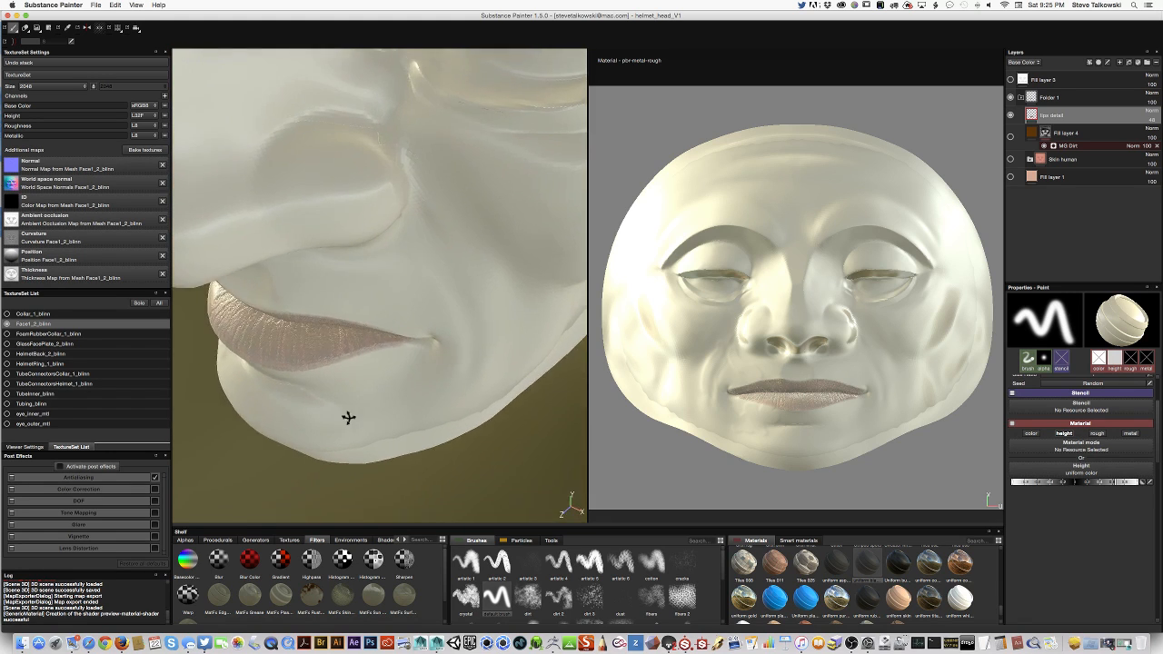
{"action": "left_click_drag", "start_coordinate": [348, 417], "coordinate": [311, 369], "text": "alt"}
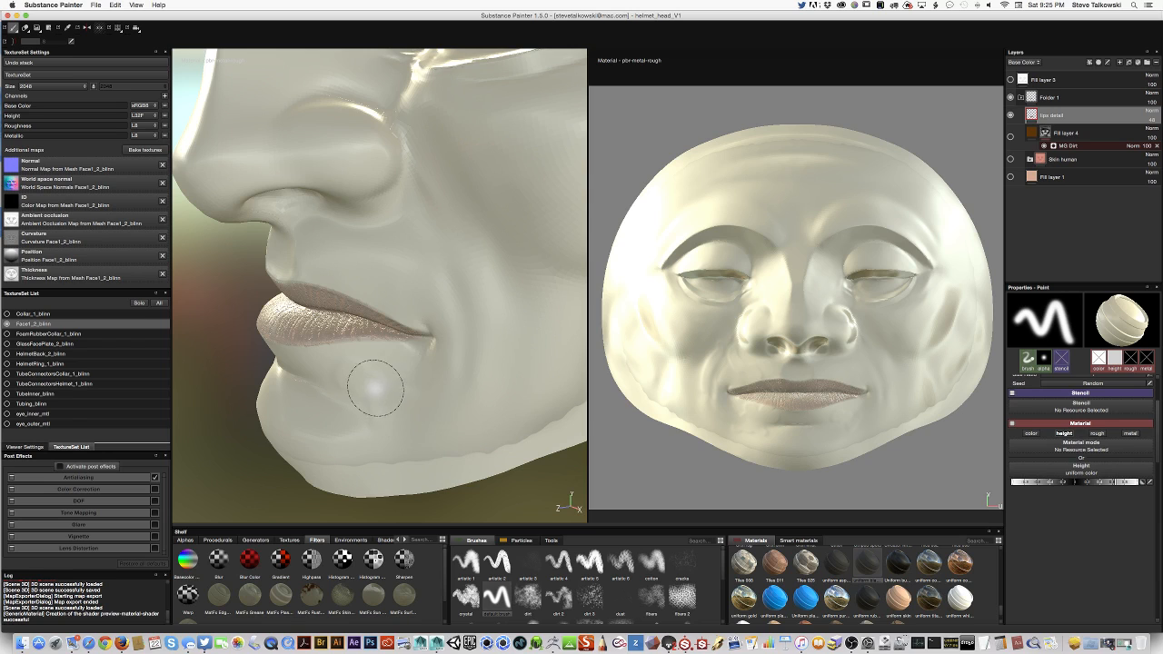
{"action": "mouse_move", "coordinate": [375, 388]}
{"action": "left_mouse_down"}
{"action": "mouse_move", "coordinate": [364, 369]}
{"action": "mouse_move", "coordinate": [443, 429]}
{"action": "left_mouse_up"}
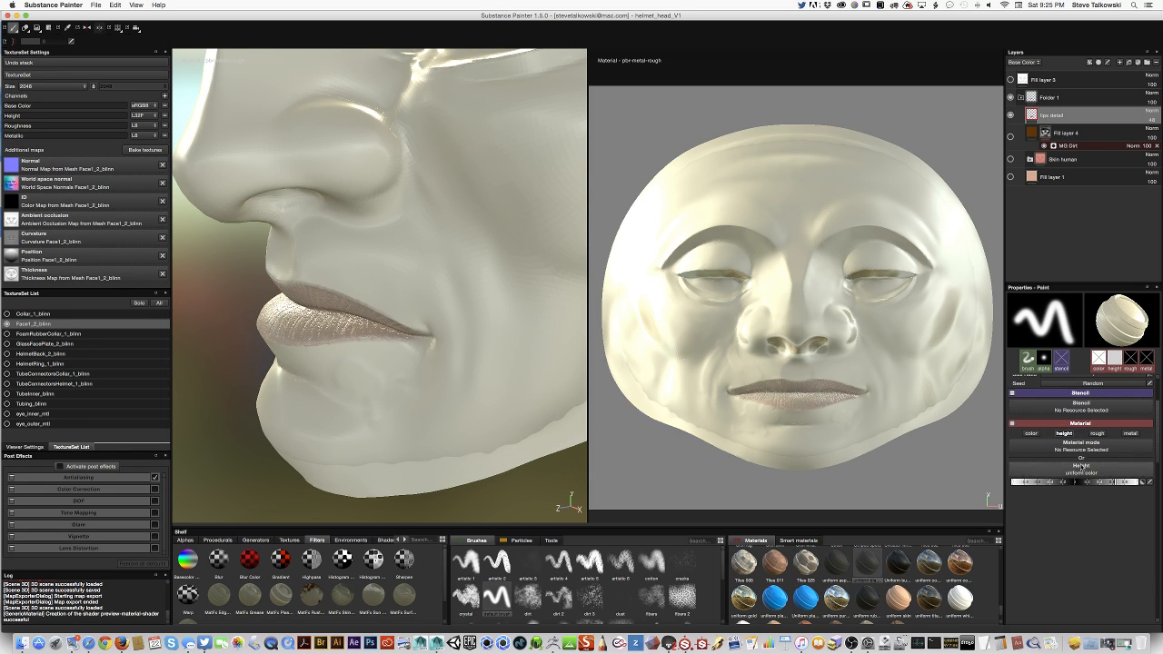
Enable color alongside height in the paint material and paint a white stroke on the chin below the corner of the mouth.
{"action": "left_click", "coordinate": [1038, 434]}
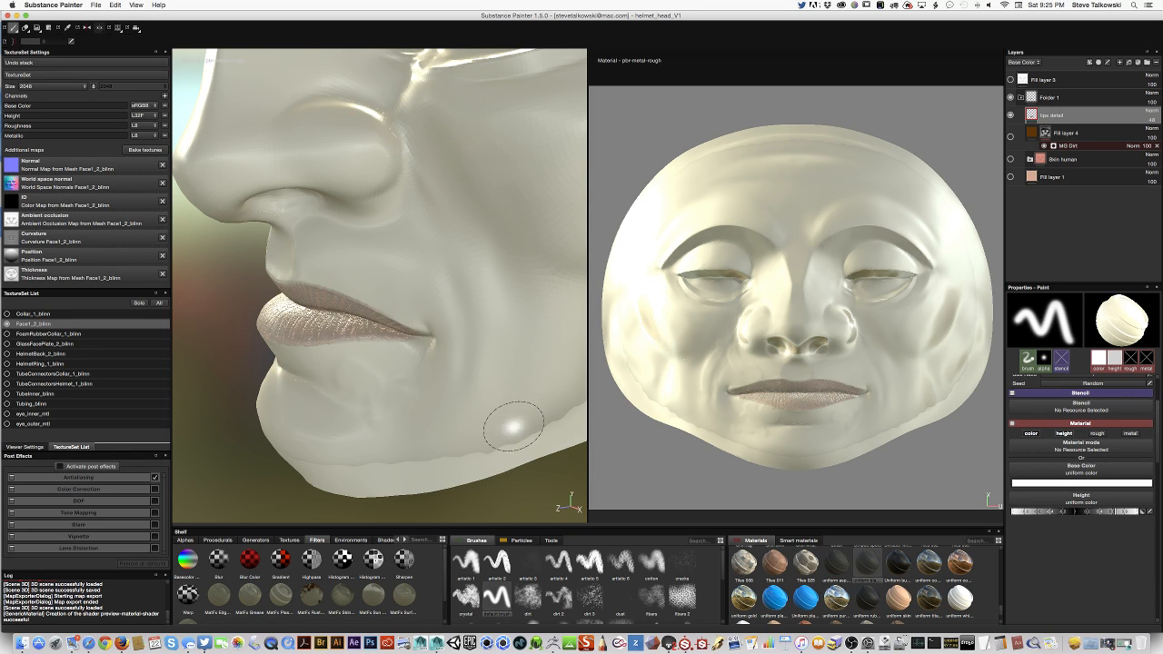
{"action": "left_click_drag", "start_coordinate": [385, 363], "coordinate": [415, 415]}
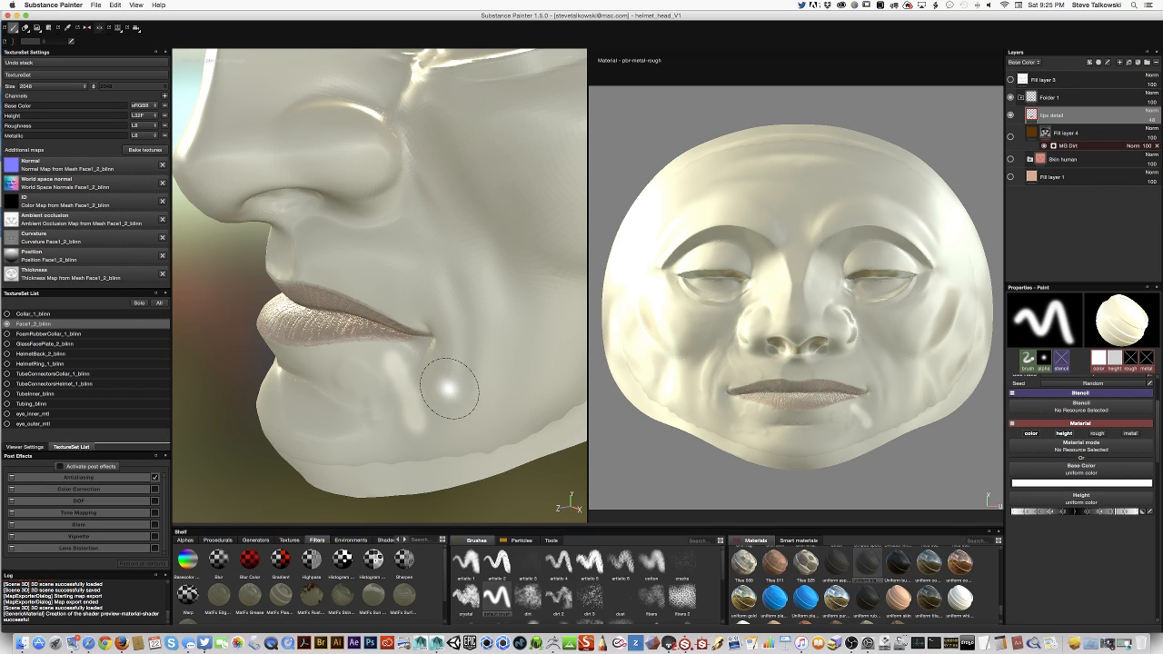
Set the paint's base color to a near-black brown and dab a spot of it on the cheek.
{"action": "left_click", "coordinate": [1081, 482]}
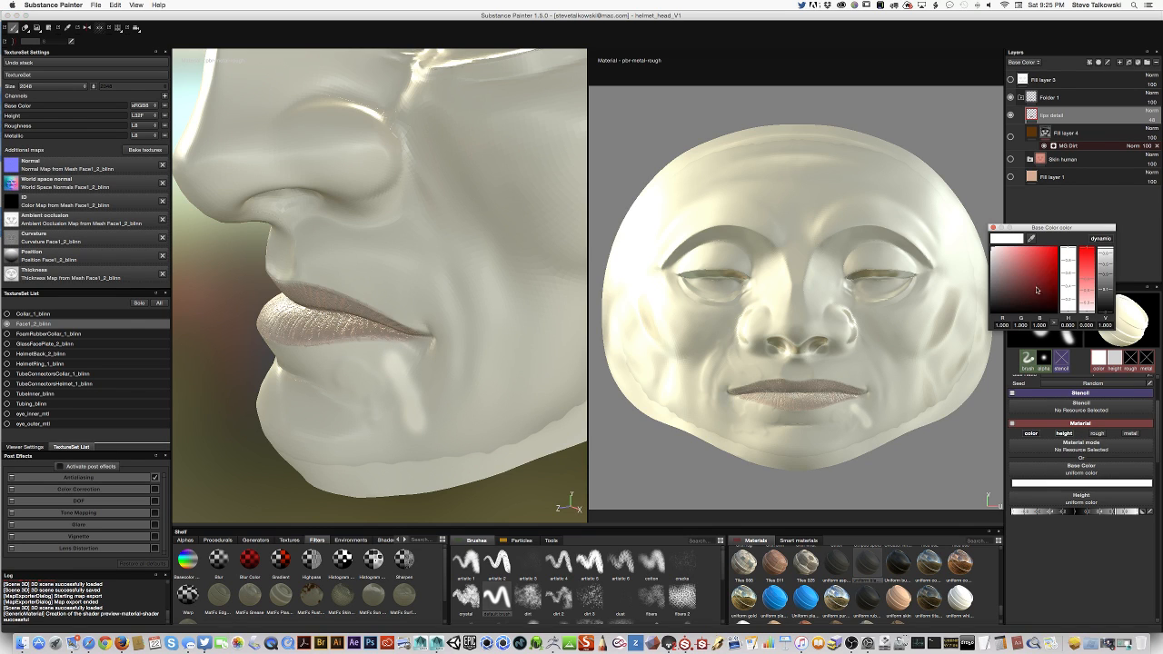
{"action": "left_click_drag", "start_coordinate": [1041, 306], "coordinate": [1003, 304]}
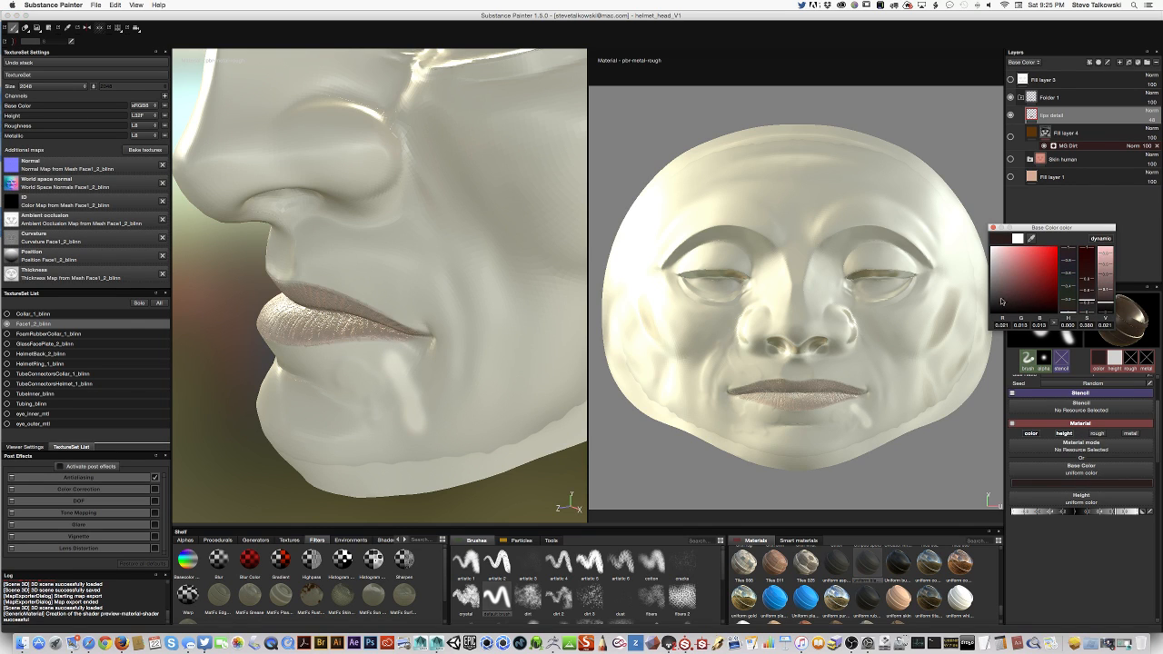
{"action": "right_click", "coordinate": [506, 363]}
{"action": "right_click", "coordinate": [509, 332]}
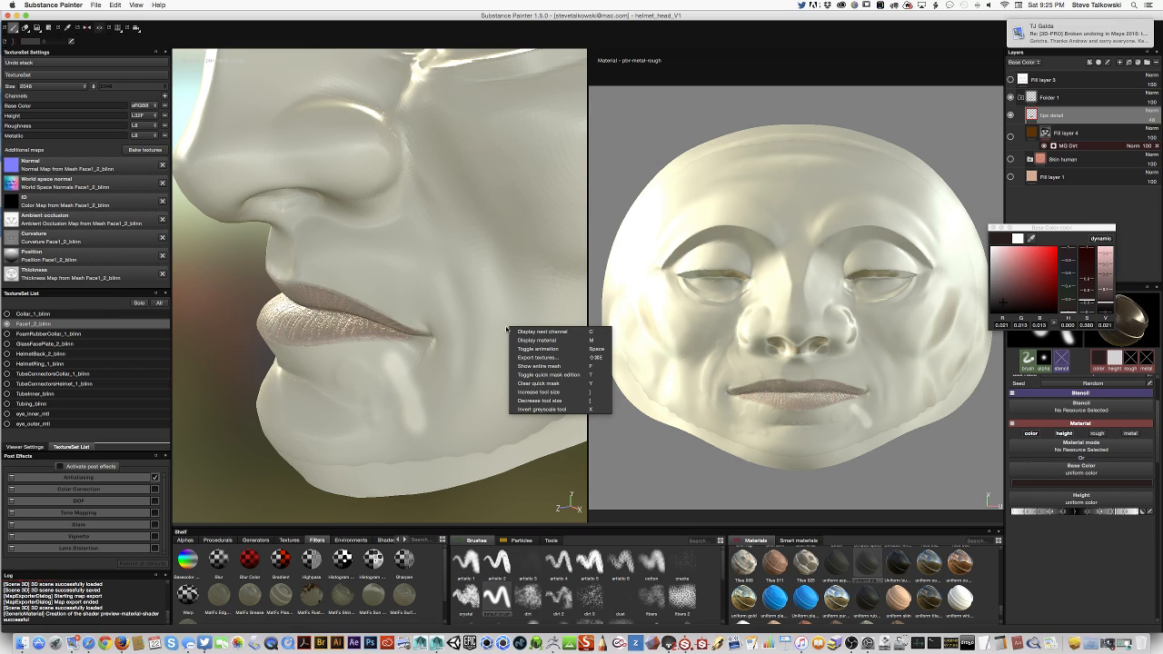
{"action": "left_click", "coordinate": [507, 313]}
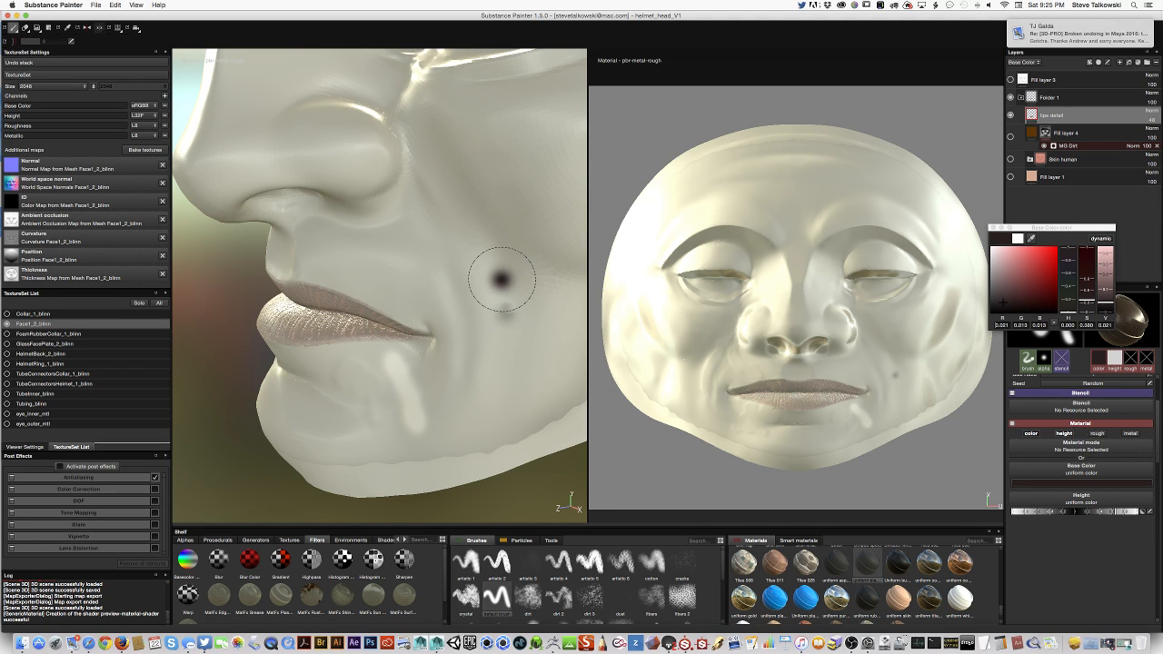
Shrink the brush and paint thin dark lines crossing each other like a scar on the cheek beside the mouth.
{"action": "key", "text": "bracketleft"}
{"action": "key", "text": "bracketleft"}
{"action": "key", "text": "bracketleft"}
{"action": "key", "text": "bracketleft"}
{"action": "key", "text": "bracketleft"}
{"action": "key", "text": "bracketleft"}
{"action": "key", "text": "bracketleft"}
{"action": "key", "text": "bracketleft"}
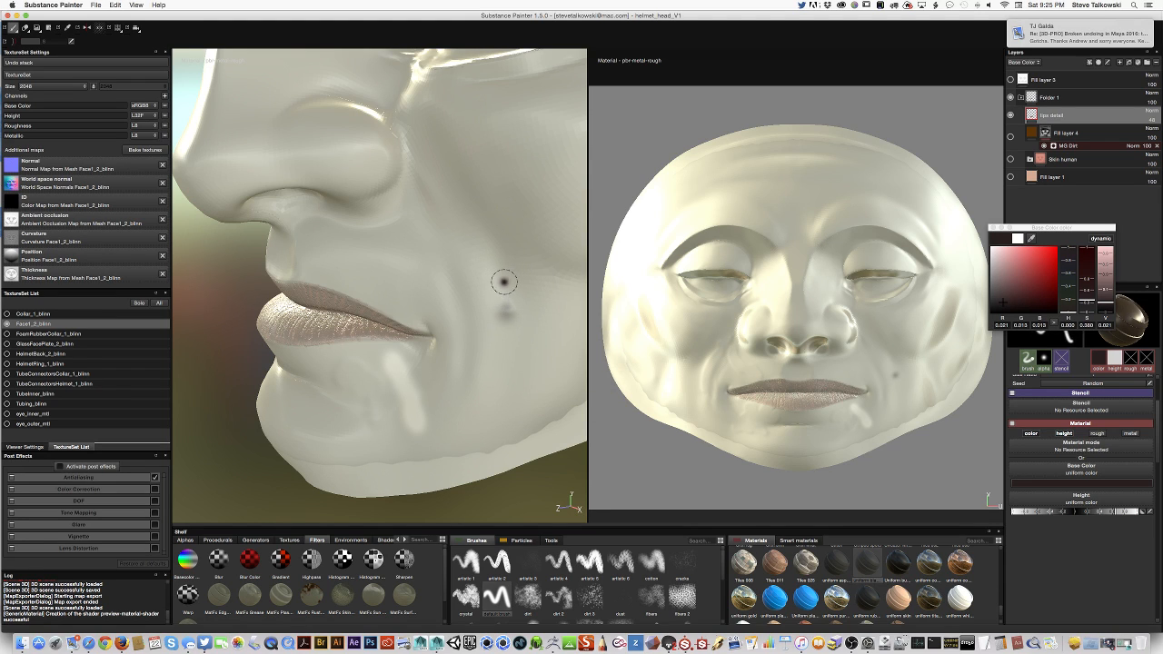
{"action": "left_click_drag", "start_coordinate": [411, 254], "coordinate": [468, 347]}
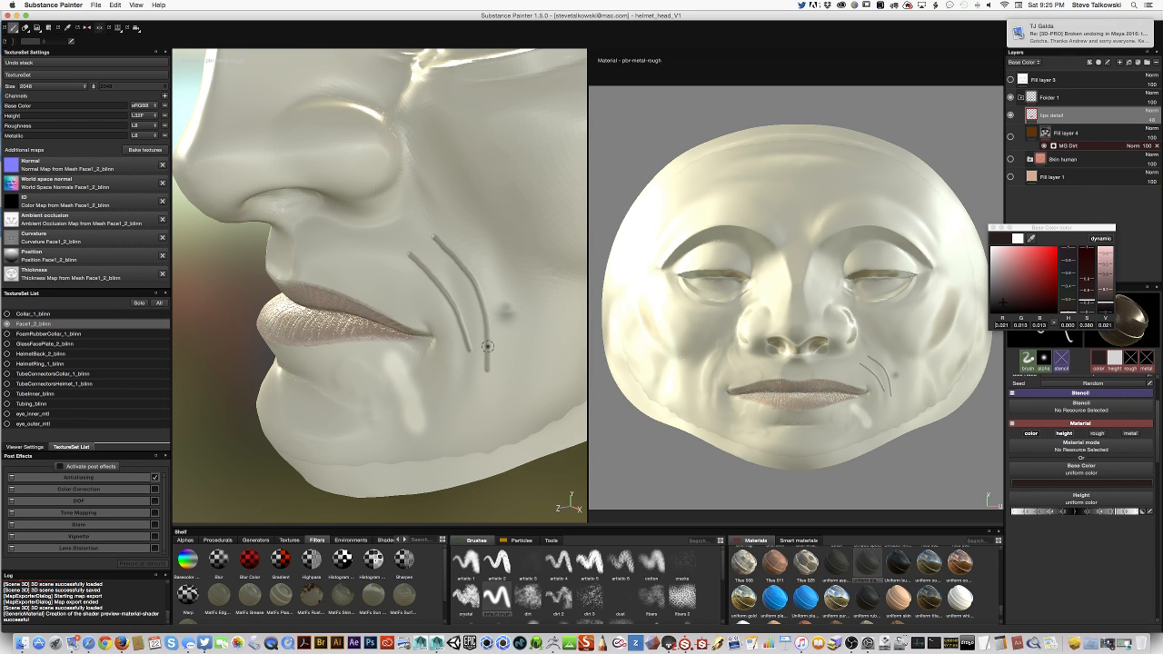
{"action": "mouse_move", "coordinate": [485, 313]}
{"action": "left_mouse_down", "text": "alt"}
{"action": "mouse_move", "coordinate": [514, 366]}
{"action": "mouse_move", "coordinate": [564, 293]}
{"action": "mouse_move", "coordinate": [493, 387]}
{"action": "left_mouse_up", "text": "alt"}
{"action": "right_click_drag", "start_coordinate": [493, 387], "coordinate": [472, 336], "text": "alt"}
{"action": "mouse_move", "coordinate": [473, 336]}
{"action": "left_mouse_down", "text": "alt"}
{"action": "mouse_move", "coordinate": [495, 386]}
{"action": "mouse_move", "coordinate": [457, 340]}
{"action": "mouse_move", "coordinate": [367, 437]}
{"action": "mouse_move", "coordinate": [484, 343]}
{"action": "left_mouse_up", "text": "alt"}
{"action": "mouse_move", "coordinate": [479, 435]}
{"action": "left_mouse_down", "text": "alt"}
{"action": "mouse_move", "coordinate": [469, 390]}
{"action": "mouse_move", "coordinate": [415, 475]}
{"action": "mouse_move", "coordinate": [542, 433]}
{"action": "mouse_move", "coordinate": [332, 484]}
{"action": "left_mouse_up", "text": "alt"}
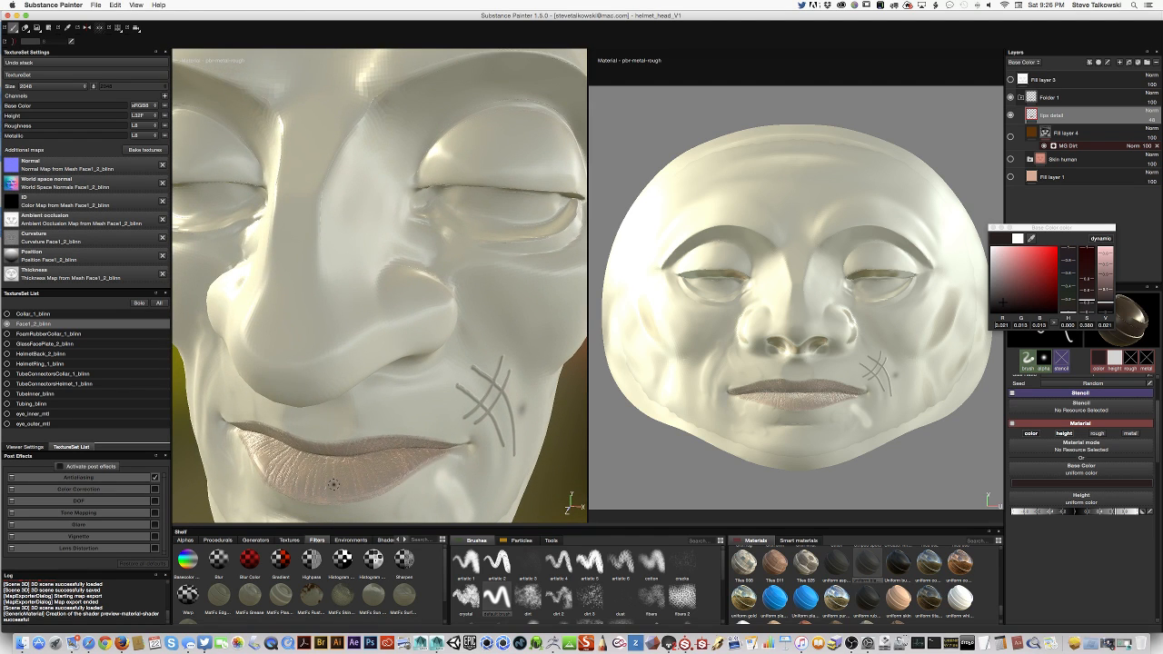
Paint a round dark spot on the cheek above the crossed lines.
{"action": "left_click_drag", "start_coordinate": [498, 377], "coordinate": [363, 362], "text": "alt"}
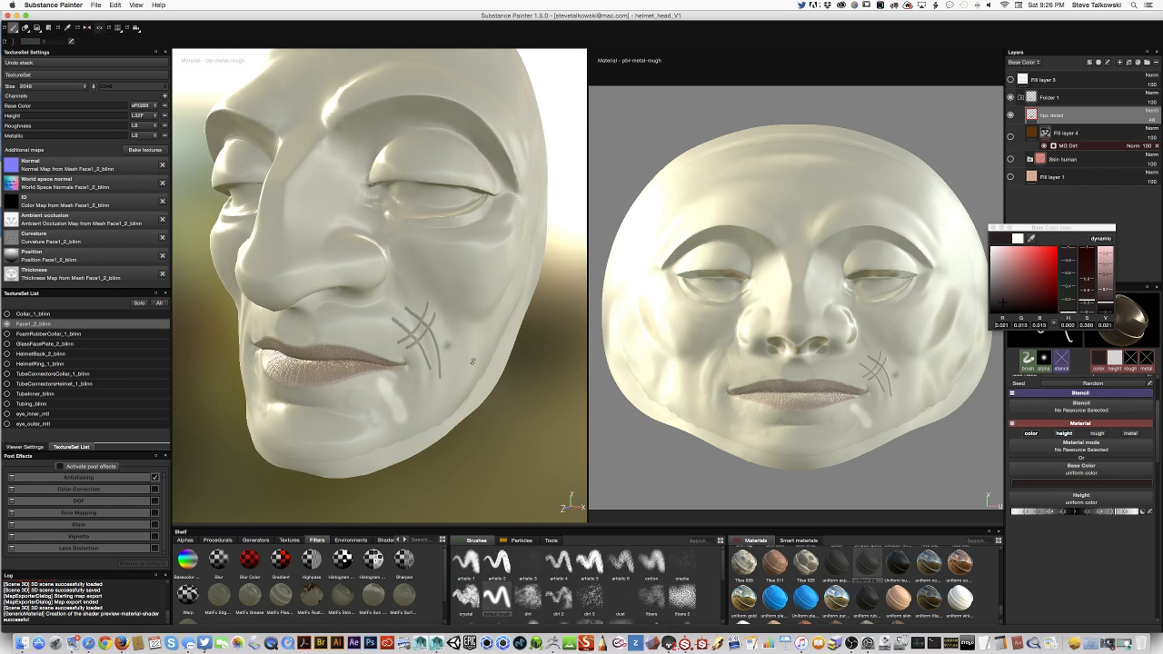
{"action": "left_click_drag", "start_coordinate": [494, 333], "coordinate": [488, 304], "text": "alt"}
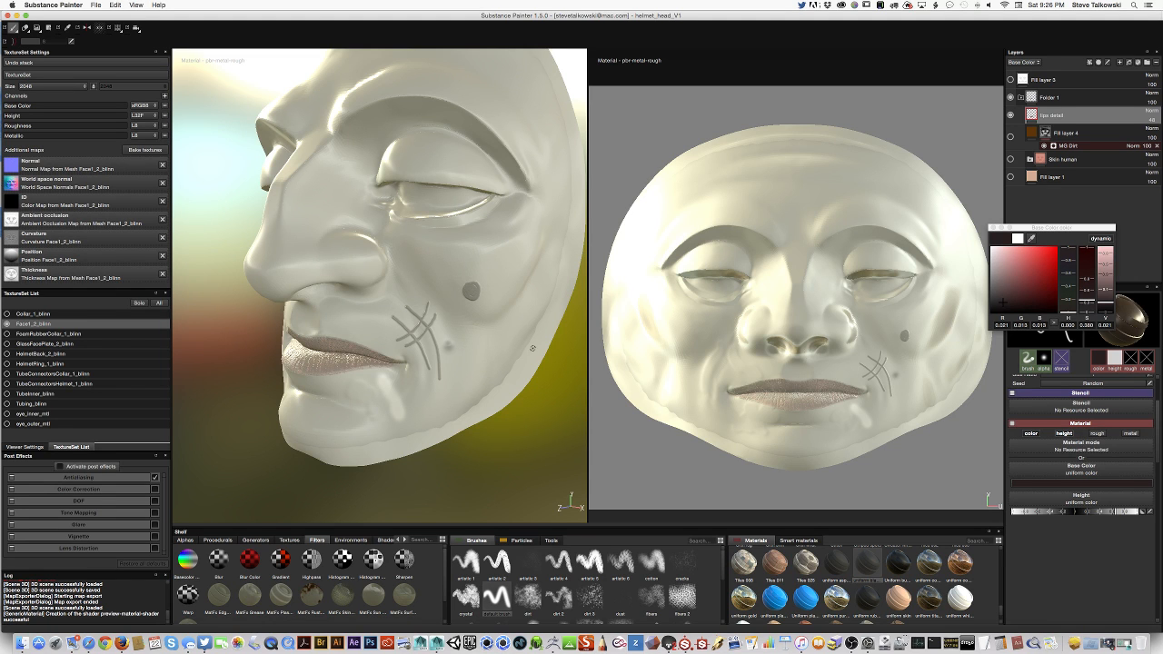
{"action": "left_click_drag", "start_coordinate": [533, 348], "coordinate": [423, 392], "text": "alt"}
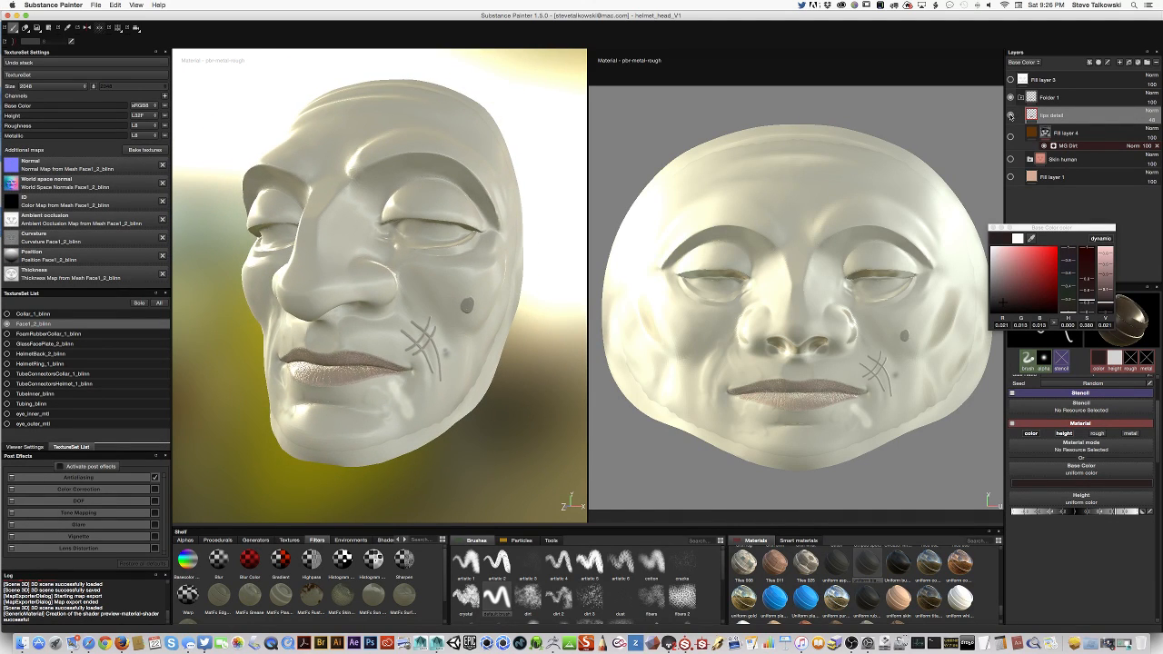
Toggle the visibility of the lips detail layer off and on to compare the face with and without its painted strokes.
{"action": "left_click", "coordinate": [1010, 115]}
{"action": "left_click", "coordinate": [1010, 116]}
{"action": "left_click", "coordinate": [1010, 115]}
{"action": "left_click", "coordinate": [1010, 116]}
Erase the spots, crossed lines and white stroke from the cheek and chin, keeping the lips detail.
{"action": "left_click_drag", "start_coordinate": [540, 324], "coordinate": [518, 325], "text": "alt"}
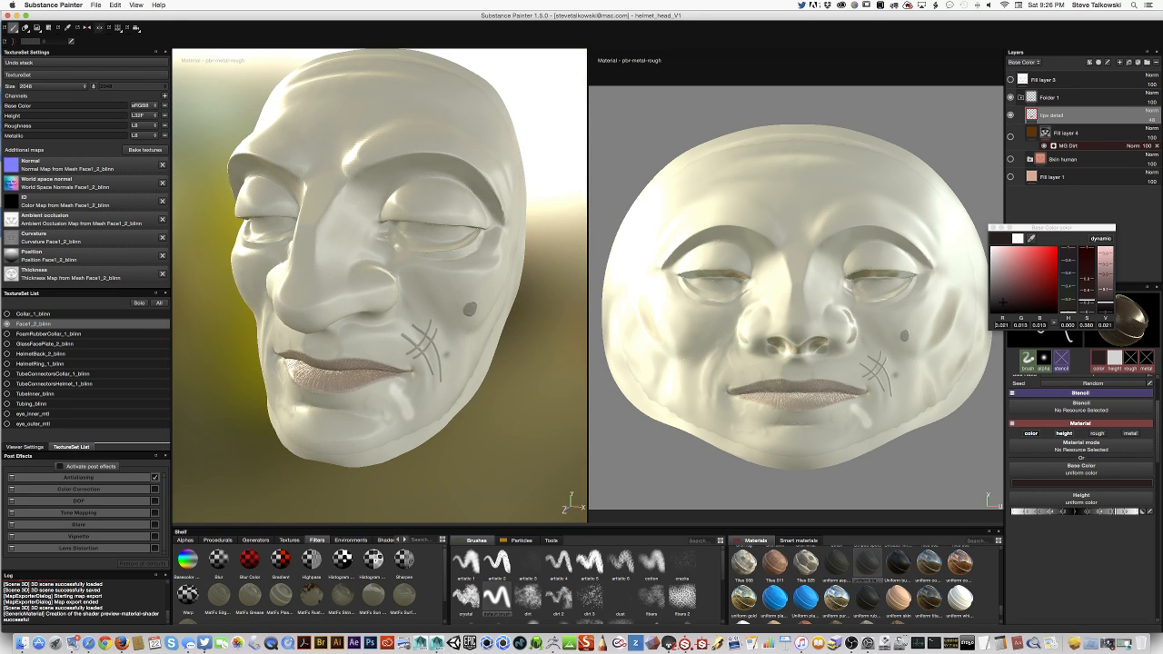
{"action": "key", "text": "e"}
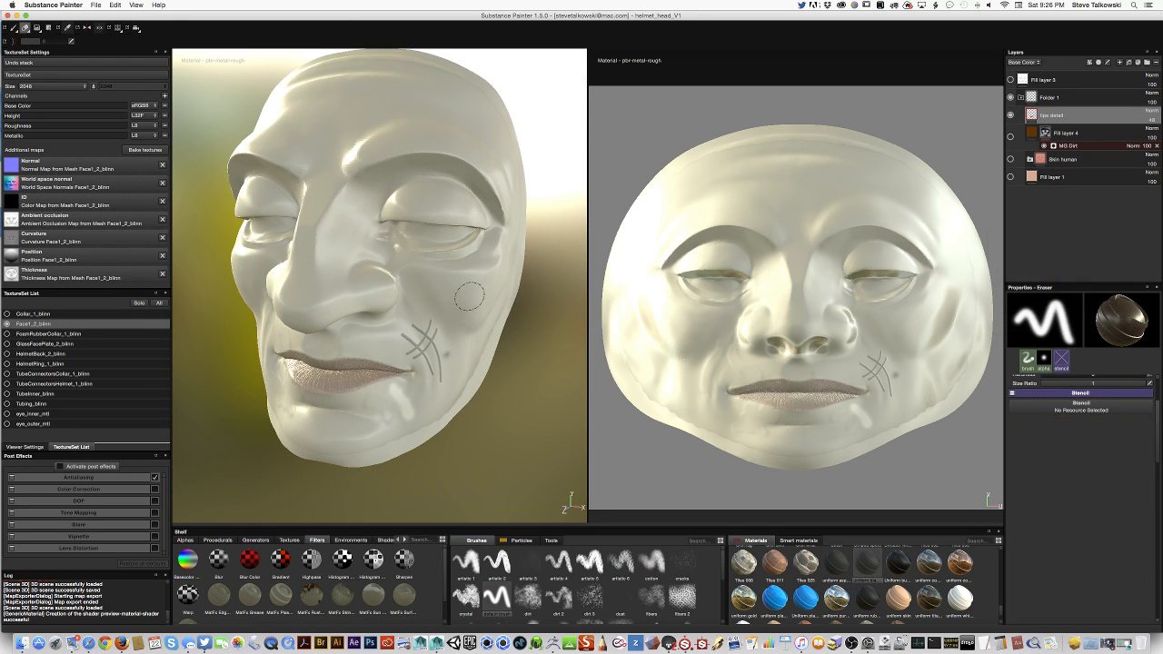
{"action": "mouse_move", "coordinate": [446, 347]}
{"action": "left_mouse_down"}
{"action": "mouse_move", "coordinate": [431, 362]}
{"action": "mouse_move", "coordinate": [398, 335]}
{"action": "mouse_move", "coordinate": [425, 408]}
{"action": "mouse_move", "coordinate": [374, 431]}
{"action": "mouse_move", "coordinate": [395, 391]}
{"action": "left_mouse_up"}
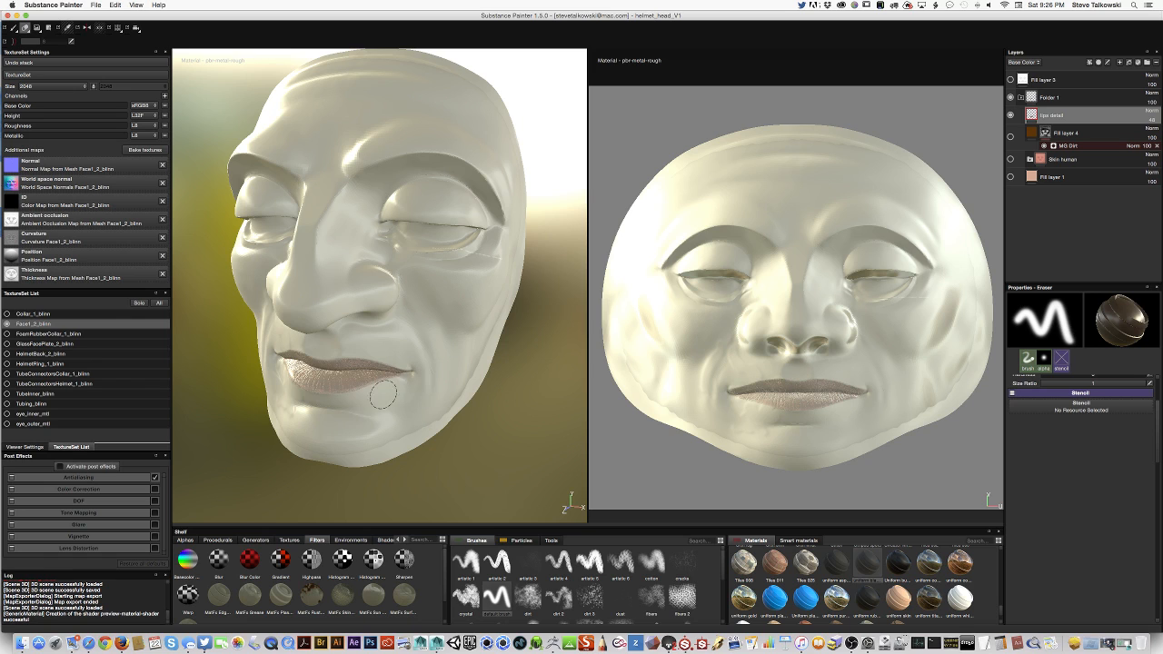
{"action": "mouse_move", "coordinate": [327, 419]}
{"action": "left_mouse_down", "text": "alt"}
{"action": "mouse_move", "coordinate": [390, 433]}
{"action": "mouse_move", "coordinate": [308, 428]}
{"action": "left_mouse_up", "text": "alt"}
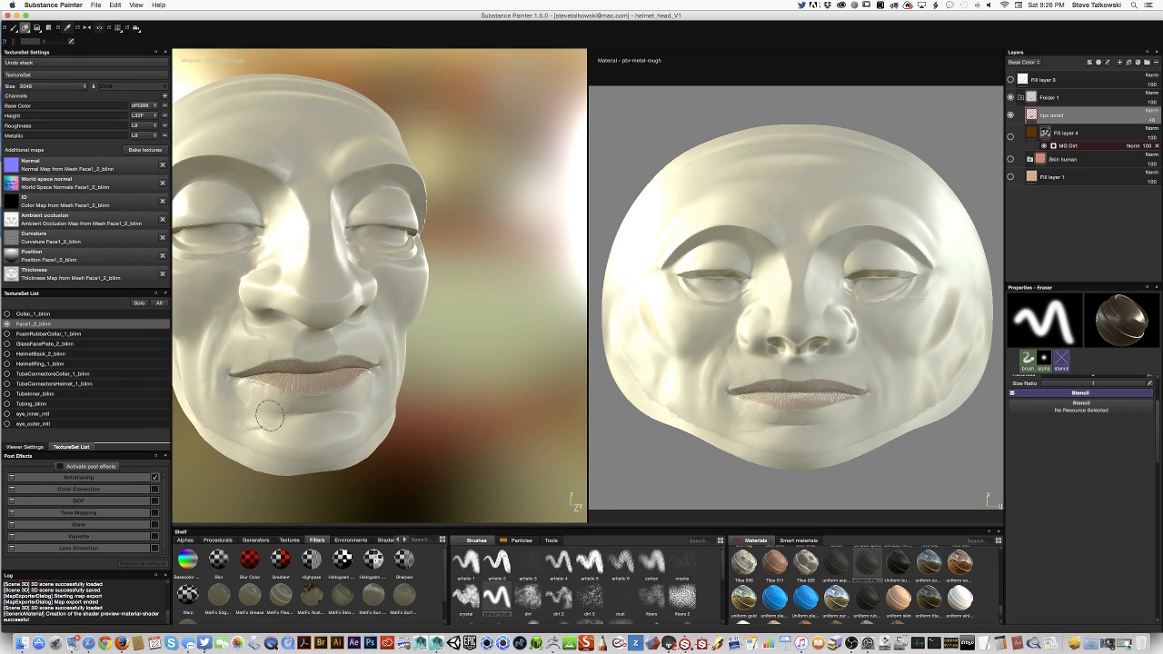
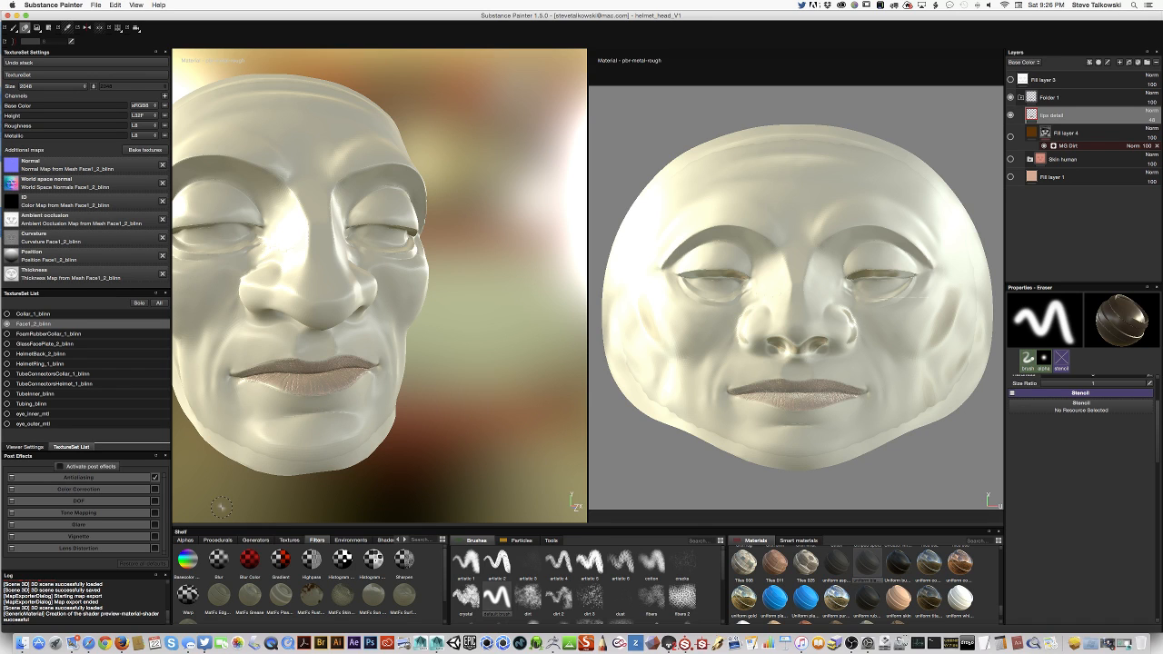
Load the screw bolt preset from the tool presets for painting and reduce its brush size to a small bolt.
{"action": "left_click", "coordinate": [551, 541]}
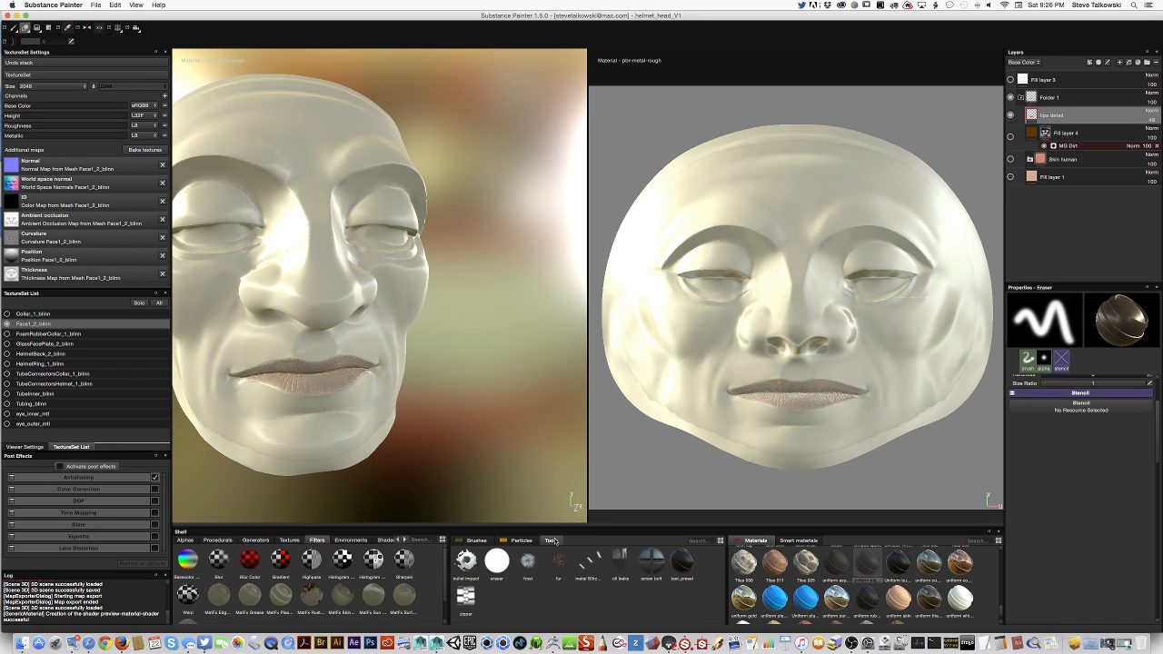
{"action": "key", "text": "1"}
{"action": "left_click_drag", "start_coordinate": [480, 454], "coordinate": [384, 441], "text": "alt"}
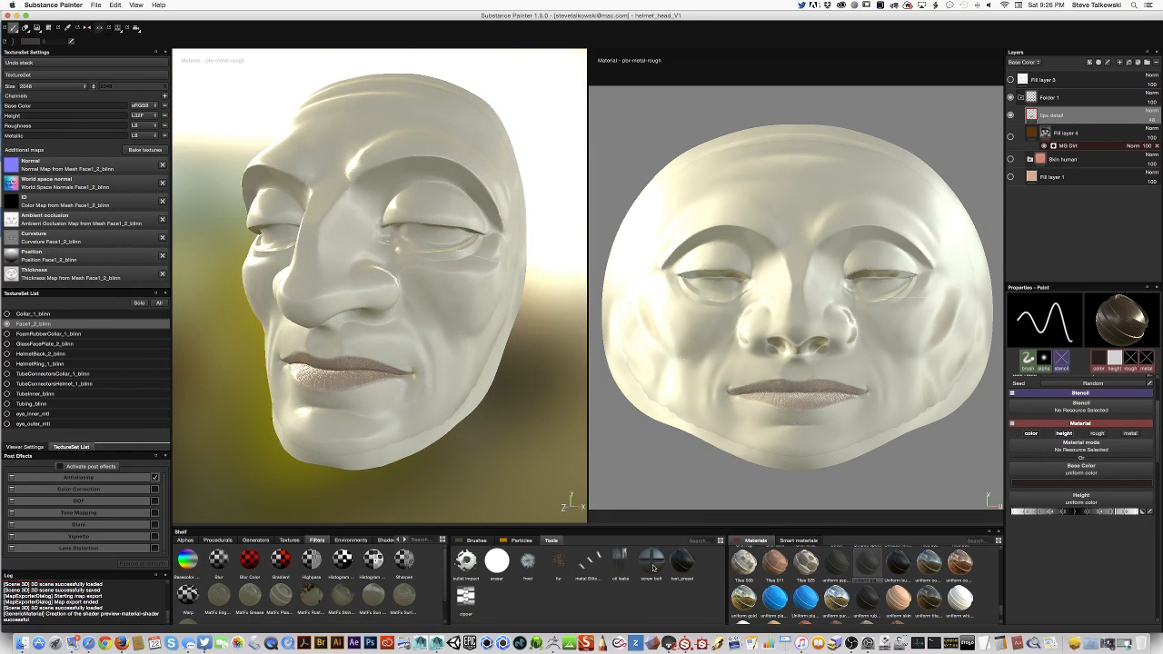
{"action": "left_click", "coordinate": [652, 561]}
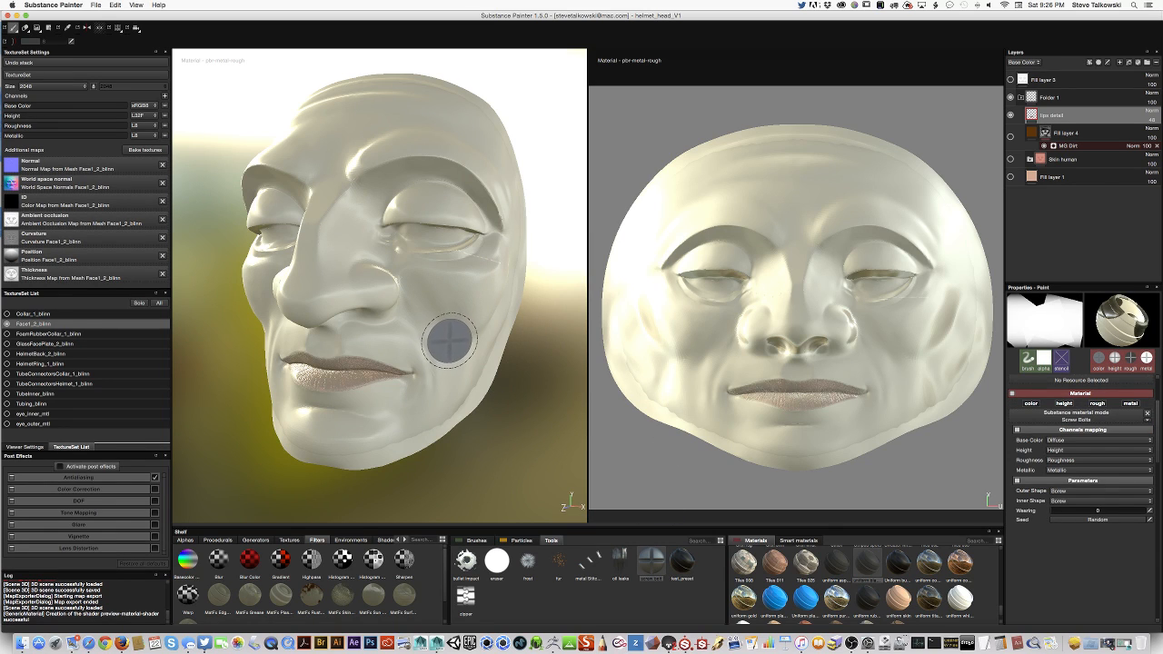
{"action": "key", "text": "bracketleft"}
{"action": "key", "text": "bracketleft"}
{"action": "key", "text": "bracketleft"}
{"action": "key", "text": "bracketleft"}
{"action": "key", "text": "bracketleft"}
{"action": "key", "text": "bracketleft"}
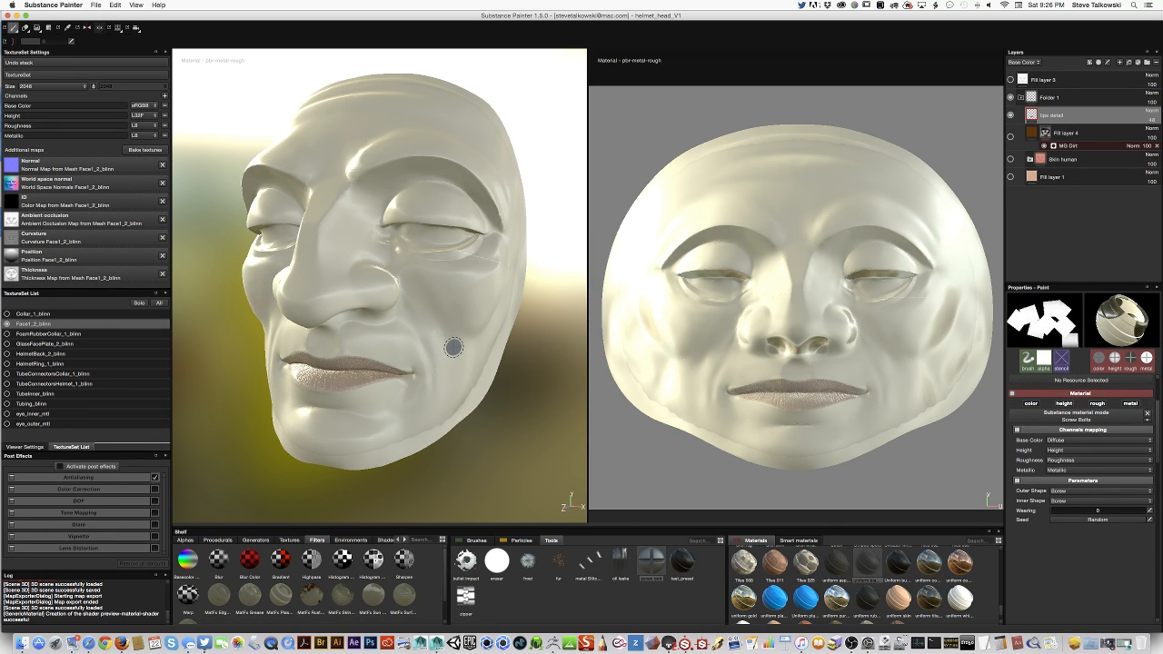
{"action": "key", "text": "bracketleft"}
Stamp a row of screw bolts from one cheek along the jaw and chin up to the opposite side of the face.
{"action": "left_click_drag", "start_coordinate": [499, 425], "coordinate": [440, 401], "text": "alt"}
{"action": "left_click", "coordinate": [440, 396]}
{"action": "left_click_drag", "start_coordinate": [441, 461], "coordinate": [408, 431], "text": "alt"}
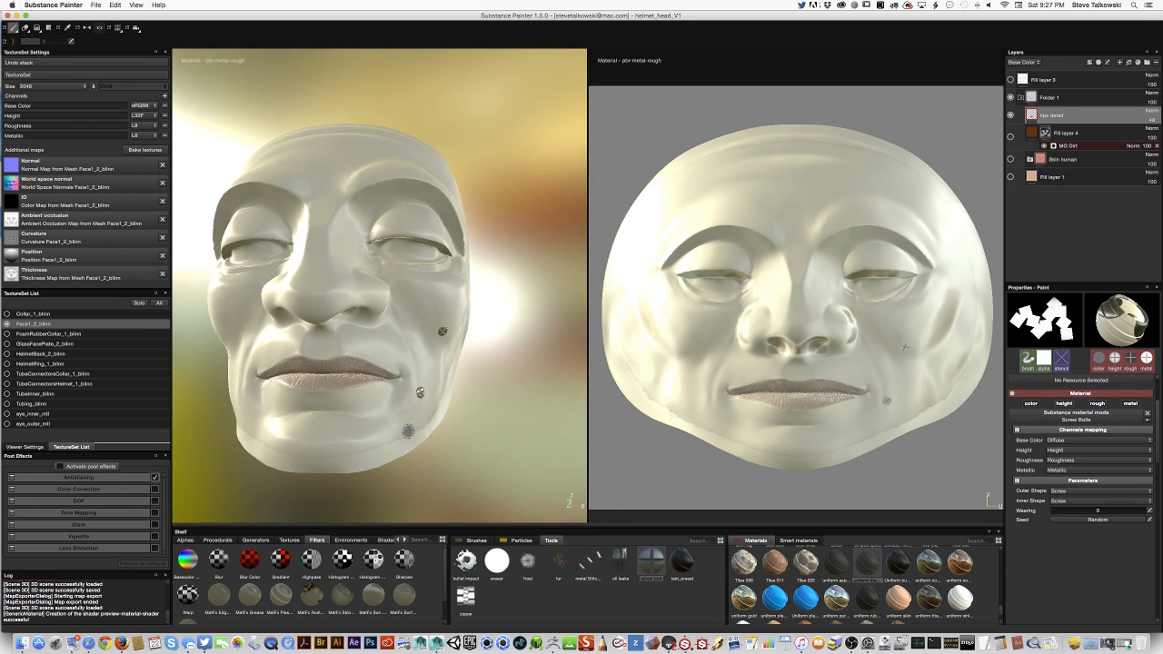
{"action": "left_click", "coordinate": [395, 424]}
{"action": "left_click_drag", "start_coordinate": [332, 476], "coordinate": [381, 418], "text": "alt"}
{"action": "left_click", "coordinate": [303, 434]}
{"action": "left_click", "coordinate": [251, 429]}
{"action": "left_click", "coordinate": [364, 401]}
{"action": "left_click", "coordinate": [321, 376]}
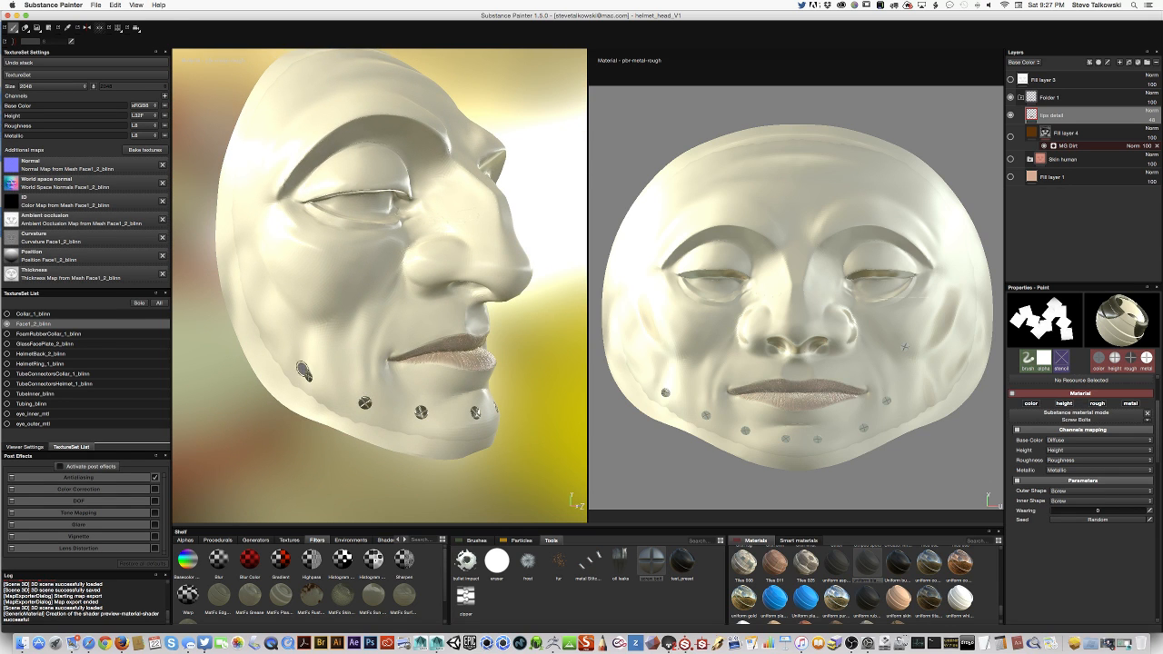
{"action": "left_click_drag", "start_coordinate": [320, 376], "coordinate": [339, 391], "text": "alt"}
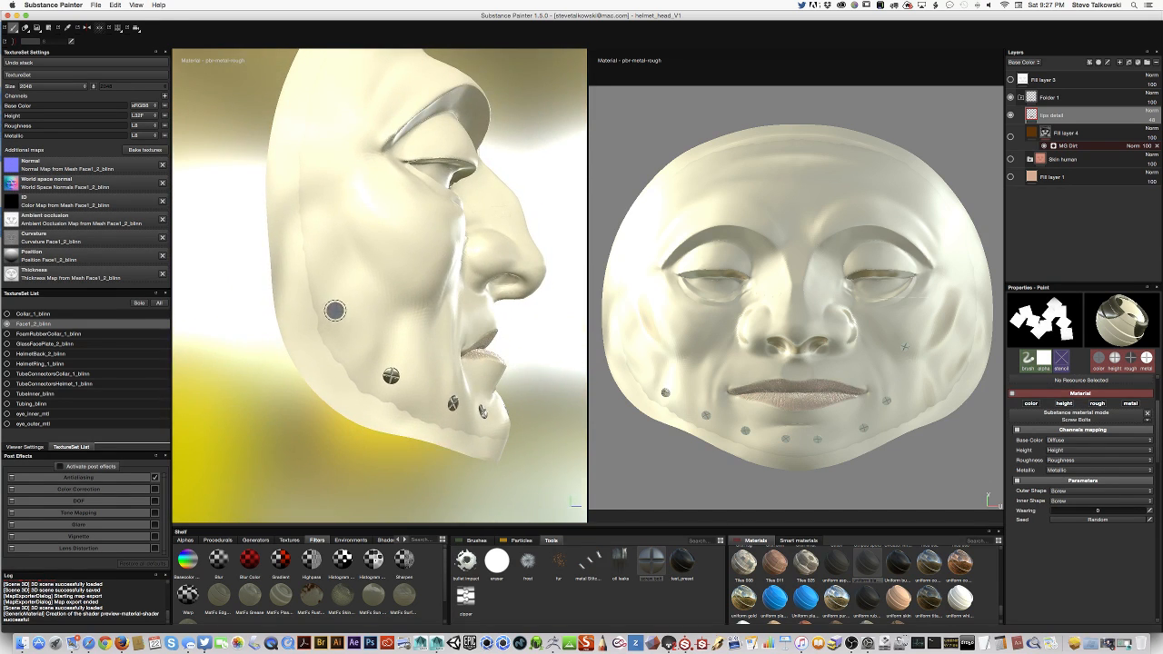
{"action": "left_click", "coordinate": [320, 202]}
Rotate the environment lighting to inspect the screw bolts around the face.
{"action": "left_click_drag", "start_coordinate": [320, 202], "coordinate": [504, 437], "text": "alt"}
{"action": "right_click_drag", "start_coordinate": [502, 438], "coordinate": [424, 462], "text": "shift"}
{"action": "left_click_drag", "start_coordinate": [423, 462], "coordinate": [431, 428], "text": "alt"}
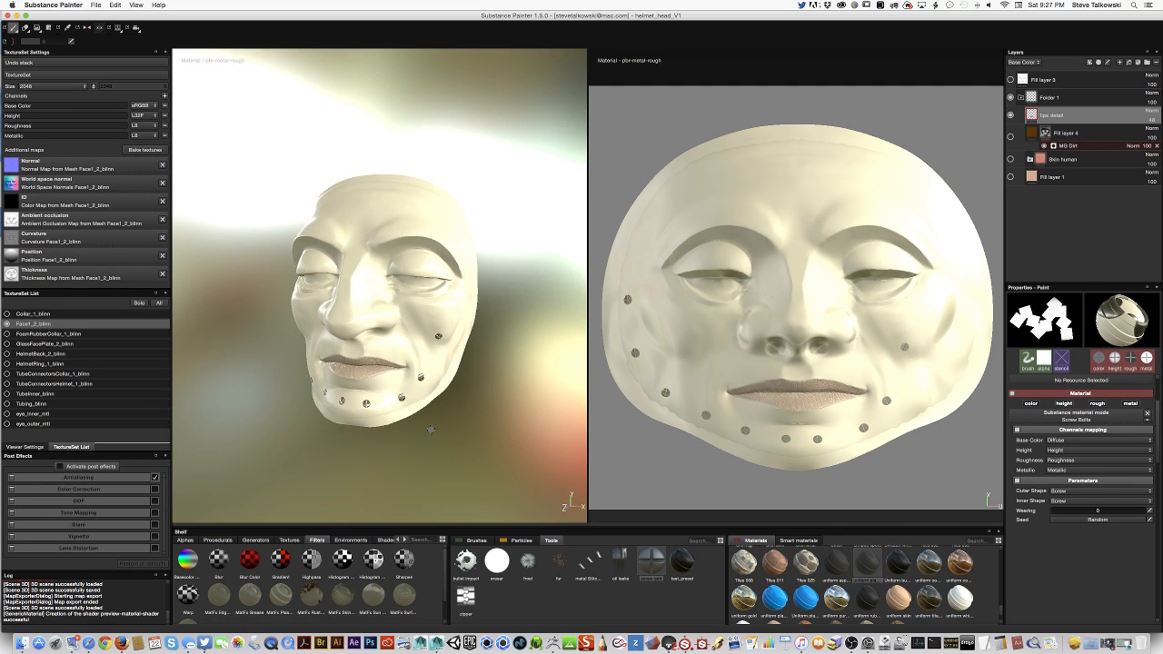
Erase all the screw bolts around the jaw and both sides of the face, and return to the paint brush.
{"action": "key", "text": "2"}
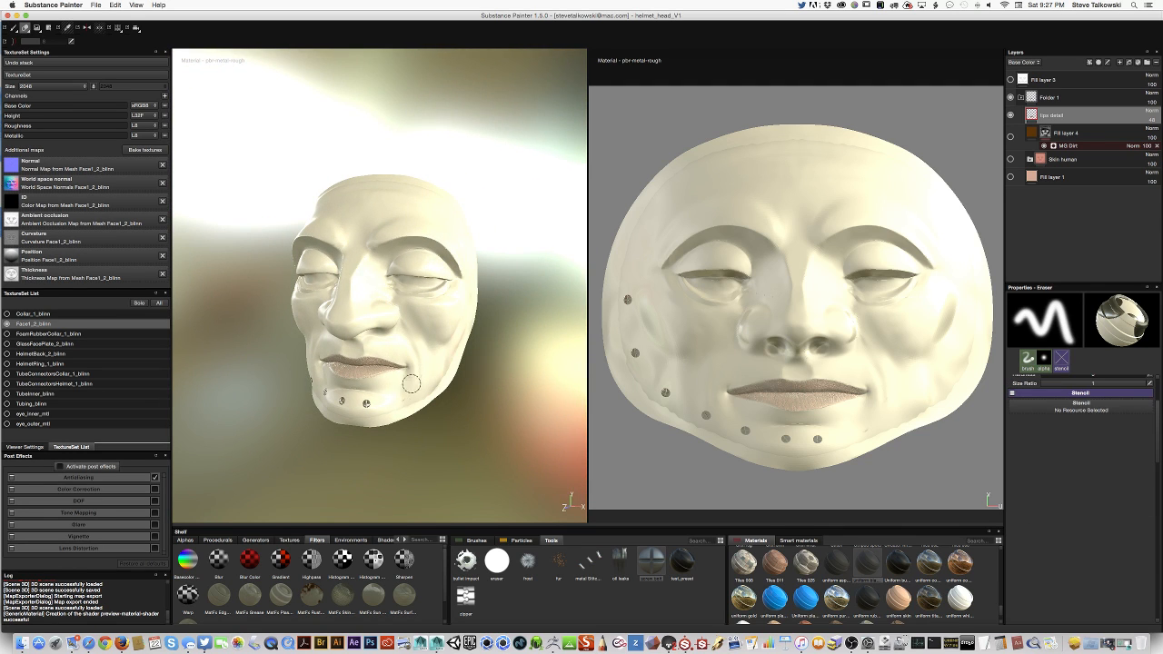
{"action": "mouse_move", "coordinate": [411, 384]}
{"action": "left_mouse_down"}
{"action": "mouse_move", "coordinate": [377, 400]}
{"action": "mouse_move", "coordinate": [402, 452]}
{"action": "mouse_move", "coordinate": [424, 408]}
{"action": "mouse_move", "coordinate": [342, 426]}
{"action": "left_mouse_up"}
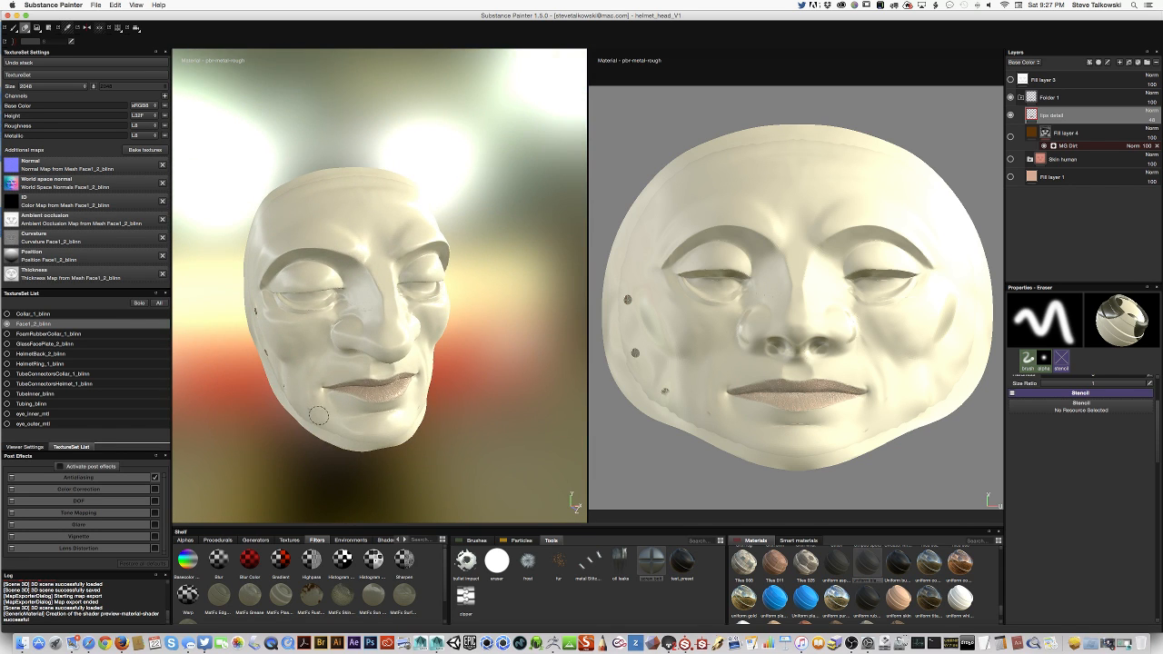
{"action": "mouse_move", "coordinate": [258, 439]}
{"action": "left_mouse_down", "text": "alt"}
{"action": "mouse_move", "coordinate": [304, 440]}
{"action": "mouse_move", "coordinate": [246, 357]}
{"action": "left_mouse_up", "text": "alt"}
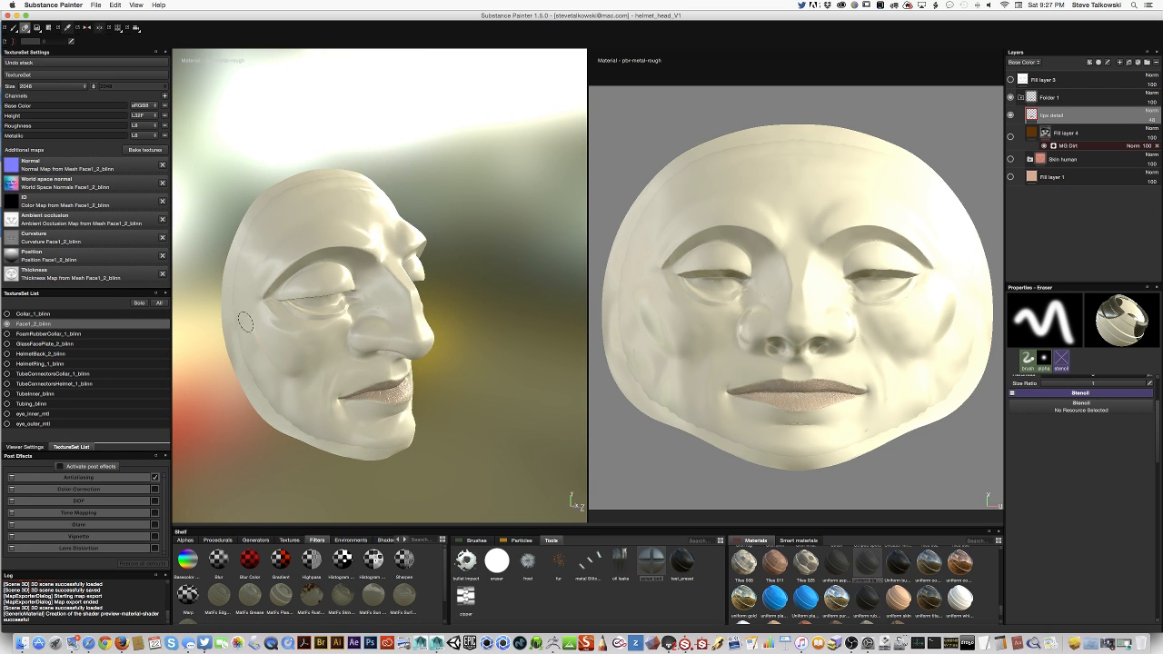
{"action": "left_click_drag", "start_coordinate": [445, 439], "coordinate": [451, 403], "text": "alt"}
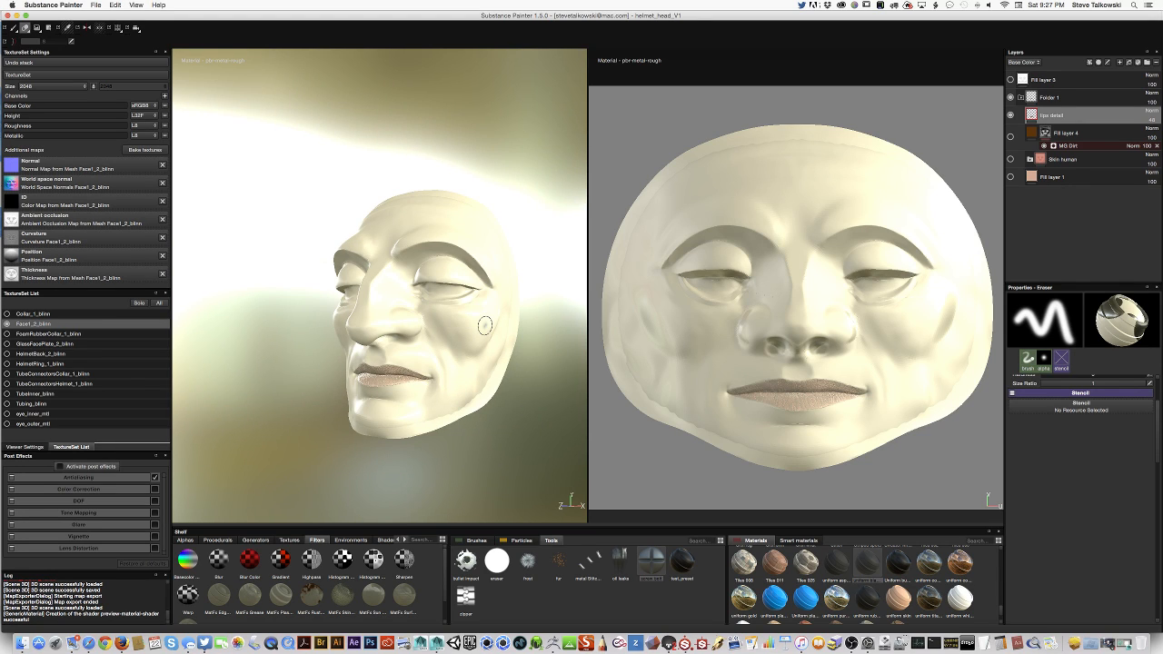
{"action": "key", "text": "1"}
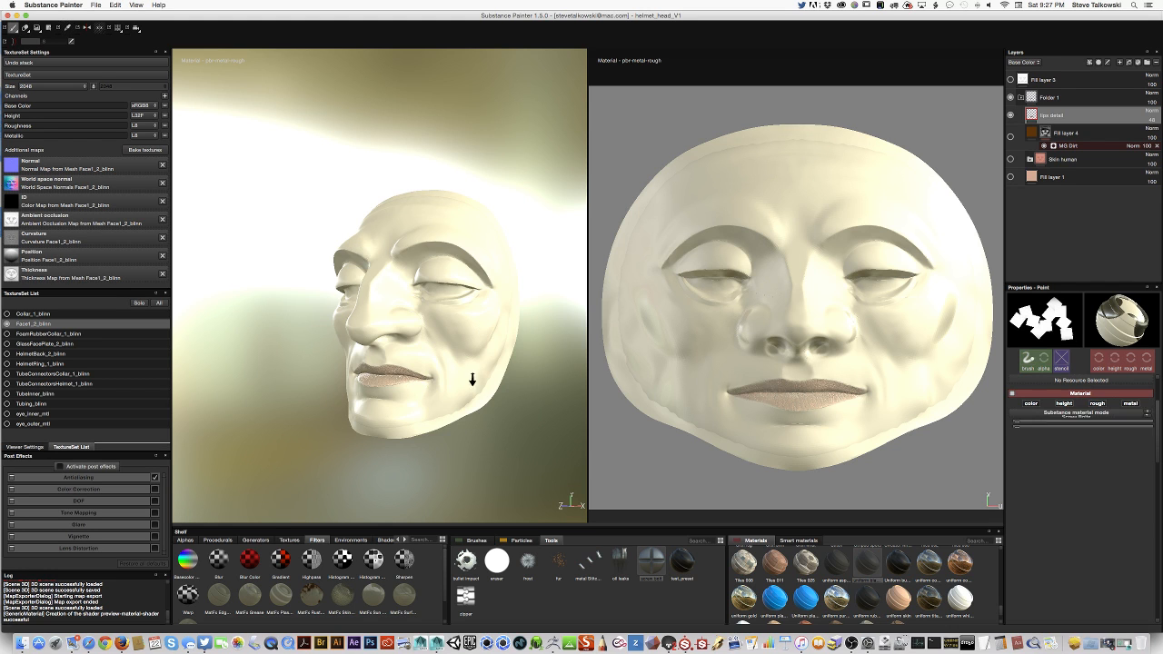
Show the Fill layer 4 dirt on the face again and briefly preview Fill layer 3 over it.
{"action": "mouse_move", "coordinate": [470, 381]}
{"action": "left_mouse_down", "text": "alt"}
{"action": "mouse_move", "coordinate": [389, 408]}
{"action": "mouse_move", "coordinate": [423, 394]}
{"action": "left_mouse_up", "text": "alt"}
{"action": "middle_click_drag", "start_coordinate": [423, 394], "coordinate": [396, 375], "text": "alt"}
{"action": "left_click_drag", "start_coordinate": [395, 375], "coordinate": [449, 385], "text": "alt"}
{"action": "scroll", "coordinate": [429, 360], "scroll_direction": "up", "scroll_amount": 3}
{"action": "middle_click_drag", "start_coordinate": [449, 384], "coordinate": [463, 353], "text": "alt"}
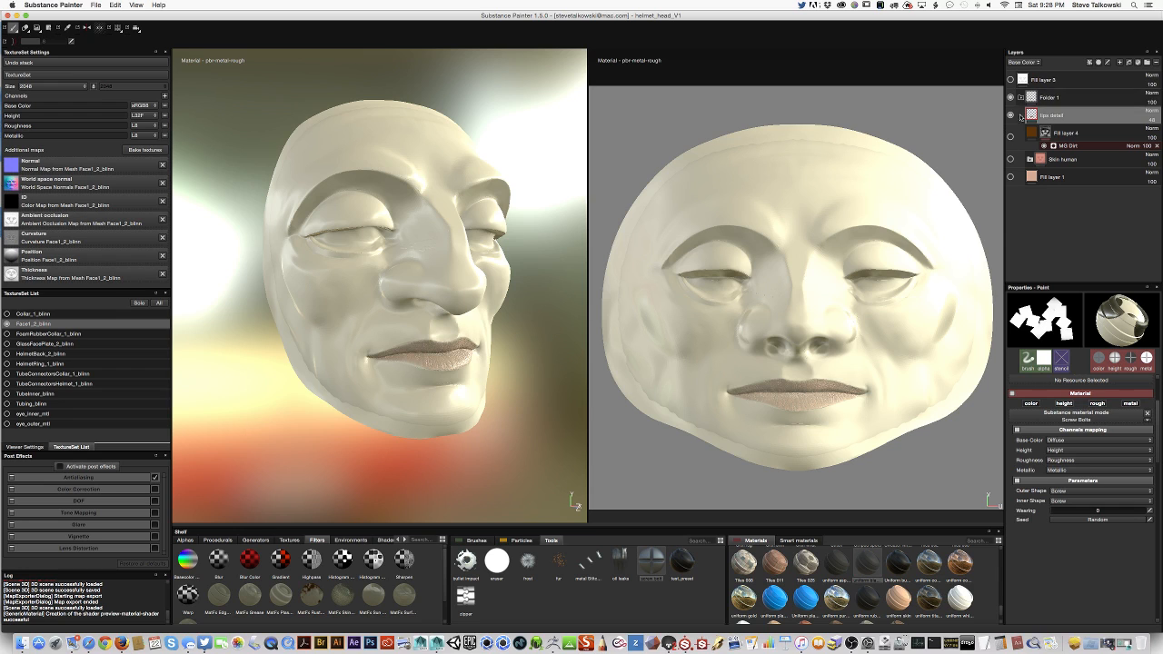
{"action": "left_click", "coordinate": [1010, 136]}
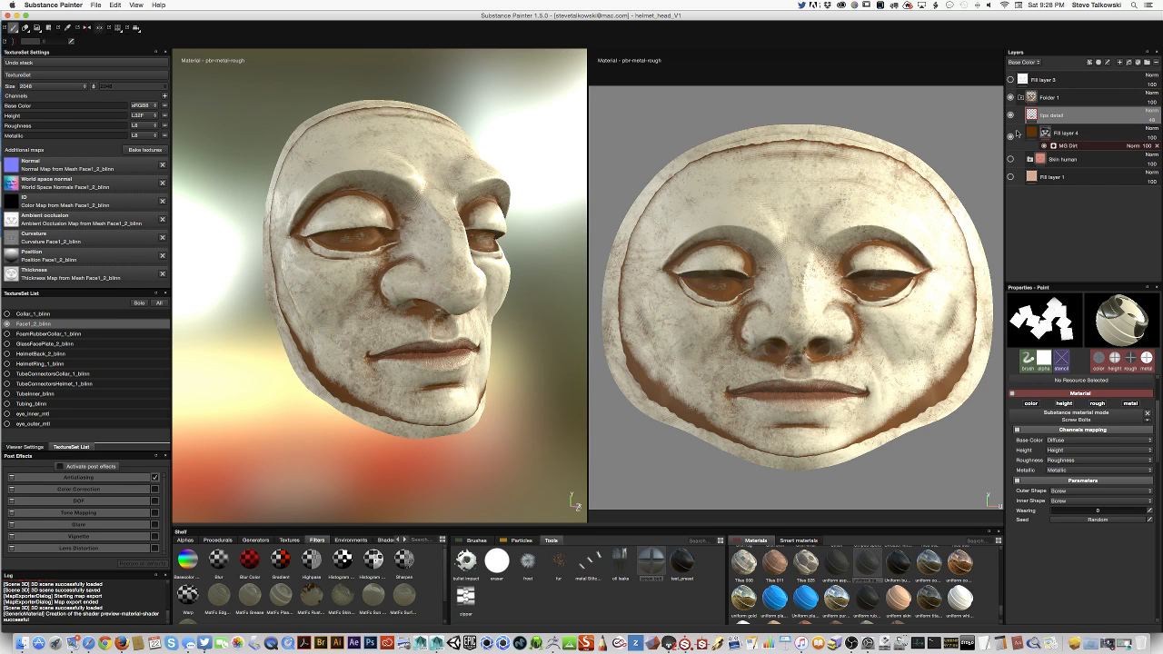
{"action": "left_click", "coordinate": [1010, 80]}
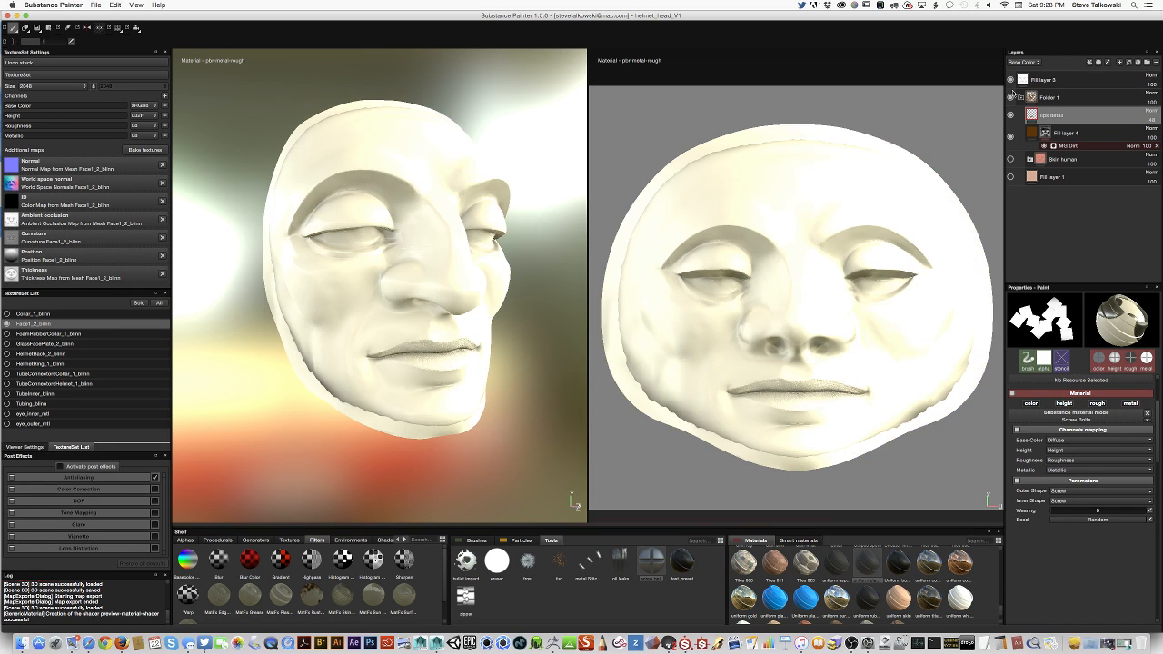
{"action": "left_click", "coordinate": [1011, 80]}
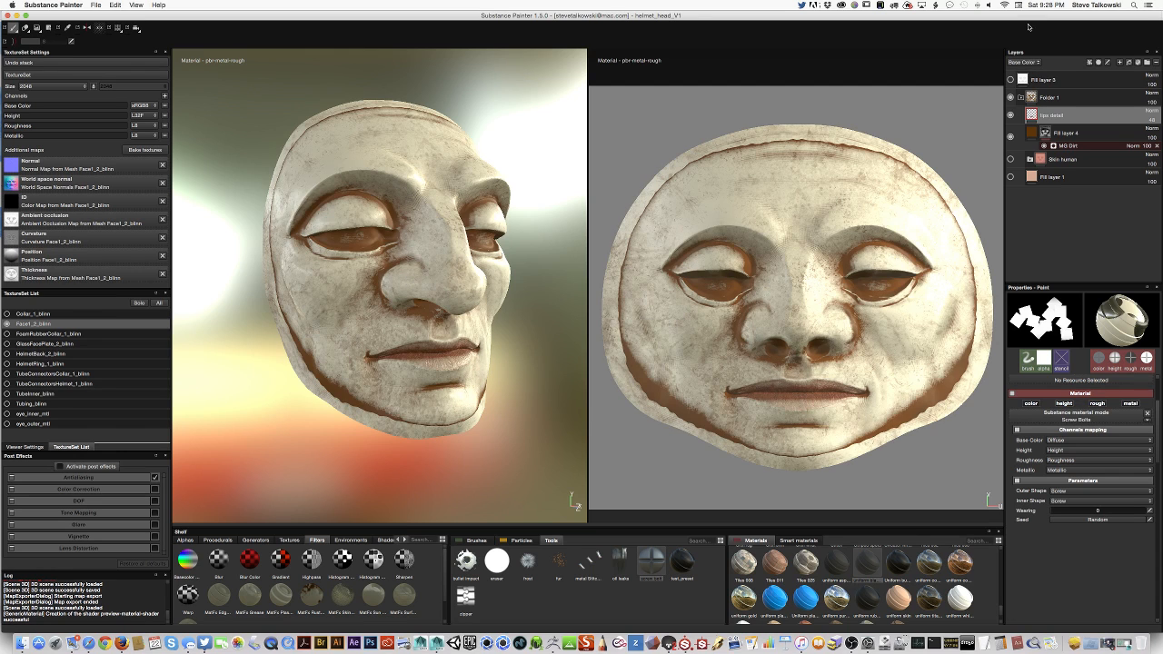
Show the HelmetBack_2_blinn texture set together with the face and select it to display its layers.
{"action": "right_click_drag", "start_coordinate": [407, 362], "coordinate": [261, 414], "text": "alt"}
{"action": "middle_click_drag", "start_coordinate": [429, 378], "coordinate": [381, 365], "text": "alt"}
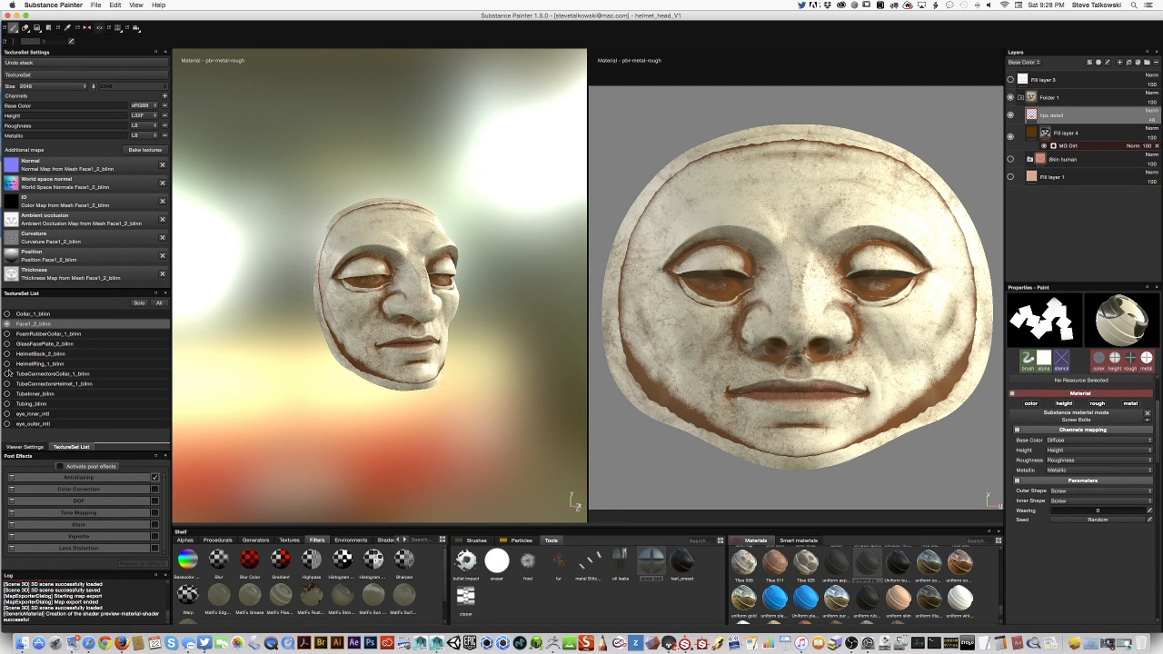
{"action": "left_click", "coordinate": [7, 354]}
{"action": "left_click_drag", "start_coordinate": [338, 416], "coordinate": [454, 410], "text": "alt"}
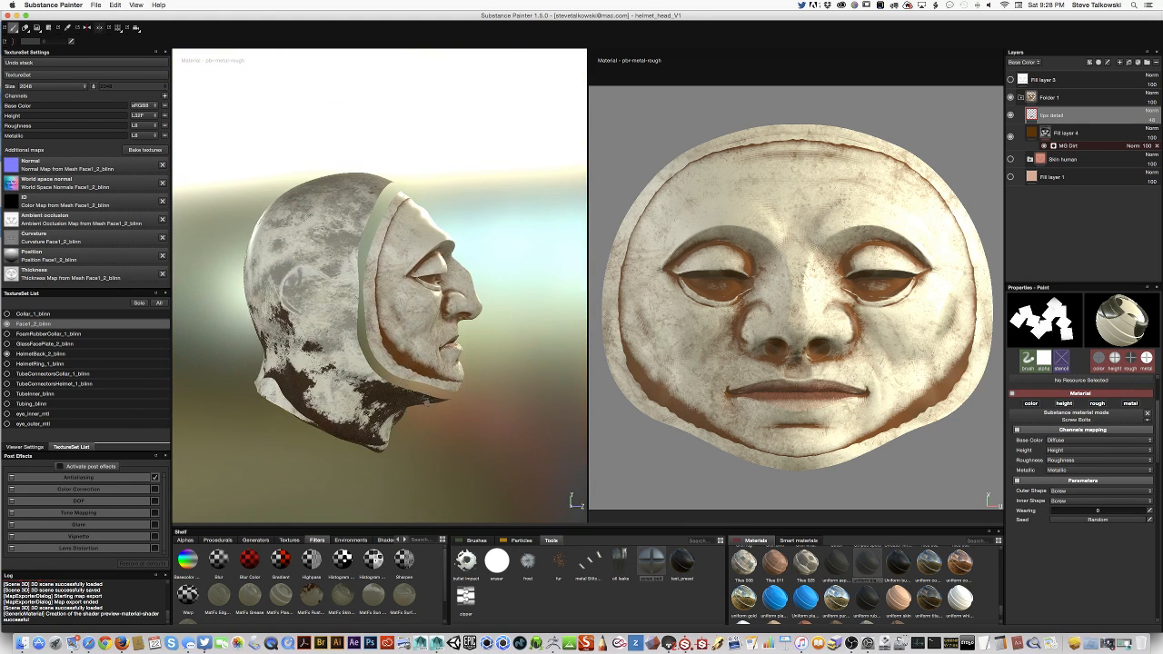
{"action": "left_click", "coordinate": [41, 353]}
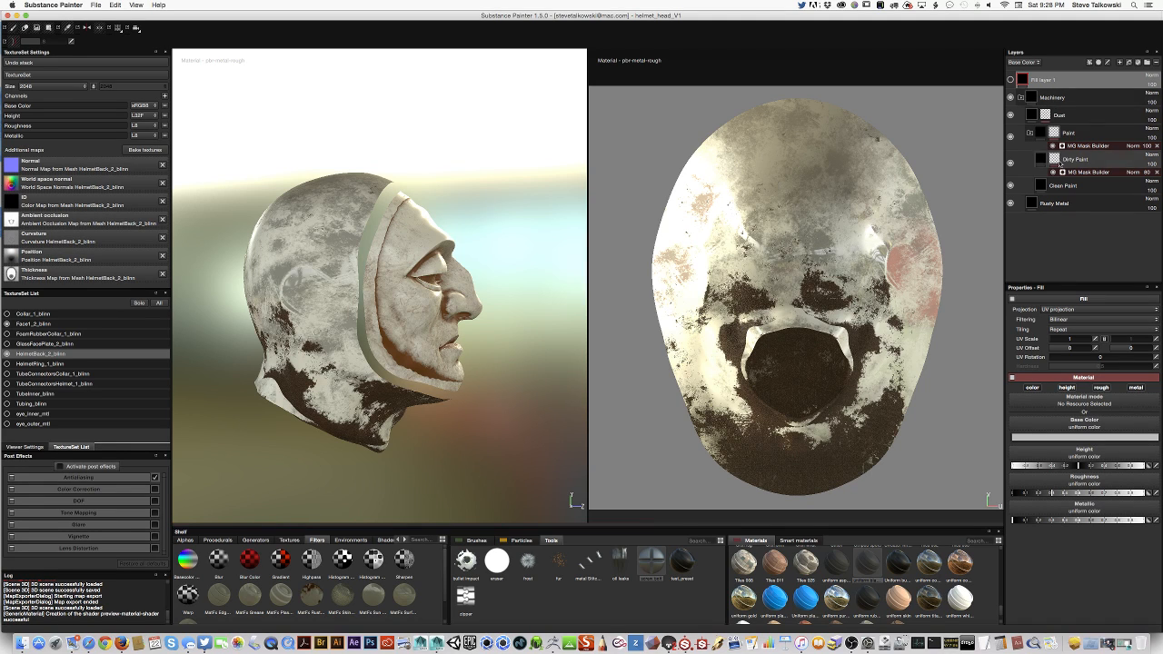
Add the yellow Machinery smart material at the top of the HelmetBack_2_blinn layer stack, after collapsing the existing Machinery group.
{"action": "left_click", "coordinate": [1021, 98]}
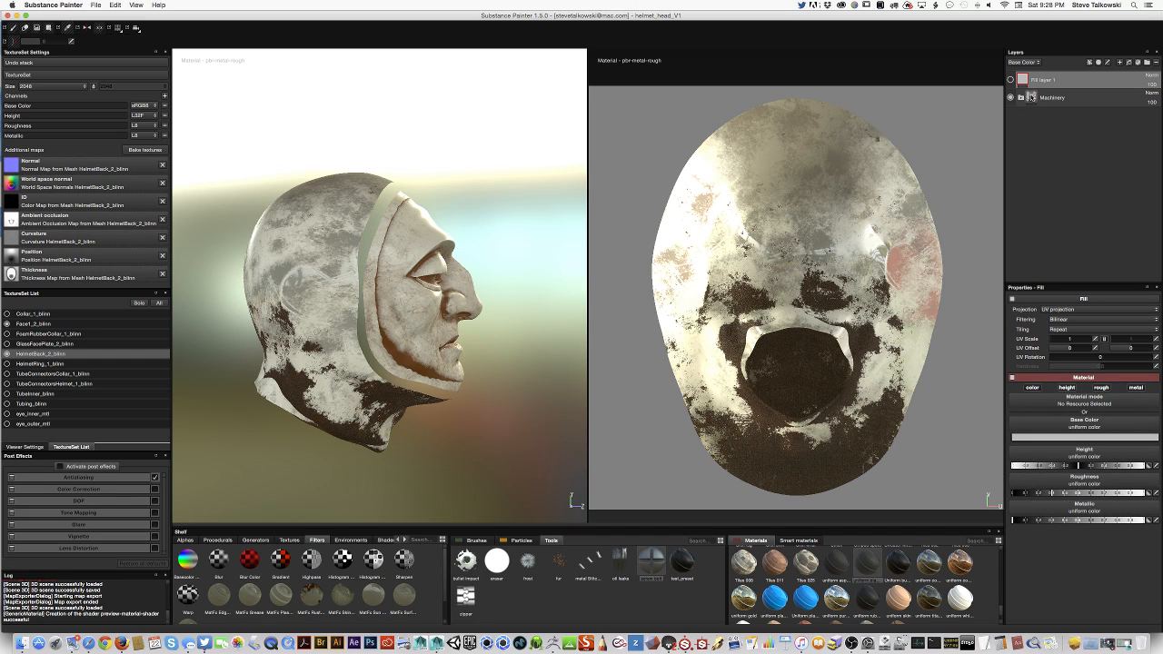
{"action": "left_click", "coordinate": [799, 541]}
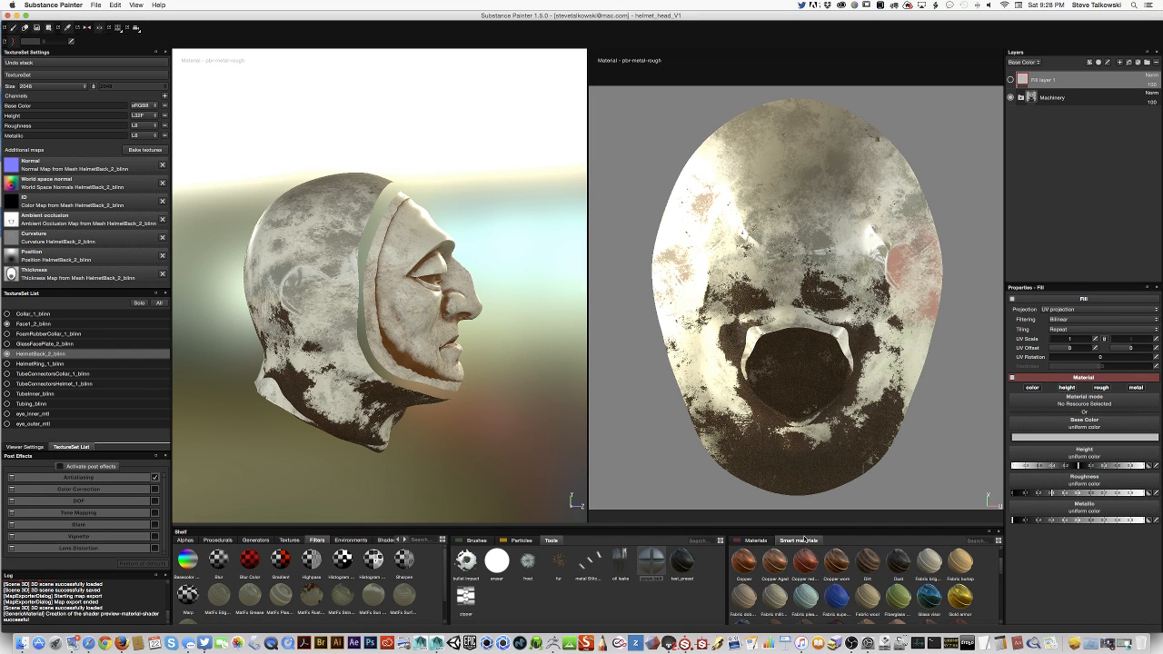
{"action": "scroll", "coordinate": [1002, 592], "scroll_direction": "down", "scroll_amount": 2}
{"action": "scroll", "coordinate": [1003, 588], "scroll_direction": "down", "scroll_amount": 1}
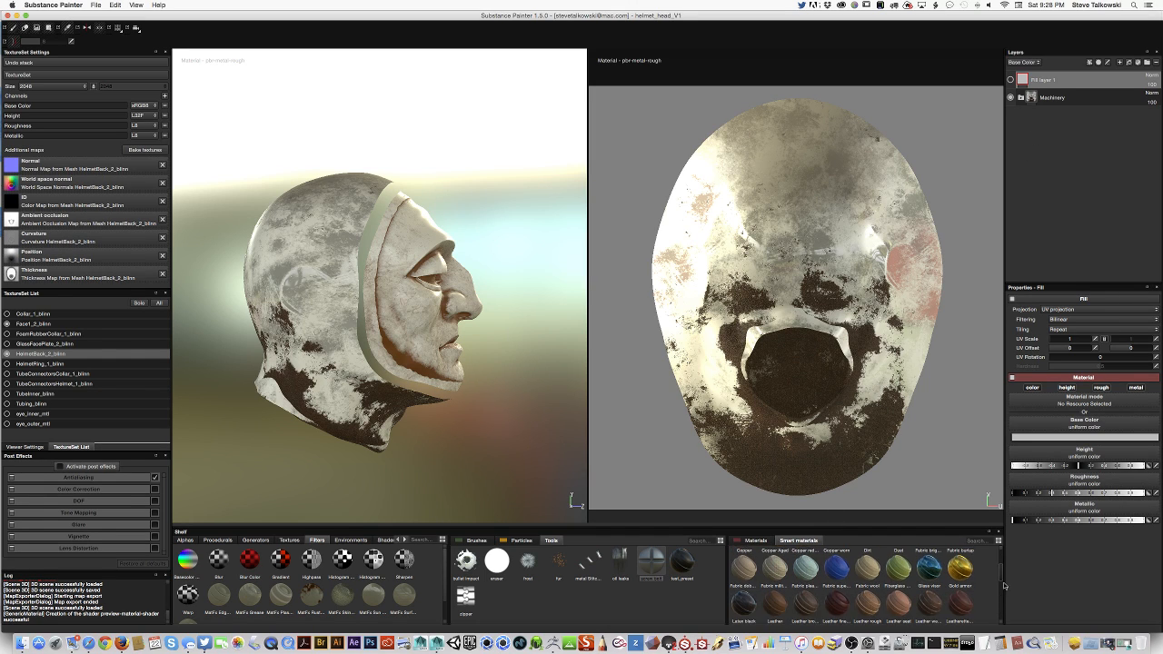
{"action": "scroll", "coordinate": [1002, 588], "scroll_direction": "down", "scroll_amount": 4}
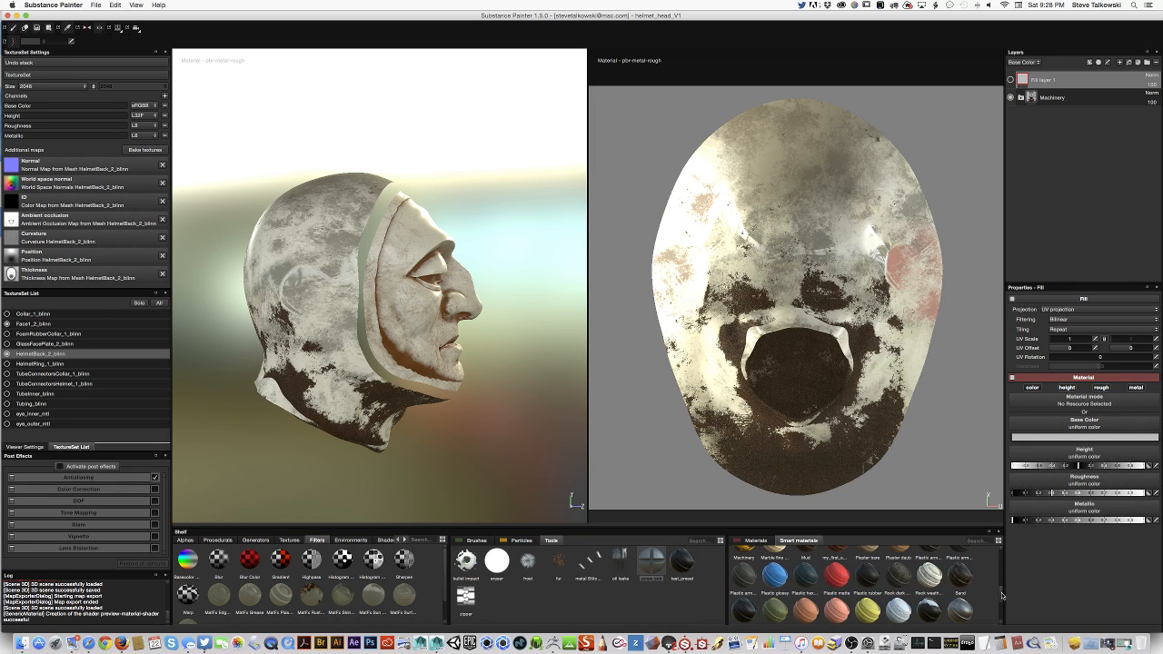
{"action": "scroll", "coordinate": [1002, 595], "scroll_direction": "up", "scroll_amount": 1}
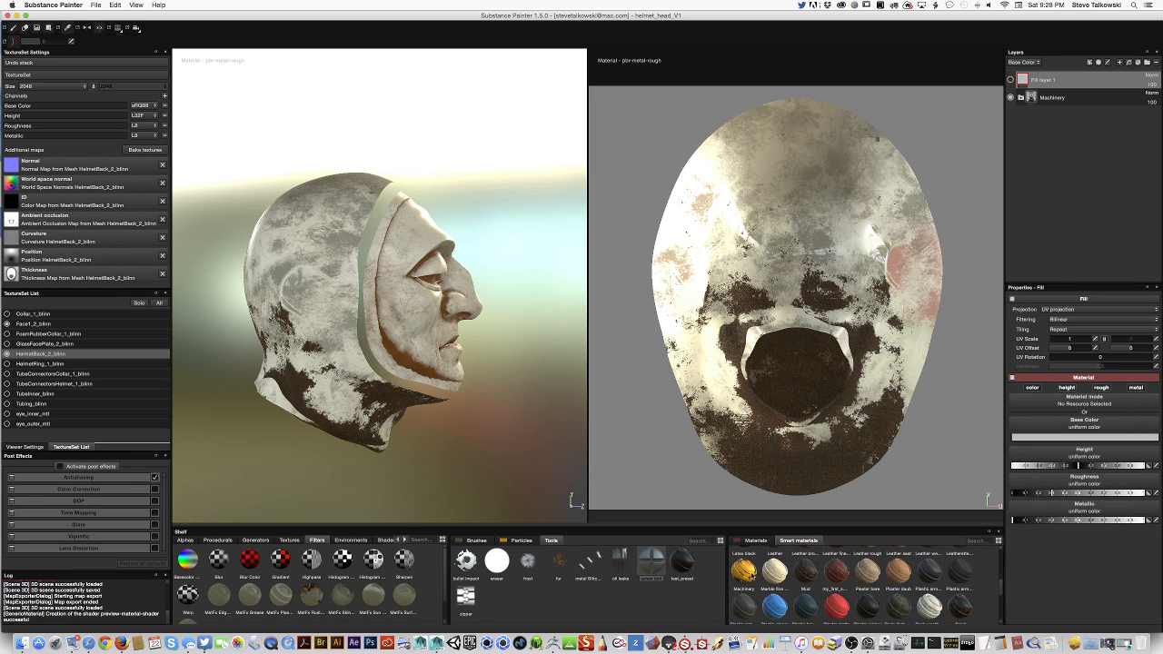
{"action": "left_click_drag", "start_coordinate": [743, 572], "coordinate": [1059, 71]}
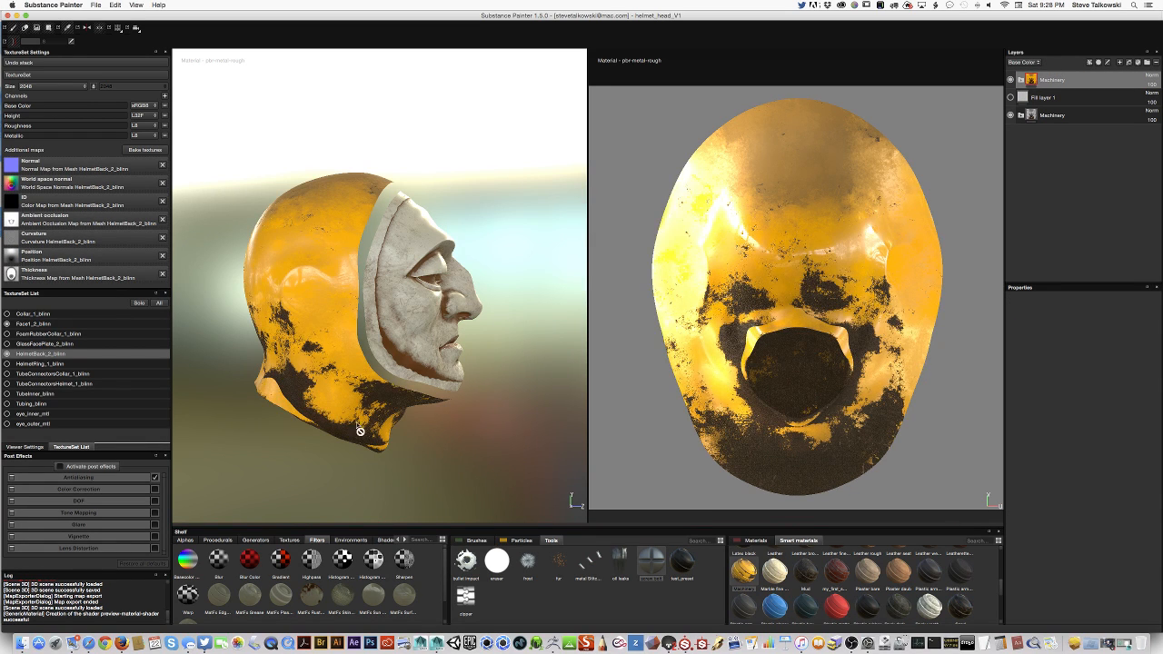
Examine the yellow Machinery material on the helmet from the back, sides and above.
{"action": "left_click_drag", "start_coordinate": [360, 431], "coordinate": [282, 252], "text": "alt"}
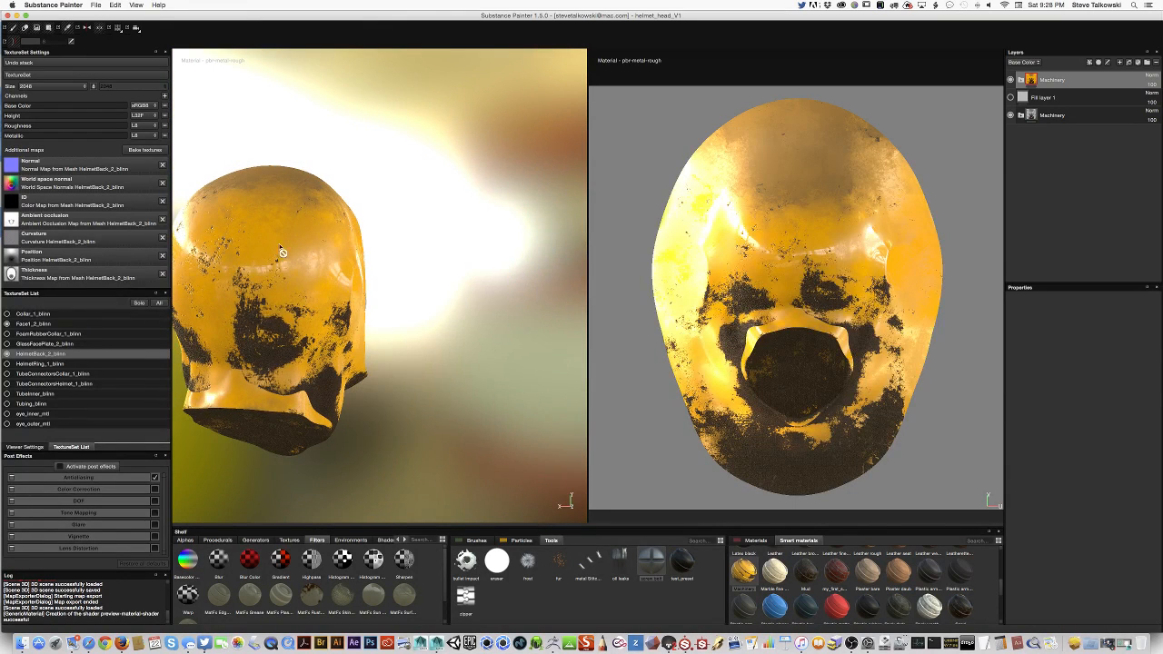
{"action": "left_click_drag", "start_coordinate": [304, 350], "coordinate": [345, 342], "text": "alt"}
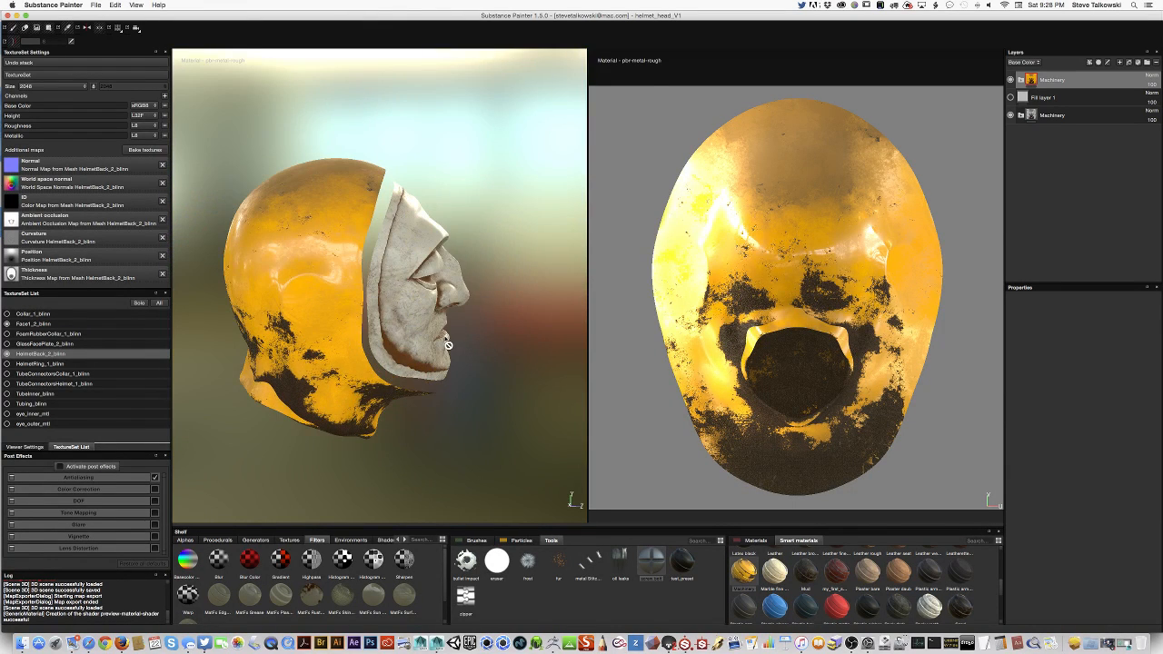
{"action": "left_click_drag", "start_coordinate": [448, 345], "coordinate": [406, 247], "text": "alt"}
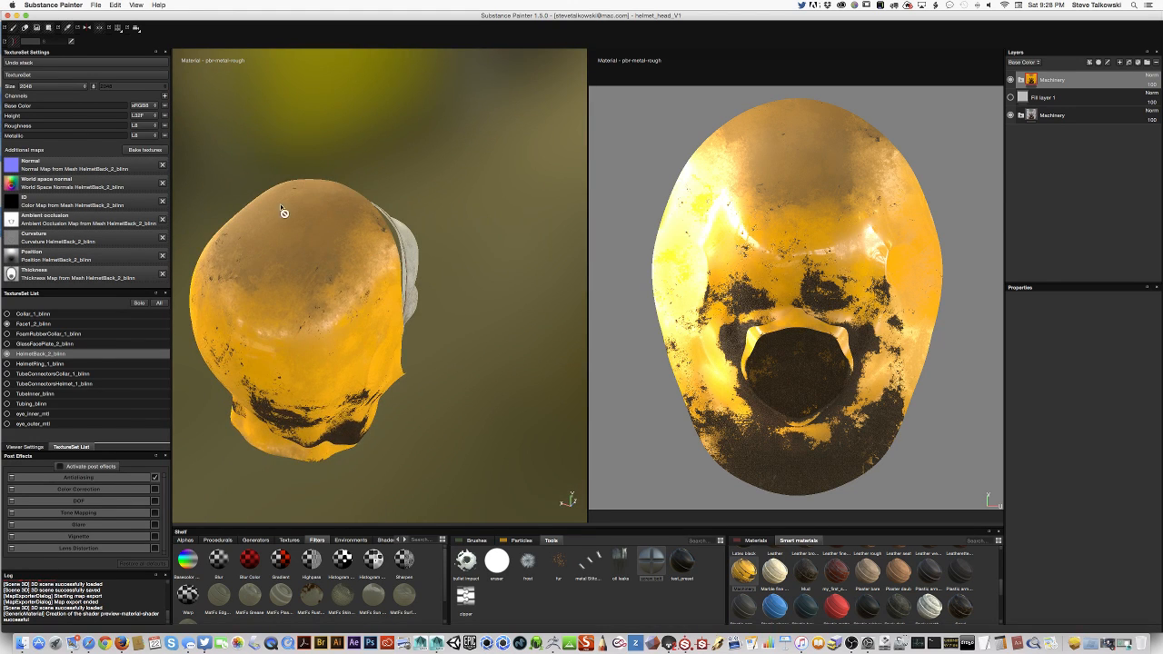
{"action": "left_click_drag", "start_coordinate": [333, 272], "coordinate": [357, 162], "text": "alt"}
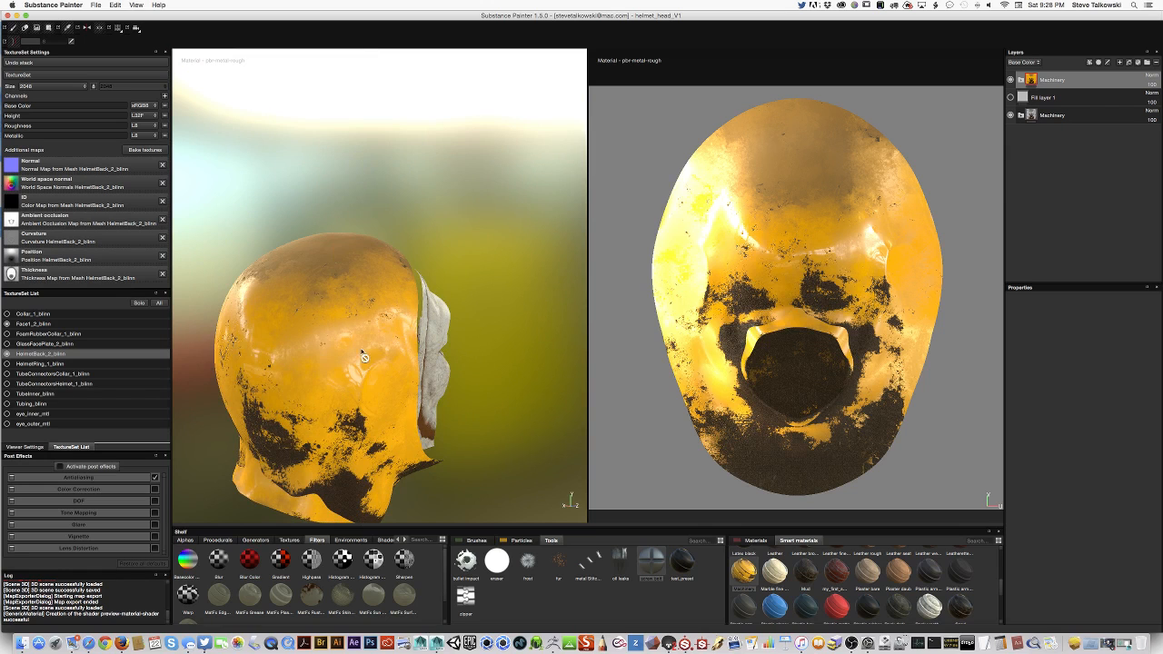
{"action": "left_click_drag", "start_coordinate": [363, 357], "coordinate": [452, 441], "text": "alt"}
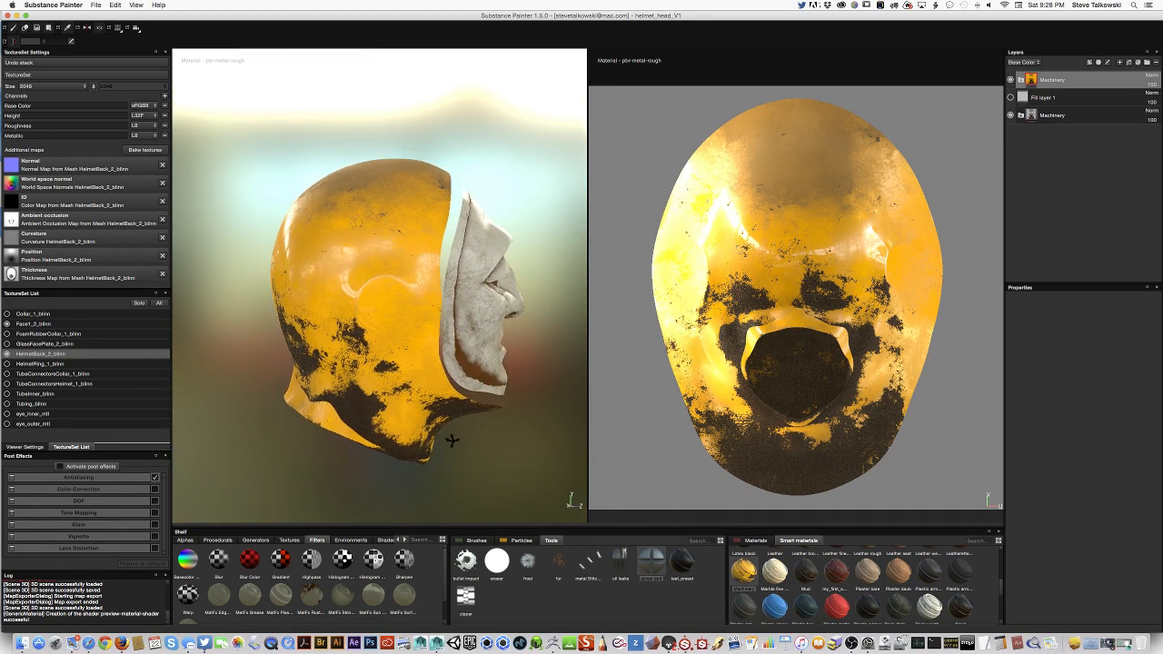
{"action": "scroll", "coordinate": [478, 437], "scroll_direction": "up", "scroll_amount": 3}
{"action": "left_click_drag", "start_coordinate": [381, 429], "coordinate": [595, 283], "text": "alt"}
Expand the new Machinery group and compare the helmet with its Dust layer hidden and shown.
{"action": "left_click", "coordinate": [1023, 79]}
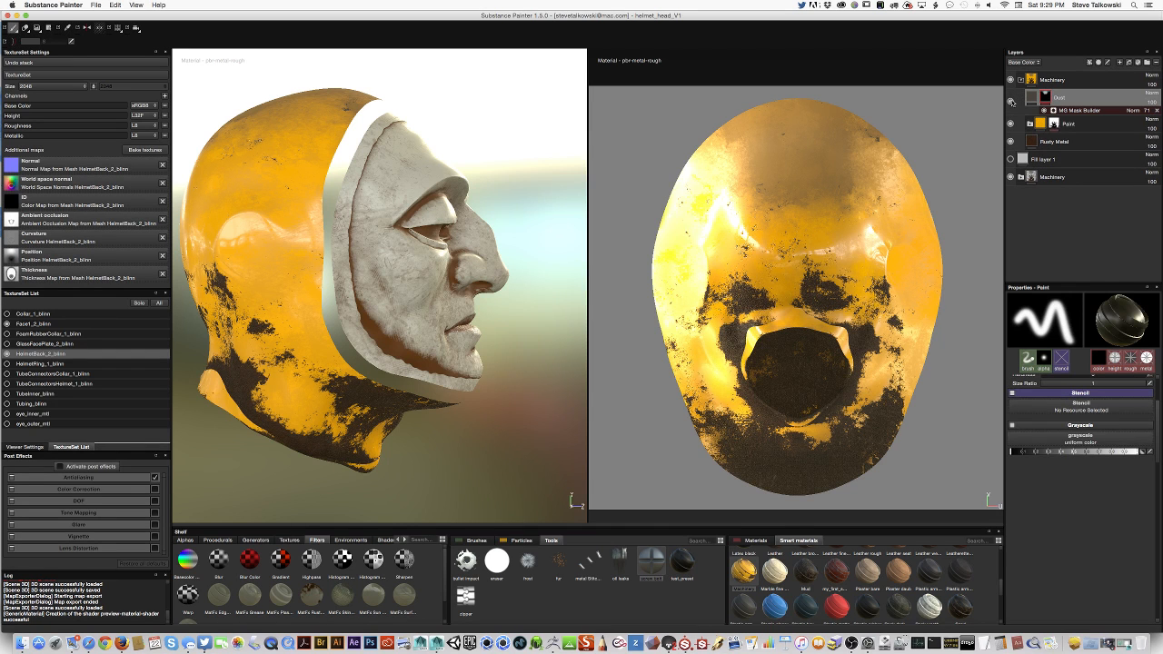
{"action": "left_click", "coordinate": [1010, 98]}
{"action": "left_click_drag", "start_coordinate": [389, 207], "coordinate": [414, 264], "text": "alt"}
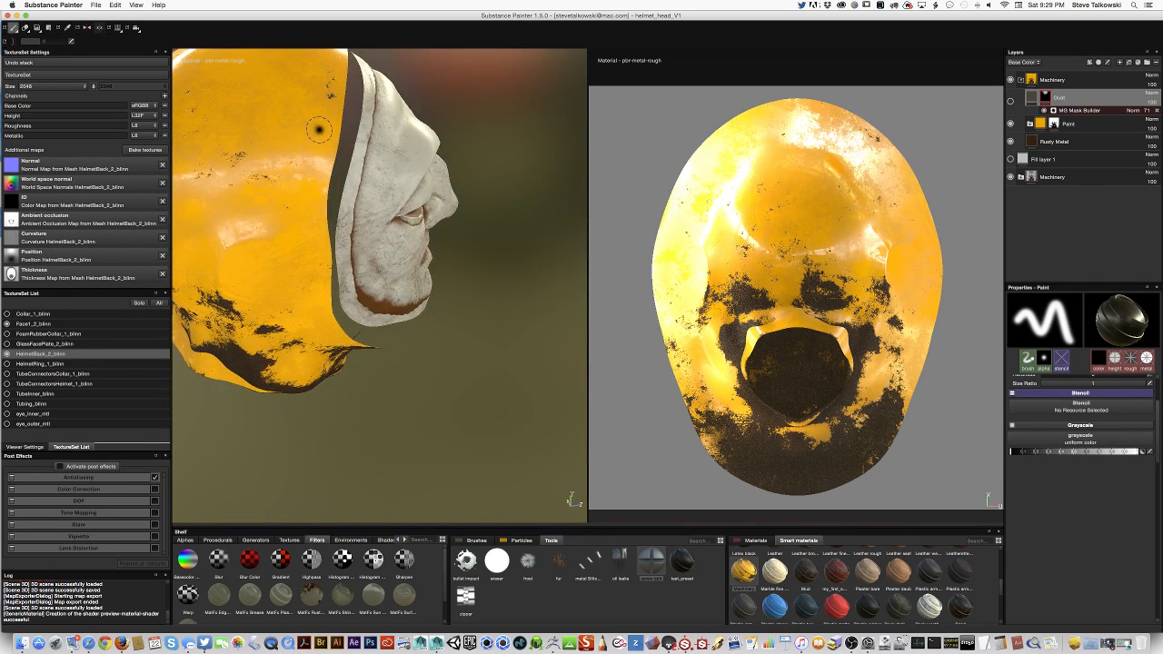
{"action": "middle_click_drag", "start_coordinate": [378, 264], "coordinate": [462, 265], "text": "alt"}
{"action": "scroll", "coordinate": [462, 266], "scroll_direction": "down", "scroll_amount": 3}
{"action": "left_click_drag", "start_coordinate": [461, 265], "coordinate": [420, 255], "text": "alt"}
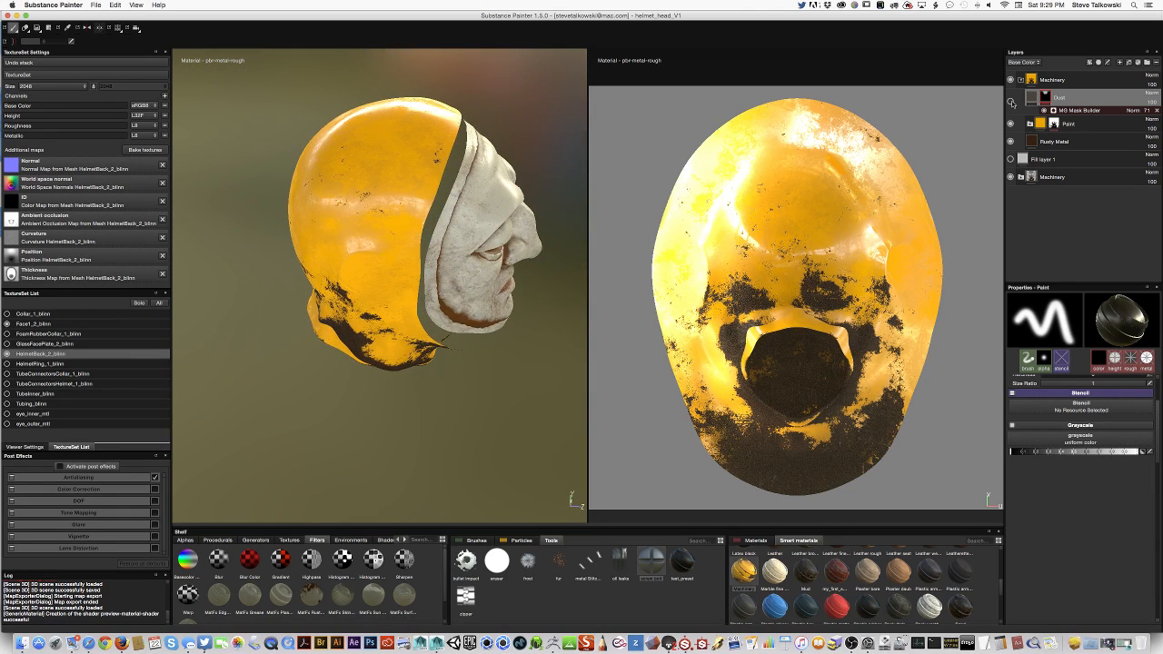
{"action": "left_click", "coordinate": [1011, 102]}
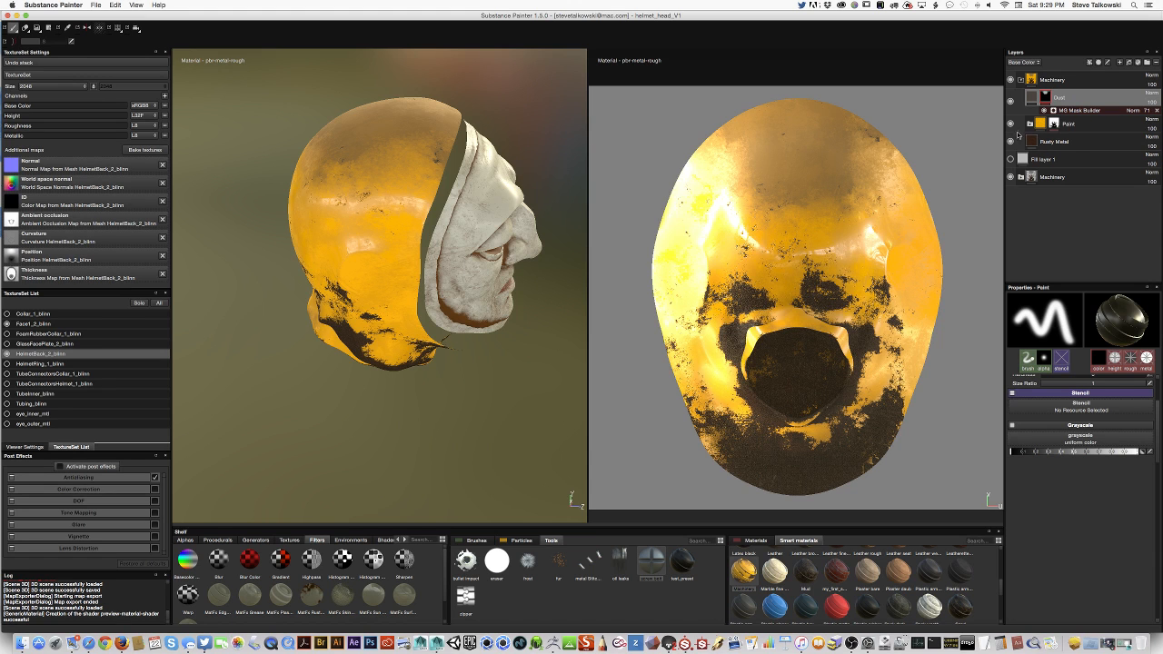
Hide the original Machinery group, toggling the new group's Paint and Rusty Metal layers off and back on to compare them.
{"action": "left_click", "coordinate": [1011, 123]}
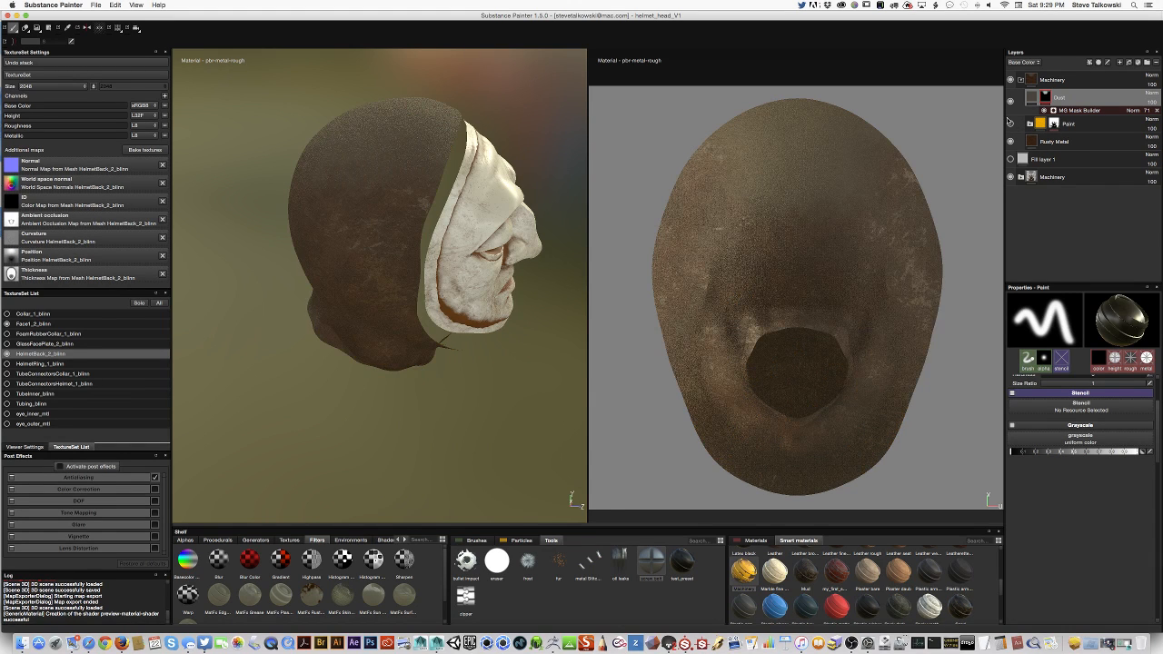
{"action": "left_click_drag", "start_coordinate": [410, 338], "coordinate": [538, 278], "text": "alt"}
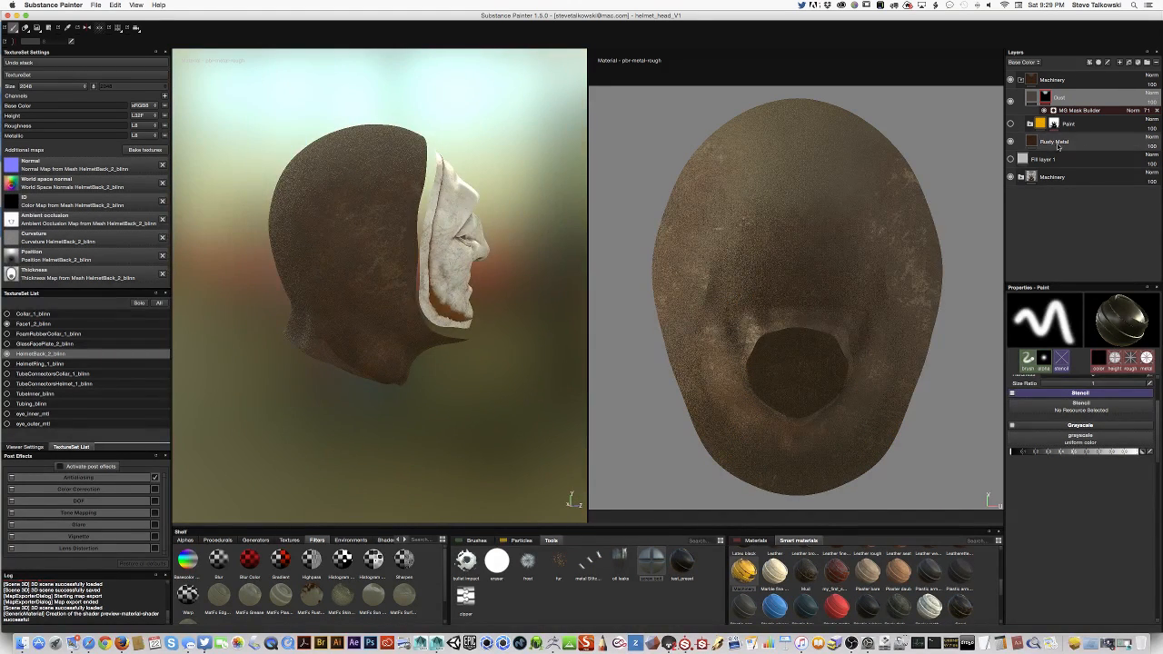
{"action": "left_click", "coordinate": [1011, 142]}
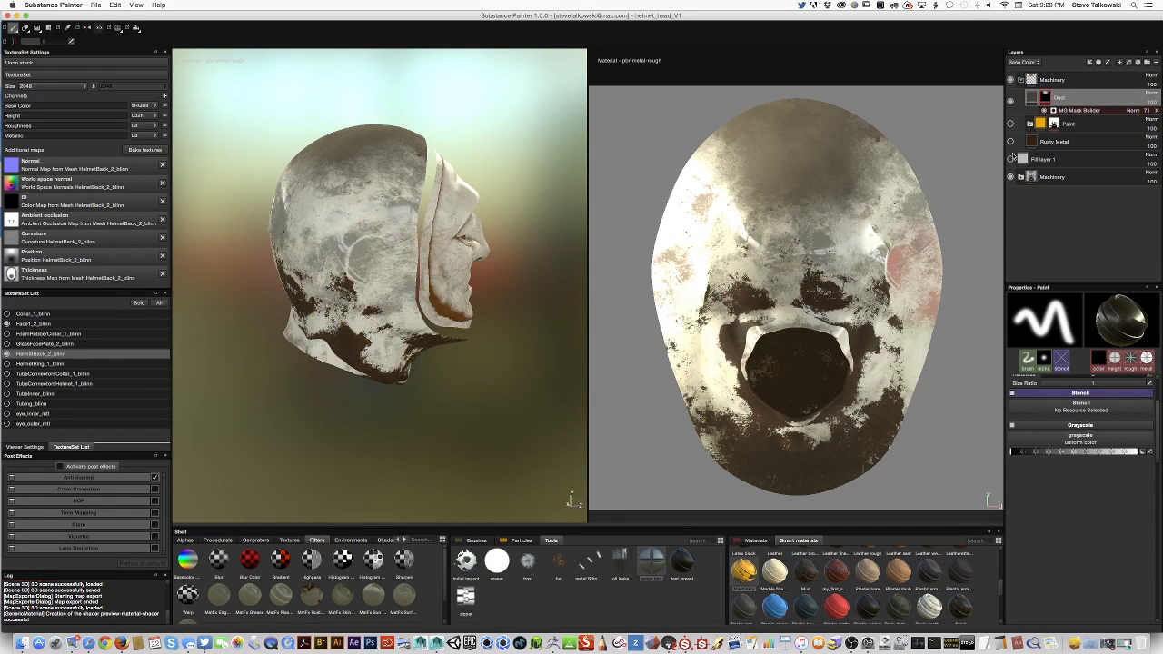
{"action": "left_click", "coordinate": [1010, 177]}
{"action": "left_click_drag", "start_coordinate": [427, 400], "coordinate": [411, 380], "text": "alt"}
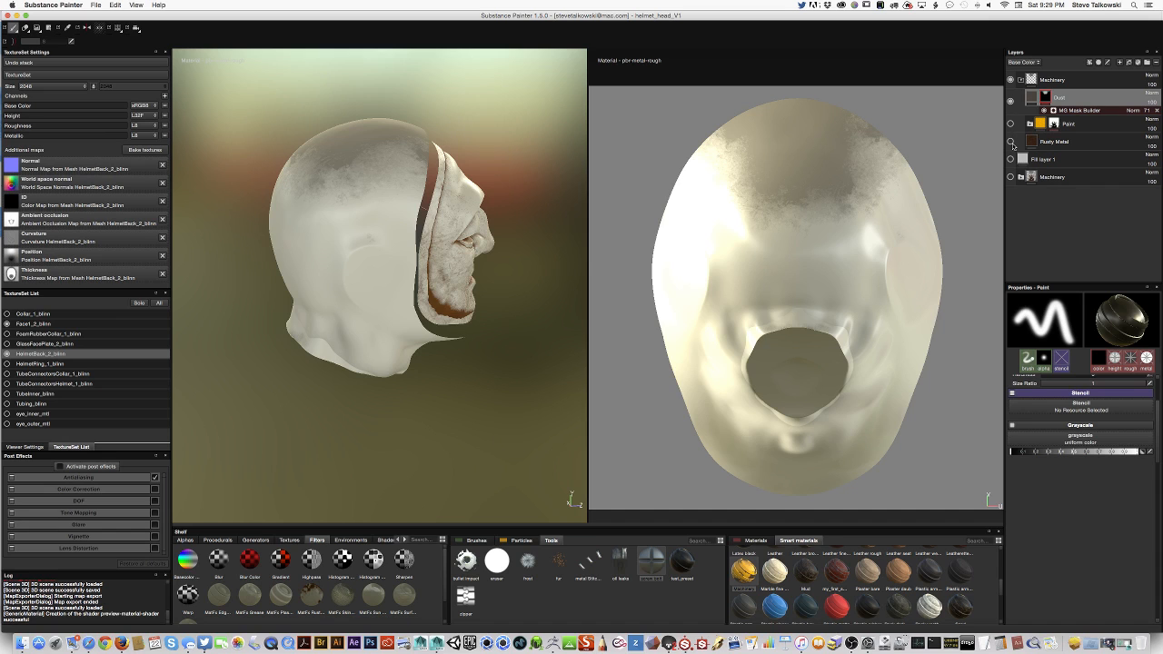
{"action": "left_click", "coordinate": [1011, 142]}
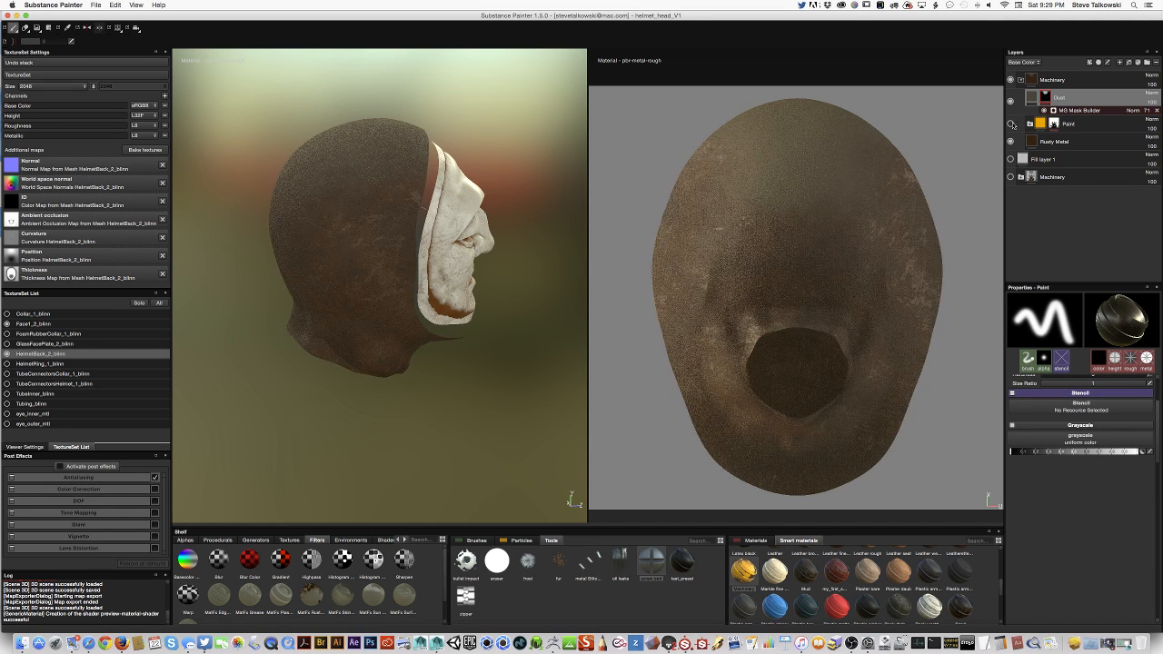
{"action": "left_click", "coordinate": [1011, 123]}
Expand the Paint group and set the Clean Paint layer's base color to a neutral gray of about 0.243.
{"action": "left_click", "coordinate": [1090, 143]}
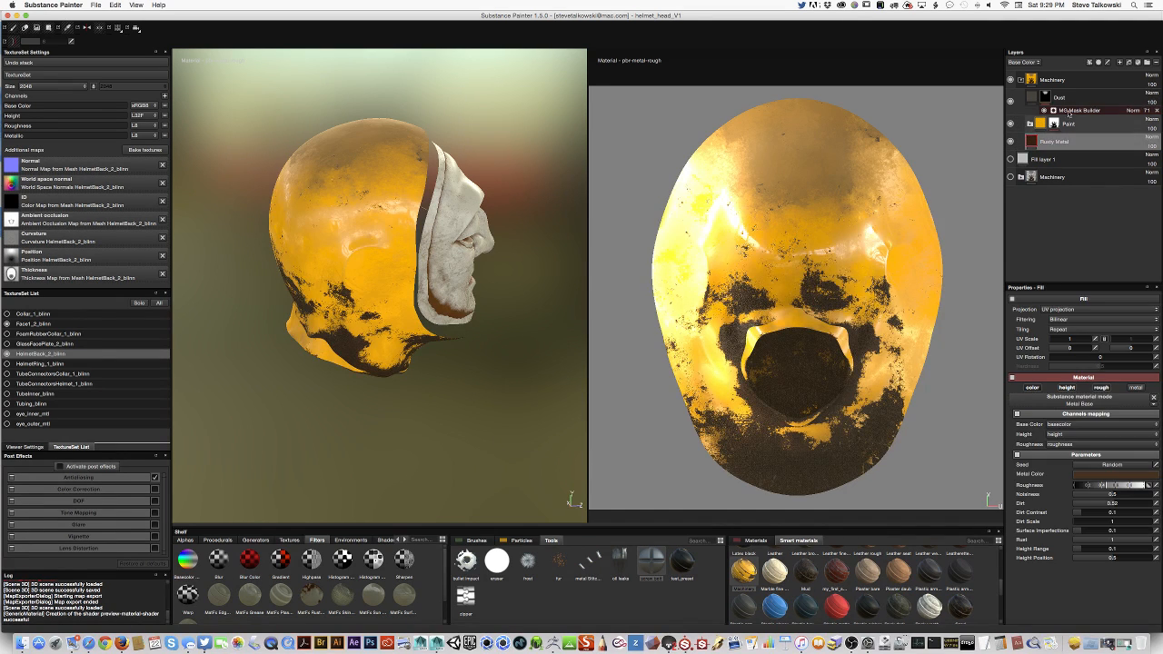
{"action": "left_click", "coordinate": [1031, 128]}
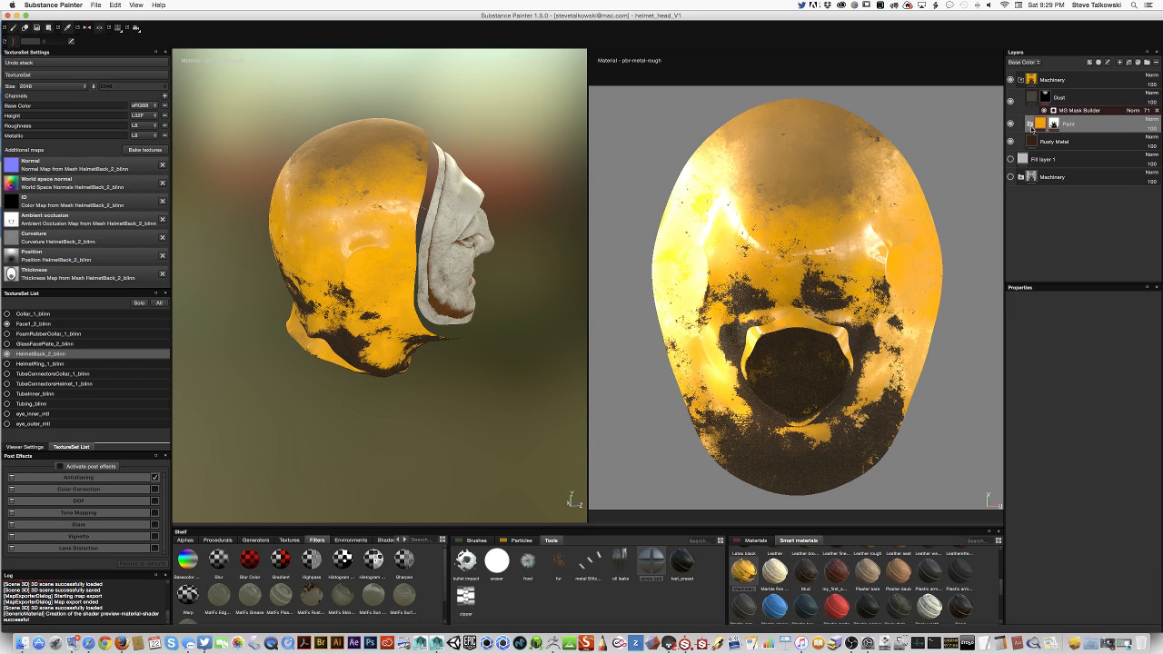
{"action": "left_click", "coordinate": [1030, 125]}
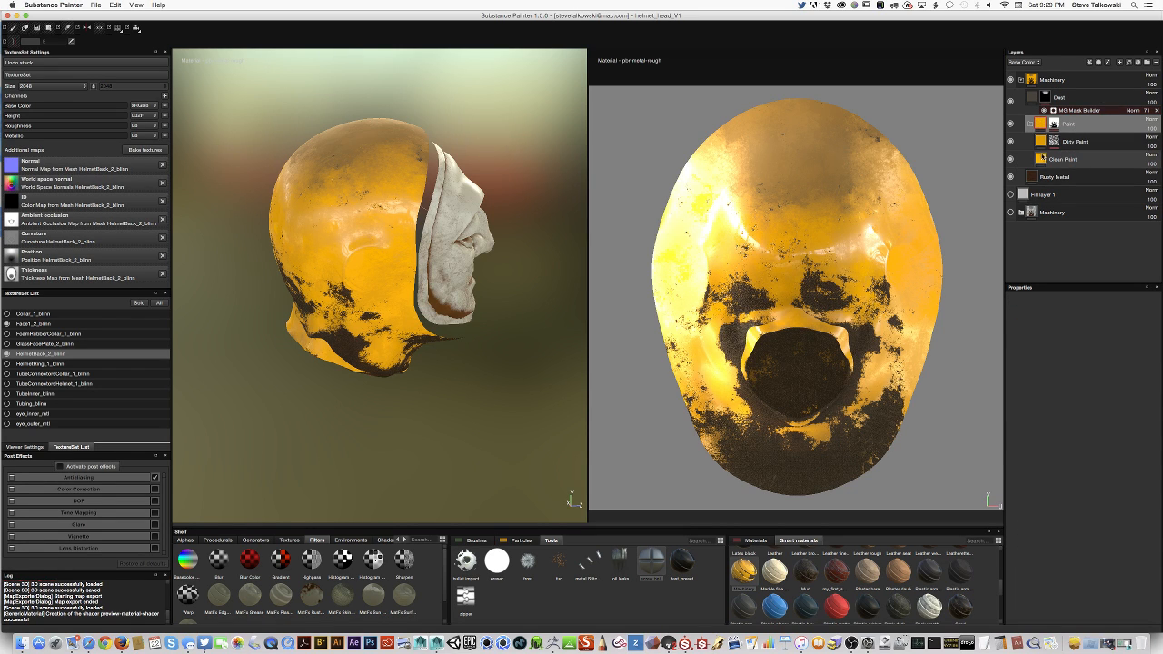
{"action": "left_click", "coordinate": [1048, 159]}
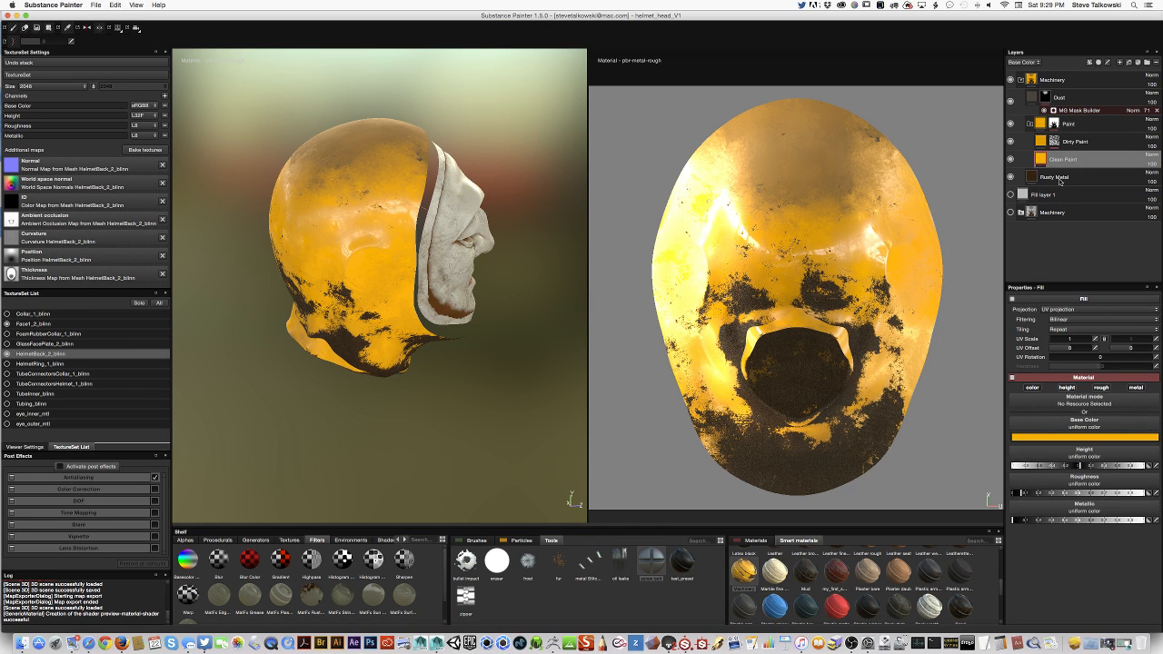
{"action": "left_click", "coordinate": [1099, 438]}
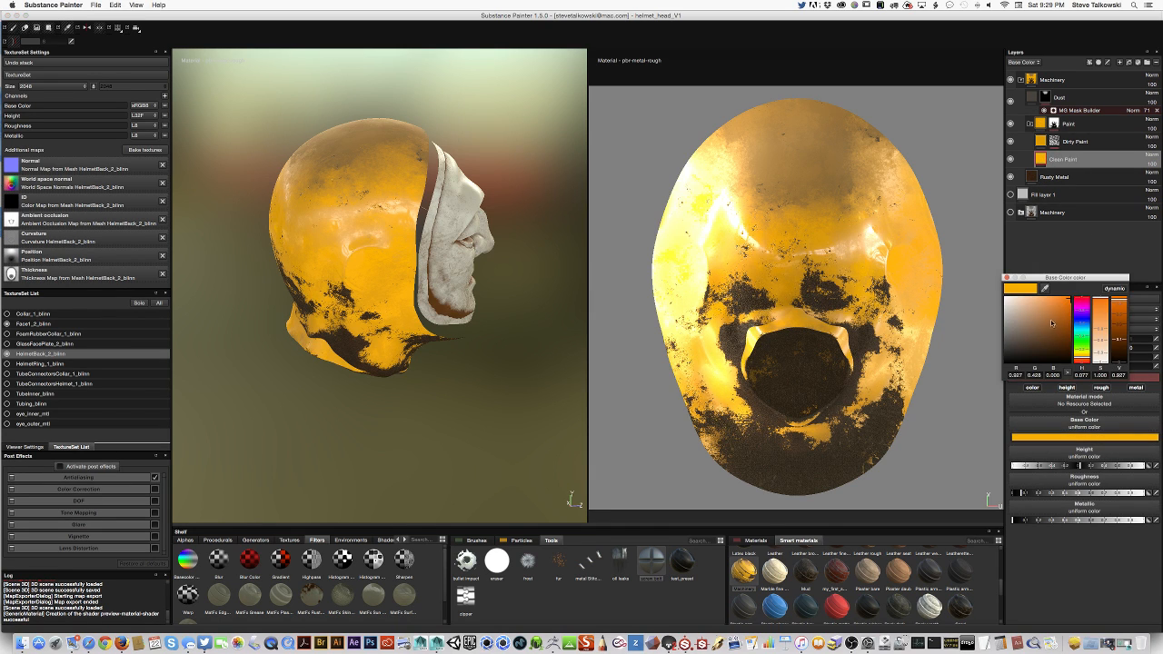
{"action": "mouse_move", "coordinate": [1051, 323]}
{"action": "left_mouse_down"}
{"action": "mouse_move", "coordinate": [998, 342]}
{"action": "mouse_move", "coordinate": [1003, 327]}
{"action": "mouse_move", "coordinate": [994, 330]}
{"action": "left_mouse_up"}
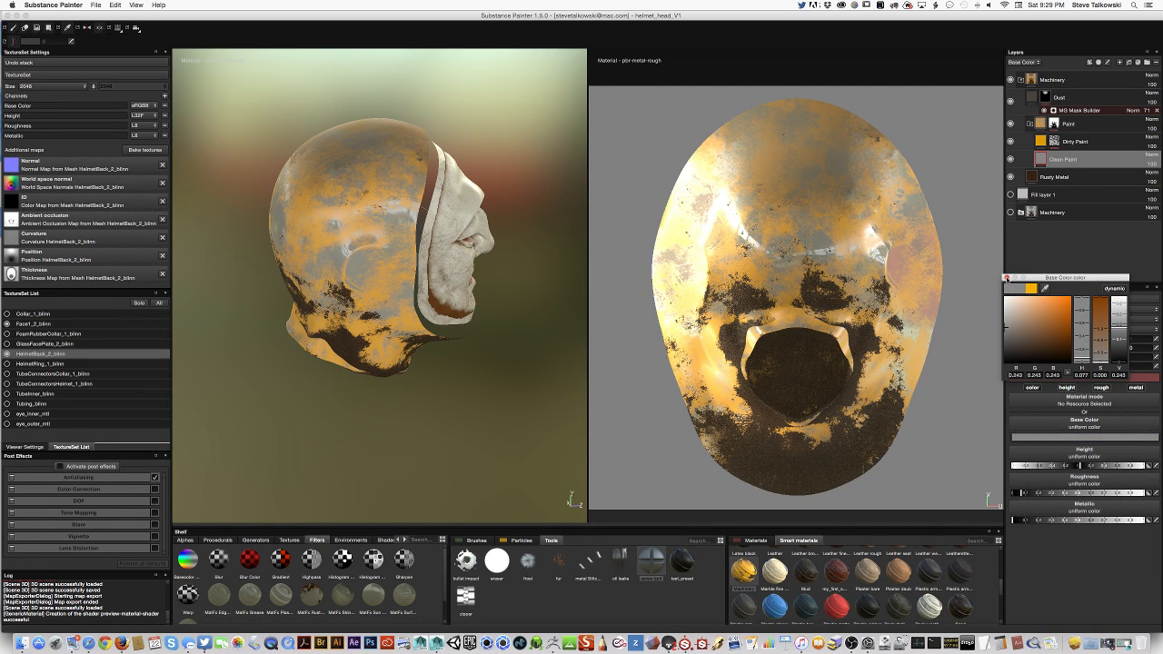
{"action": "left_click", "coordinate": [1006, 277]}
Set the Dirty Paint layer's base color to a neutral gray of about 0.264.
{"action": "left_click", "coordinate": [1071, 142]}
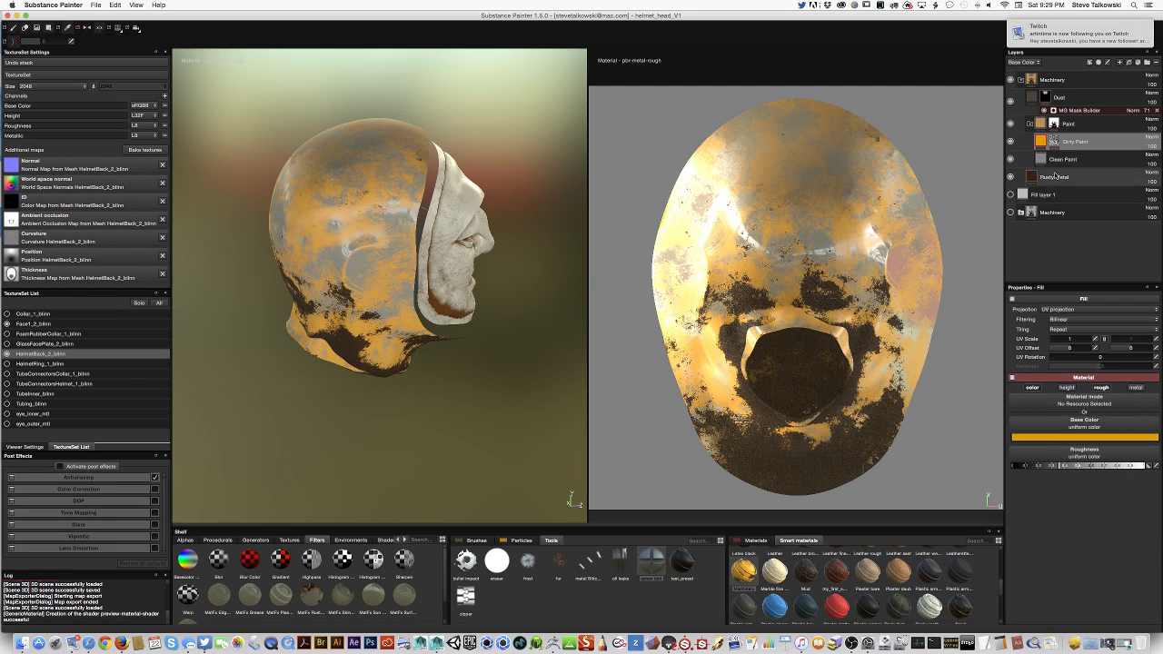
{"action": "left_click", "coordinate": [1085, 437]}
{"action": "left_click_drag", "start_coordinate": [1004, 332], "coordinate": [987, 325]}
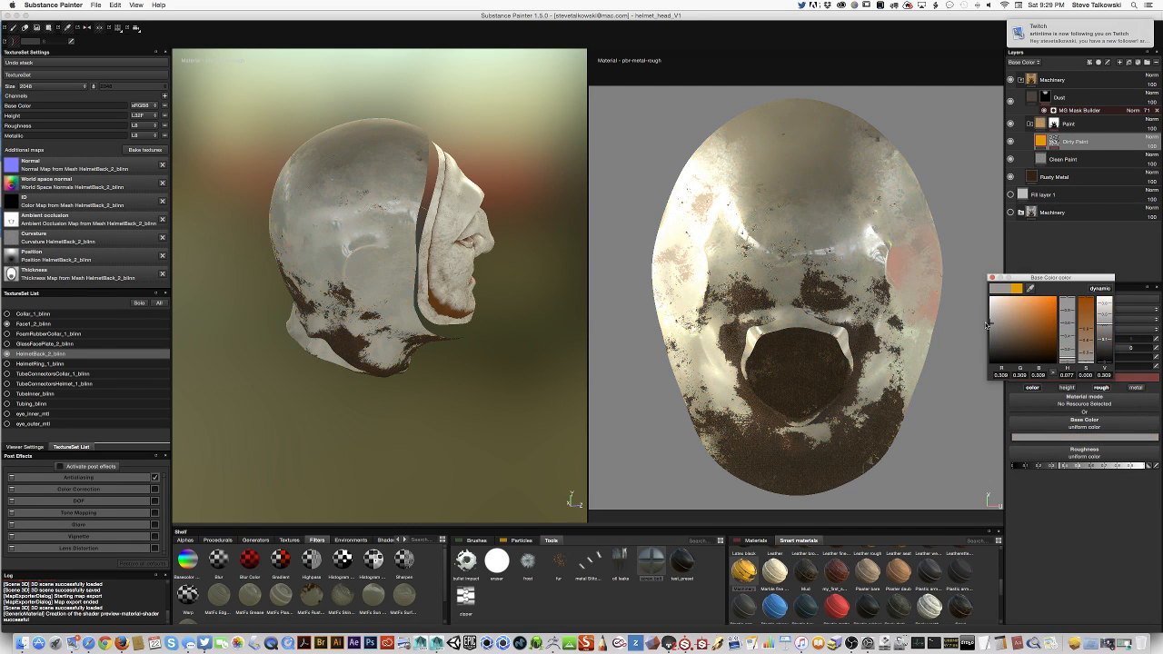
{"action": "left_click_drag", "start_coordinate": [403, 420], "coordinate": [545, 337], "text": "alt"}
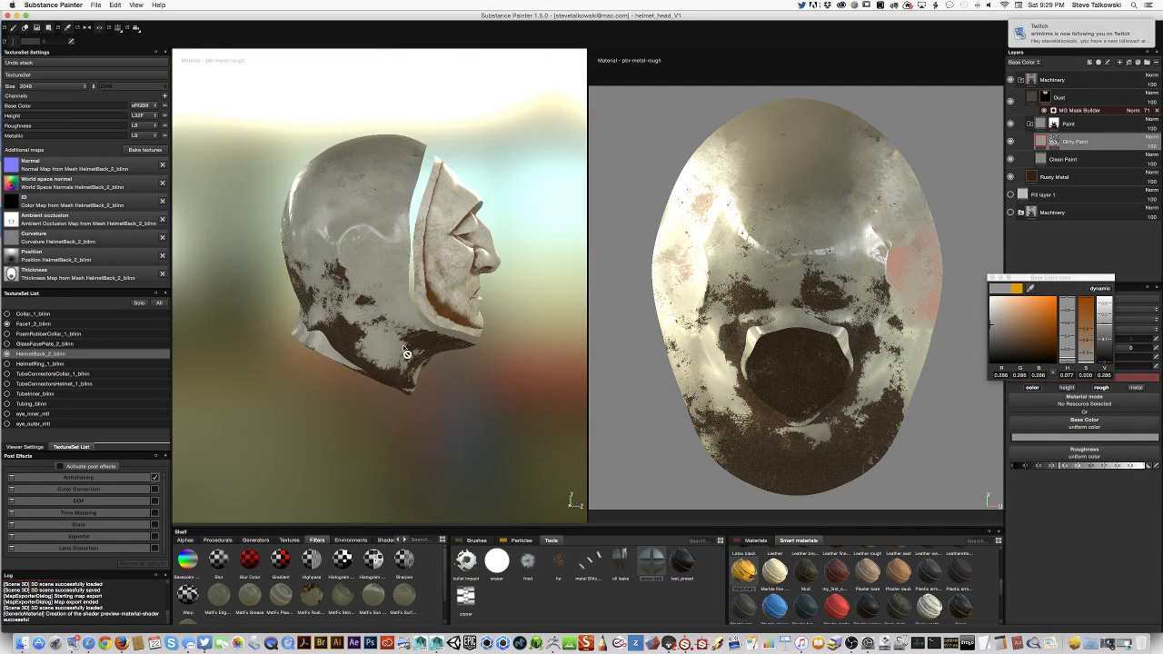
{"action": "left_click_drag", "start_coordinate": [1003, 323], "coordinate": [988, 318]}
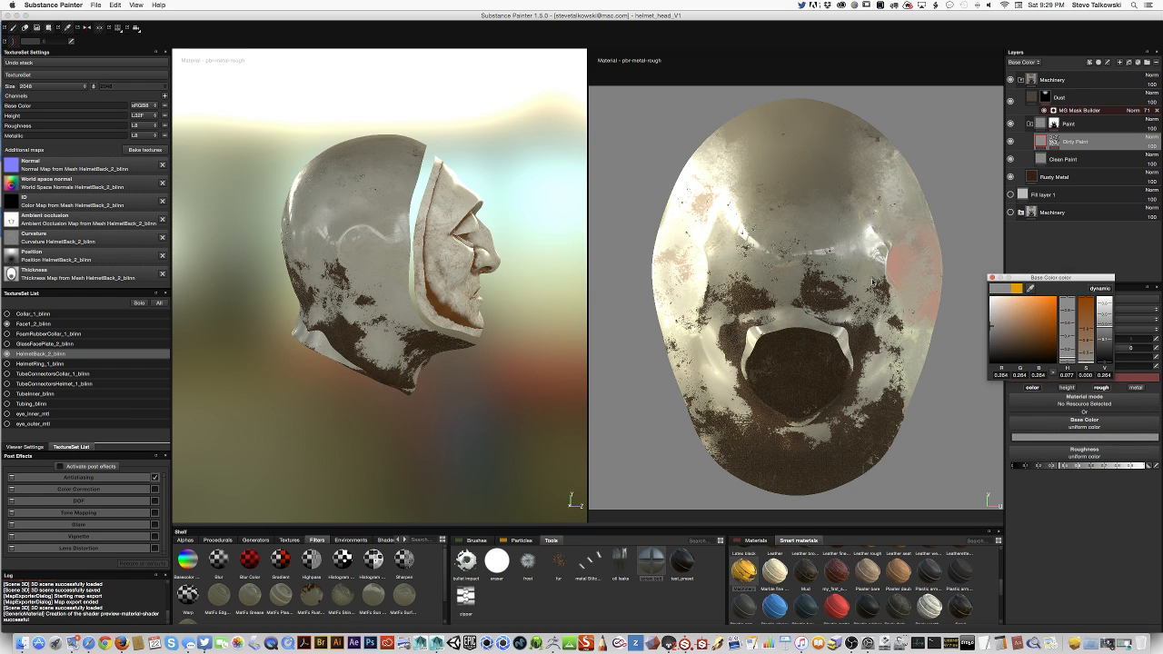
{"action": "left_click", "coordinate": [992, 277]}
Raise the Dirty Paint layer's roughness, checking the reflections on the helmet from several sides.
{"action": "left_click_drag", "start_coordinate": [443, 332], "coordinate": [391, 235], "text": "alt"}
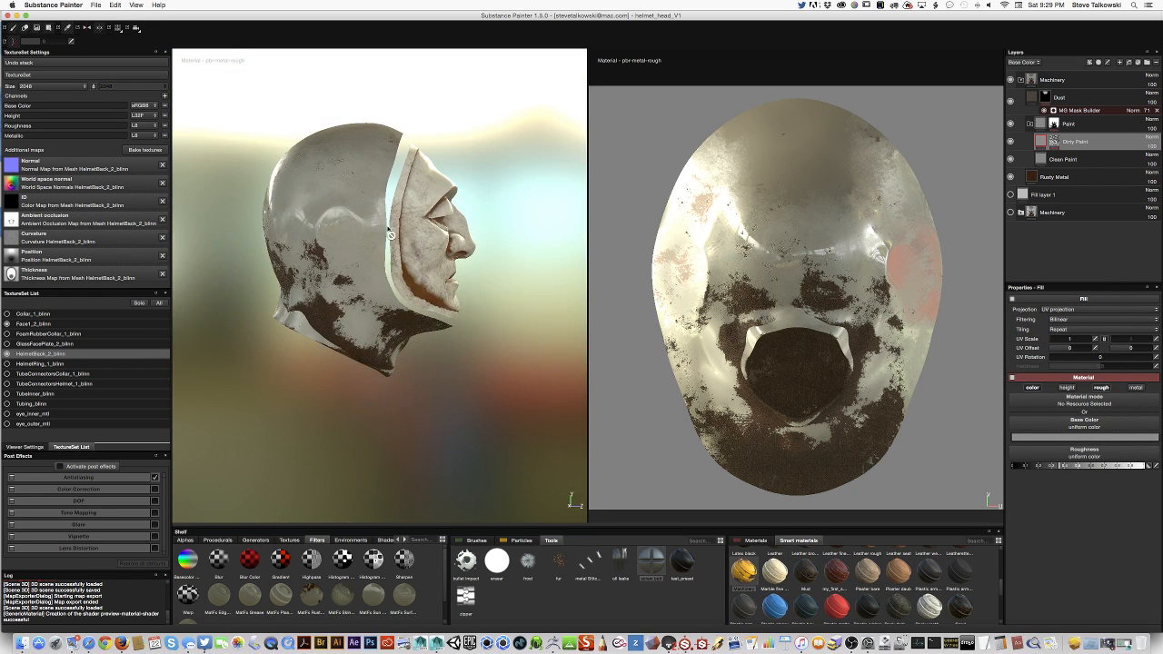
{"action": "left_click_drag", "start_coordinate": [402, 287], "coordinate": [454, 385], "text": "alt"}
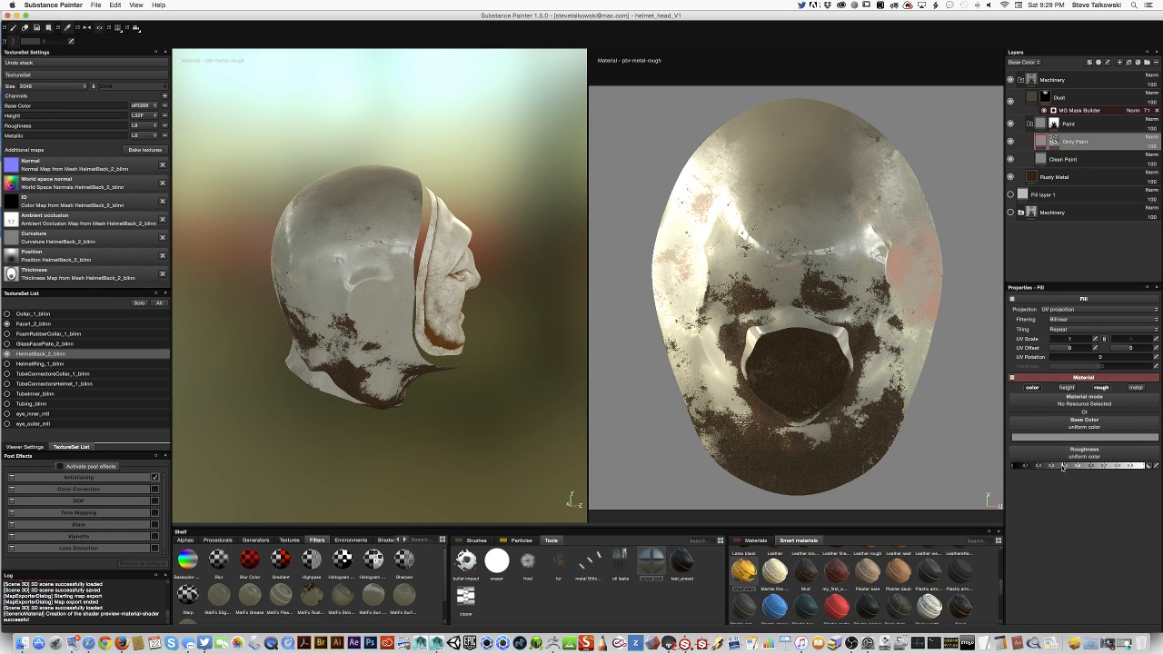
{"action": "left_click_drag", "start_coordinate": [1063, 467], "coordinate": [1113, 466]}
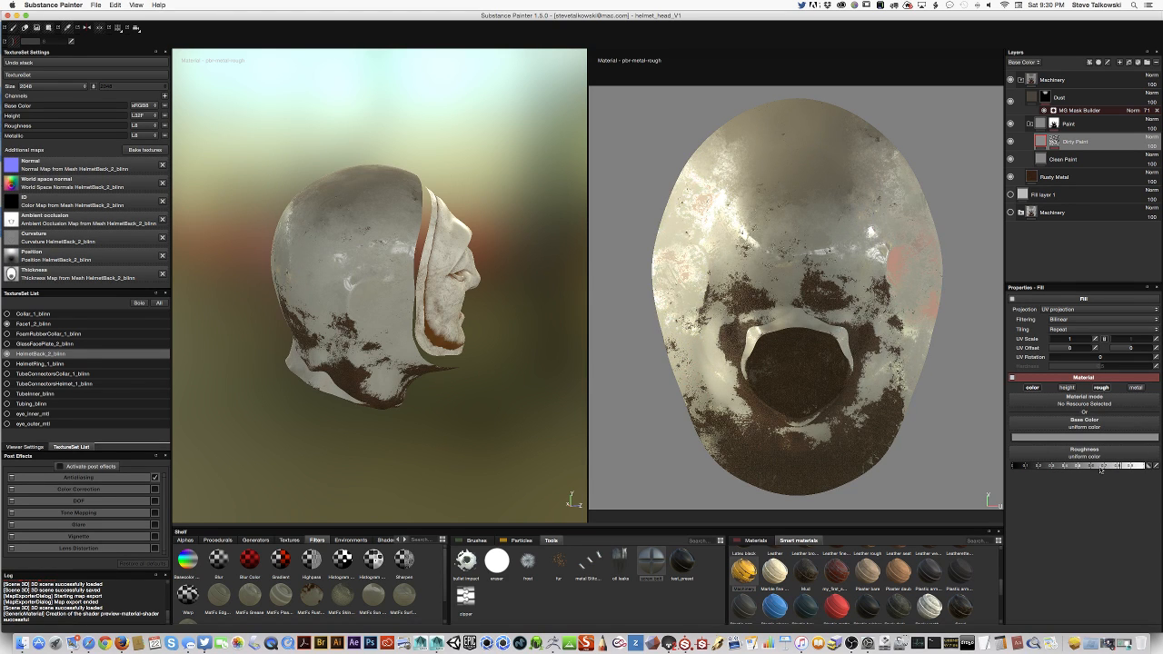
{"action": "mouse_move", "coordinate": [1102, 470]}
{"action": "left_mouse_down"}
{"action": "mouse_move", "coordinate": [1090, 469]}
{"action": "mouse_move", "coordinate": [1122, 465]}
{"action": "left_mouse_up"}
{"action": "left_click_drag", "start_coordinate": [316, 350], "coordinate": [490, 318], "text": "alt"}
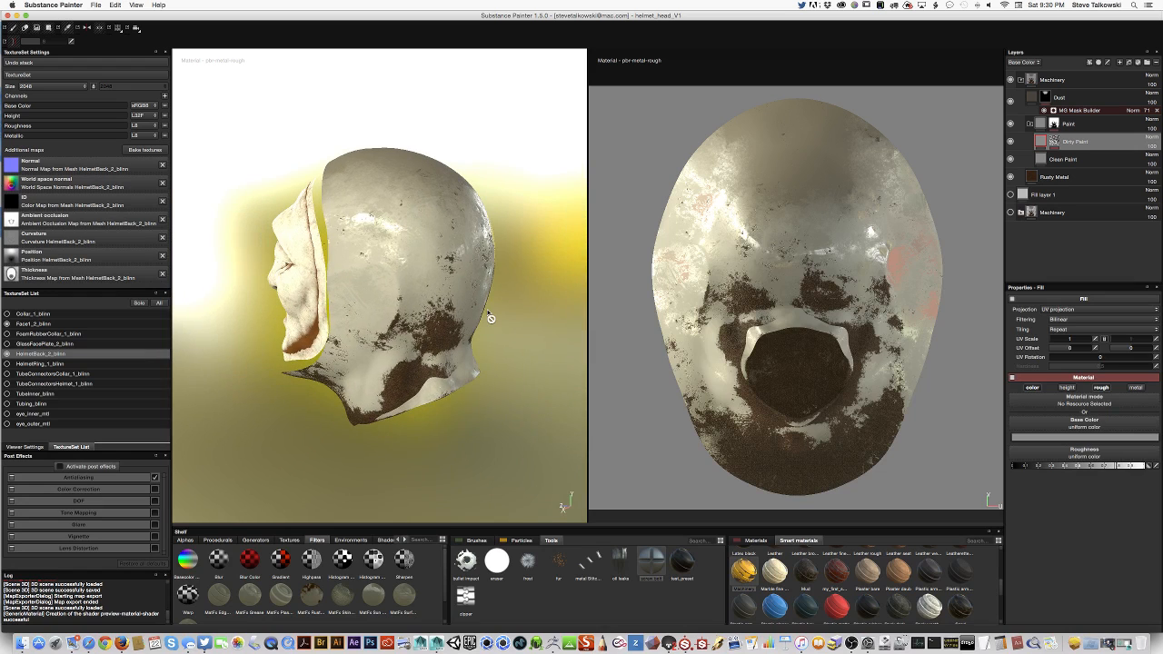
{"action": "mouse_move", "coordinate": [1110, 465]}
{"action": "left_mouse_down"}
{"action": "mouse_move", "coordinate": [1010, 469]}
{"action": "mouse_move", "coordinate": [1130, 463]}
{"action": "left_mouse_up"}
{"action": "left_click_drag", "start_coordinate": [388, 315], "coordinate": [435, 248], "text": "alt"}
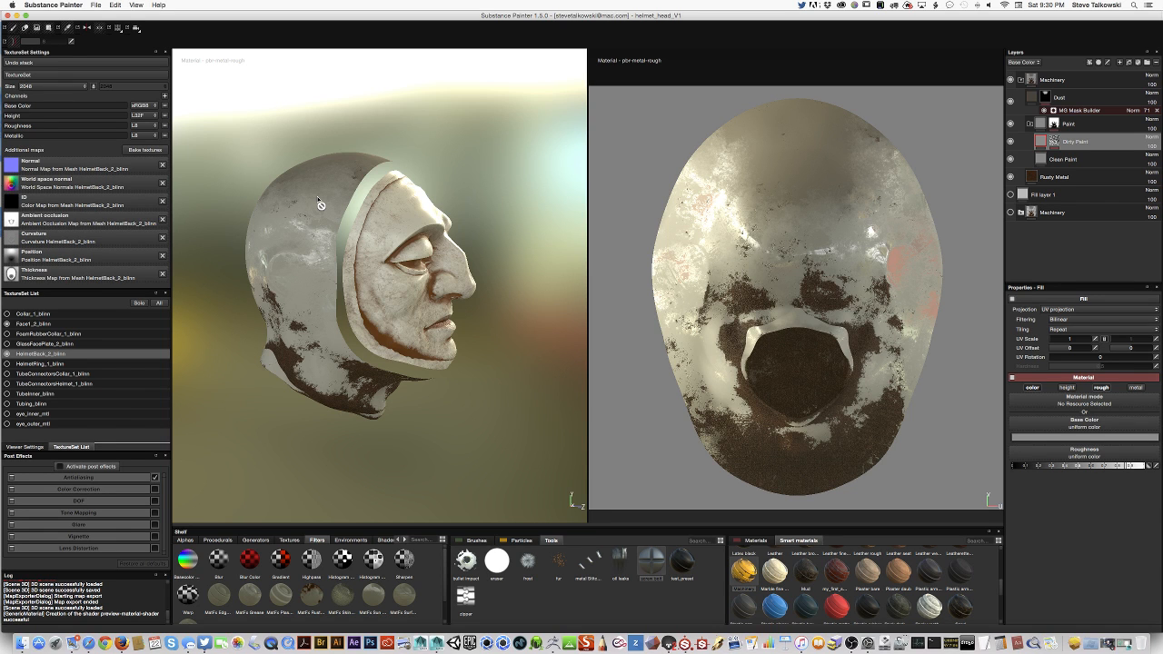
Set the environment blur to 0 and lower the environment exposure to about -0.18 in the viewer settings.
{"action": "mouse_move", "coordinate": [320, 204]}
{"action": "left_mouse_down", "text": "alt"}
{"action": "mouse_move", "coordinate": [459, 399]}
{"action": "mouse_move", "coordinate": [462, 360]}
{"action": "mouse_move", "coordinate": [326, 346]}
{"action": "mouse_move", "coordinate": [391, 342]}
{"action": "mouse_move", "coordinate": [384, 397]}
{"action": "mouse_move", "coordinate": [323, 211]}
{"action": "left_mouse_up", "text": "alt"}
{"action": "left_click_drag", "start_coordinate": [466, 378], "coordinate": [464, 381], "text": "alt"}
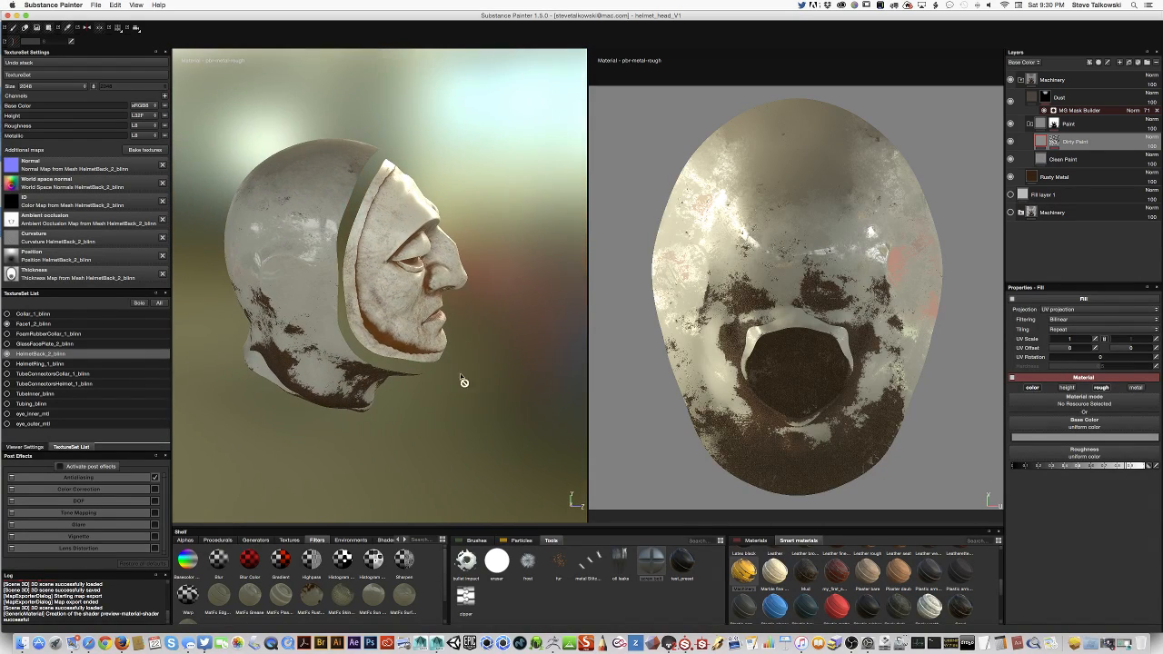
{"action": "mouse_move", "coordinate": [457, 431]}
{"action": "right_mouse_down", "text": "shift"}
{"action": "mouse_move", "coordinate": [417, 426]}
{"action": "mouse_move", "coordinate": [418, 413]}
{"action": "mouse_move", "coordinate": [411, 421]}
{"action": "mouse_move", "coordinate": [423, 426]}
{"action": "mouse_move", "coordinate": [365, 373]}
{"action": "right_mouse_up", "text": "shift"}
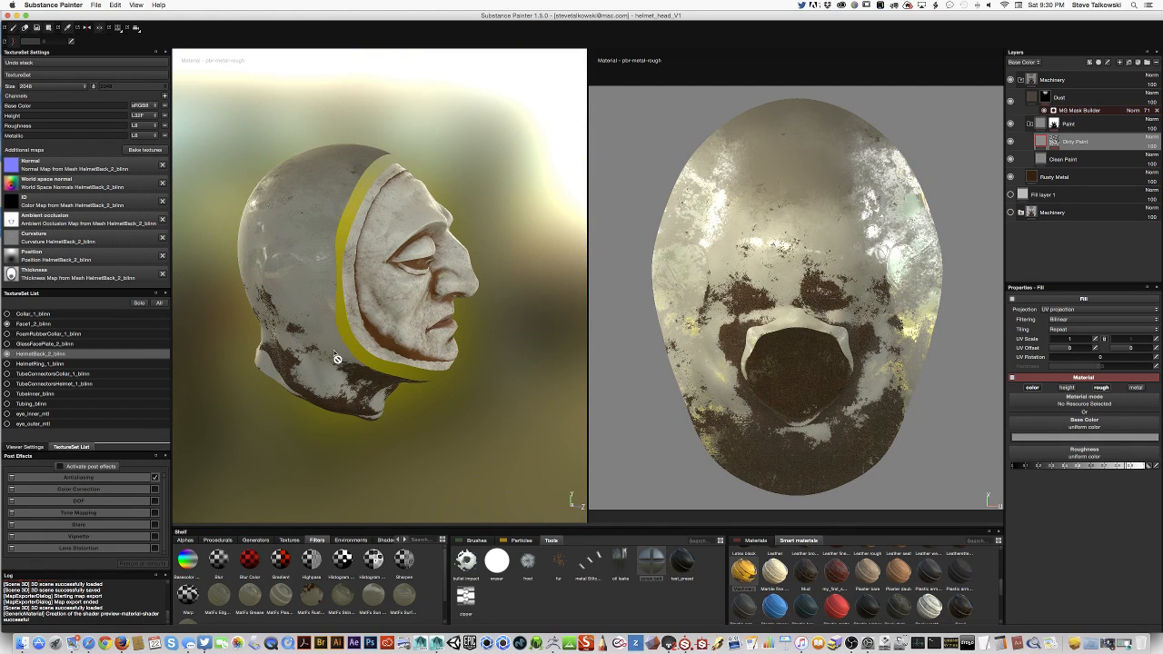
{"action": "left_click", "coordinate": [36, 447]}
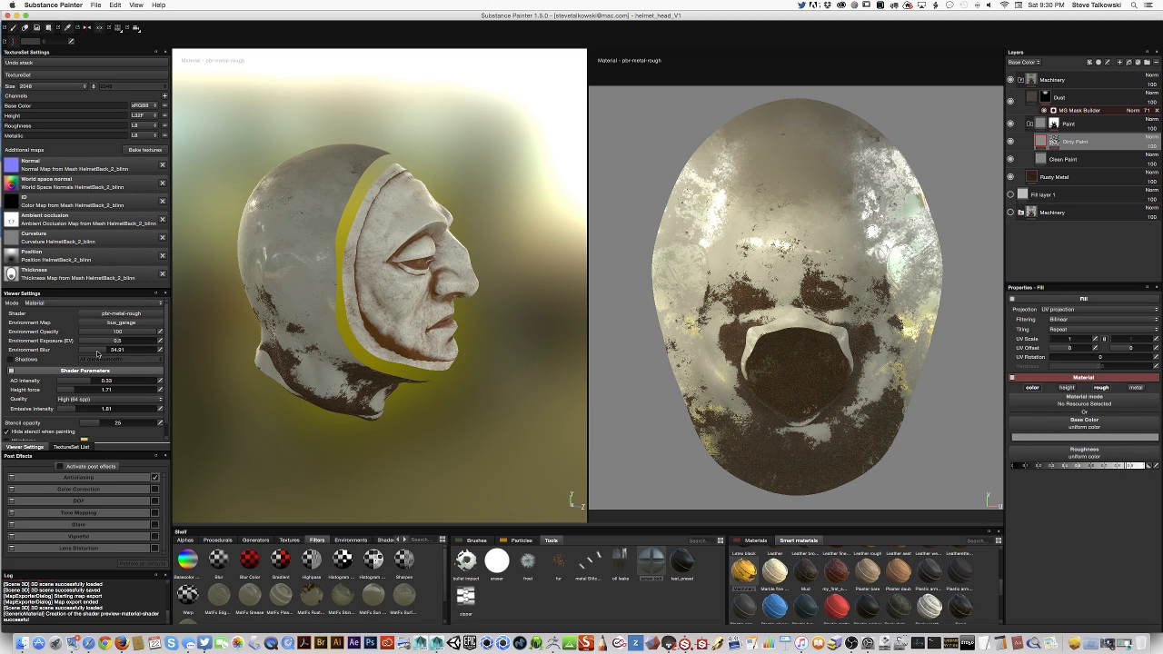
{"action": "left_click_drag", "start_coordinate": [103, 356], "coordinate": [76, 356]}
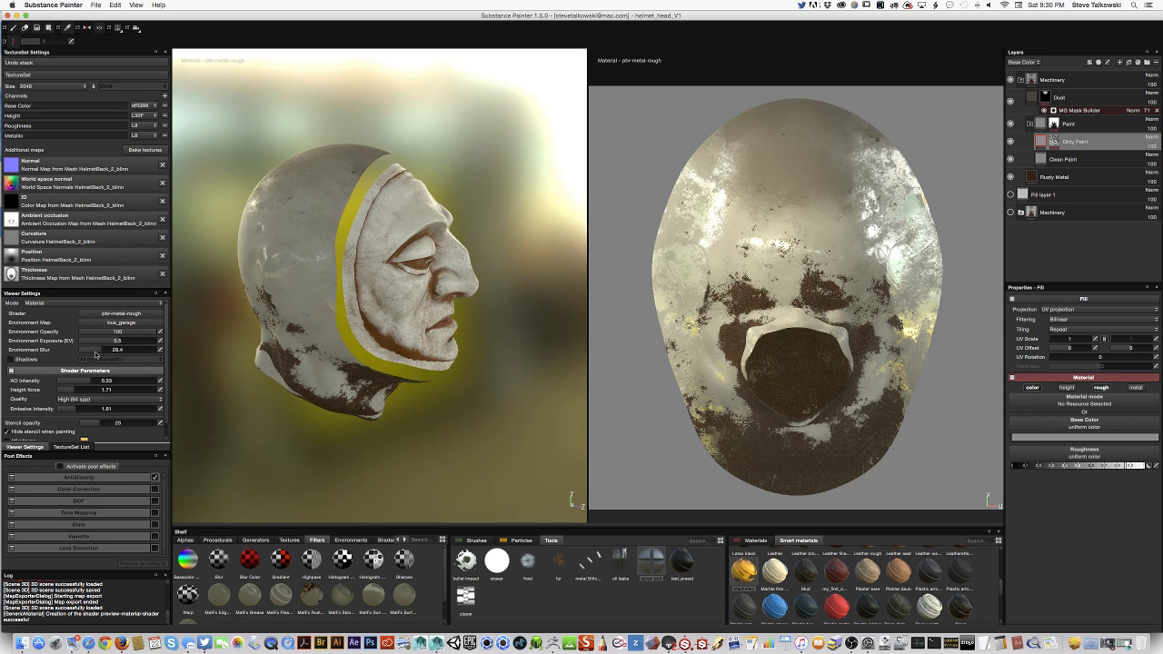
{"action": "mouse_move", "coordinate": [505, 400]}
{"action": "left_mouse_down", "text": "alt"}
{"action": "mouse_move", "coordinate": [332, 383]}
{"action": "mouse_move", "coordinate": [494, 376]}
{"action": "mouse_move", "coordinate": [493, 428]}
{"action": "mouse_move", "coordinate": [458, 430]}
{"action": "left_mouse_up", "text": "alt"}
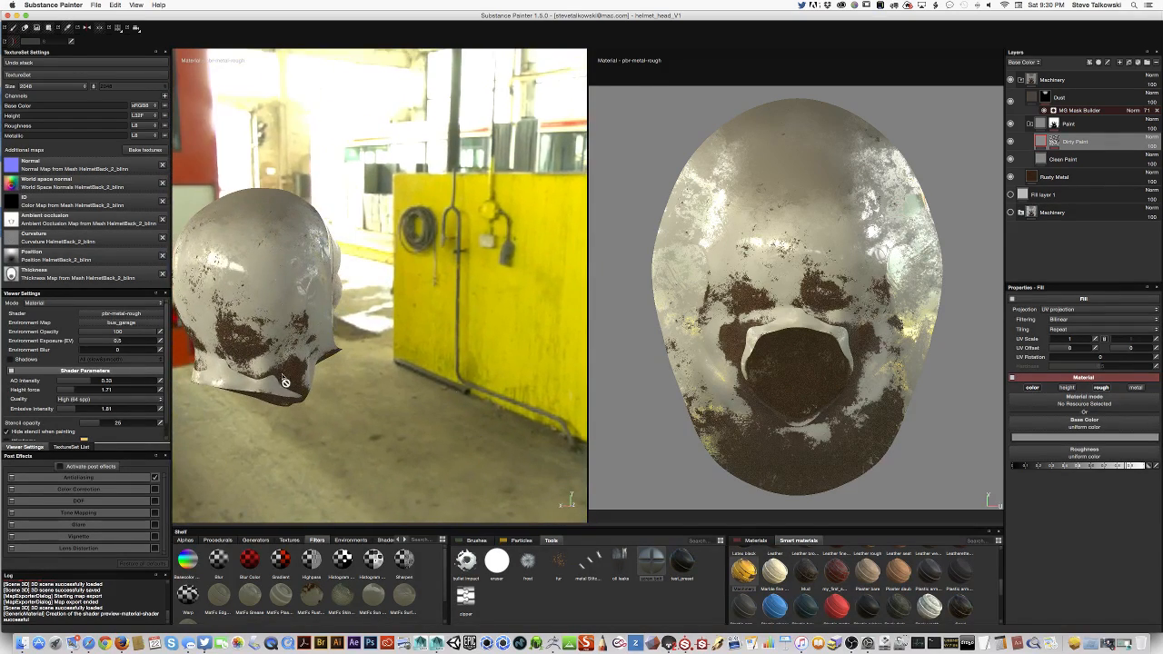
{"action": "mouse_move", "coordinate": [109, 350]}
{"action": "left_mouse_down"}
{"action": "mouse_move", "coordinate": [128, 333]}
{"action": "mouse_move", "coordinate": [127, 350]}
{"action": "left_mouse_up"}
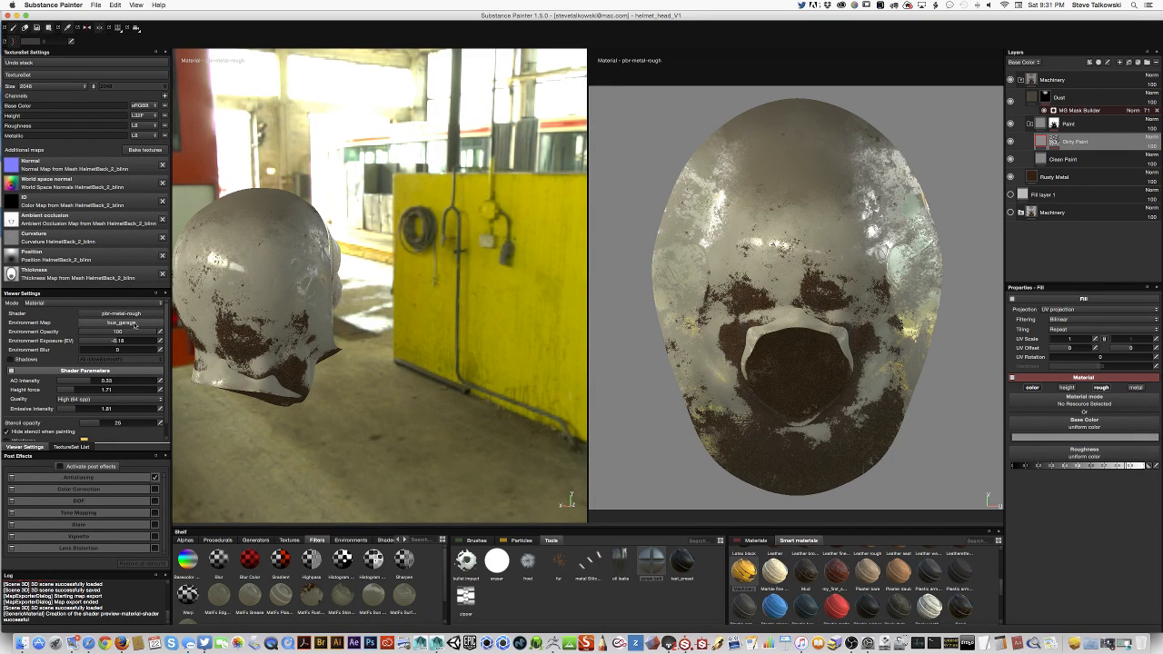
Change the viewport's environment map to abandoned_sanatorium_staircase and rotate its lighting around the head.
{"action": "left_click", "coordinate": [121, 323]}
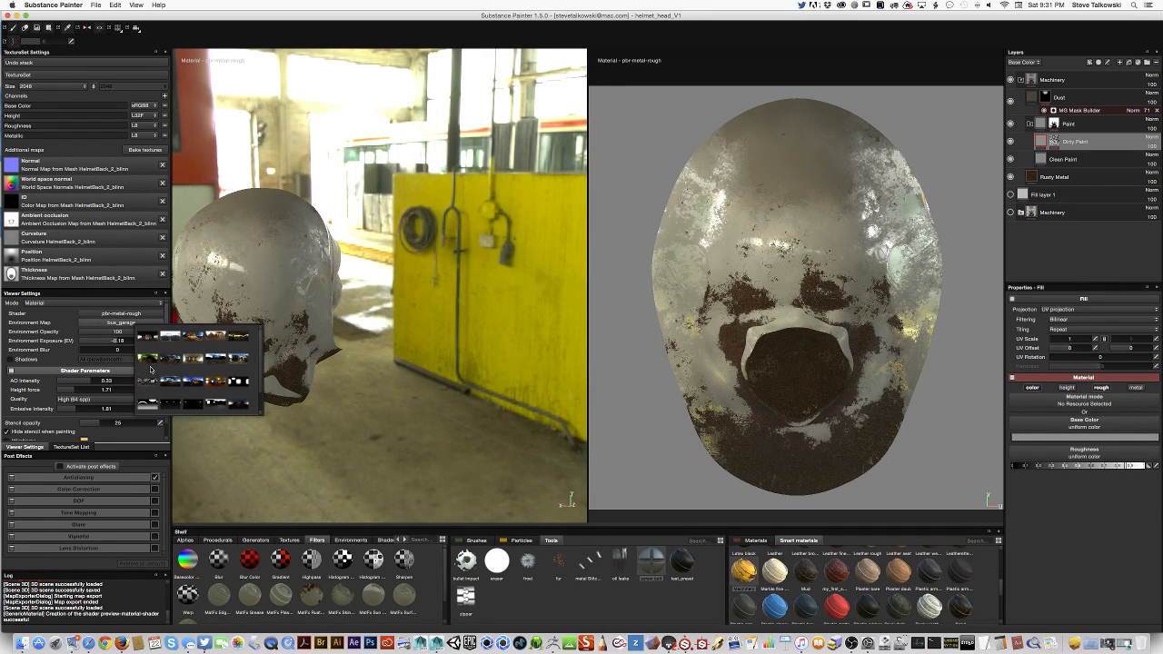
{"action": "left_click", "coordinate": [147, 338]}
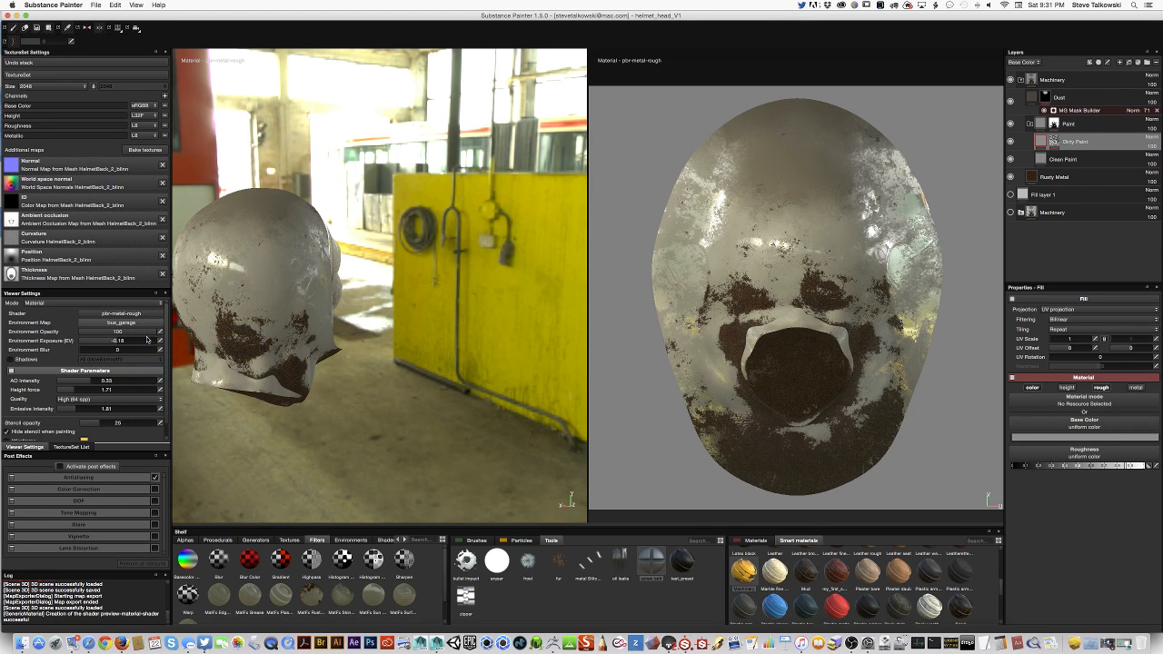
{"action": "mouse_move", "coordinate": [434, 404]}
{"action": "left_mouse_down", "text": "alt"}
{"action": "mouse_move", "coordinate": [306, 441]}
{"action": "mouse_move", "coordinate": [456, 404]}
{"action": "mouse_move", "coordinate": [427, 408]}
{"action": "mouse_move", "coordinate": [445, 412]}
{"action": "left_mouse_up", "text": "alt"}
{"action": "right_click_drag", "start_coordinate": [463, 417], "coordinate": [413, 426], "text": "shift"}
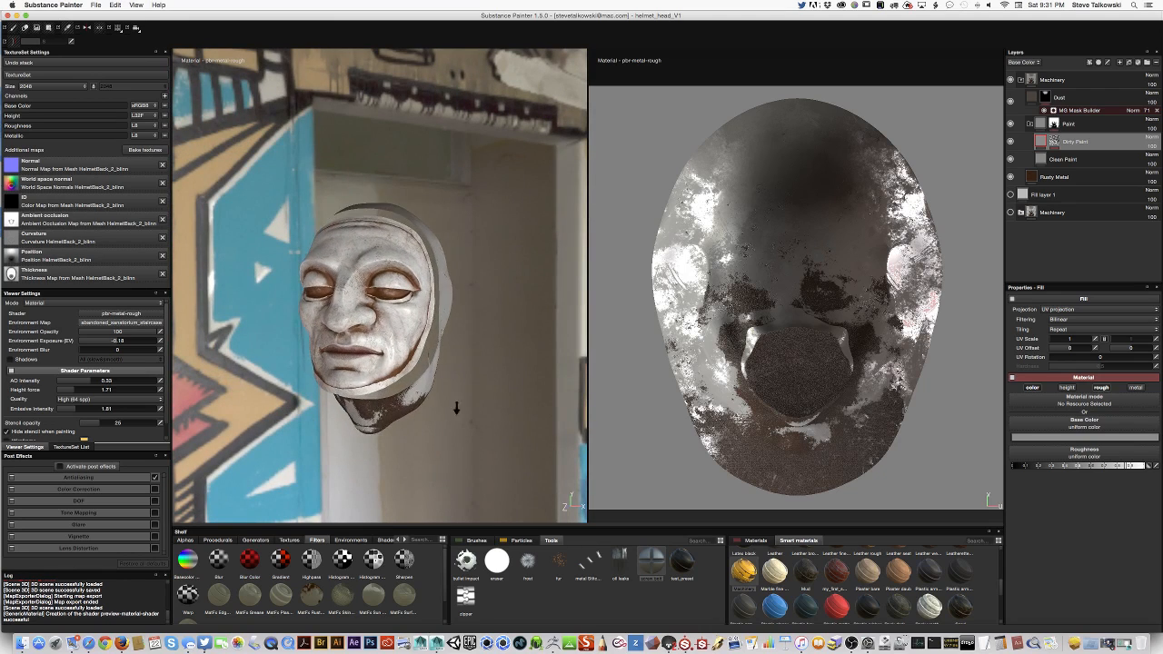
Examine the face and helmet back from several sides under the abandoned staircase lighting.
{"action": "left_click_drag", "start_coordinate": [456, 409], "coordinate": [481, 379], "text": "alt"}
{"action": "right_click_drag", "start_coordinate": [481, 379], "coordinate": [470, 424], "text": "alt"}
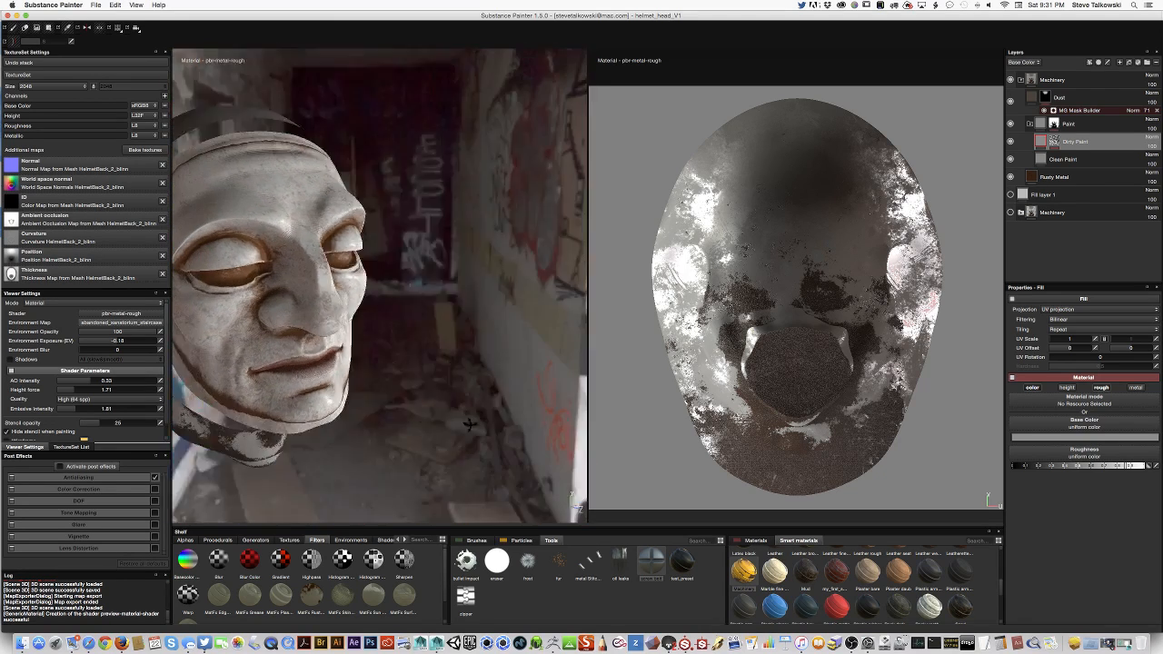
{"action": "left_click_drag", "start_coordinate": [470, 425], "coordinate": [416, 373], "text": "alt"}
{"action": "right_click_drag", "start_coordinate": [416, 373], "coordinate": [406, 342], "text": "alt"}
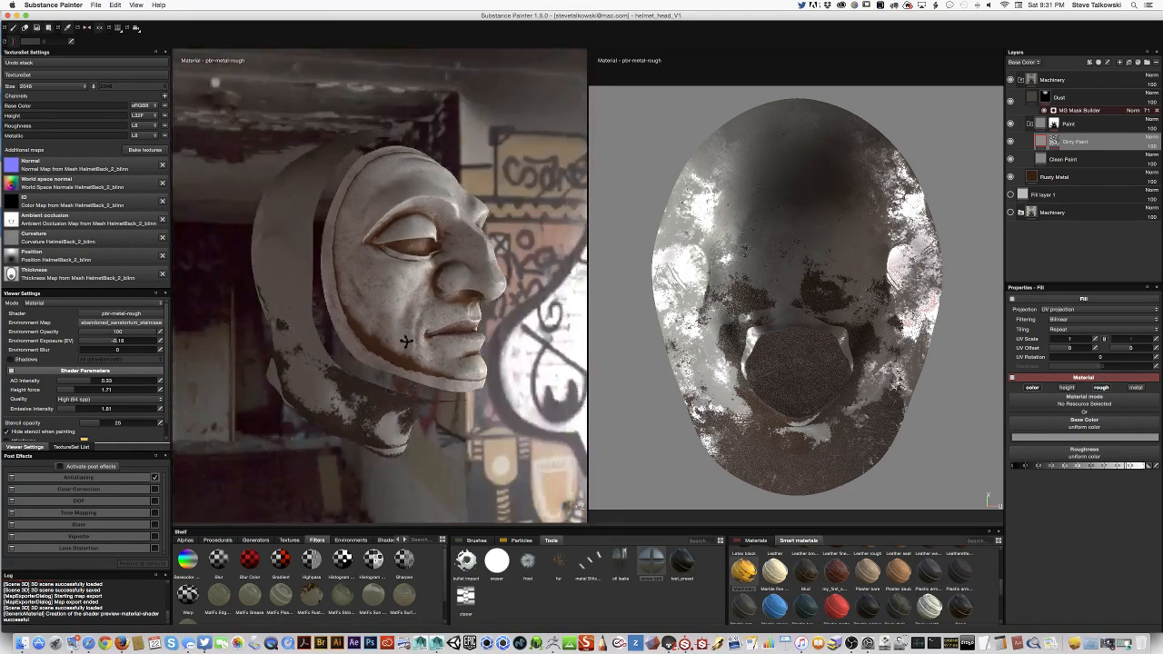
{"action": "left_click_drag", "start_coordinate": [406, 342], "coordinate": [416, 397], "text": "alt"}
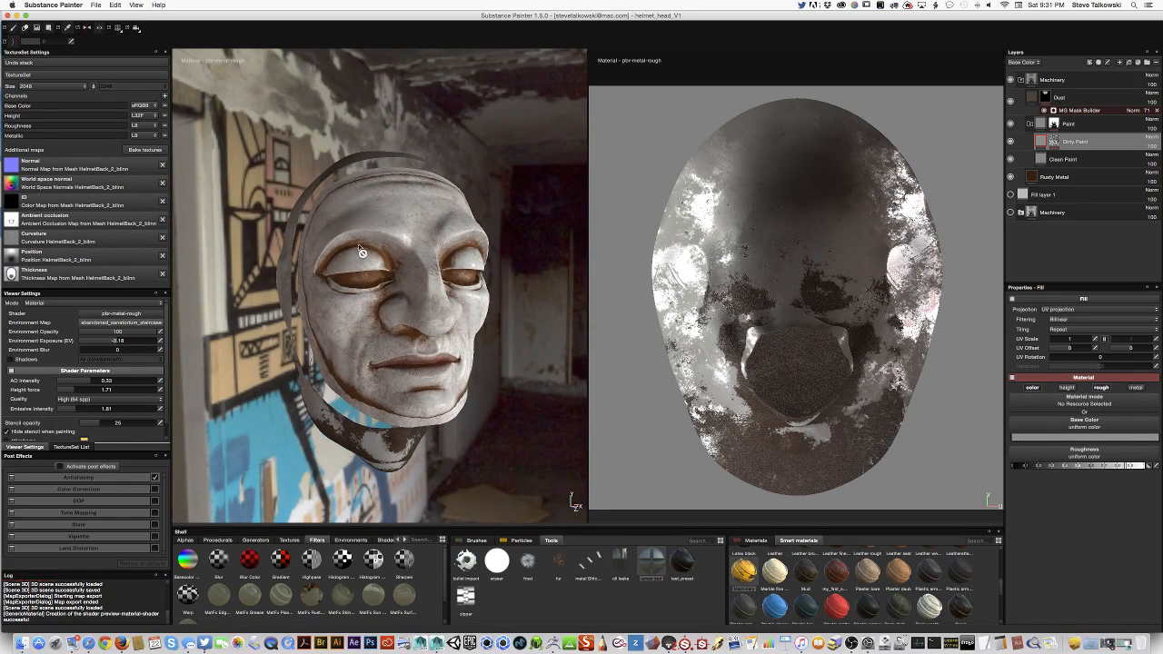
{"action": "left_click_drag", "start_coordinate": [527, 334], "coordinate": [373, 338], "text": "alt"}
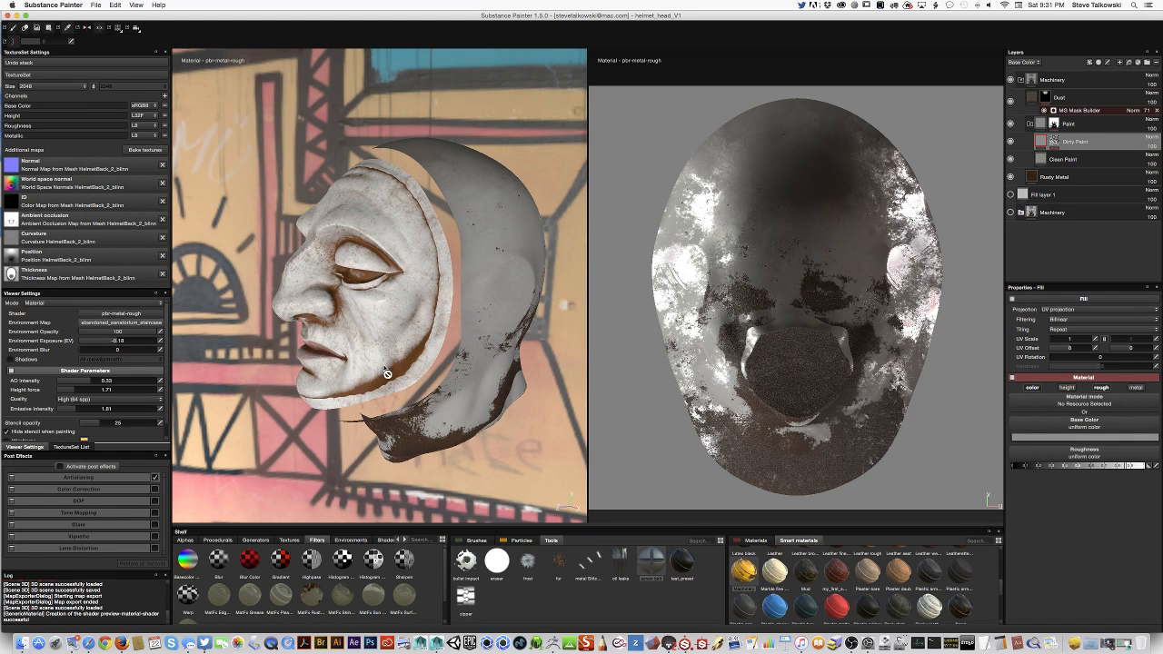
{"action": "left_click_drag", "start_coordinate": [396, 354], "coordinate": [359, 244], "text": "alt"}
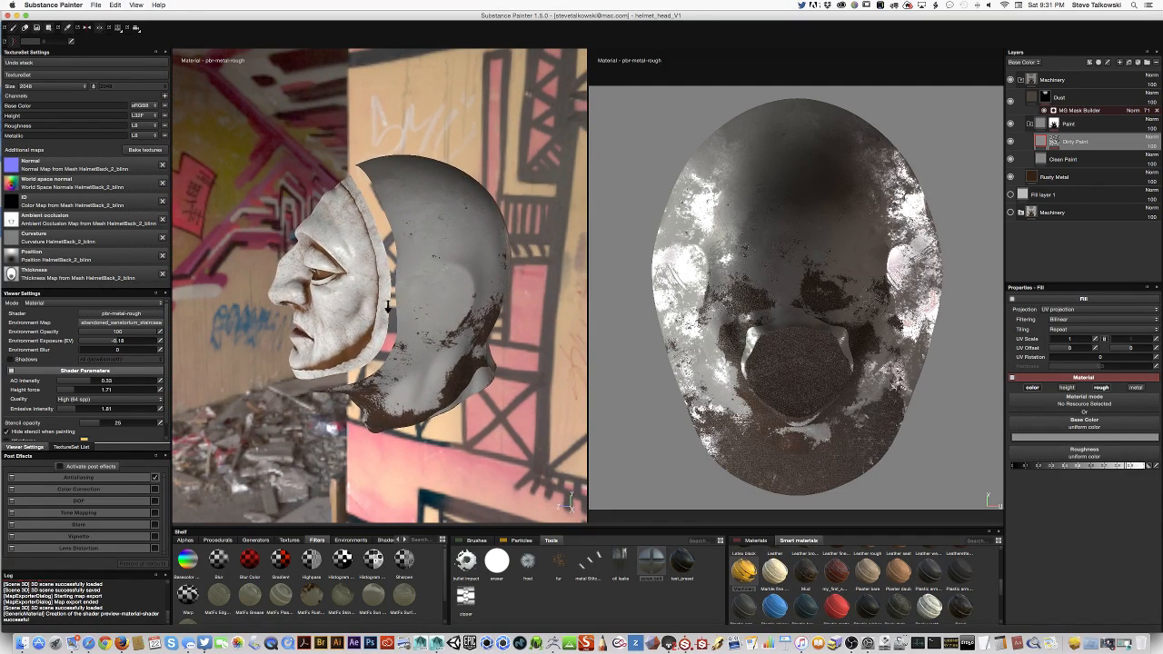
{"action": "left_click_drag", "start_coordinate": [364, 327], "coordinate": [390, 337], "text": "alt"}
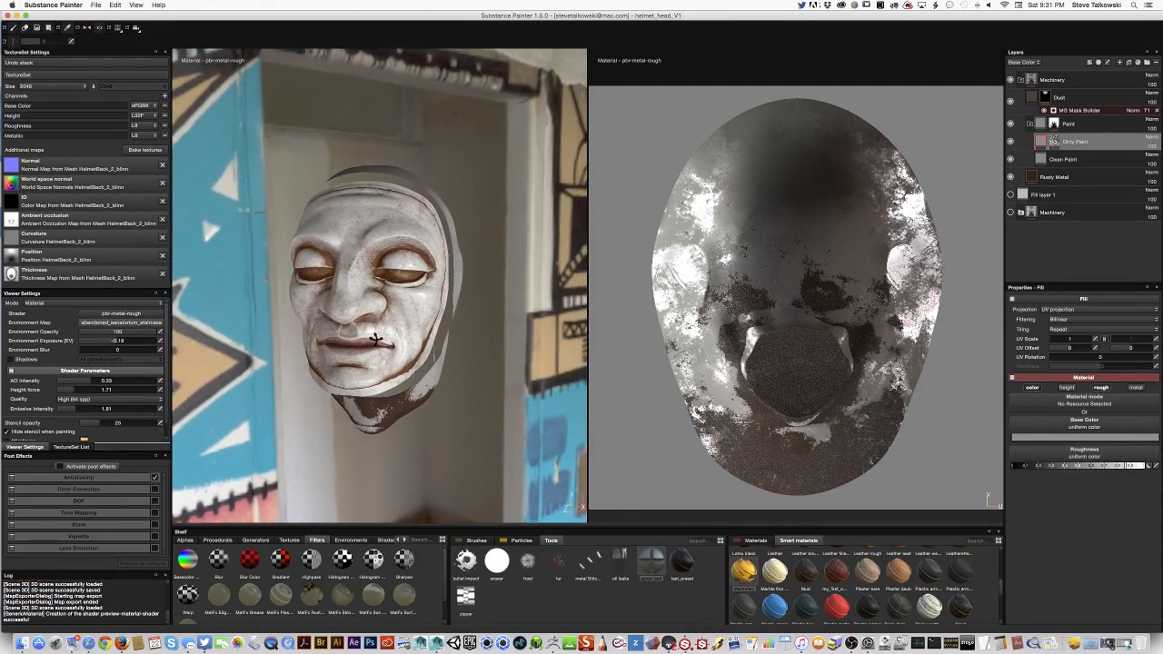
Raise the environment blur to about 44.97 to soften the background behind the head.
{"action": "mouse_move", "coordinate": [108, 355]}
{"action": "left_mouse_down"}
{"action": "mouse_move", "coordinate": [95, 353]}
{"action": "mouse_move", "coordinate": [113, 353]}
{"action": "left_mouse_up"}
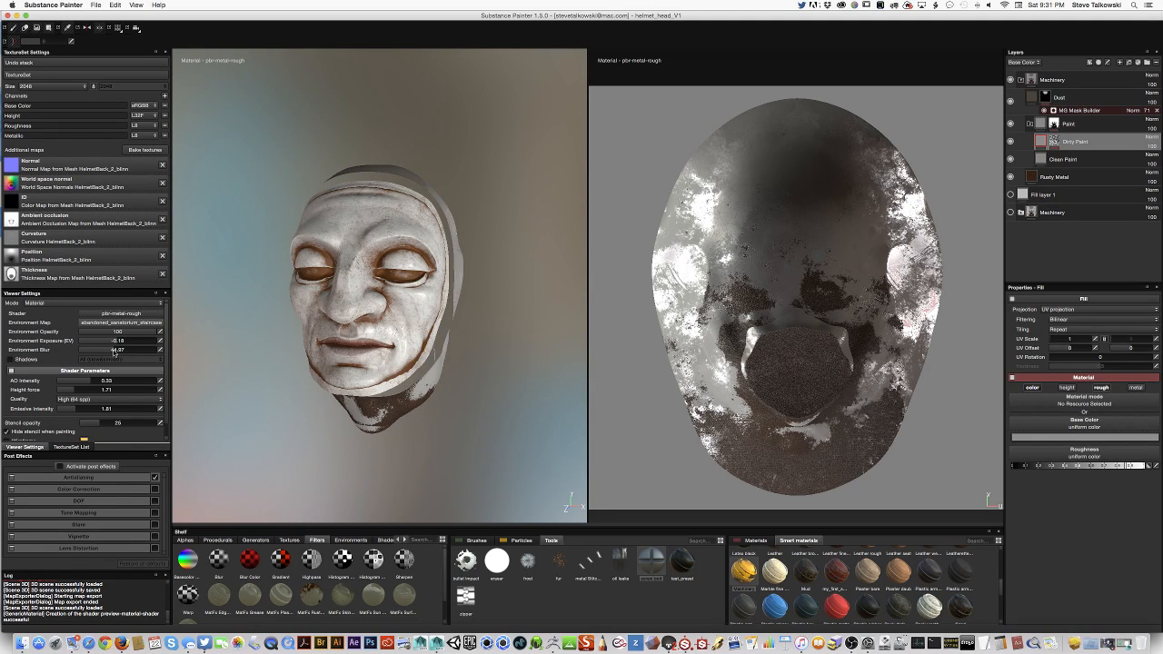
{"action": "left_click_drag", "start_coordinate": [321, 417], "coordinate": [450, 397], "text": "alt"}
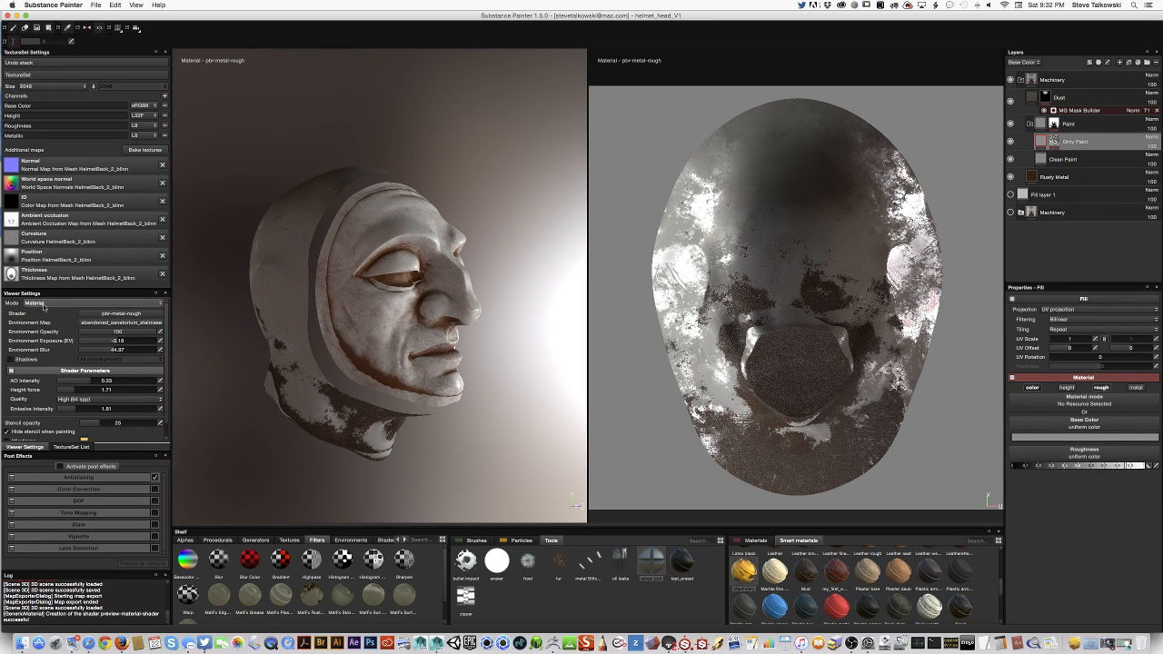
Show the FoamRubberCollar_1_blinn texture set along with the face and helmet back.
{"action": "left_click", "coordinate": [71, 446]}
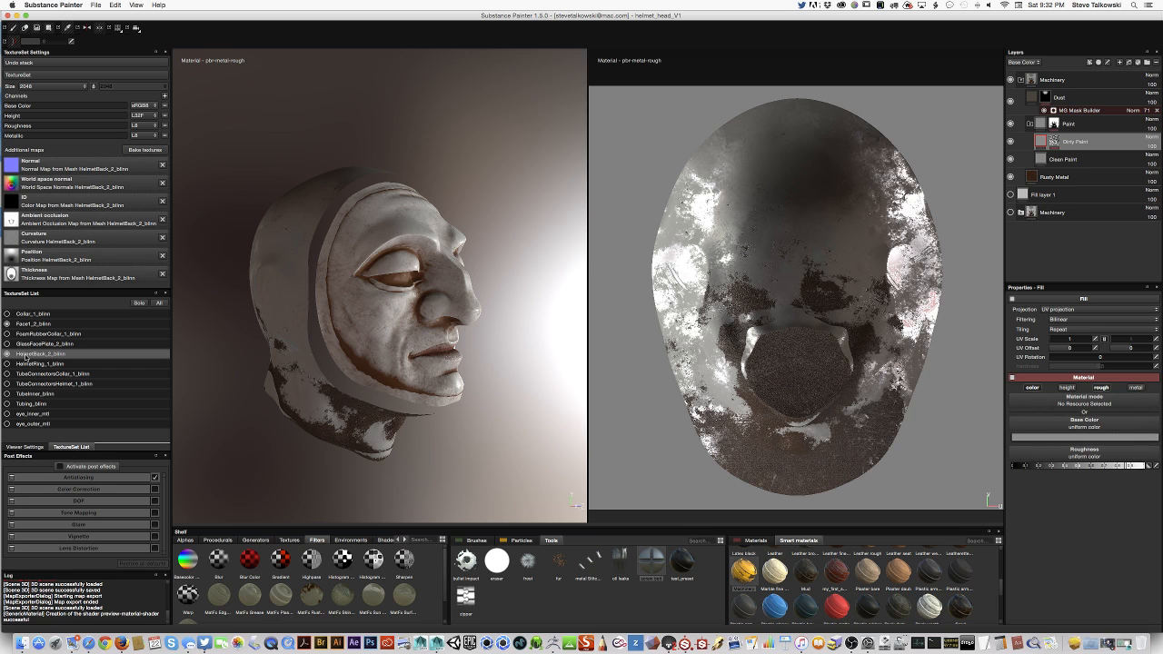
{"action": "left_click", "coordinate": [12, 335]}
{"action": "left_click_drag", "start_coordinate": [427, 409], "coordinate": [358, 399], "text": "alt"}
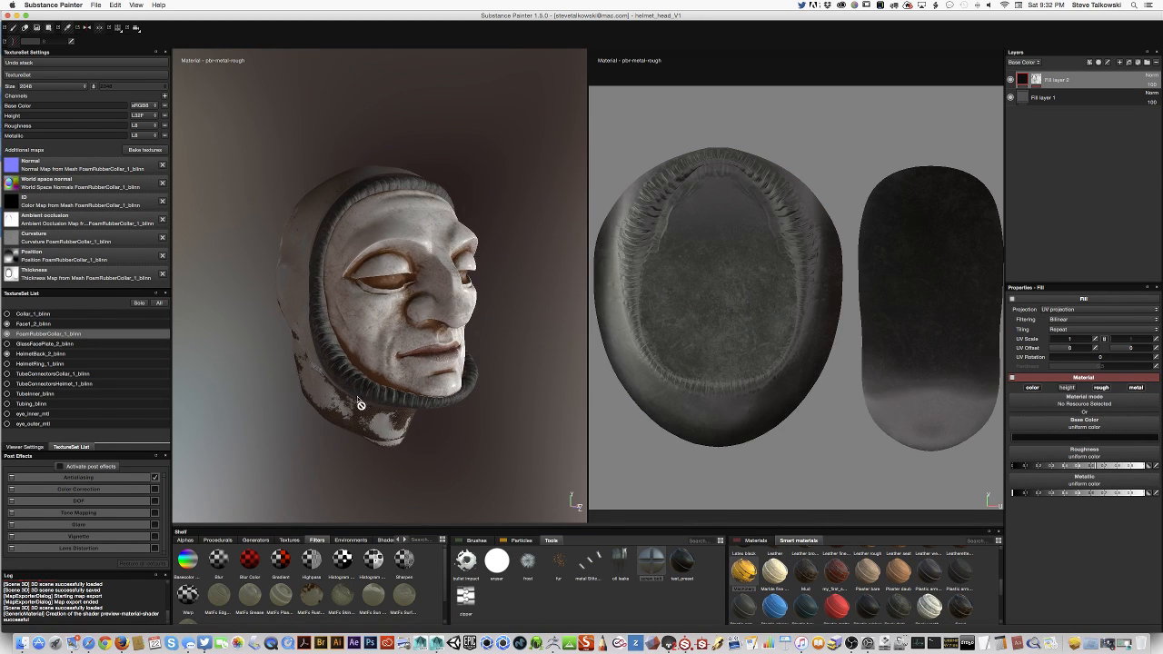
Examine the foam rubber collar around the face up close and from both sides.
{"action": "right_click_drag", "start_coordinate": [358, 399], "coordinate": [381, 505], "text": "alt"}
{"action": "right_click_drag", "start_coordinate": [340, 425], "coordinate": [330, 473], "text": "alt"}
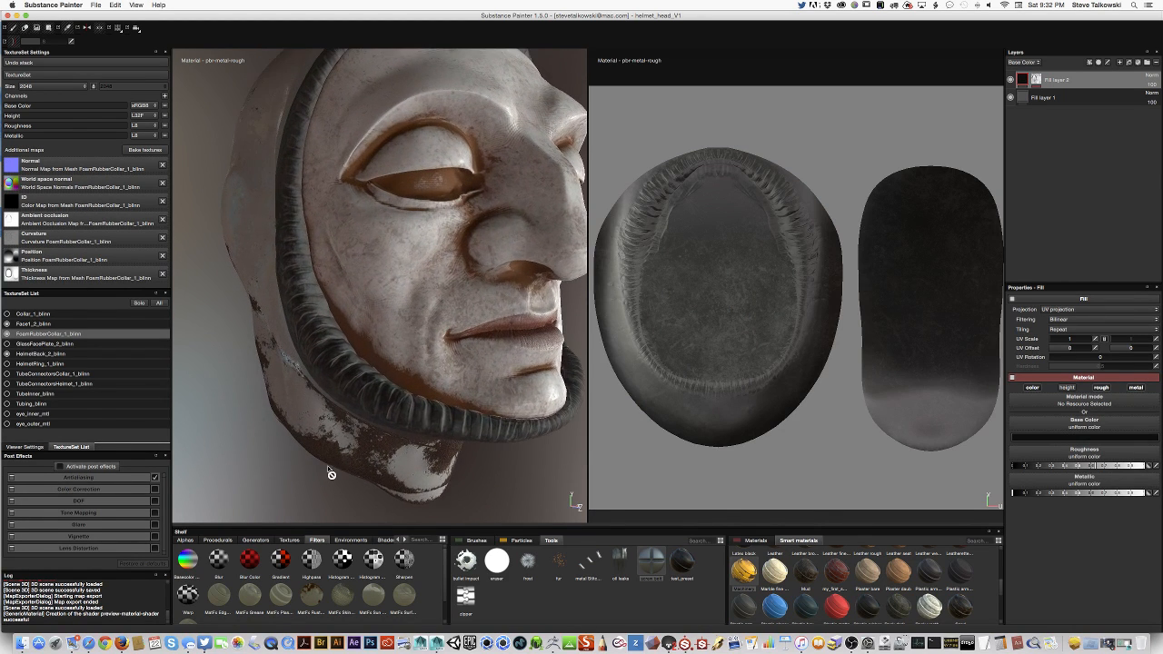
{"action": "middle_click_drag", "start_coordinate": [338, 413], "coordinate": [336, 476], "text": "alt"}
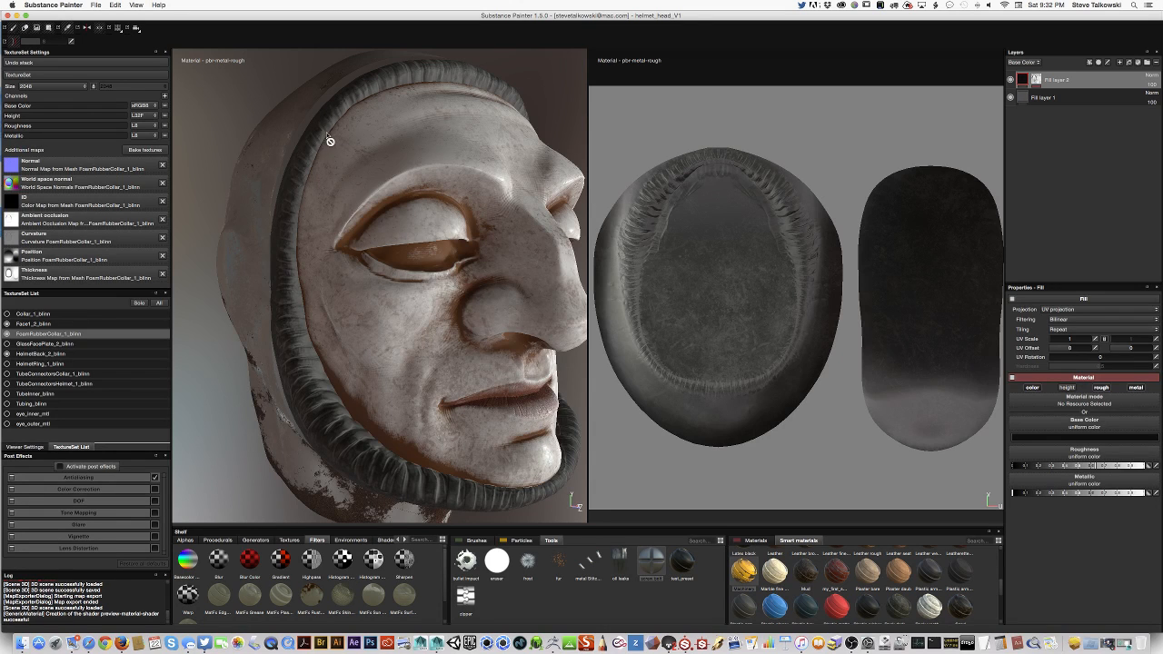
{"action": "left_click_drag", "start_coordinate": [442, 371], "coordinate": [351, 408], "text": "alt"}
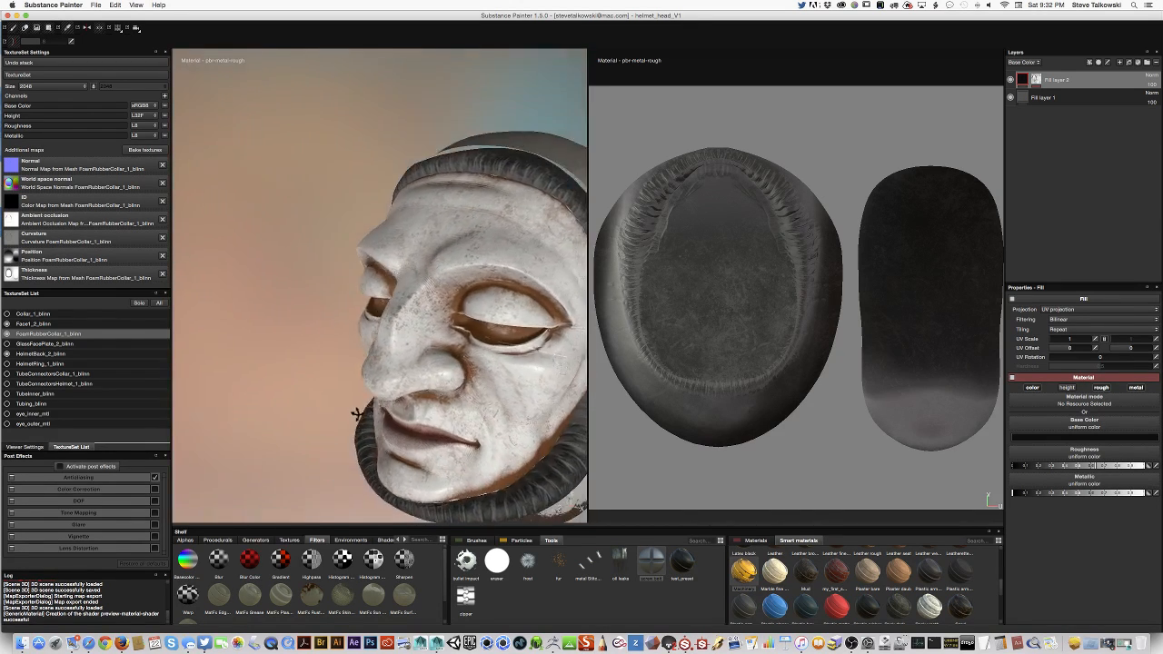
{"action": "right_click_drag", "start_coordinate": [499, 342], "coordinate": [388, 306], "text": "alt"}
{"action": "left_click_drag", "start_coordinate": [388, 307], "coordinate": [427, 200], "text": "alt"}
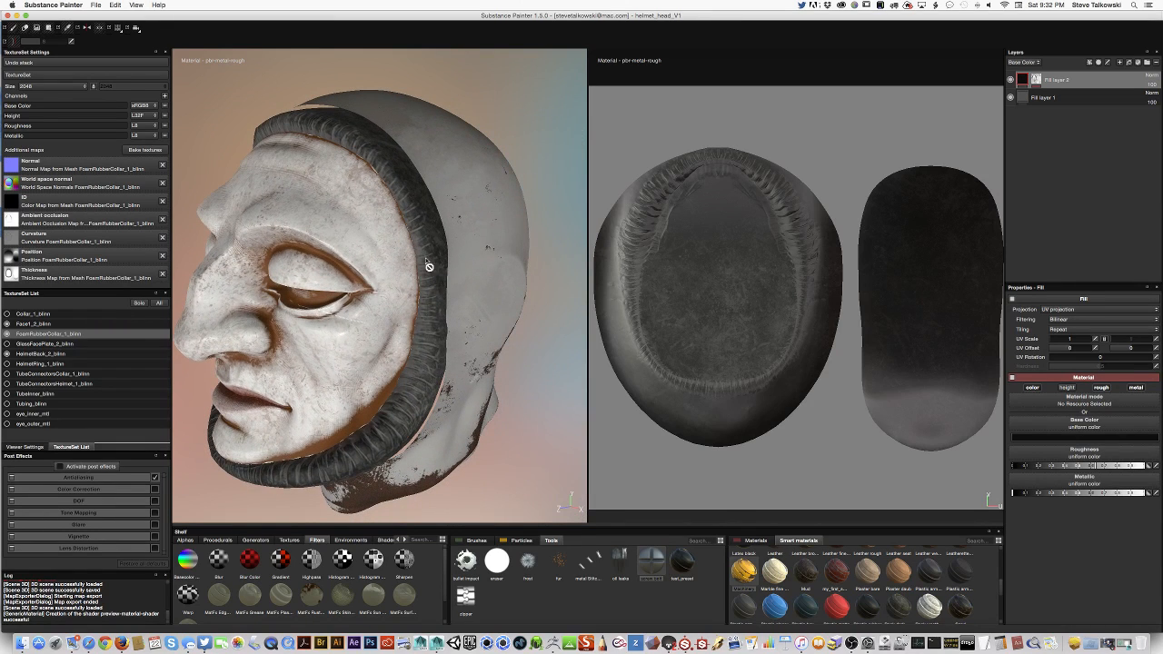
{"action": "right_click_drag", "start_coordinate": [409, 423], "coordinate": [428, 369], "text": "alt"}
{"action": "right_click_drag", "start_coordinate": [384, 451], "coordinate": [441, 387], "text": "alt"}
{"action": "left_click_drag", "start_coordinate": [444, 393], "coordinate": [379, 263], "text": "alt"}
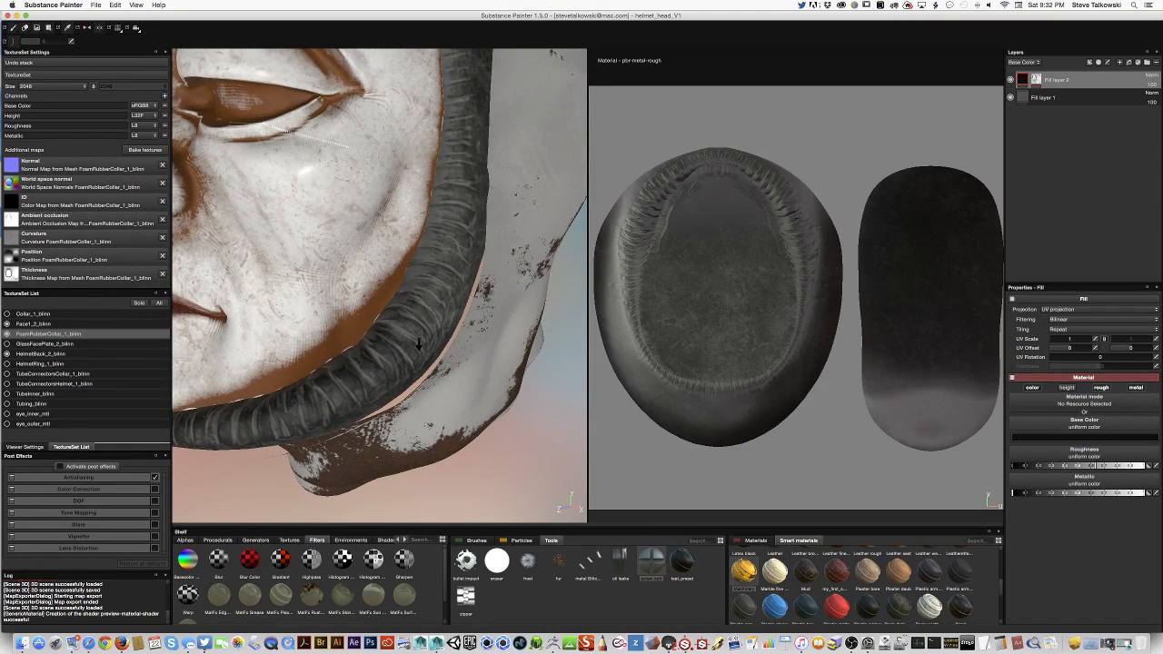
{"action": "right_click_drag", "start_coordinate": [418, 345], "coordinate": [200, 421], "text": "alt"}
{"action": "right_click_drag", "start_coordinate": [339, 339], "coordinate": [320, 358], "text": "alt"}
{"action": "left_click_drag", "start_coordinate": [320, 358], "coordinate": [157, 373], "text": "alt"}
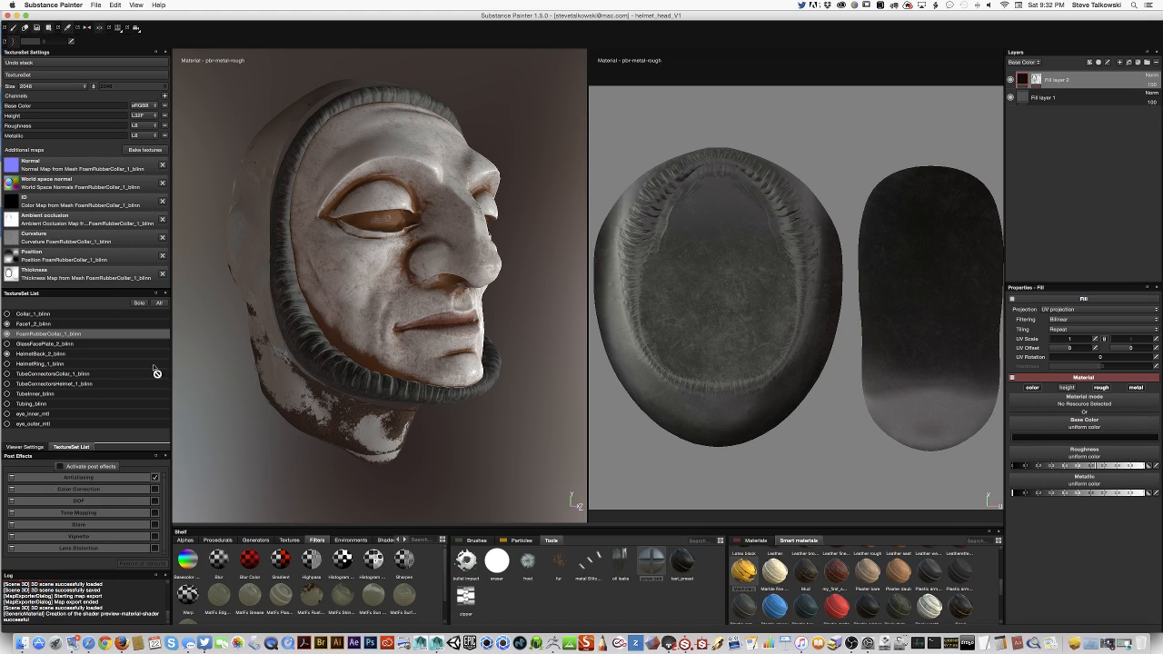
Add an empty paint layer at the top of the Face1_2_blinn texture set's layer stack.
{"action": "left_click", "coordinate": [32, 323]}
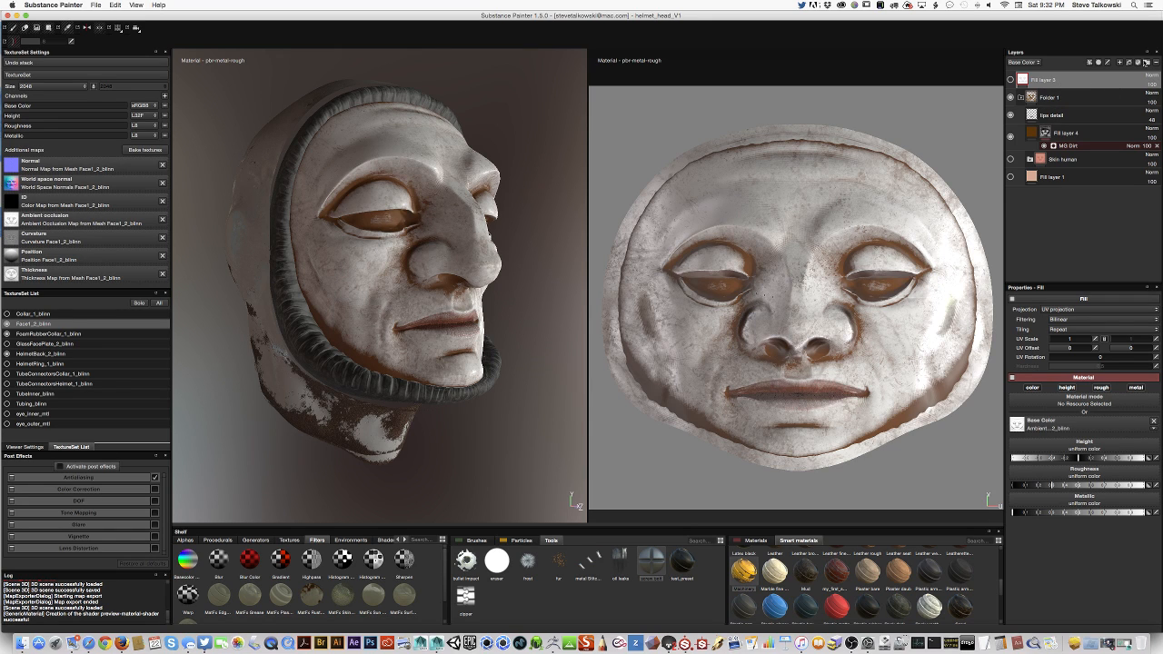
{"action": "left_click", "coordinate": [1119, 62]}
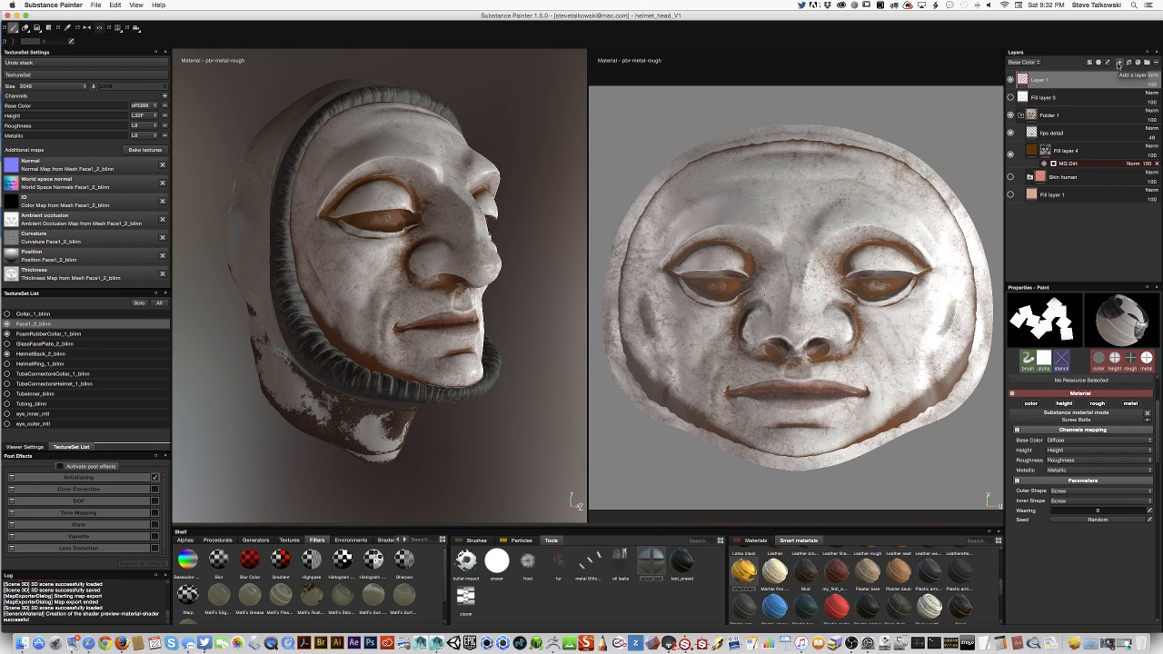
Load a near-black uniform material and the heavy leaking particle brush for painting on the new layer.
{"action": "left_click", "coordinate": [525, 539]}
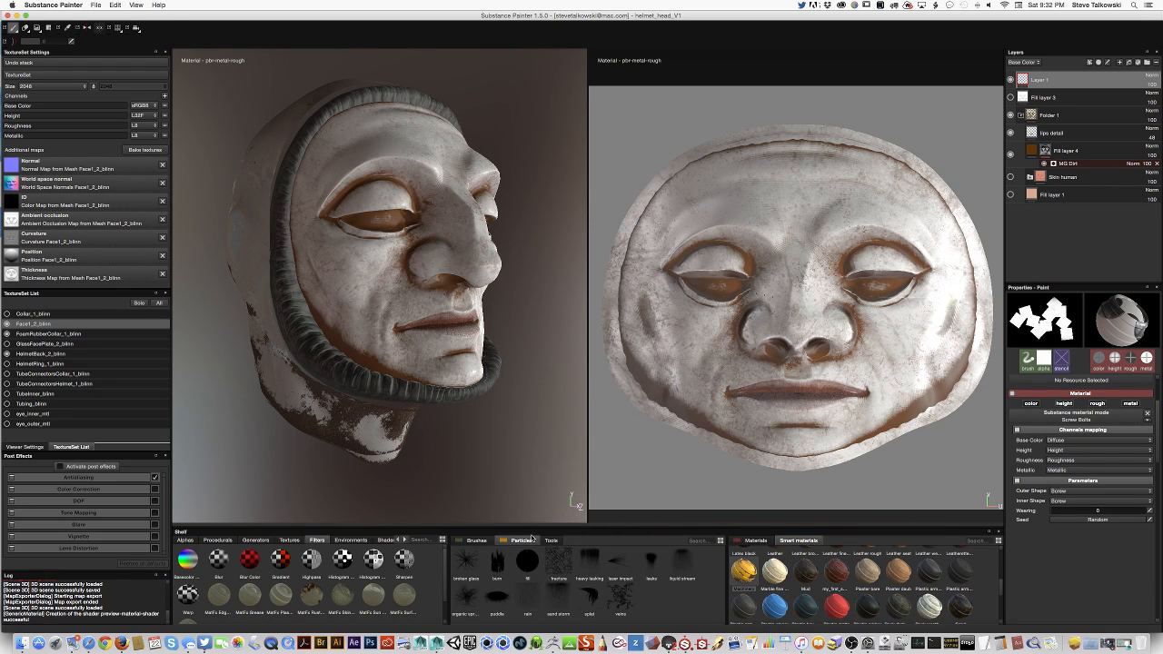
{"action": "left_click", "coordinate": [755, 540]}
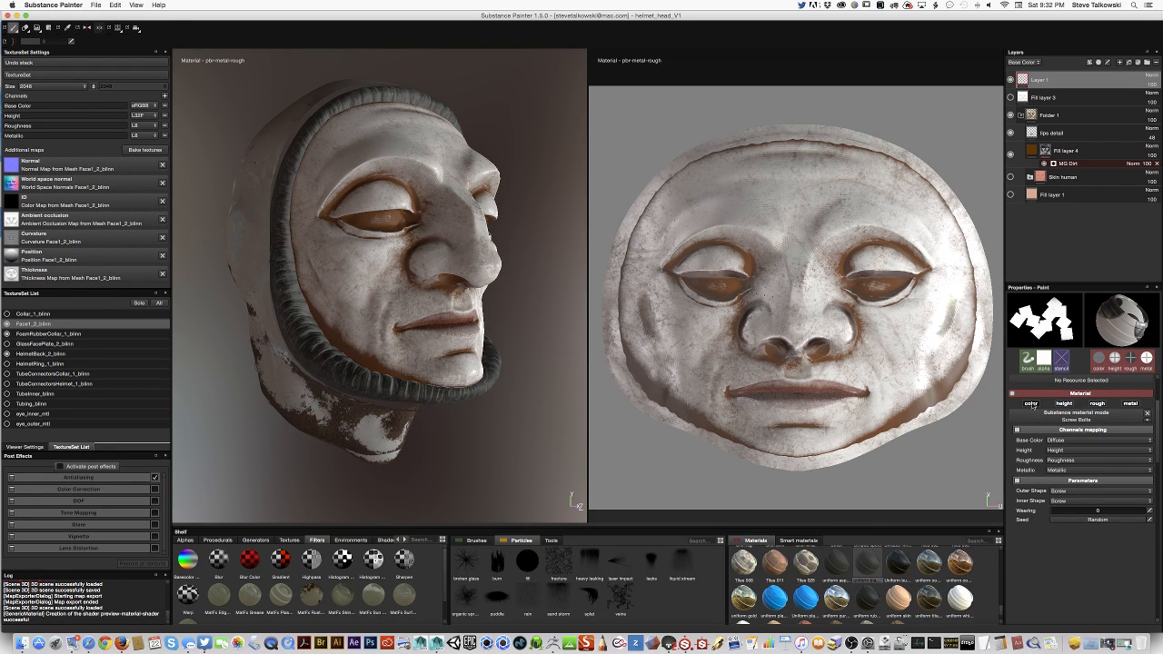
{"action": "scroll", "coordinate": [1000, 549], "scroll_direction": "up", "scroll_amount": 2}
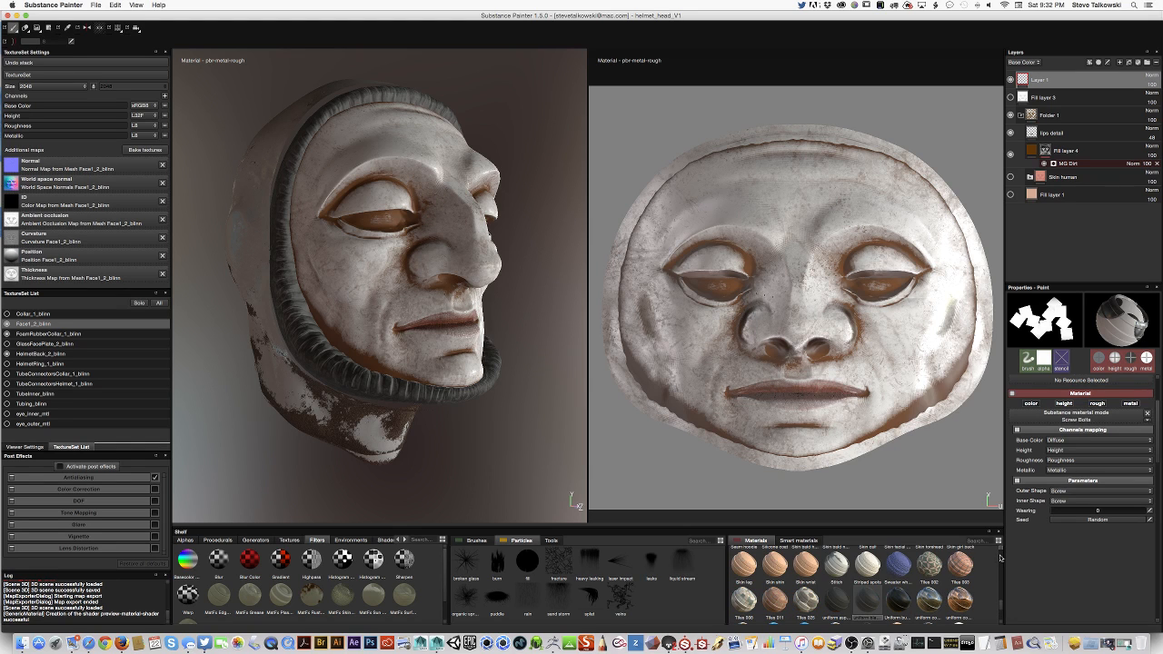
{"action": "scroll", "coordinate": [954, 581], "scroll_direction": "down", "scroll_amount": 3}
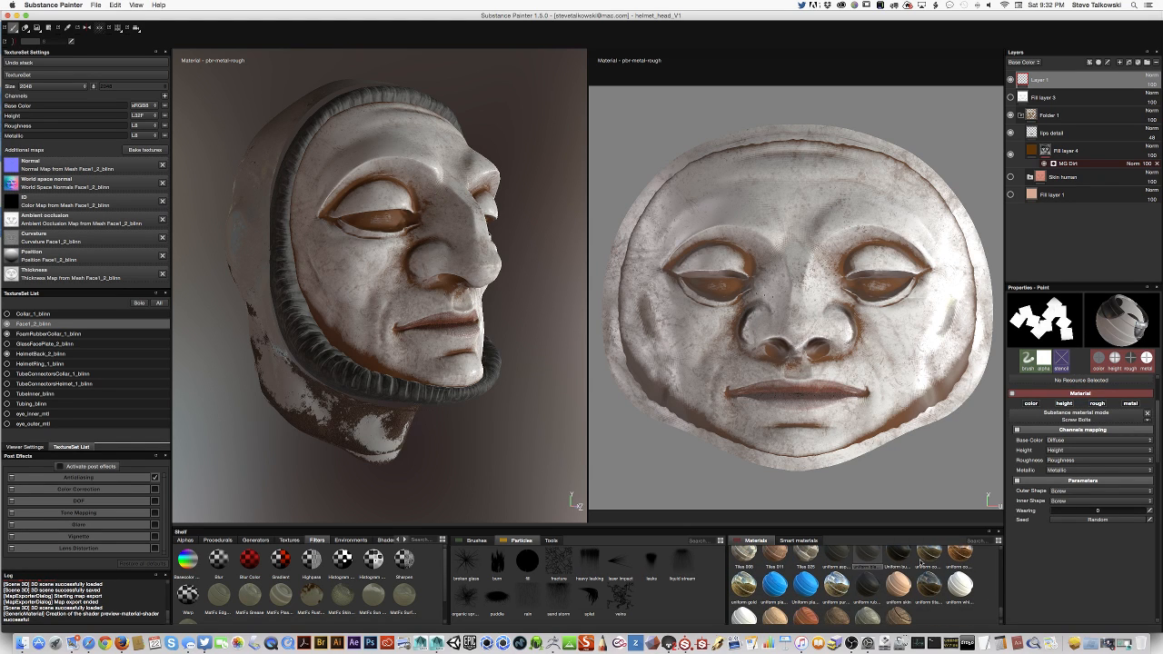
{"action": "left_click", "coordinate": [873, 557]}
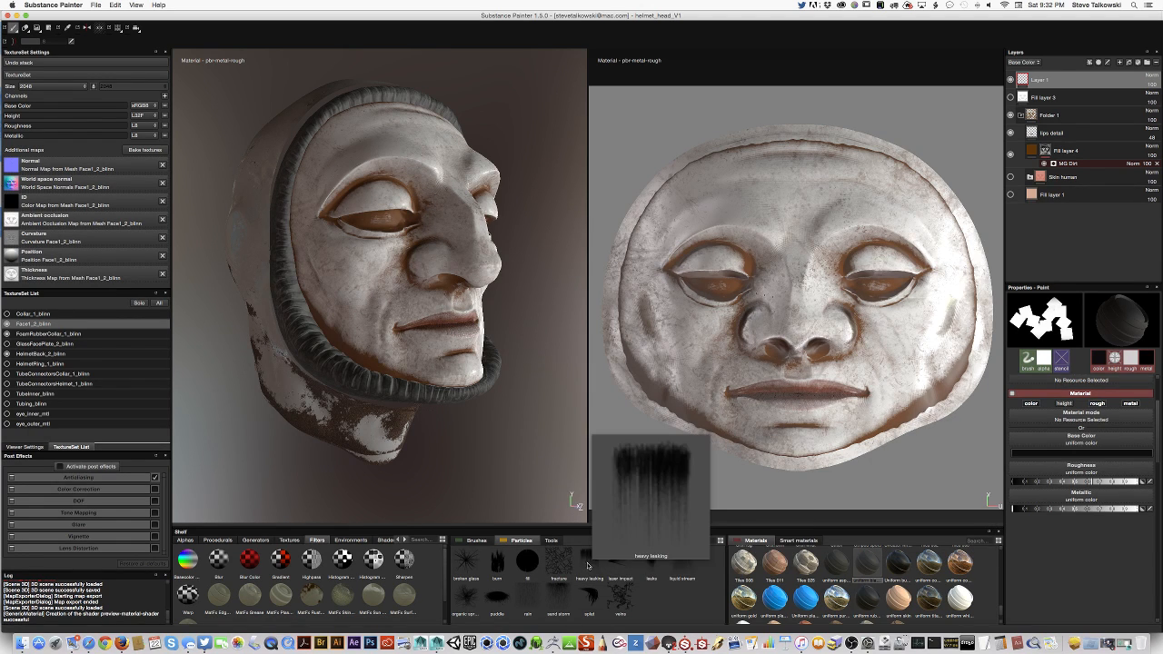
{"action": "left_click", "coordinate": [591, 566]}
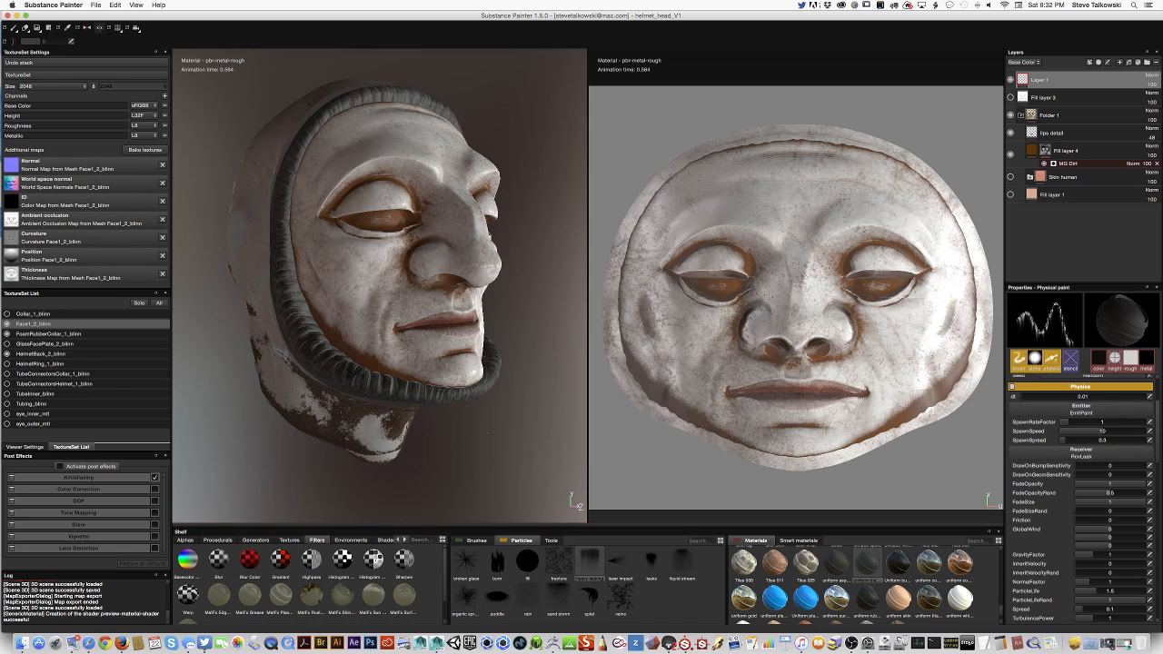
Paint dark leaking streaks along the lower lid of the figure's right eye, running down the cheek.
{"action": "left_click_drag", "start_coordinate": [483, 443], "coordinate": [497, 428], "text": "alt"}
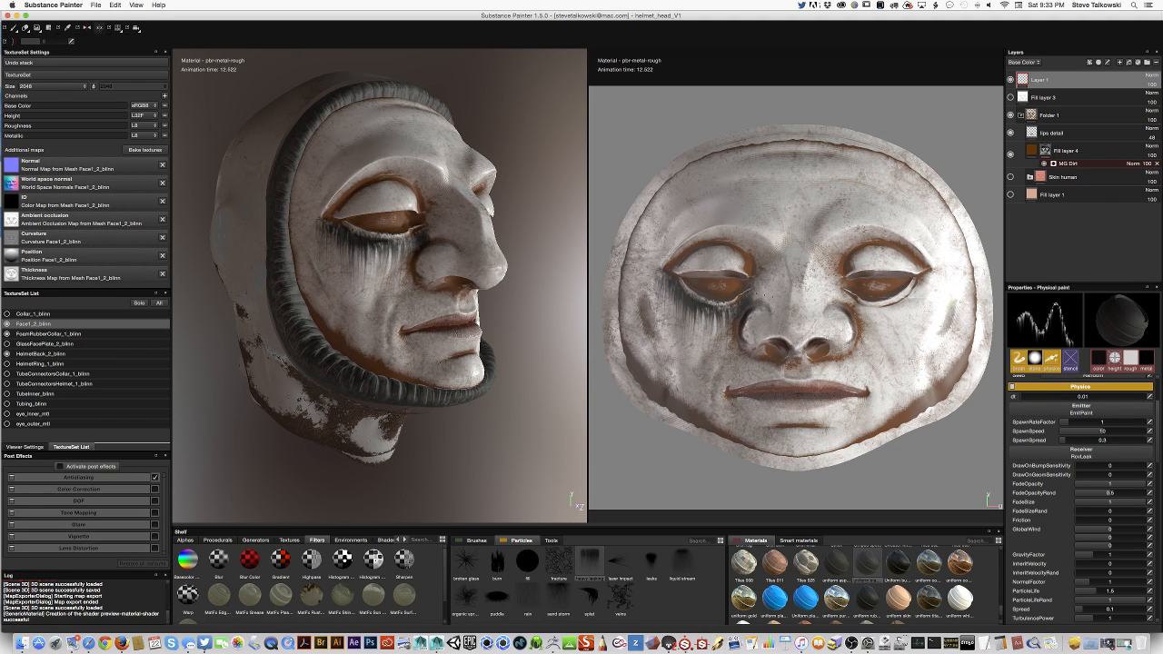
{"action": "left_click_drag", "start_coordinate": [454, 314], "coordinate": [336, 314], "text": "alt"}
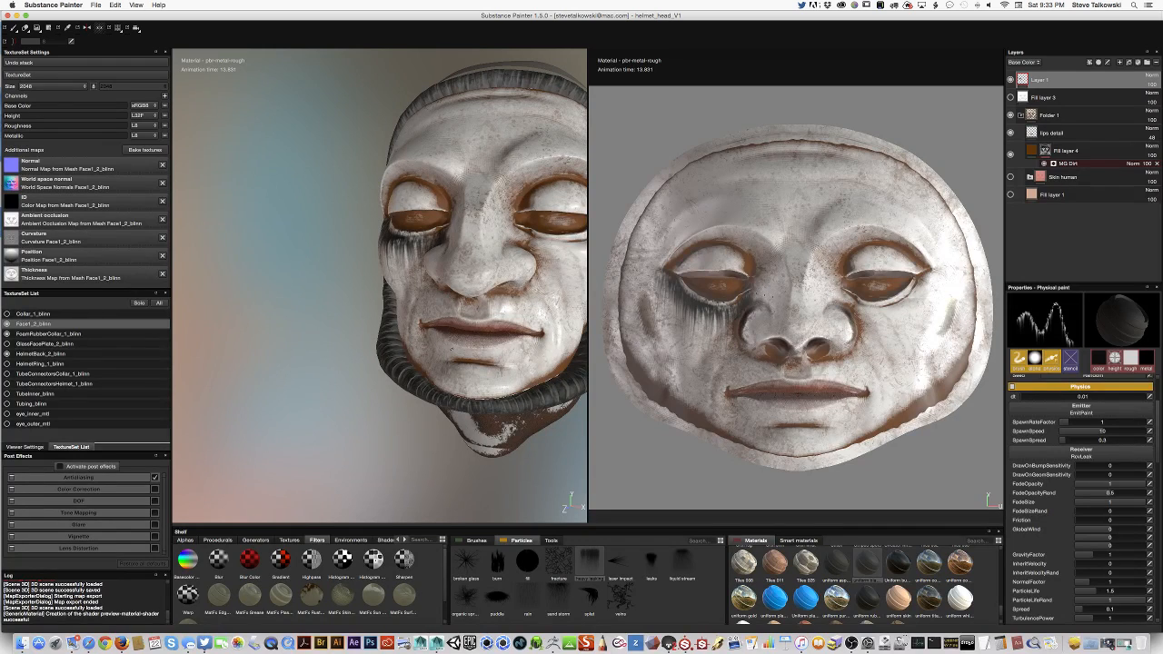
Paint dark leaking streaks under the figure's left eye and along the area between the nose and upper lip.
{"action": "left_click_drag", "start_coordinate": [381, 372], "coordinate": [422, 353], "text": "alt"}
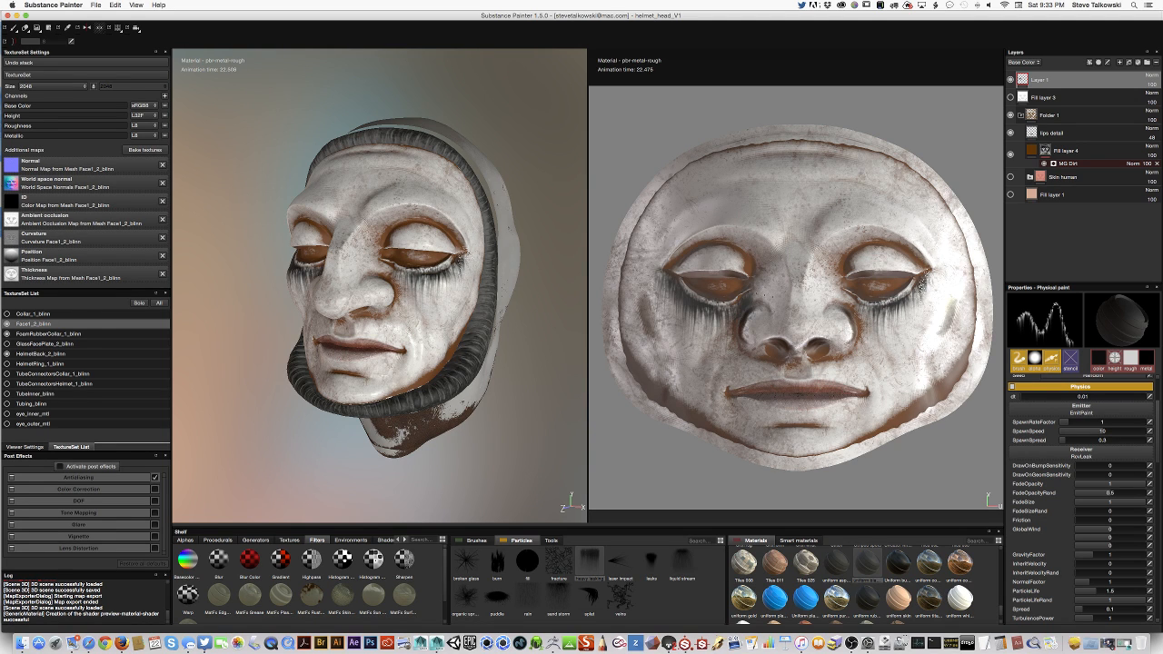
{"action": "left_click_drag", "start_coordinate": [400, 286], "coordinate": [377, 285], "text": "alt"}
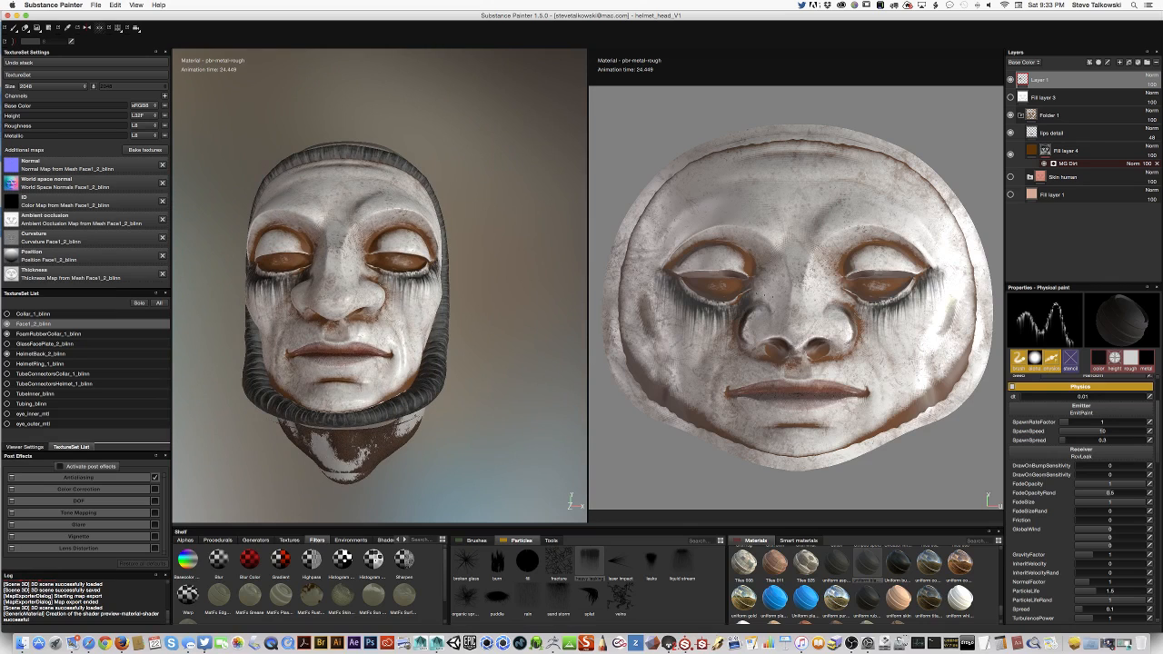
{"action": "left_click_drag", "start_coordinate": [835, 356], "coordinate": [752, 365]}
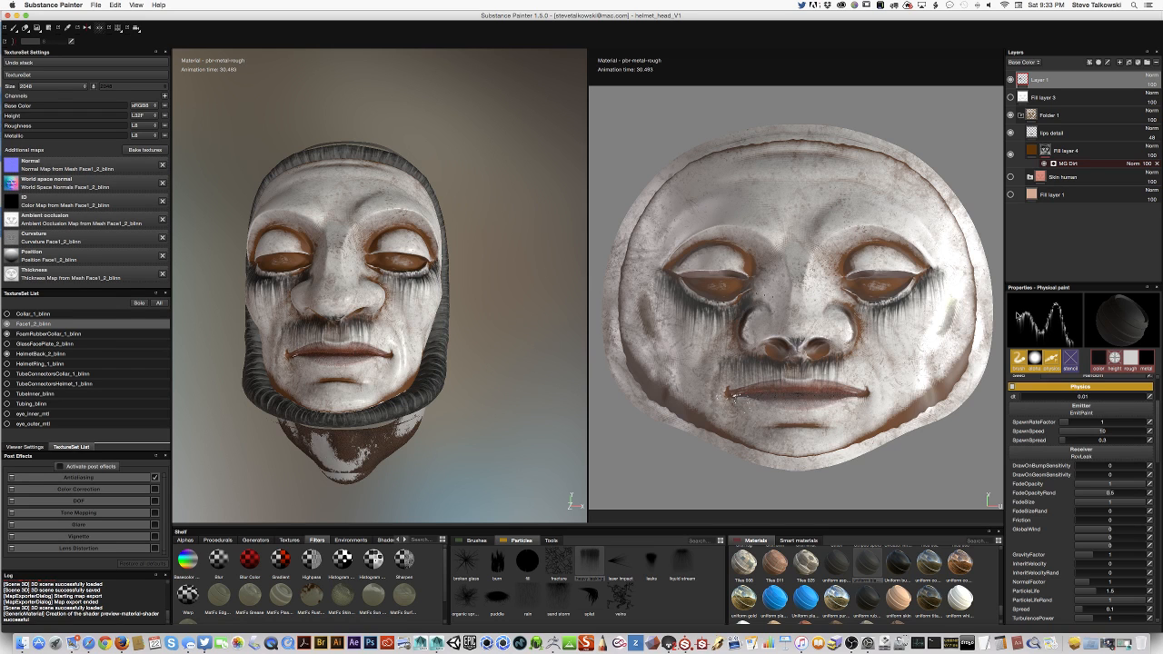
Paint a short band of dark leaking streaks across the chin below the lower lip.
{"action": "scroll", "coordinate": [1102, 377], "scroll_direction": "down", "scroll_amount": 3}
{"action": "scroll", "coordinate": [1102, 378], "scroll_direction": "down", "scroll_amount": 1}
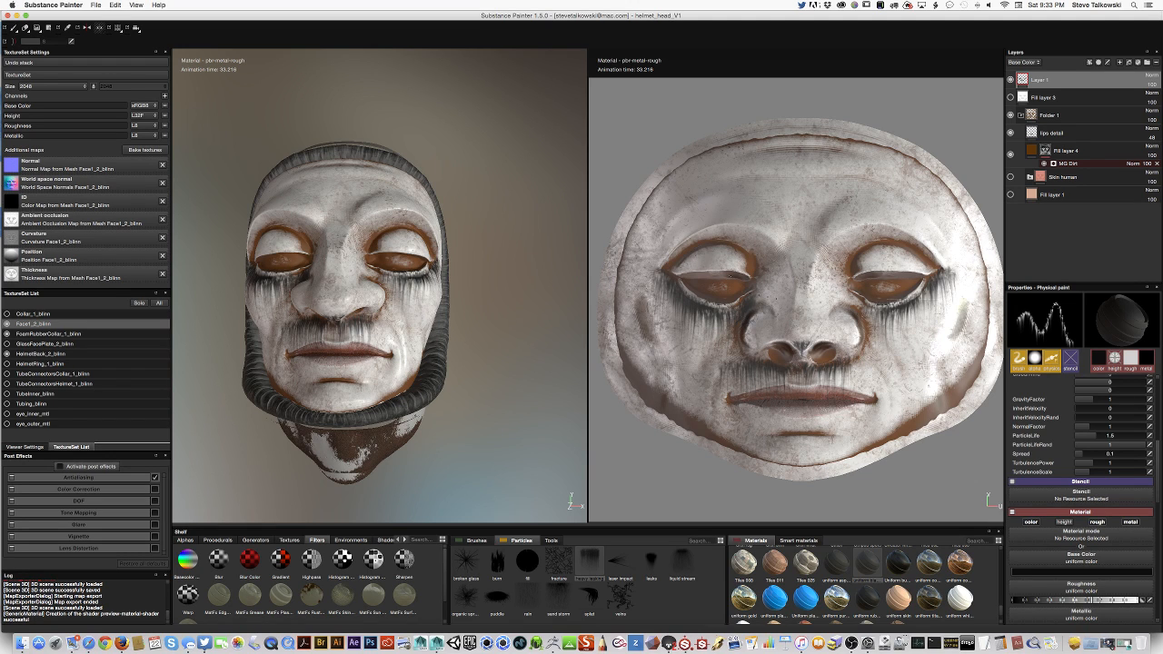
{"action": "scroll", "coordinate": [1048, 427], "scroll_direction": "down", "scroll_amount": 1}
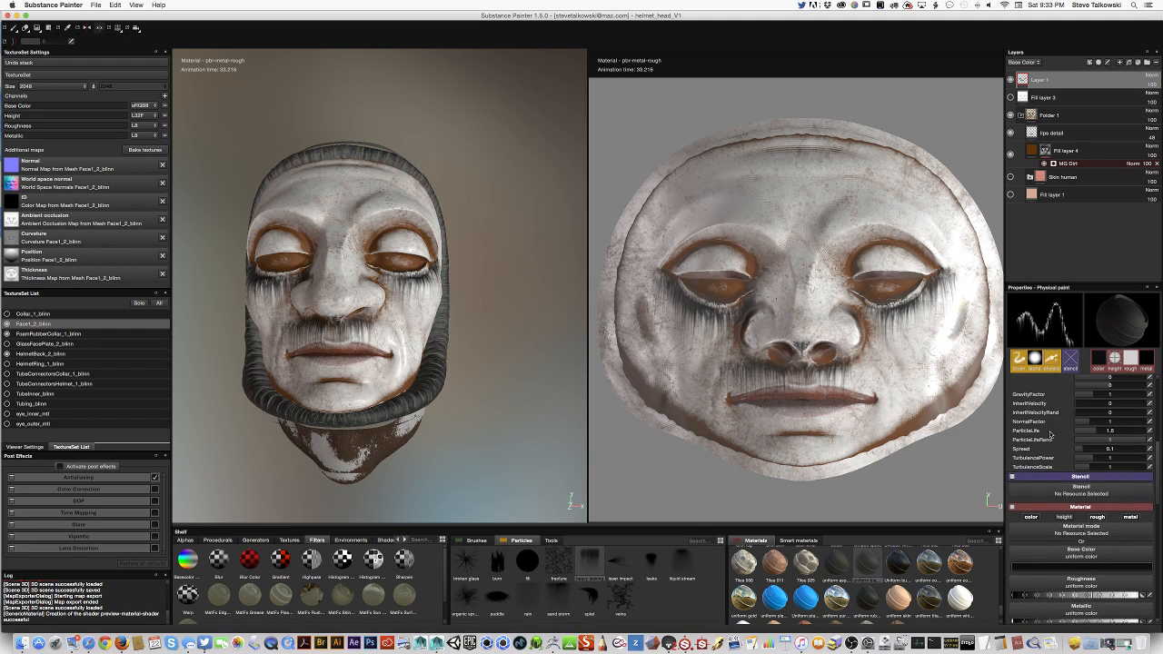
{"action": "scroll", "coordinate": [1100, 410], "scroll_direction": "down", "scroll_amount": 1}
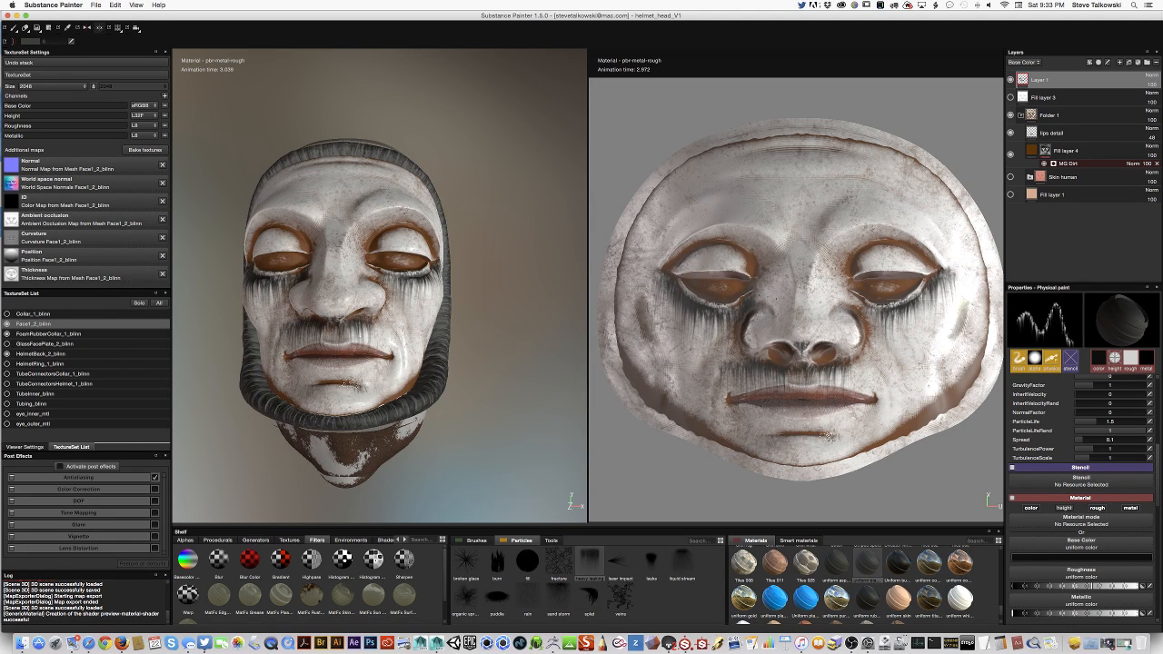
{"action": "left_click_drag", "start_coordinate": [826, 441], "coordinate": [768, 445]}
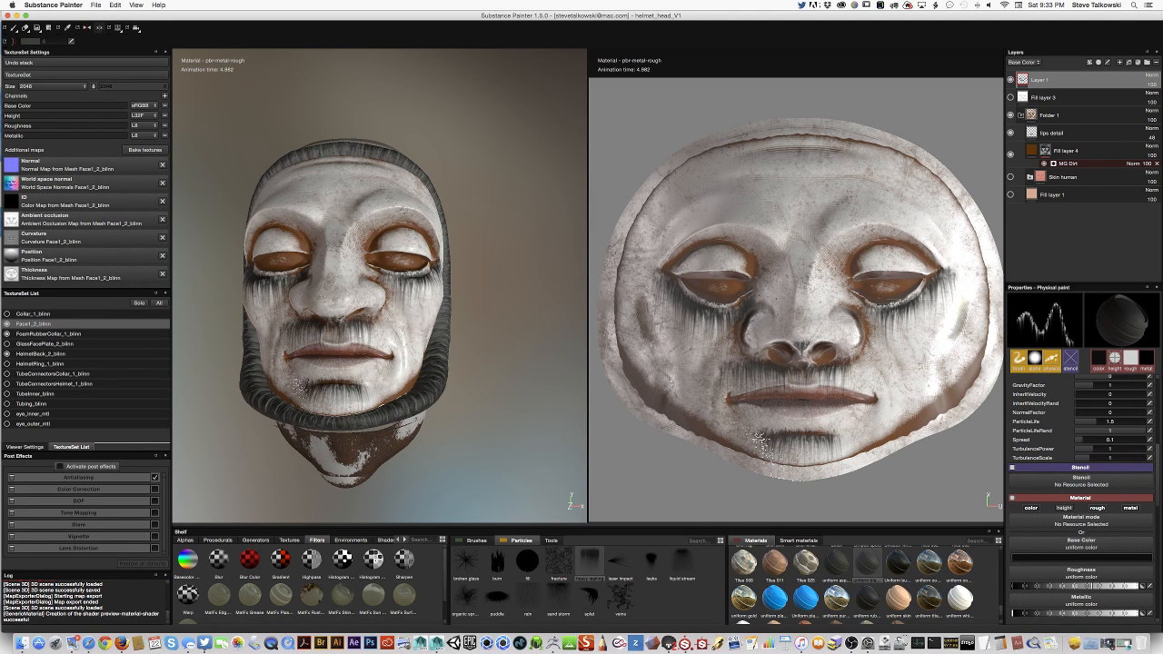
Try the liquid stream particle brush along both eyebrows, letting dark drips run down the face.
{"action": "left_click_drag", "start_coordinate": [527, 508], "coordinate": [429, 515], "text": "alt"}
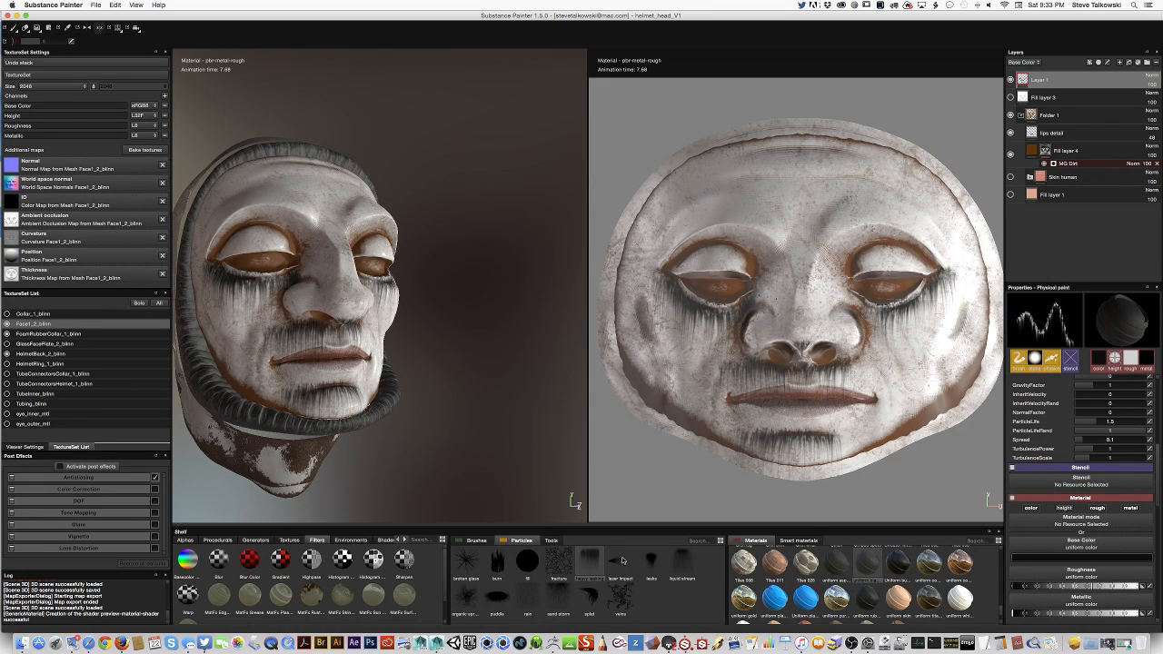
{"action": "left_click", "coordinate": [677, 564]}
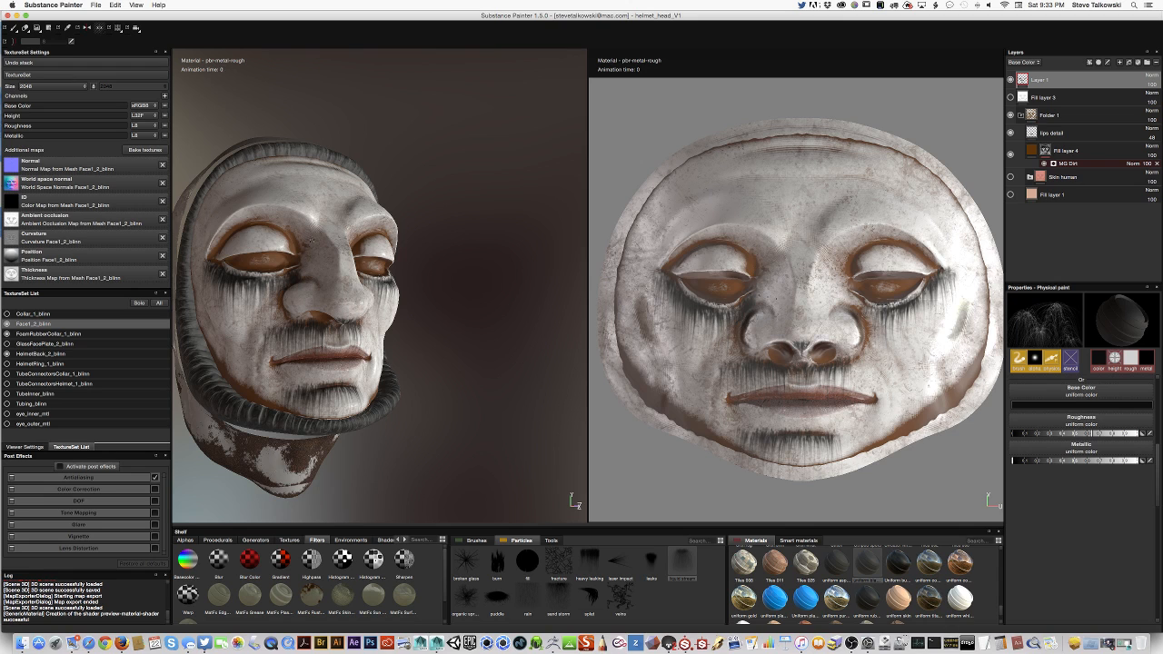
{"action": "left_click_drag", "start_coordinate": [754, 238], "coordinate": [740, 229]}
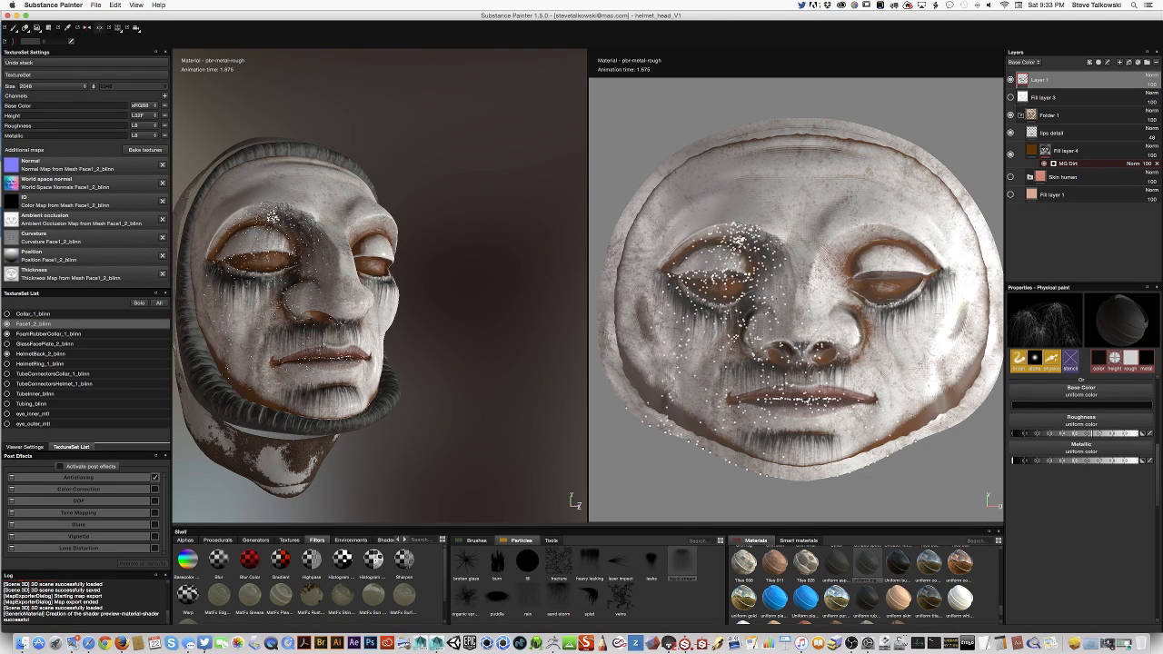
{"action": "left_click_drag", "start_coordinate": [509, 182], "coordinate": [354, 182], "text": "alt"}
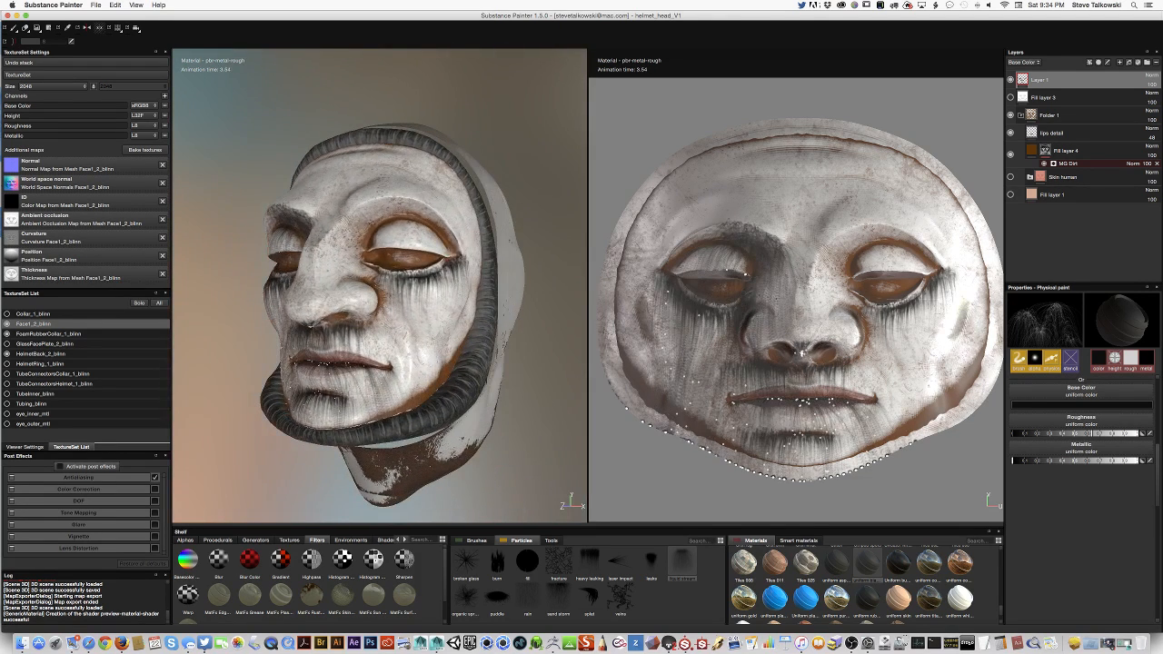
{"action": "left_click_drag", "start_coordinate": [849, 254], "coordinate": [918, 265]}
{"action": "mouse_move", "coordinate": [536, 127]}
{"action": "left_mouse_down", "text": "alt"}
{"action": "mouse_move", "coordinate": [506, 96]}
{"action": "mouse_move", "coordinate": [412, 234]}
{"action": "mouse_move", "coordinate": [368, 210]}
{"action": "mouse_move", "coordinate": [320, 225]}
{"action": "mouse_move", "coordinate": [312, 195]}
{"action": "mouse_move", "coordinate": [336, 195]}
{"action": "mouse_move", "coordinate": [273, 200]}
{"action": "left_mouse_up", "text": "alt"}
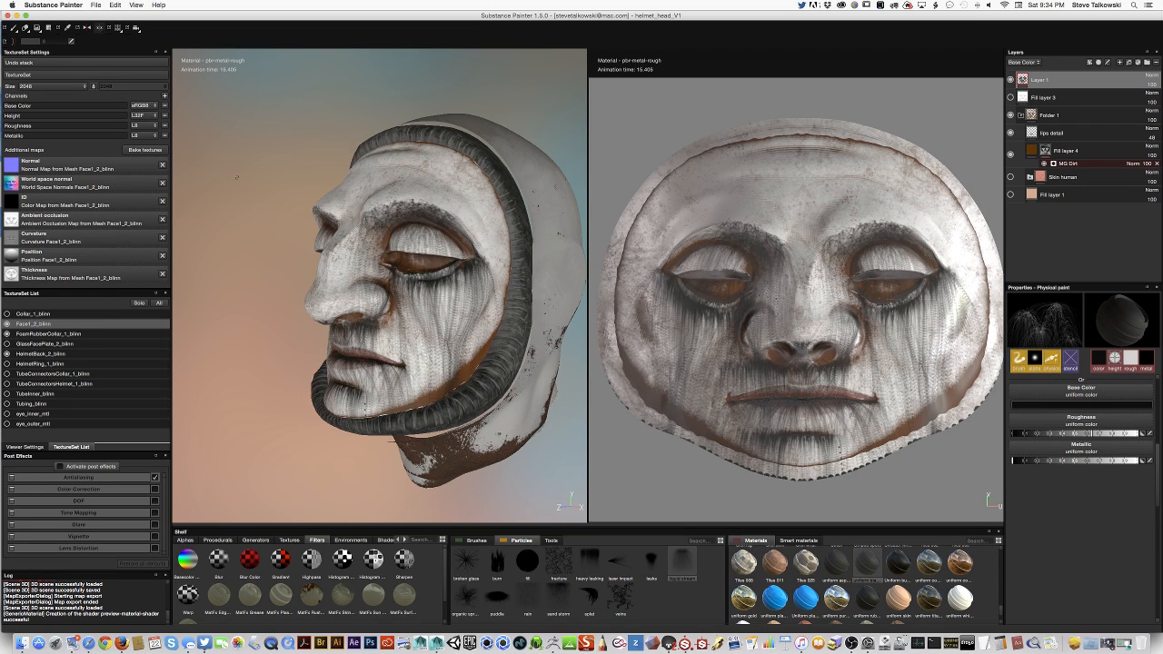
Check the texture sizes available for the face and undo the liquid stream strokes.
{"action": "left_click", "coordinate": [44, 88]}
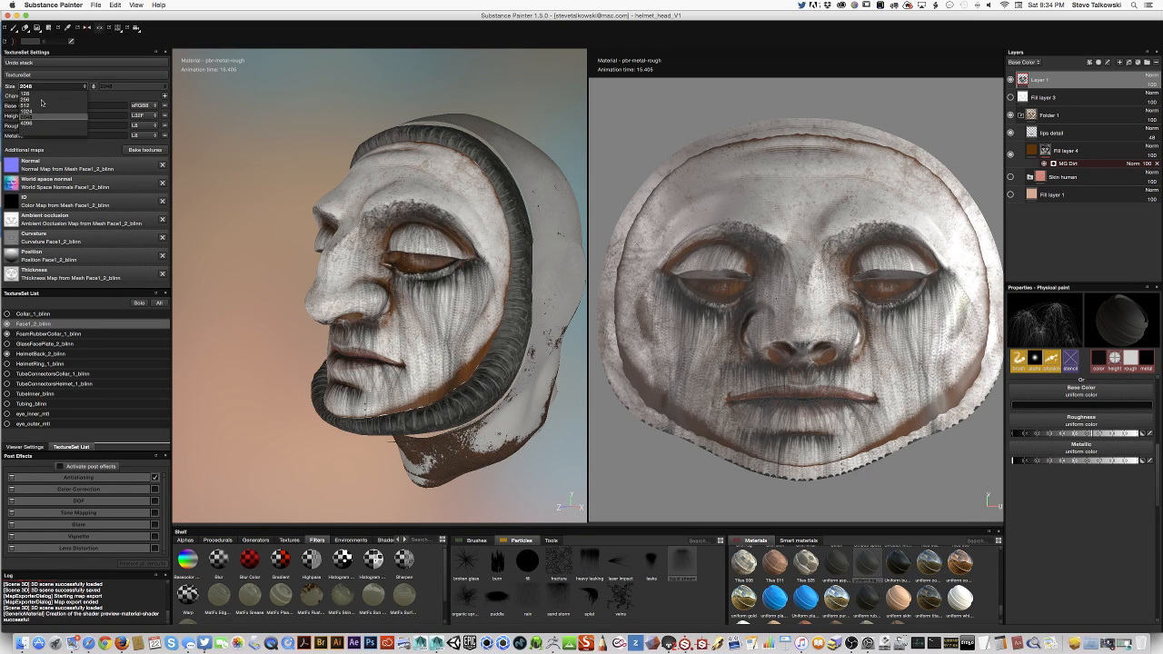
{"action": "left_click", "coordinate": [309, 112]}
{"action": "mouse_move", "coordinate": [449, 286]}
{"action": "left_mouse_down", "text": "alt"}
{"action": "mouse_move", "coordinate": [418, 283]}
{"action": "mouse_move", "coordinate": [446, 281]}
{"action": "left_mouse_up", "text": "alt"}
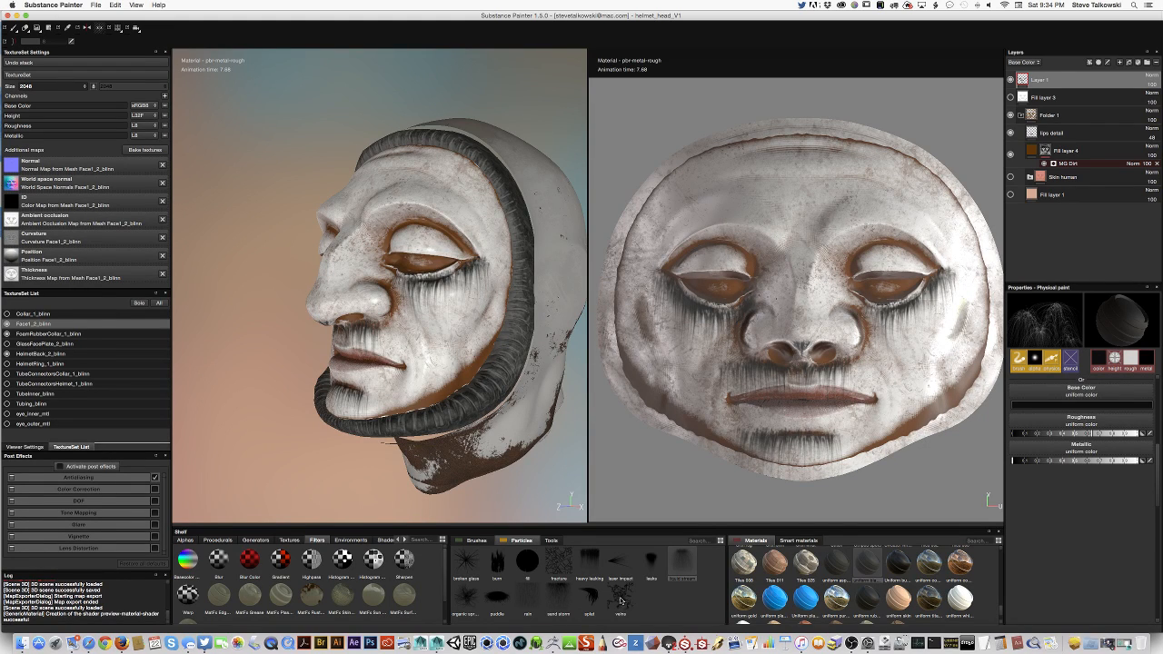
Load the veins particle brush and set its base color to a medium blue.
{"action": "left_click", "coordinate": [621, 599]}
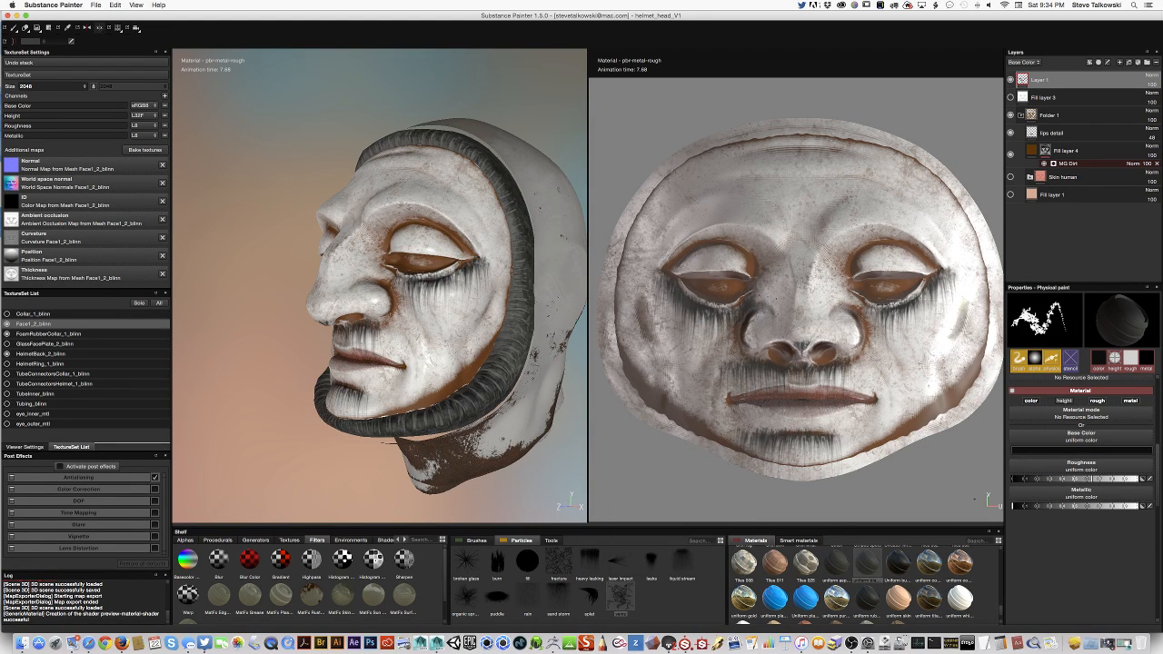
{"action": "left_click", "coordinate": [1049, 450]}
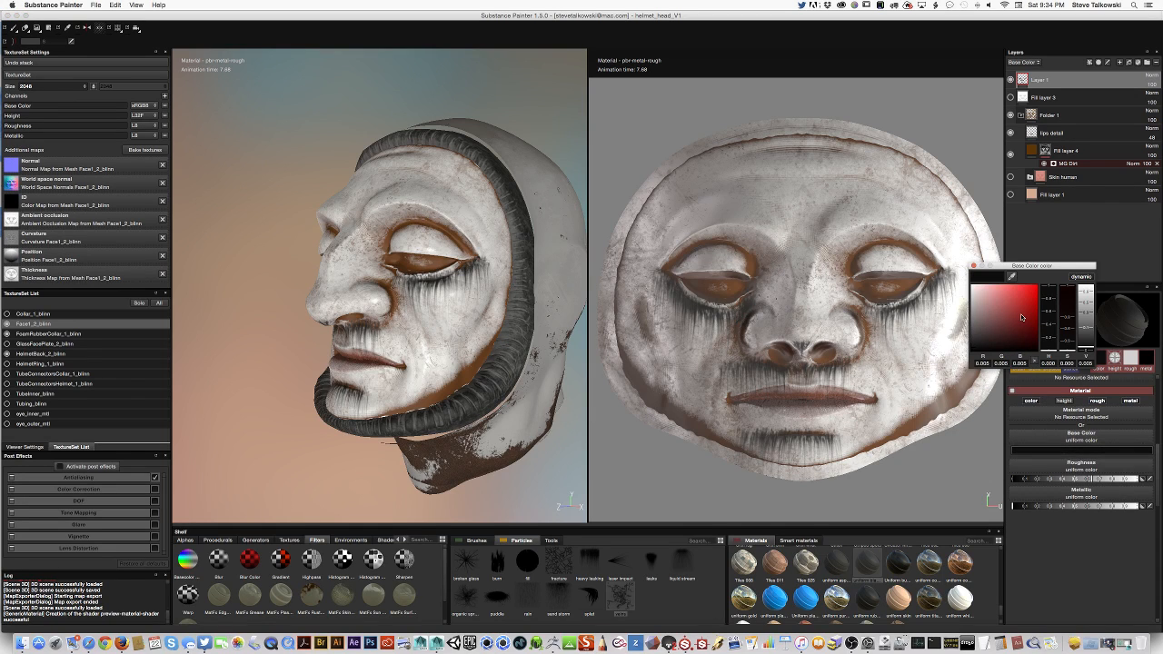
{"action": "left_click", "coordinate": [1027, 303]}
{"action": "left_click_drag", "start_coordinate": [1054, 306], "coordinate": [1050, 313]}
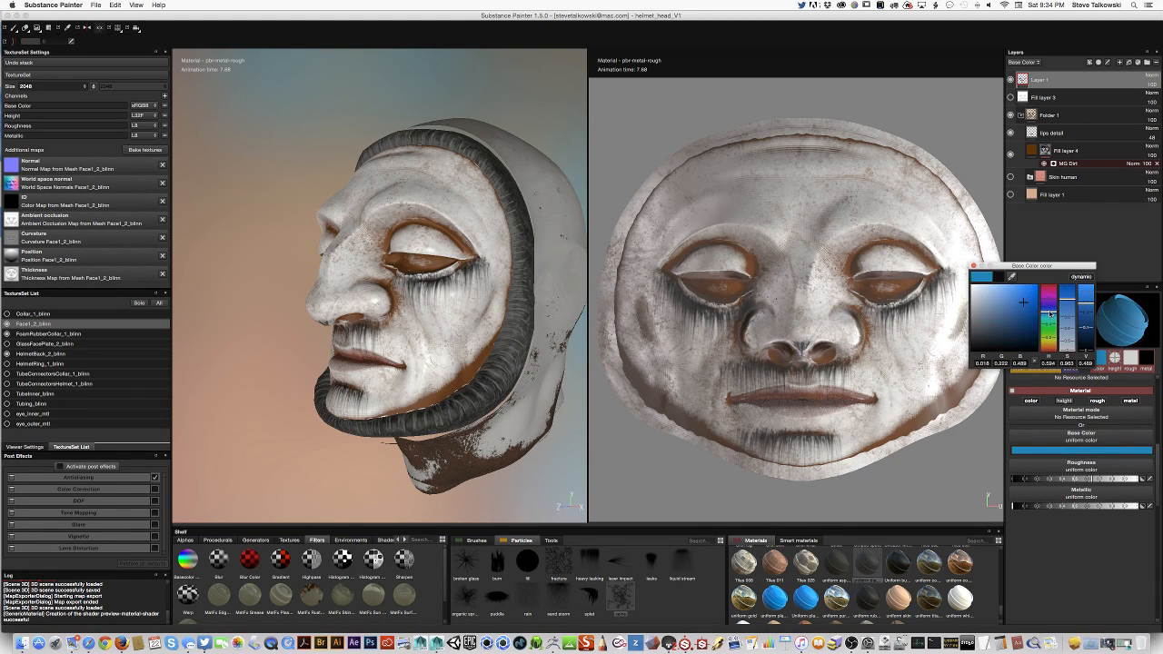
Paint branching blue veins over the figure's left cheek, nose and forehead, and close the base color picker.
{"action": "left_click", "coordinate": [437, 321]}
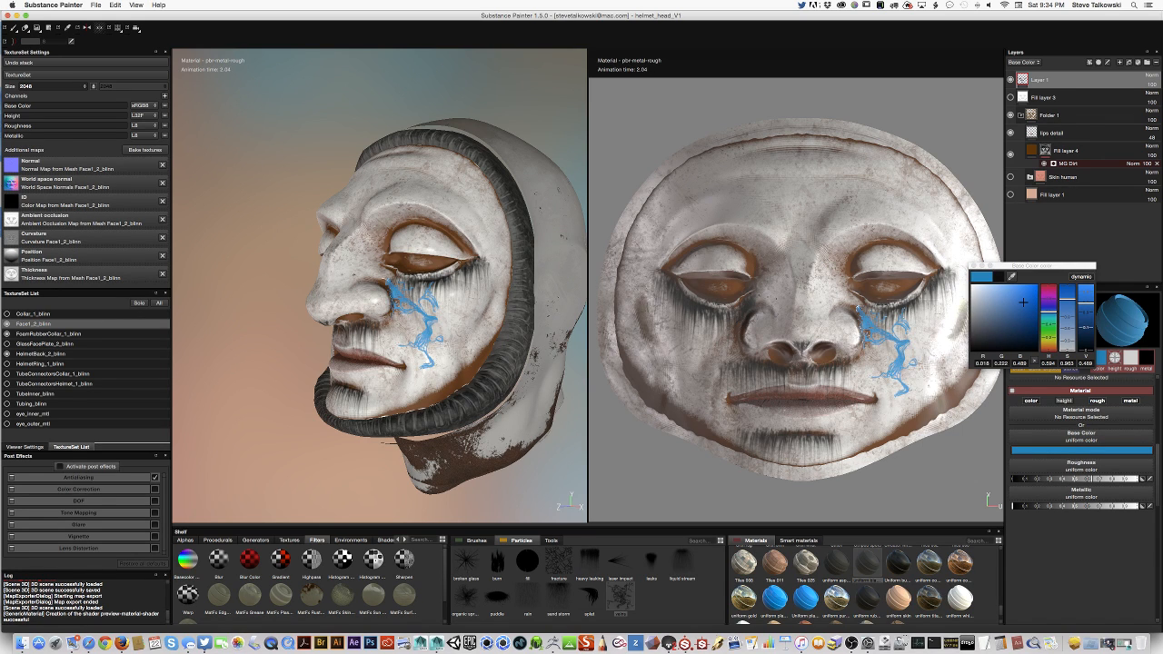
{"action": "left_click_drag", "start_coordinate": [239, 344], "coordinate": [407, 373], "text": "alt"}
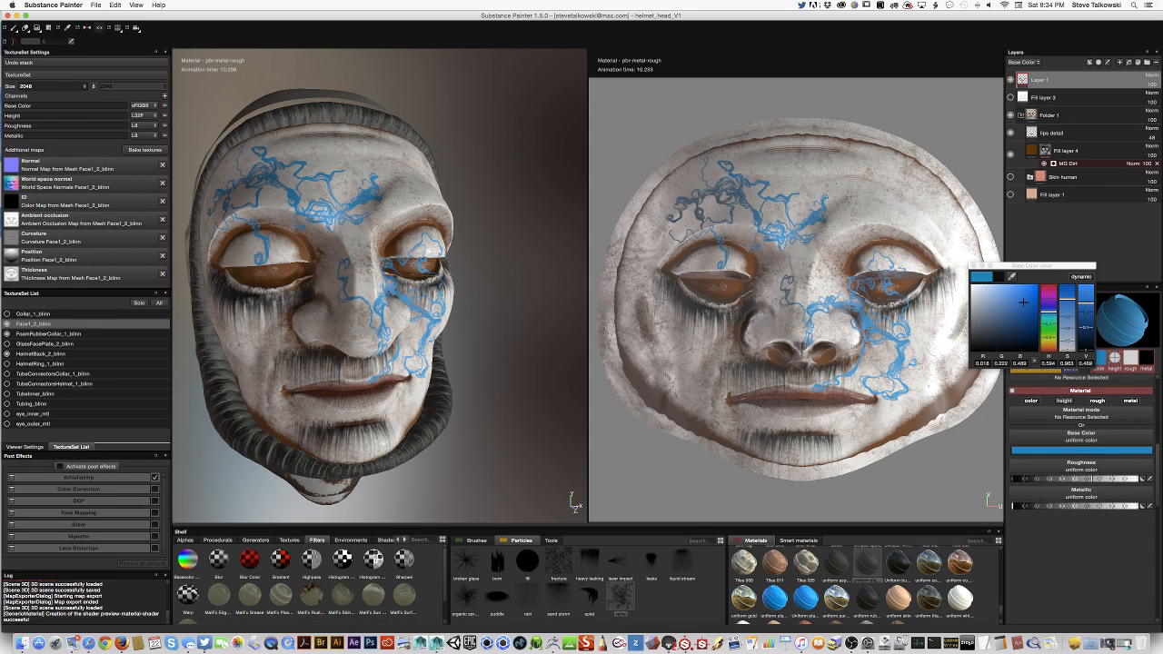
{"action": "left_click_drag", "start_coordinate": [442, 261], "coordinate": [272, 314], "text": "alt"}
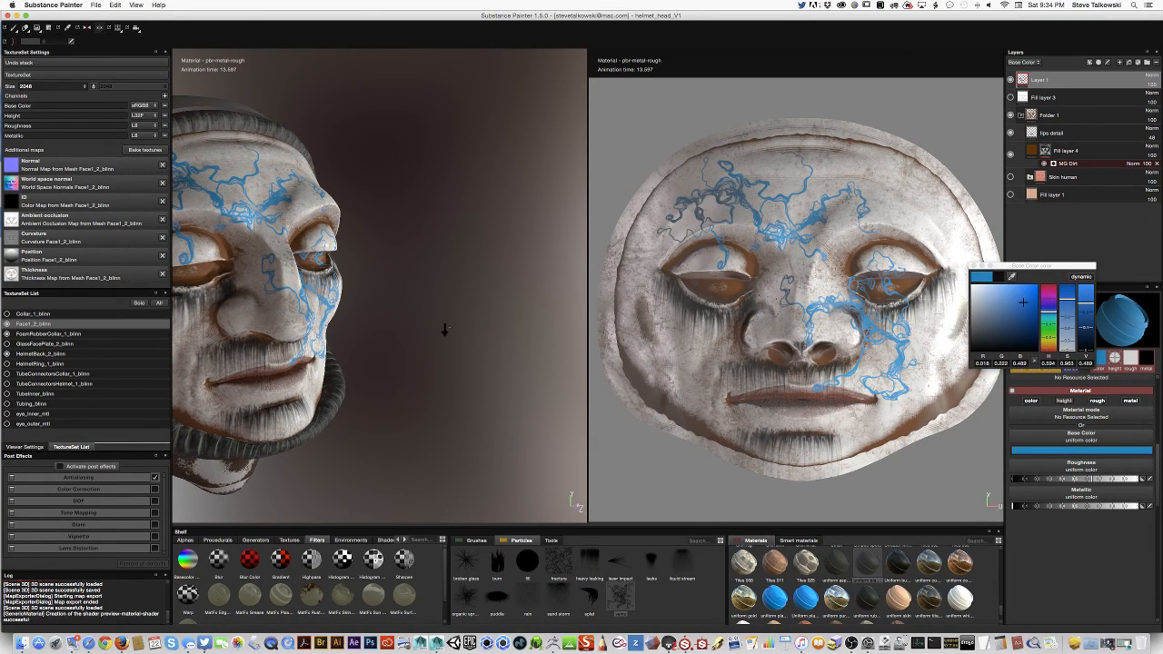
{"action": "left_click_drag", "start_coordinate": [445, 330], "coordinate": [509, 359], "text": "alt"}
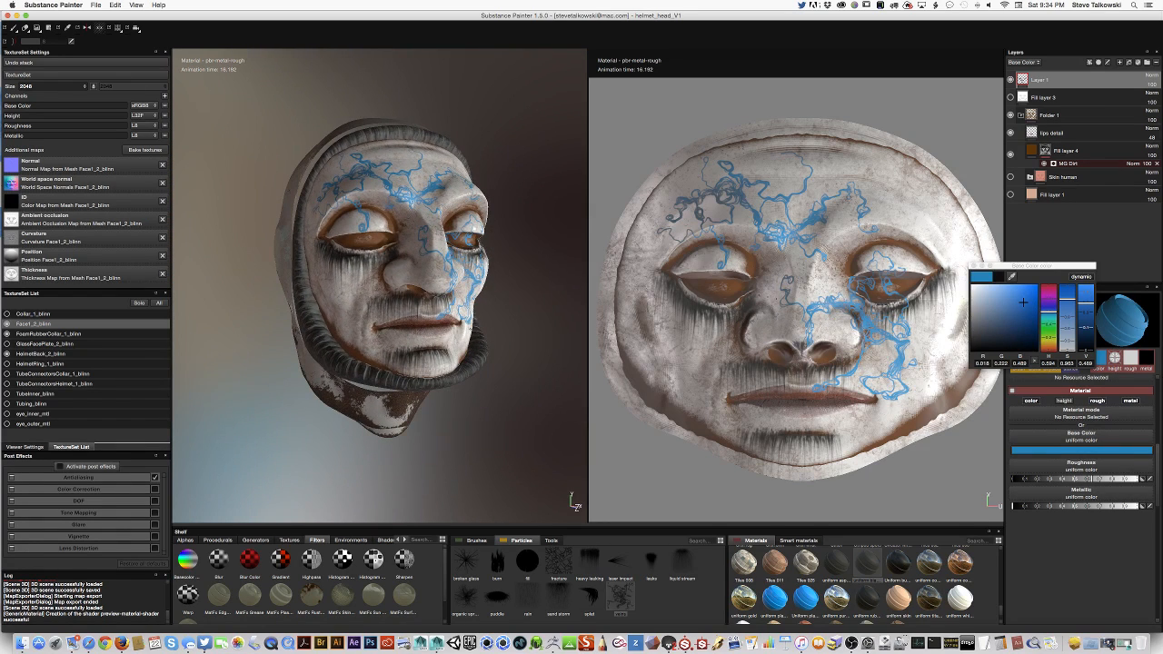
{"action": "left_click", "coordinate": [973, 267]}
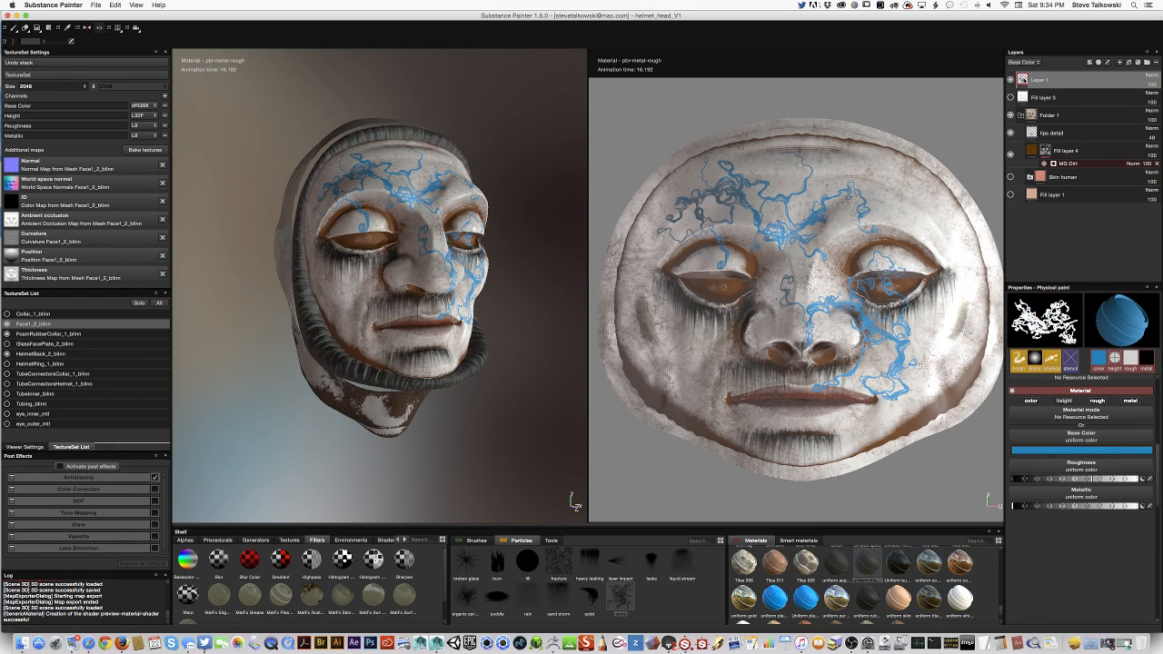
Toggle the top paint layer's visibility off and on, and try the Overlay and Screen blending modes on it.
{"action": "left_click", "coordinate": [1011, 80]}
{"action": "left_click", "coordinate": [1011, 80]}
{"action": "left_click", "coordinate": [1152, 75]}
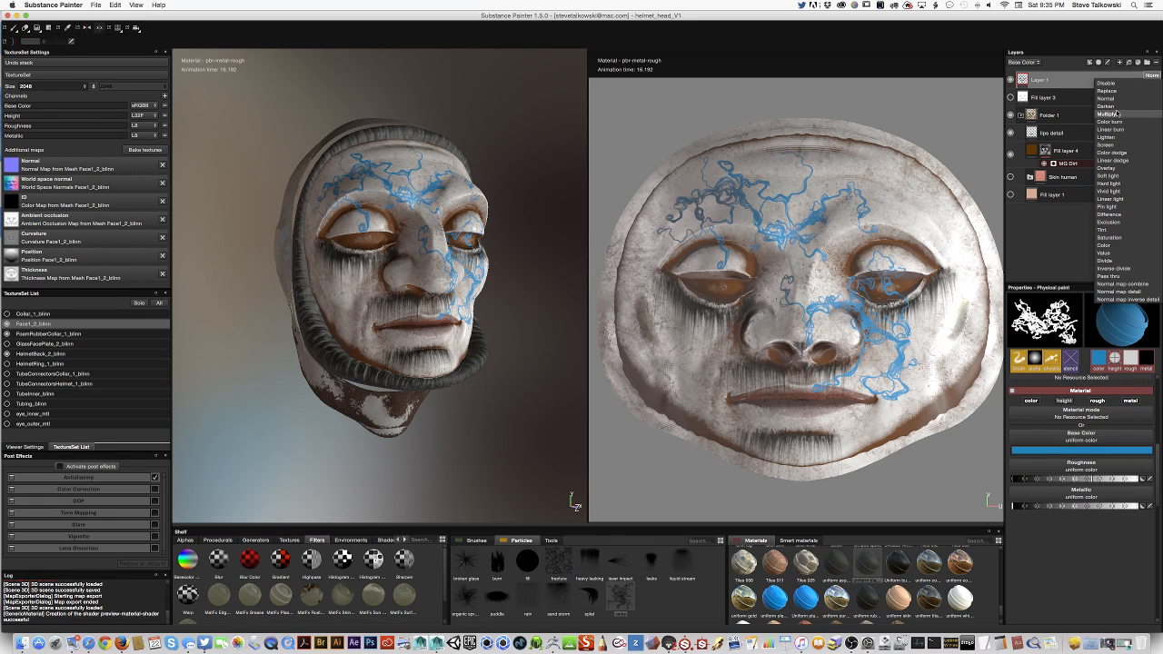
{"action": "left_click", "coordinate": [1113, 168]}
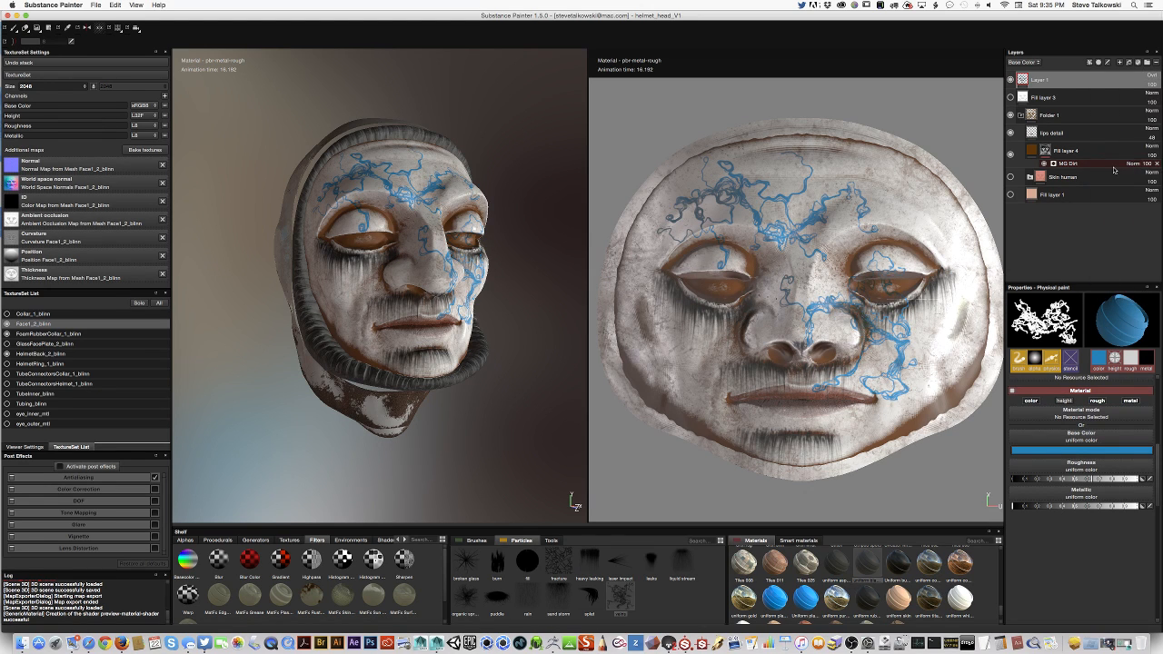
{"action": "left_click", "coordinate": [1152, 78]}
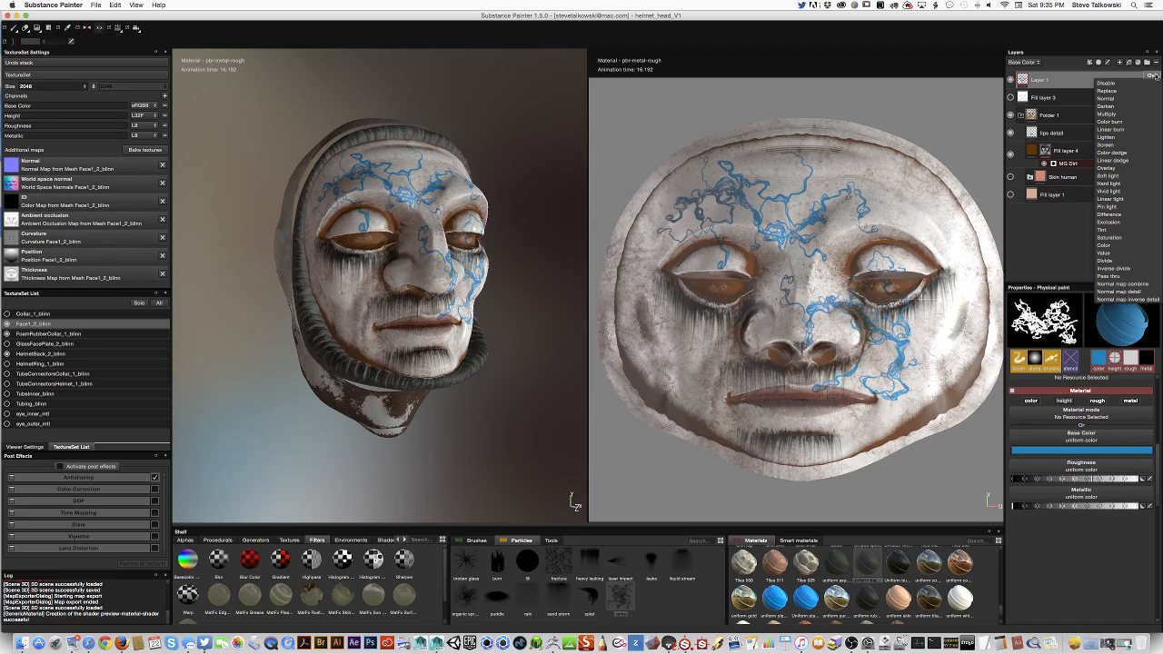
{"action": "left_click", "coordinate": [1113, 145]}
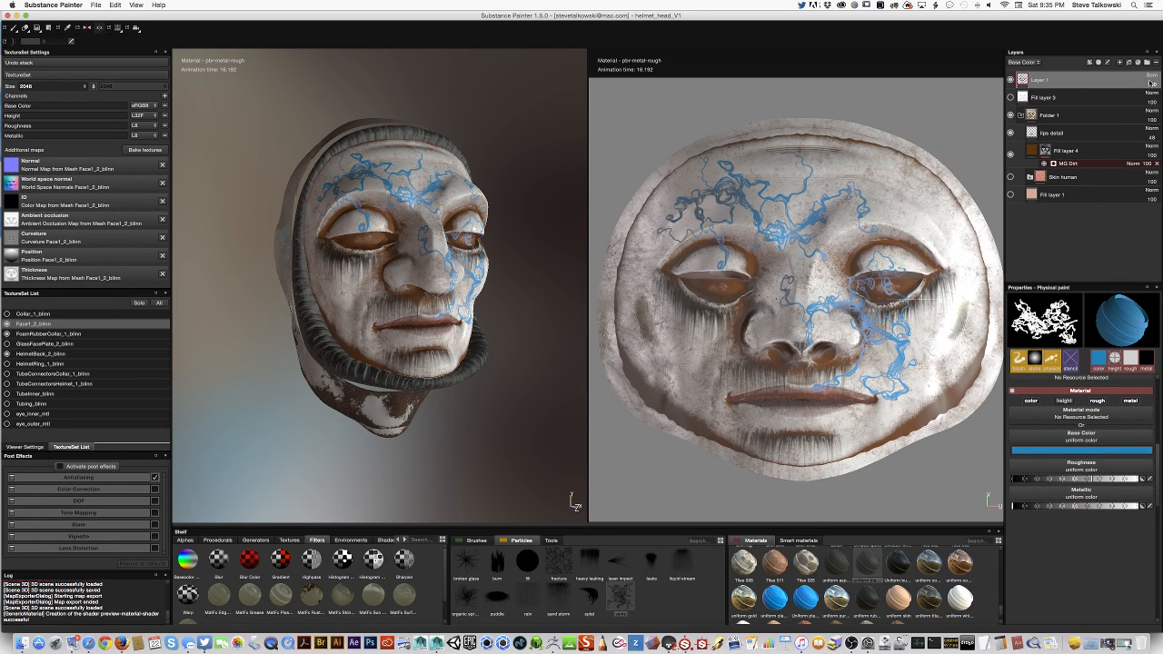
Lower the opacity of the top paint layer and set its blending mode to Multiply.
{"action": "left_click_drag", "start_coordinate": [1152, 92], "coordinate": [1145, 92]}
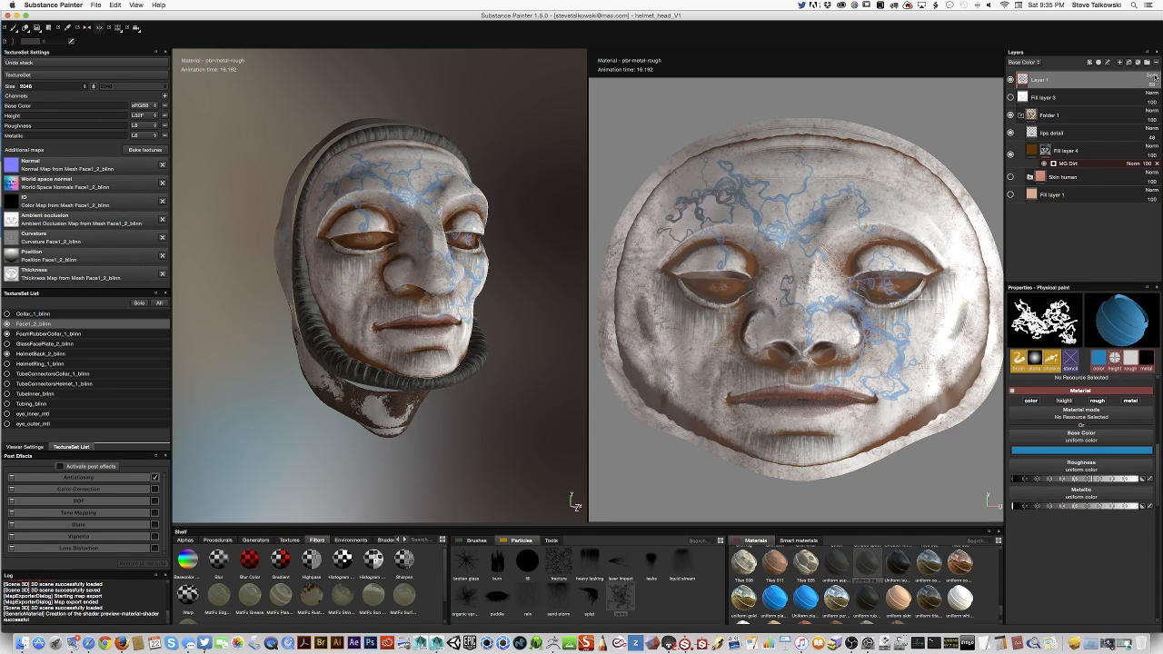
{"action": "left_click", "coordinate": [1152, 78]}
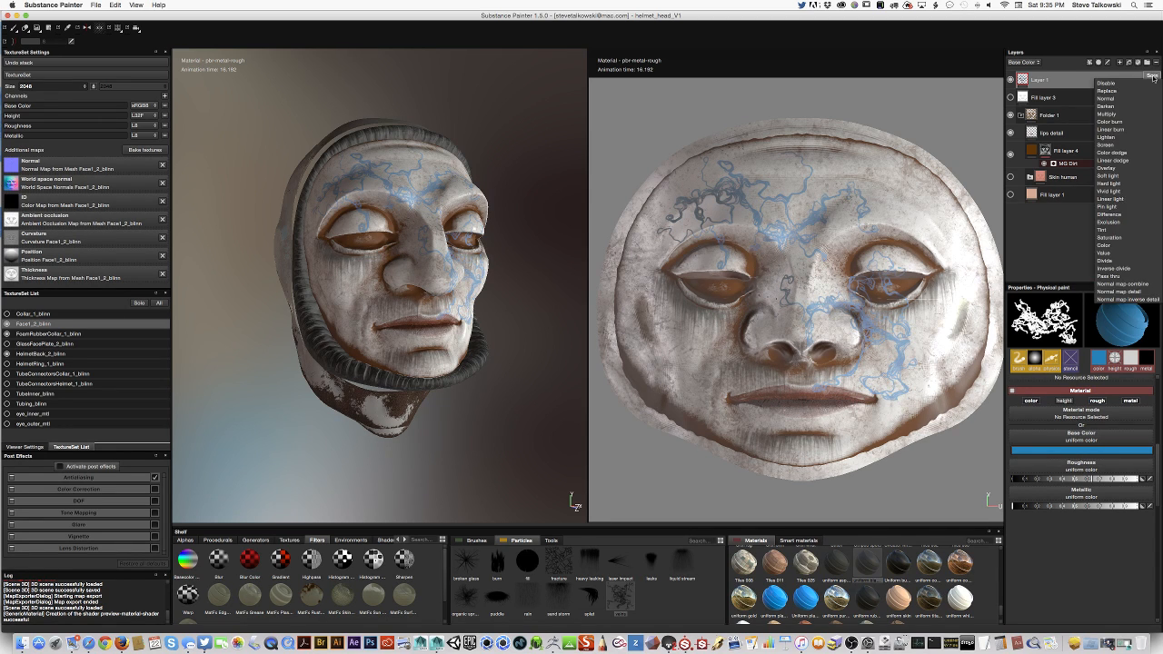
{"action": "left_click", "coordinate": [1112, 114]}
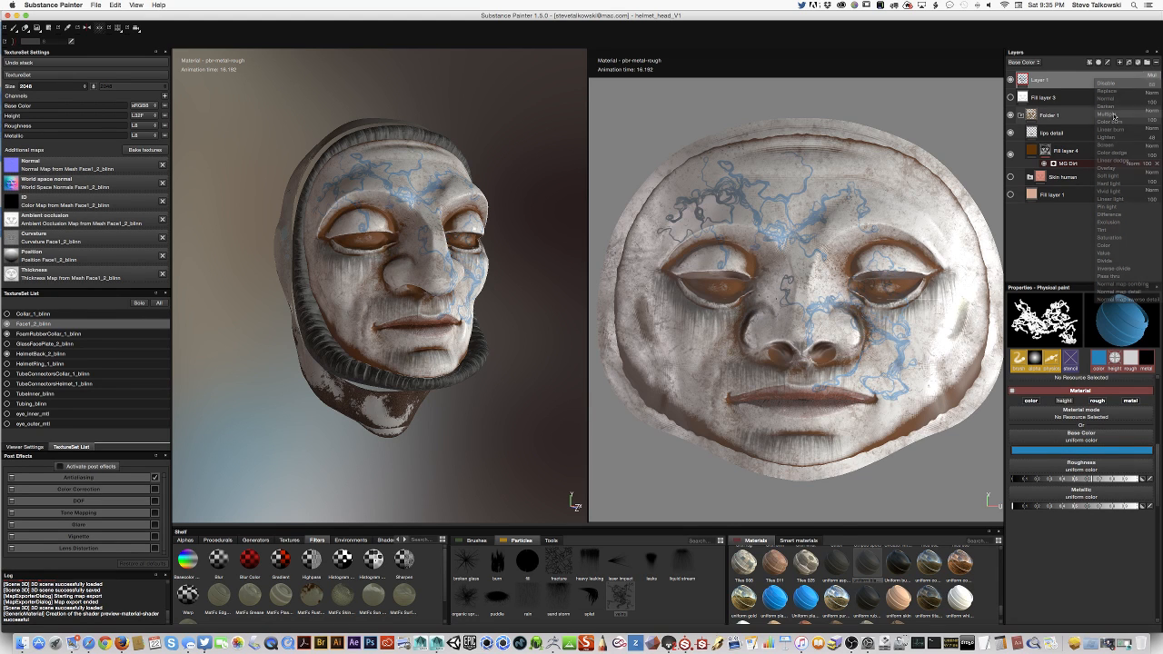
Load an artistic brush and paint a soft blue patch on the cheek beneath the figure's right eye.
{"action": "left_click_drag", "start_coordinate": [390, 263], "coordinate": [473, 308], "text": "alt"}
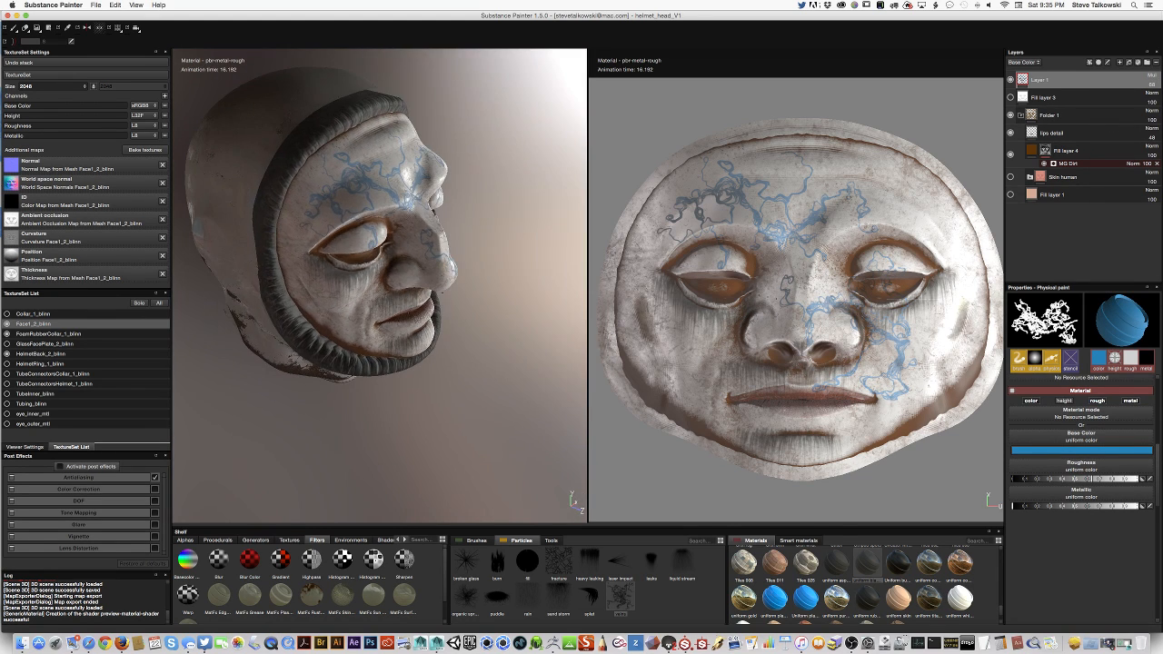
{"action": "middle_click_drag", "start_coordinate": [455, 281], "coordinate": [462, 382], "text": "alt"}
{"action": "right_click_drag", "start_coordinate": [509, 309], "coordinate": [436, 430], "text": "alt"}
{"action": "left_click_drag", "start_coordinate": [436, 429], "coordinate": [434, 368], "text": "alt"}
{"action": "left_click", "coordinate": [476, 542]}
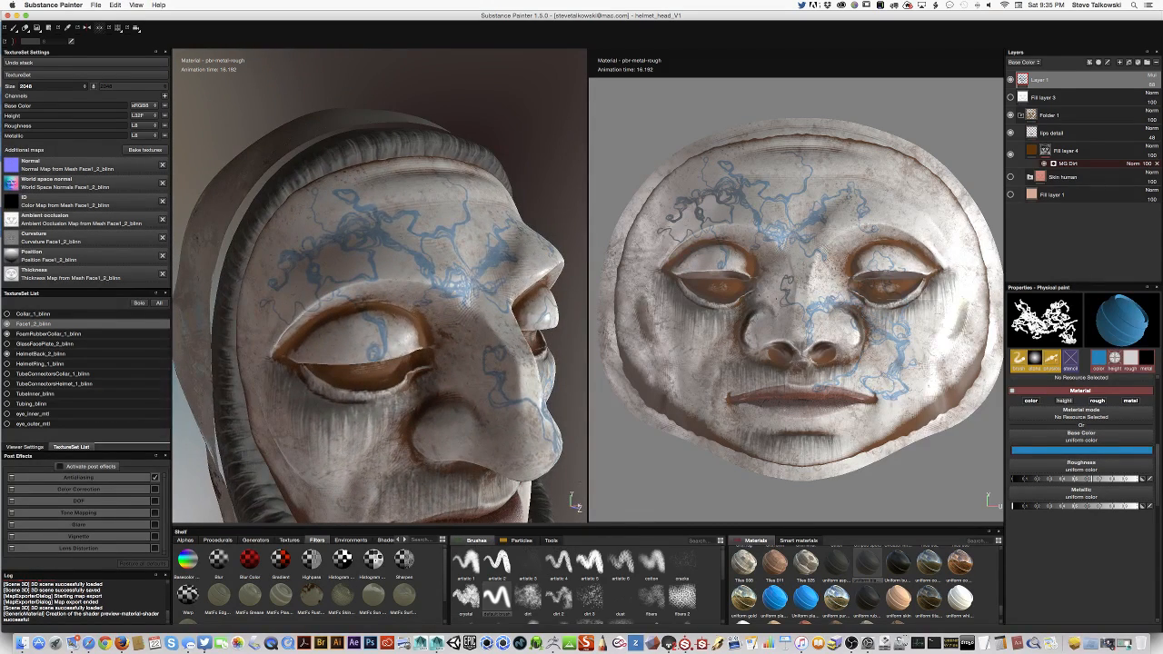
{"action": "left_click", "coordinate": [498, 563]}
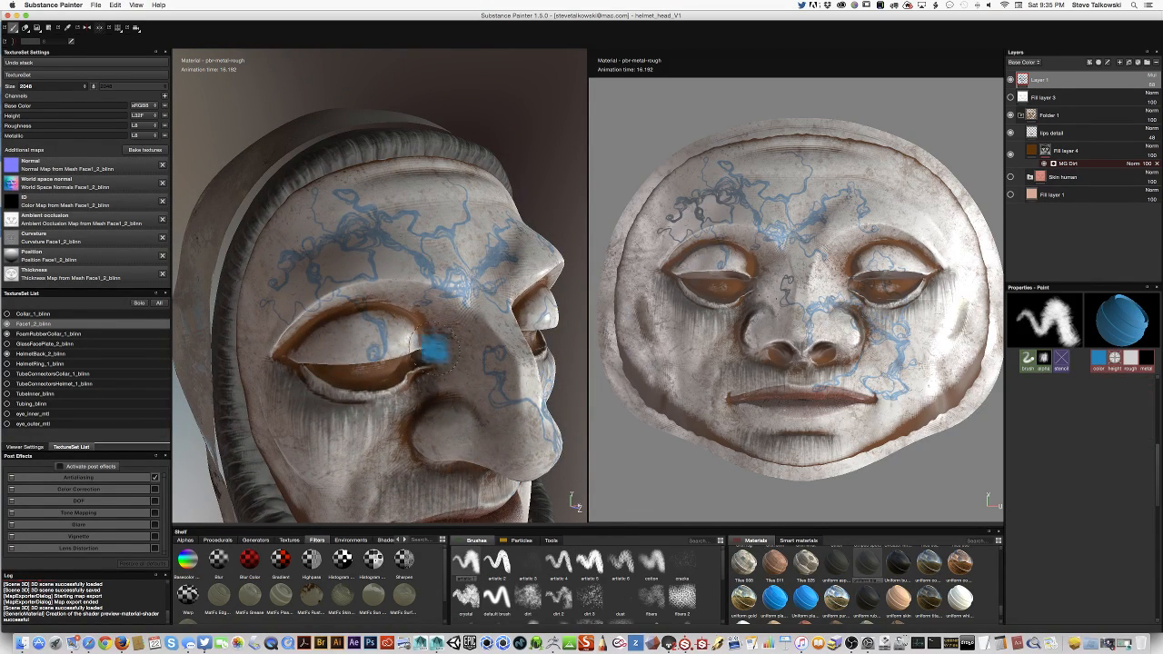
{"action": "left_click", "coordinate": [329, 441]}
{"action": "mouse_move", "coordinate": [328, 441]}
{"action": "left_mouse_down"}
{"action": "mouse_move", "coordinate": [359, 445]}
{"action": "mouse_move", "coordinate": [332, 417]}
{"action": "mouse_move", "coordinate": [313, 436]}
{"action": "mouse_move", "coordinate": [286, 420]}
{"action": "mouse_move", "coordinate": [398, 333]}
{"action": "left_mouse_up"}
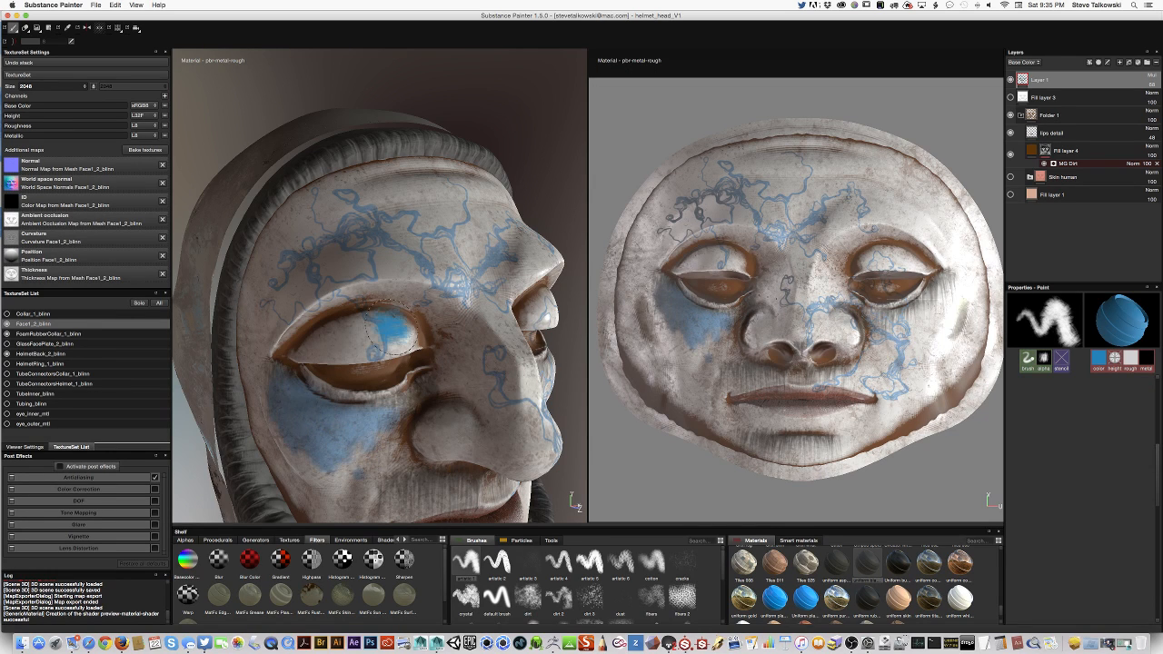
{"action": "mouse_move", "coordinate": [520, 282]}
{"action": "left_mouse_down", "text": "alt"}
{"action": "mouse_move", "coordinate": [366, 333]}
{"action": "mouse_move", "coordinate": [388, 315]}
{"action": "left_mouse_up", "text": "alt"}
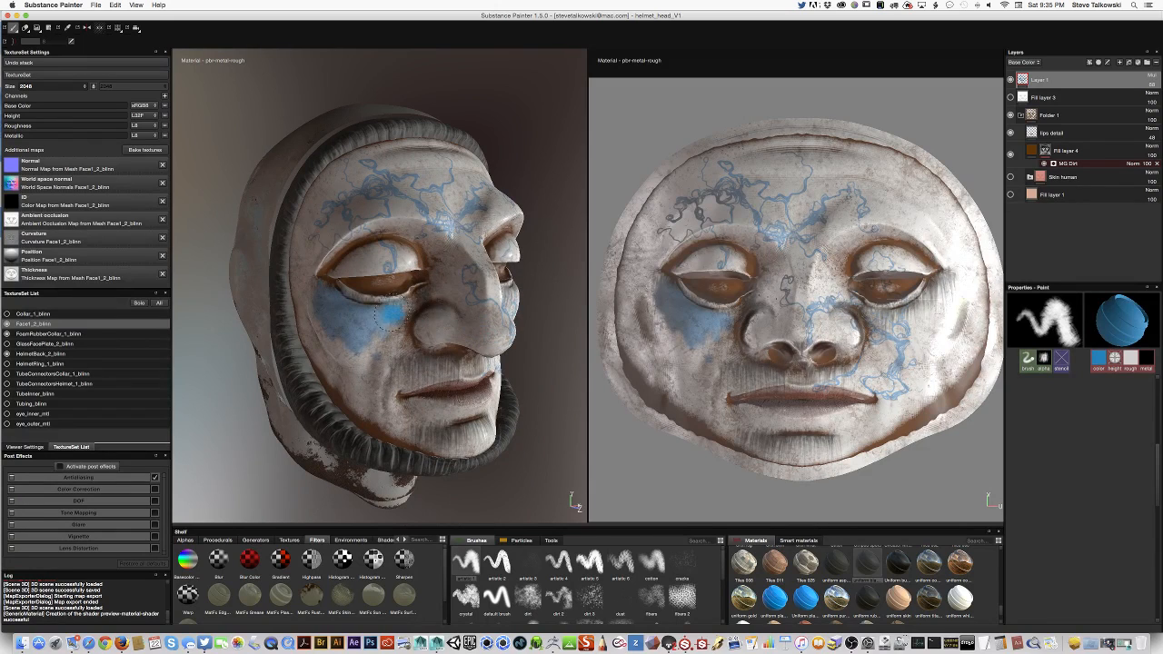
{"action": "left_click", "coordinate": [410, 237]}
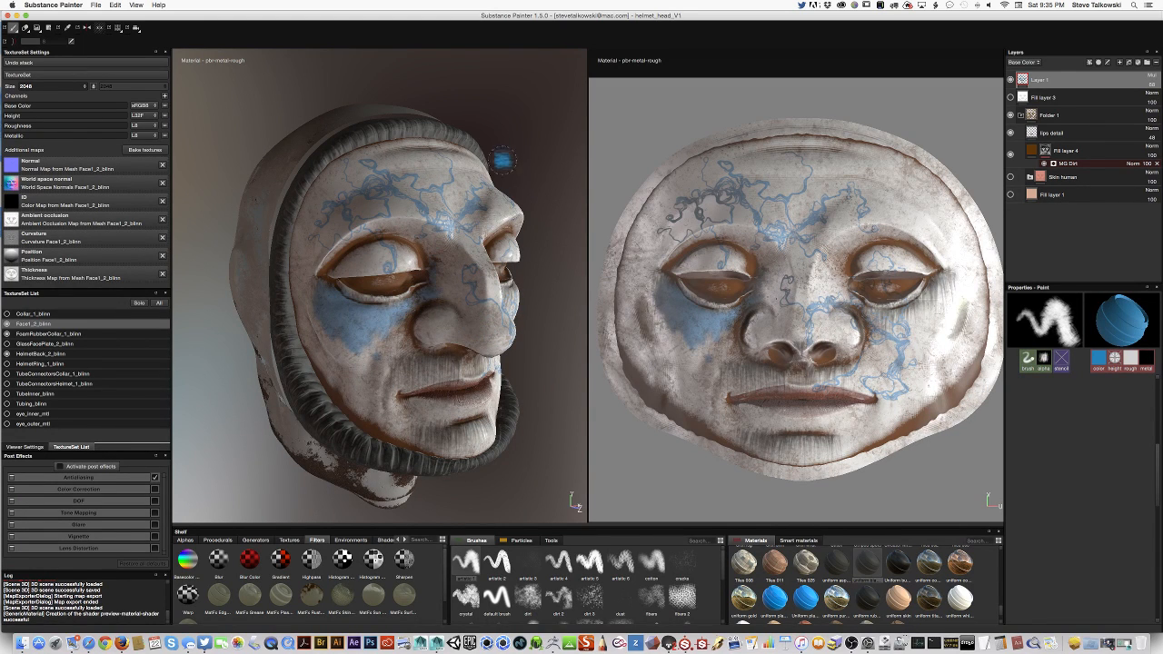
Brush soft blue paint over both brows, along the sides of the nose and beneath the figure's left eye.
{"action": "mouse_move", "coordinate": [502, 161]}
{"action": "left_mouse_down", "text": "alt"}
{"action": "mouse_move", "coordinate": [496, 117]}
{"action": "mouse_move", "coordinate": [338, 255]}
{"action": "mouse_move", "coordinate": [418, 222]}
{"action": "left_mouse_up", "text": "alt"}
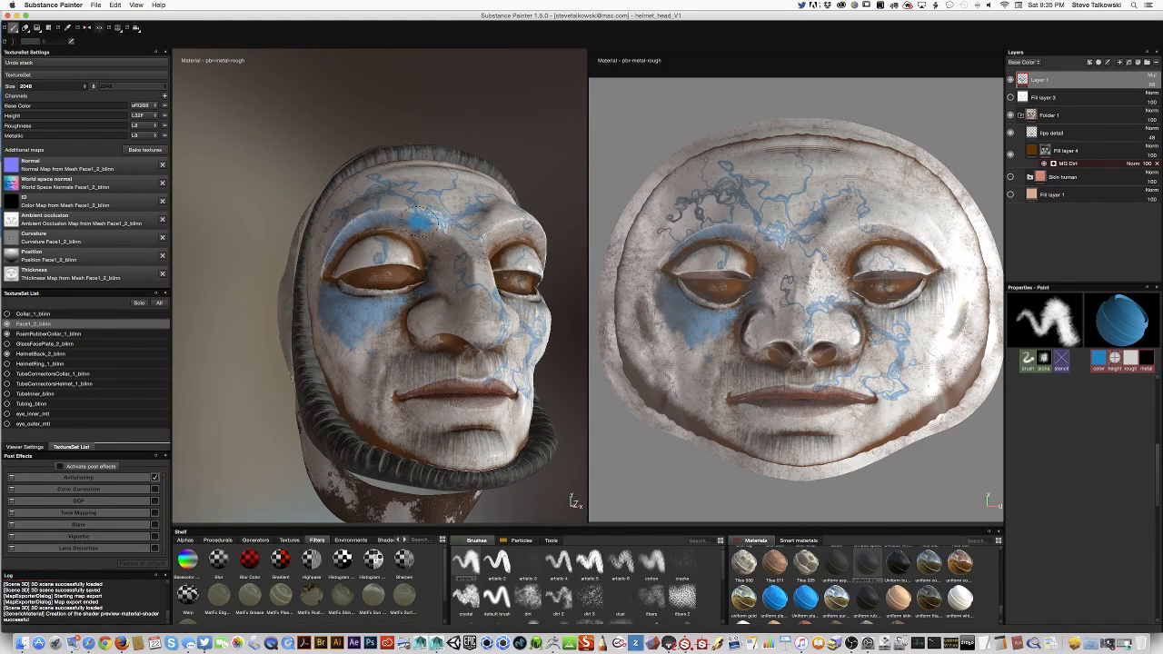
{"action": "mouse_move", "coordinate": [322, 274]}
{"action": "left_mouse_down"}
{"action": "mouse_move", "coordinate": [400, 216]}
{"action": "mouse_move", "coordinate": [447, 251]}
{"action": "left_mouse_up"}
{"action": "mouse_move", "coordinate": [514, 240]}
{"action": "left_mouse_down", "text": "alt"}
{"action": "mouse_move", "coordinate": [424, 270]}
{"action": "mouse_move", "coordinate": [446, 270]}
{"action": "mouse_move", "coordinate": [401, 266]}
{"action": "mouse_move", "coordinate": [435, 226]}
{"action": "mouse_move", "coordinate": [403, 233]}
{"action": "mouse_move", "coordinate": [385, 261]}
{"action": "mouse_move", "coordinate": [434, 238]}
{"action": "mouse_move", "coordinate": [482, 247]}
{"action": "mouse_move", "coordinate": [488, 289]}
{"action": "mouse_move", "coordinate": [527, 268]}
{"action": "mouse_move", "coordinate": [492, 266]}
{"action": "left_mouse_up", "text": "alt"}
{"action": "mouse_move", "coordinate": [389, 255]}
{"action": "left_mouse_down"}
{"action": "mouse_move", "coordinate": [362, 282]}
{"action": "mouse_move", "coordinate": [398, 276]}
{"action": "mouse_move", "coordinate": [394, 290]}
{"action": "left_mouse_up"}
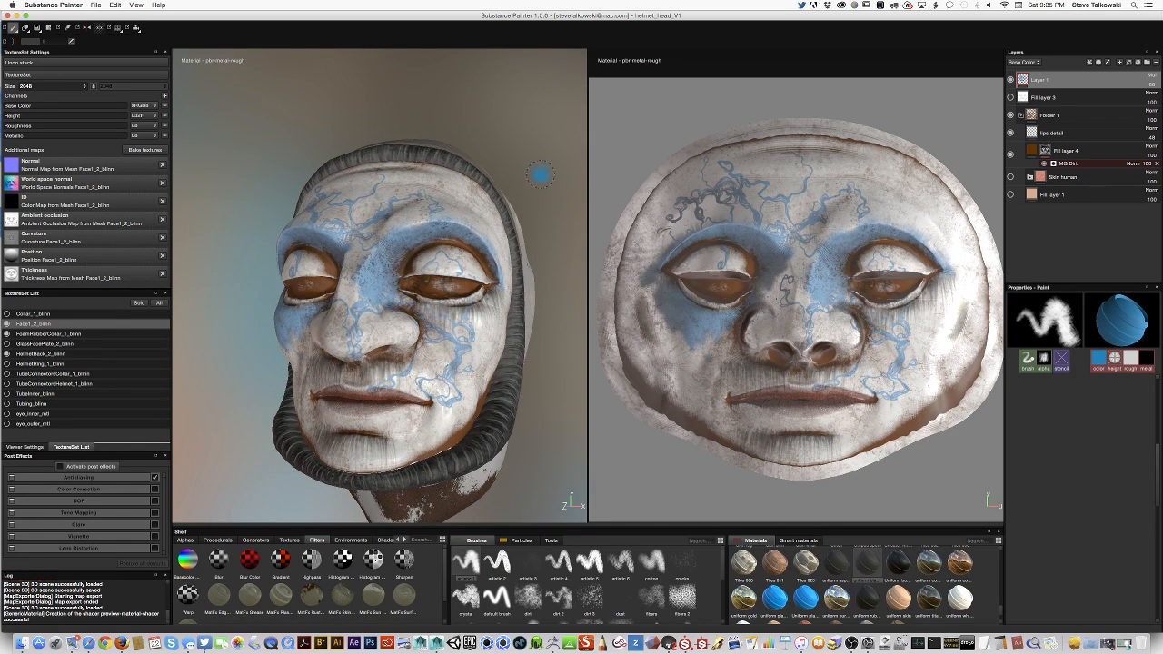
{"action": "left_click_drag", "start_coordinate": [540, 176], "coordinate": [487, 179], "text": "alt"}
{"action": "mouse_move", "coordinate": [350, 287]}
{"action": "left_mouse_down"}
{"action": "mouse_move", "coordinate": [353, 329]}
{"action": "mouse_move", "coordinate": [389, 305]}
{"action": "mouse_move", "coordinate": [472, 309]}
{"action": "mouse_move", "coordinate": [482, 292]}
{"action": "left_mouse_up"}
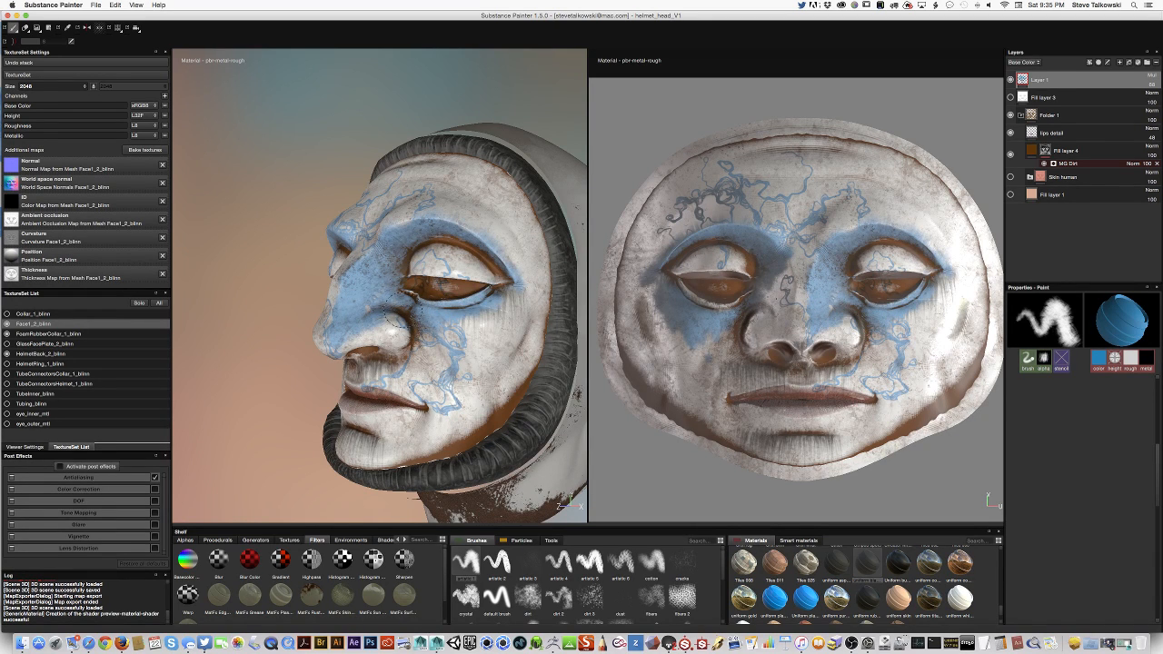
{"action": "left_click", "coordinate": [507, 208]}
{"action": "left_click_drag", "start_coordinate": [507, 207], "coordinate": [532, 232], "text": "alt"}
{"action": "mouse_move", "coordinate": [506, 272]}
{"action": "left_mouse_down"}
{"action": "mouse_move", "coordinate": [514, 287]}
{"action": "mouse_move", "coordinate": [389, 402]}
{"action": "mouse_move", "coordinate": [467, 353]}
{"action": "left_mouse_up"}
Undo the stray blue dab under the nose and paint blue around the mouth and across the cheeks, jaw and forehead.
{"action": "left_click", "coordinate": [332, 345]}
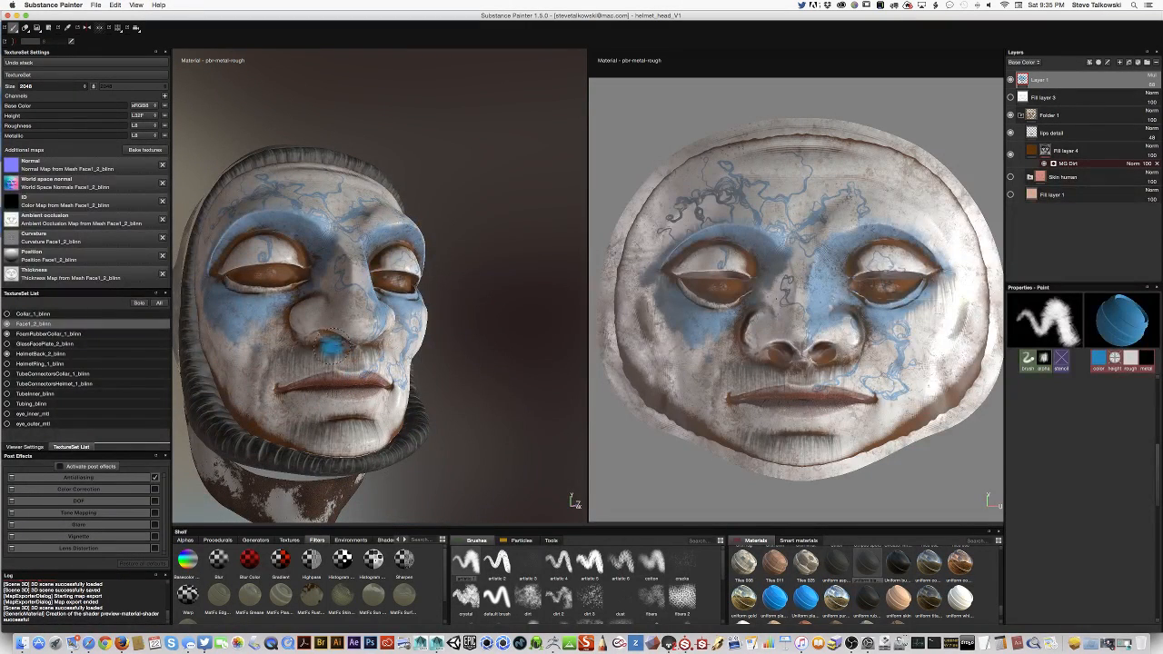
{"action": "key", "text": "super+z"}
{"action": "left_click_drag", "start_coordinate": [289, 368], "coordinate": [395, 365]}
{"action": "mouse_move", "coordinate": [484, 360]}
{"action": "left_mouse_down", "text": "alt"}
{"action": "mouse_move", "coordinate": [404, 354]}
{"action": "mouse_move", "coordinate": [428, 392]}
{"action": "mouse_move", "coordinate": [416, 411]}
{"action": "mouse_move", "coordinate": [340, 445]}
{"action": "left_mouse_up", "text": "alt"}
{"action": "mouse_move", "coordinate": [467, 402]}
{"action": "left_mouse_down", "text": "alt"}
{"action": "mouse_move", "coordinate": [525, 398]}
{"action": "mouse_move", "coordinate": [508, 383]}
{"action": "mouse_move", "coordinate": [371, 385]}
{"action": "mouse_move", "coordinate": [369, 354]}
{"action": "left_mouse_up", "text": "alt"}
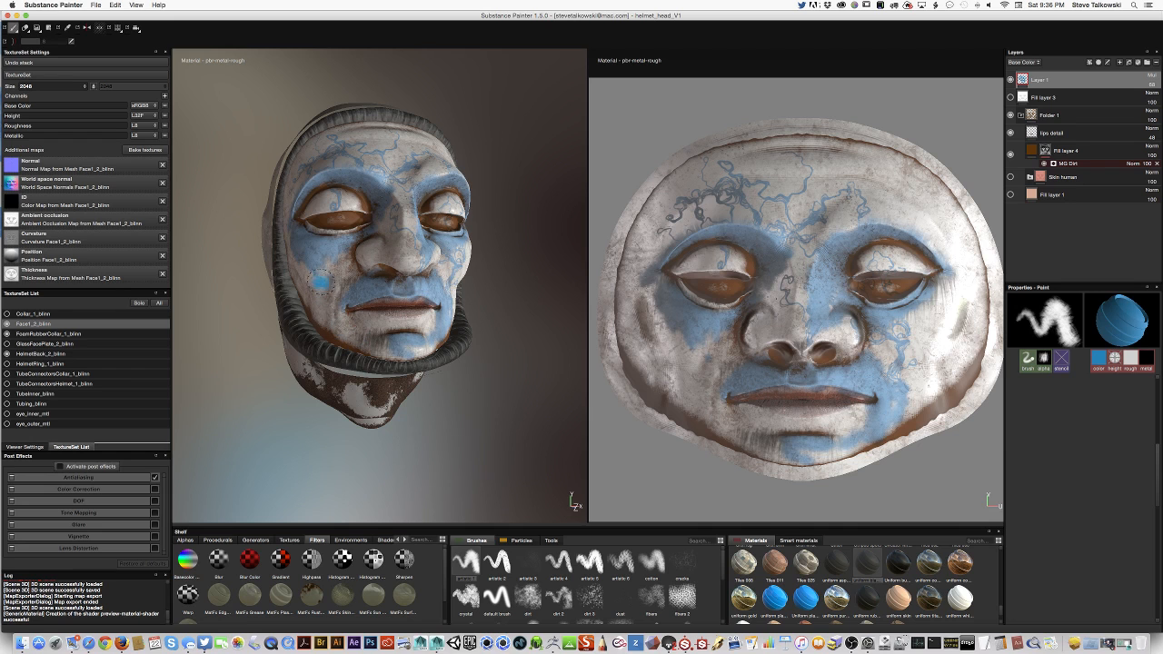
{"action": "mouse_move", "coordinate": [322, 282]}
{"action": "left_mouse_down"}
{"action": "mouse_move", "coordinate": [329, 313]}
{"action": "mouse_move", "coordinate": [327, 273]}
{"action": "mouse_move", "coordinate": [314, 300]}
{"action": "mouse_move", "coordinate": [348, 336]}
{"action": "mouse_move", "coordinate": [409, 363]}
{"action": "mouse_move", "coordinate": [485, 373]}
{"action": "mouse_move", "coordinate": [405, 285]}
{"action": "mouse_move", "coordinate": [402, 329]}
{"action": "mouse_move", "coordinate": [382, 304]}
{"action": "mouse_move", "coordinate": [400, 354]}
{"action": "mouse_move", "coordinate": [389, 373]}
{"action": "mouse_move", "coordinate": [349, 386]}
{"action": "mouse_move", "coordinate": [407, 250]}
{"action": "mouse_move", "coordinate": [402, 204]}
{"action": "mouse_move", "coordinate": [413, 227]}
{"action": "mouse_move", "coordinate": [356, 186]}
{"action": "mouse_move", "coordinate": [390, 231]}
{"action": "mouse_move", "coordinate": [444, 239]}
{"action": "mouse_move", "coordinate": [453, 182]}
{"action": "mouse_move", "coordinate": [392, 193]}
{"action": "mouse_move", "coordinate": [345, 263]}
{"action": "mouse_move", "coordinate": [350, 214]}
{"action": "mouse_move", "coordinate": [323, 331]}
{"action": "mouse_move", "coordinate": [336, 272]}
{"action": "mouse_move", "coordinate": [363, 272]}
{"action": "mouse_move", "coordinate": [404, 368]}
{"action": "mouse_move", "coordinate": [336, 349]}
{"action": "left_mouse_up"}
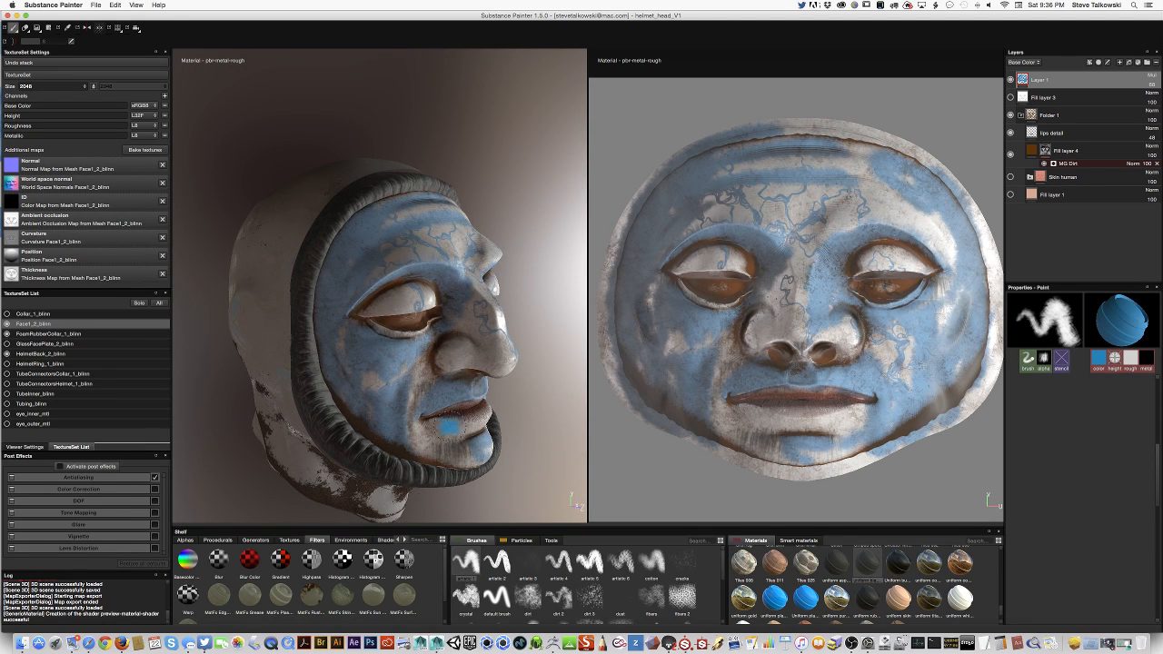
{"action": "left_click_drag", "start_coordinate": [366, 282], "coordinate": [374, 311], "text": "alt"}
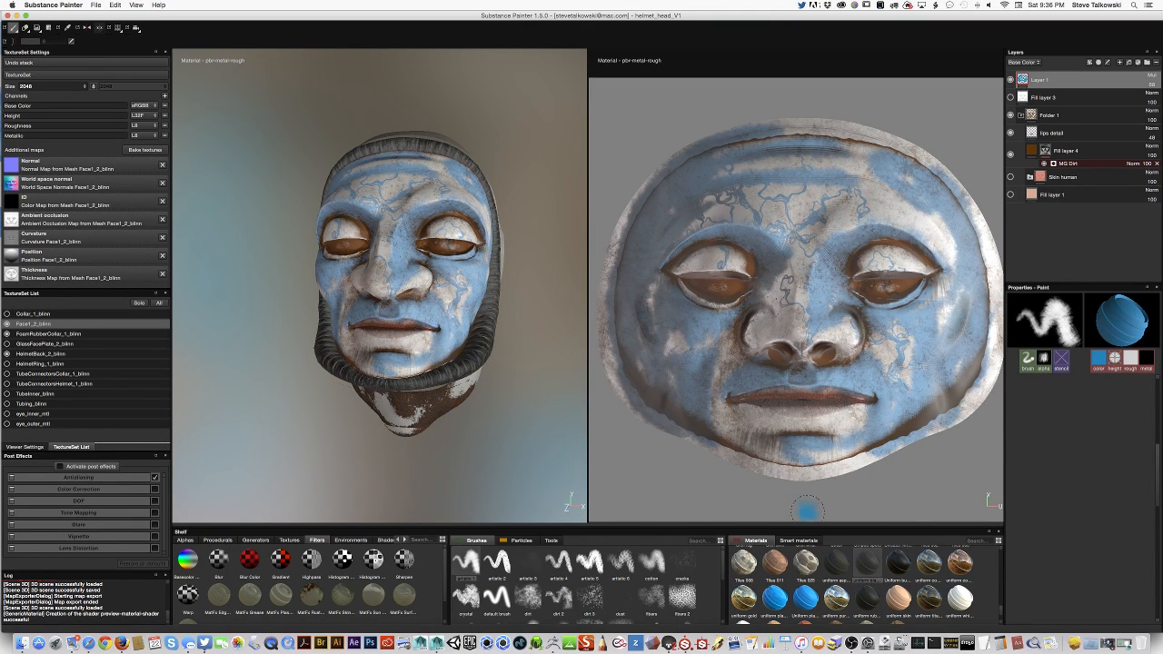
Load a different artistic brush, paint more blue across the chin, and toggle the top paint layer's visibility to compare.
{"action": "left_click", "coordinate": [557, 562]}
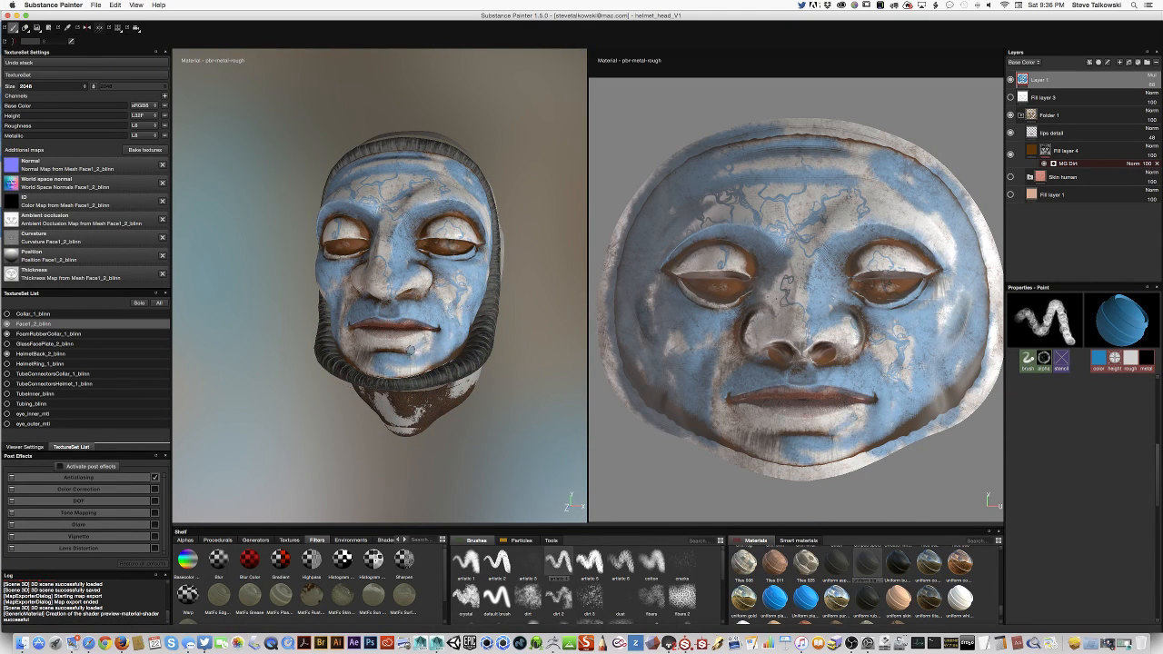
{"action": "mouse_move", "coordinate": [429, 344]}
{"action": "left_mouse_down"}
{"action": "mouse_move", "coordinate": [348, 334]}
{"action": "mouse_move", "coordinate": [374, 335]}
{"action": "mouse_move", "coordinate": [412, 375]}
{"action": "mouse_move", "coordinate": [368, 513]}
{"action": "mouse_move", "coordinate": [400, 321]}
{"action": "mouse_move", "coordinate": [263, 345]}
{"action": "mouse_move", "coordinate": [380, 313]}
{"action": "mouse_move", "coordinate": [361, 307]}
{"action": "mouse_move", "coordinate": [381, 304]}
{"action": "mouse_move", "coordinate": [372, 293]}
{"action": "left_mouse_up"}
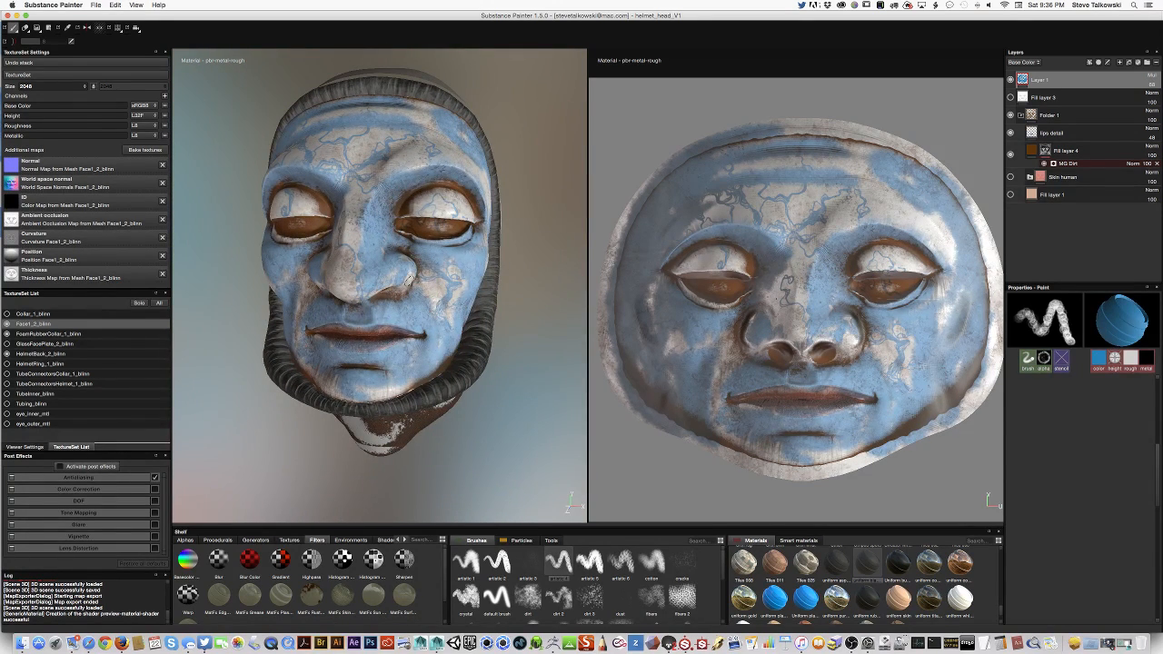
{"action": "left_click", "coordinate": [1010, 80]}
{"action": "left_click_drag", "start_coordinate": [422, 429], "coordinate": [356, 445], "text": "alt"}
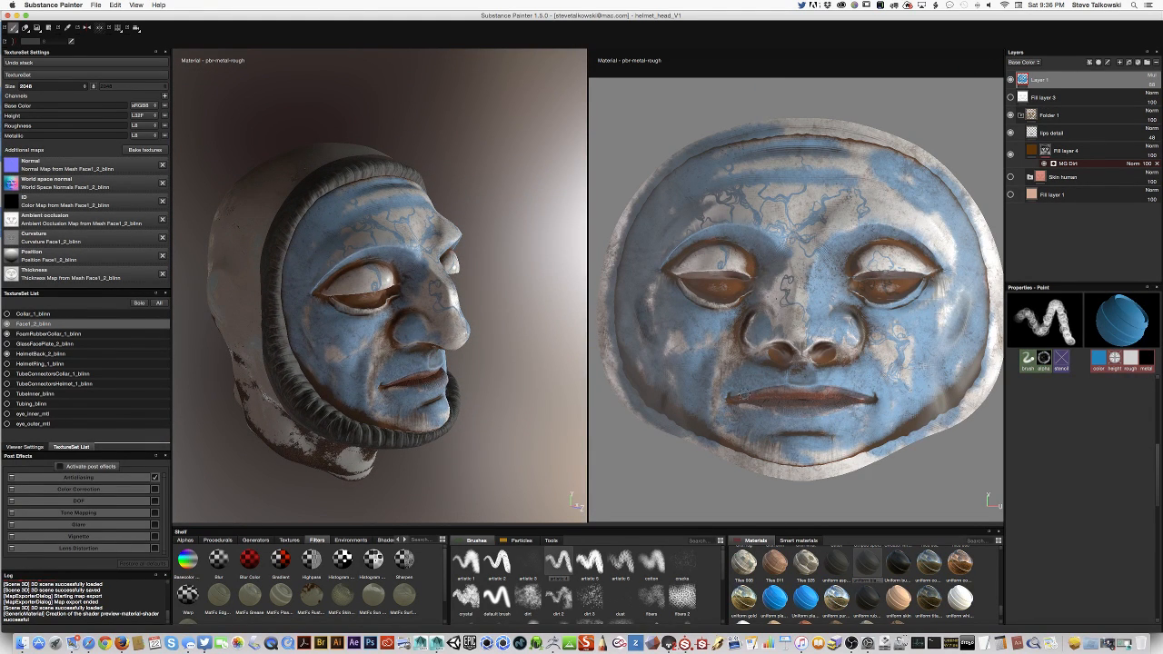
{"action": "scroll", "coordinate": [869, 288], "scroll_direction": "down", "scroll_amount": 5}
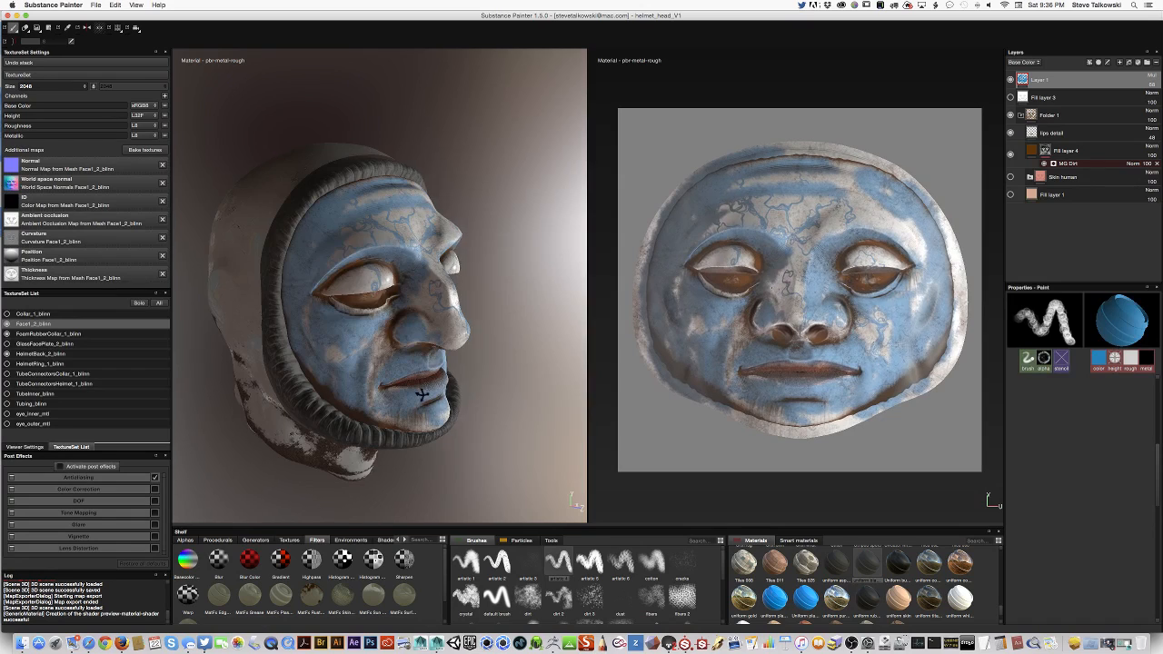
{"action": "left_click_drag", "start_coordinate": [422, 394], "coordinate": [354, 368], "text": "alt"}
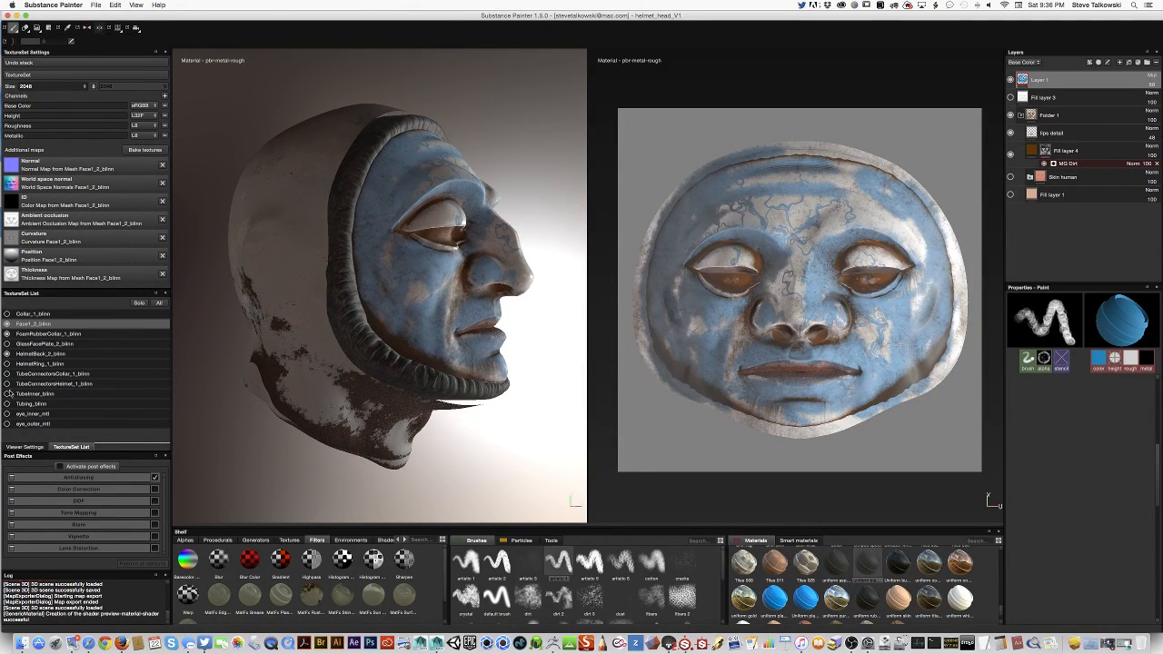
Show the HelmetRing_1_blinn and Collar_1_blinn texture sets, then isolate the face texture set.
{"action": "left_click_drag", "start_coordinate": [181, 355], "coordinate": [472, 436], "text": "alt"}
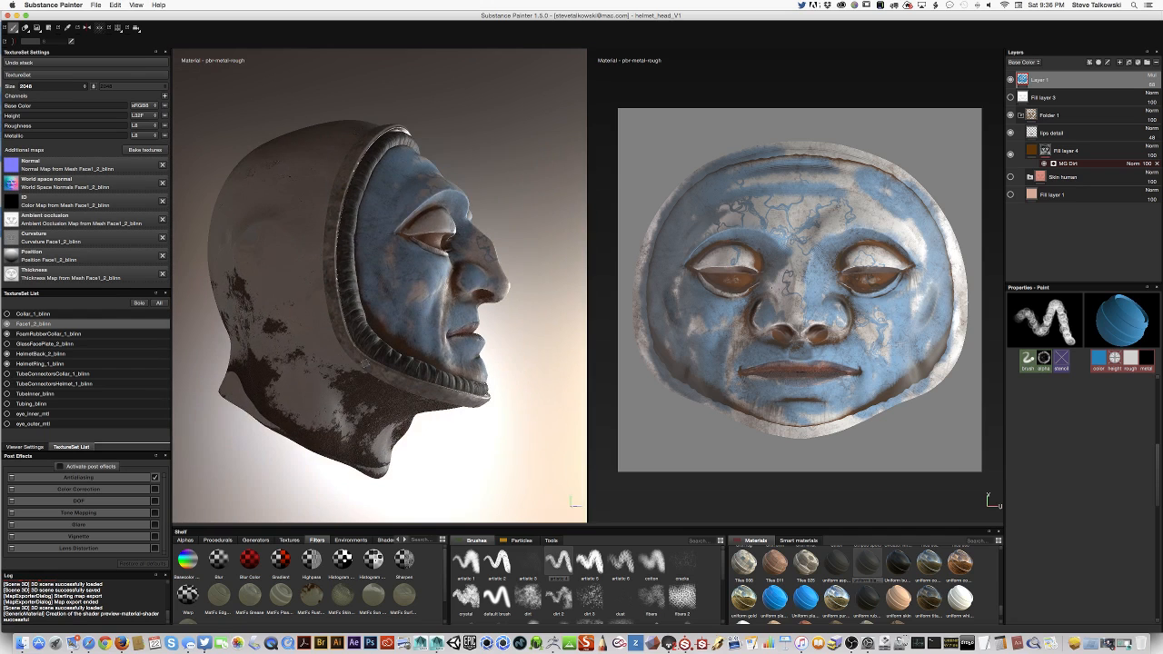
{"action": "left_click", "coordinate": [7, 314]}
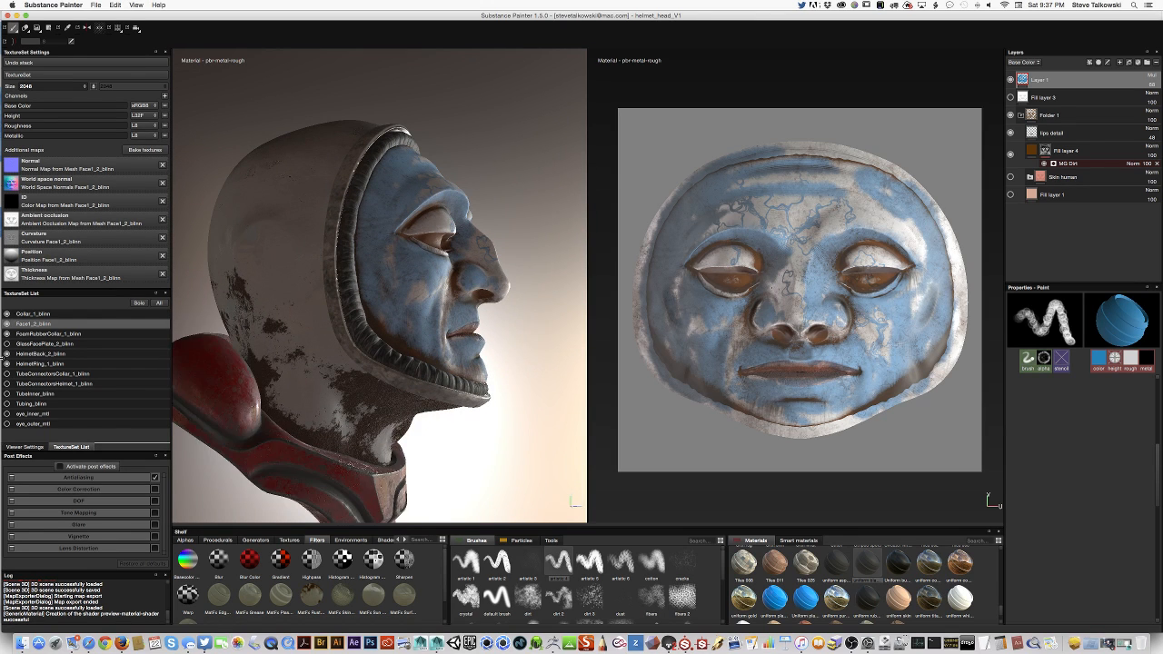
{"action": "key", "text": "alt+q"}
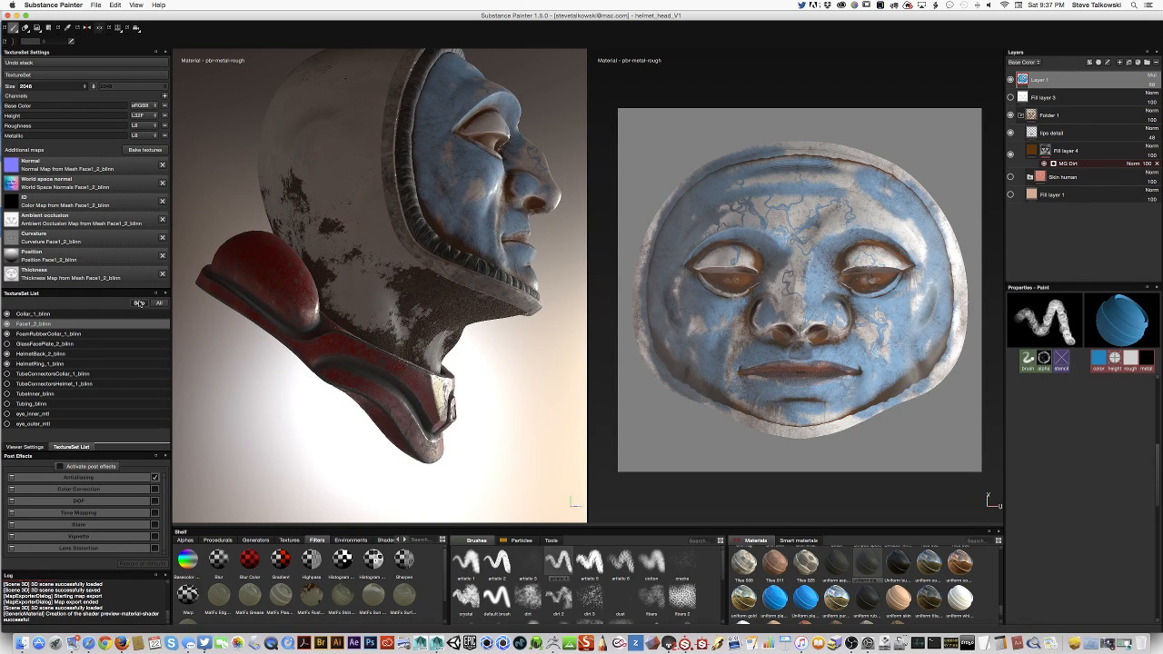
{"action": "left_click_drag", "start_coordinate": [468, 348], "coordinate": [415, 358], "text": "alt"}
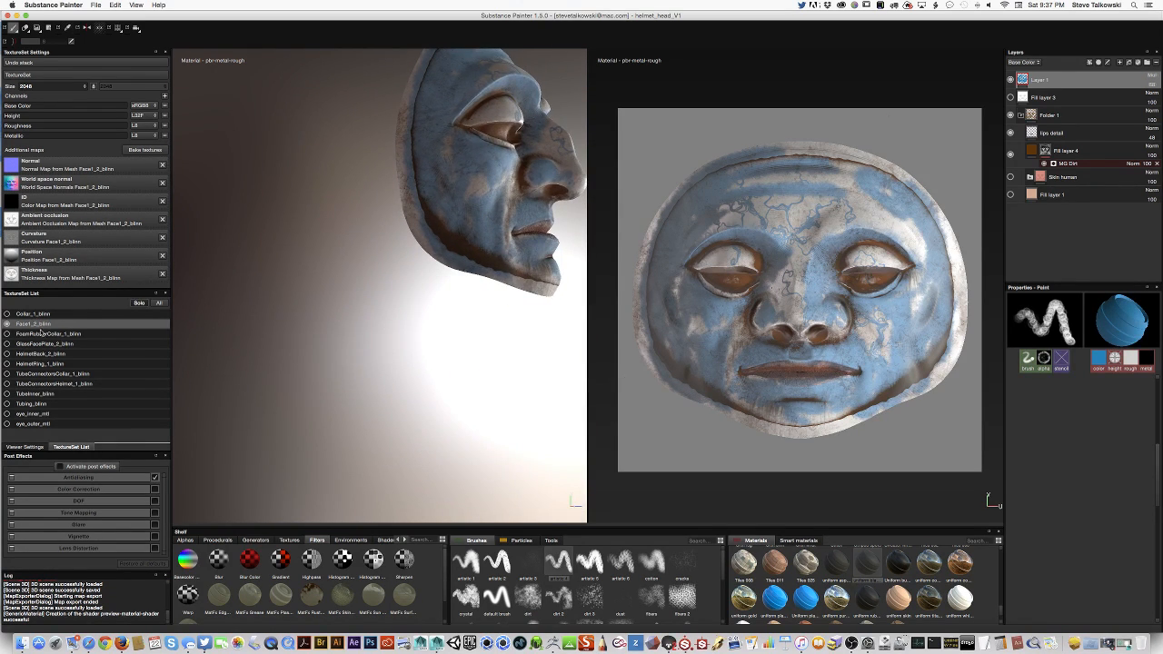
Select the Collar_1_blinn texture set, frame the collar, and examine its worn red metal surface up close.
{"action": "left_click", "coordinate": [39, 315]}
{"action": "left_click_drag", "start_coordinate": [487, 345], "coordinate": [523, 272], "text": "alt"}
{"action": "middle_click_drag", "start_coordinate": [522, 273], "coordinate": [472, 265], "text": "alt"}
{"action": "key", "text": "f"}
{"action": "left_click_drag", "start_coordinate": [409, 300], "coordinate": [327, 363], "text": "alt"}
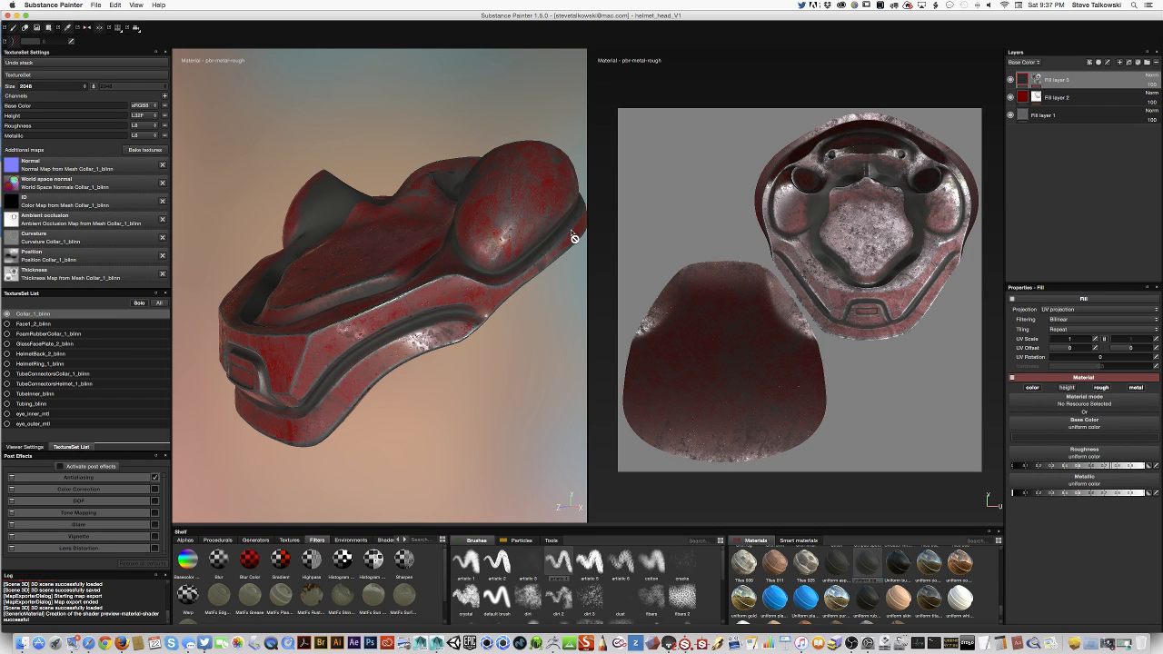
{"action": "mouse_move", "coordinate": [457, 410]}
{"action": "left_mouse_down", "text": "alt"}
{"action": "mouse_move", "coordinate": [457, 421]}
{"action": "mouse_move", "coordinate": [478, 406]}
{"action": "left_mouse_up", "text": "alt"}
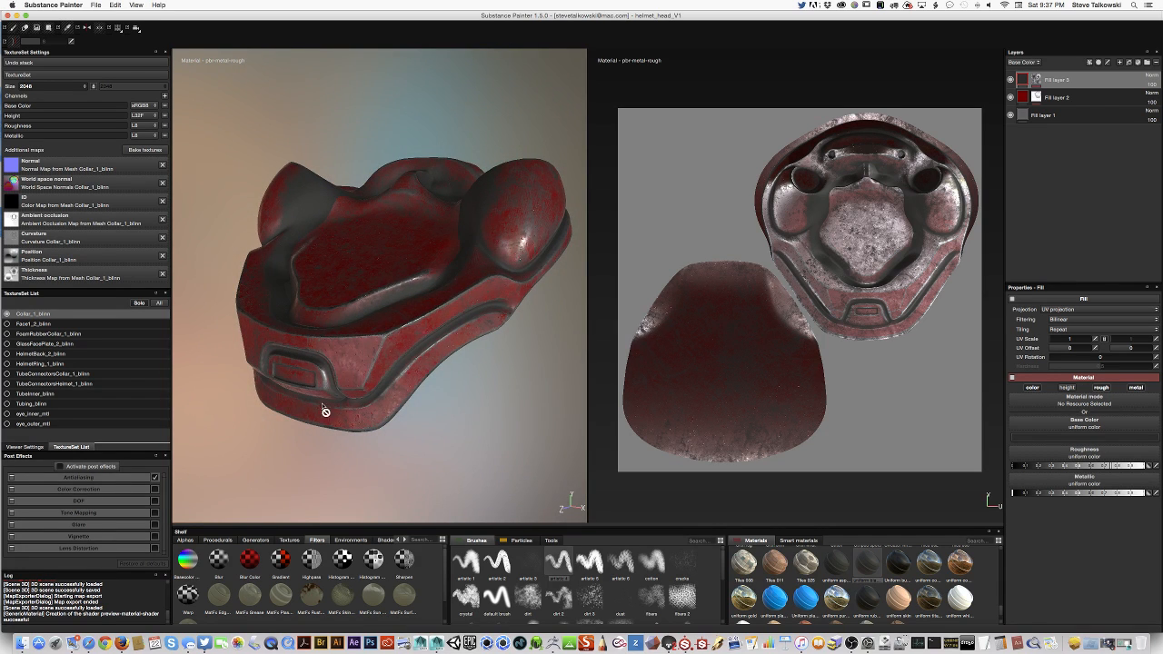
{"action": "scroll", "coordinate": [412, 317], "scroll_direction": "up", "scroll_amount": 5}
{"action": "left_click_drag", "start_coordinate": [405, 466], "coordinate": [396, 321], "text": "alt"}
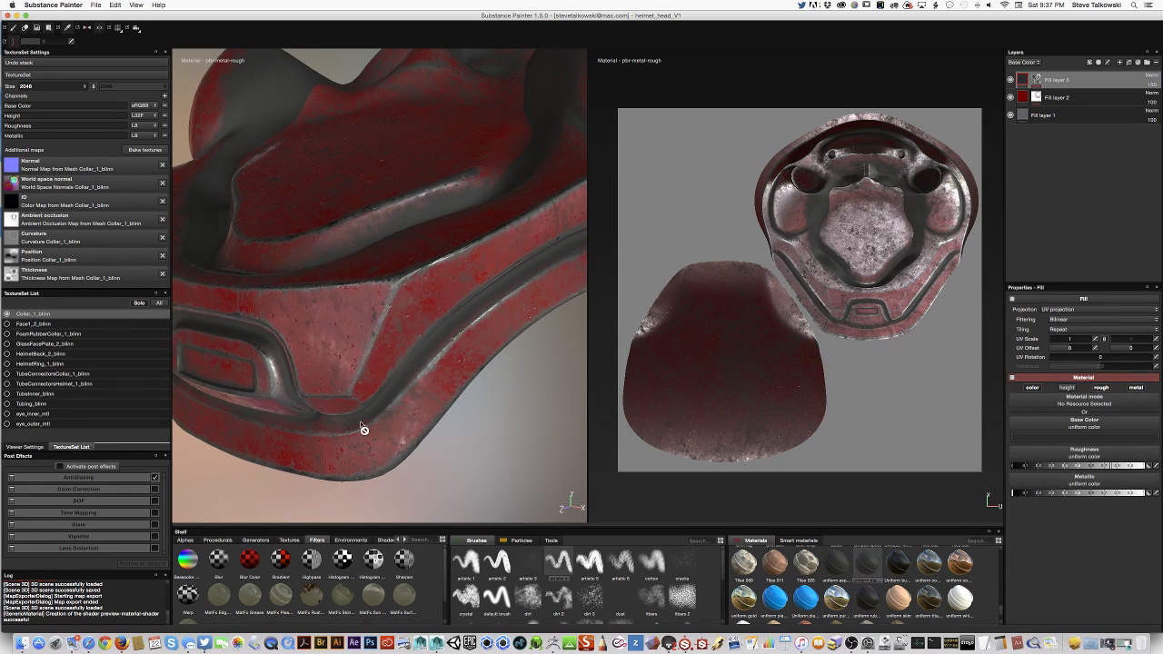
{"action": "left_click_drag", "start_coordinate": [264, 400], "coordinate": [451, 321], "text": "alt"}
Hide the collar's three fill layers one after another and delete all of them from the layer stack.
{"action": "left_click", "coordinate": [1010, 80]}
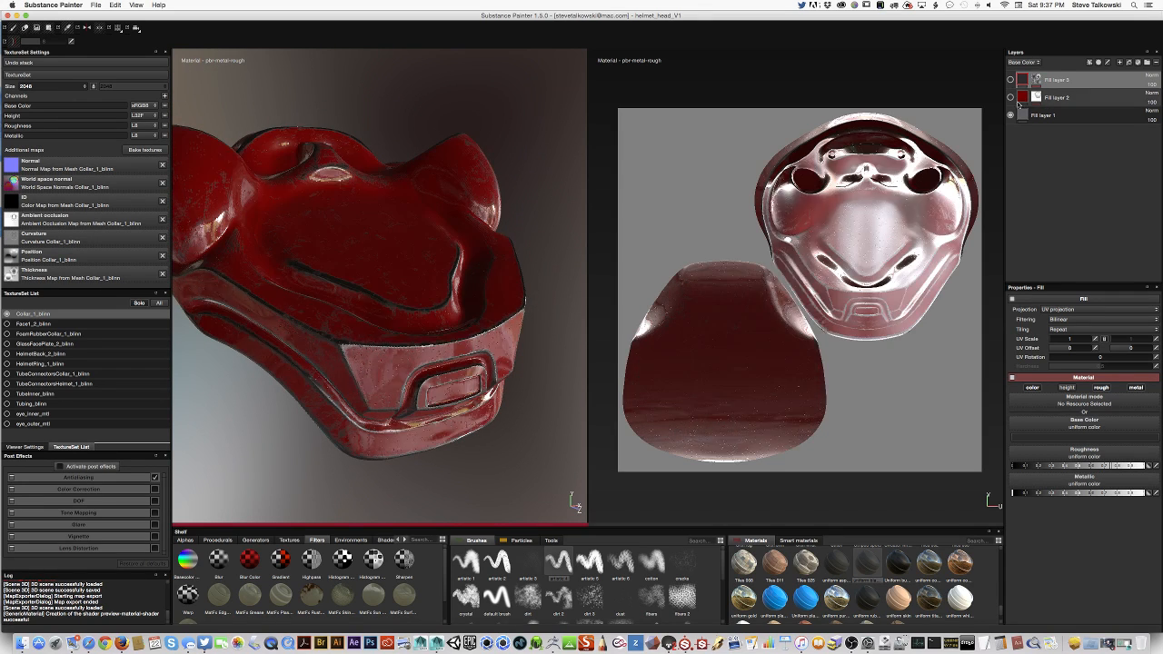
{"action": "left_click", "coordinate": [1011, 97]}
{"action": "left_click", "coordinate": [1010, 115]}
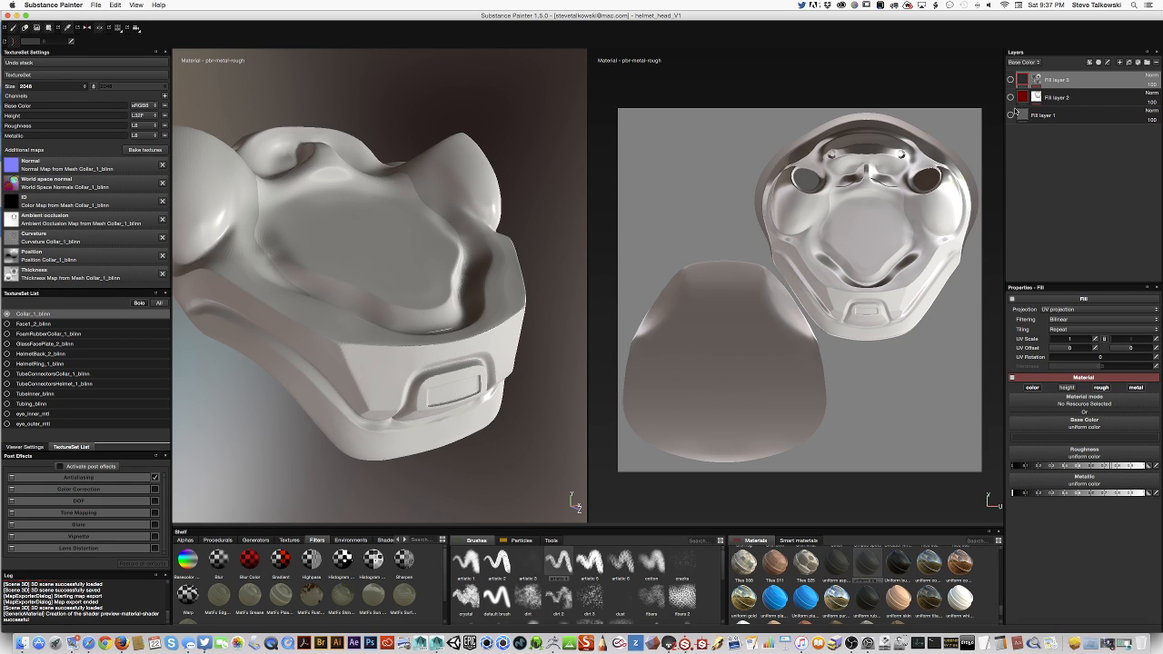
{"action": "left_click_drag", "start_coordinate": [372, 394], "coordinate": [443, 391], "text": "alt"}
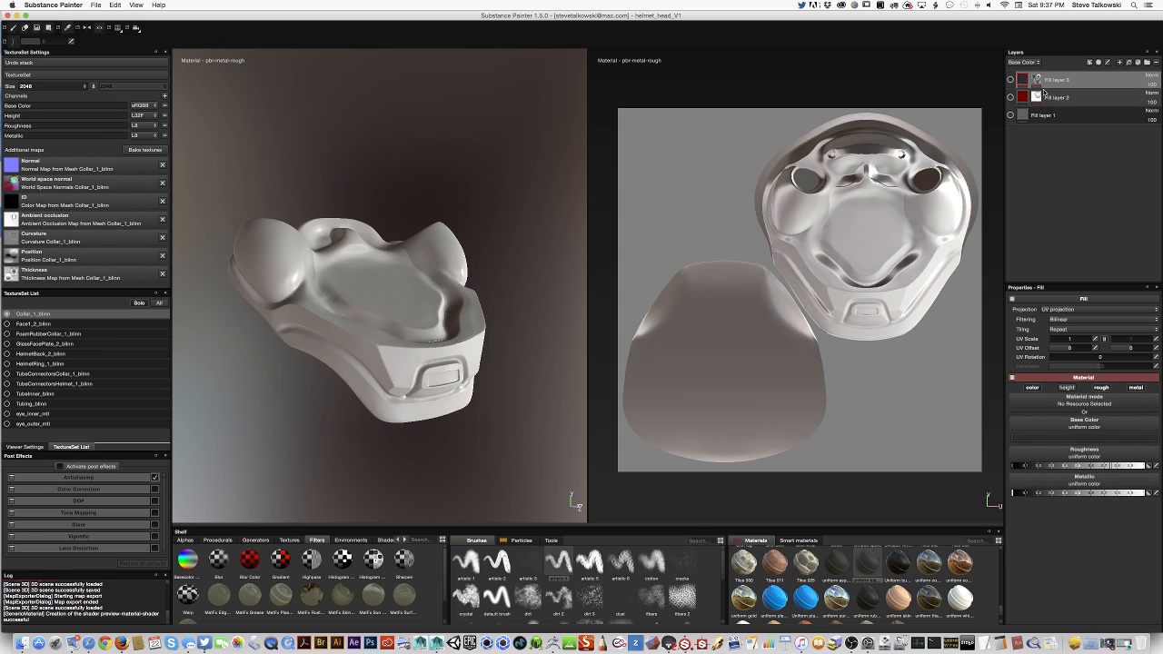
{"action": "left_click", "coordinate": [1158, 66]}
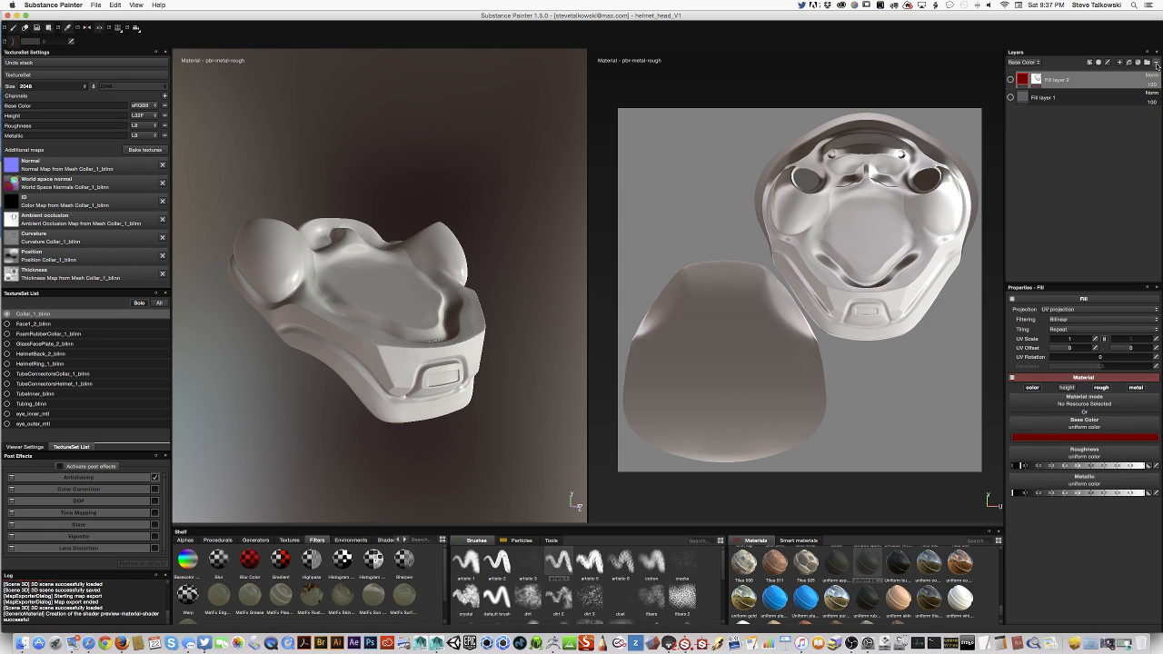
{"action": "left_click", "coordinate": [1156, 64]}
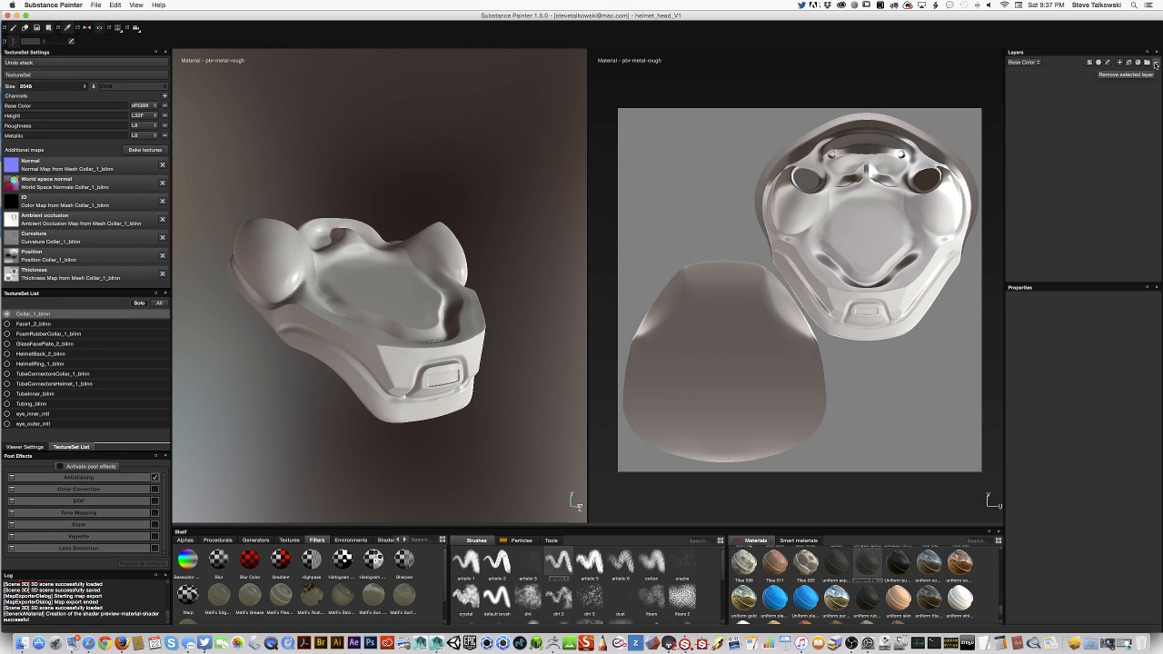
Add a new fill layer to the collar's empty layer stack.
{"action": "right_click_drag", "start_coordinate": [456, 356], "coordinate": [428, 341], "text": "alt"}
{"action": "left_click_drag", "start_coordinate": [428, 341], "coordinate": [422, 359], "text": "alt"}
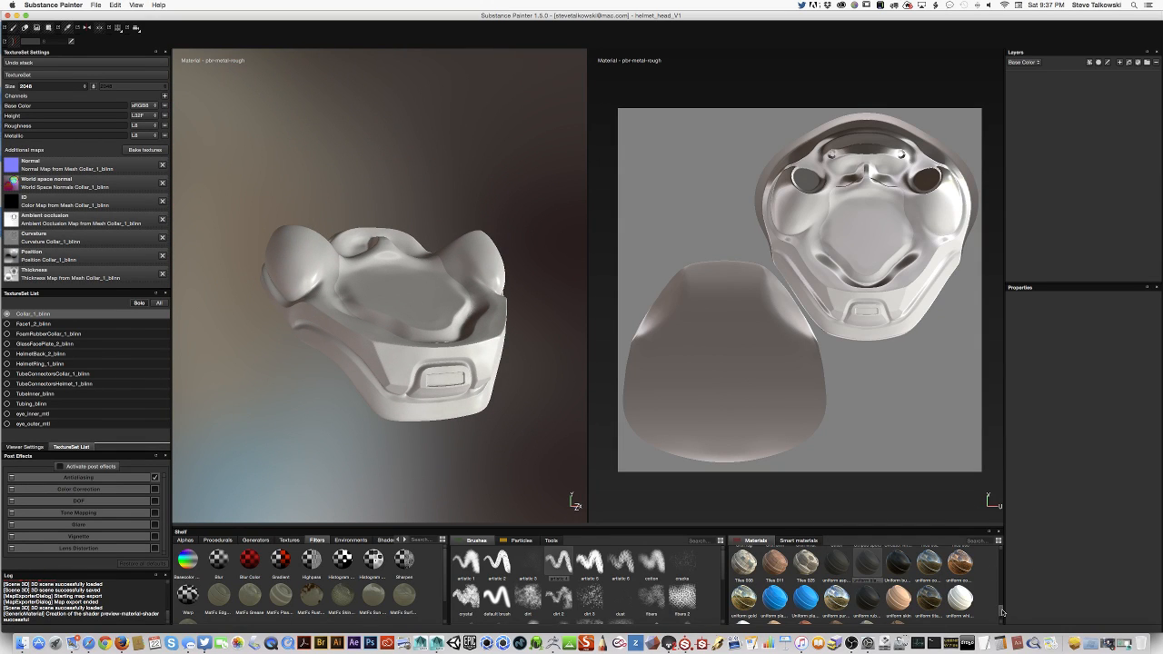
{"action": "scroll", "coordinate": [1000, 604], "scroll_direction": "down", "scroll_amount": 1}
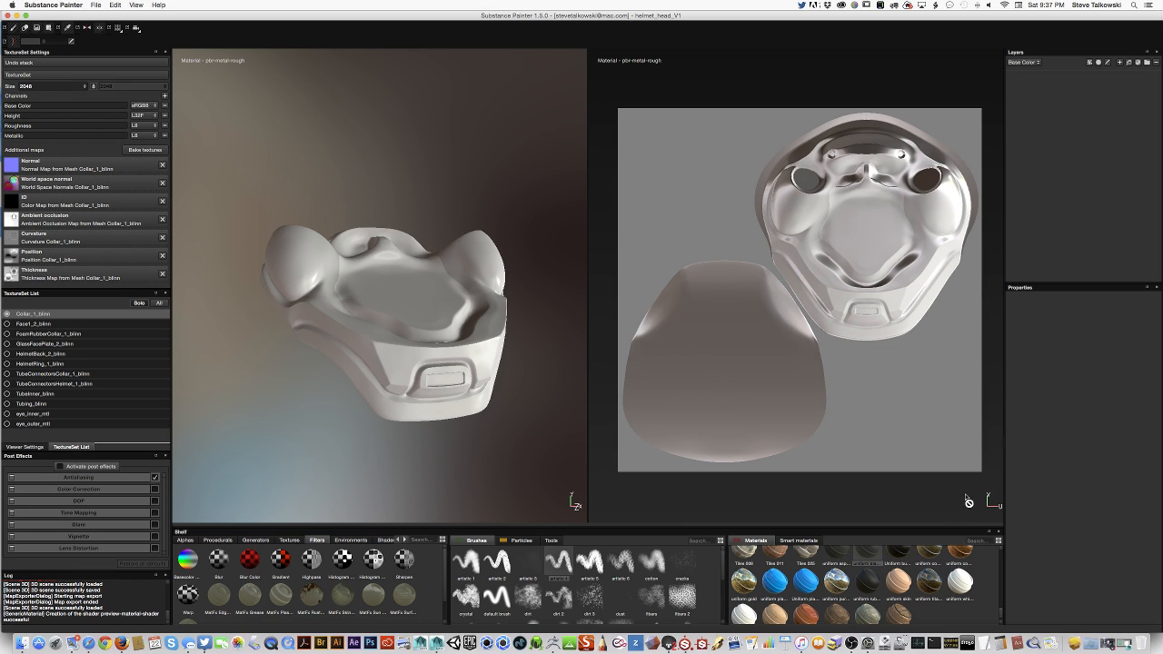
{"action": "left_click", "coordinate": [1136, 63]}
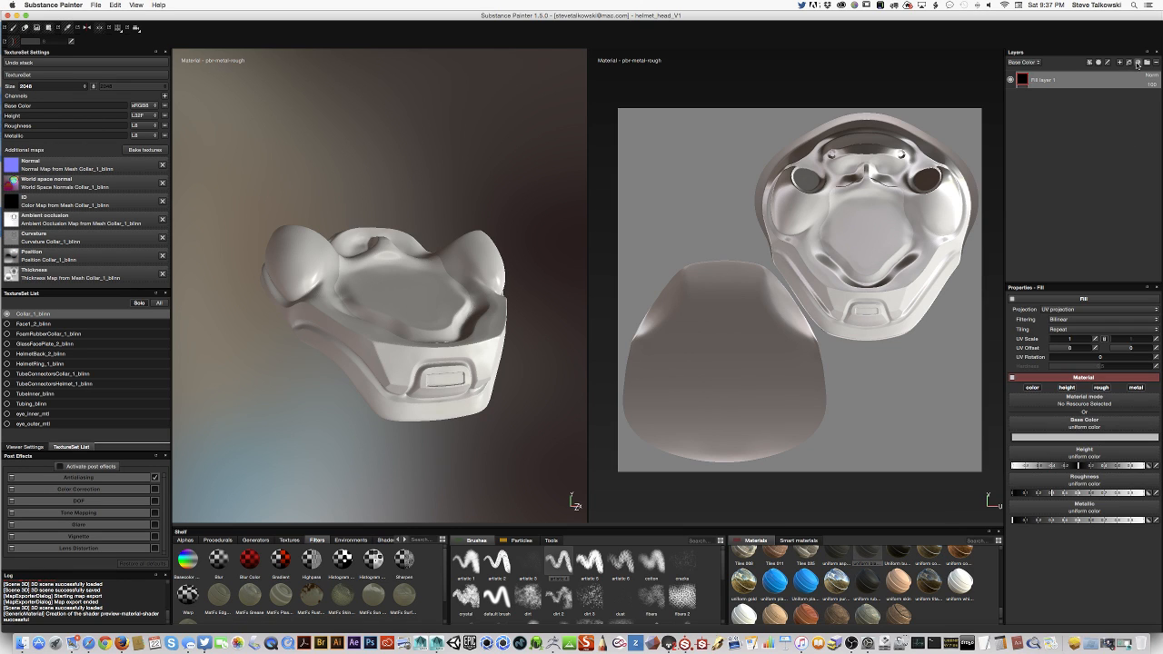
Try several polished metal presets from the uniform materials on the collar's fill layer.
{"action": "mouse_move", "coordinate": [1002, 613]}
{"action": "left_mouse_down"}
{"action": "mouse_move", "coordinate": [1001, 598]}
{"action": "mouse_move", "coordinate": [1001, 610]}
{"action": "left_mouse_up"}
{"action": "left_click", "coordinate": [931, 578]}
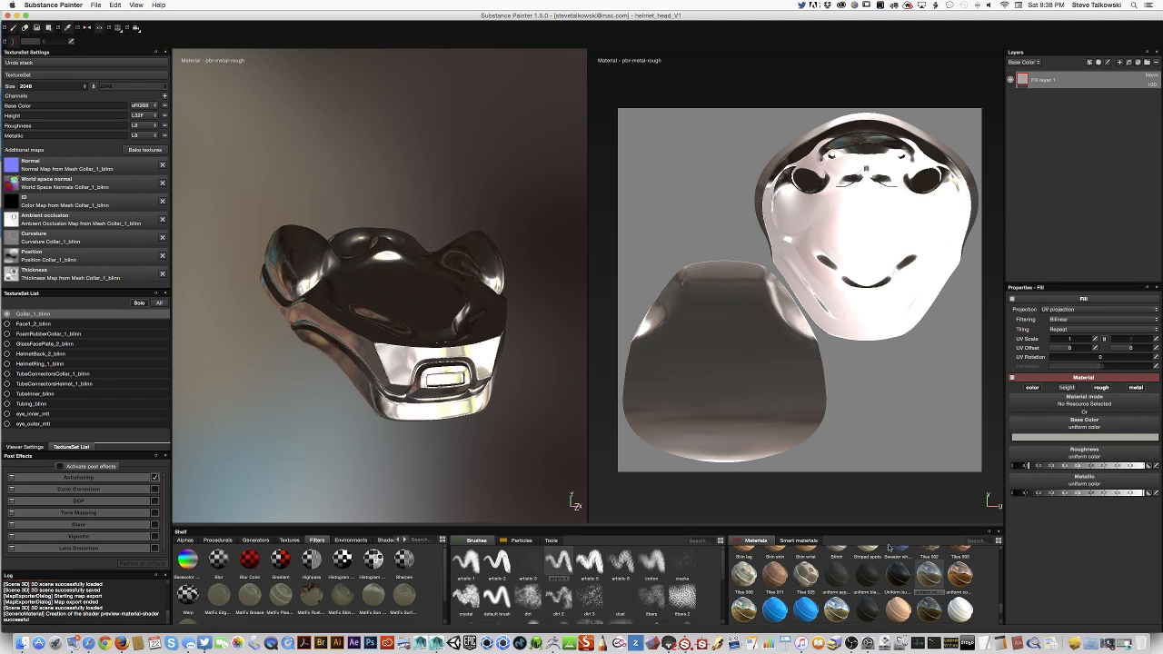
{"action": "left_click_drag", "start_coordinate": [1001, 612], "coordinate": [1000, 620]}
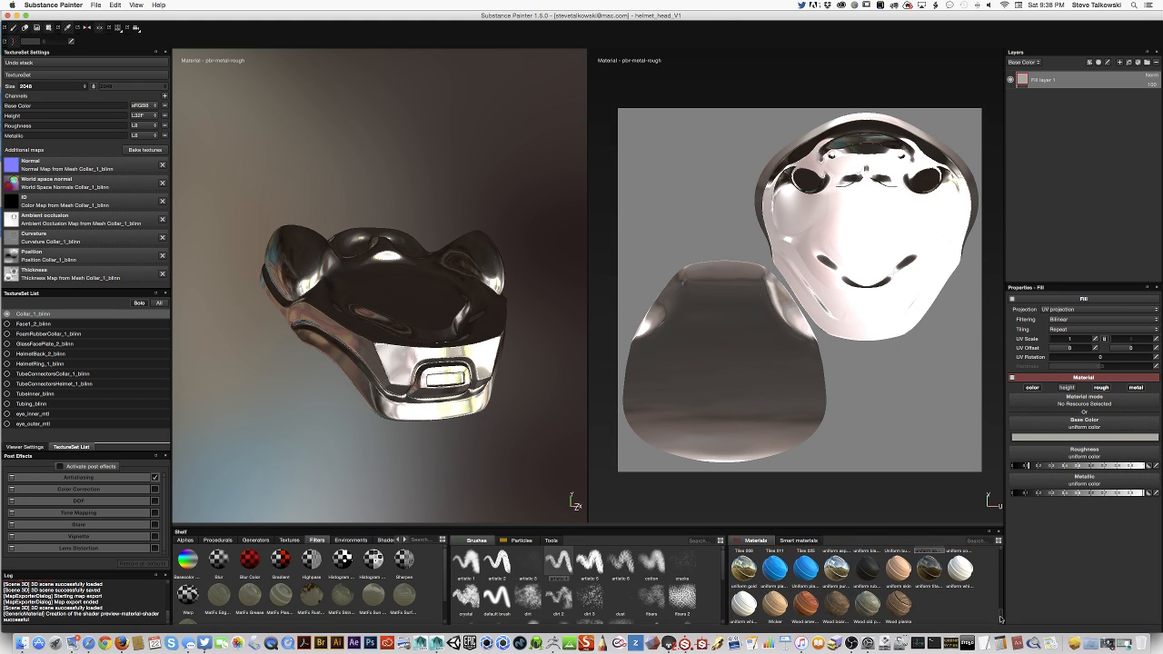
{"action": "left_click", "coordinate": [837, 570]}
{"action": "left_click", "coordinate": [930, 570]}
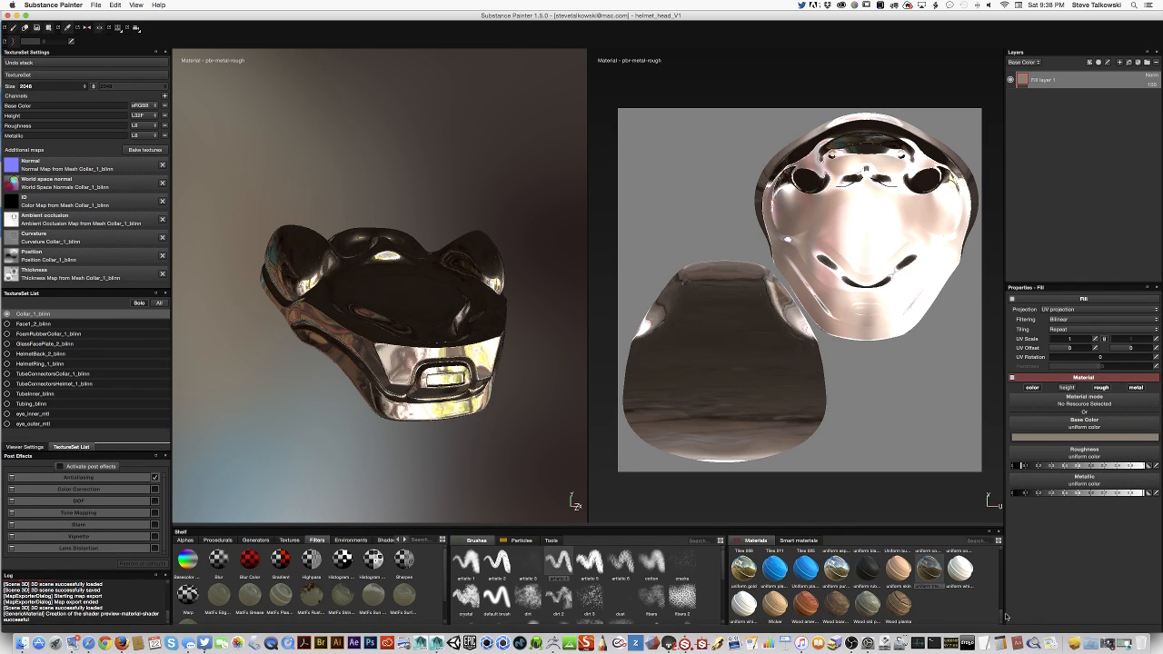
Apply the Steel material to the collar's fill layer and examine the metal surface up close.
{"action": "left_click_drag", "start_coordinate": [1002, 615], "coordinate": [1000, 582]}
{"action": "scroll", "coordinate": [998, 582], "scroll_direction": "down", "scroll_amount": 2}
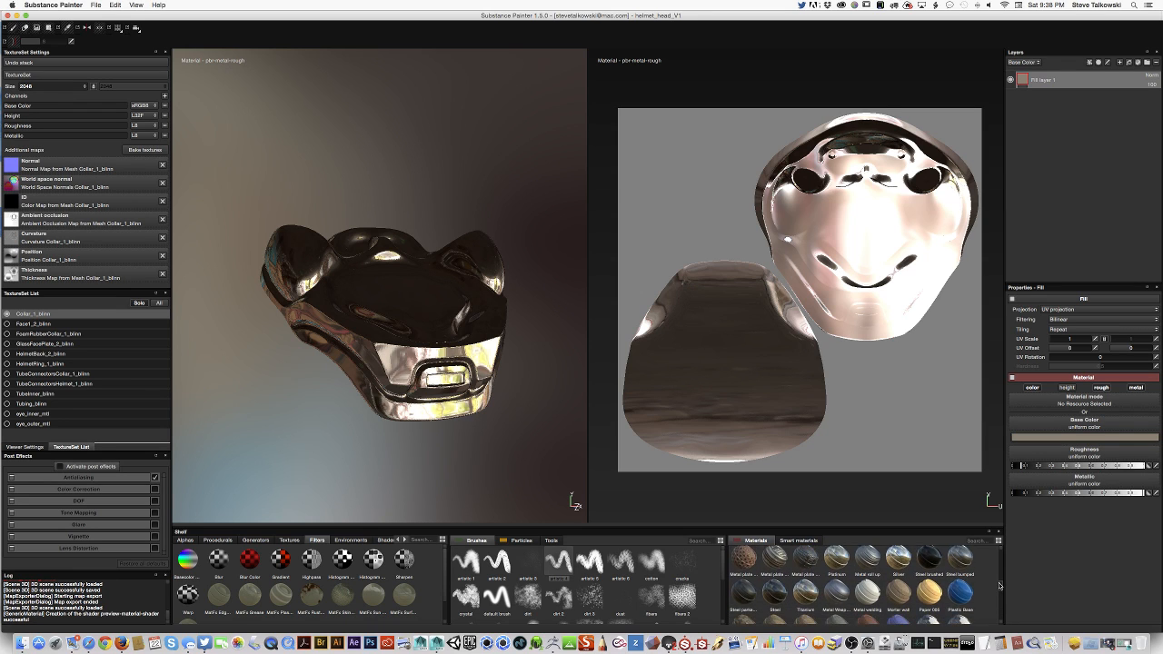
{"action": "left_click", "coordinate": [781, 595]}
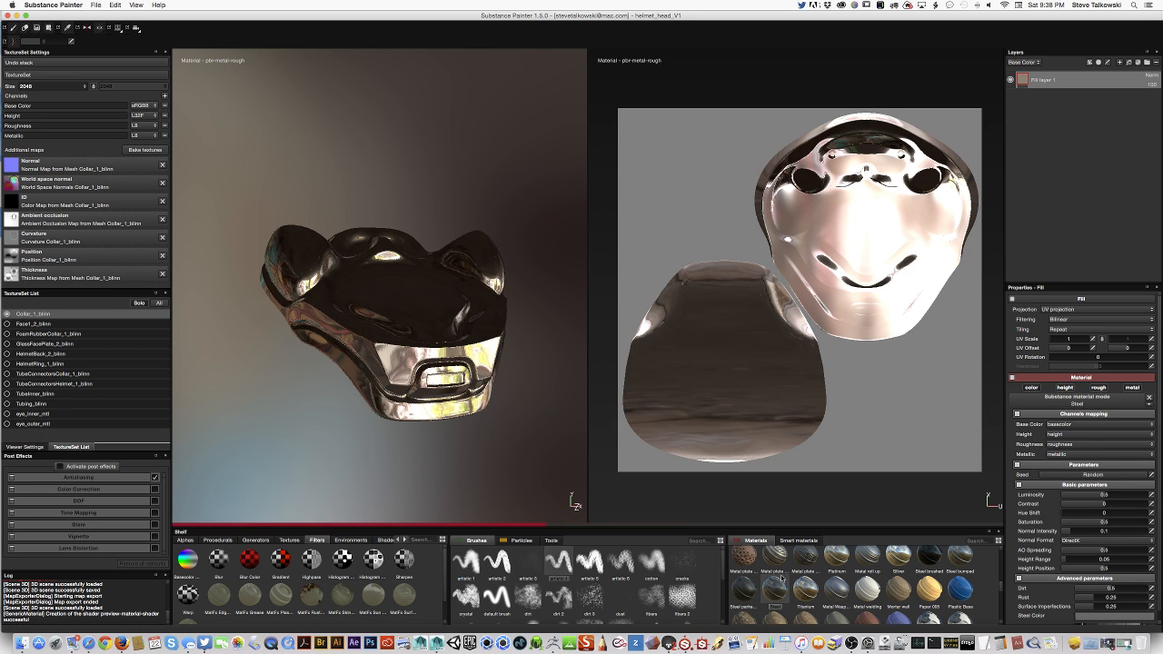
{"action": "mouse_move", "coordinate": [431, 441]}
{"action": "left_mouse_down", "text": "alt"}
{"action": "mouse_move", "coordinate": [410, 451]}
{"action": "mouse_move", "coordinate": [437, 437]}
{"action": "left_mouse_up", "text": "alt"}
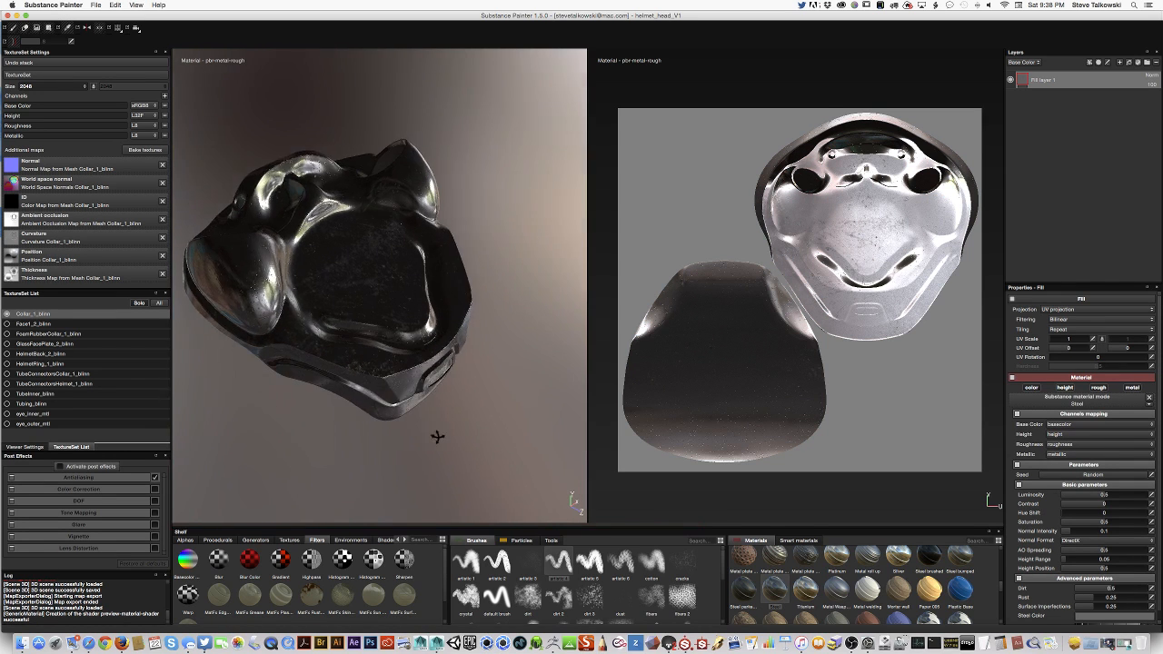
{"action": "left_click_drag", "start_coordinate": [360, 441], "coordinate": [447, 415], "text": "alt"}
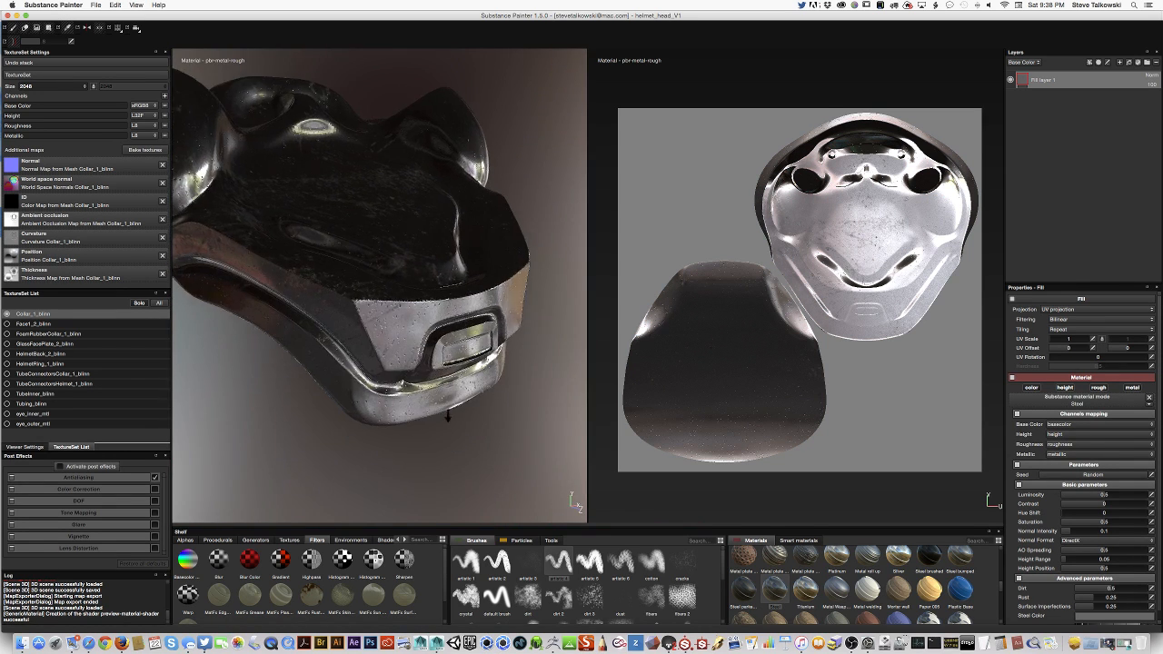
{"action": "scroll", "coordinate": [447, 415], "scroll_direction": "up", "scroll_amount": 3}
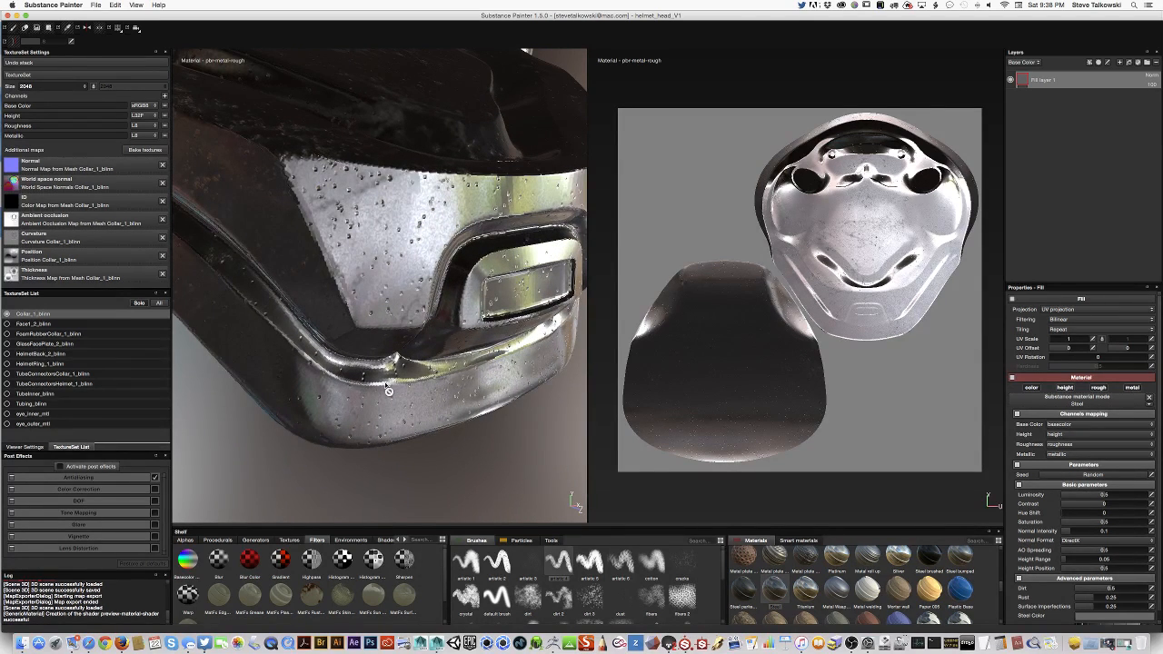
Compare the Steel parkerized and Steel bumped materials on the collar's base fill layer, keeping Steel bumped.
{"action": "mouse_move", "coordinate": [388, 390]}
{"action": "left_mouse_down", "text": "alt"}
{"action": "mouse_move", "coordinate": [321, 409]}
{"action": "mouse_move", "coordinate": [397, 399]}
{"action": "left_mouse_up", "text": "alt"}
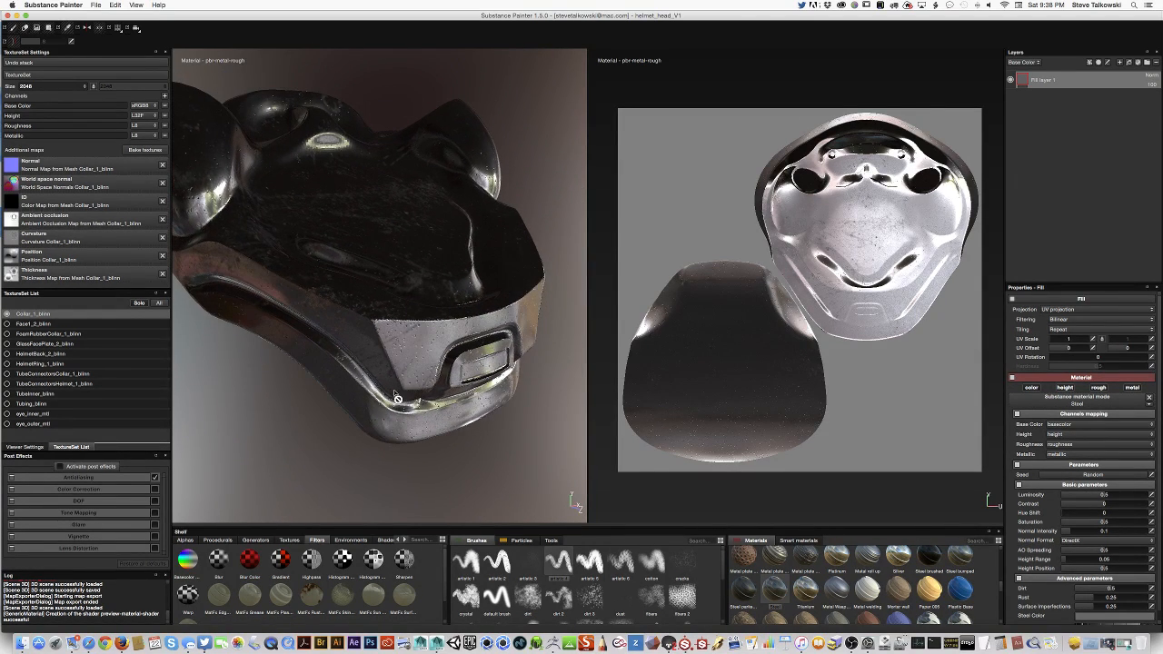
{"action": "left_click", "coordinate": [747, 595]}
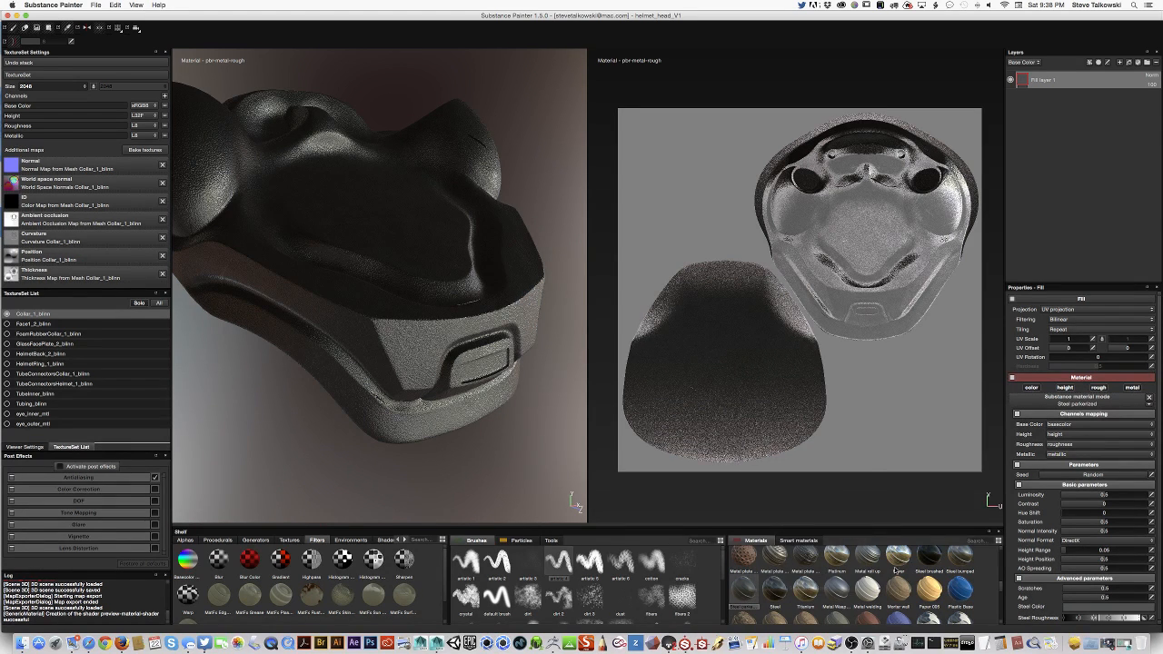
{"action": "mouse_move", "coordinate": [874, 563]}
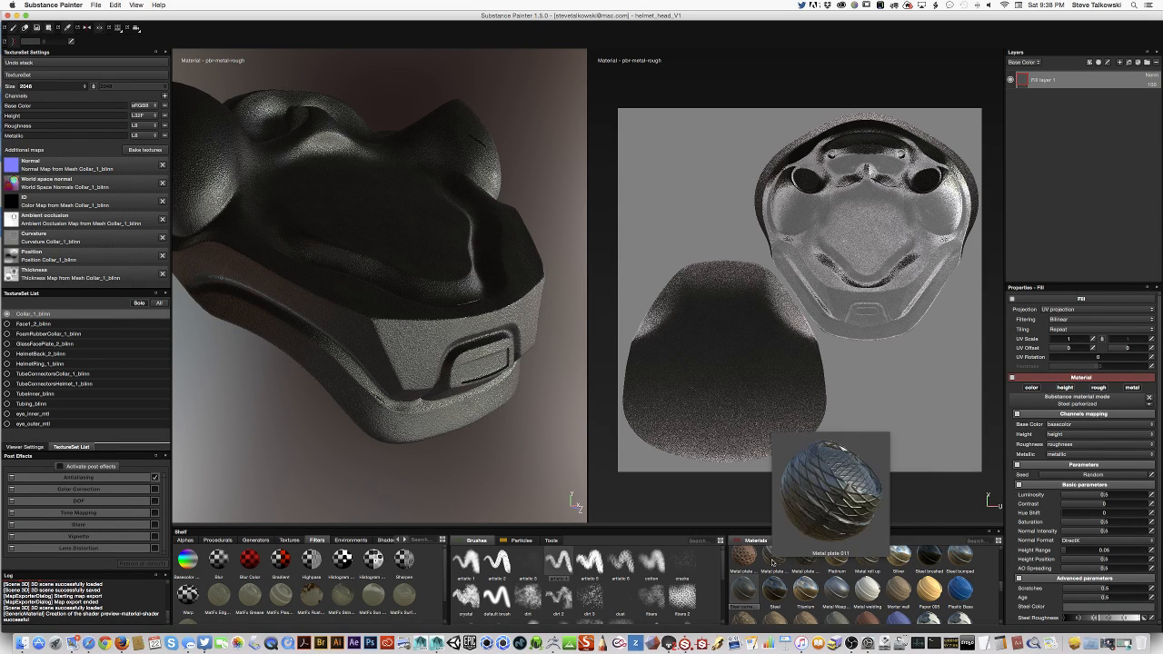
{"action": "left_click_drag", "start_coordinate": [774, 561], "coordinate": [506, 441]}
{"action": "right_click_drag", "start_coordinate": [506, 441], "coordinate": [356, 460], "text": "alt"}
{"action": "left_click_drag", "start_coordinate": [359, 465], "coordinate": [421, 437], "text": "alt"}
{"action": "left_click", "coordinate": [962, 570]}
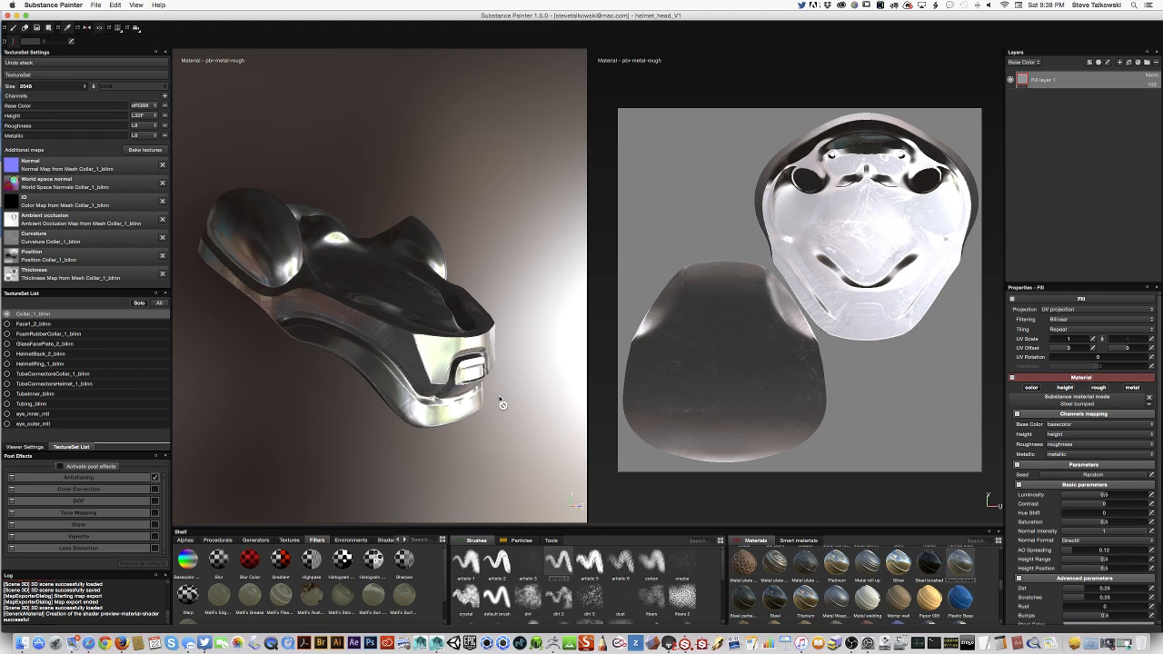
{"action": "left_click_drag", "start_coordinate": [501, 402], "coordinate": [448, 448], "text": "alt"}
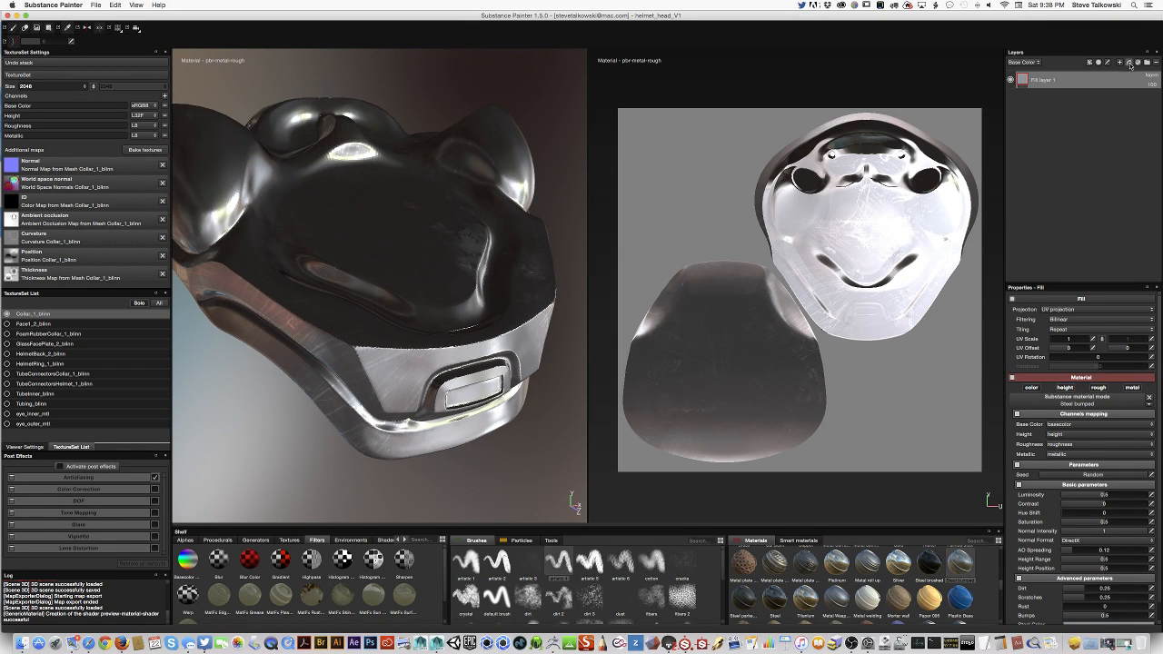
Add a second fill layer above the collar's steel base and apply a glossy blue uniform material to it.
{"action": "left_click", "coordinate": [1130, 63]}
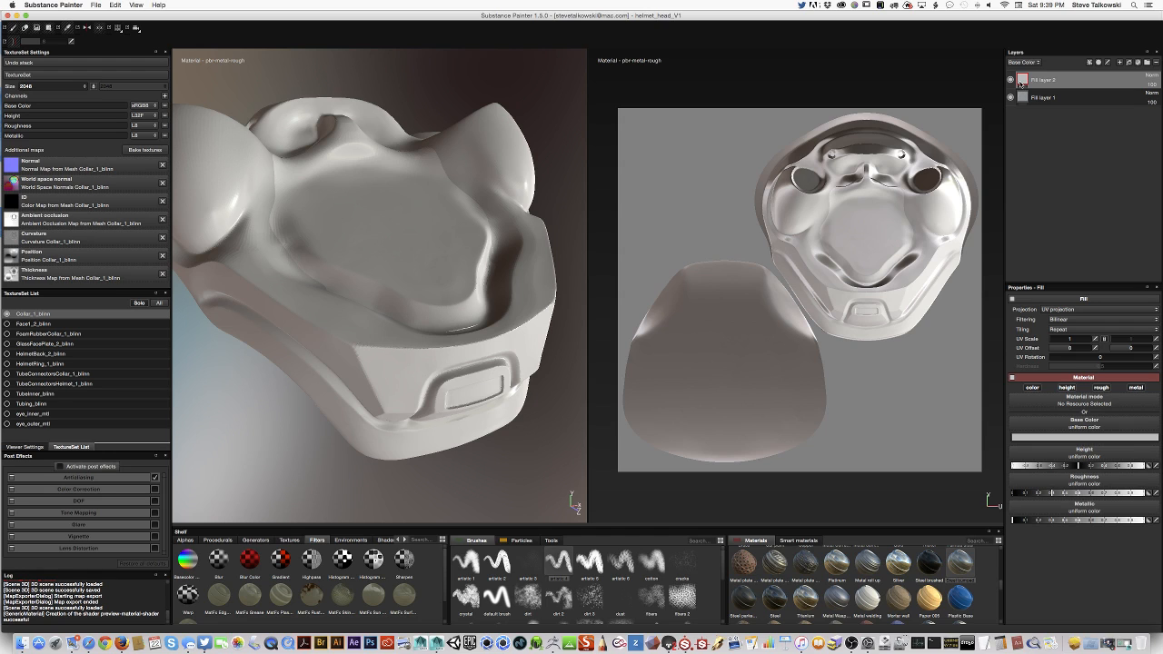
{"action": "scroll", "coordinate": [999, 594], "scroll_direction": "down", "scroll_amount": 3}
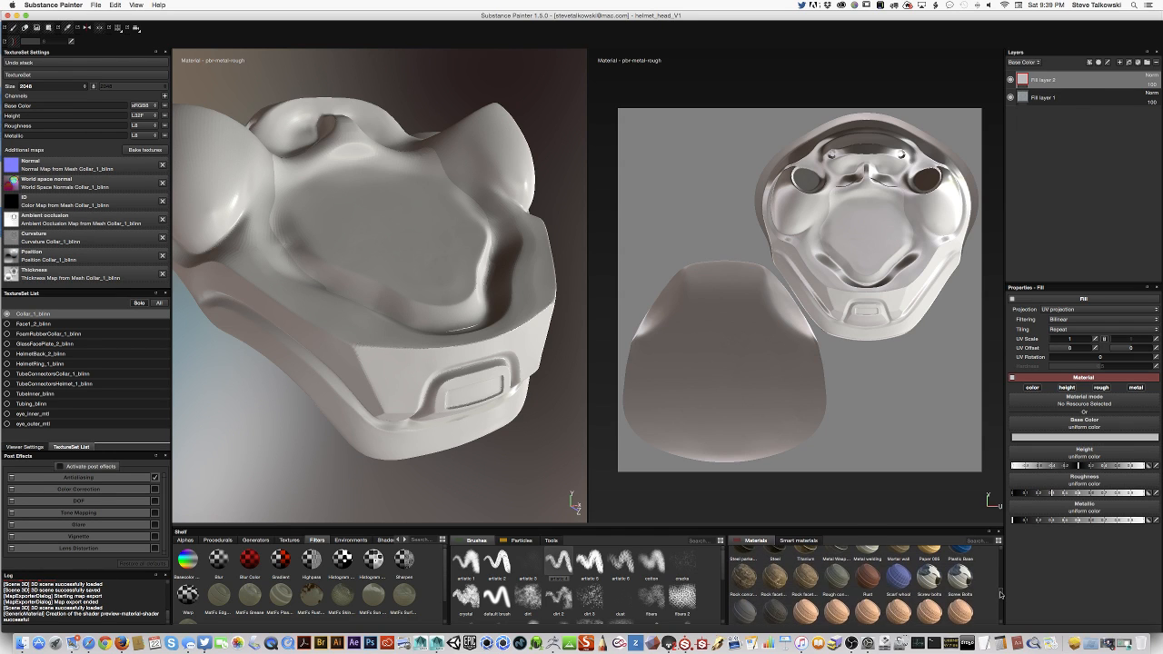
{"action": "scroll", "coordinate": [1000, 595], "scroll_direction": "up", "scroll_amount": 1}
{"action": "scroll", "coordinate": [996, 600], "scroll_direction": "down", "scroll_amount": 5}
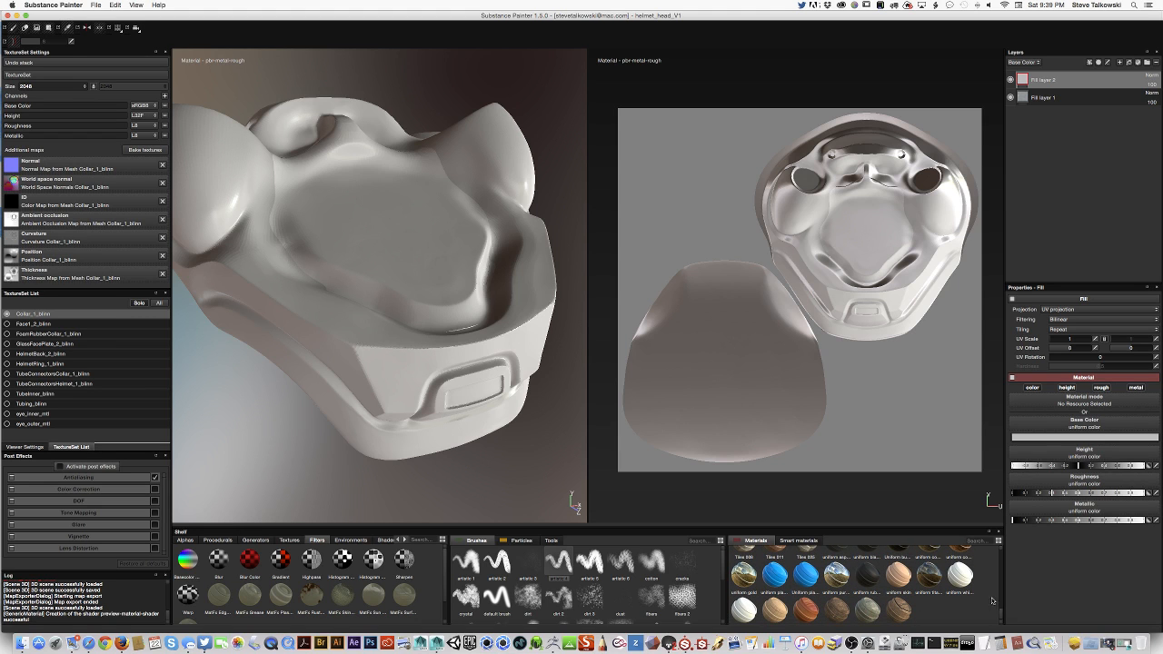
{"action": "left_click", "coordinate": [773, 576]}
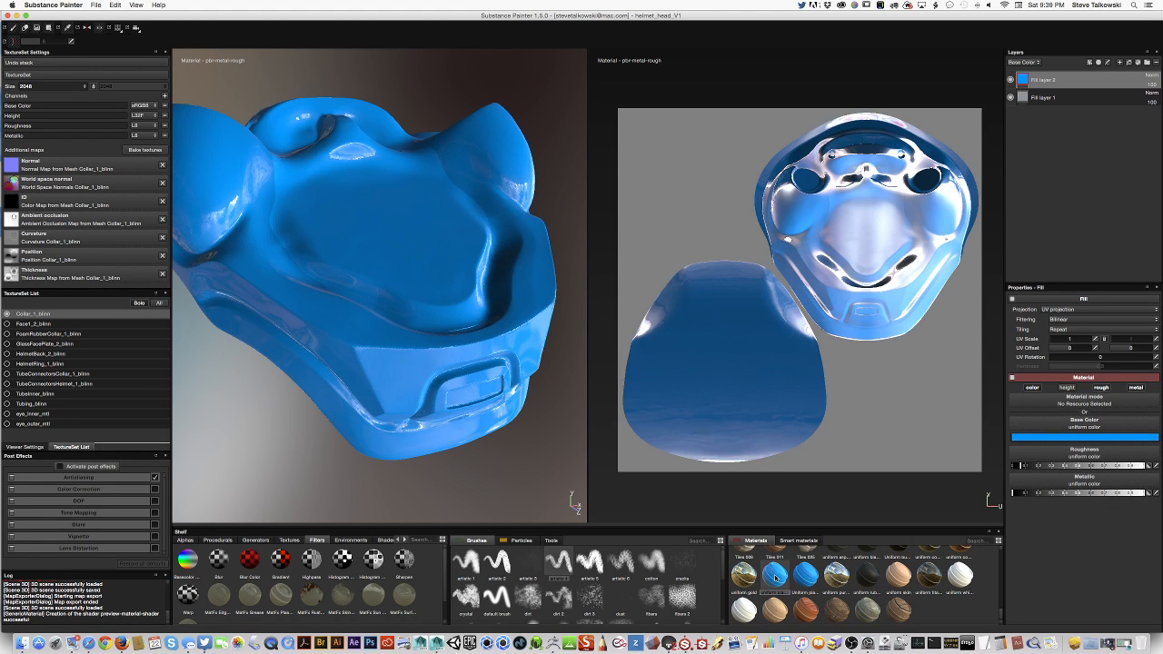
{"action": "left_click_drag", "start_coordinate": [491, 404], "coordinate": [386, 414], "text": "alt"}
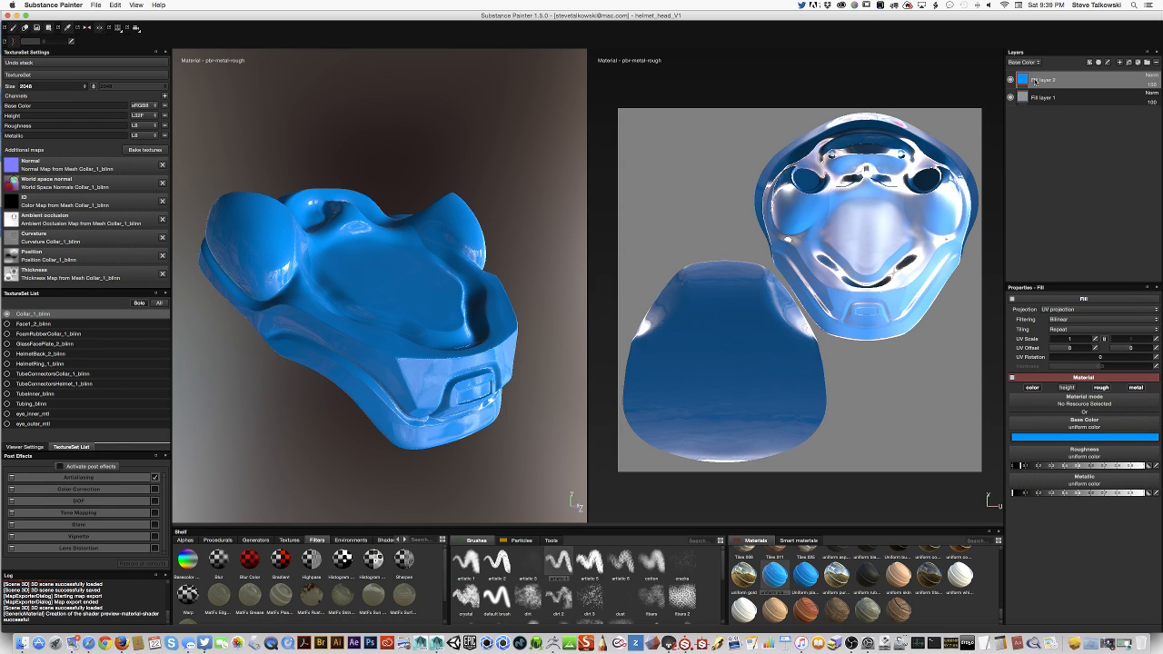
Add a black mask with an inverted MG Metal Edge Wear generator to the collar's blue fill layer.
{"action": "right_click", "coordinate": [1035, 81]}
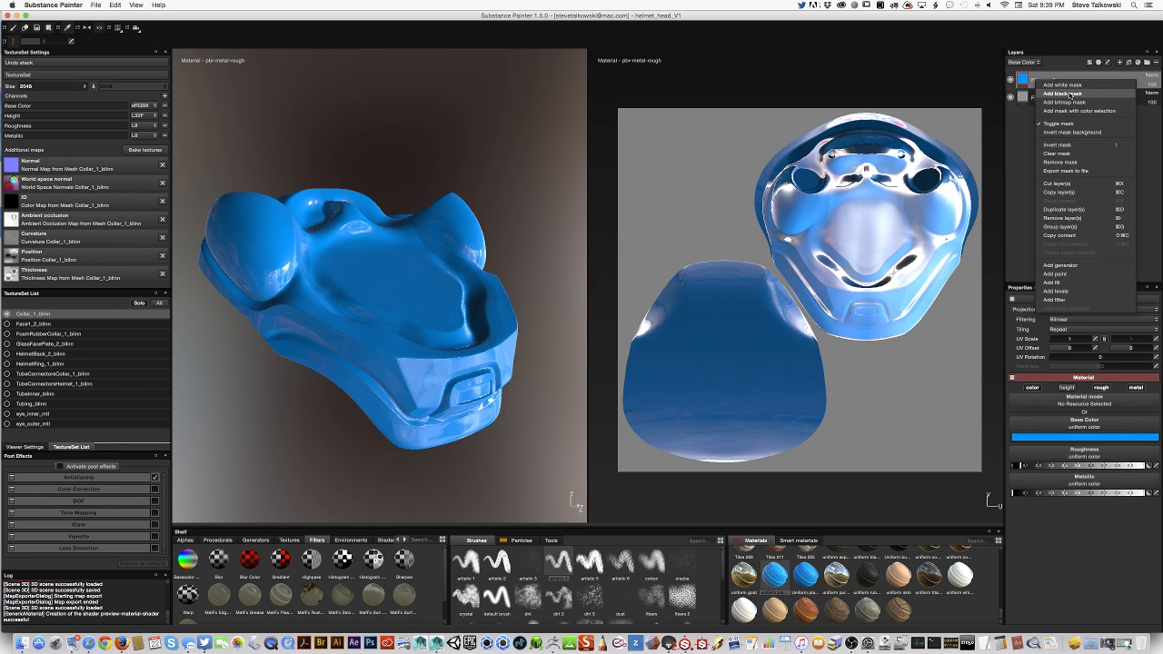
{"action": "left_click", "coordinate": [1070, 94]}
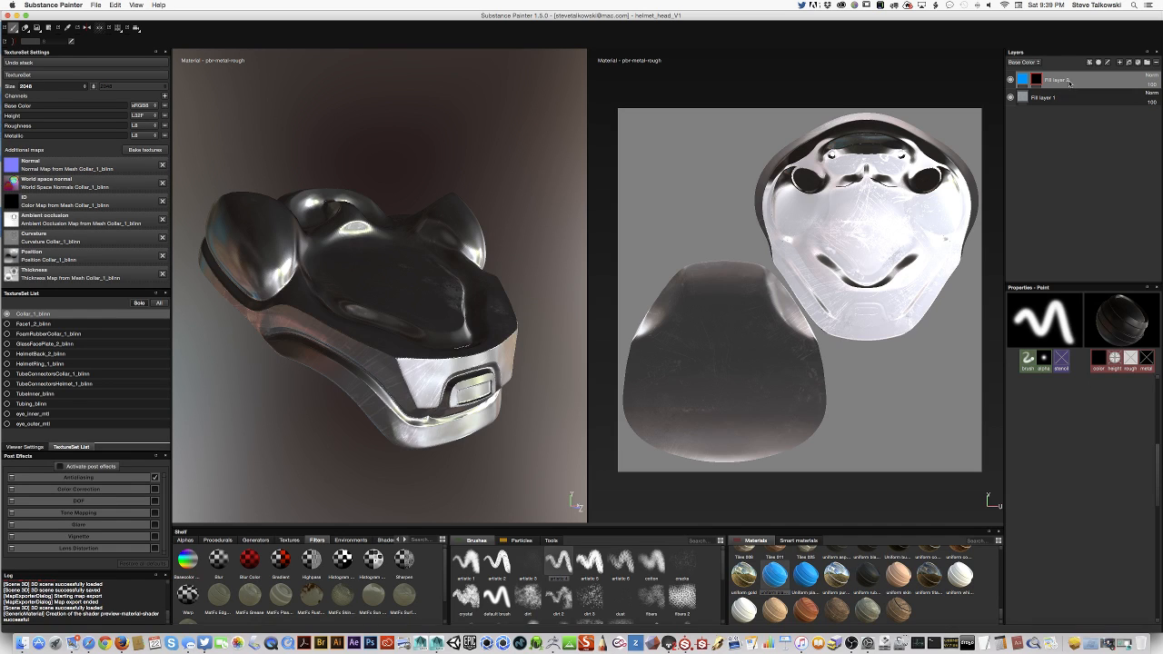
{"action": "right_click", "coordinate": [1035, 81]}
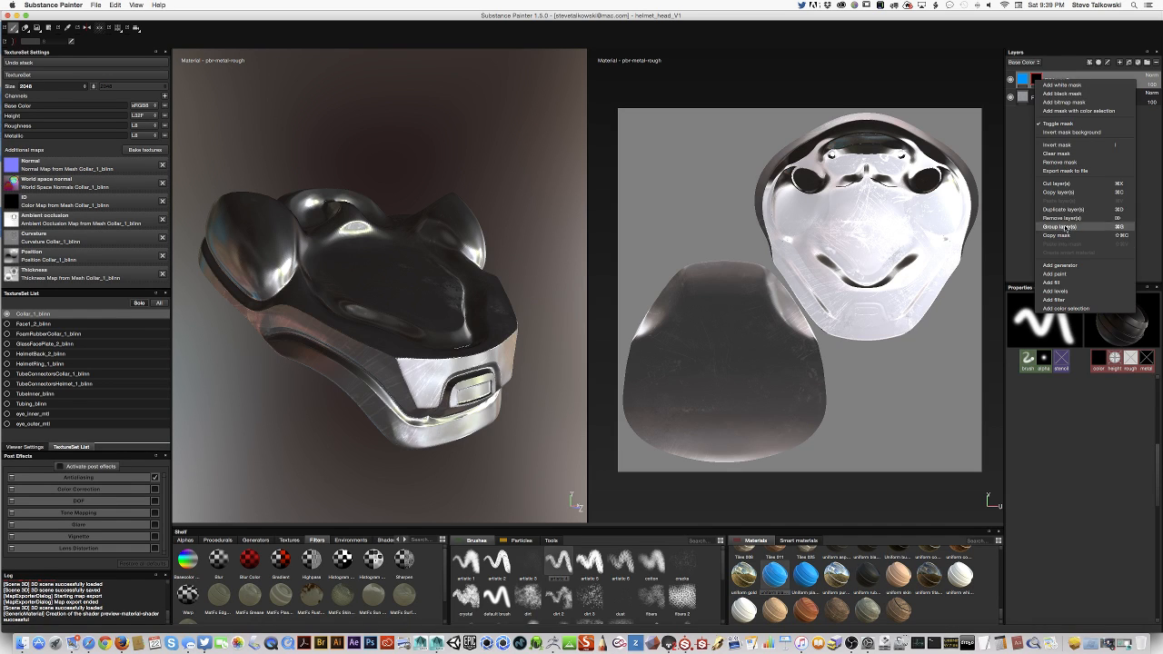
{"action": "left_click", "coordinate": [1067, 265]}
{"action": "left_click", "coordinate": [1079, 310]}
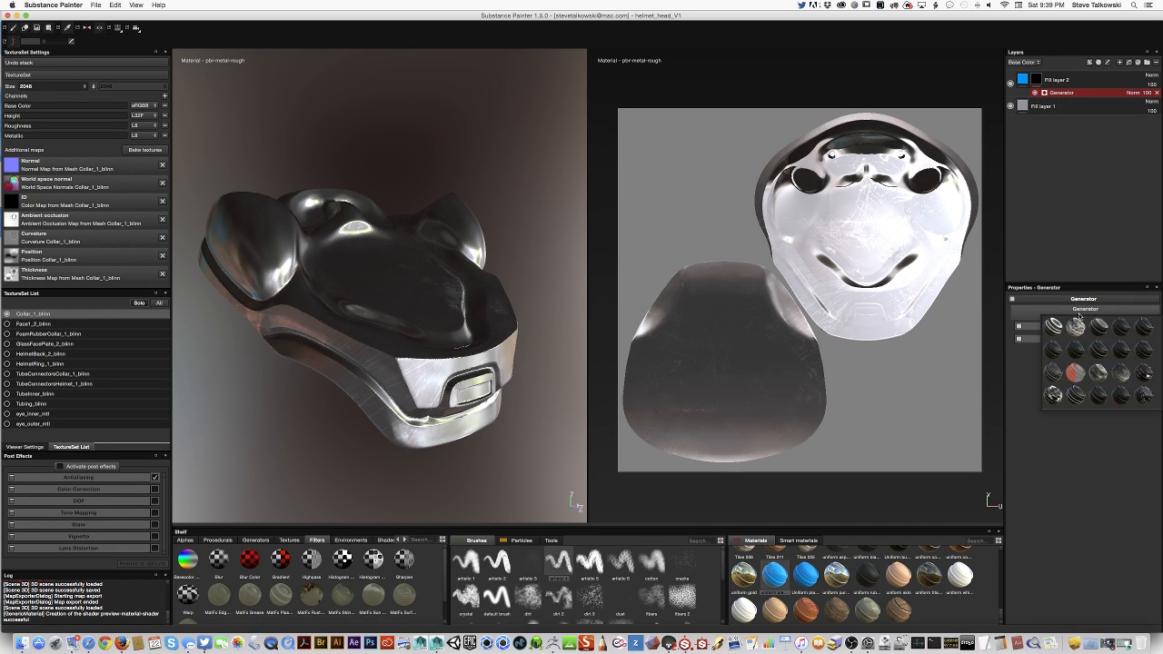
{"action": "mouse_move", "coordinate": [1077, 397]}
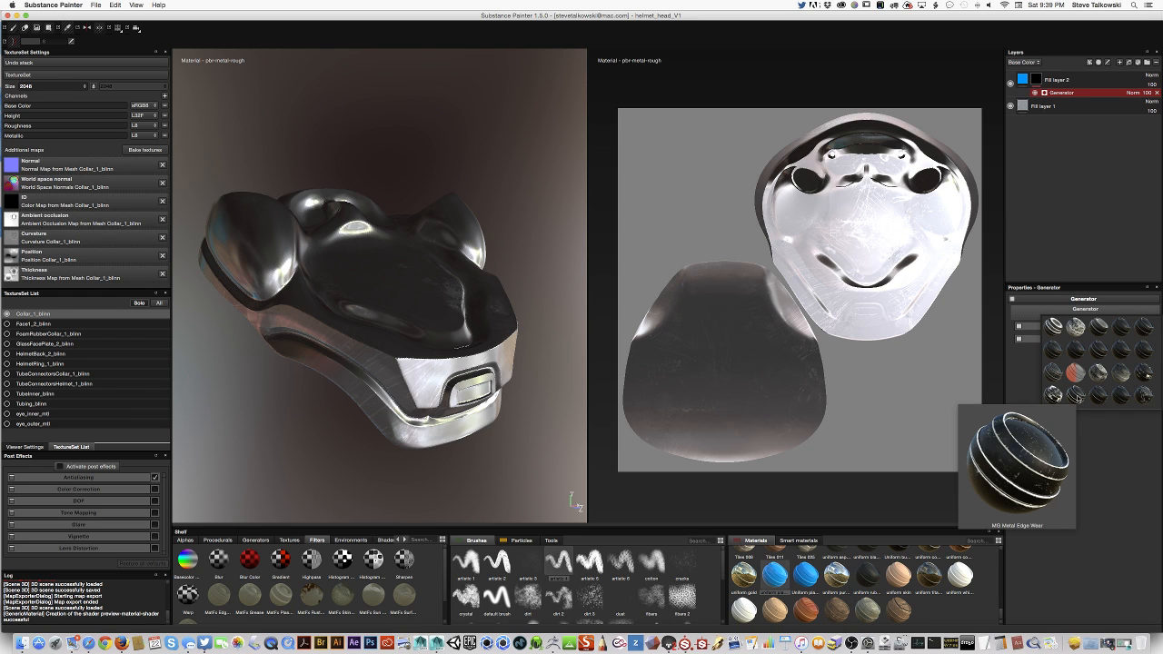
{"action": "left_click", "coordinate": [1078, 397]}
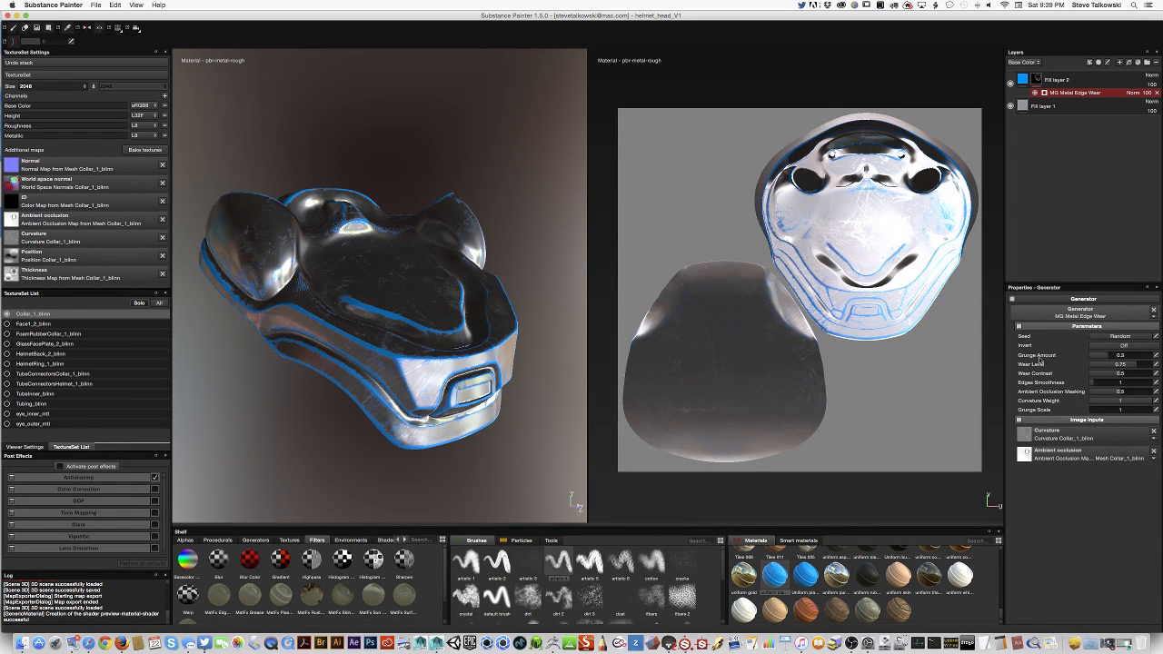
{"action": "left_click", "coordinate": [1124, 345]}
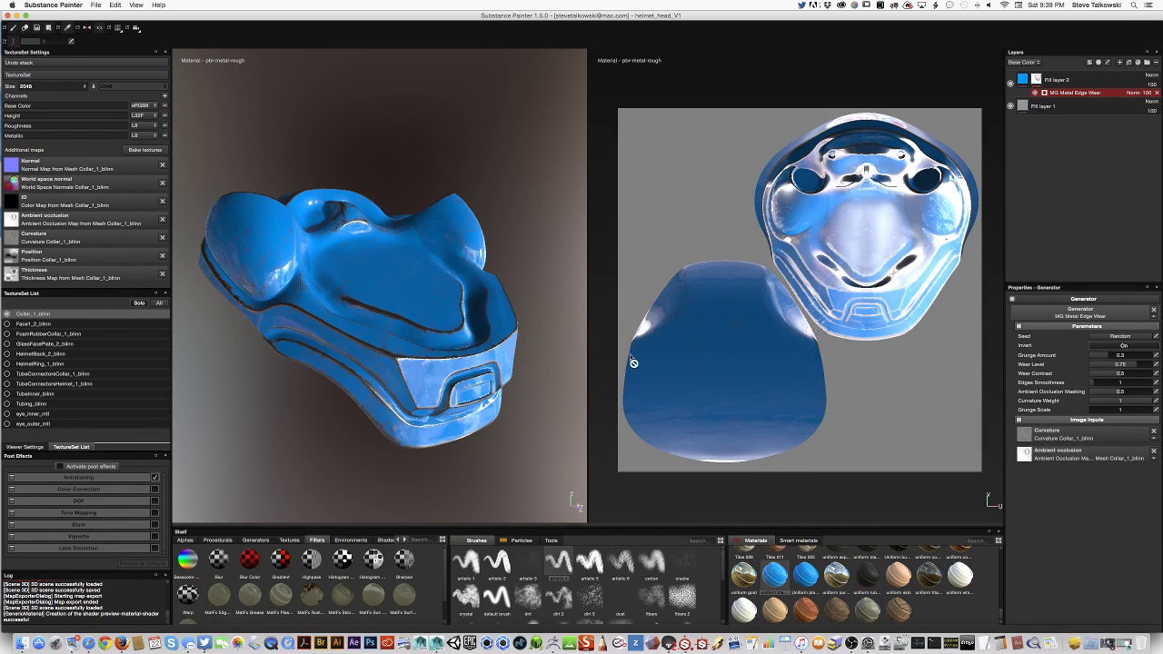
Raise the edge wear generator's Grunge Amount to 0.67, lower its Wear Level and set Wear Contrast to 0.5.
{"action": "left_click_drag", "start_coordinate": [493, 434], "coordinate": [539, 405], "text": "alt"}
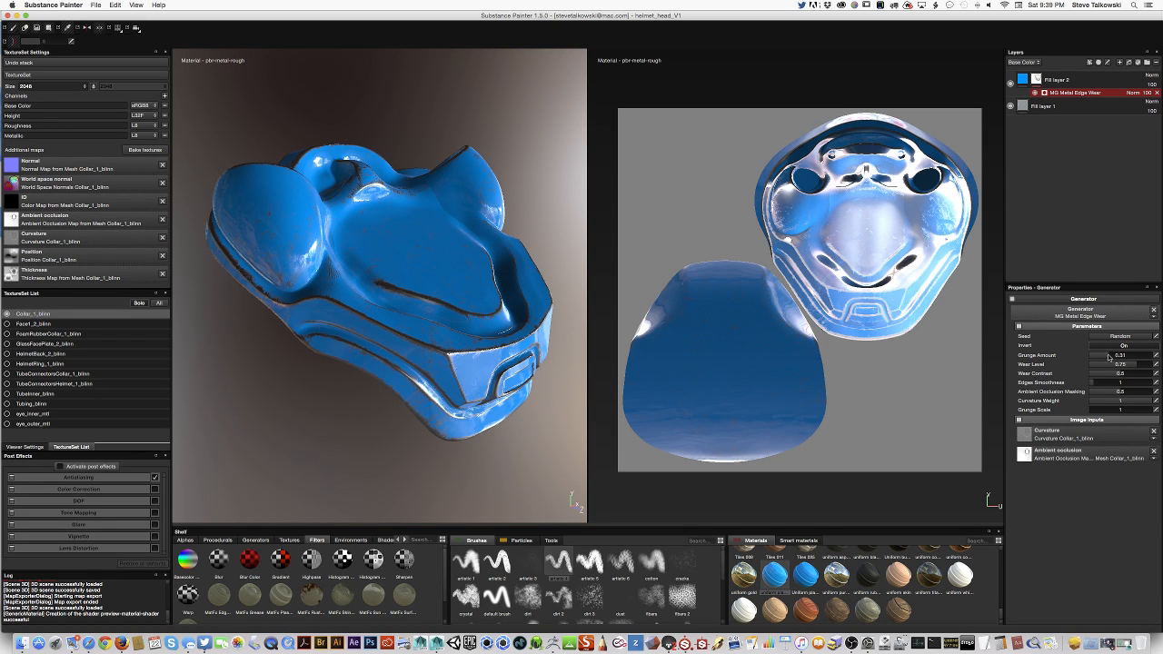
{"action": "left_click_drag", "start_coordinate": [1109, 357], "coordinate": [1131, 369]}
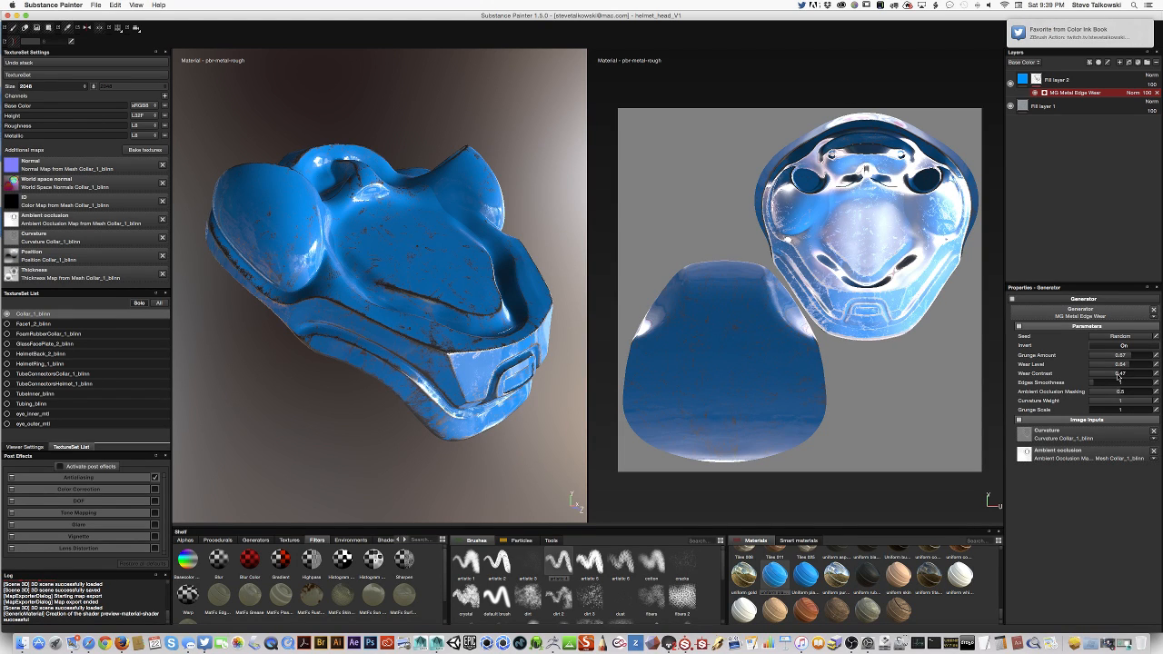
{"action": "left_click_drag", "start_coordinate": [1101, 377], "coordinate": [1146, 376]}
{"action": "left_click_drag", "start_coordinate": [1134, 375], "coordinate": [1122, 374]}
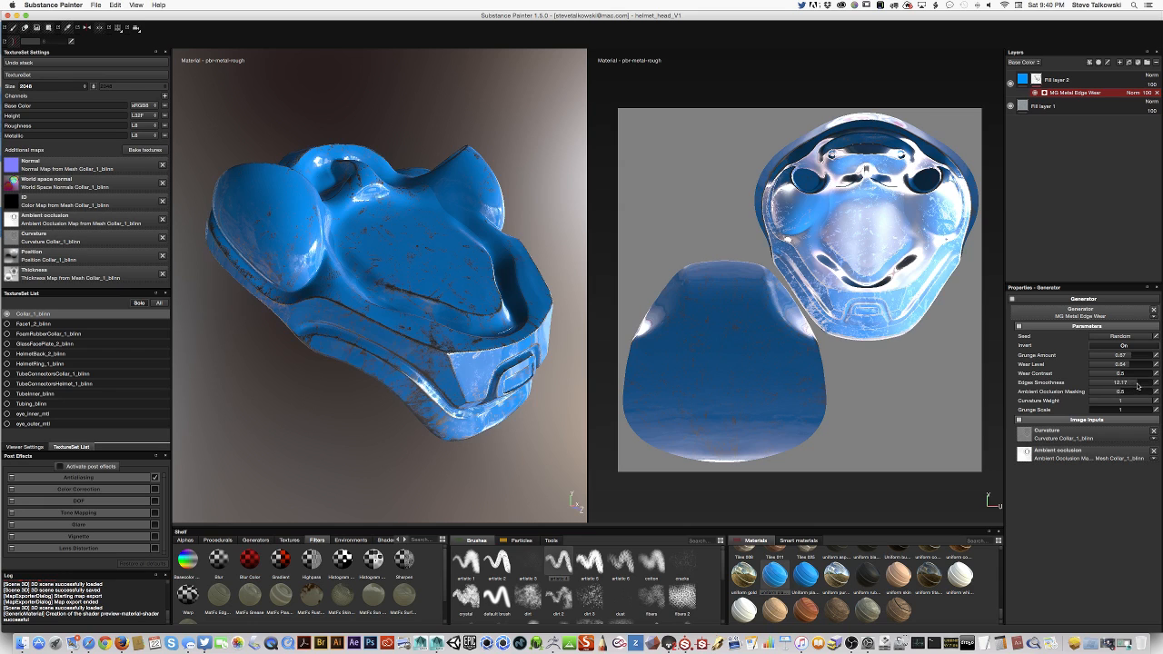
Set the generator's Edges Smoothness to 2.32 and Ambient Occlusion Masking to 0.43, trying larger Grunge Scale values before restoring 1.
{"action": "left_click_drag", "start_coordinate": [1095, 386], "coordinate": [1086, 386]}
{"action": "left_click_drag", "start_coordinate": [1101, 385], "coordinate": [1088, 385]}
{"action": "left_click_drag", "start_coordinate": [1143, 391], "coordinate": [1106, 391]}
{"action": "mouse_move", "coordinate": [1146, 402]}
{"action": "left_mouse_down"}
{"action": "mouse_move", "coordinate": [1099, 402]}
{"action": "mouse_move", "coordinate": [1157, 397]}
{"action": "mouse_move", "coordinate": [1094, 413]}
{"action": "left_mouse_up"}
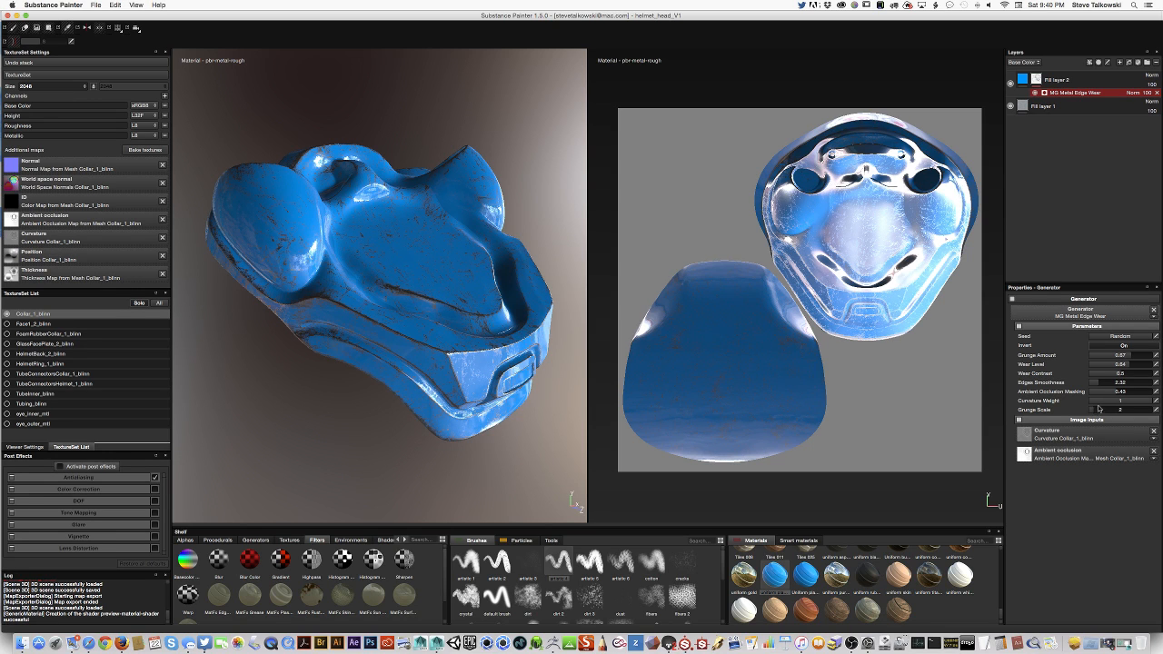
{"action": "left_click", "coordinate": [1102, 413]}
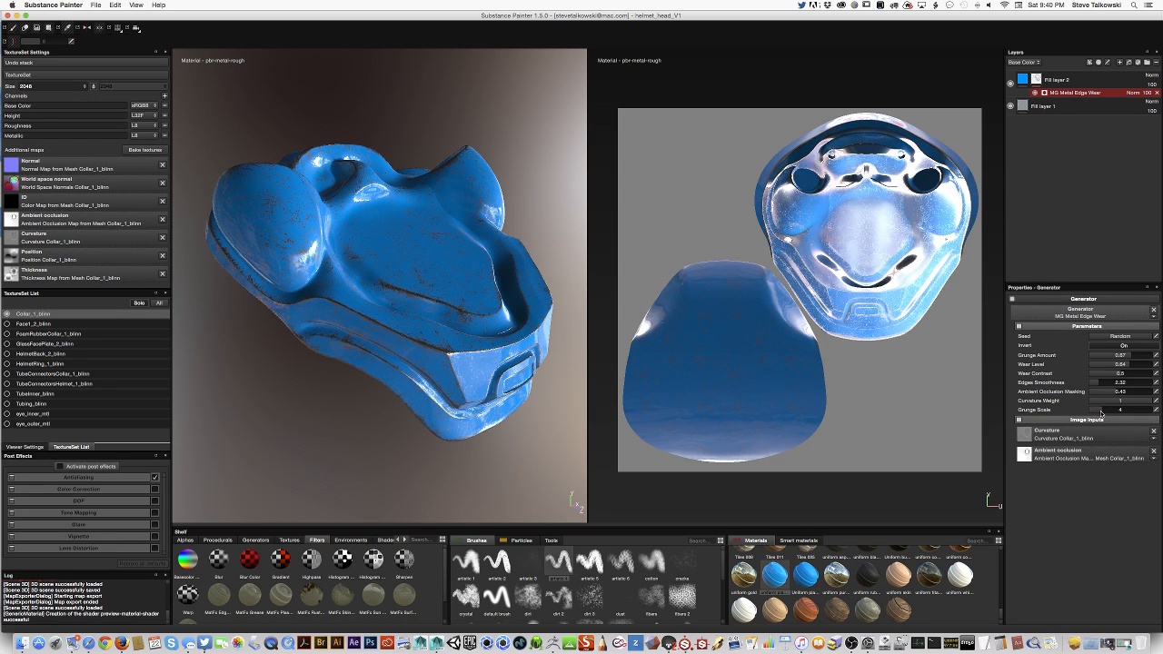
{"action": "left_click_drag", "start_coordinate": [1102, 413], "coordinate": [1082, 415]}
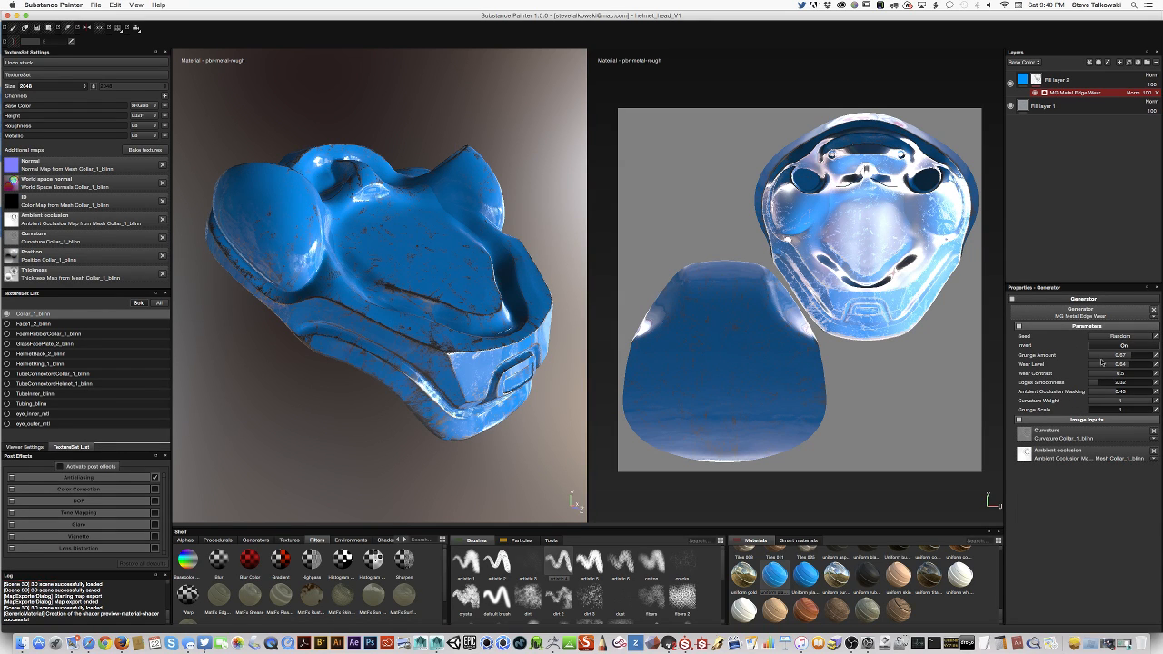
Fine-tune the generator's Grunge Amount and Wear Level slightly downward and check the chipped paint on the collar up close.
{"action": "mouse_move", "coordinate": [1121, 357]}
{"action": "left_mouse_down"}
{"action": "mouse_move", "coordinate": [1132, 360]}
{"action": "mouse_move", "coordinate": [1114, 367]}
{"action": "mouse_move", "coordinate": [1124, 367]}
{"action": "left_mouse_up"}
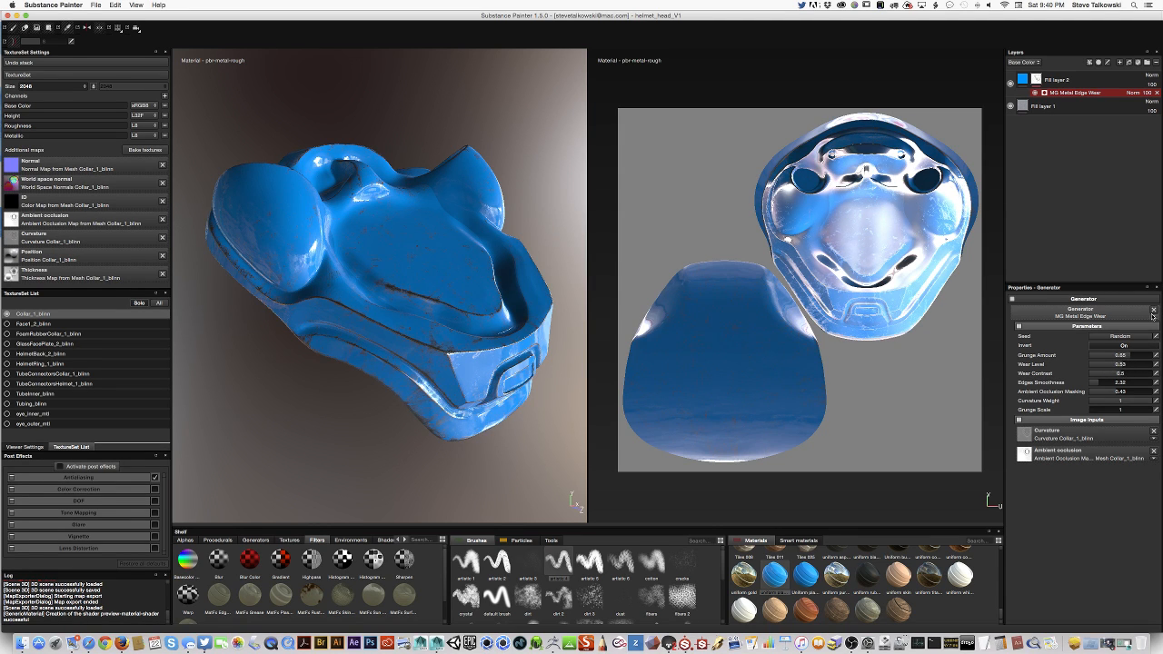
{"action": "left_click_drag", "start_coordinate": [441, 338], "coordinate": [448, 368], "text": "alt"}
{"action": "scroll", "coordinate": [431, 359], "scroll_direction": "up", "scroll_amount": 3}
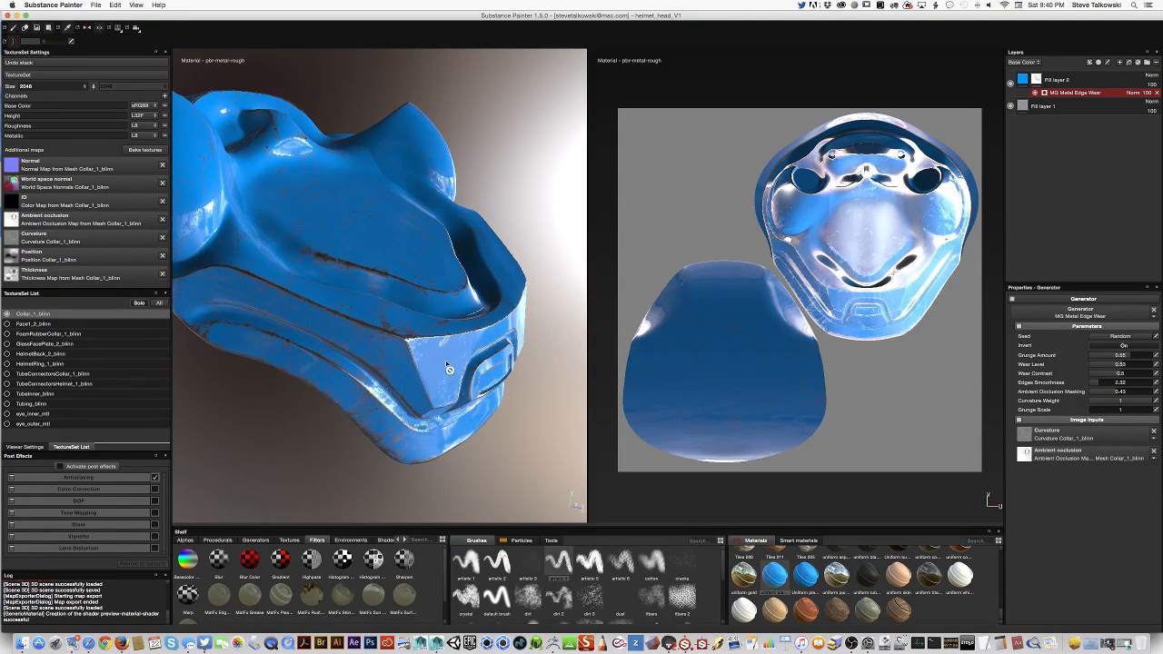
Try to paint extra wear by hand on the blue layer's mask with the default brush.
{"action": "left_click", "coordinate": [1035, 80]}
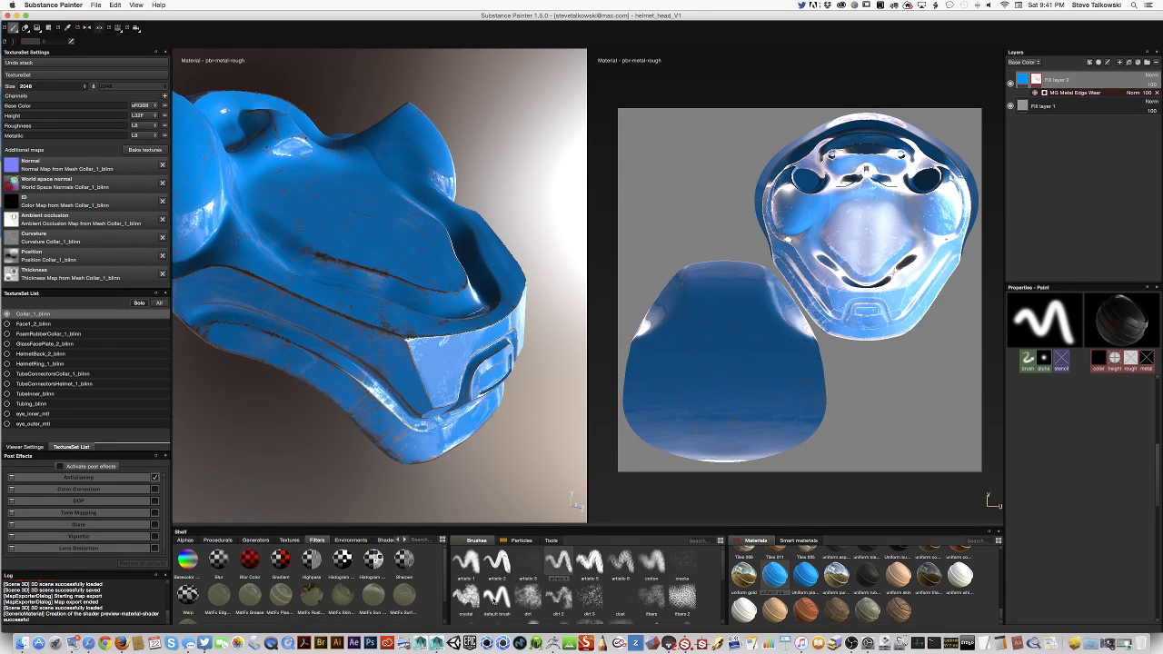
{"action": "left_click", "coordinate": [496, 604]}
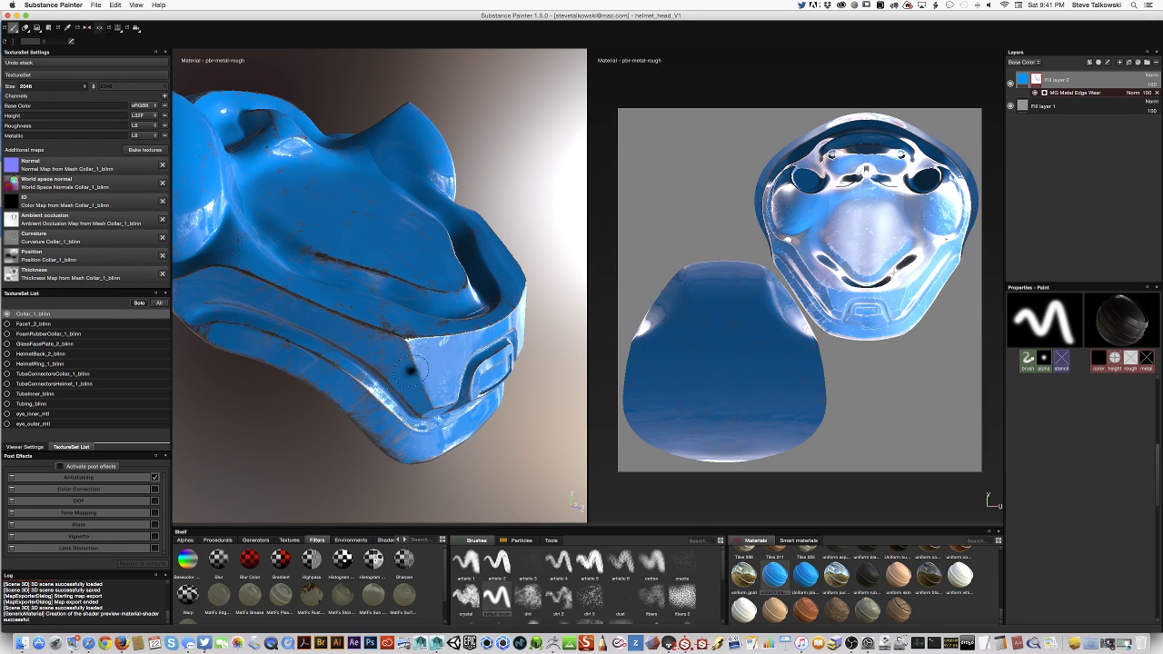
{"action": "left_click", "coordinate": [1047, 93]}
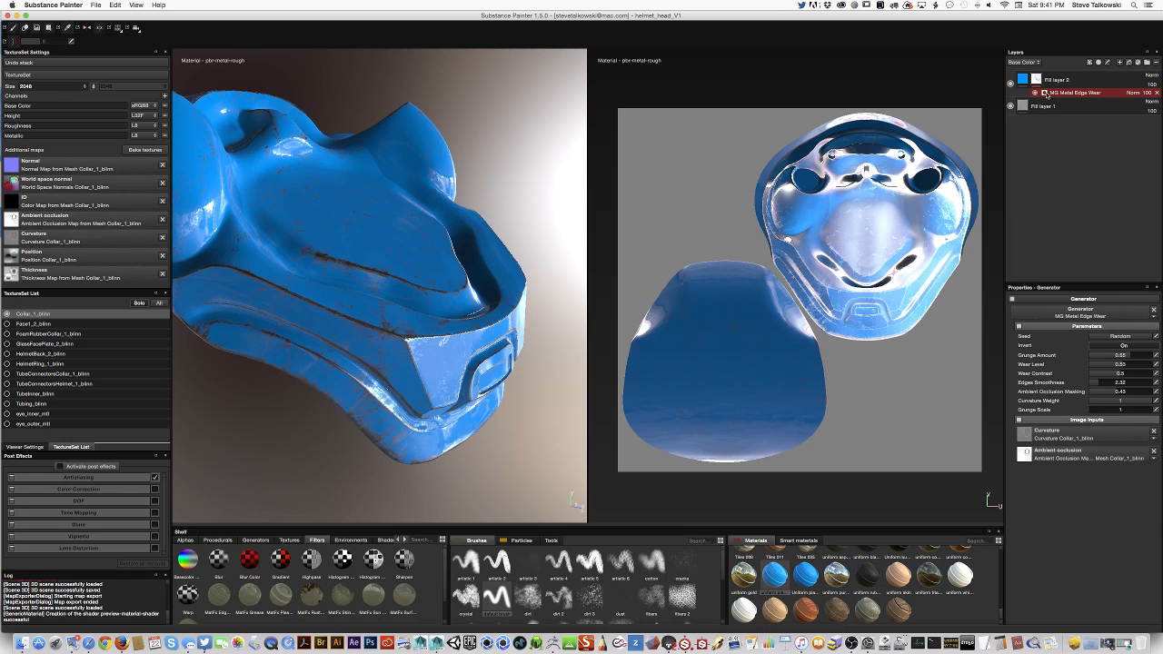
{"action": "left_click", "coordinate": [446, 370]}
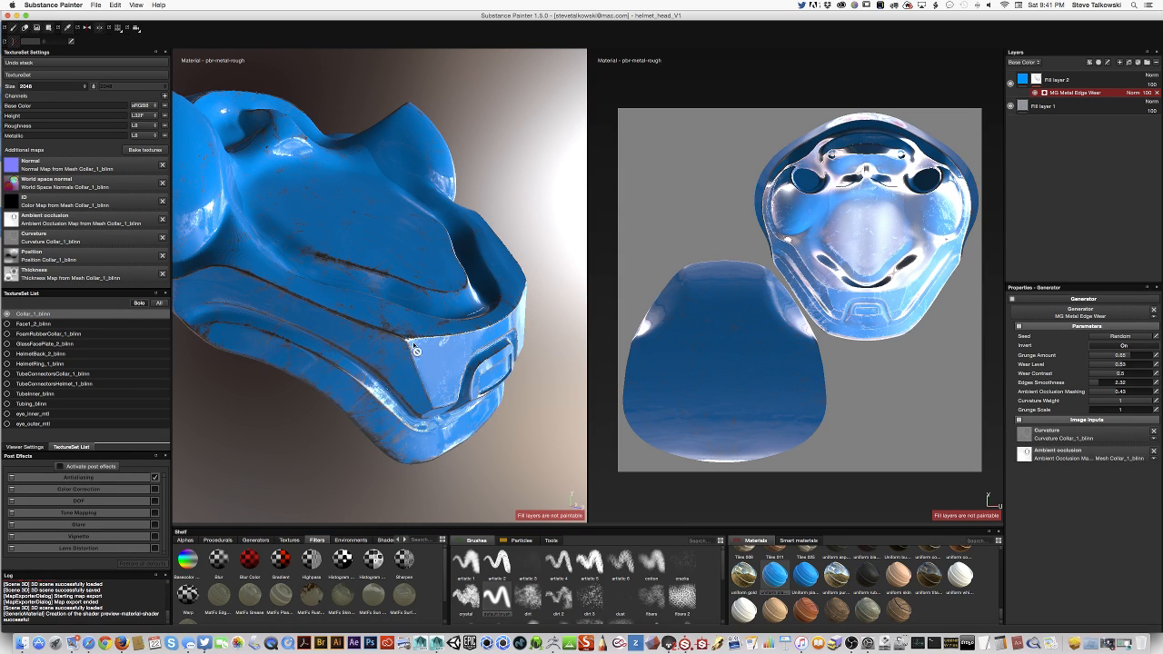
{"action": "left_click", "coordinate": [1045, 81]}
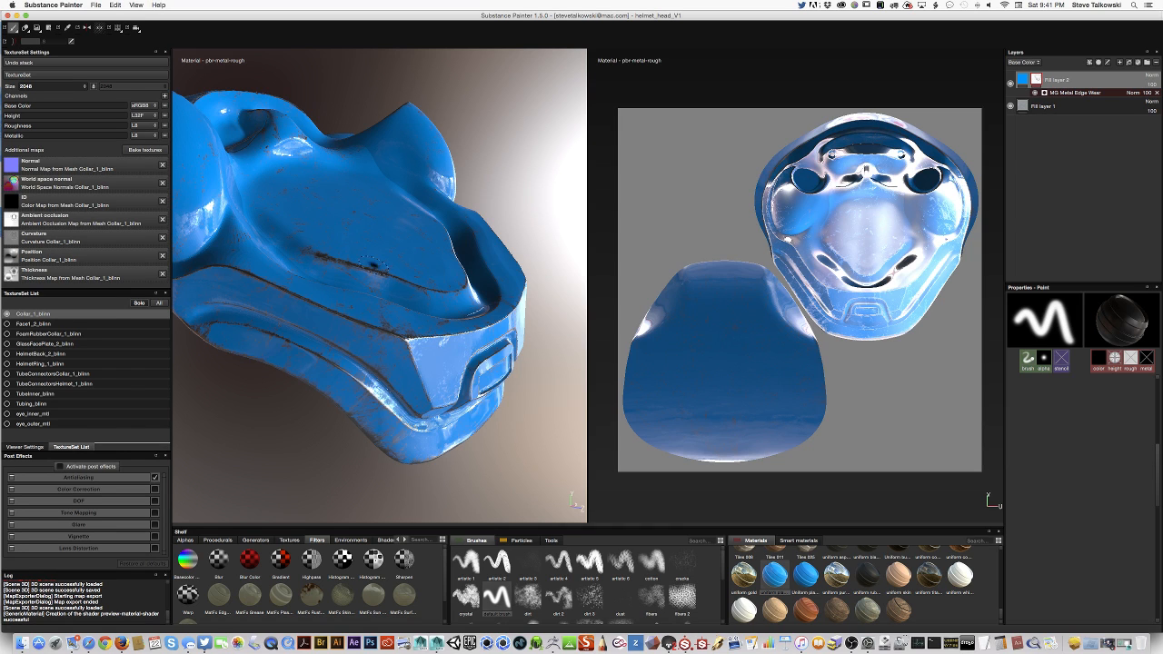
Slightly raise the uniform roughness of the collar's blue fill layer to soften the glossy paint.
{"action": "scroll", "coordinate": [443, 348], "scroll_direction": "up", "scroll_amount": 3}
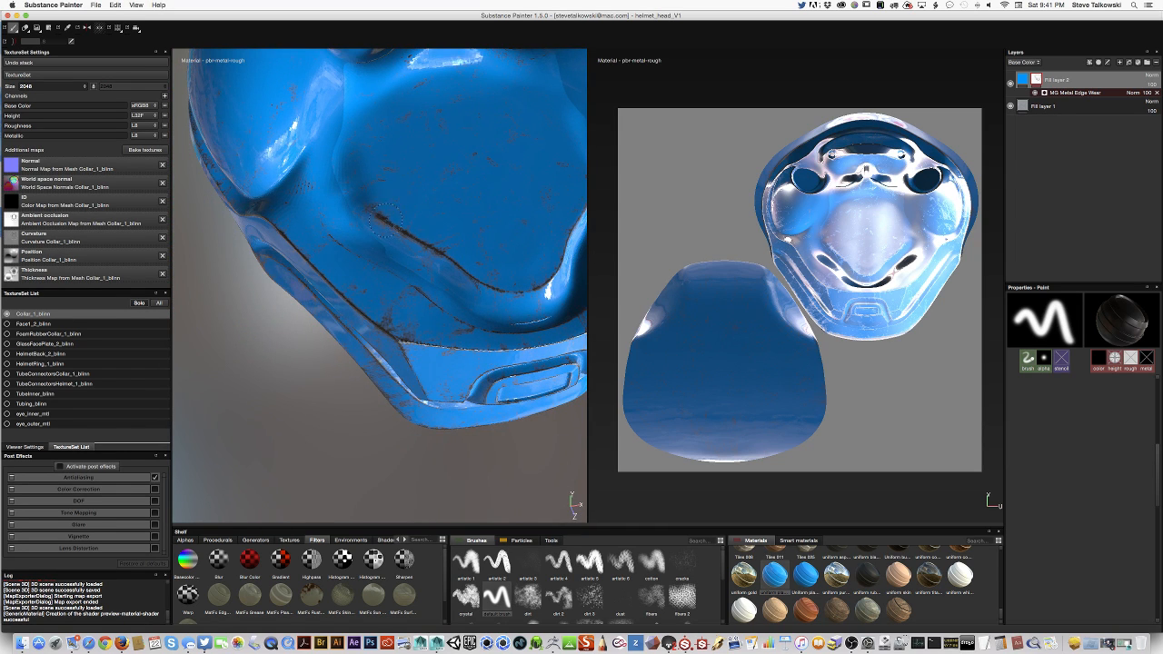
{"action": "left_click_drag", "start_coordinate": [407, 225], "coordinate": [400, 230], "text": "alt"}
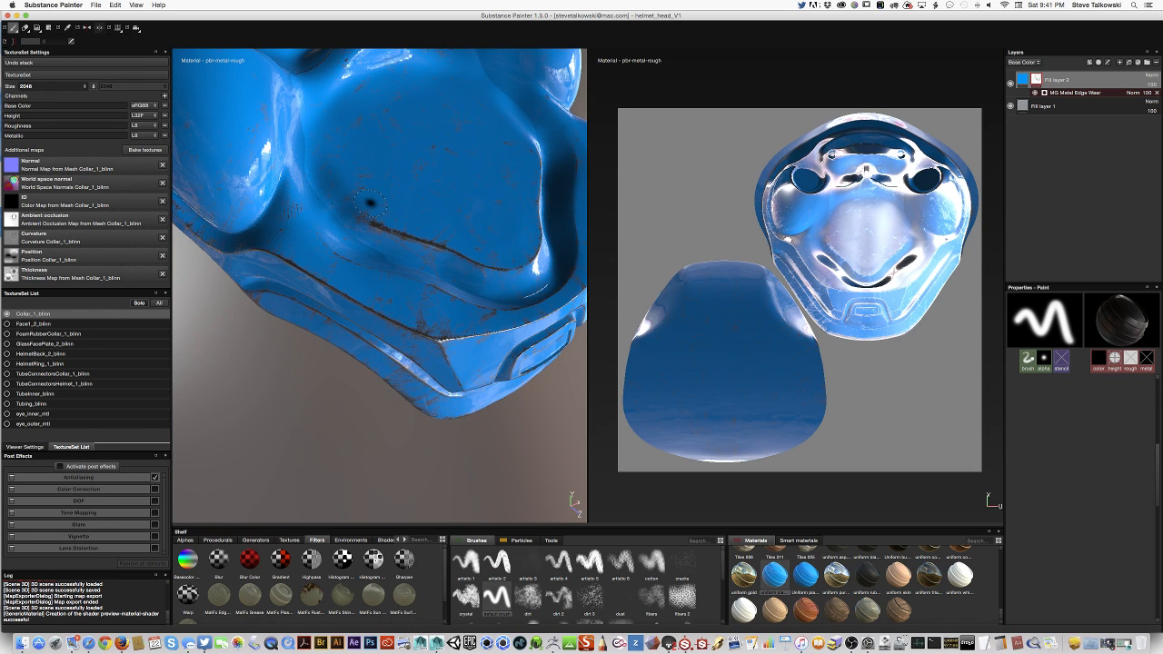
{"action": "left_click_drag", "start_coordinate": [405, 316], "coordinate": [363, 434], "text": "alt"}
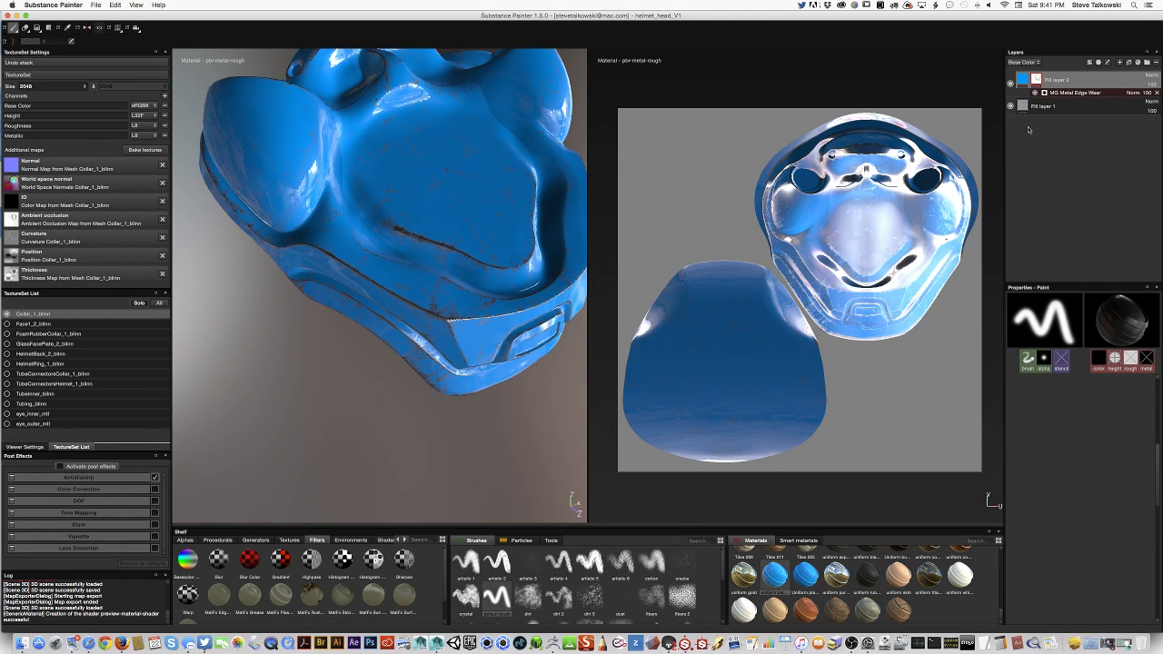
{"action": "left_click", "coordinate": [1023, 81]}
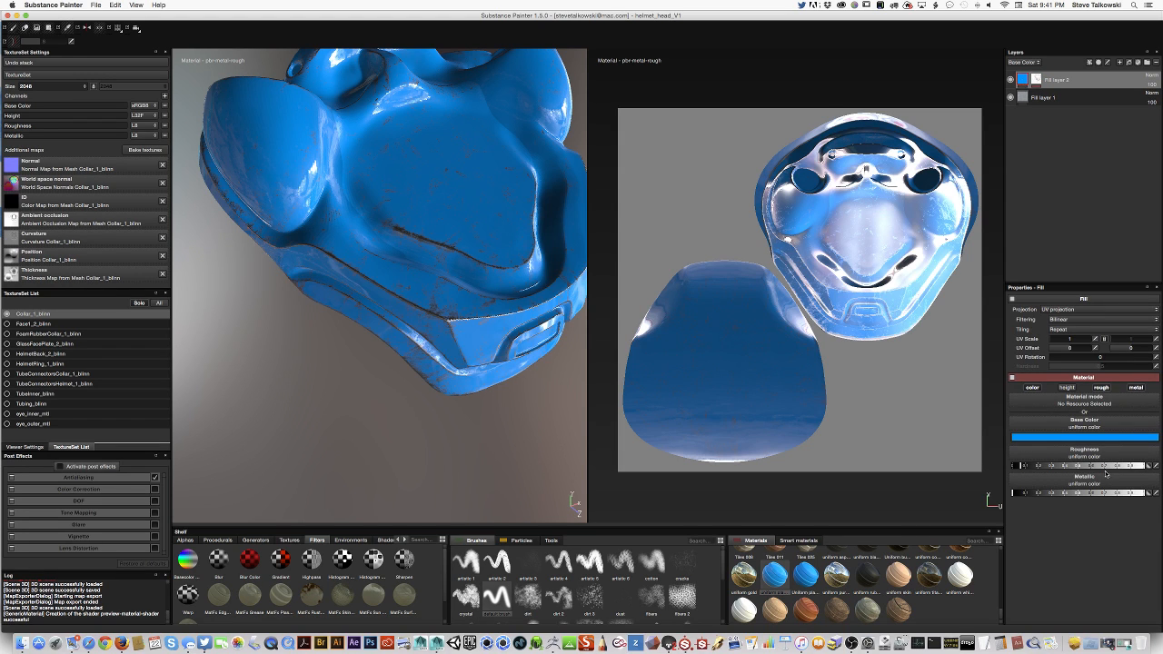
{"action": "mouse_move", "coordinate": [1024, 467]}
{"action": "left_mouse_down"}
{"action": "mouse_move", "coordinate": [1067, 467]}
{"action": "mouse_move", "coordinate": [1020, 471]}
{"action": "mouse_move", "coordinate": [1031, 466]}
{"action": "left_mouse_up"}
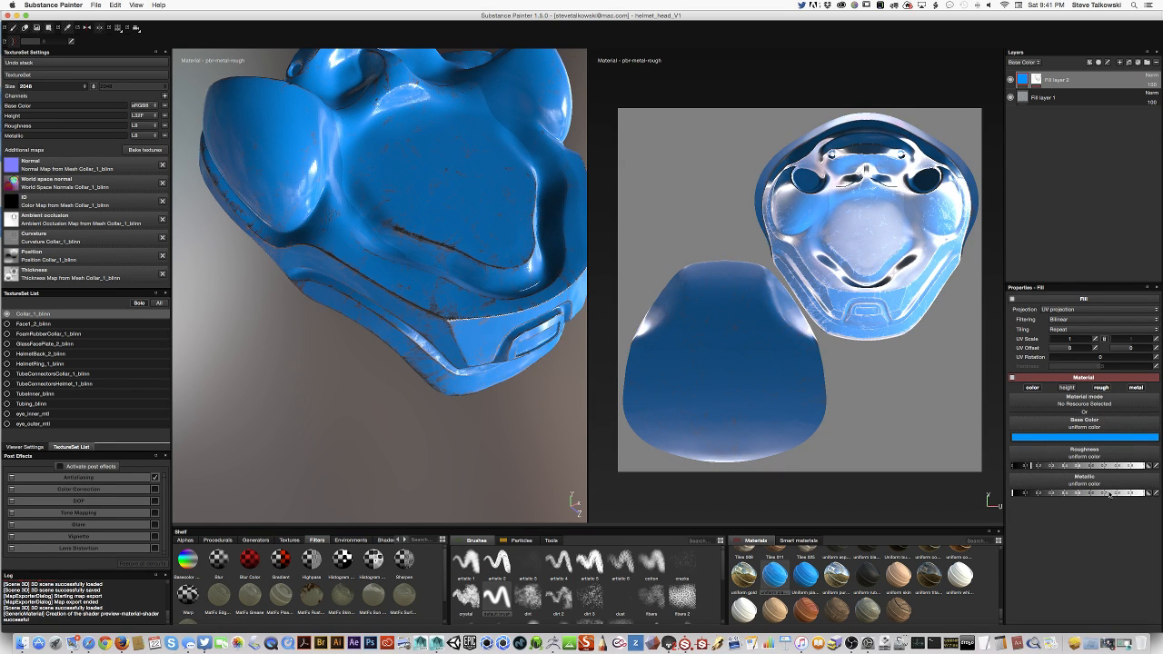
Try a higher metallic value on the collar's blue fill layer and return it to non-metallic.
{"action": "left_click_drag", "start_coordinate": [1021, 493], "coordinate": [1086, 495]}
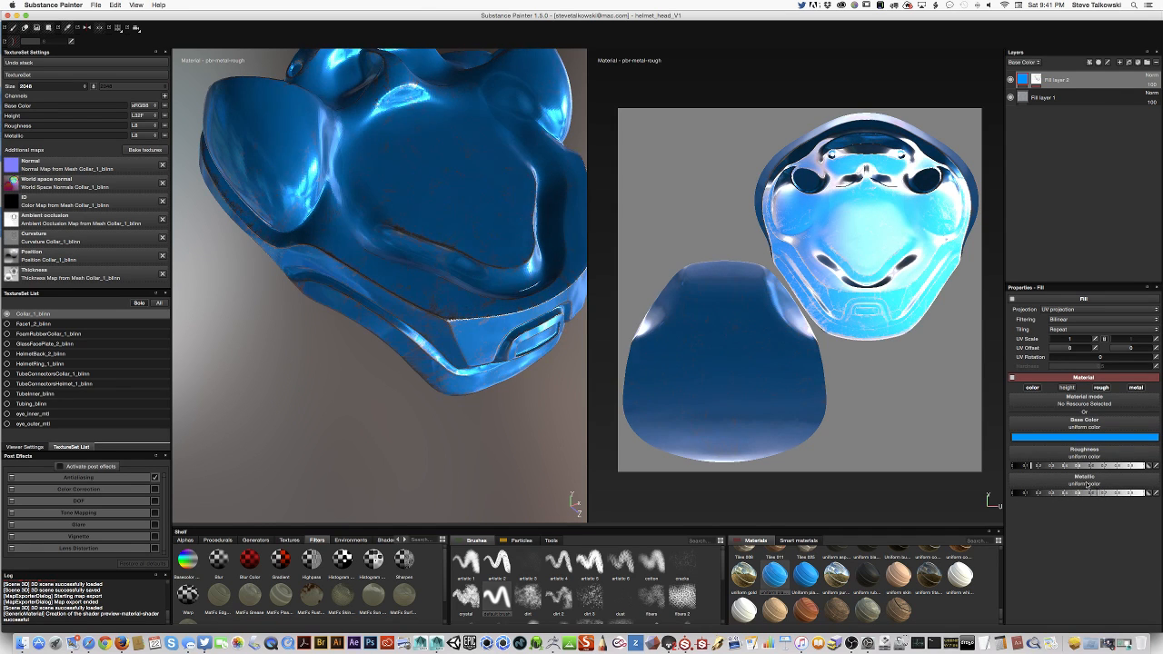
{"action": "left_click_drag", "start_coordinate": [508, 345], "coordinate": [425, 330], "text": "alt"}
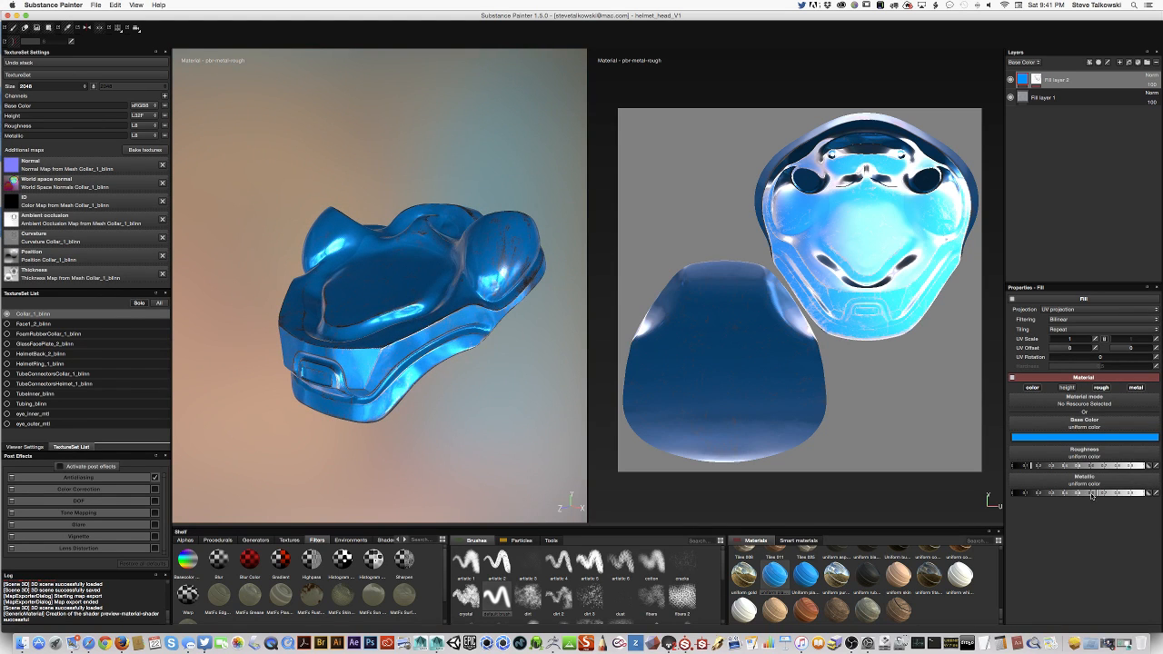
{"action": "left_click_drag", "start_coordinate": [1079, 494], "coordinate": [1030, 476]}
{"action": "left_click_drag", "start_coordinate": [375, 361], "coordinate": [493, 285], "text": "alt"}
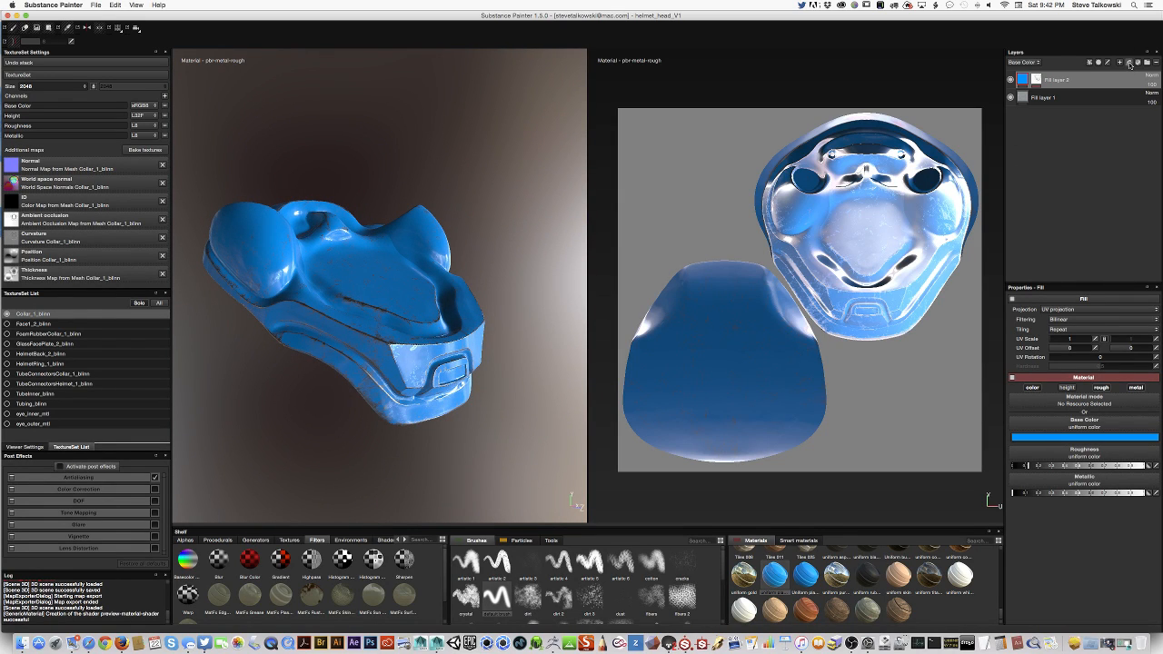
Add a fill layer above the blue paint with a dark uniform material and hide it behind a black mask.
{"action": "left_click", "coordinate": [1130, 61]}
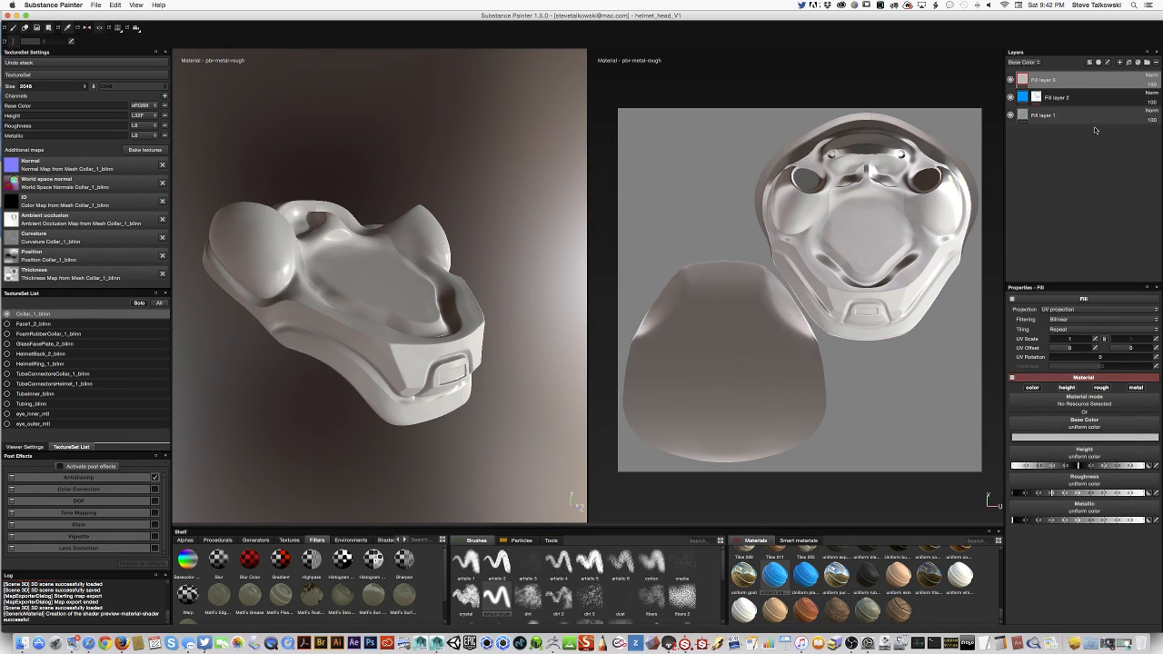
{"action": "scroll", "coordinate": [1000, 612], "scroll_direction": "up", "scroll_amount": 1}
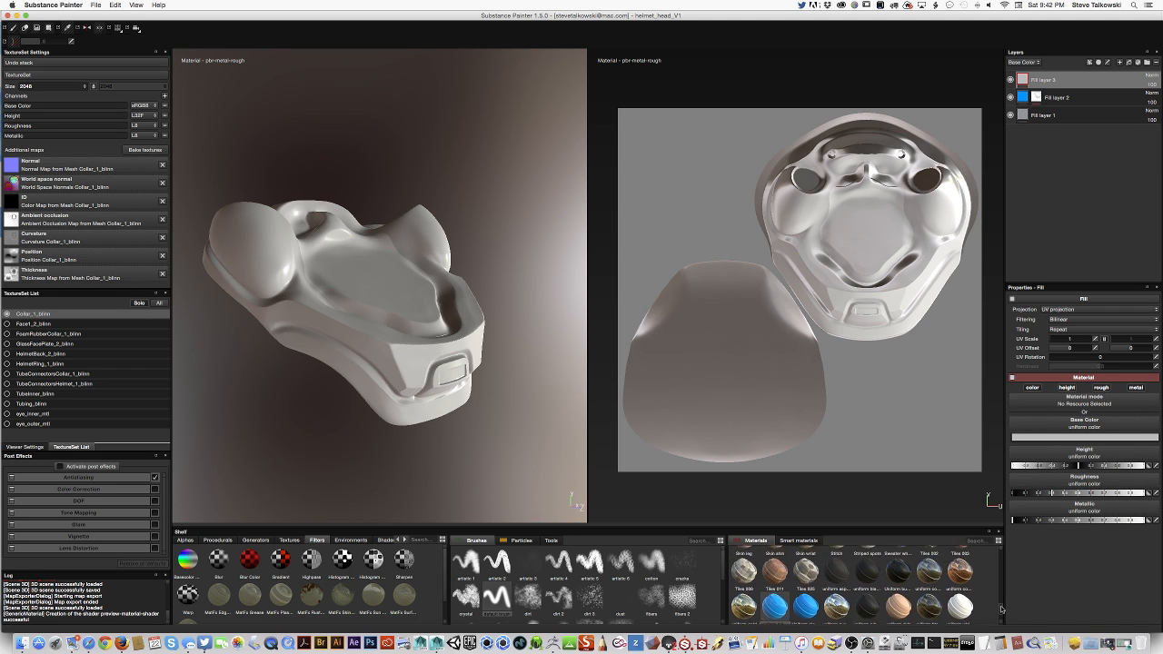
{"action": "left_click", "coordinate": [870, 584]}
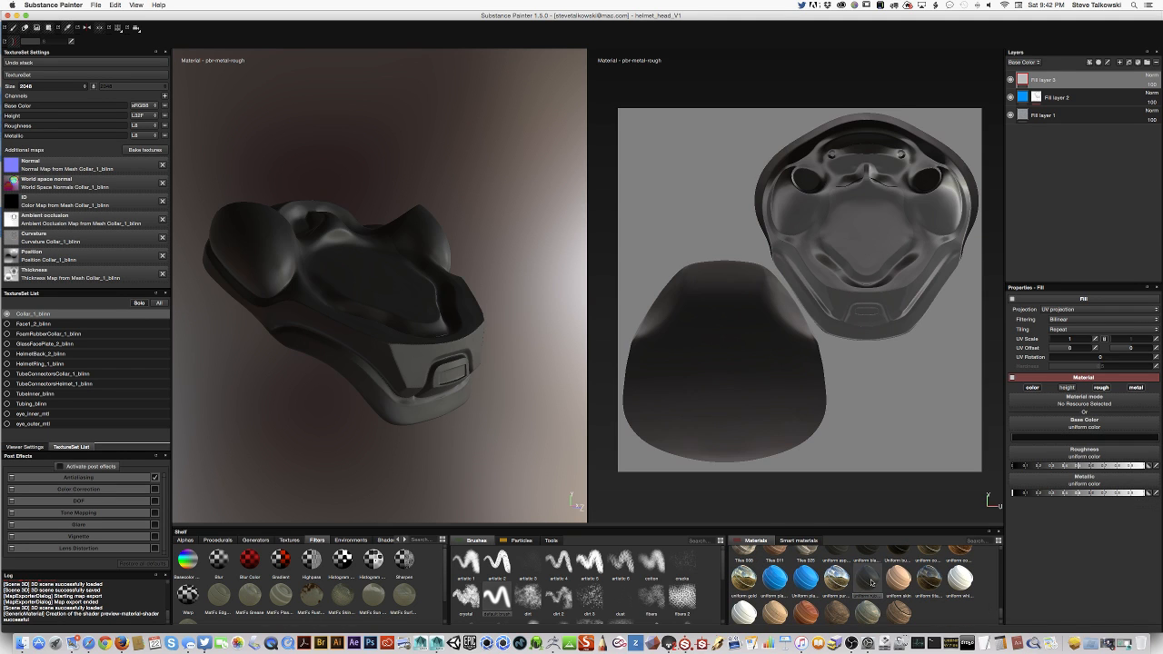
{"action": "mouse_move", "coordinate": [387, 410]}
{"action": "left_mouse_down", "text": "alt"}
{"action": "mouse_move", "coordinate": [358, 472]}
{"action": "mouse_move", "coordinate": [403, 420]}
{"action": "left_mouse_up", "text": "alt"}
{"action": "right_click", "coordinate": [1027, 79]}
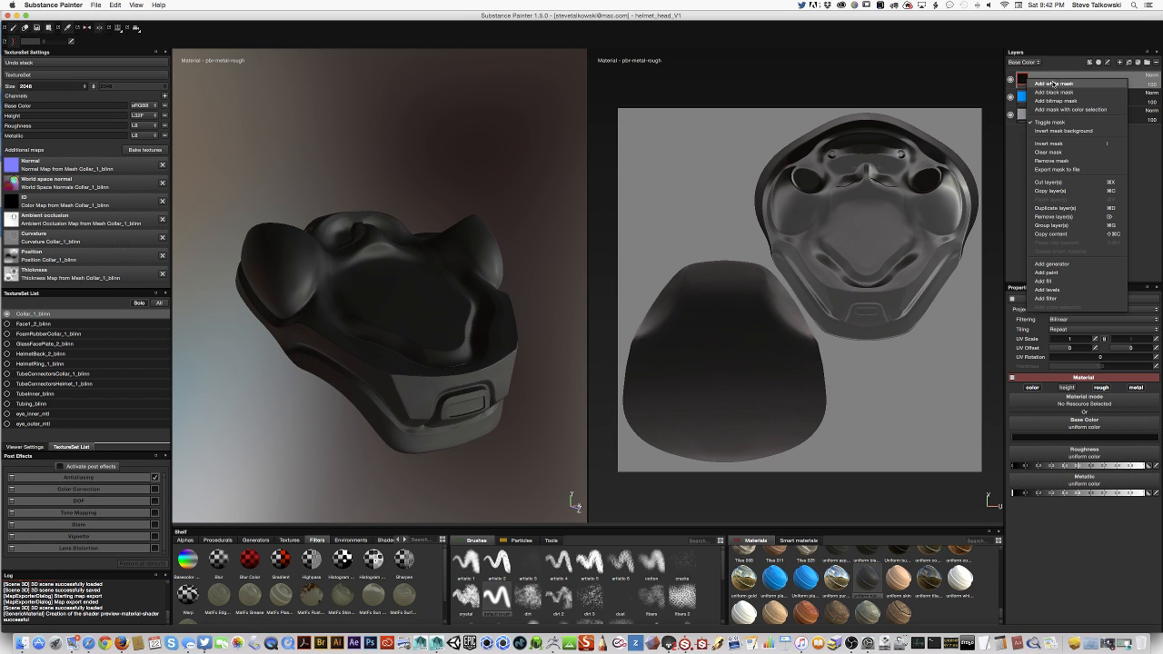
{"action": "left_click", "coordinate": [1063, 90]}
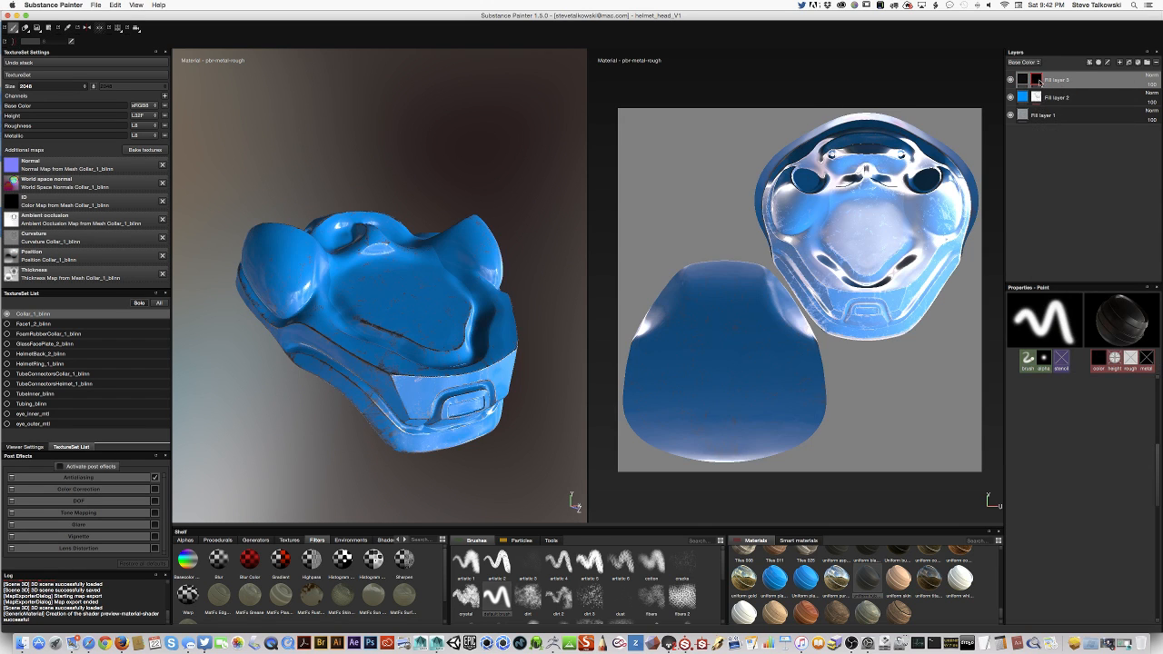
Add an MG Dirt generator to the dark fill layer's mask.
{"action": "right_click", "coordinate": [1042, 80]}
{"action": "left_click", "coordinate": [1063, 264]}
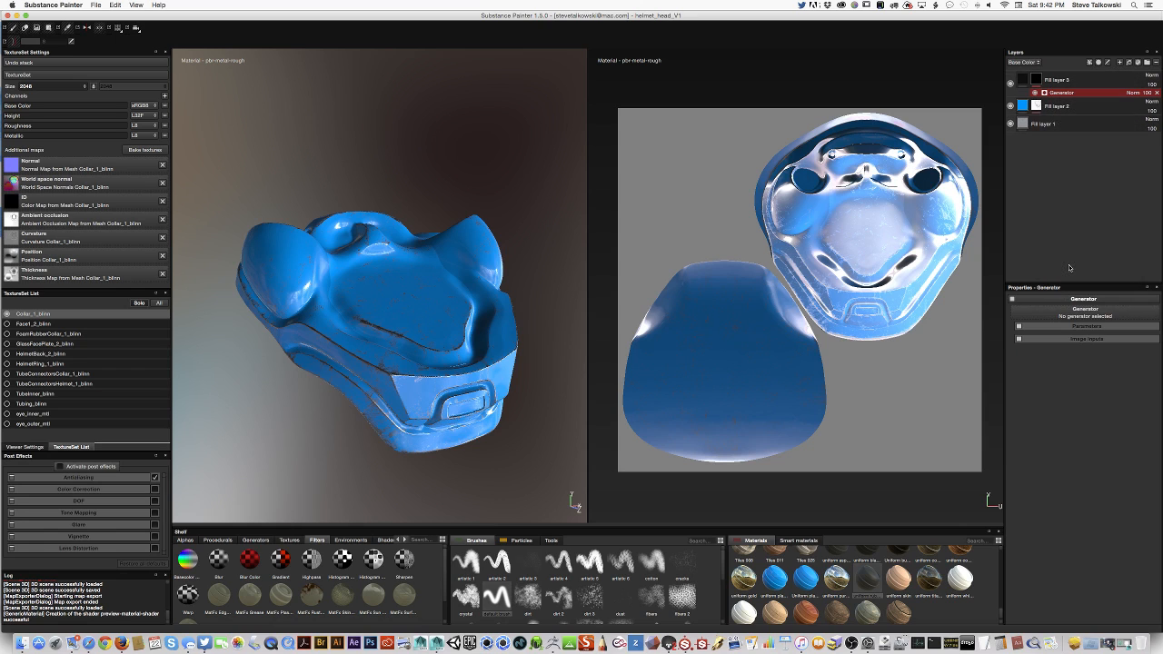
{"action": "left_click", "coordinate": [1069, 314]}
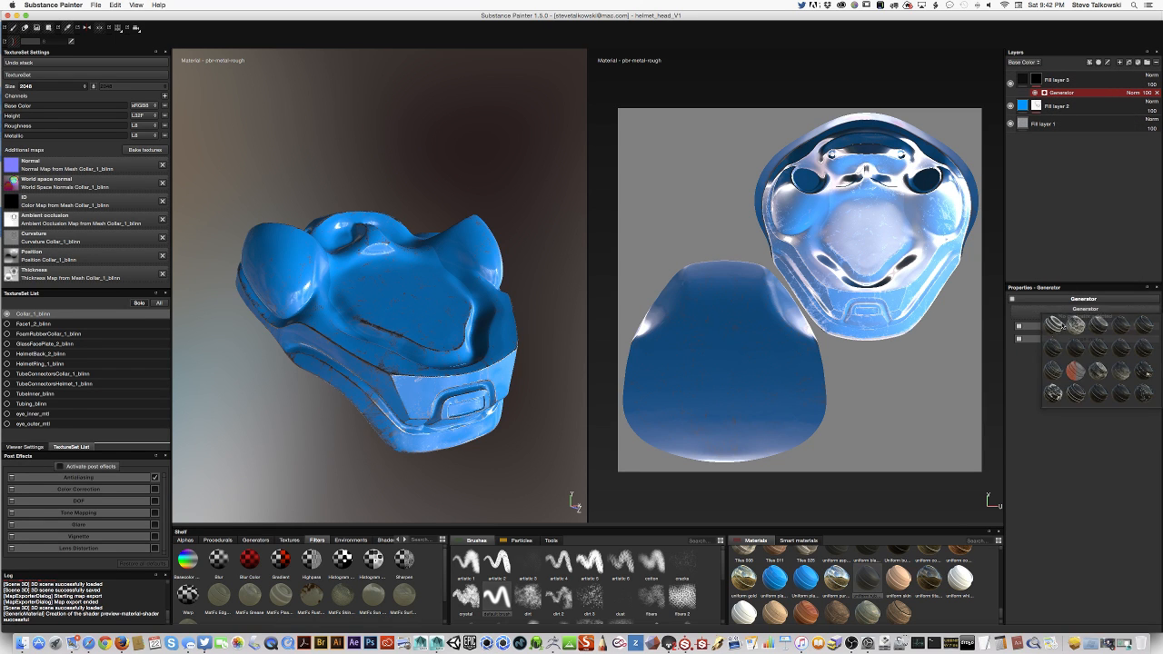
{"action": "left_click", "coordinate": [1076, 370]}
{"action": "left_click_drag", "start_coordinate": [486, 397], "coordinate": [472, 423], "text": "alt"}
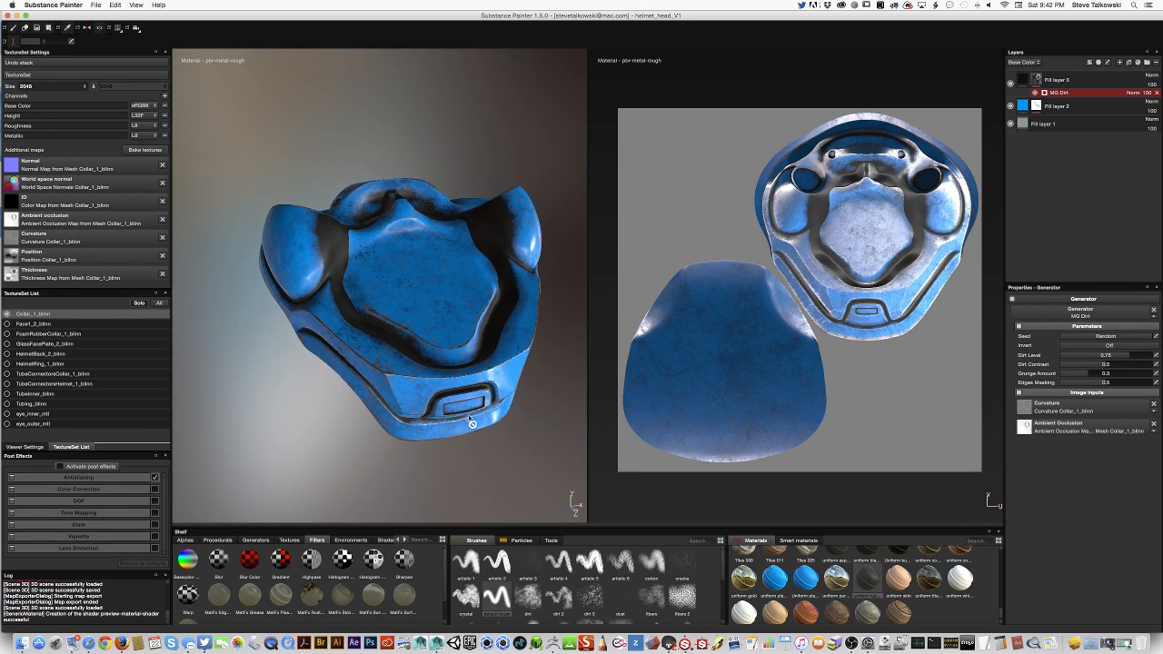
Try inverting the MG Dirt generator and compare the collar with the dirt layer hidden and shown.
{"action": "left_click", "coordinate": [1080, 346]}
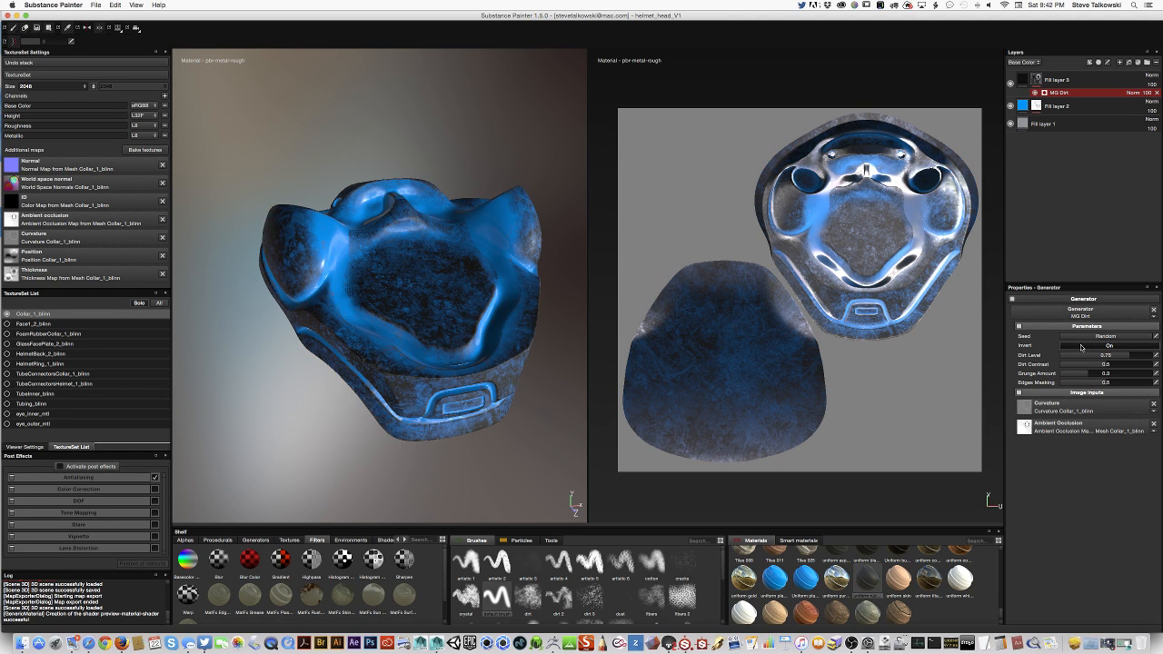
{"action": "left_click_drag", "start_coordinate": [379, 410], "coordinate": [337, 312], "text": "alt"}
{"action": "left_click", "coordinate": [328, 301]}
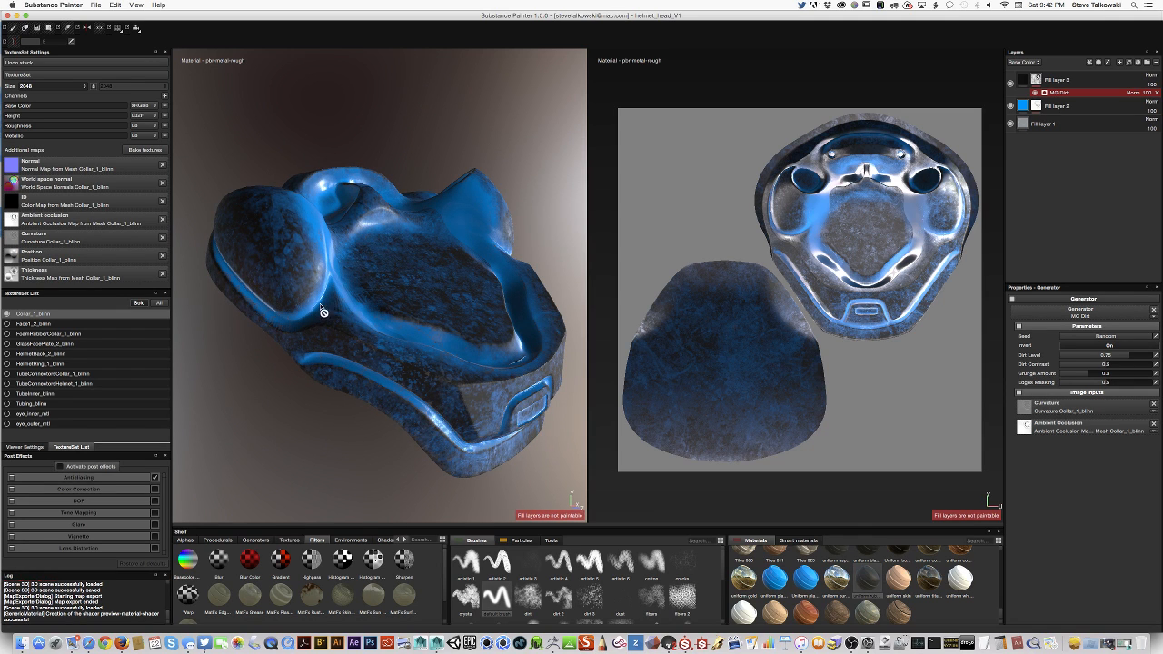
{"action": "left_click", "coordinate": [1090, 346]}
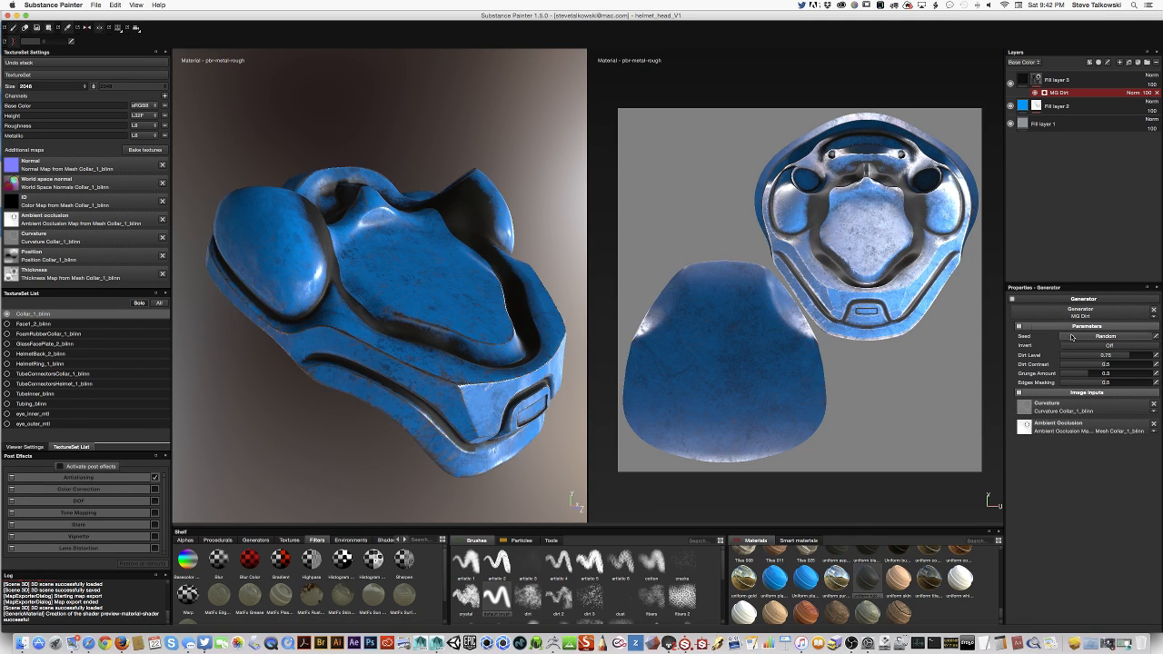
{"action": "left_click_drag", "start_coordinate": [439, 404], "coordinate": [422, 334], "text": "alt"}
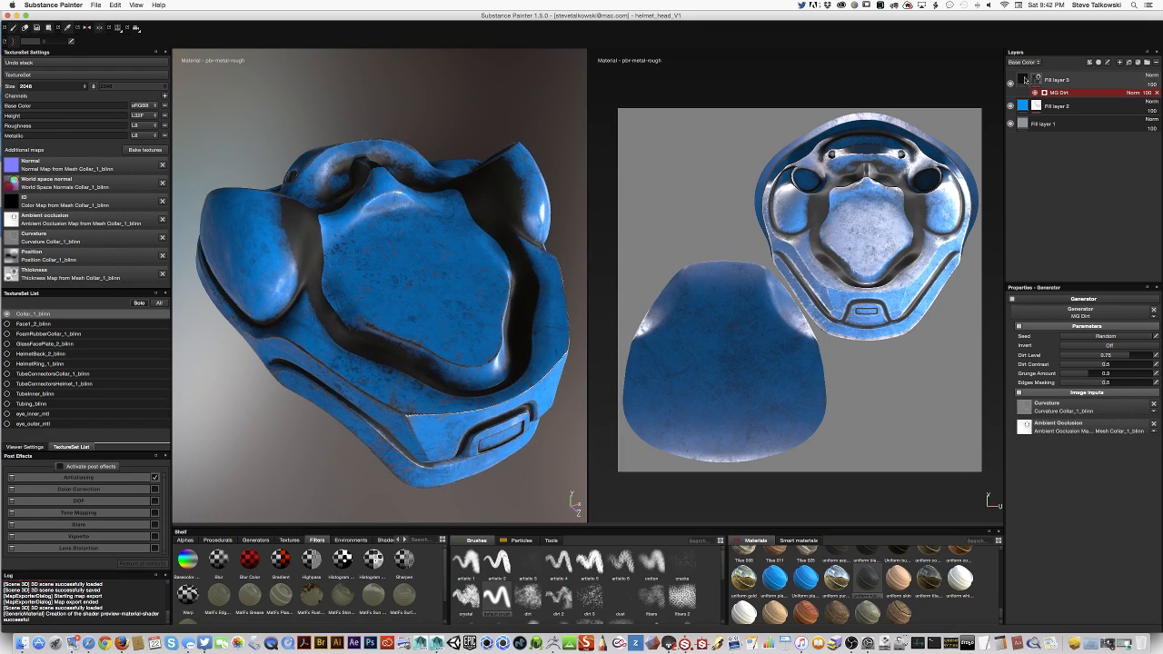
{"action": "left_click", "coordinate": [1011, 83]}
{"action": "left_click", "coordinate": [1011, 83]}
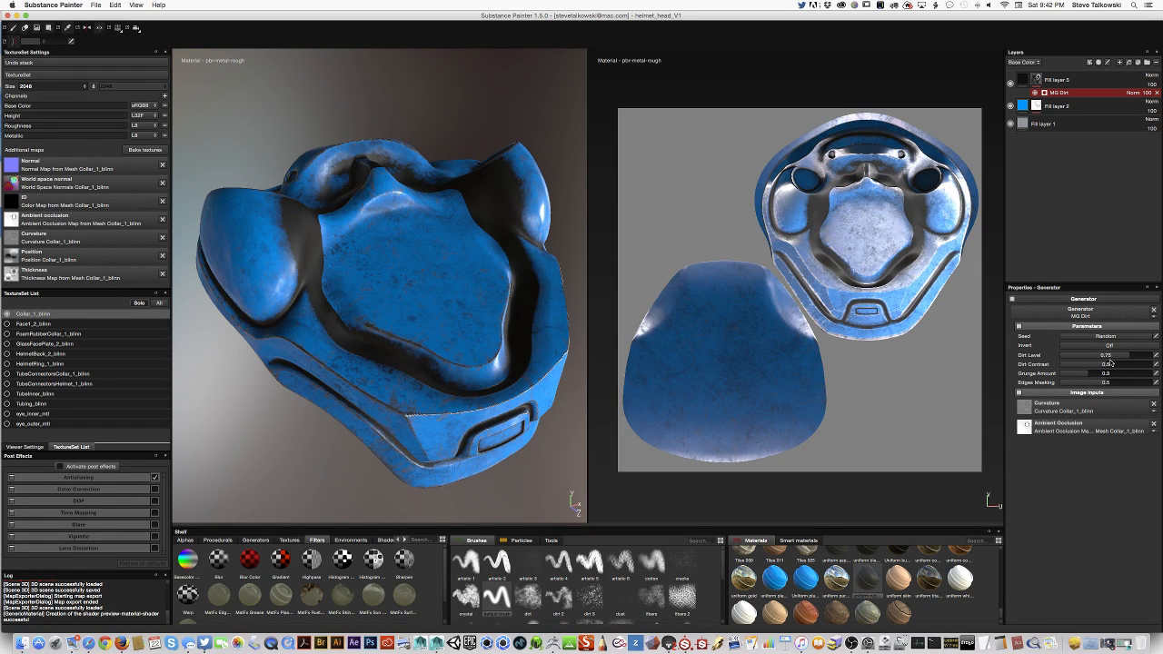
Raise the generator's Dirt Level, set Dirt Contrast to 0.53, slightly lower Grunge Amount and set Edges Masking to about 0.83.
{"action": "left_click_drag", "start_coordinate": [1116, 357], "coordinate": [1141, 355]}
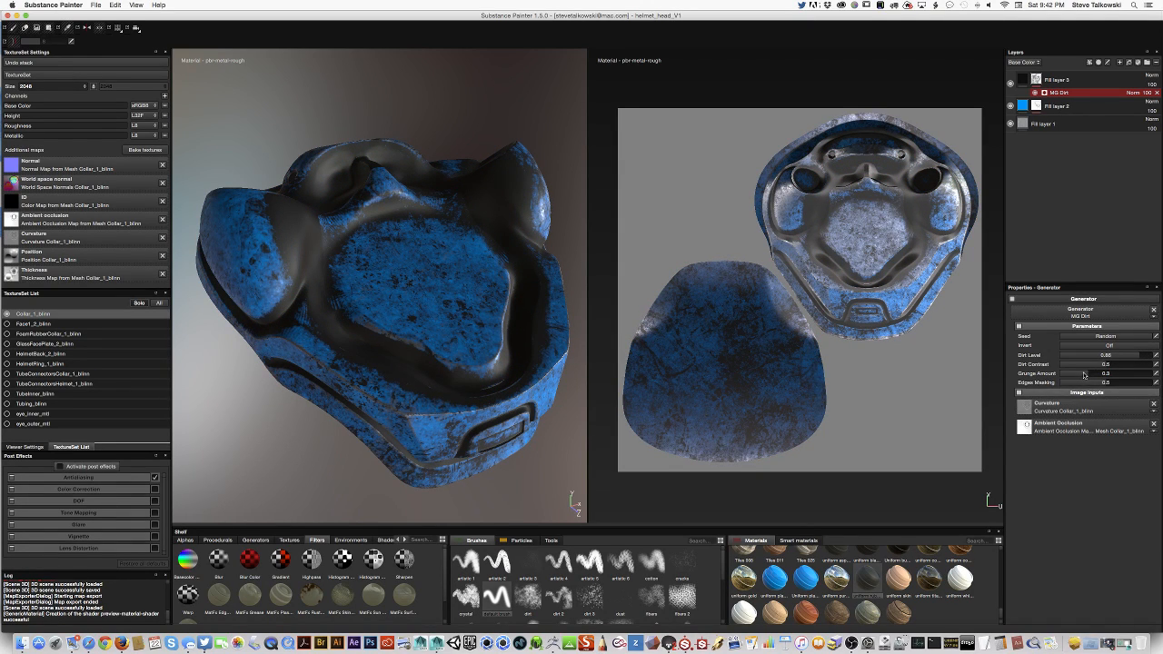
{"action": "left_click_drag", "start_coordinate": [1084, 374], "coordinate": [1108, 367]}
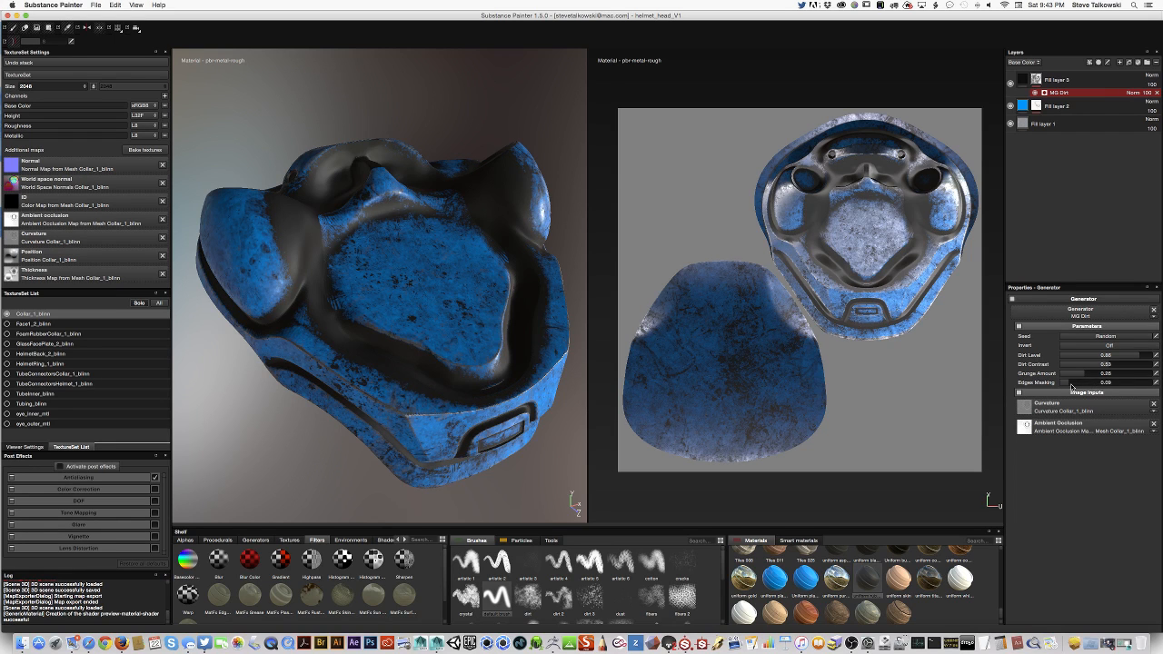
{"action": "left_click_drag", "start_coordinate": [1071, 386], "coordinate": [1154, 384]}
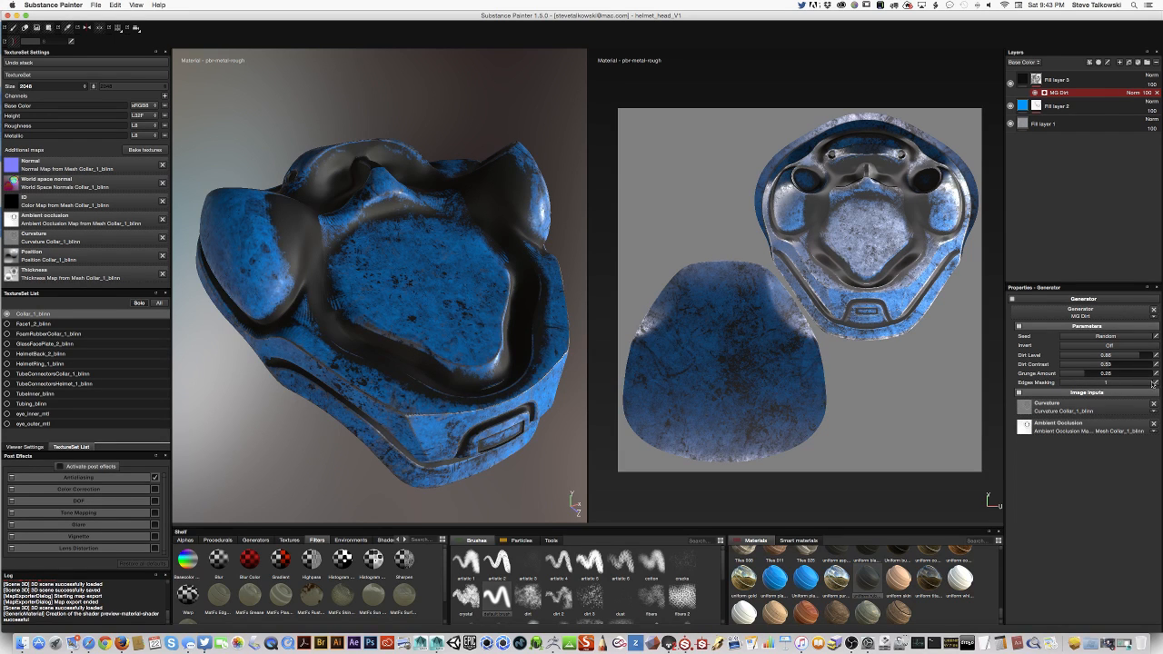
{"action": "left_click_drag", "start_coordinate": [477, 389], "coordinate": [442, 459], "text": "alt"}
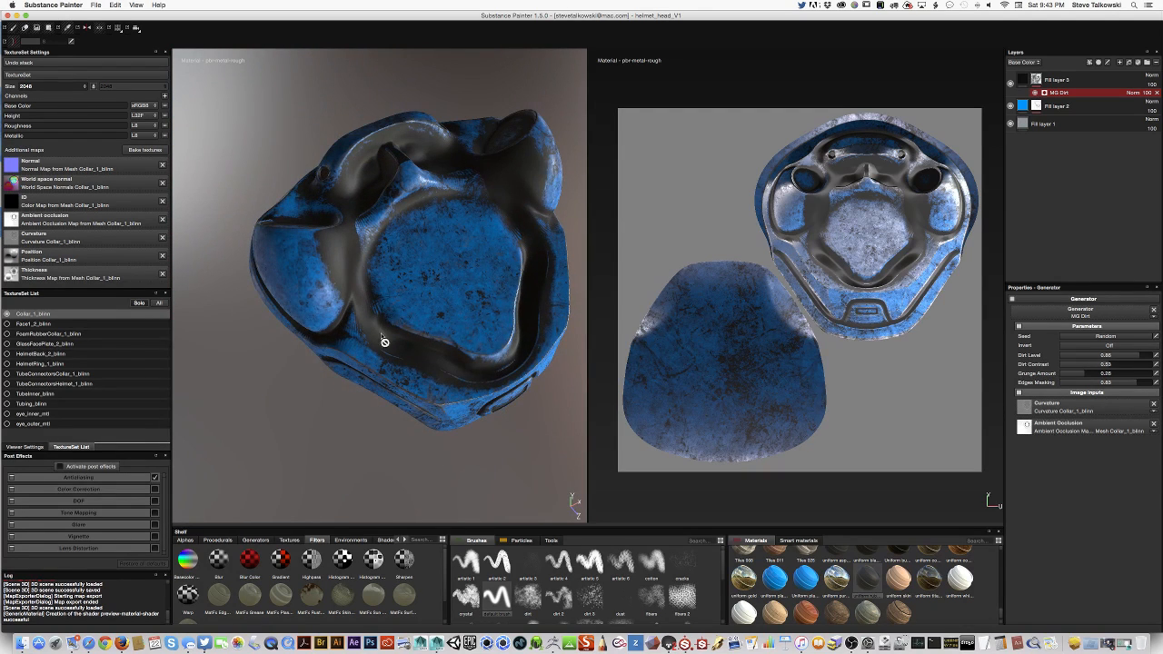
{"action": "left_click_drag", "start_coordinate": [398, 347], "coordinate": [387, 305], "text": "alt"}
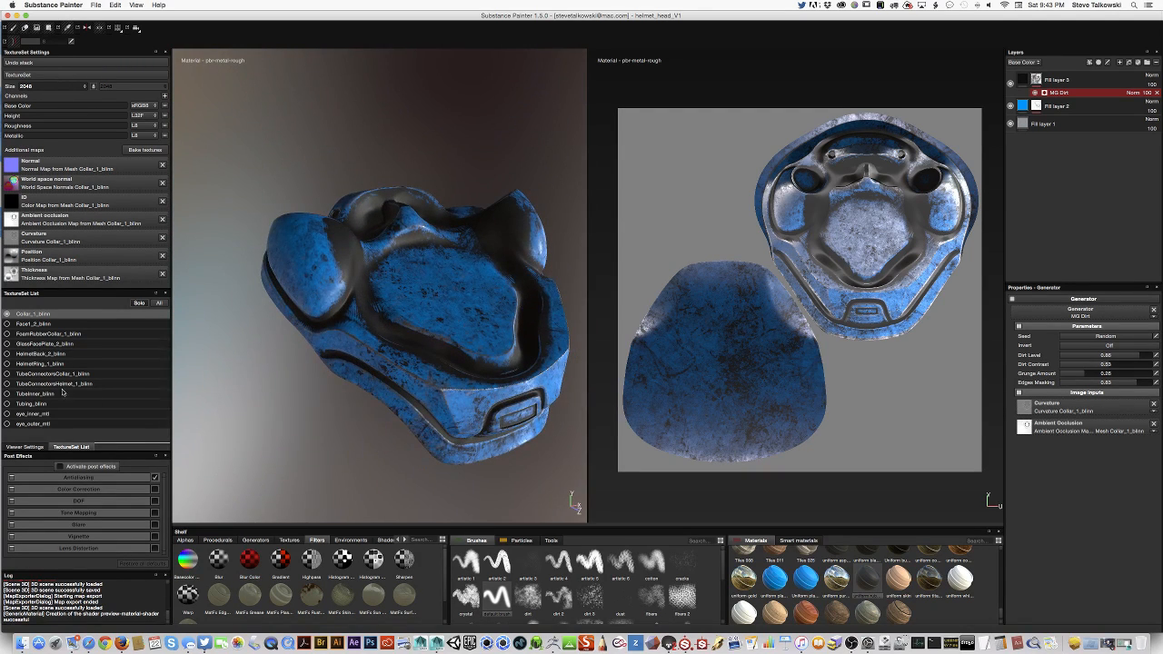
Show the helmet back, foam rubber collar and face texture sets together with the collar, leaving the glass face plate hidden.
{"action": "left_click", "coordinate": [7, 354]}
{"action": "left_click_drag", "start_coordinate": [396, 393], "coordinate": [430, 378], "text": "alt"}
{"action": "left_click_drag", "start_coordinate": [426, 364], "coordinate": [277, 387], "text": "alt"}
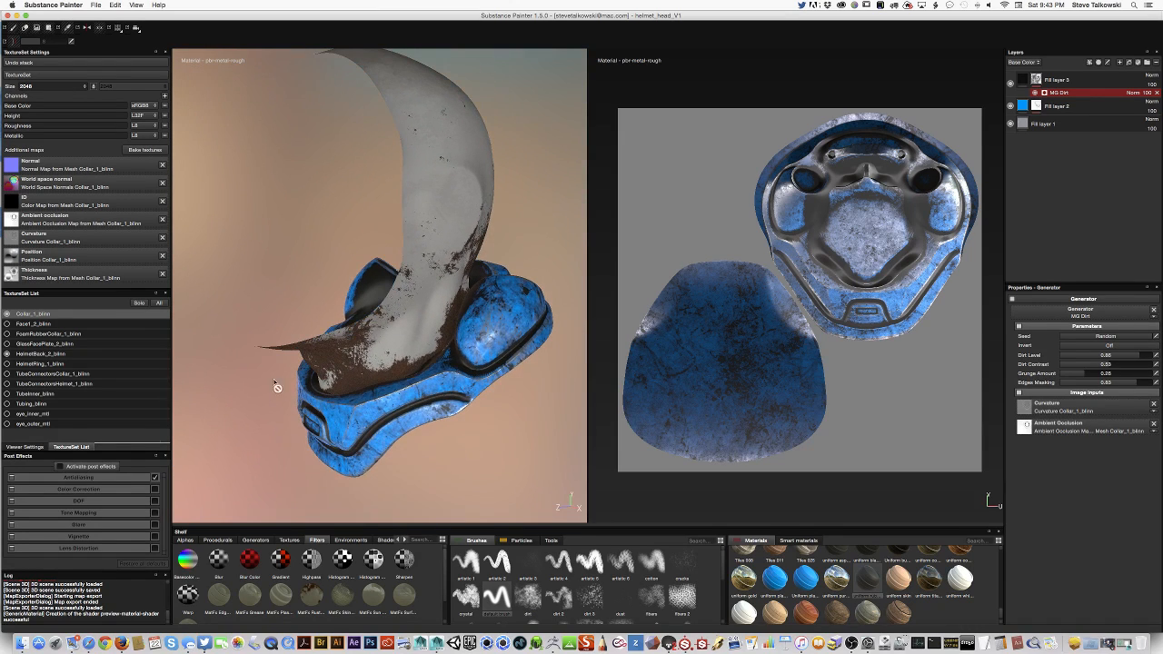
{"action": "left_click", "coordinate": [7, 344]}
{"action": "left_click", "coordinate": [7, 343]}
{"action": "left_click", "coordinate": [7, 335]}
{"action": "left_click", "coordinate": [7, 323]}
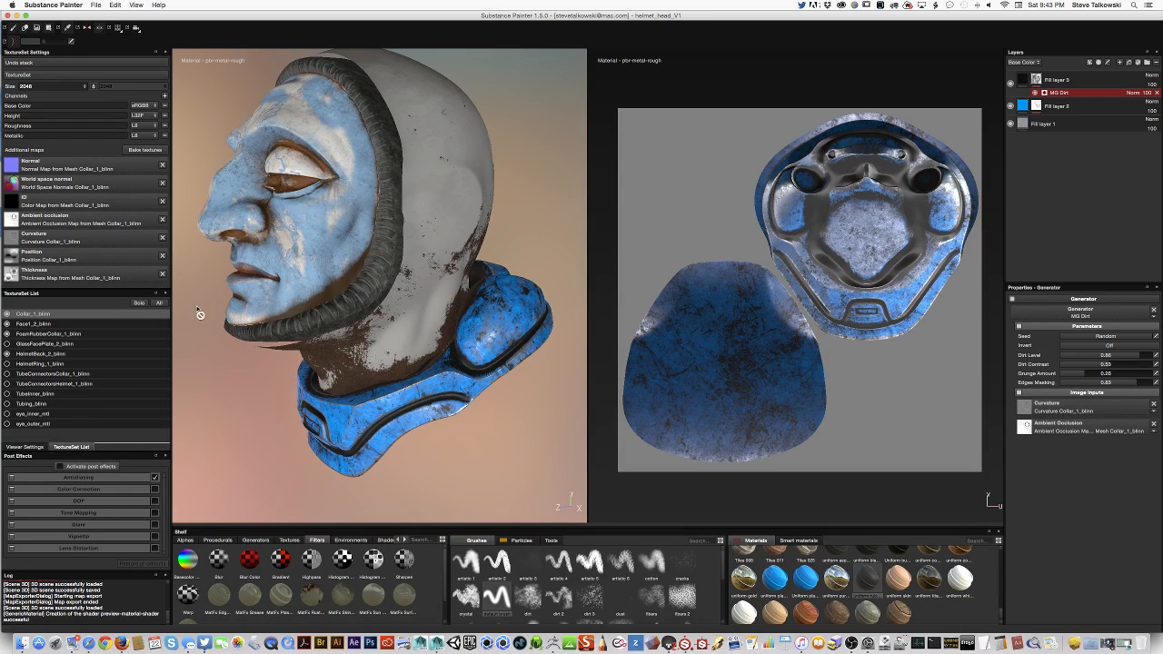
{"action": "left_click_drag", "start_coordinate": [196, 313], "coordinate": [294, 323], "text": "alt"}
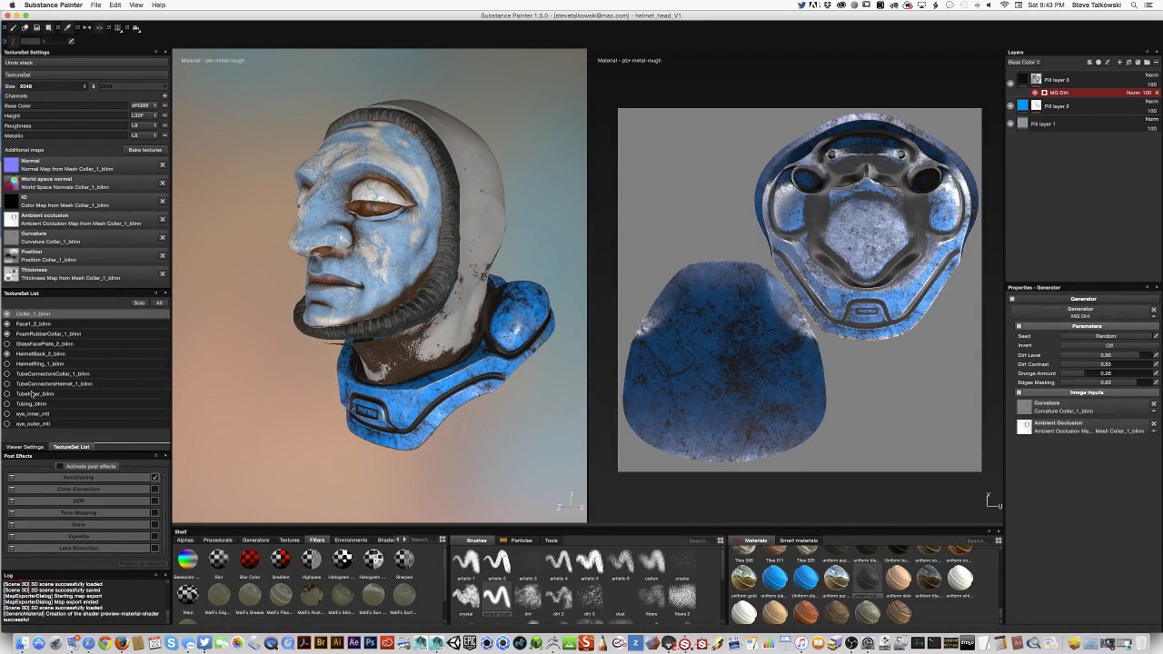
Show the helmet ring and both tube connector texture sets and view them from behind.
{"action": "left_click", "coordinate": [8, 363]}
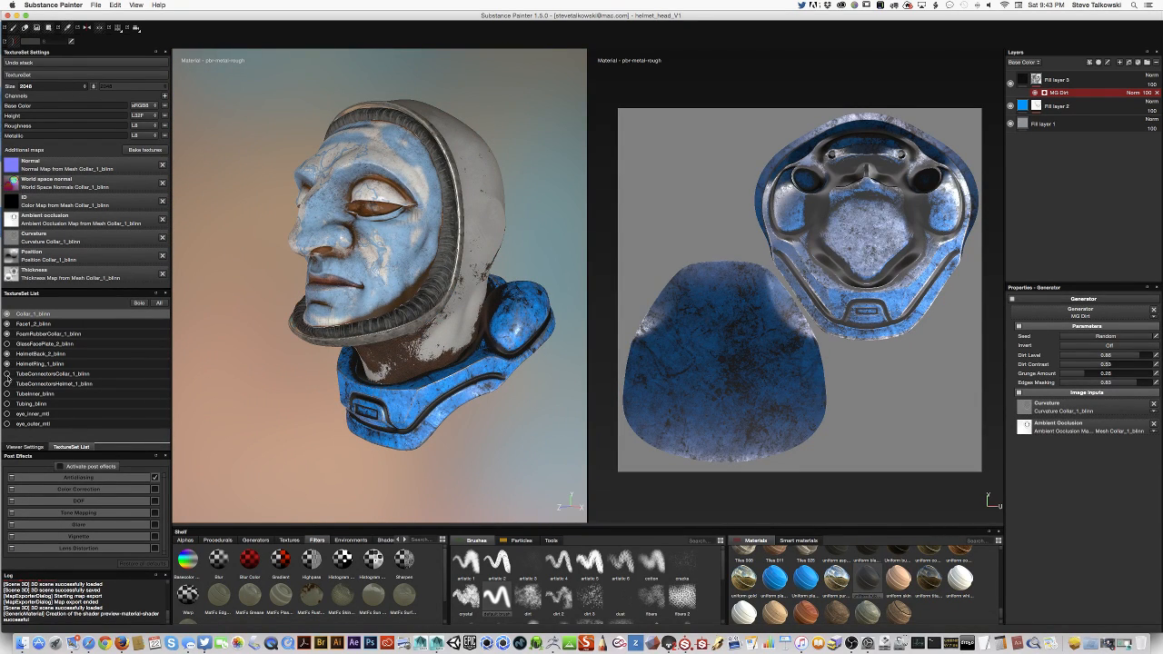
{"action": "left_click_drag", "start_coordinate": [470, 350], "coordinate": [349, 370], "text": "alt"}
{"action": "scroll", "coordinate": [396, 373], "scroll_direction": "up", "scroll_amount": 5}
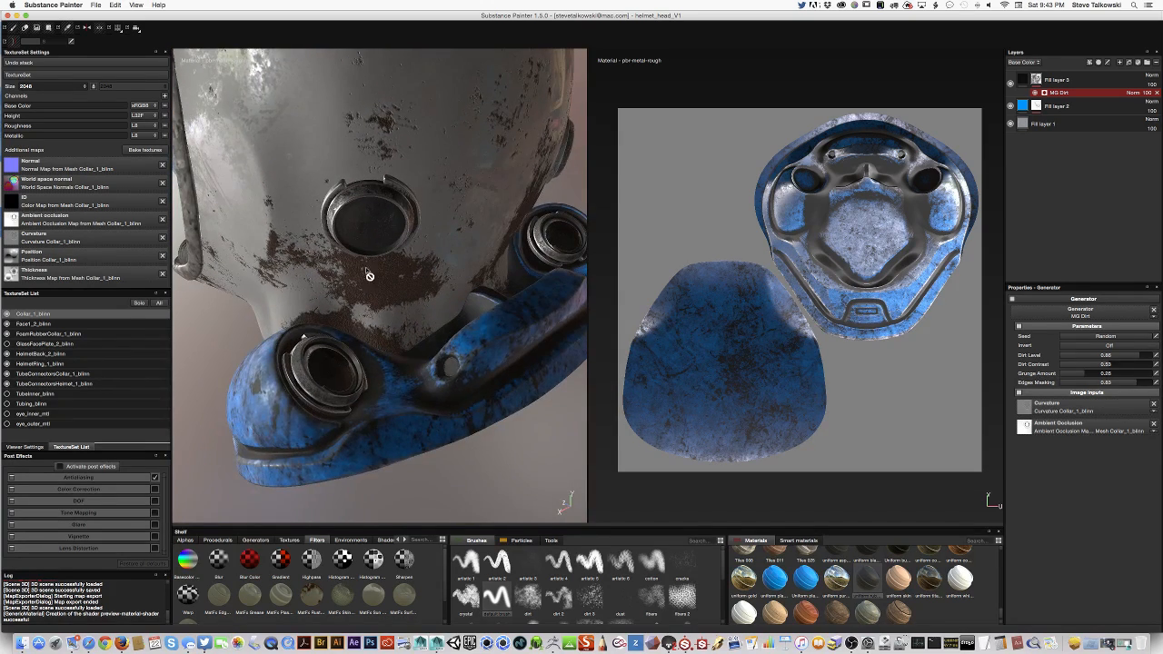
Select the TubeConnectorsHelmet_1_blinn texture set and compare the model with both tube connector sets hidden and shown.
{"action": "left_click", "coordinate": [56, 384]}
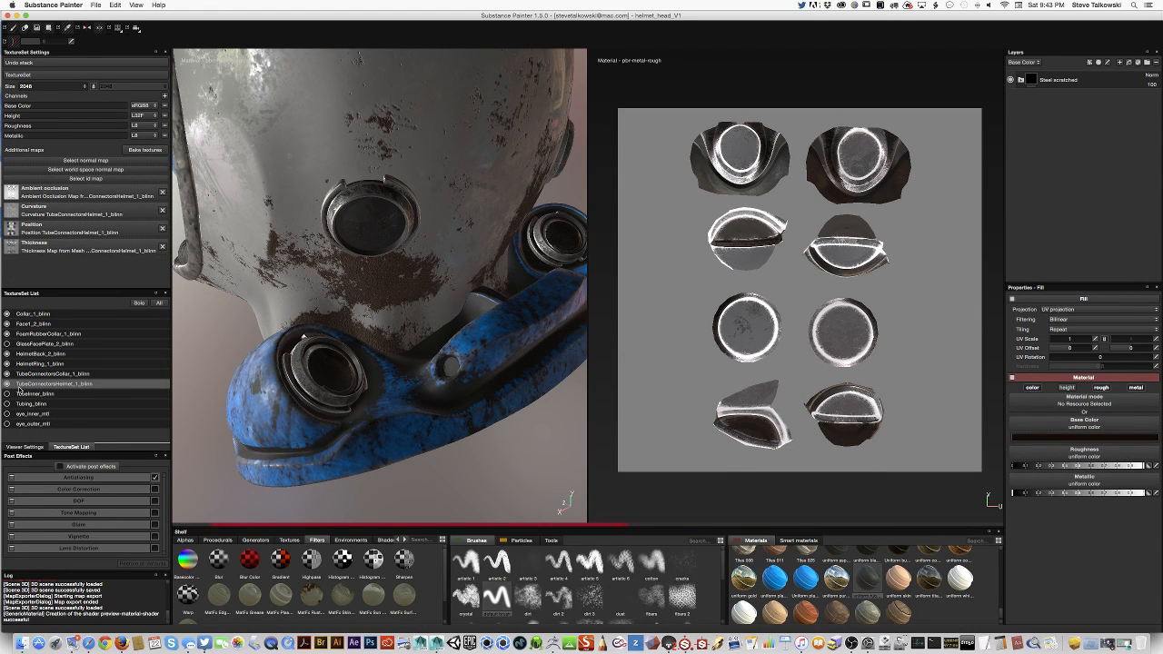
{"action": "left_click", "coordinate": [7, 373]}
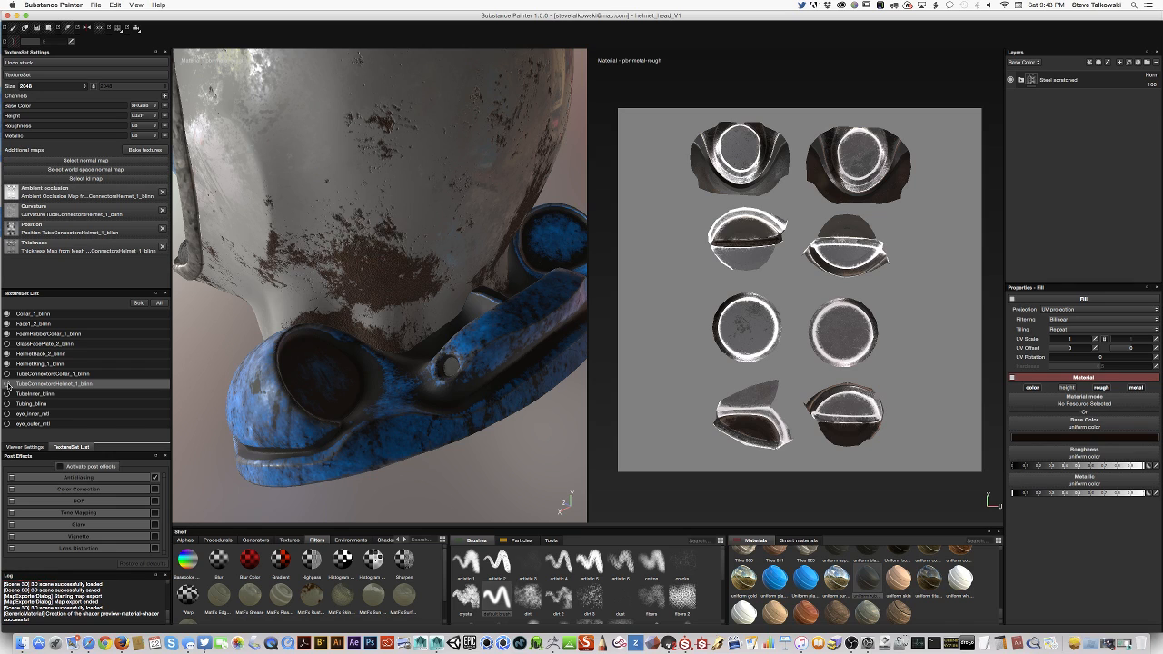
{"action": "left_click", "coordinate": [7, 374]}
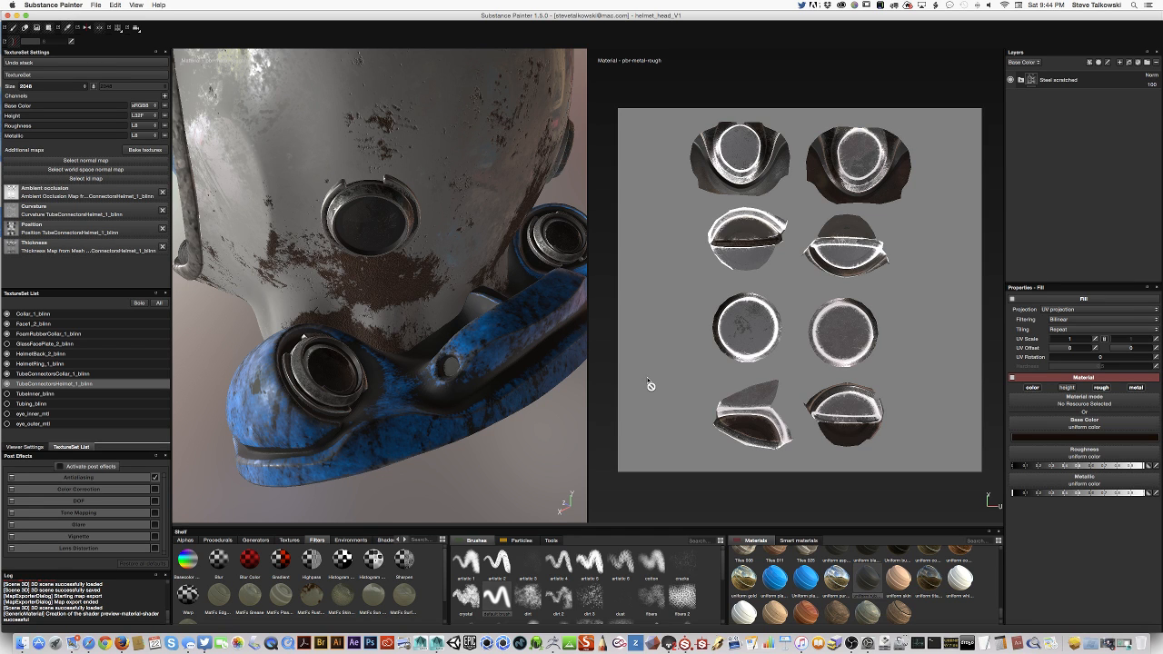
Examine the worn helmet shell, tube connectors and dirty blue collar from the side and back.
{"action": "left_click_drag", "start_coordinate": [437, 467], "coordinate": [477, 438], "text": "alt"}
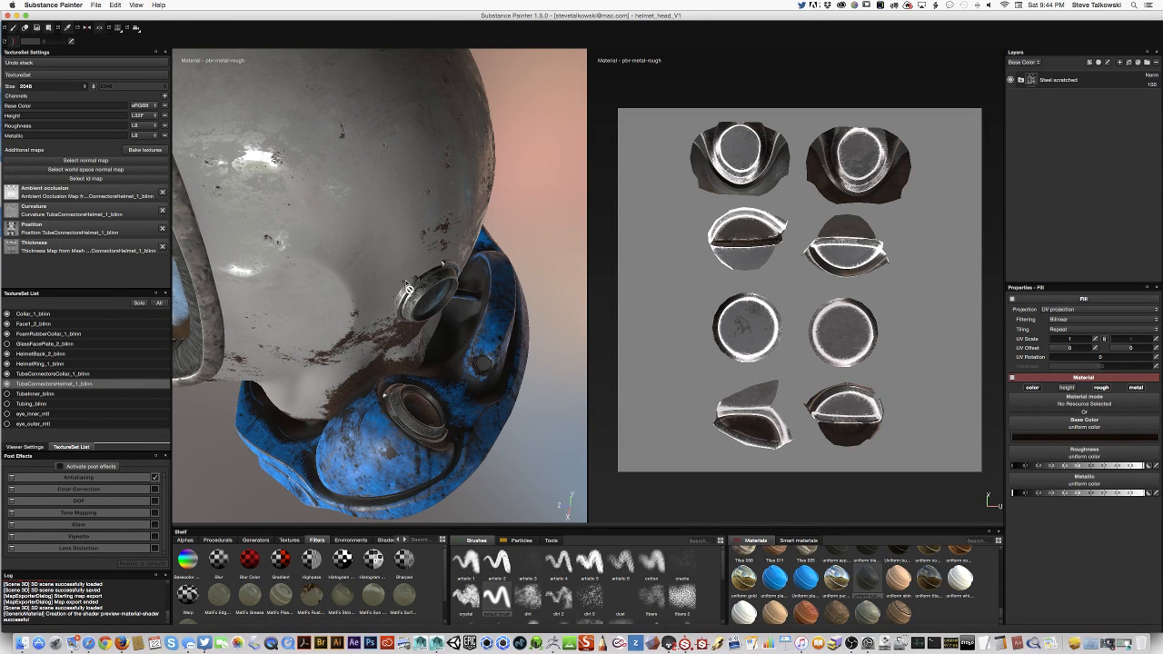
{"action": "left_click_drag", "start_coordinate": [459, 320], "coordinate": [445, 209], "text": "alt"}
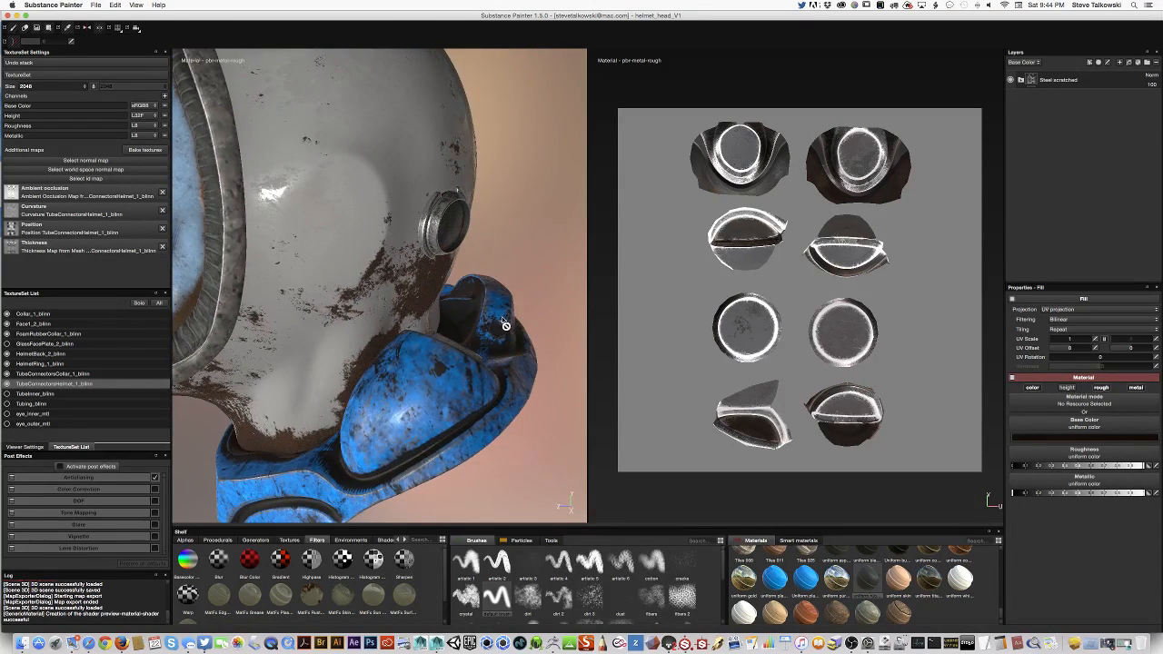
{"action": "mouse_move", "coordinate": [505, 324]}
{"action": "left_mouse_down", "text": "alt"}
{"action": "mouse_move", "coordinate": [462, 324]}
{"action": "mouse_move", "coordinate": [459, 356]}
{"action": "mouse_move", "coordinate": [411, 393]}
{"action": "mouse_move", "coordinate": [423, 445]}
{"action": "mouse_move", "coordinate": [507, 310]}
{"action": "left_mouse_up", "text": "alt"}
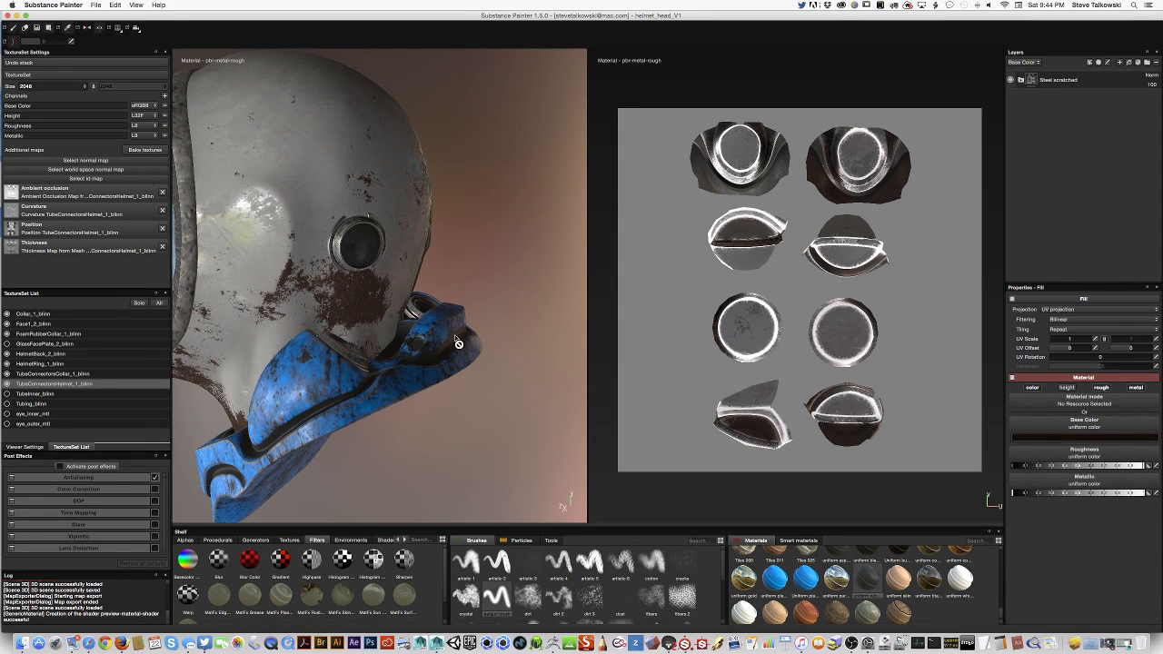
{"action": "left_click_drag", "start_coordinate": [459, 343], "coordinate": [399, 389], "text": "alt"}
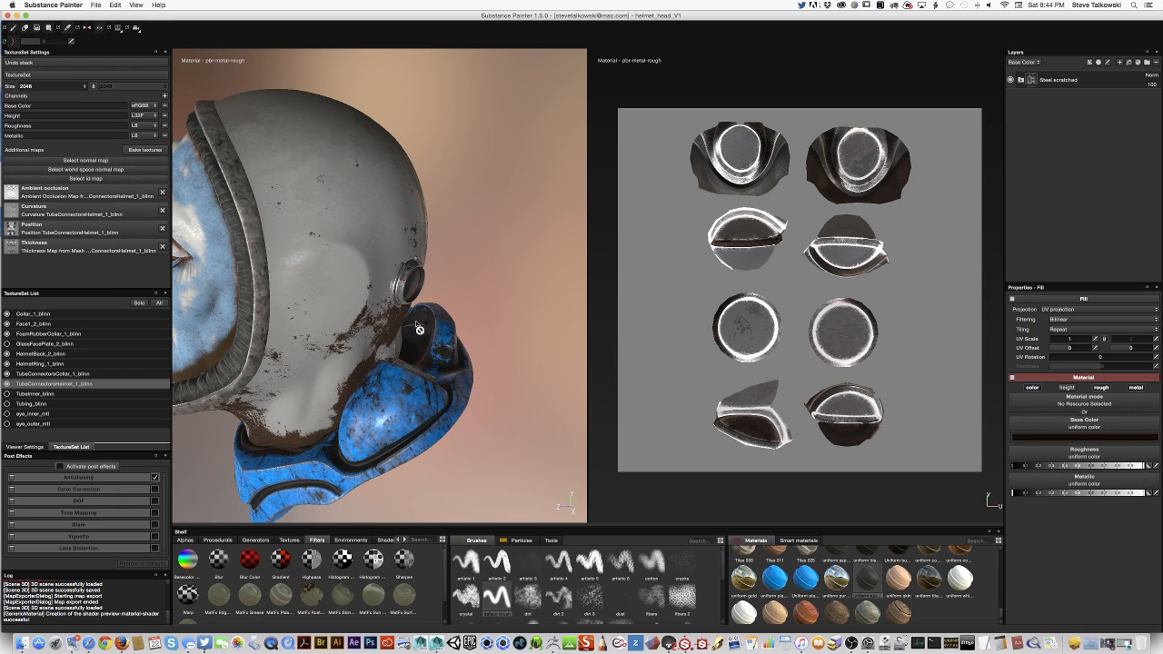
{"action": "left_click_drag", "start_coordinate": [415, 328], "coordinate": [503, 248], "text": "alt"}
{"action": "scroll", "coordinate": [413, 285], "scroll_direction": "up", "scroll_amount": 5}
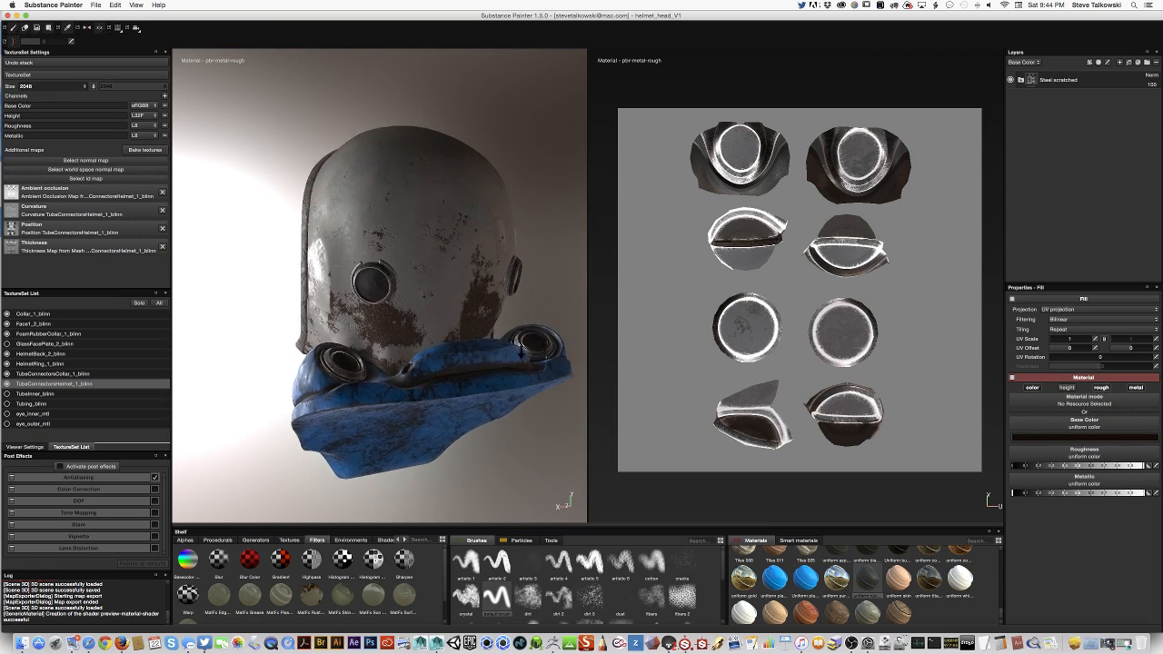
{"action": "scroll", "coordinate": [322, 392], "scroll_direction": "down", "scroll_amount": 4}
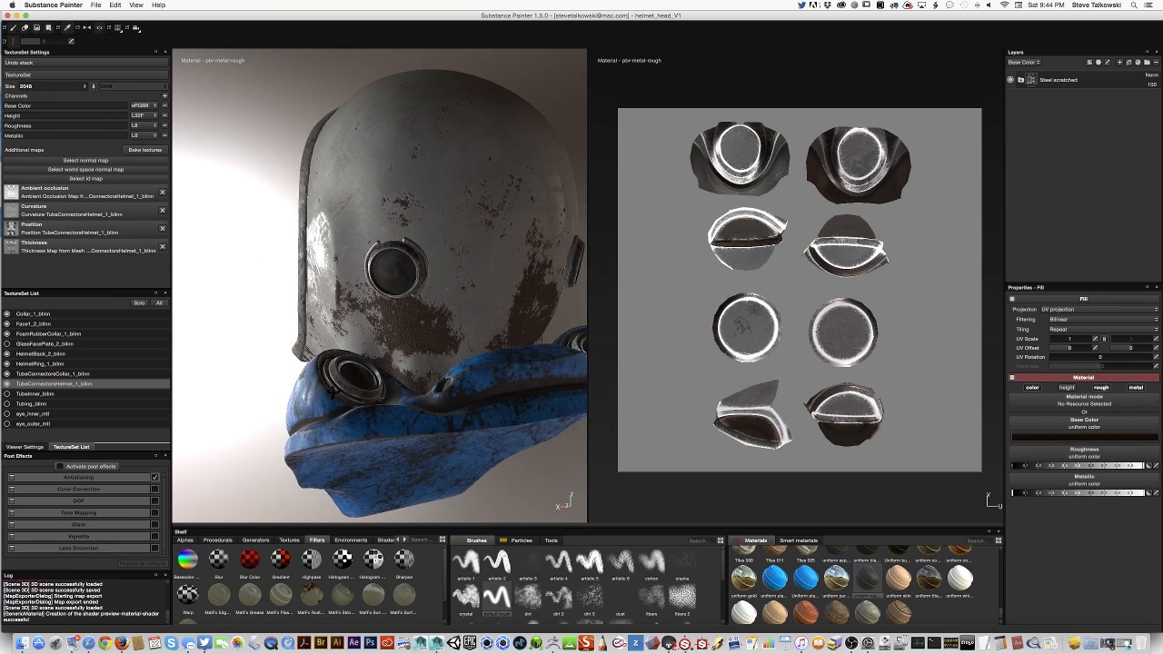
Isolate the TubeConnectorsHelmet_1_blinn texture set and examine its scratched steel surface up close from the side.
{"action": "left_click_drag", "start_coordinate": [322, 392], "coordinate": [429, 412], "text": "alt"}
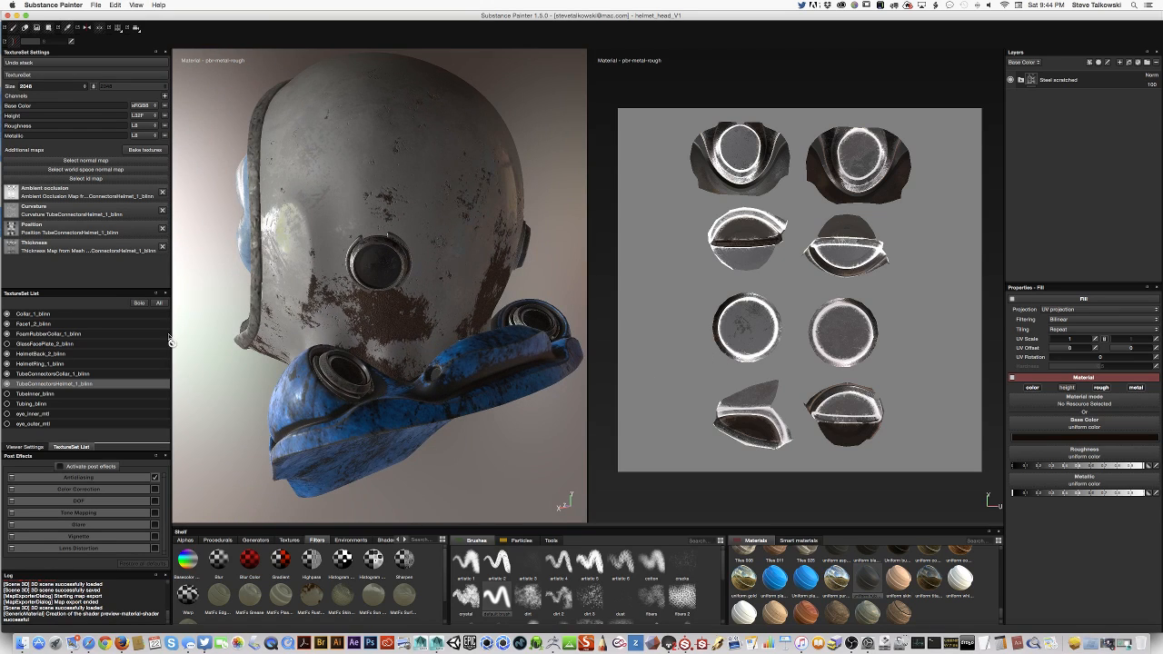
{"action": "left_click", "coordinate": [139, 303]}
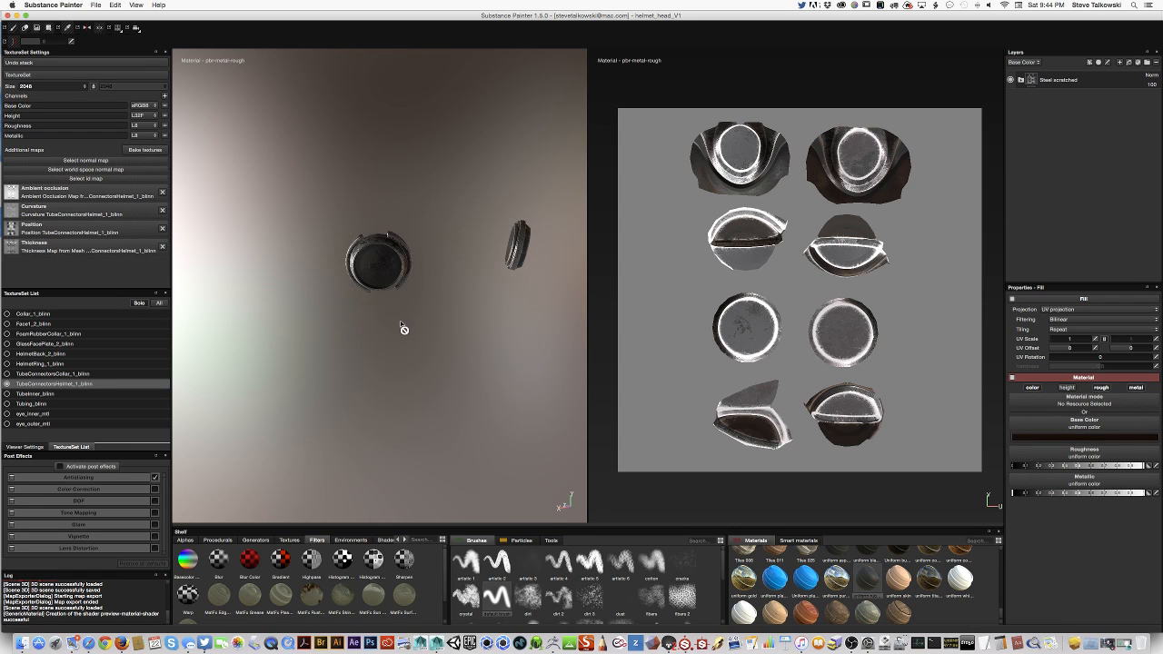
{"action": "left_click_drag", "start_coordinate": [405, 328], "coordinate": [382, 294], "text": "alt"}
{"action": "middle_click_drag", "start_coordinate": [371, 383], "coordinate": [367, 441], "text": "alt"}
{"action": "right_click_drag", "start_coordinate": [340, 363], "coordinate": [642, 317], "text": "alt"}
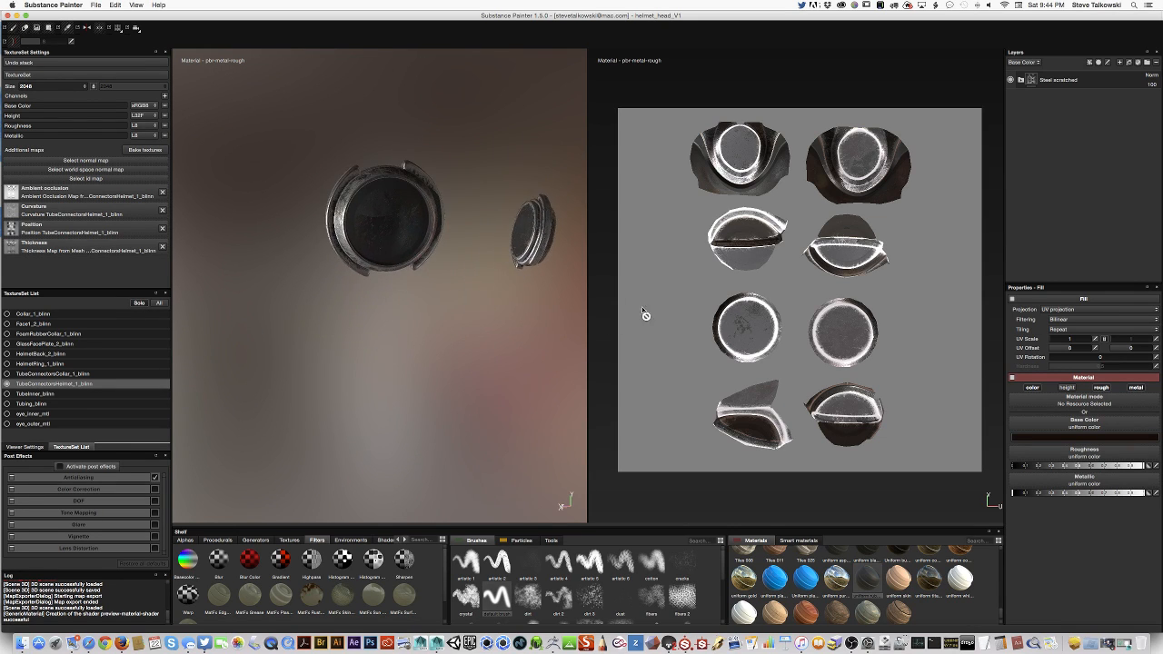
{"action": "left_click_drag", "start_coordinate": [377, 402], "coordinate": [330, 379], "text": "alt"}
{"action": "right_click_drag", "start_coordinate": [330, 379], "coordinate": [696, 355], "text": "alt"}
{"action": "left_click_drag", "start_coordinate": [415, 385], "coordinate": [404, 350], "text": "alt"}
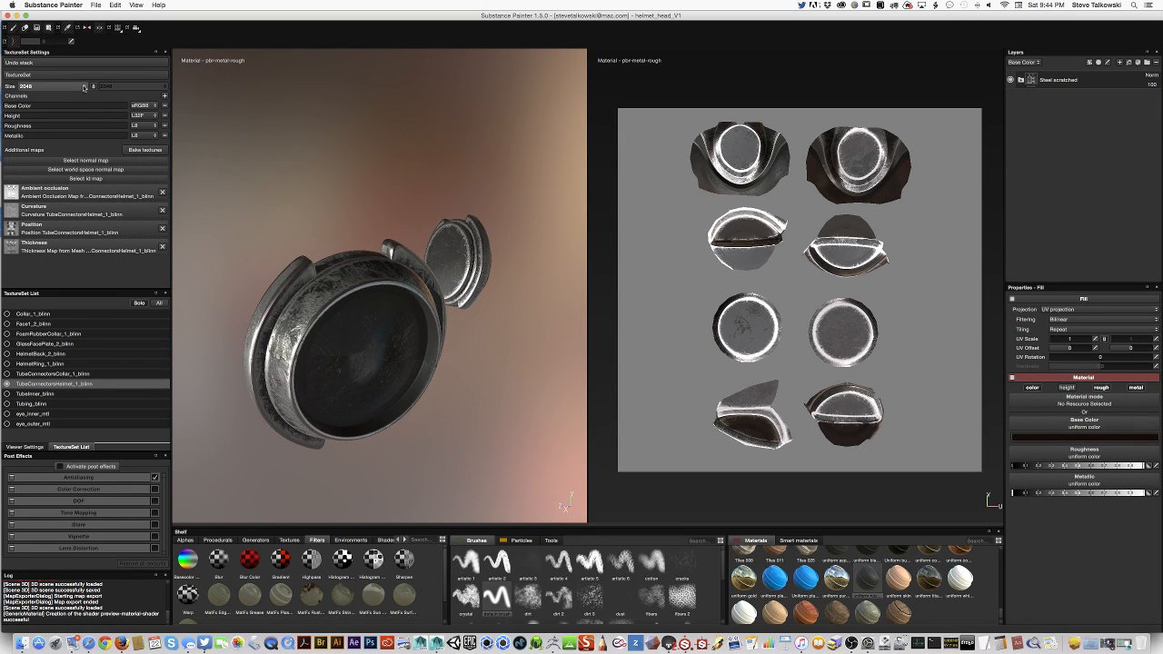
Set the texture size of the helmet tube connectors to 4096 and inspect the metal wear around the rim.
{"action": "left_click", "coordinate": [84, 87]}
{"action": "left_click", "coordinate": [69, 118]}
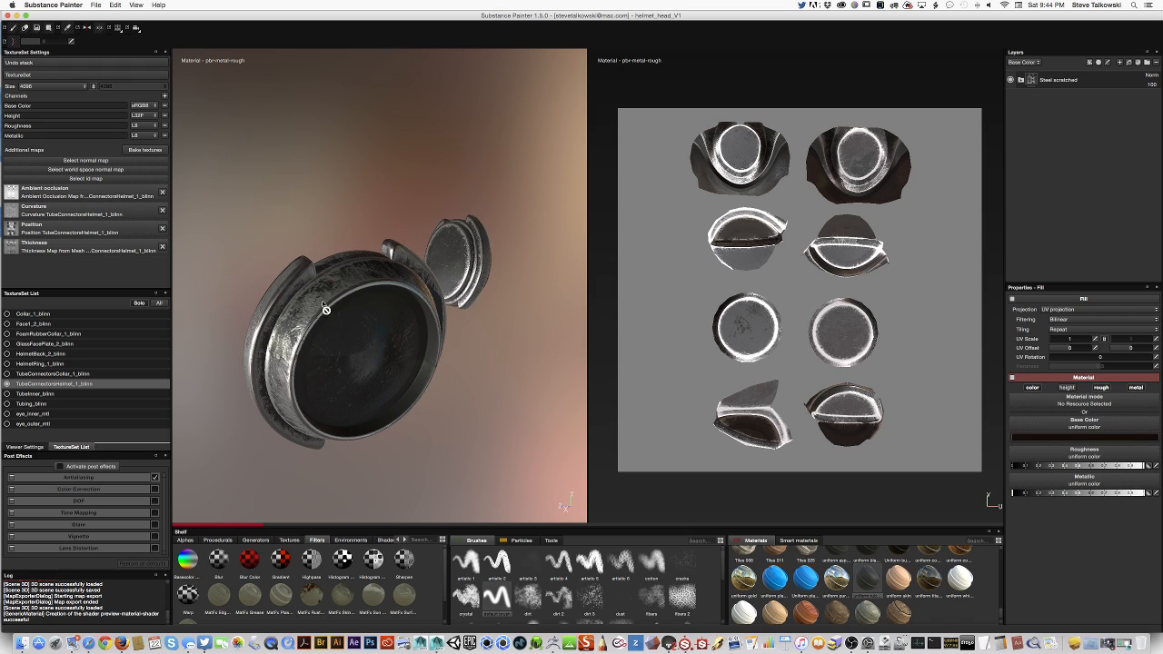
{"action": "left_click", "coordinate": [264, 348]}
{"action": "mouse_move", "coordinate": [491, 423]}
{"action": "left_mouse_down", "text": "alt"}
{"action": "mouse_move", "coordinate": [478, 400]}
{"action": "mouse_move", "coordinate": [504, 416]}
{"action": "left_mouse_up", "text": "alt"}
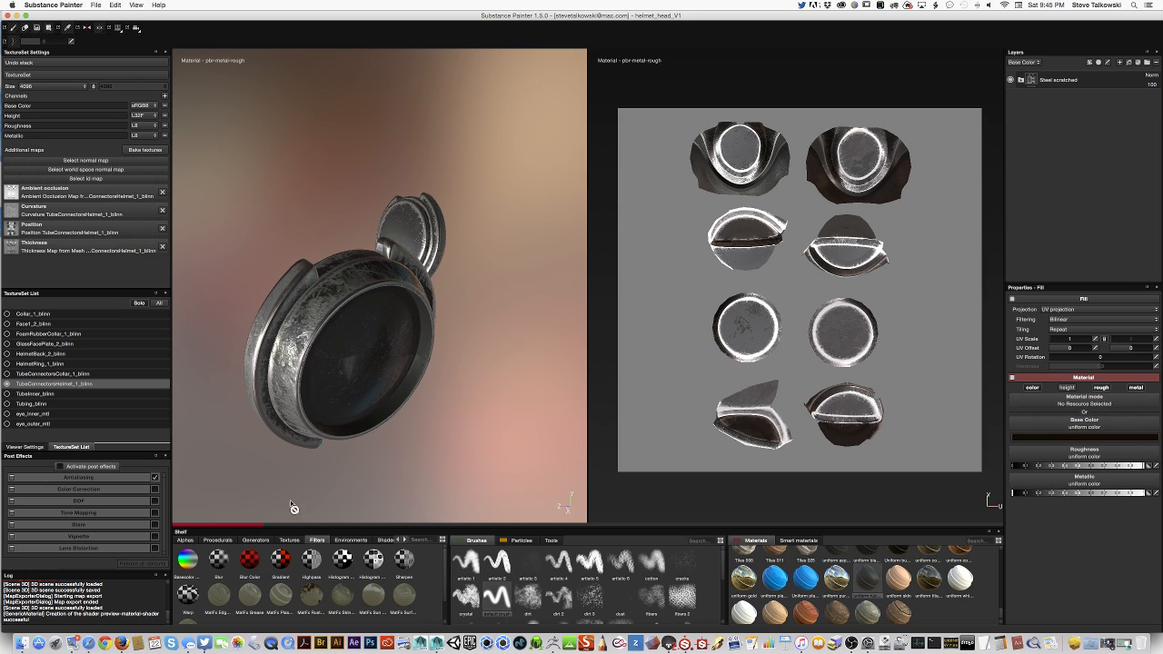
{"action": "mouse_move", "coordinate": [418, 459]}
{"action": "left_mouse_down", "text": "alt"}
{"action": "mouse_move", "coordinate": [403, 454]}
{"action": "mouse_move", "coordinate": [412, 461]}
{"action": "left_mouse_up", "text": "alt"}
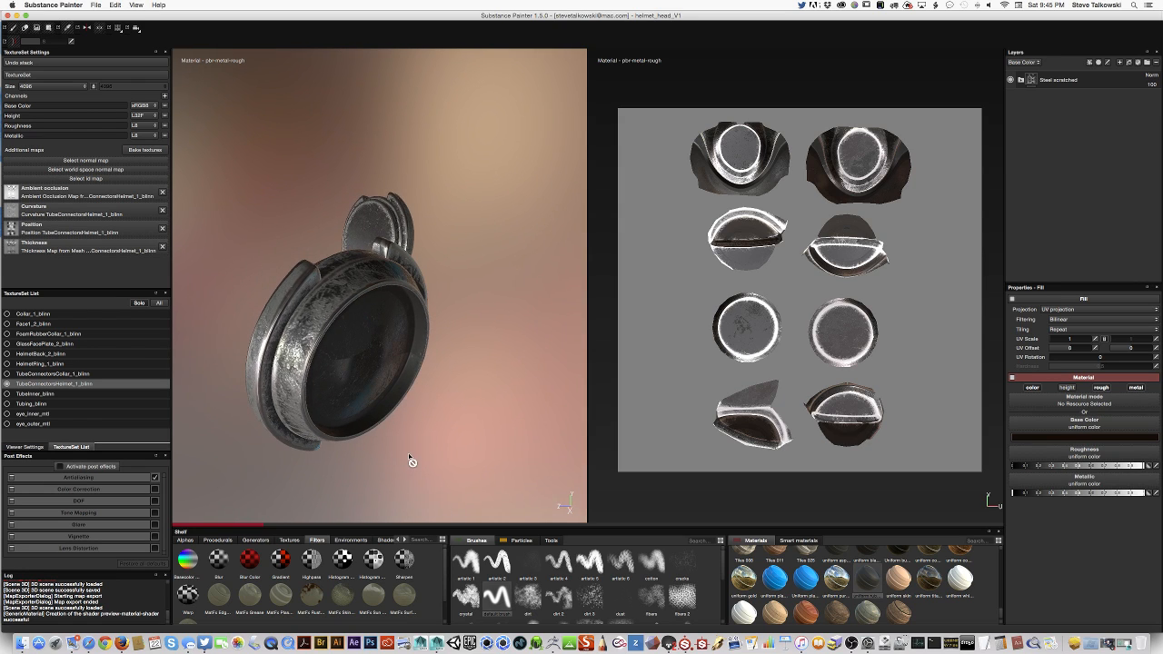
{"action": "mouse_move", "coordinate": [314, 607]}
{"action": "right_click_drag", "start_coordinate": [362, 320], "coordinate": [377, 397], "text": "alt"}
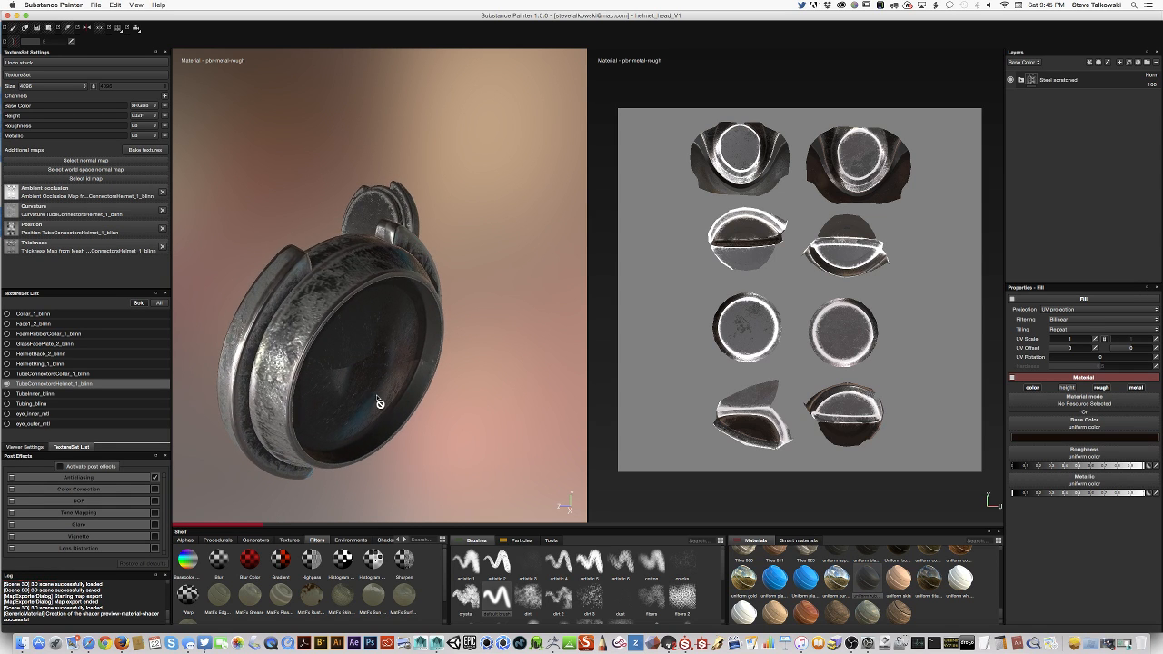
{"action": "left_click_drag", "start_coordinate": [380, 404], "coordinate": [397, 340], "text": "alt"}
Lower the texture size of the helmet tube connectors to 2048, and further to 1024.
{"action": "left_click", "coordinate": [62, 87]}
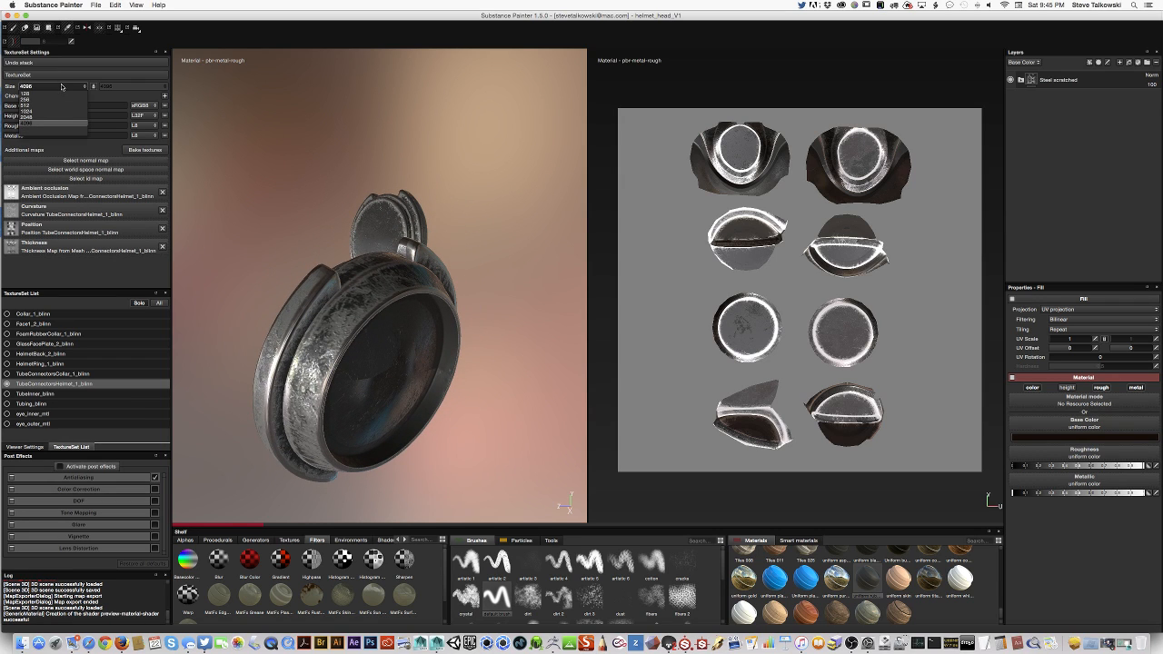
{"action": "left_click", "coordinate": [54, 117]}
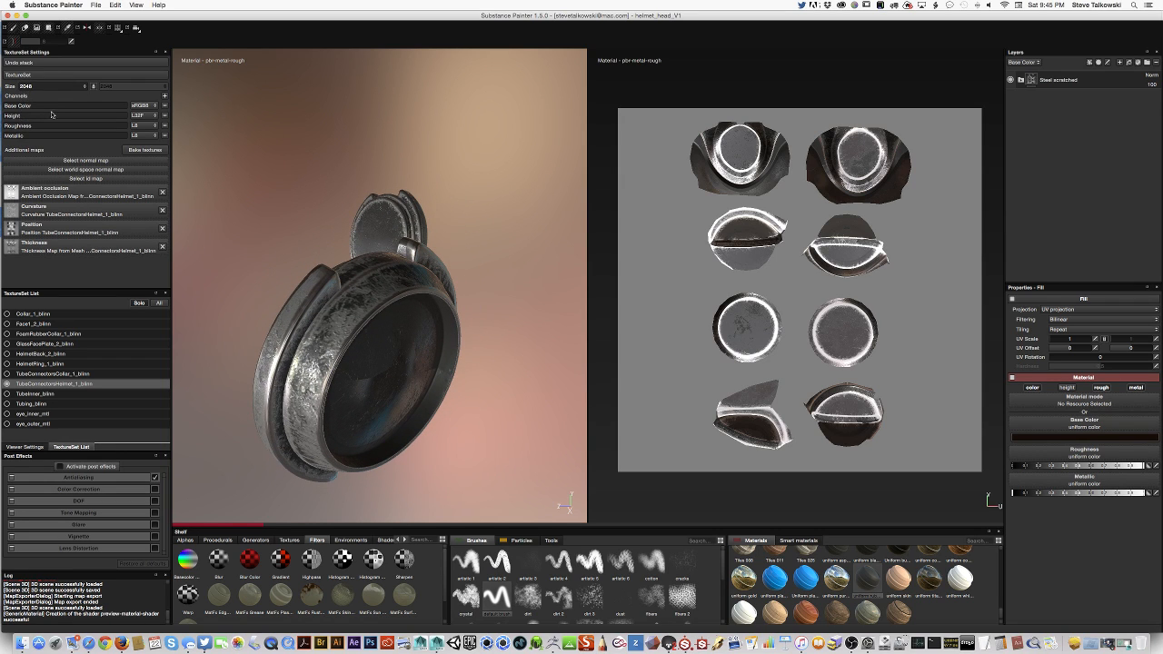
{"action": "left_click", "coordinate": [53, 87]}
{"action": "left_click", "coordinate": [51, 113]}
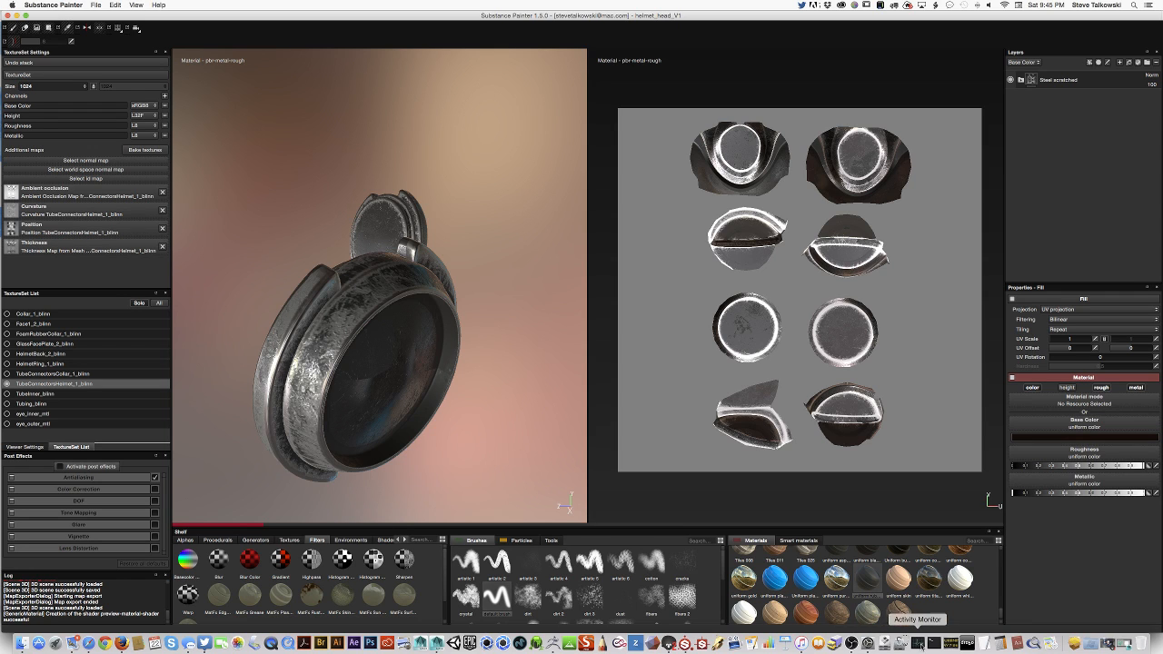
Switch to Activity Monitor, check the processor load with the CPU usage graph, and move its windows out of the way.
{"action": "left_click", "coordinate": [919, 645]}
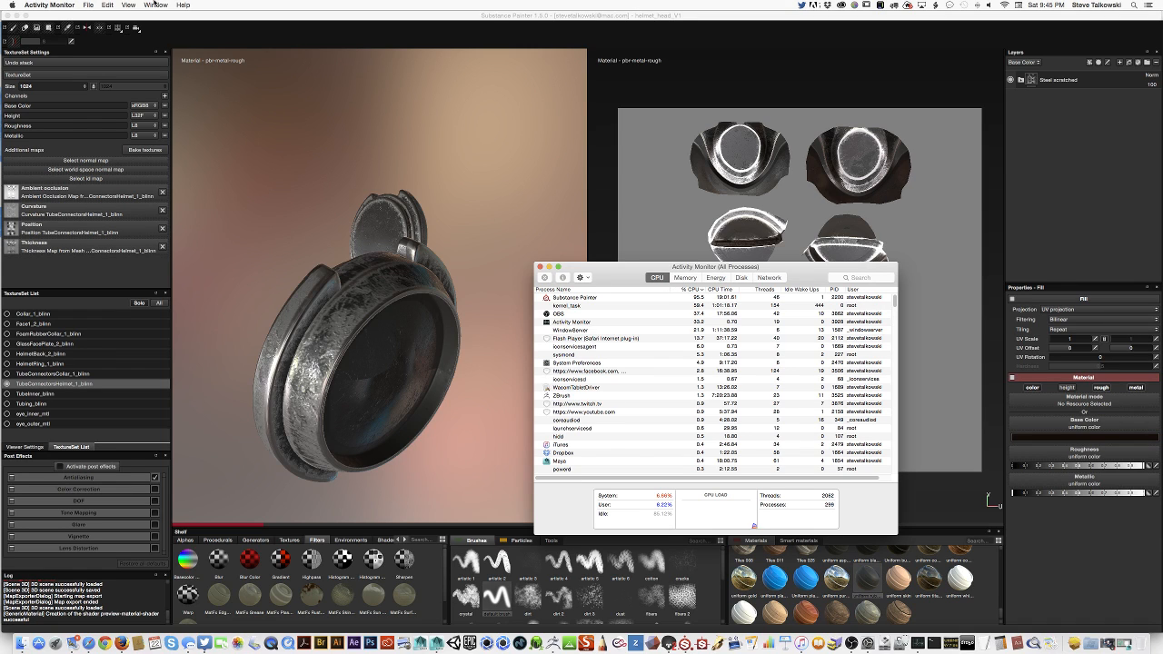
{"action": "left_click", "coordinate": [156, 4]}
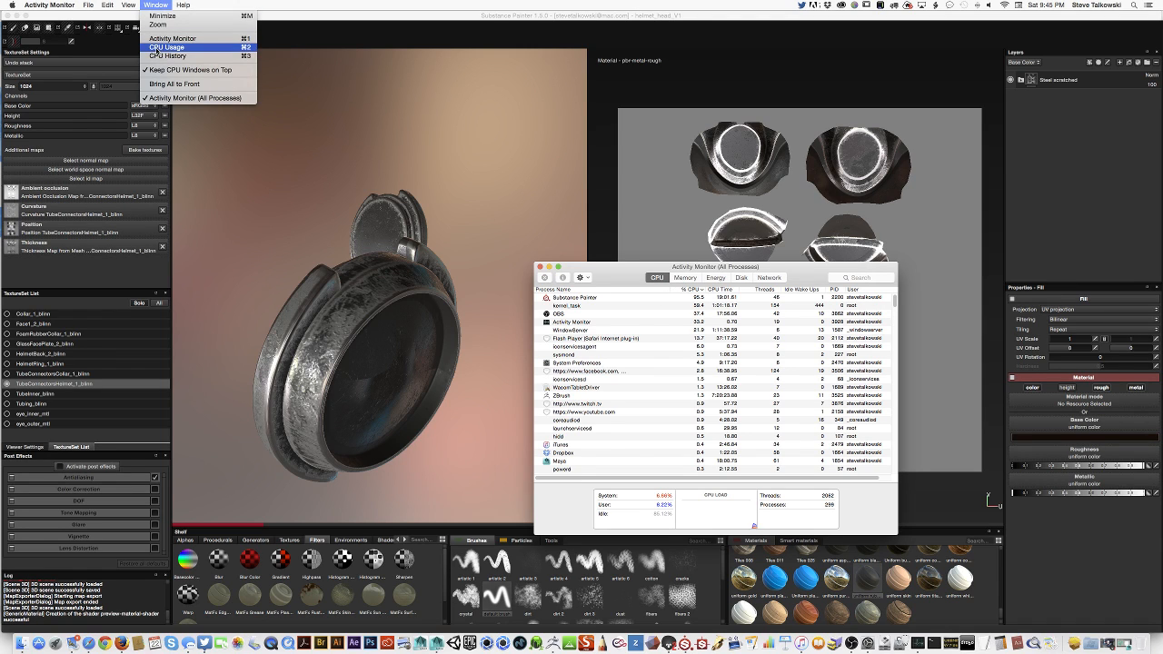
{"action": "left_click", "coordinate": [156, 50]}
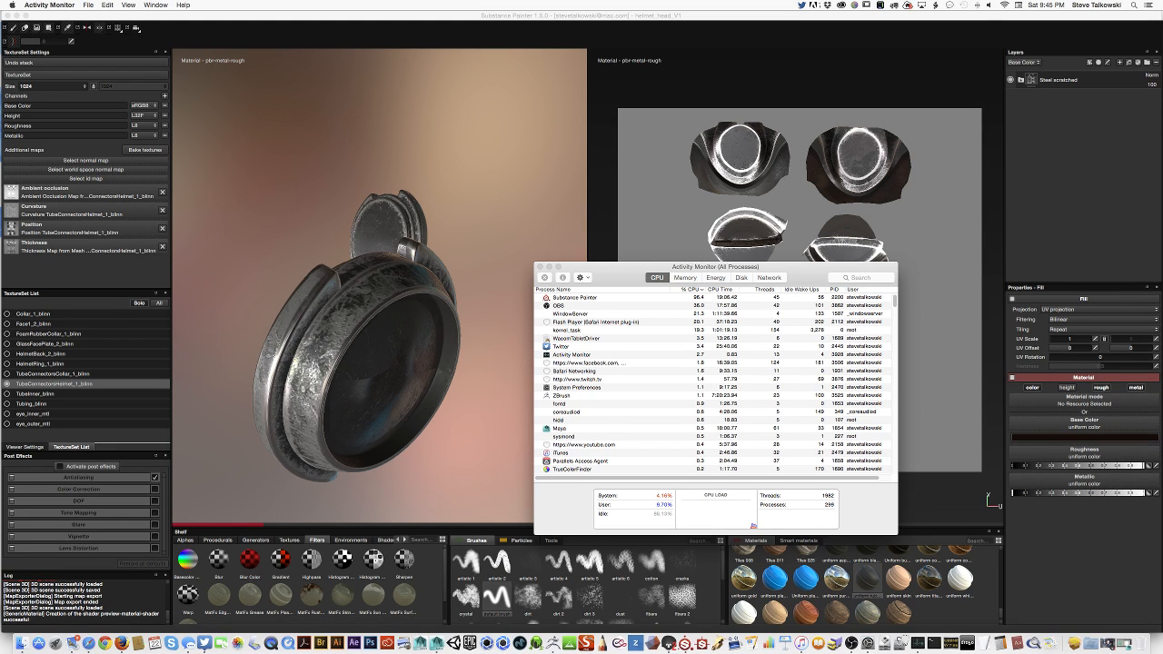
{"action": "left_click_drag", "start_coordinate": [1162, 521], "coordinate": [1027, 528]}
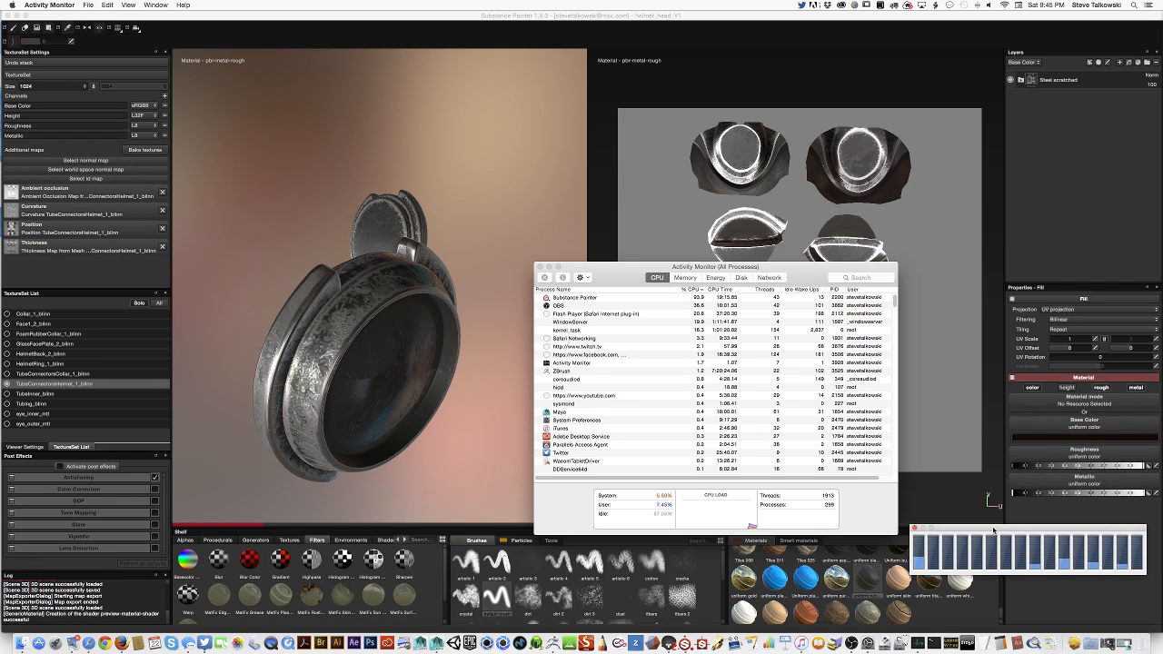
{"action": "left_click_drag", "start_coordinate": [993, 529], "coordinate": [1162, 527]}
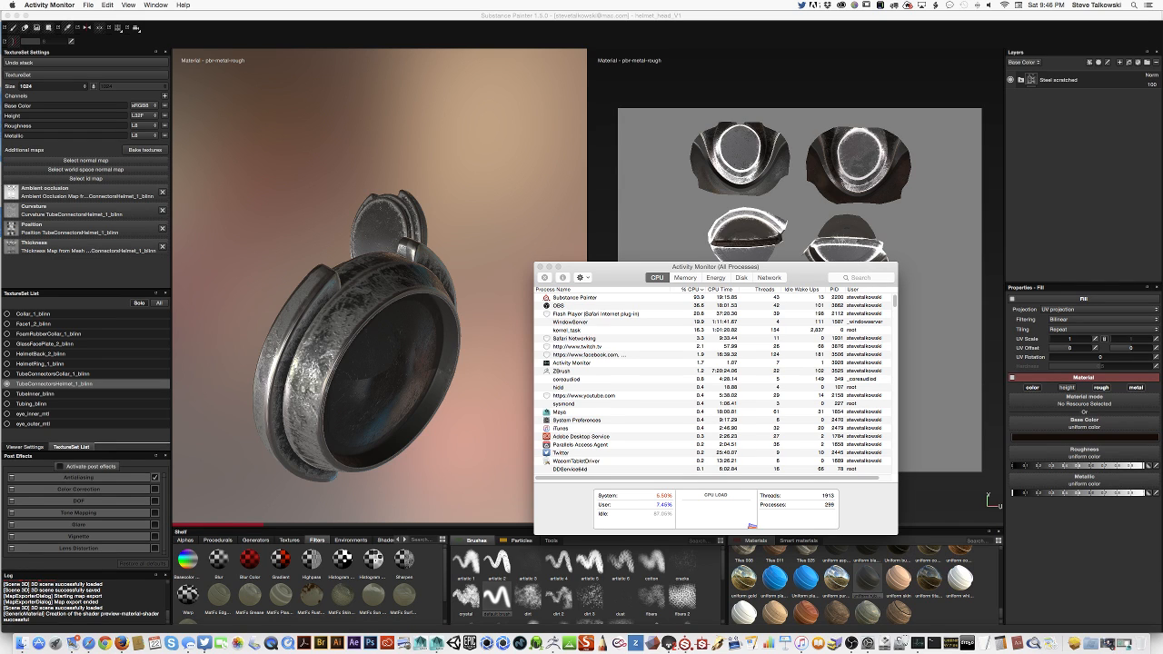
{"action": "left_click_drag", "start_coordinate": [600, 282], "coordinate": [1162, 287]}
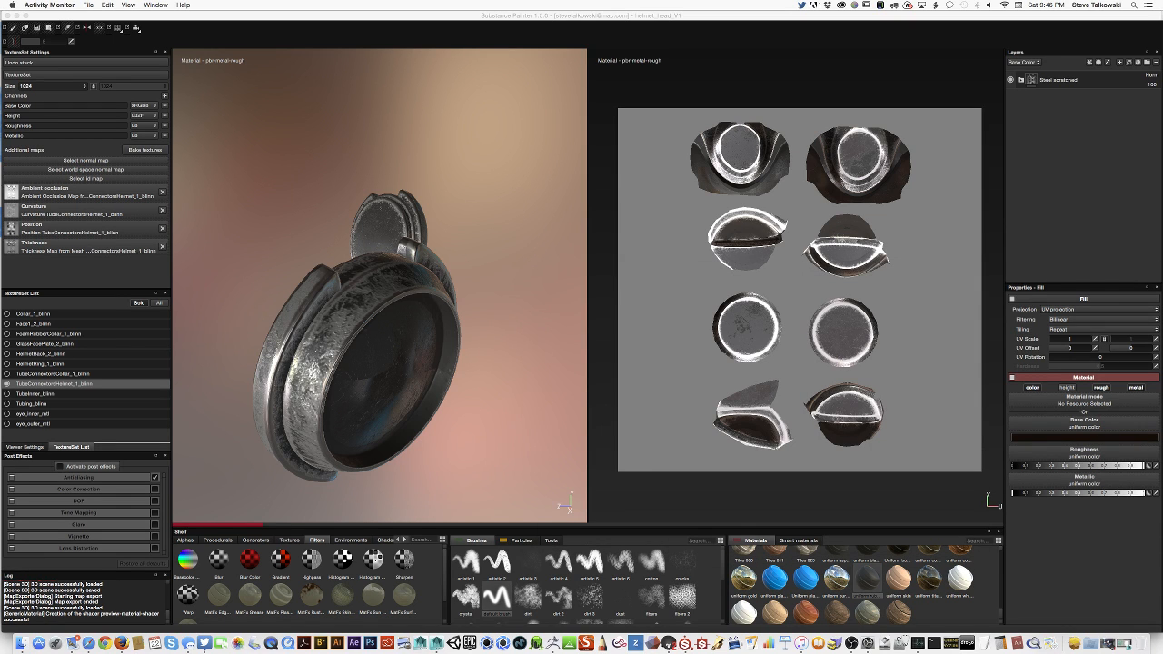
Back in Substance Painter, set the tube connectors' texture size to 2048 and inspect both faces of the part.
{"action": "left_click_drag", "start_coordinate": [262, 525], "coordinate": [273, 508], "text": "alt"}
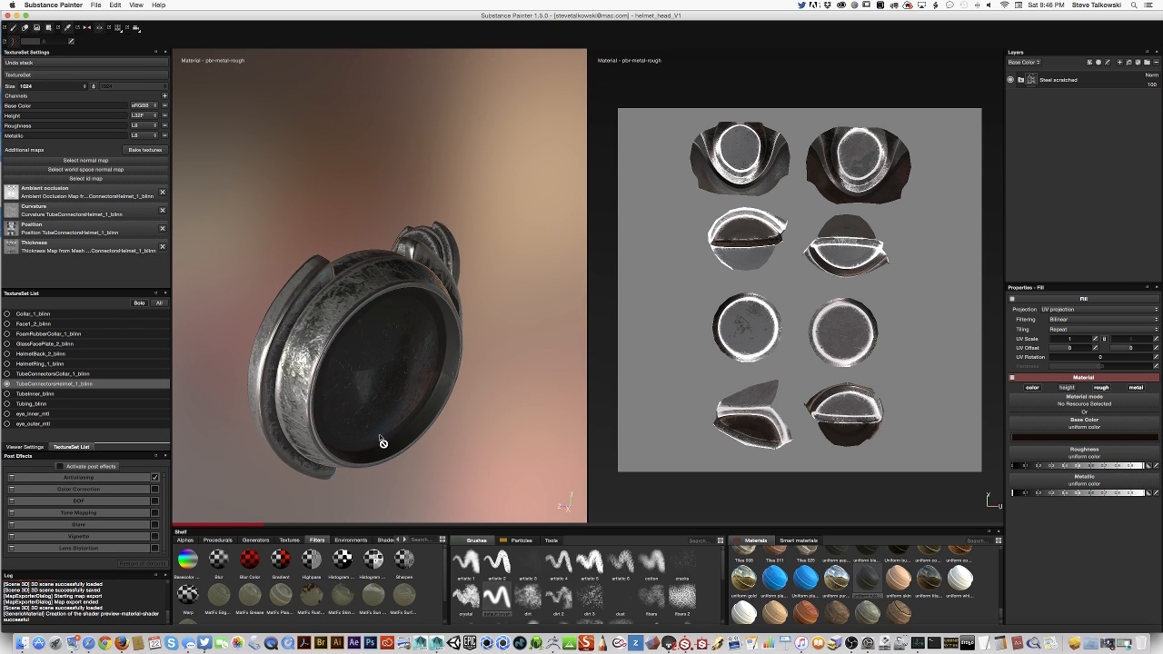
{"action": "left_click_drag", "start_coordinate": [382, 444], "coordinate": [397, 355], "text": "alt"}
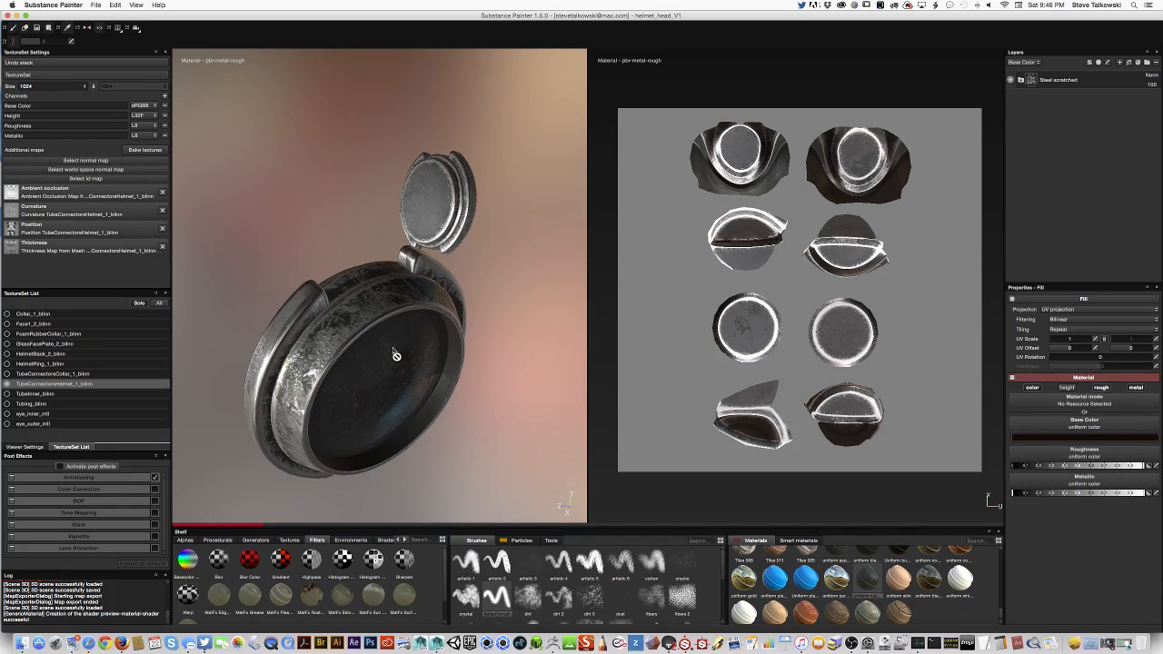
{"action": "left_click", "coordinate": [72, 86]}
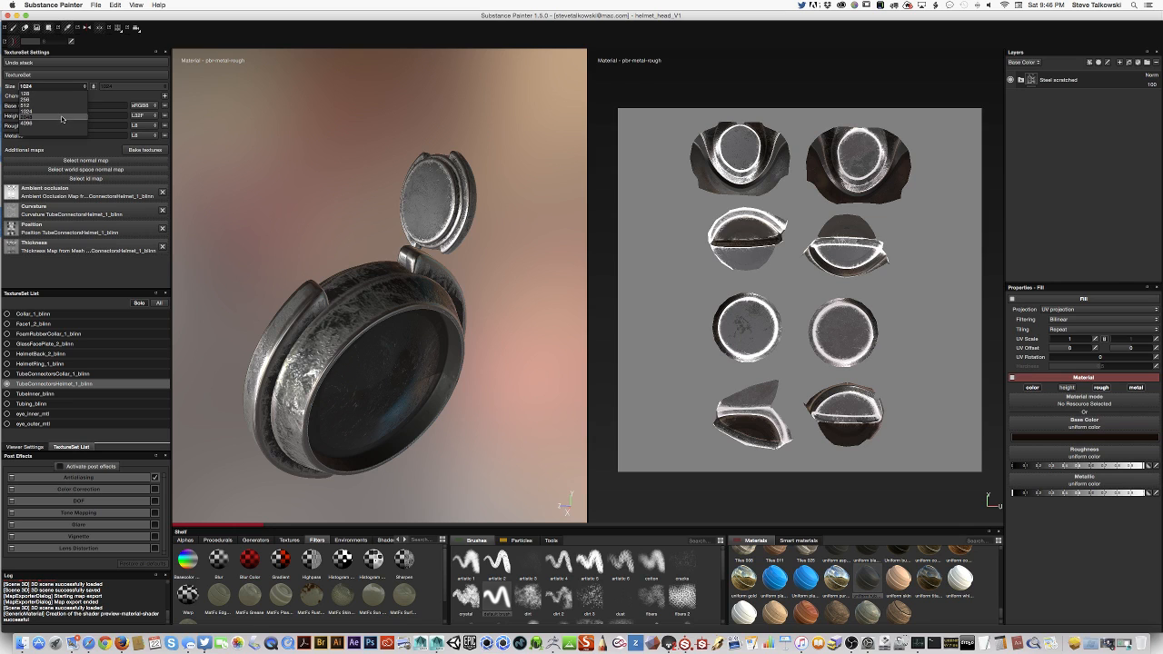
{"action": "left_click", "coordinate": [62, 117]}
{"action": "left_click_drag", "start_coordinate": [434, 333], "coordinate": [345, 379], "text": "alt"}
{"action": "left_click_drag", "start_coordinate": [397, 416], "coordinate": [385, 273], "text": "alt"}
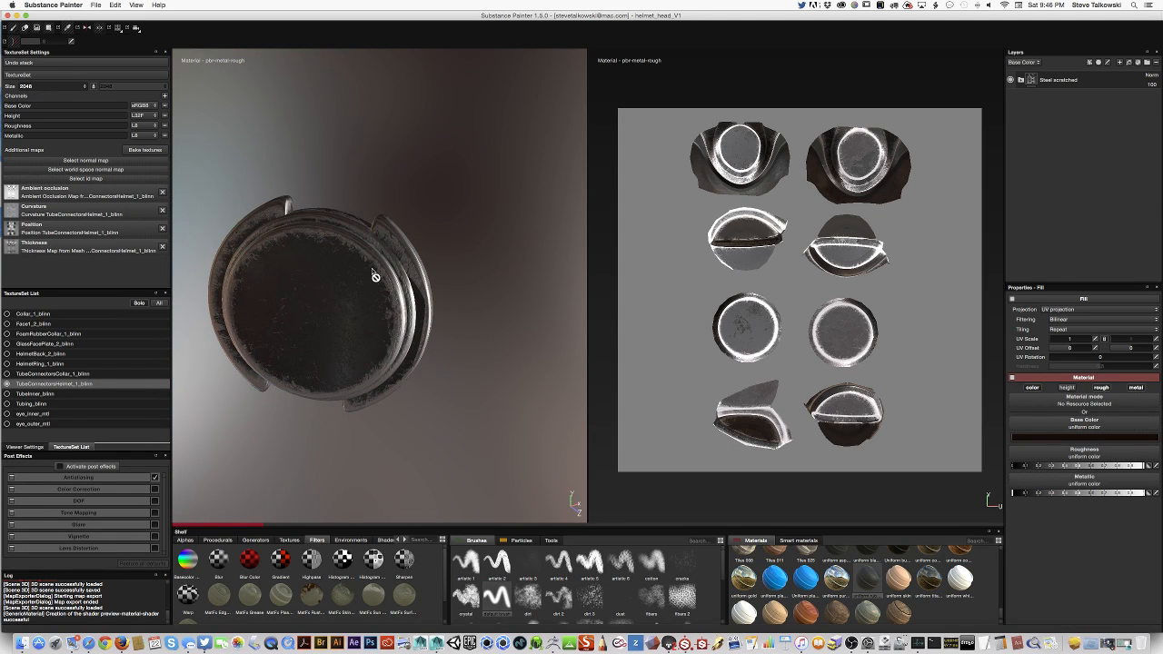
{"action": "left_click_drag", "start_coordinate": [476, 190], "coordinate": [374, 326], "text": "alt"}
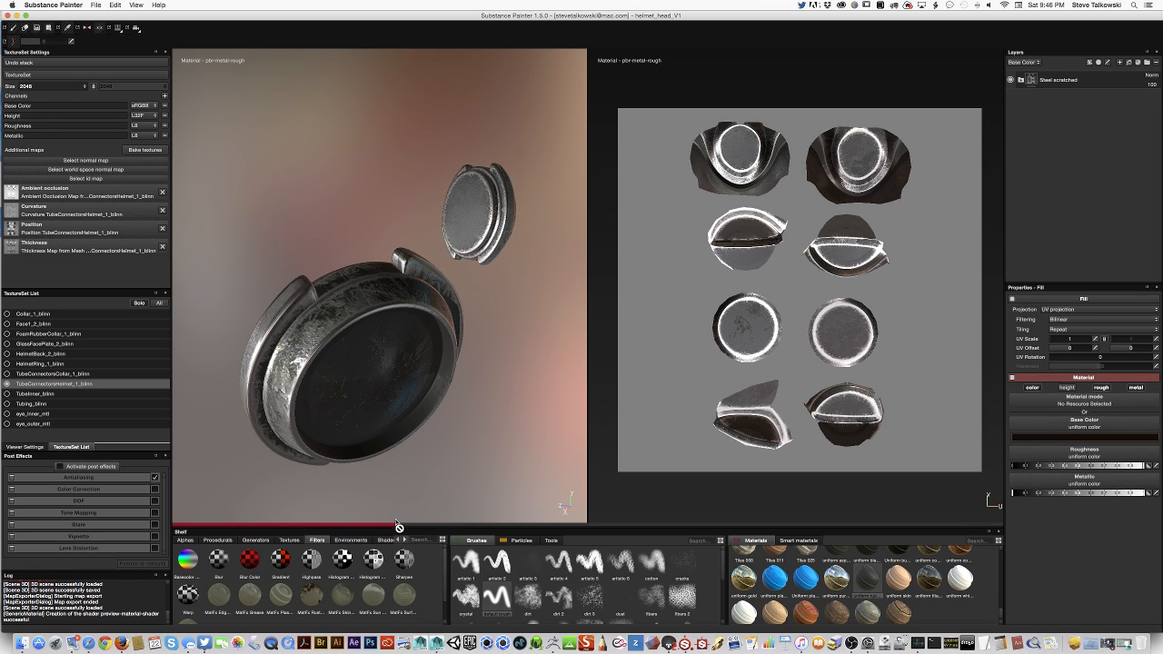
Set the texture size of the helmet tube connectors to 512 and check the scratched metal from several angles and distances.
{"action": "left_click", "coordinate": [84, 87]}
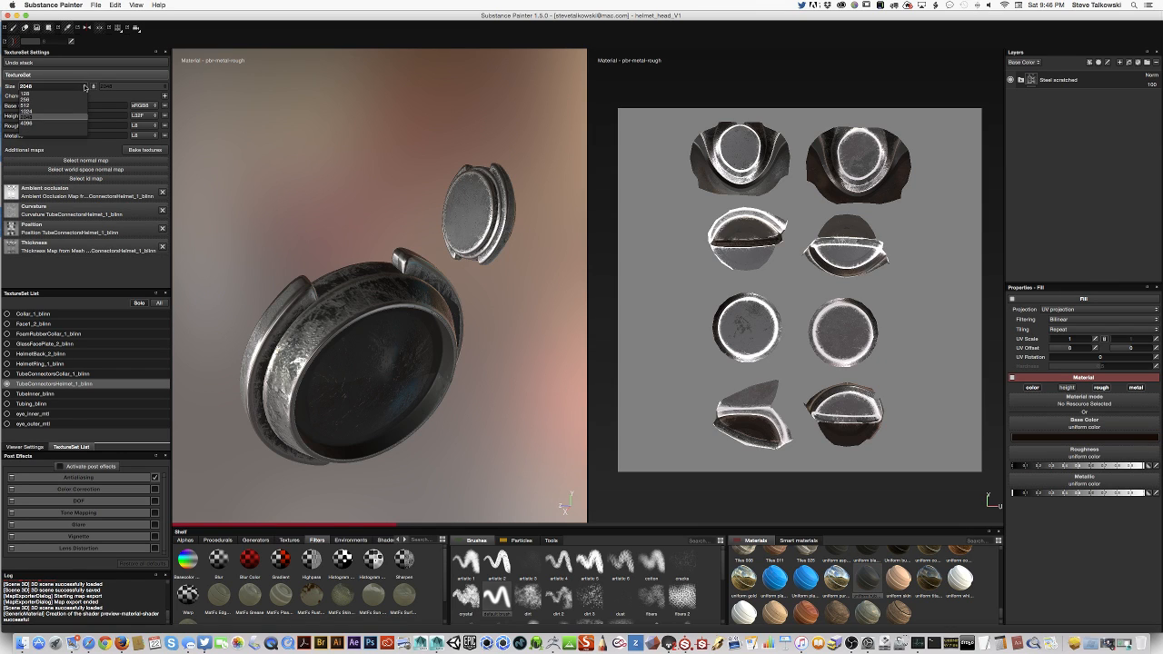
{"action": "left_click", "coordinate": [69, 106]}
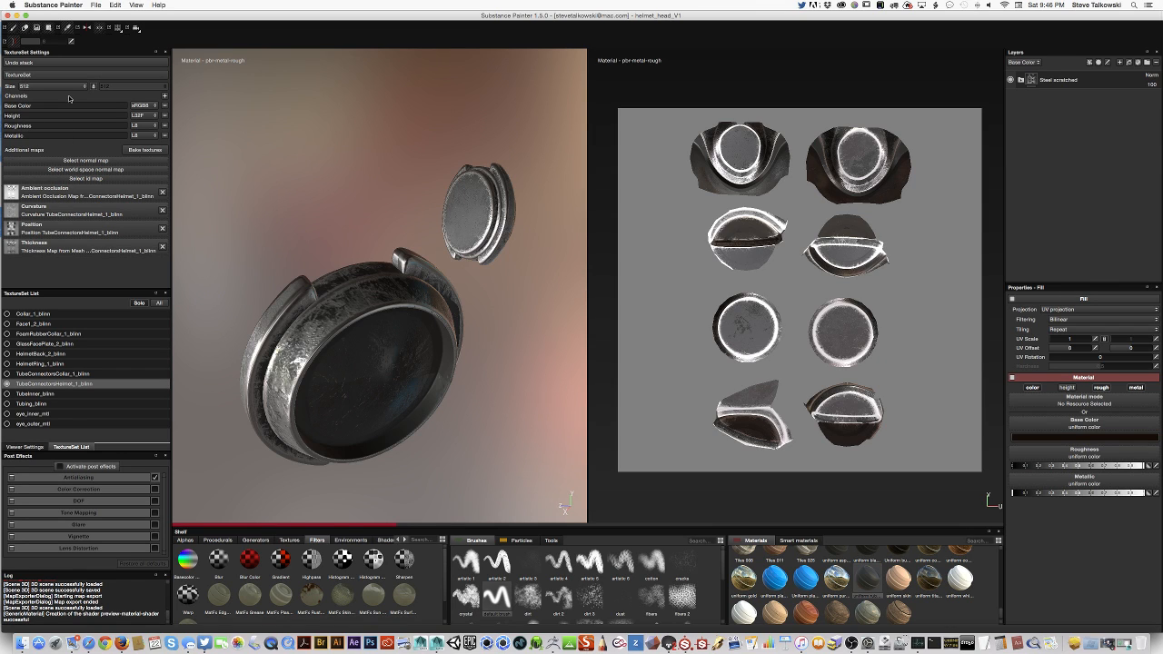
{"action": "left_click_drag", "start_coordinate": [474, 437], "coordinate": [464, 475], "text": "alt"}
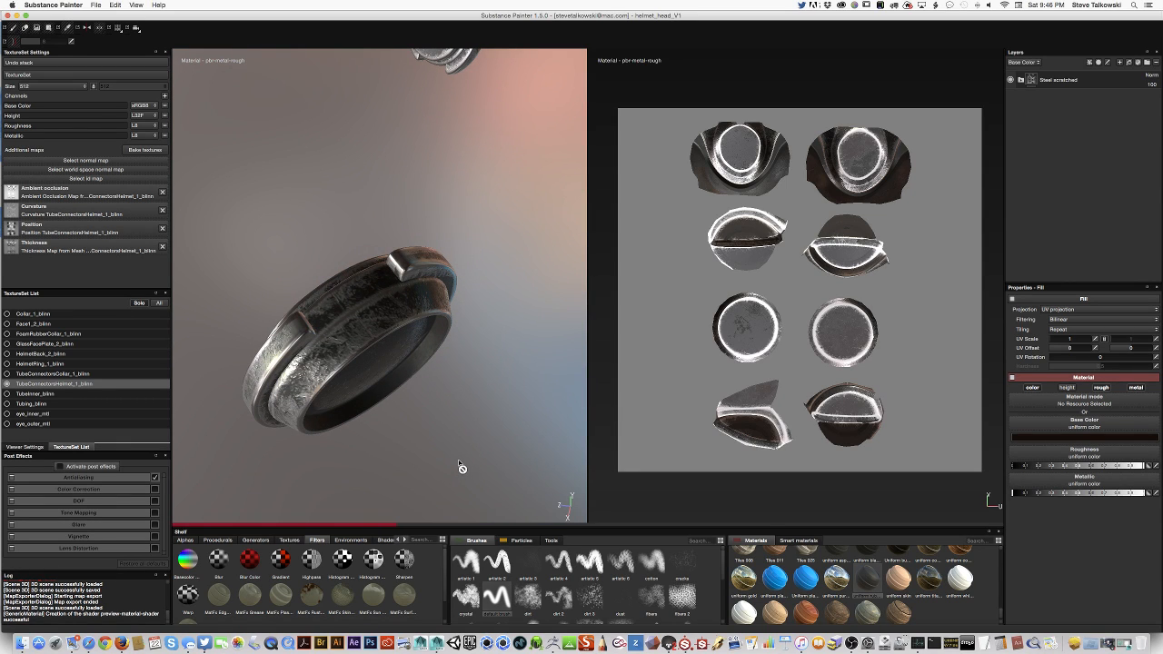
{"action": "left_click_drag", "start_coordinate": [462, 414], "coordinate": [459, 455], "text": "alt"}
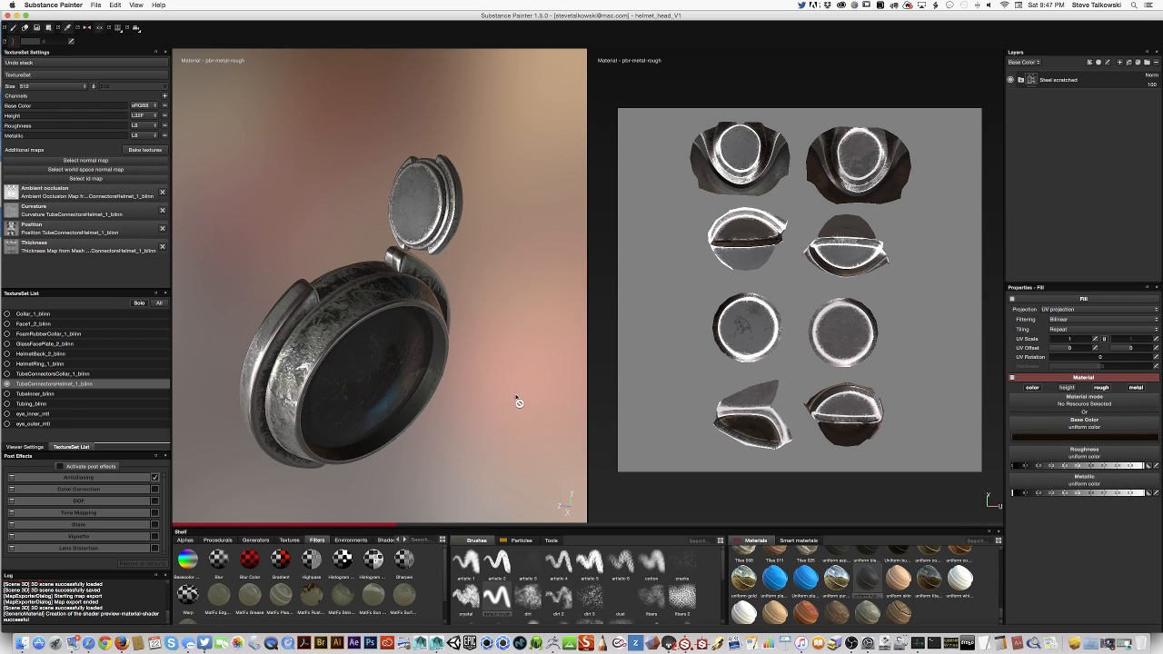
{"action": "left_click_drag", "start_coordinate": [518, 402], "coordinate": [419, 376], "text": "alt"}
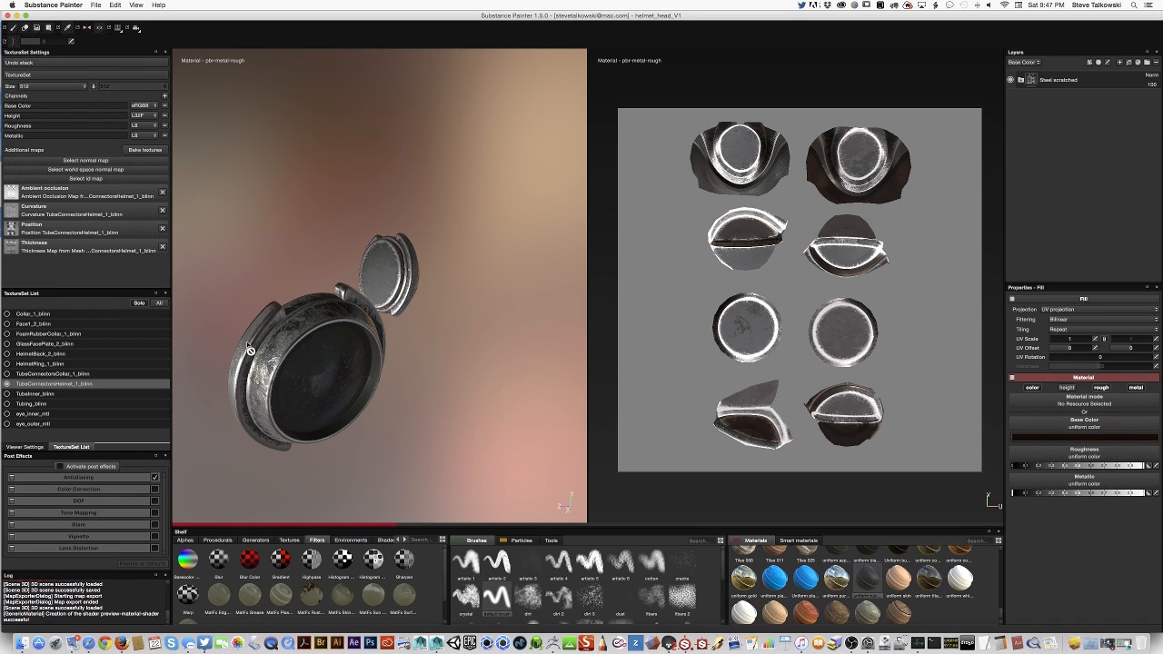
{"action": "left_click_drag", "start_coordinate": [467, 347], "coordinate": [399, 372], "text": "alt"}
{"action": "left_click_drag", "start_coordinate": [372, 416], "coordinate": [291, 413], "text": "alt"}
{"action": "right_click_drag", "start_coordinate": [333, 385], "coordinate": [239, 419], "text": "alt"}
{"action": "left_click_drag", "start_coordinate": [358, 417], "coordinate": [361, 382], "text": "alt"}
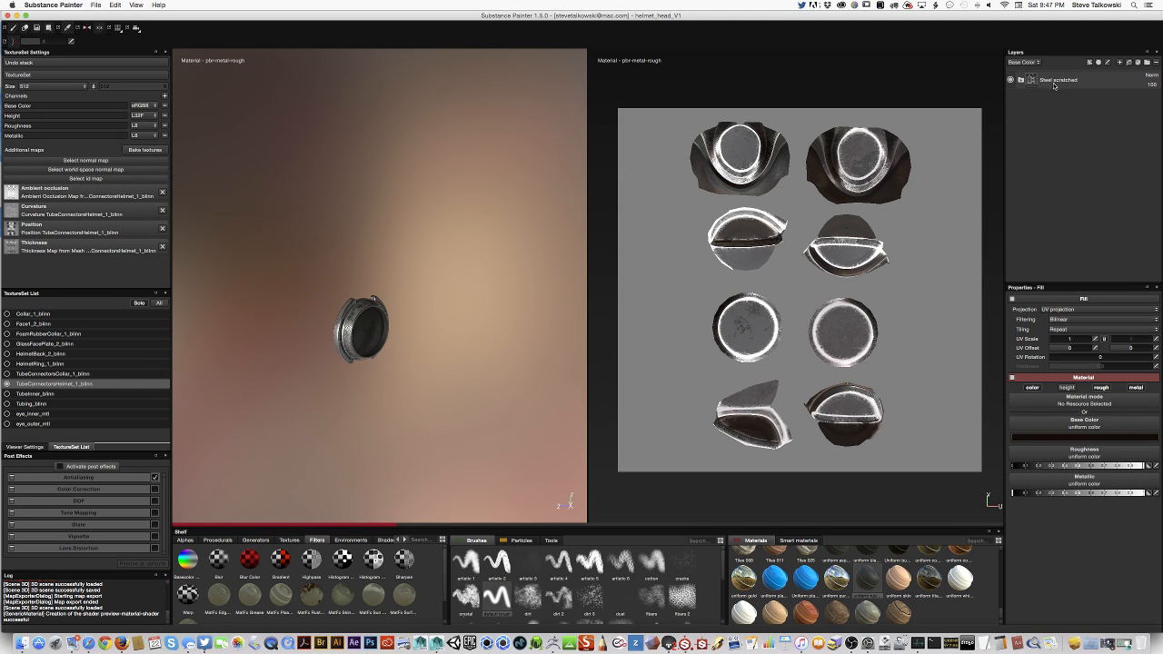
Expand the Steel scratched layer folder and show the helmet, collar and other parts together with the tube connectors again.
{"action": "left_click", "coordinate": [1021, 80]}
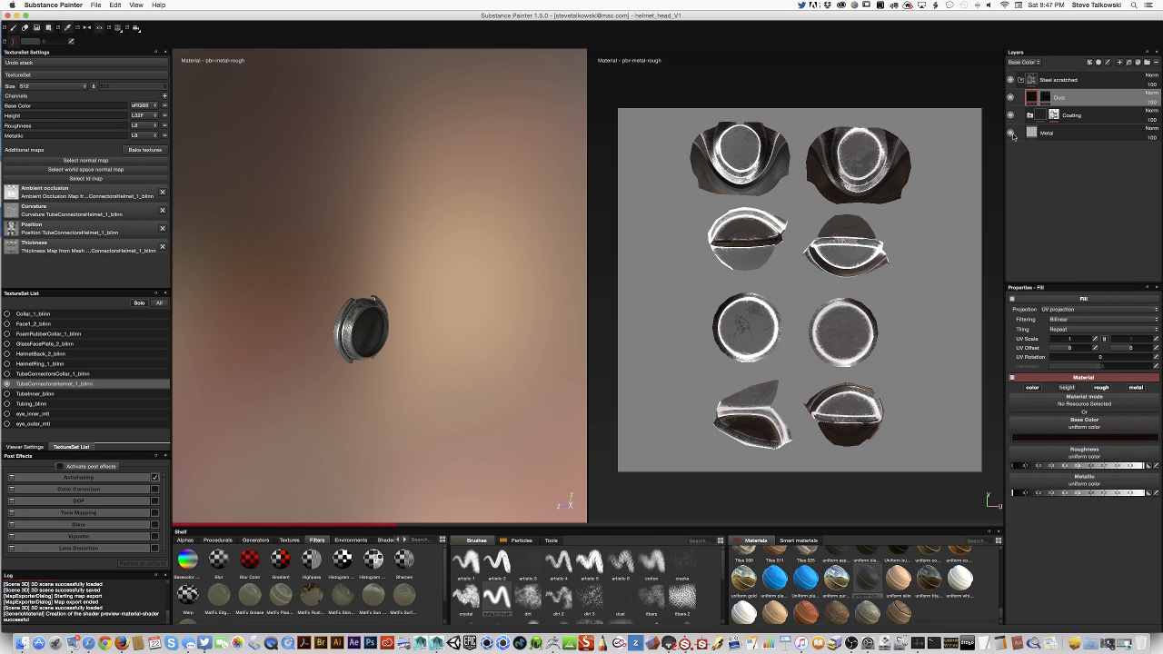
{"action": "key", "text": "f"}
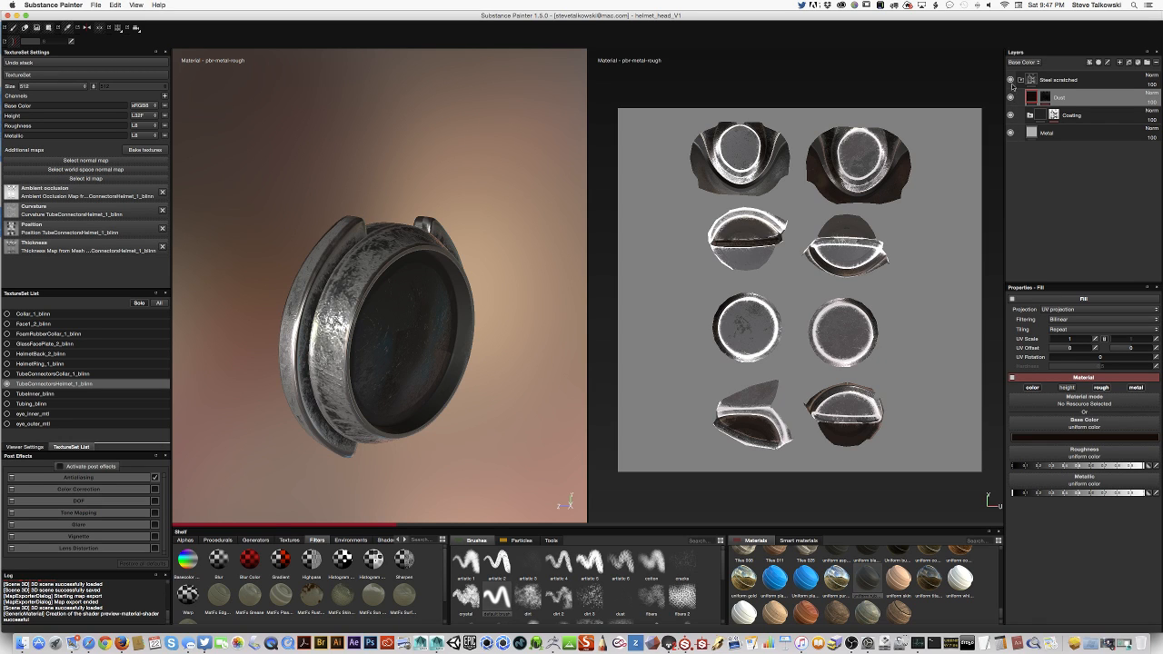
{"action": "scroll", "coordinate": [260, 408], "scroll_direction": "down", "scroll_amount": 3}
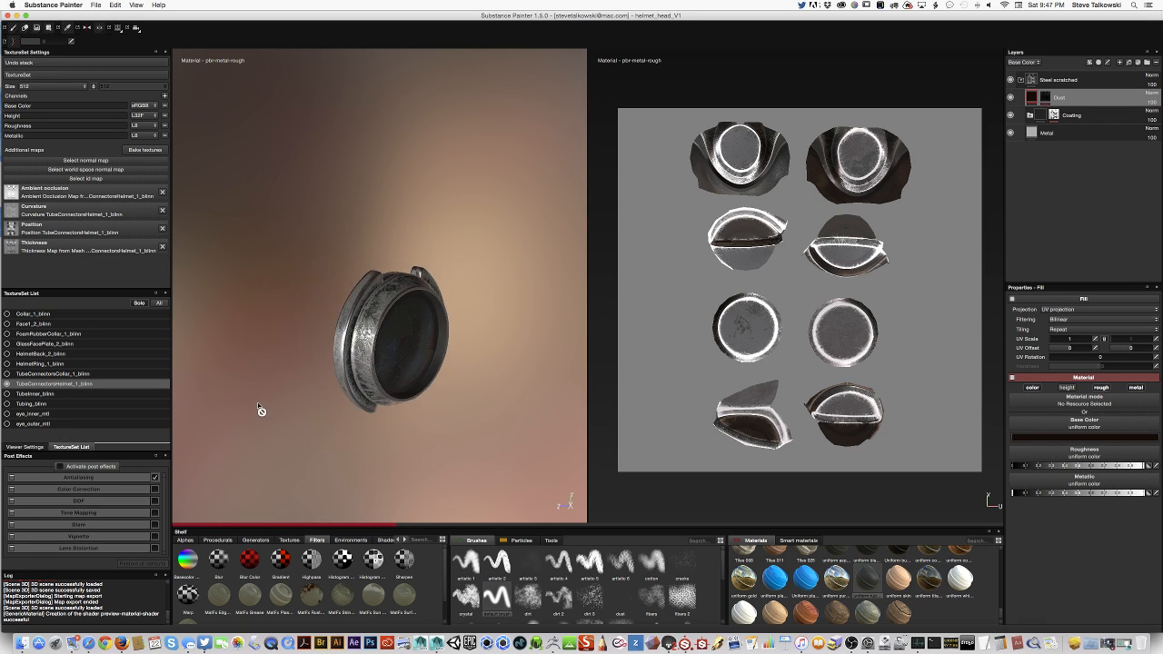
{"action": "left_click_drag", "start_coordinate": [260, 408], "coordinate": [263, 340], "text": "alt"}
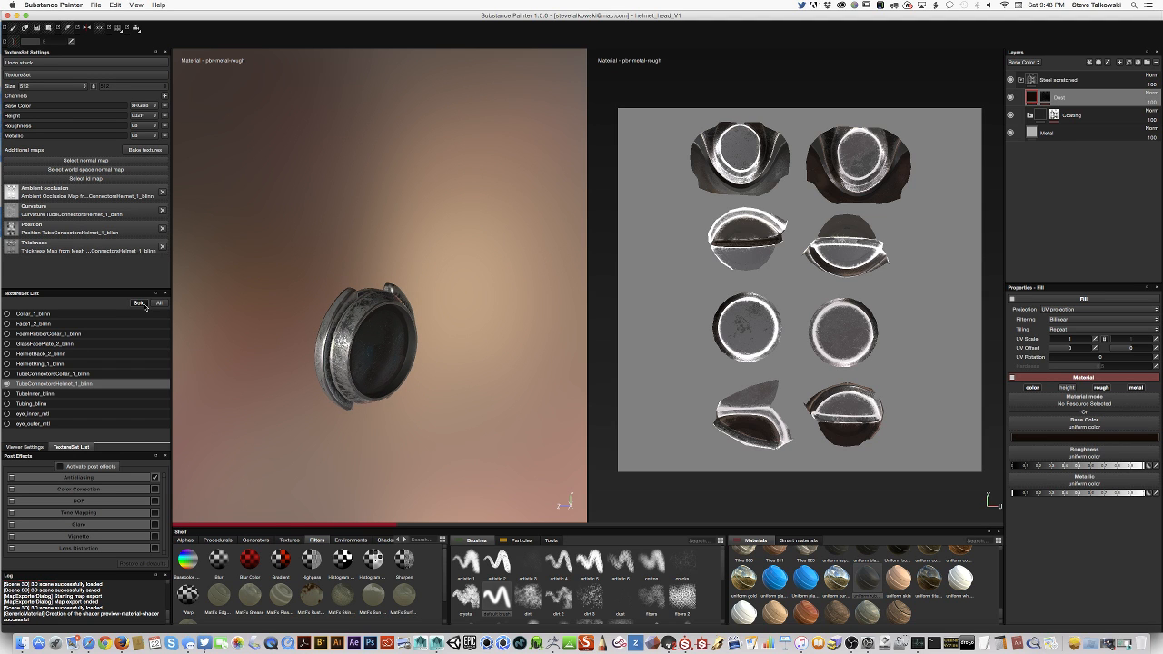
{"action": "left_click", "coordinate": [144, 305]}
{"action": "left_click_drag", "start_coordinate": [463, 255], "coordinate": [553, 348], "text": "alt"}
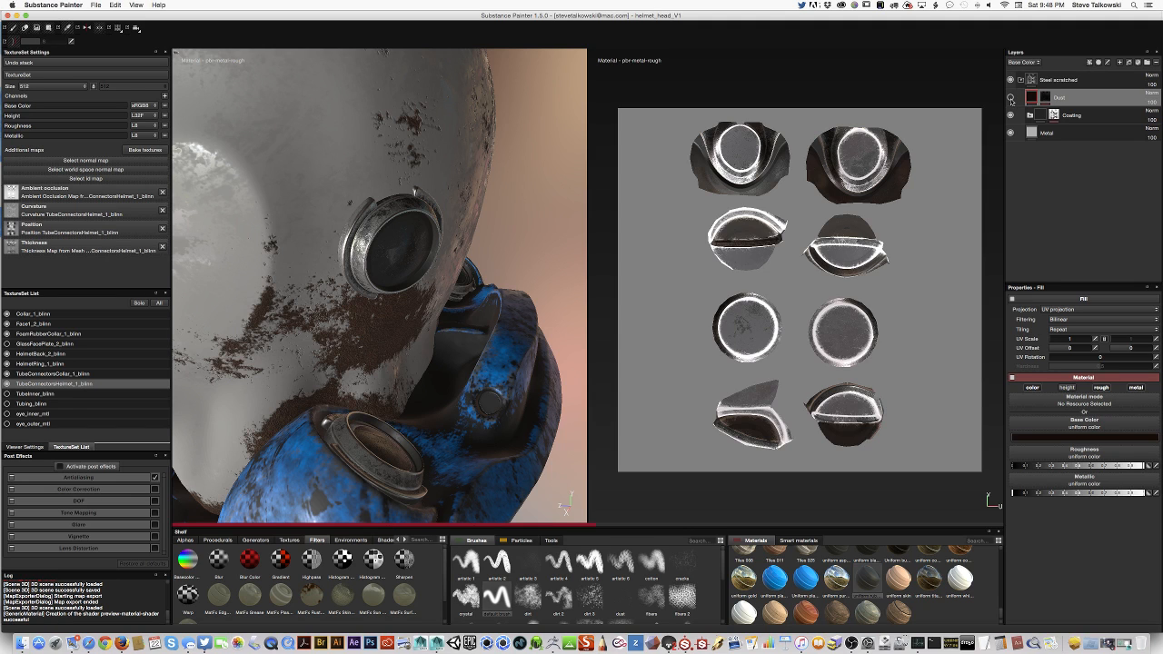
Hide the Dust and Coating layers of Steel scratched and compare the connectors with the Metal layer hidden and shown.
{"action": "left_click", "coordinate": [1011, 116]}
{"action": "left_click", "coordinate": [1011, 133]}
{"action": "left_click", "coordinate": [1010, 132]}
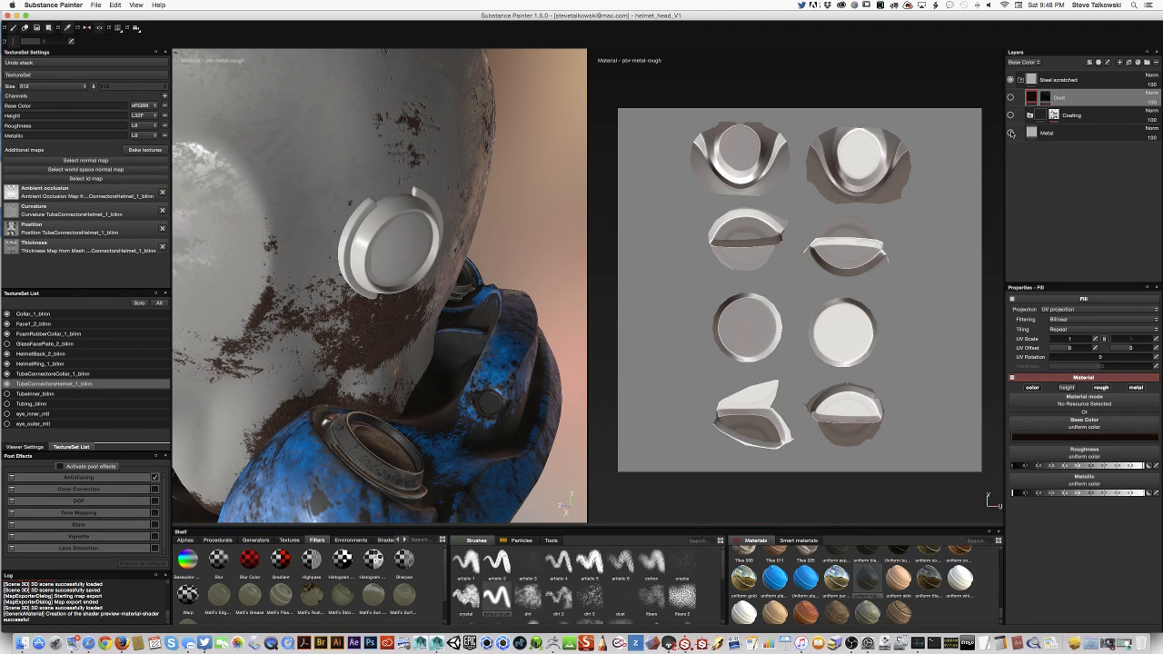
{"action": "left_click", "coordinate": [1012, 133]}
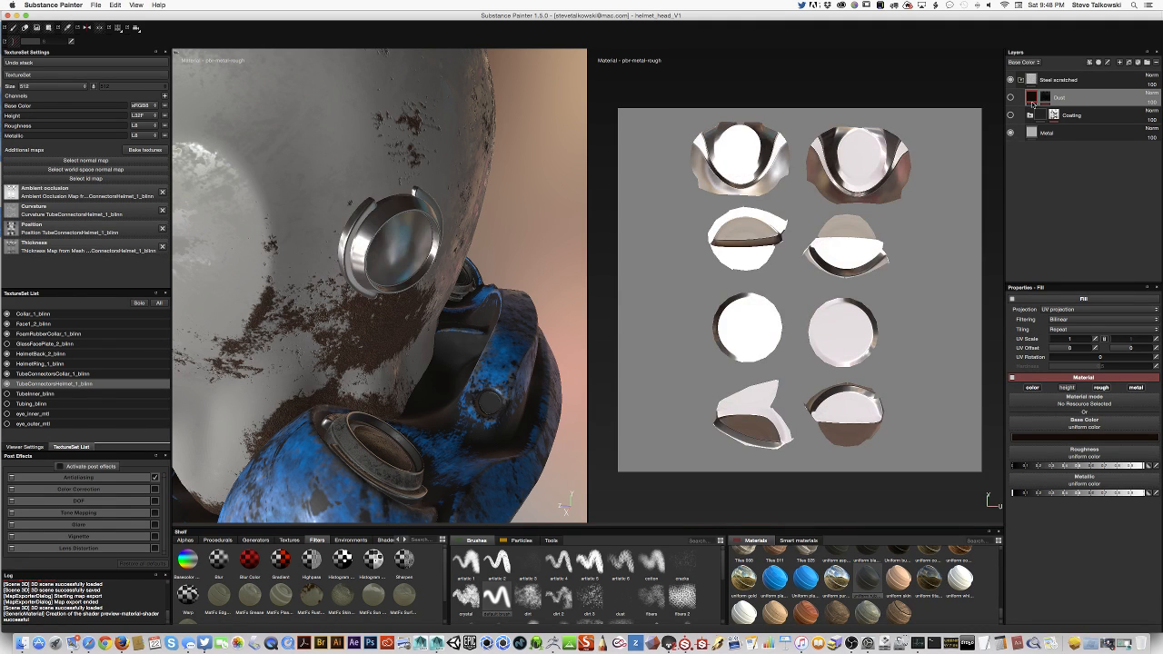
Show the Coating and Dust layers of Steel scratched again and check the connector on the helmet up close.
{"action": "double_click", "coordinate": [1011, 134]}
{"action": "left_click", "coordinate": [1012, 115]}
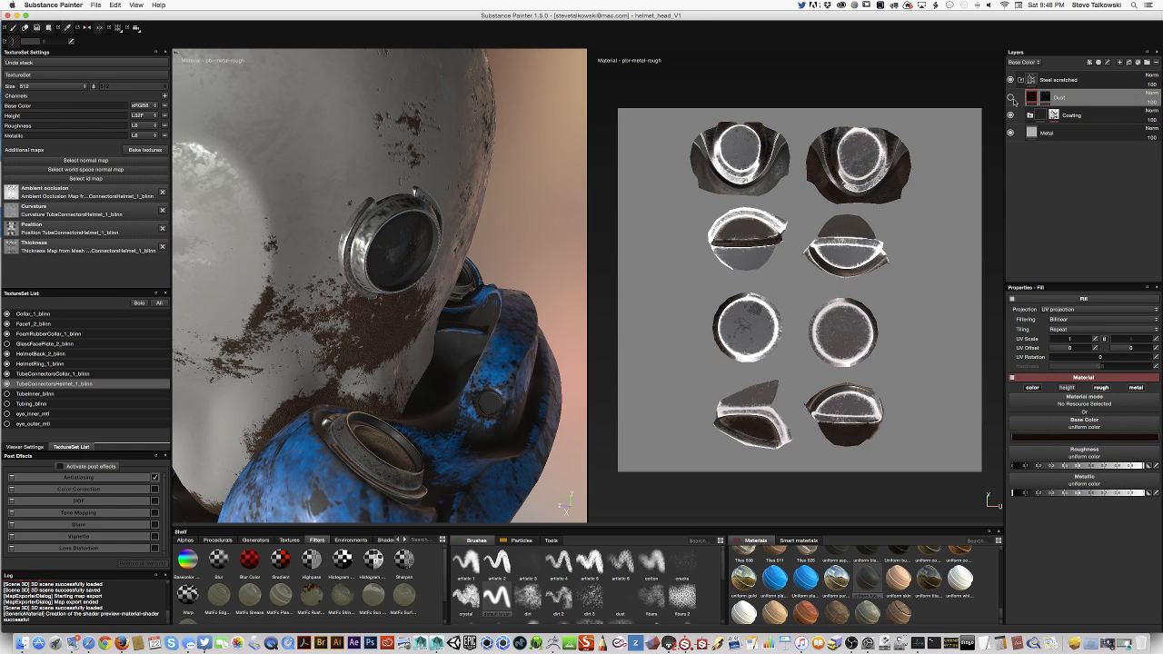
{"action": "left_click", "coordinate": [1012, 98]}
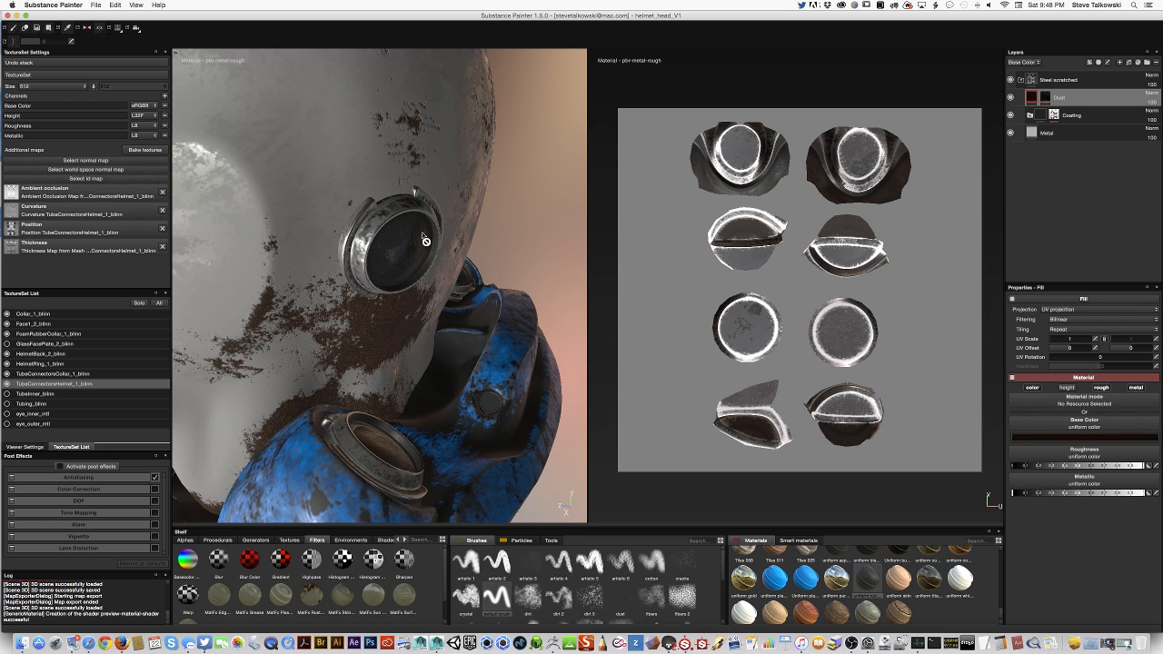
{"action": "left_click_drag", "start_coordinate": [426, 241], "coordinate": [373, 316], "text": "alt"}
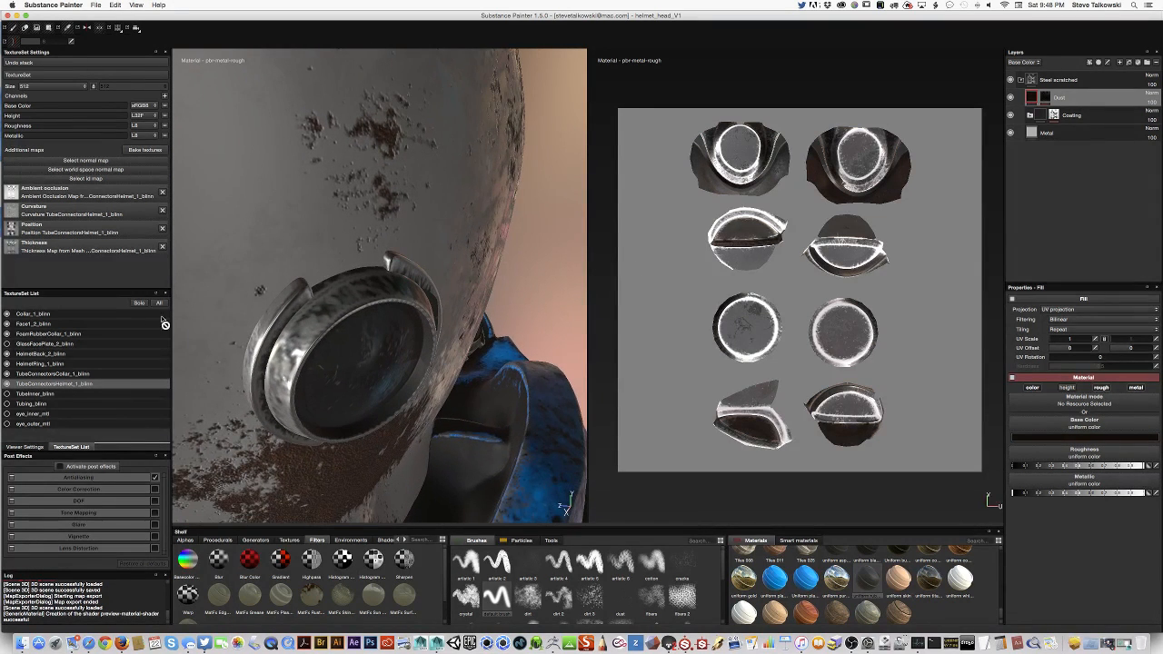
Isolate the helmet tube connectors and view their scratched metal from several angles.
{"action": "left_click", "coordinate": [140, 306]}
{"action": "left_click_drag", "start_coordinate": [339, 370], "coordinate": [285, 331], "text": "alt"}
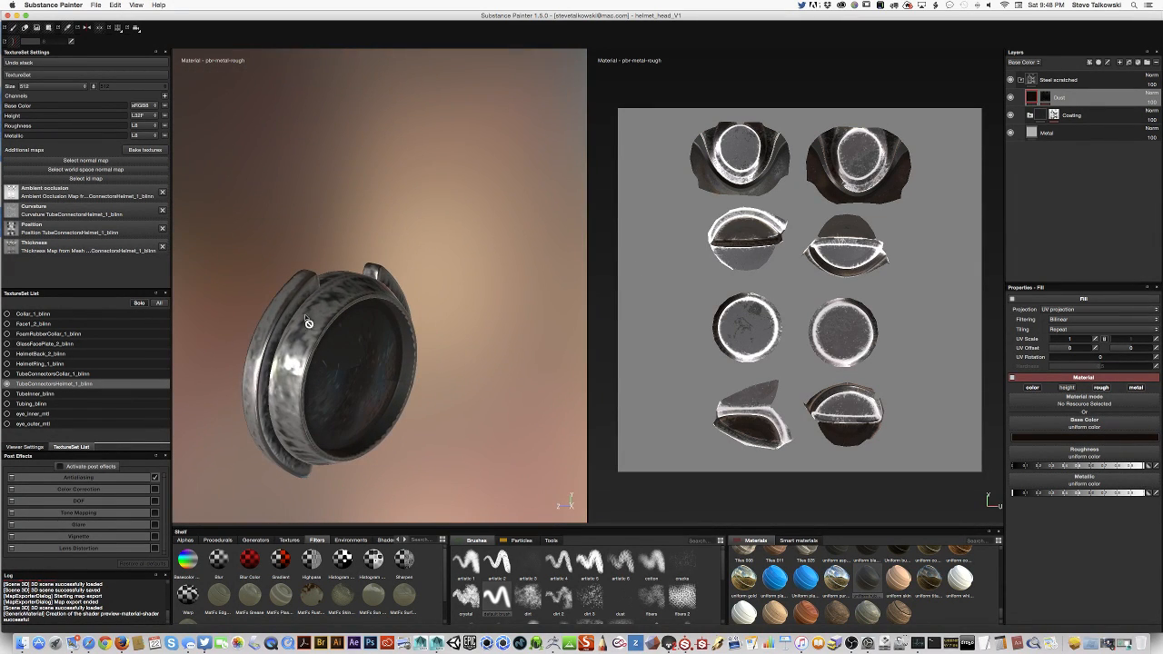
{"action": "left_click_drag", "start_coordinate": [382, 362], "coordinate": [284, 264], "text": "alt"}
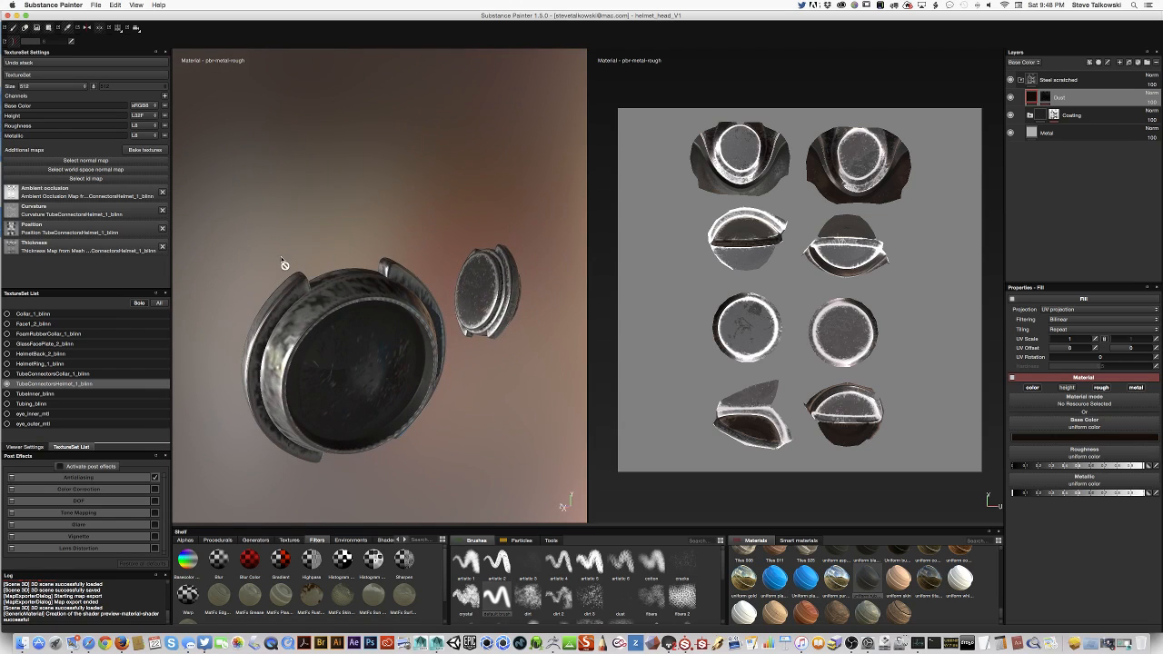
Try texture sizes of 128 and 256 on the tube connectors and compare the metal detail near and far.
{"action": "left_click", "coordinate": [67, 86]}
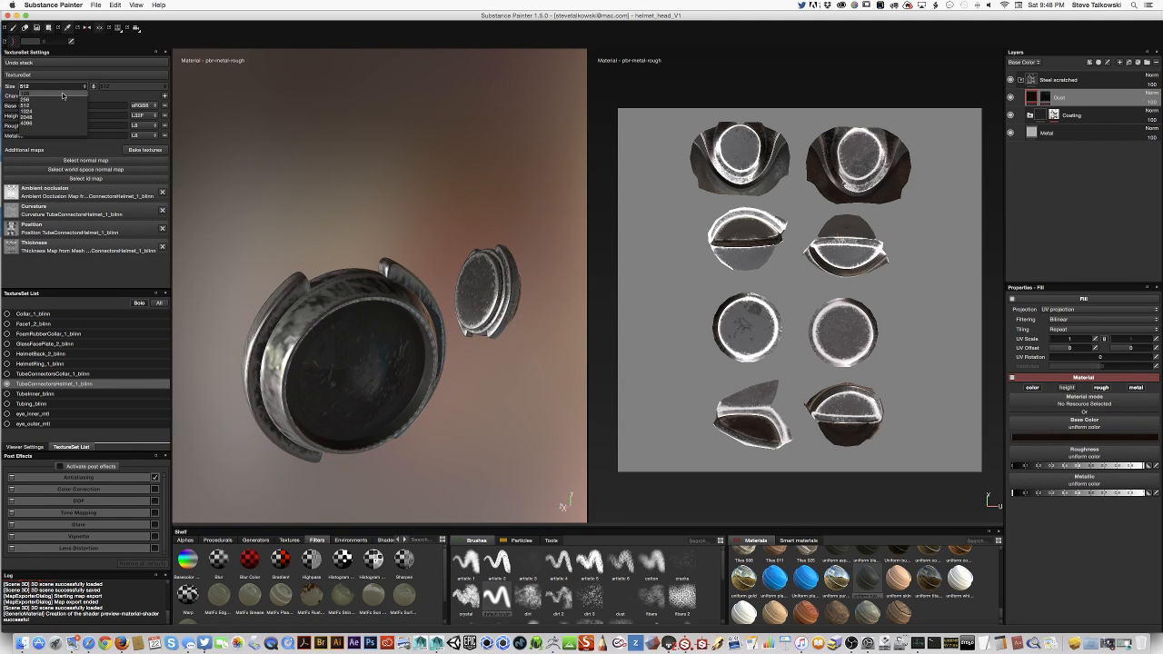
{"action": "left_click", "coordinate": [62, 95]}
{"action": "left_click_drag", "start_coordinate": [407, 220], "coordinate": [382, 290], "text": "alt"}
{"action": "left_click", "coordinate": [69, 86]}
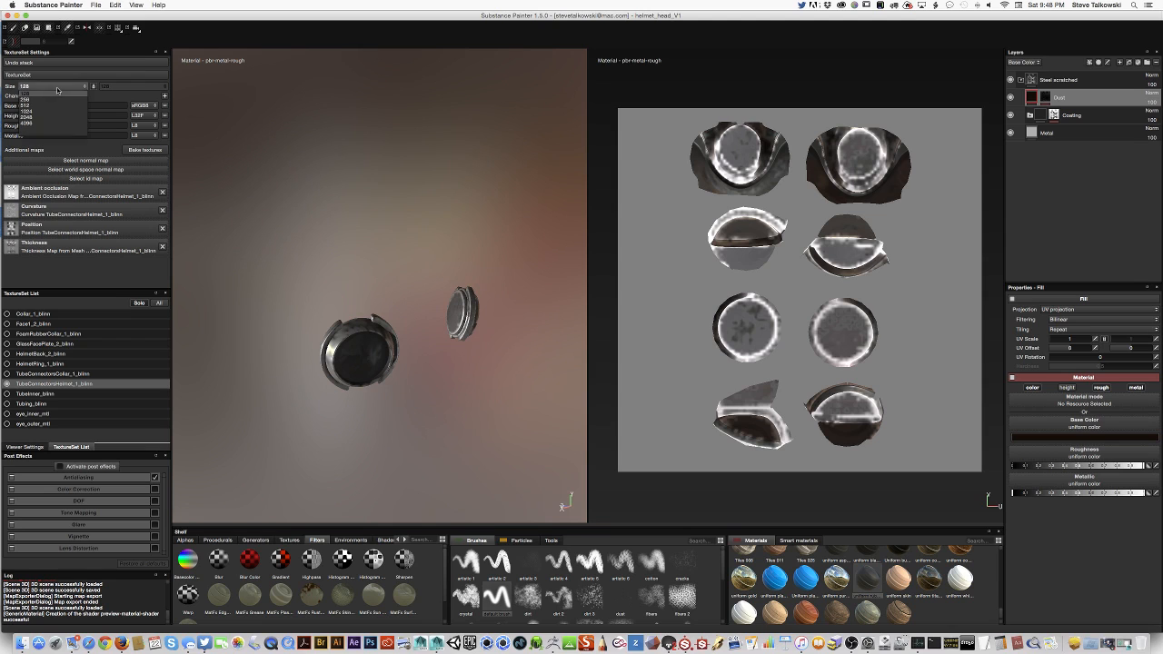
{"action": "left_click", "coordinate": [58, 101]}
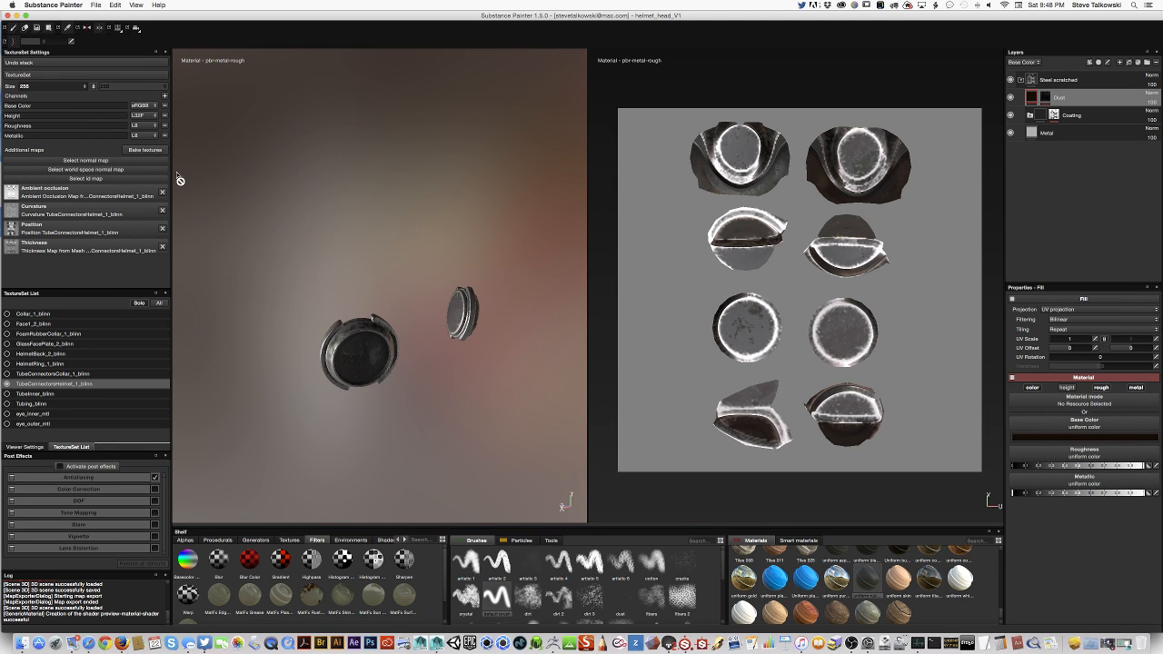
{"action": "right_click_drag", "start_coordinate": [179, 180], "coordinate": [443, 420], "text": "alt"}
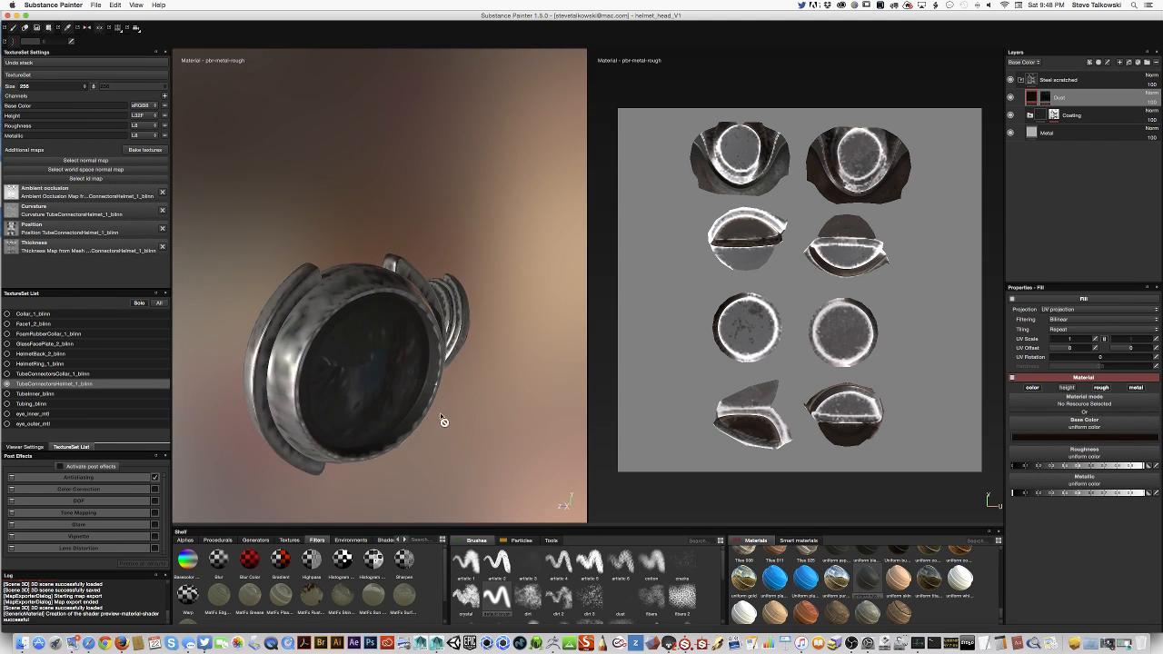
{"action": "left_click_drag", "start_coordinate": [442, 421], "coordinate": [441, 377], "text": "alt"}
Raise the tube connectors' texture size to 512 and on to 1024, comparing the scratches on the rim.
{"action": "left_click", "coordinate": [69, 85]}
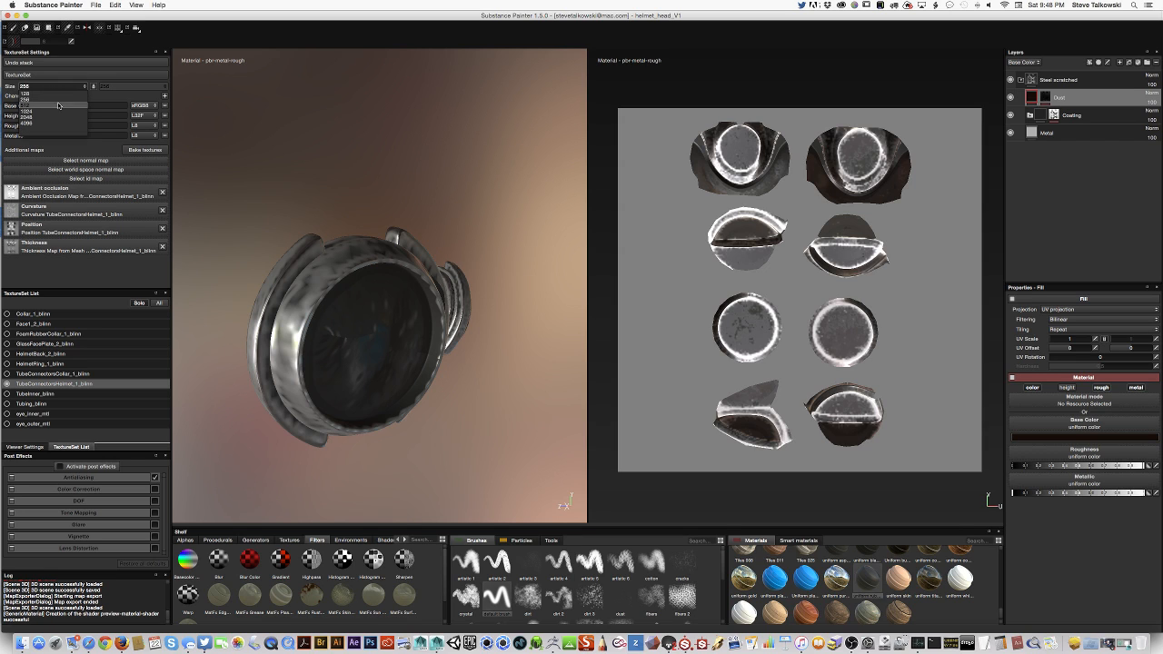
{"action": "left_click", "coordinate": [58, 105]}
{"action": "left_click", "coordinate": [51, 88]}
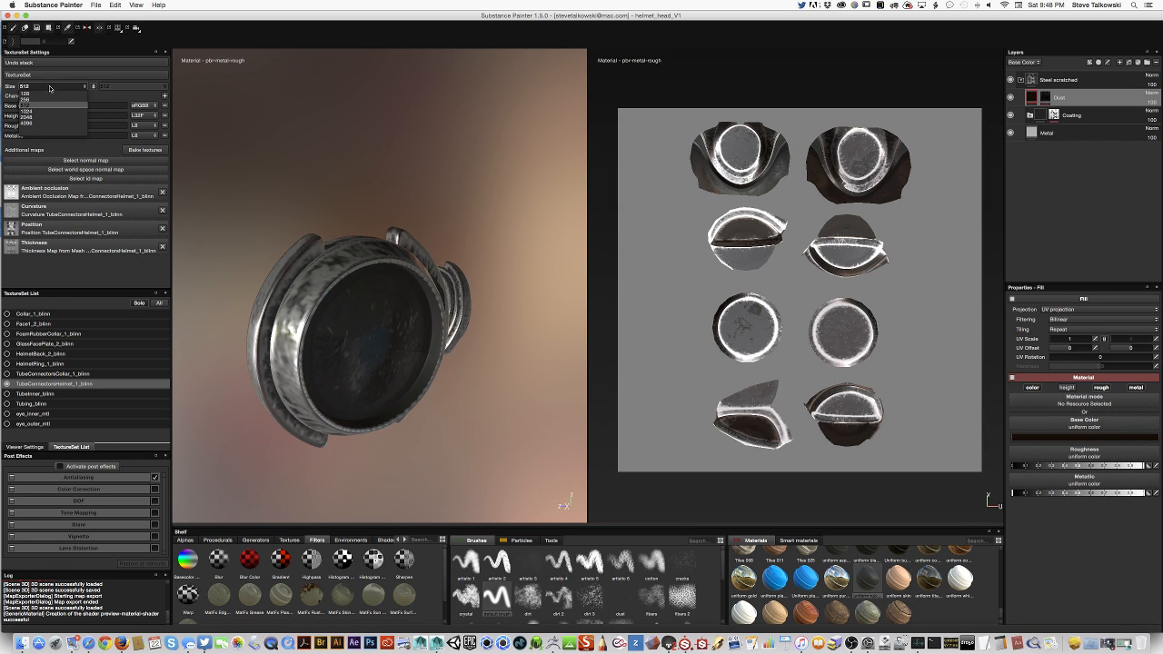
{"action": "left_click", "coordinate": [55, 111]}
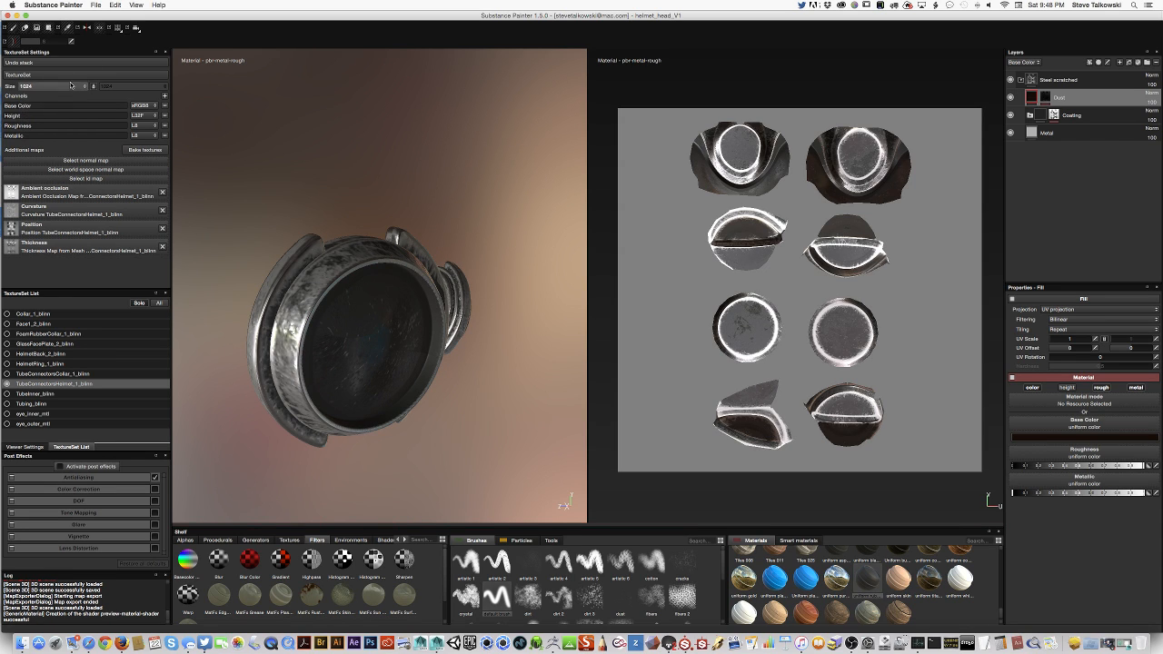
{"action": "left_click_drag", "start_coordinate": [455, 252], "coordinate": [446, 276], "text": "alt"}
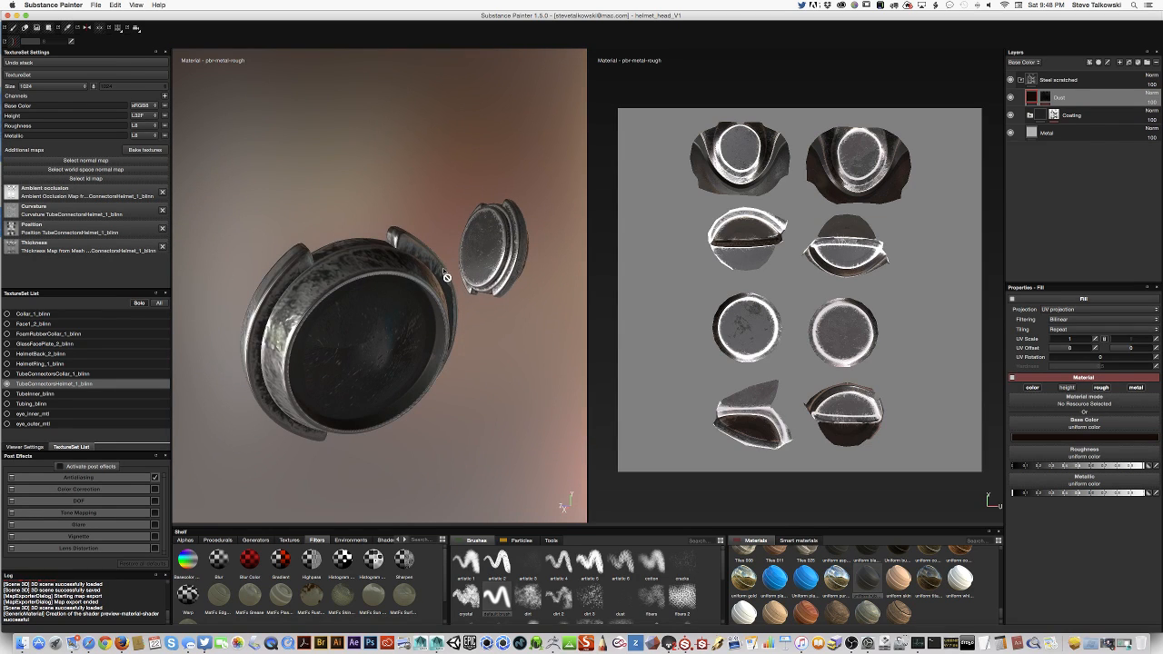
Try texture sizes of 2048 and 4096 on the tube connectors and inspect the rim and inner disc.
{"action": "left_click", "coordinate": [78, 85]}
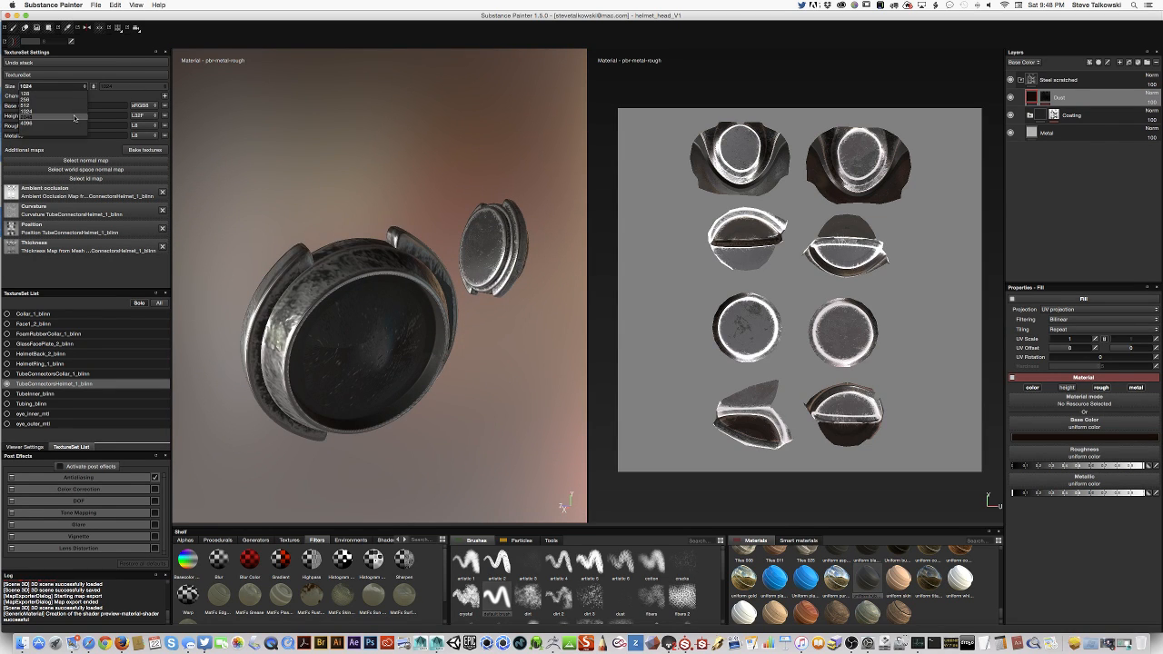
{"action": "left_click", "coordinate": [75, 115]}
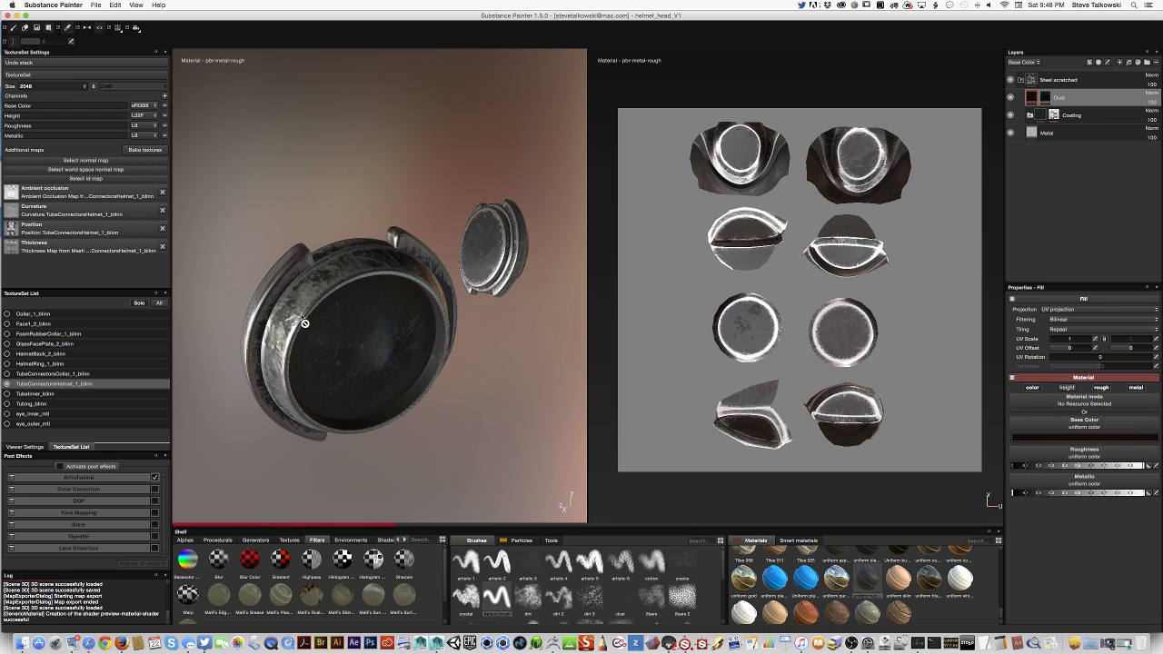
{"action": "left_click_drag", "start_coordinate": [311, 309], "coordinate": [318, 306], "text": "alt"}
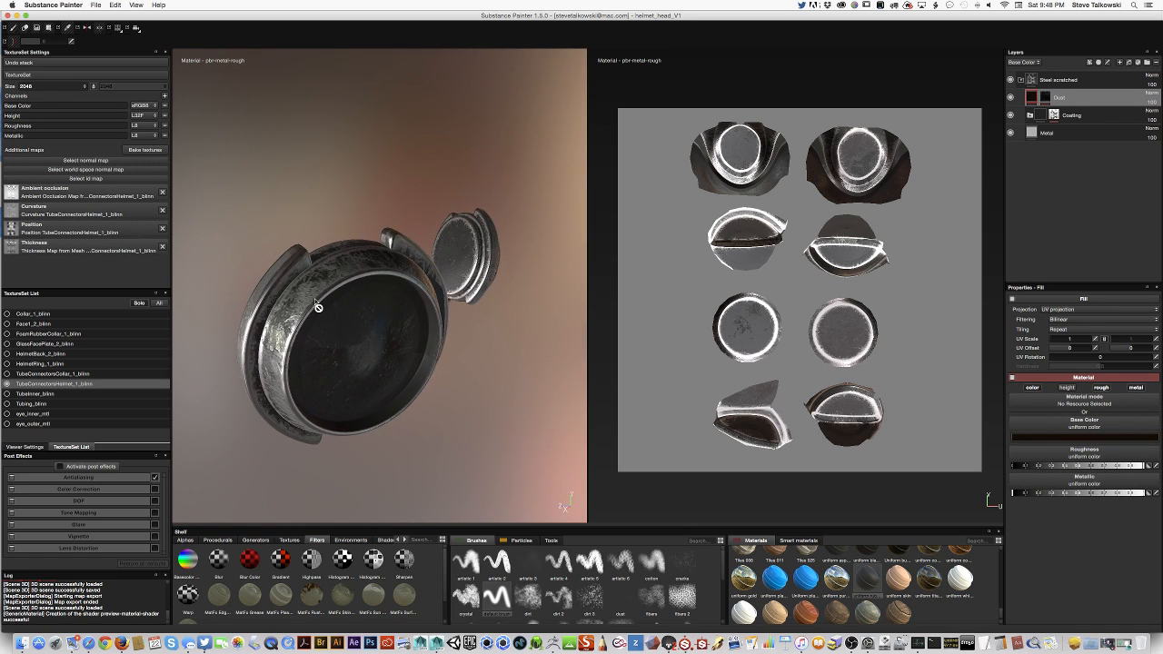
{"action": "left_click", "coordinate": [62, 87]}
{"action": "left_click", "coordinate": [64, 123]}
{"action": "left_click_drag", "start_coordinate": [462, 327], "coordinate": [456, 289], "text": "alt"}
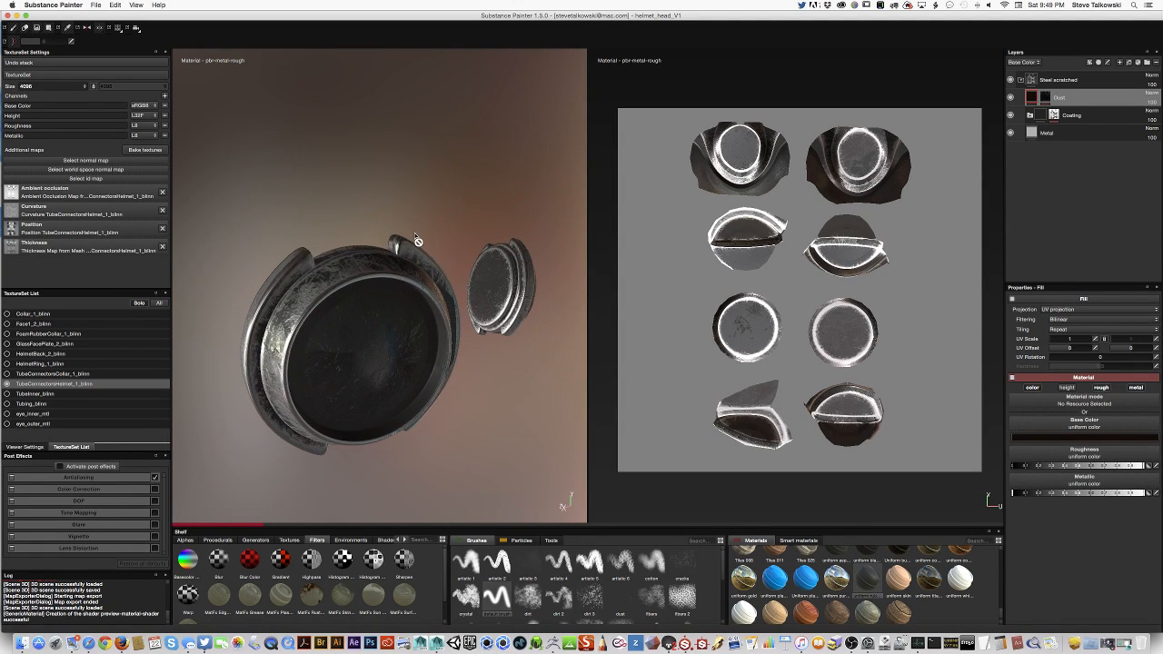
Set the tube connectors' texture size back to 2048, inspect both pieces and show the whole astronaut head again.
{"action": "left_click", "coordinate": [68, 85]}
{"action": "left_click", "coordinate": [64, 116]}
{"action": "left_click_drag", "start_coordinate": [482, 339], "coordinate": [308, 259], "text": "alt"}
{"action": "left_click_drag", "start_coordinate": [369, 230], "coordinate": [328, 211], "text": "alt"}
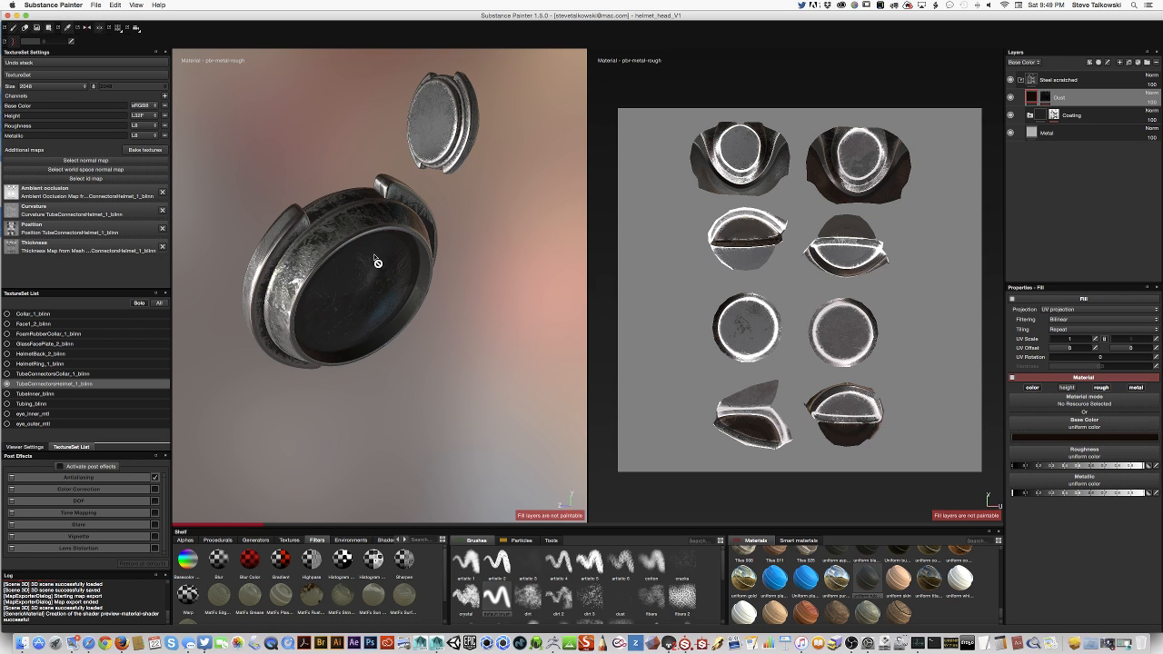
{"action": "mouse_move", "coordinate": [376, 260]}
{"action": "left_mouse_down", "text": "alt"}
{"action": "mouse_move", "coordinate": [460, 228]}
{"action": "mouse_move", "coordinate": [483, 236]}
{"action": "mouse_move", "coordinate": [418, 324]}
{"action": "left_mouse_up", "text": "alt"}
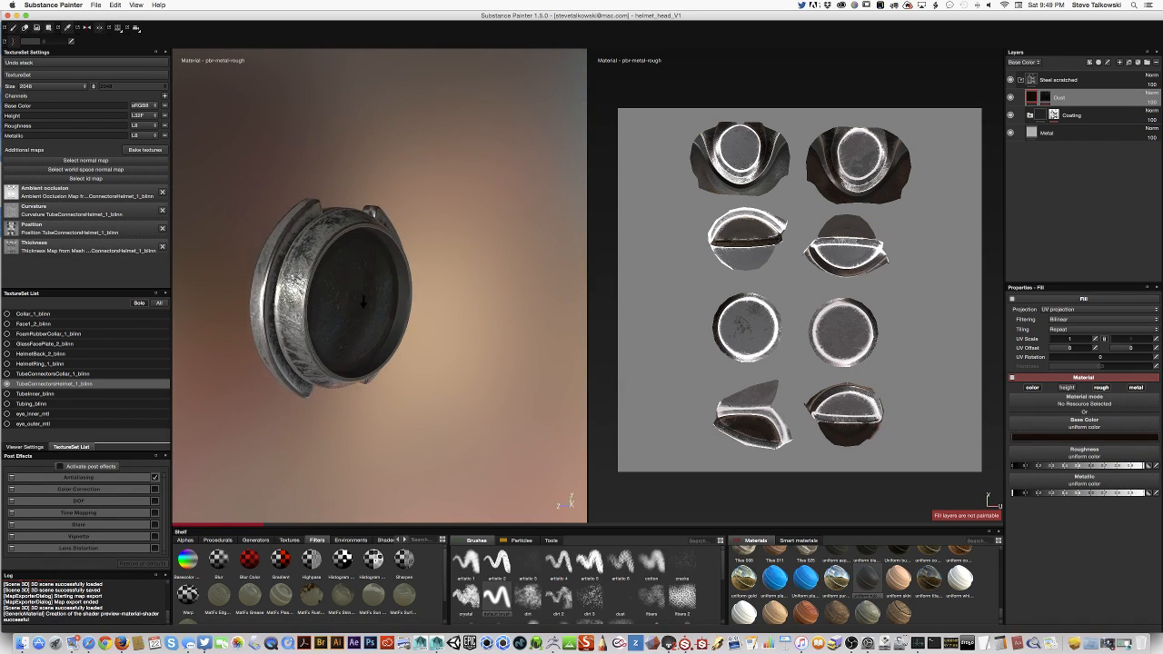
{"action": "middle_click_drag", "start_coordinate": [418, 323], "coordinate": [455, 311], "text": "alt"}
{"action": "left_click_drag", "start_coordinate": [456, 311], "coordinate": [358, 343], "text": "alt"}
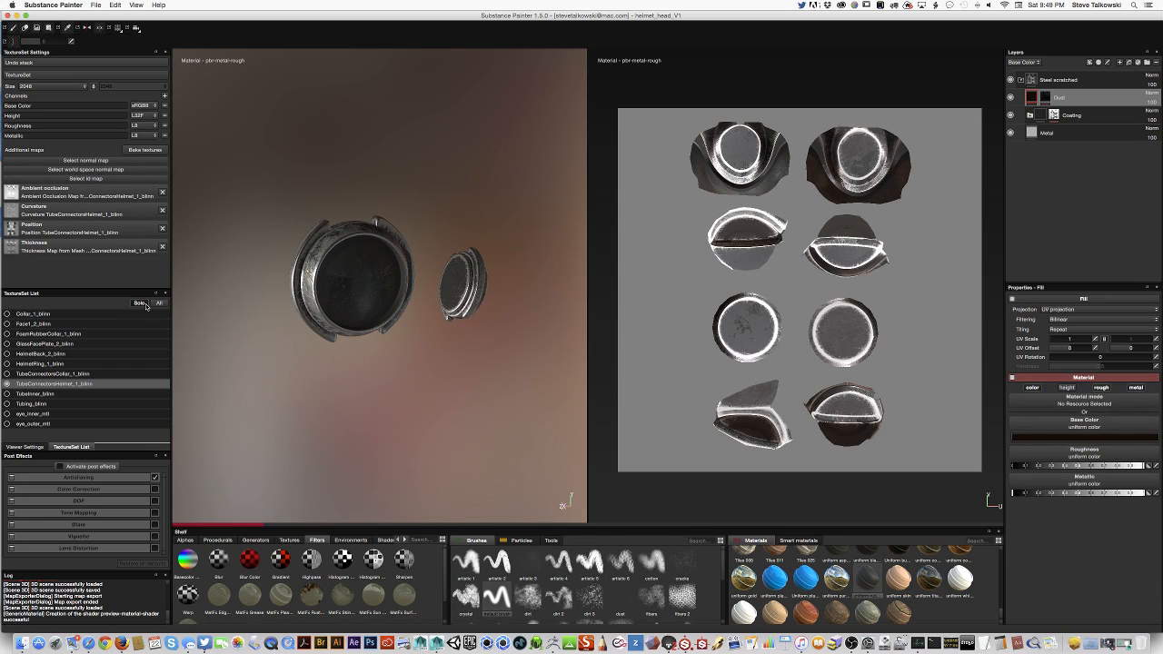
{"action": "left_click", "coordinate": [139, 303]}
{"action": "left_click_drag", "start_coordinate": [503, 322], "coordinate": [379, 294], "text": "alt"}
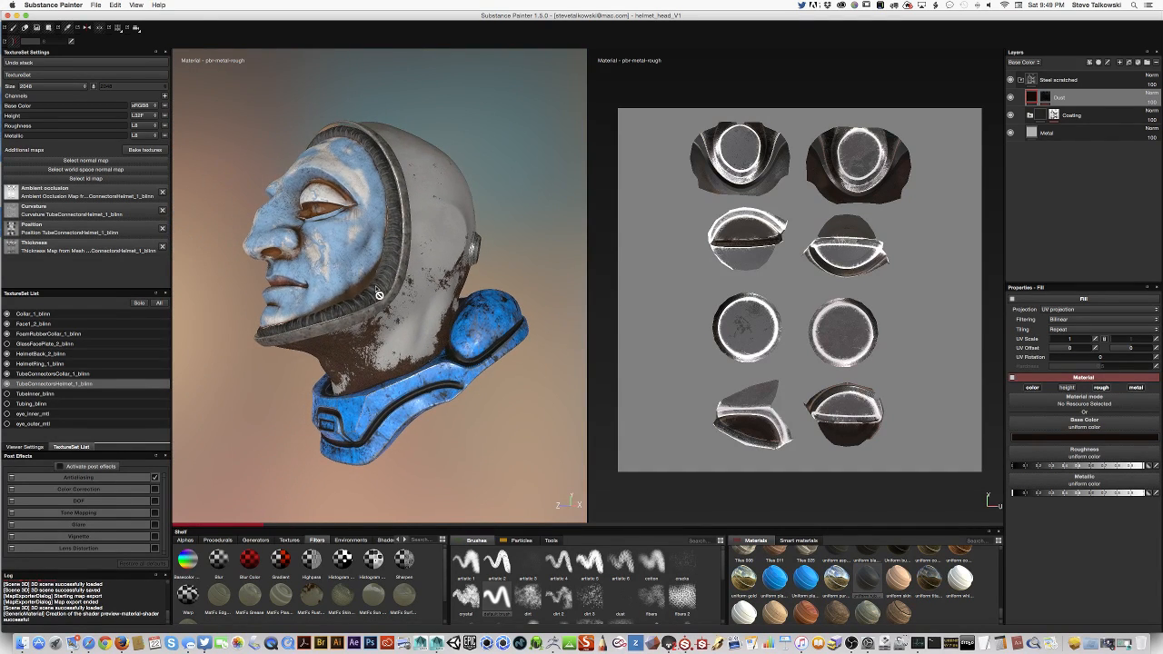
Review the maps listed for Face1_2_blinn in the texture export settings, leave without exporting and view the whole head.
{"action": "left_click", "coordinate": [96, 5]}
{"action": "left_click", "coordinate": [126, 130]}
{"action": "left_click_drag", "start_coordinate": [618, 178], "coordinate": [480, 122]}
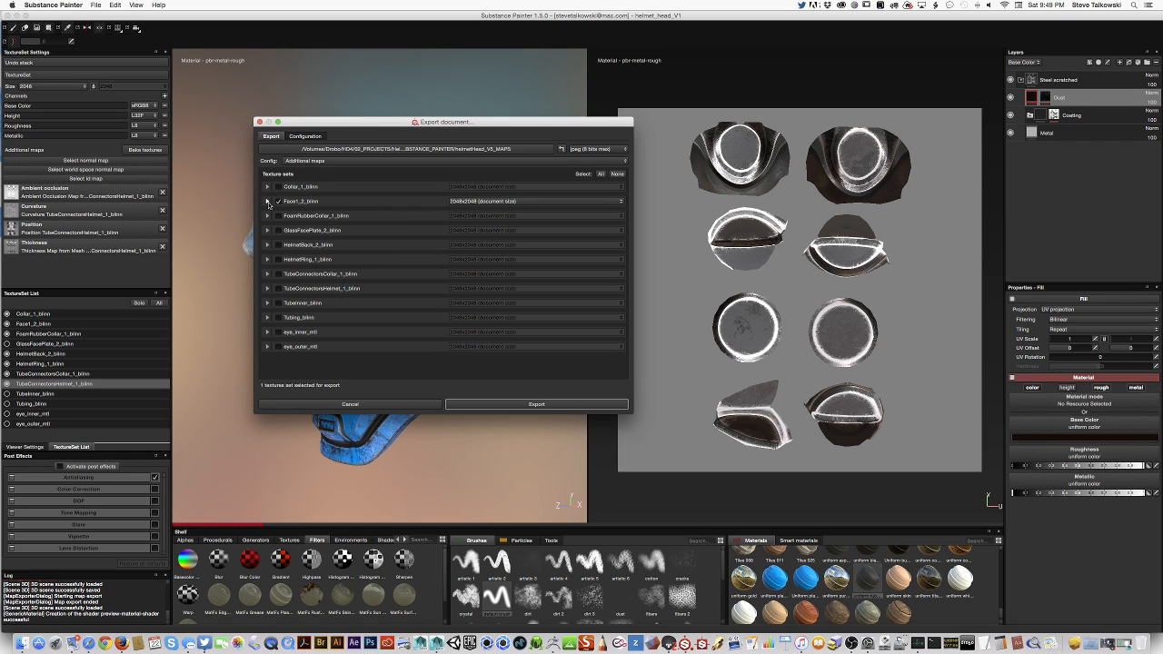
{"action": "left_click", "coordinate": [267, 201]}
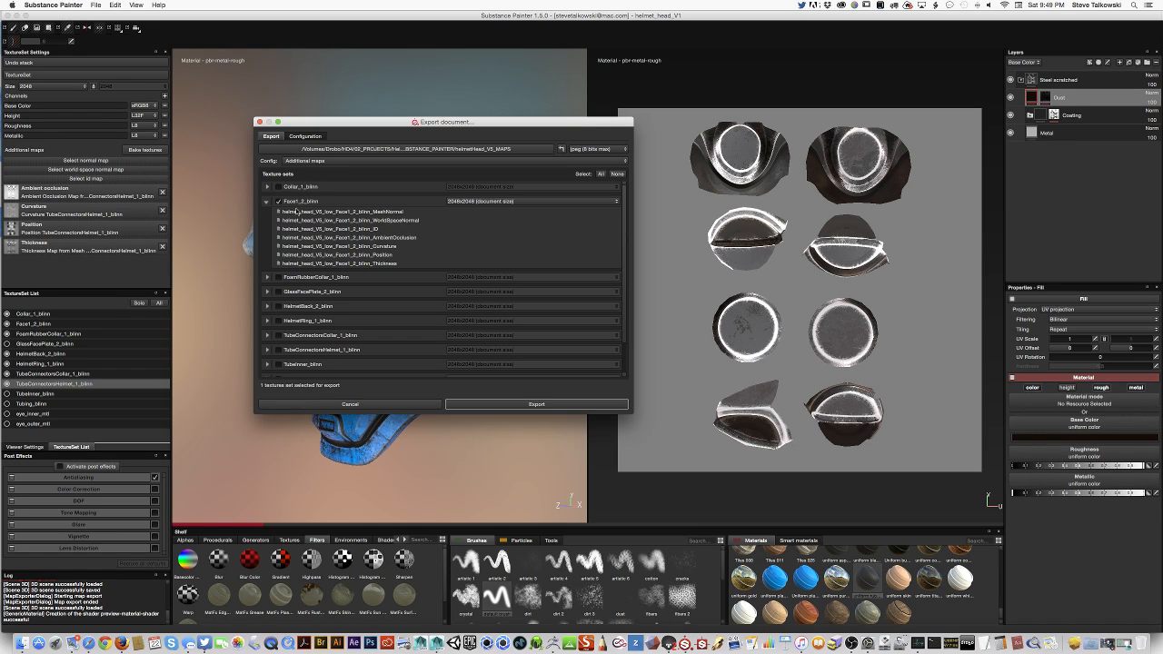
{"action": "left_click", "coordinate": [278, 201]}
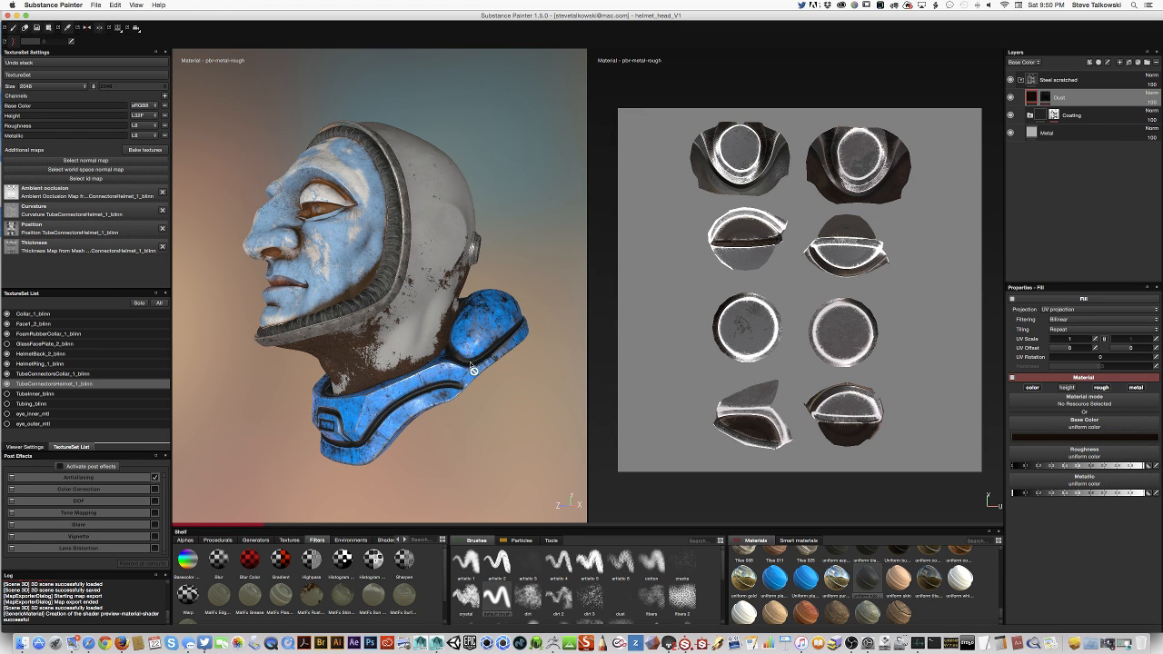
{"action": "left_click_drag", "start_coordinate": [473, 368], "coordinate": [445, 402], "text": "alt"}
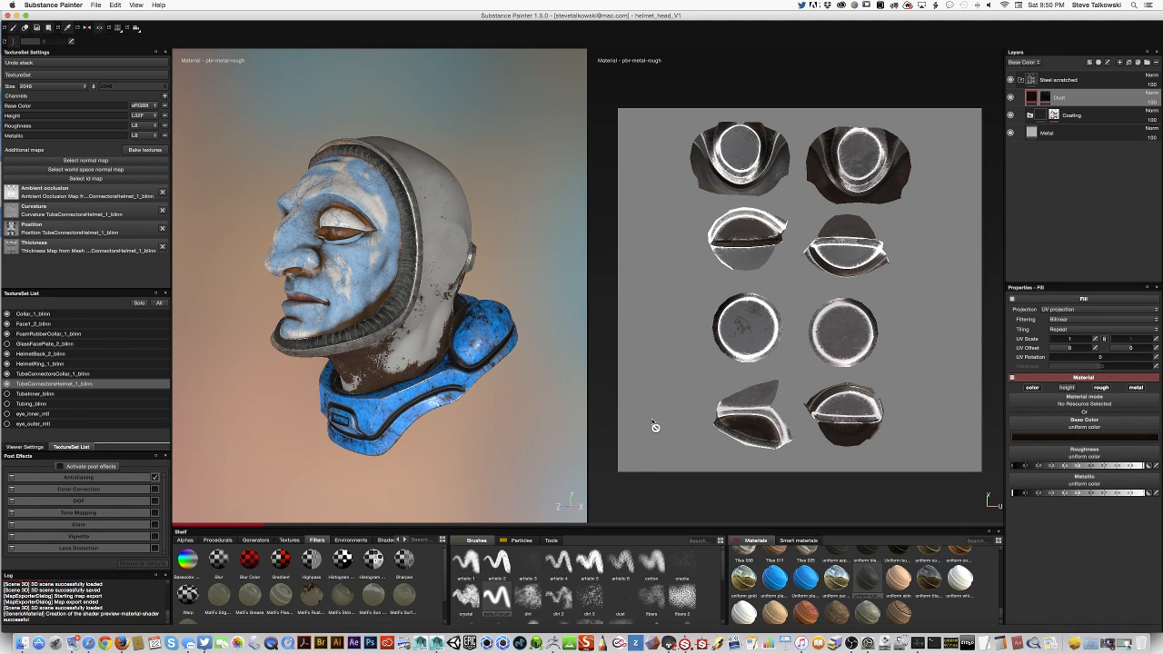
Leave Substance Painter, switch to ZBrush and quit it.
{"action": "left_click", "coordinate": [919, 644]}
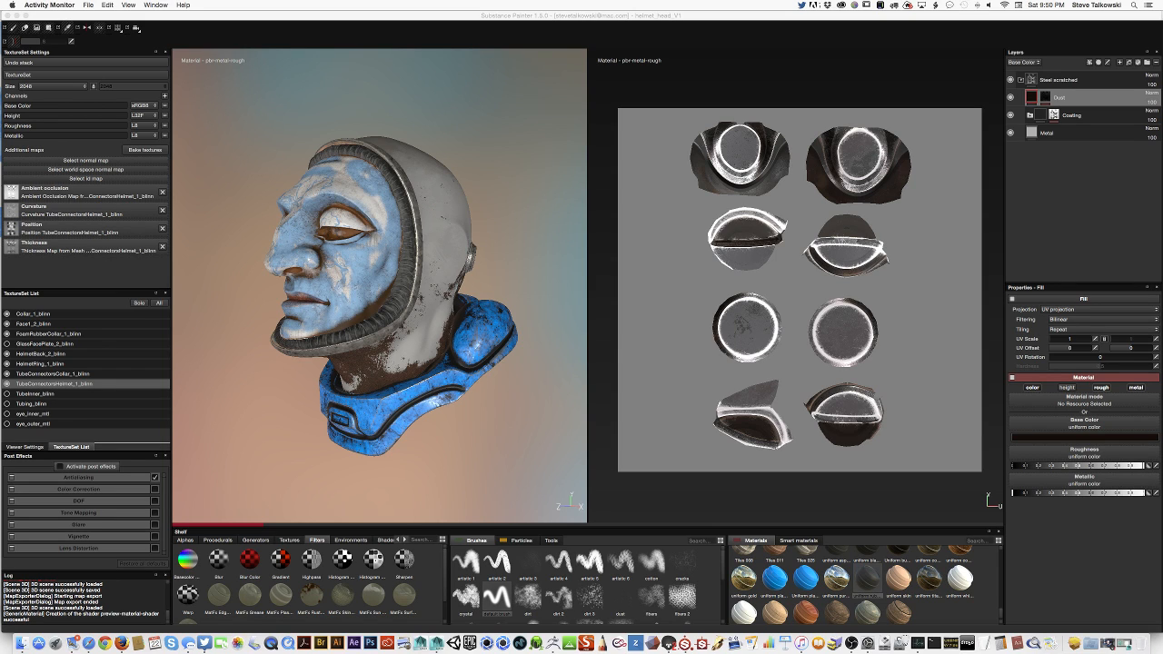
{"action": "left_click", "coordinate": [164, 12]}
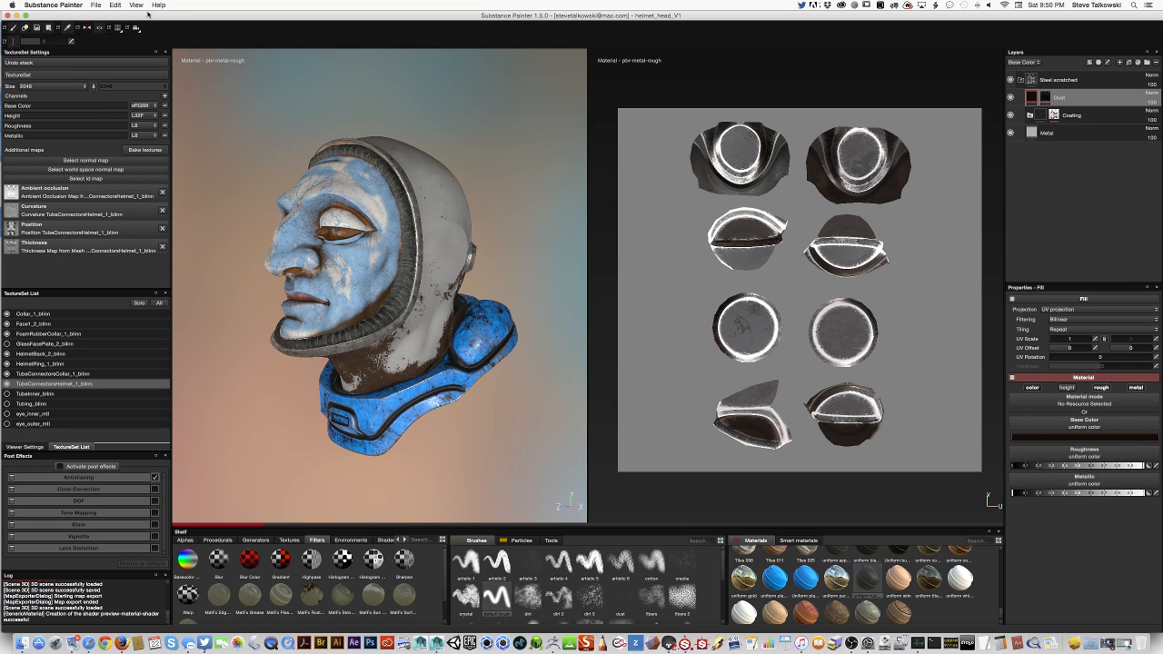
{"action": "left_click", "coordinate": [52, 4]}
{"action": "left_click", "coordinate": [52, 5]}
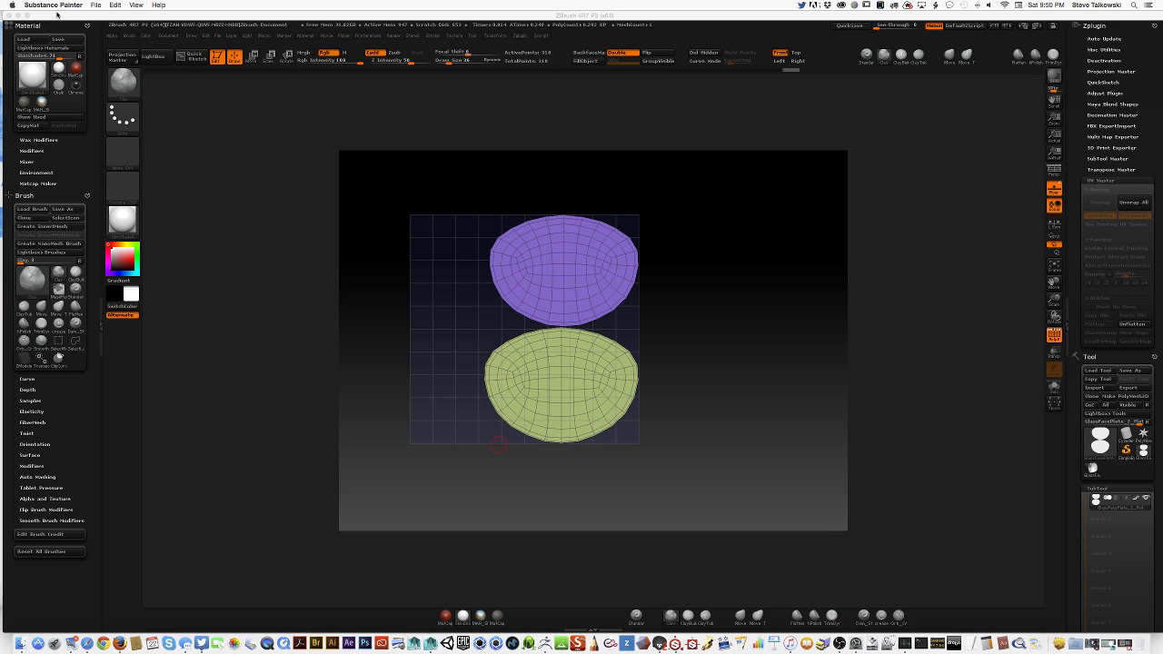
{"action": "left_click", "coordinate": [56, 16]}
{"action": "left_click", "coordinate": [35, 4]}
{"action": "left_click", "coordinate": [47, 89]}
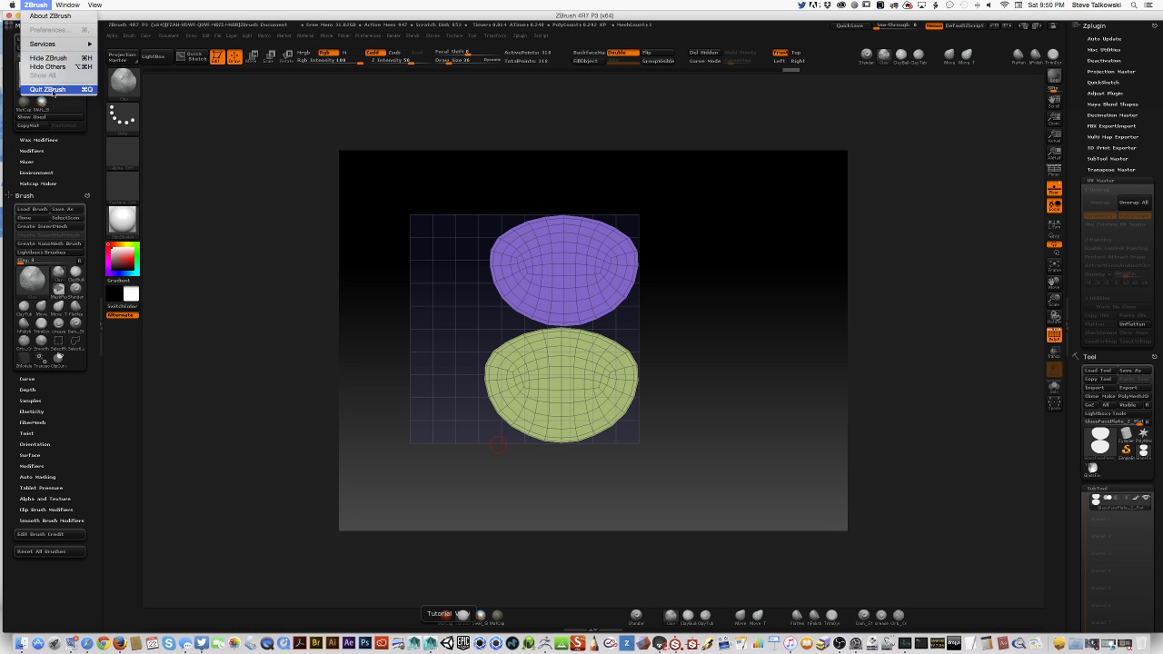
{"action": "left_click", "coordinate": [547, 209]}
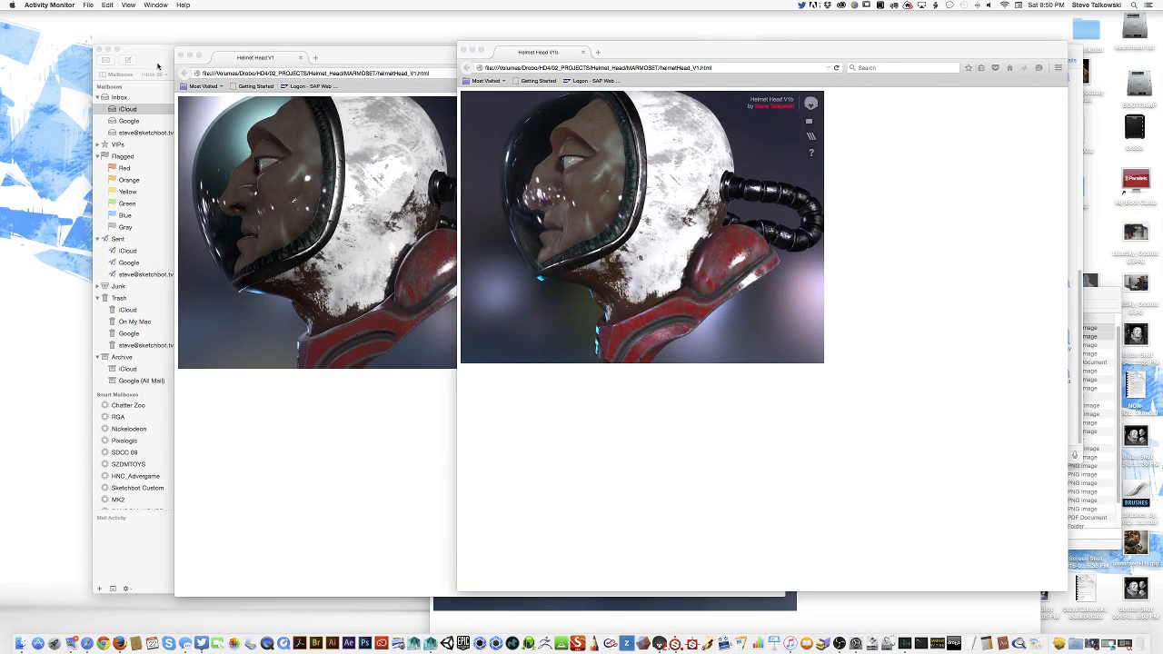
Close the mail window, switch to Marmoset Toolbag and turn the helmet head to a three-quarter view.
{"action": "left_click_drag", "start_coordinate": [155, 69], "coordinate": [111, 64]}
{"action": "left_click", "coordinate": [62, 43]}
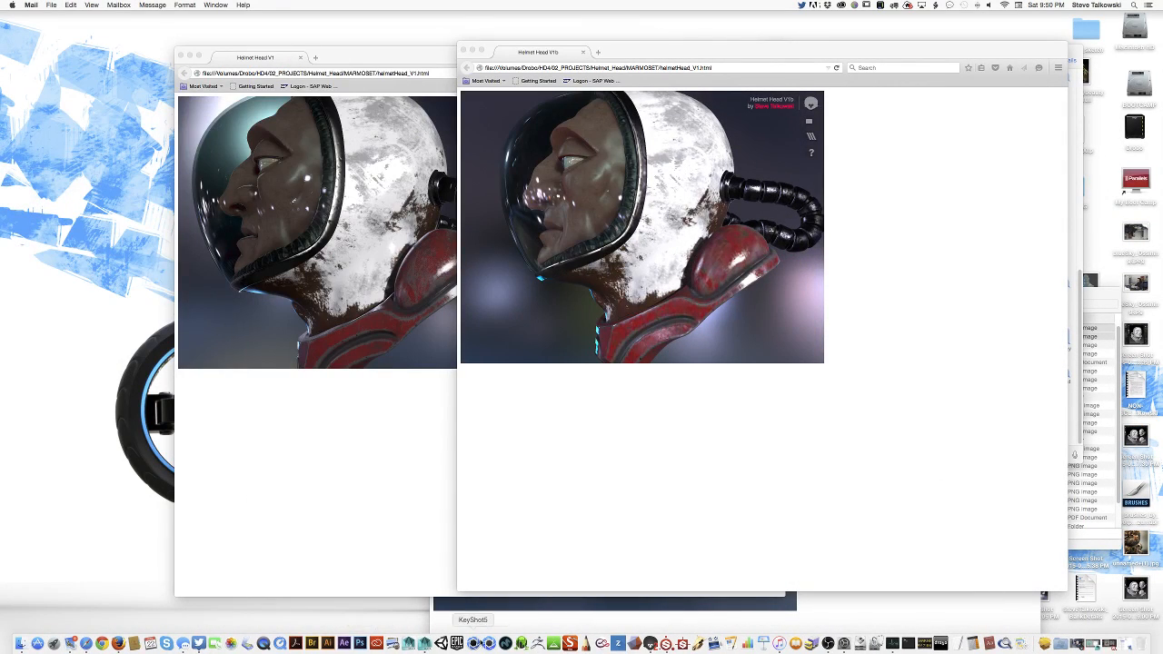
{"action": "left_click", "coordinate": [644, 645]}
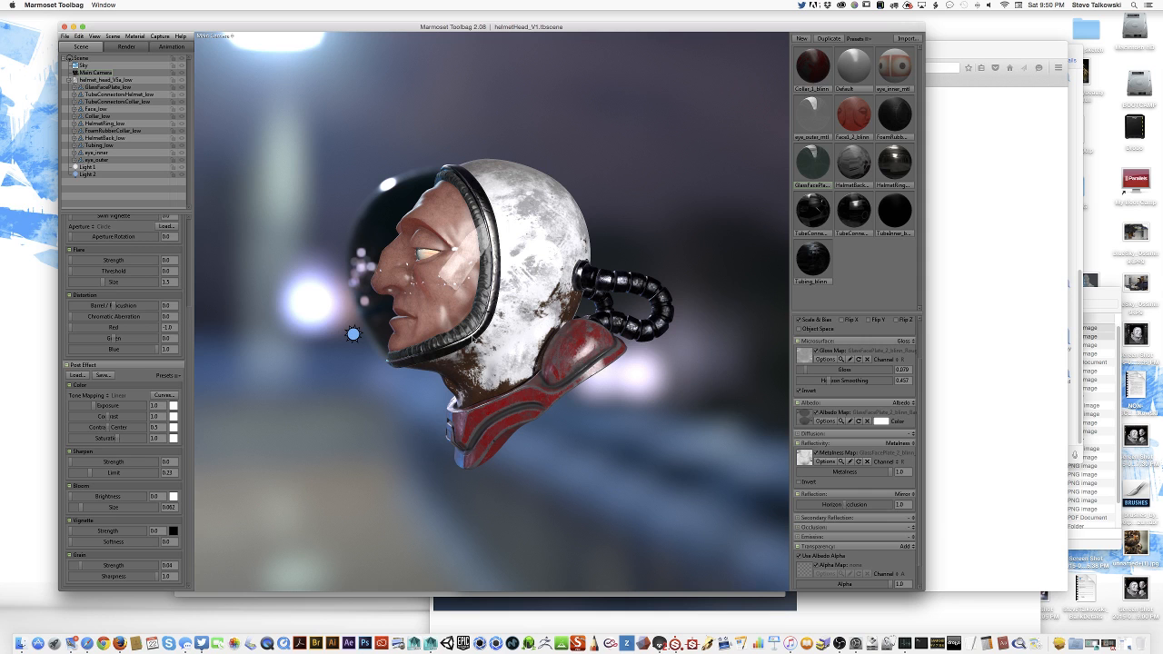
{"action": "left_click_drag", "start_coordinate": [611, 467], "coordinate": [612, 405]}
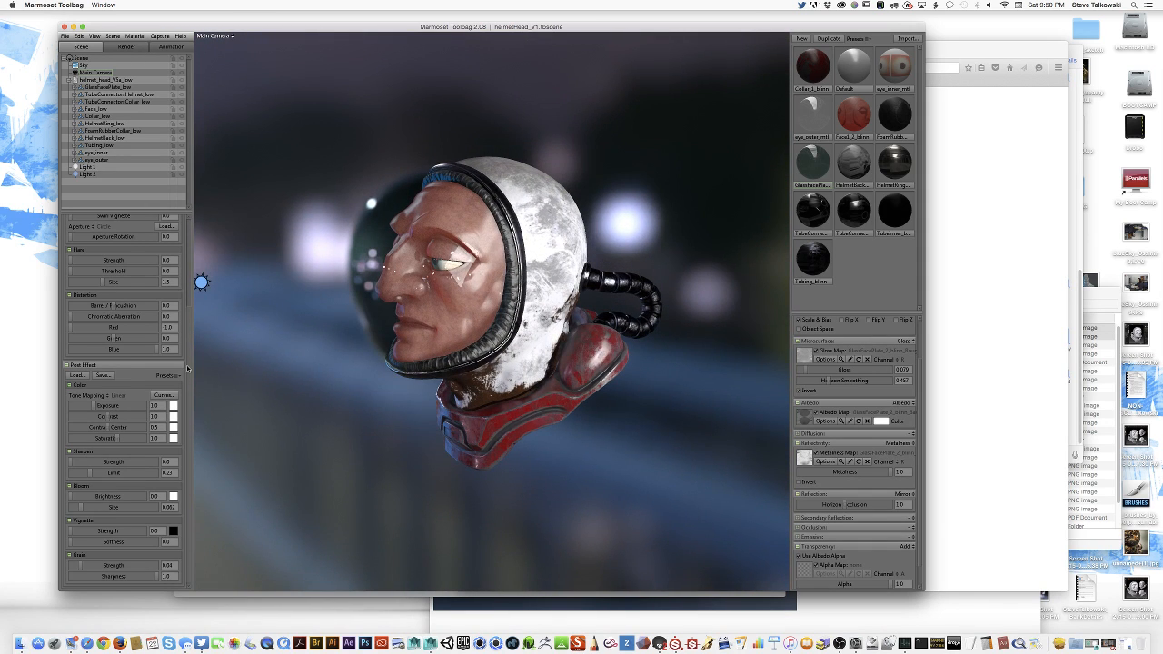
Hide Light 1 and Light 2 in the scene and select the Default material.
{"action": "scroll", "coordinate": [182, 248], "scroll_direction": "up", "scroll_amount": 3}
{"action": "scroll", "coordinate": [183, 248], "scroll_direction": "up", "scroll_amount": 1}
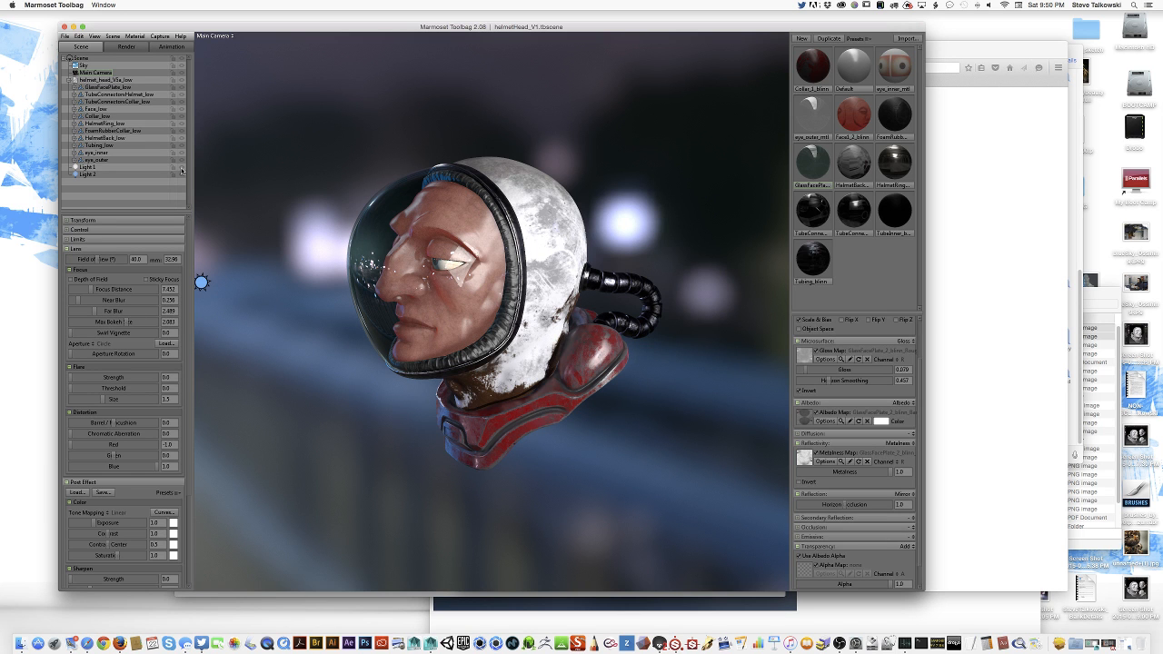
{"action": "left_click_drag", "start_coordinate": [202, 211], "coordinate": [440, 403]}
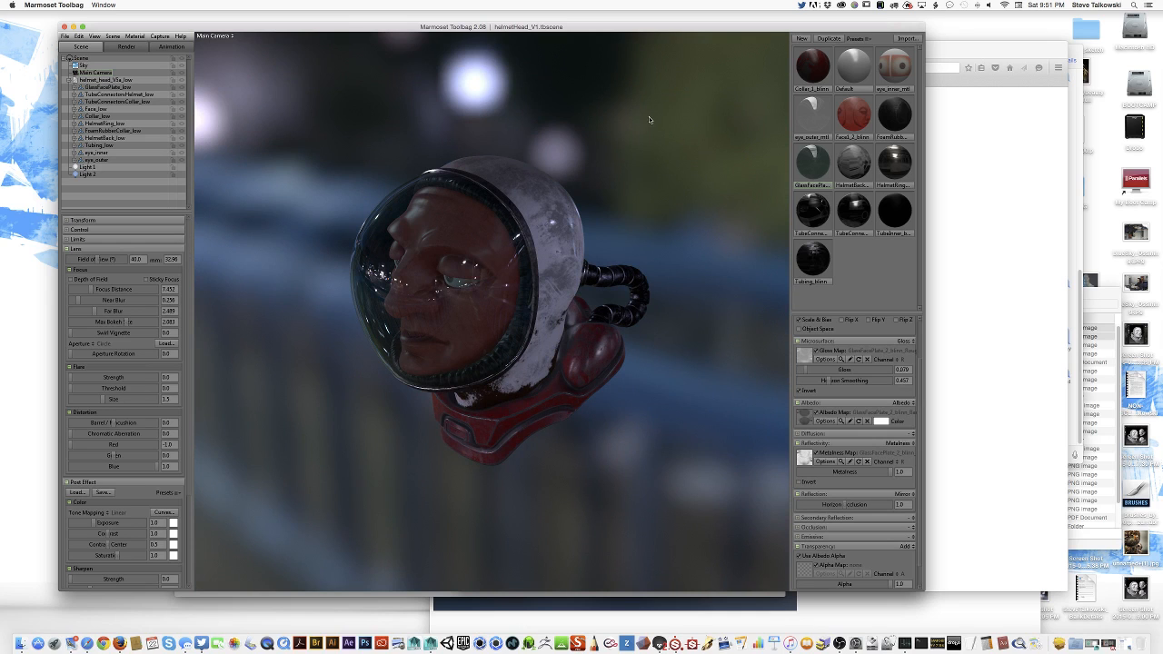
{"action": "left_click", "coordinate": [860, 68]}
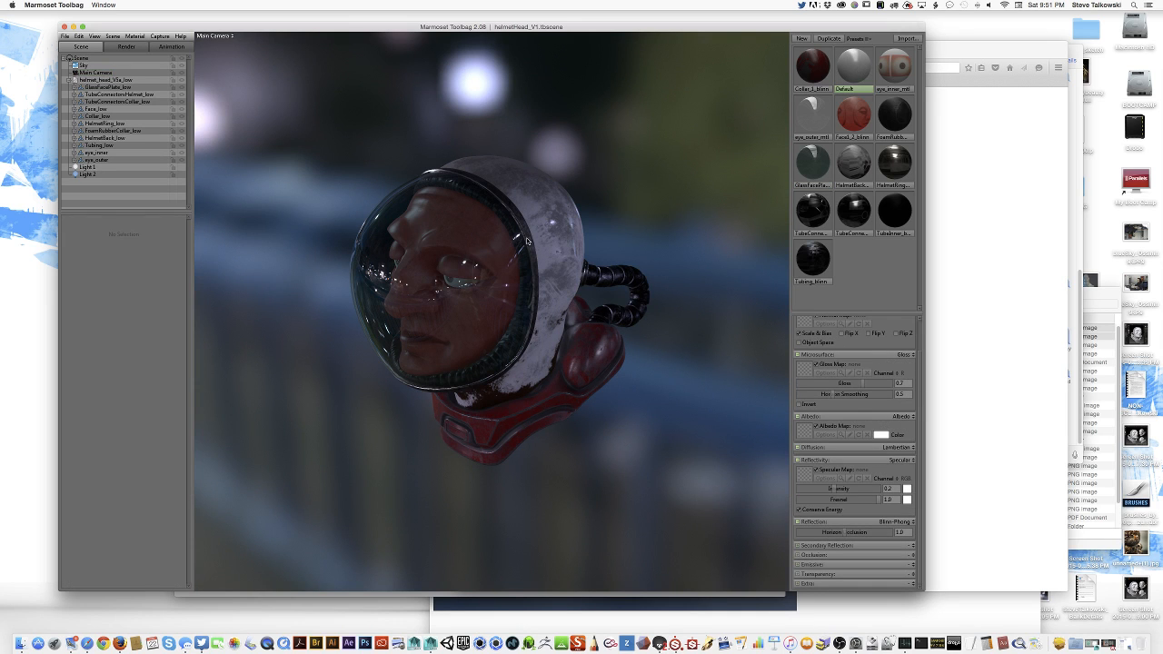
{"action": "left_click_drag", "start_coordinate": [627, 350], "coordinate": [538, 247]}
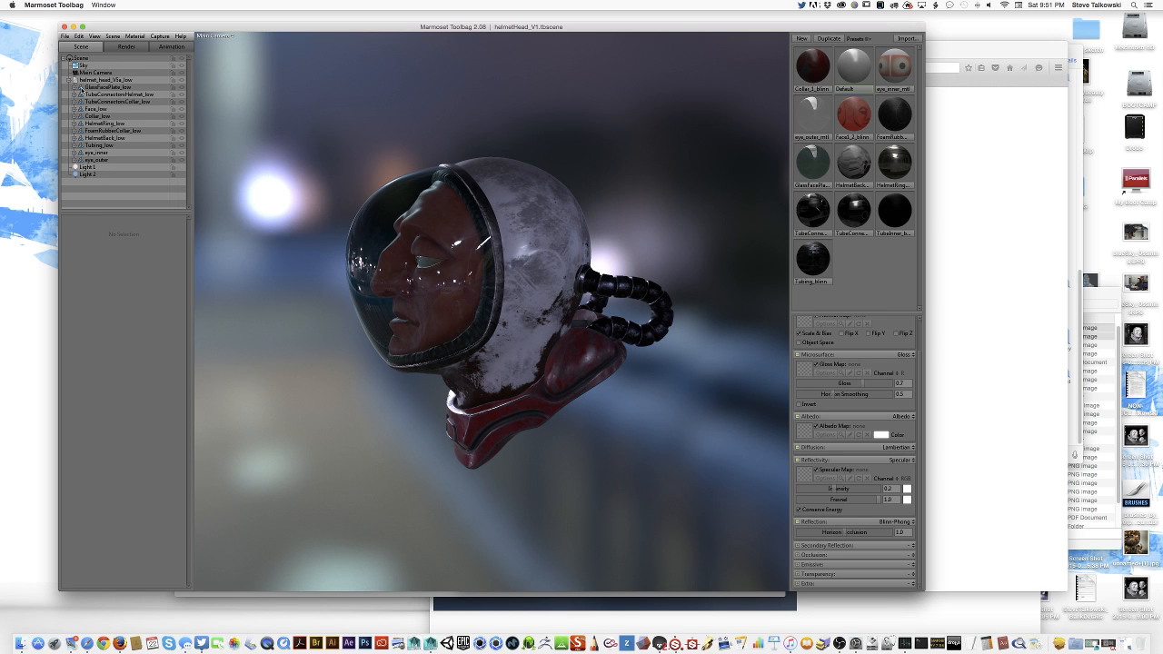
Step through the helmet's individual meshes from GlassFacePlate_low to HelmetRing_low, finishing on Face_low.
{"action": "left_click", "coordinate": [107, 87]}
{"action": "left_click", "coordinate": [110, 94]}
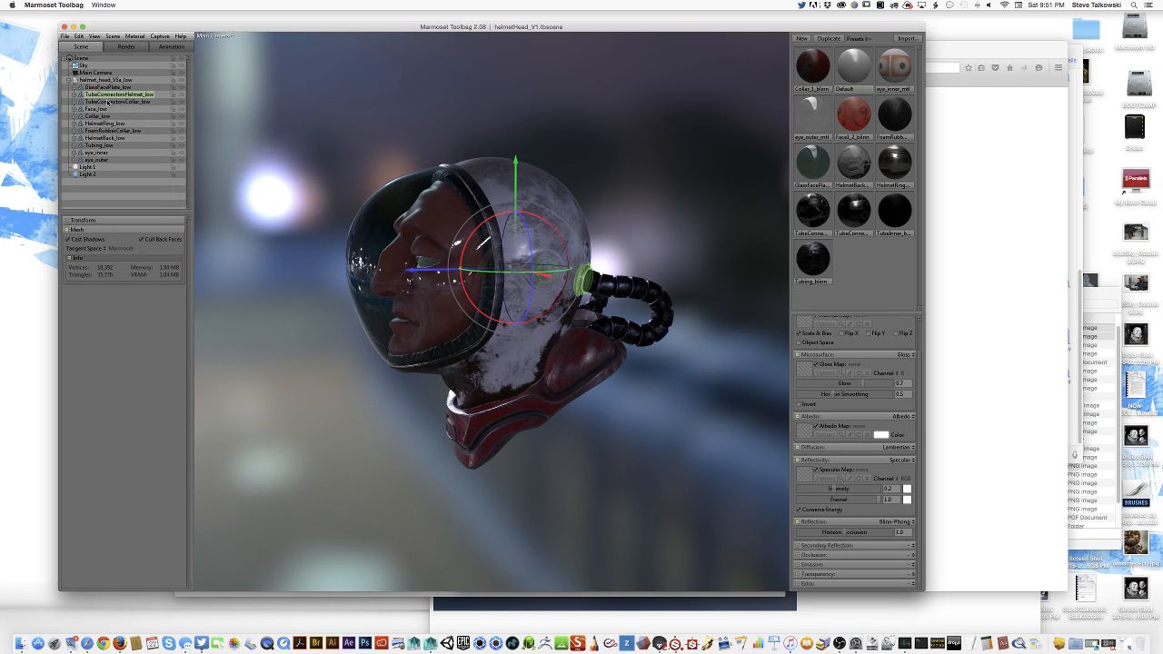
{"action": "key", "text": "Down"}
{"action": "key", "text": "Down"}
{"action": "key", "text": "Down"}
{"action": "key", "text": "Down"}
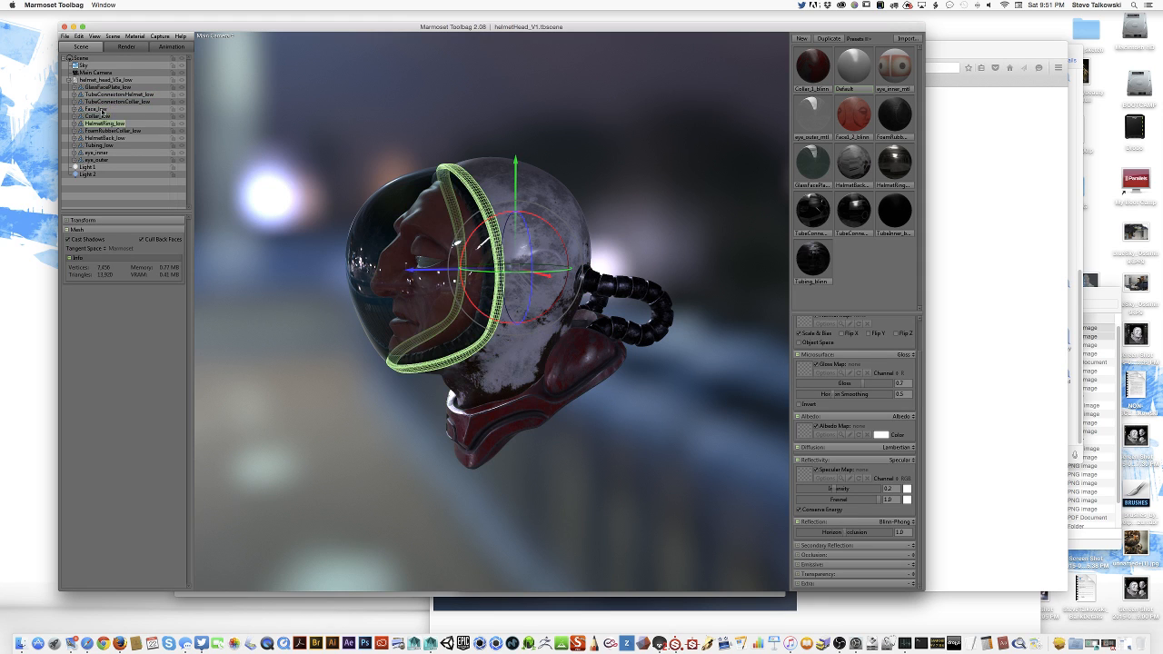
{"action": "left_click", "coordinate": [100, 109]}
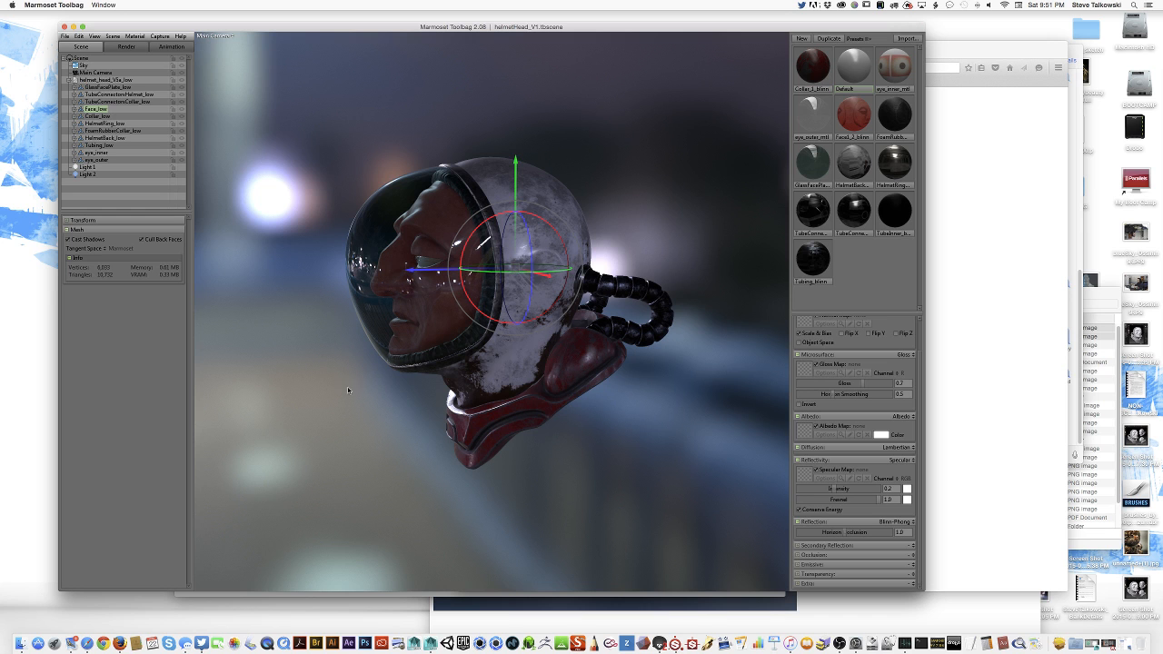
Hide the glass, tubing, face, helmet, foam rubber and eye meshes so that only Collar_low is displayed.
{"action": "left_click_drag", "start_coordinate": [657, 190], "coordinate": [670, 228]}
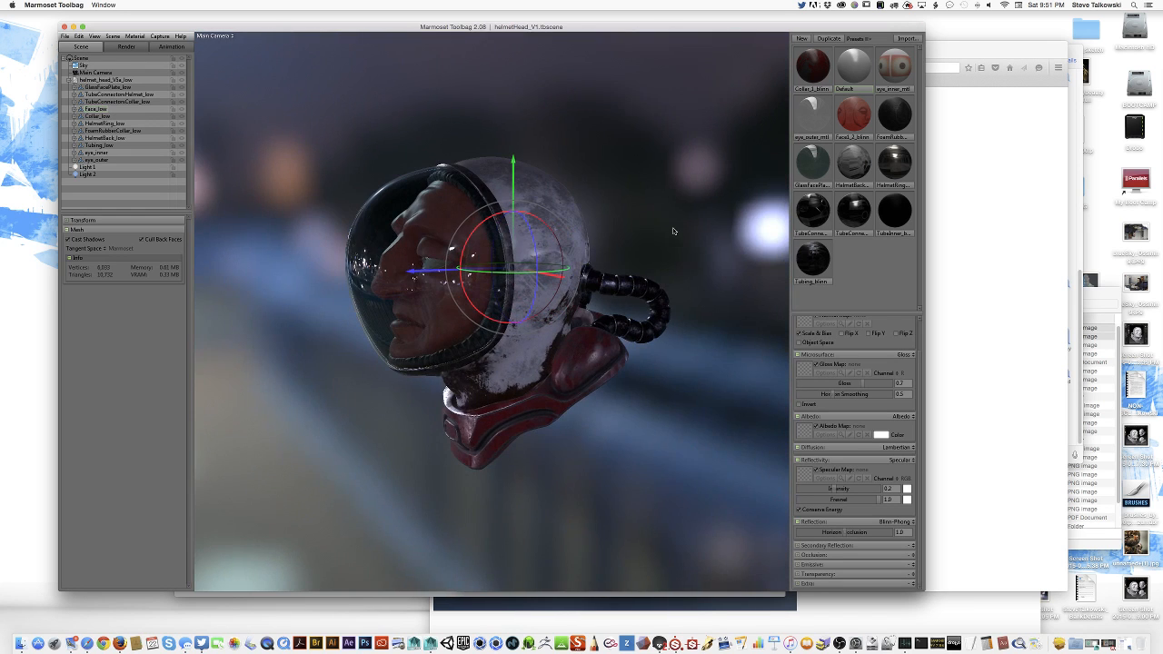
{"action": "left_click", "coordinate": [181, 108]}
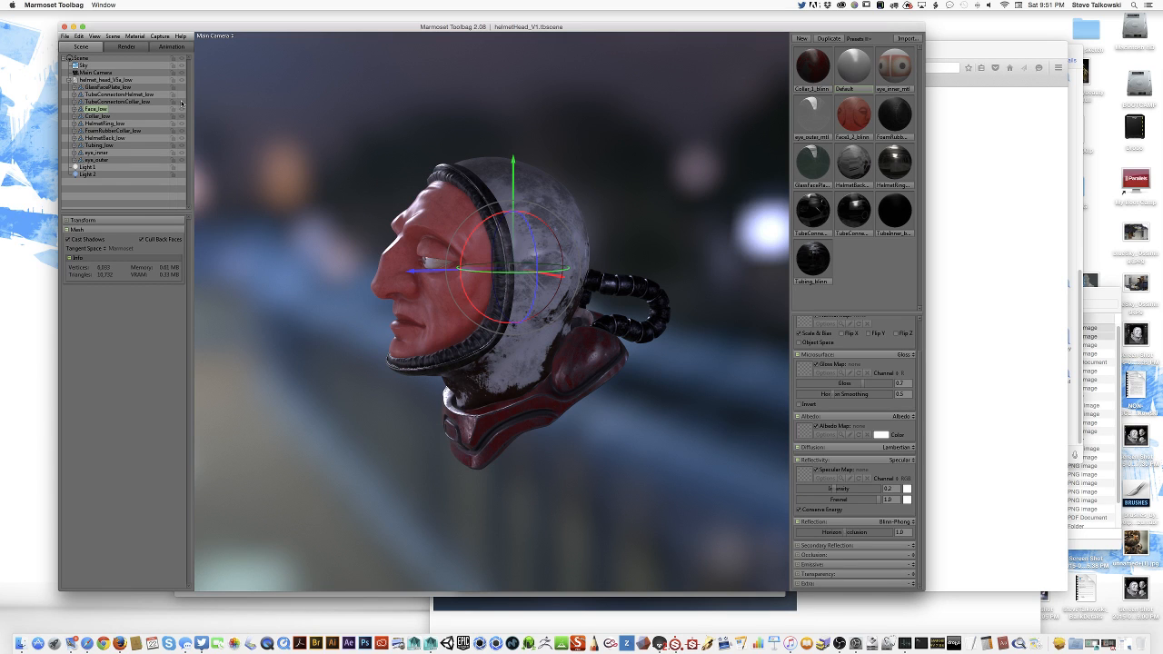
{"action": "left_click", "coordinate": [179, 109]}
{"action": "left_click", "coordinate": [182, 123]}
{"action": "left_click", "coordinate": [182, 130]}
{"action": "left_click", "coordinate": [183, 138]}
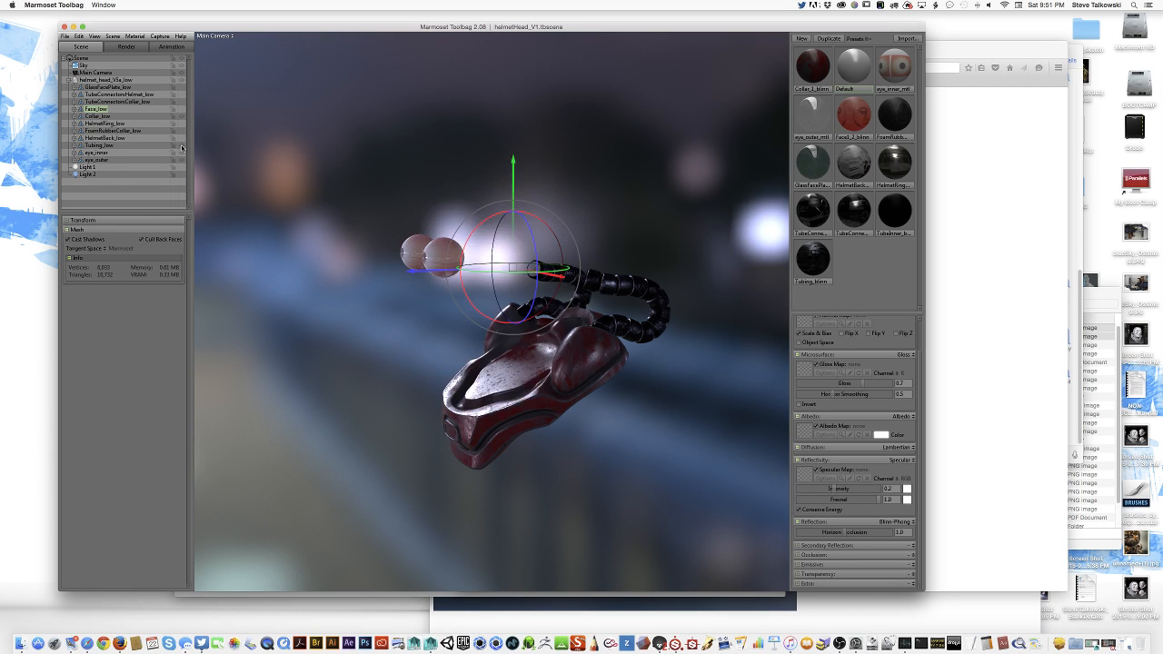
{"action": "left_click", "coordinate": [183, 145]}
{"action": "left_click", "coordinate": [182, 152]}
{"action": "left_click", "coordinate": [183, 159]}
Disable the normal, gloss, albedo and metalness maps of the Collar_1_blinn material.
{"action": "left_click_drag", "start_coordinate": [255, 504], "coordinate": [359, 327]}
{"action": "scroll", "coordinate": [638, 420], "scroll_direction": "up", "scroll_amount": 5}
{"action": "scroll", "coordinate": [576, 154], "scroll_direction": "down", "scroll_amount": 10}
{"action": "scroll", "coordinate": [576, 155], "scroll_direction": "up", "scroll_amount": 5}
{"action": "left_click_drag", "start_coordinate": [549, 238], "coordinate": [572, 307]}
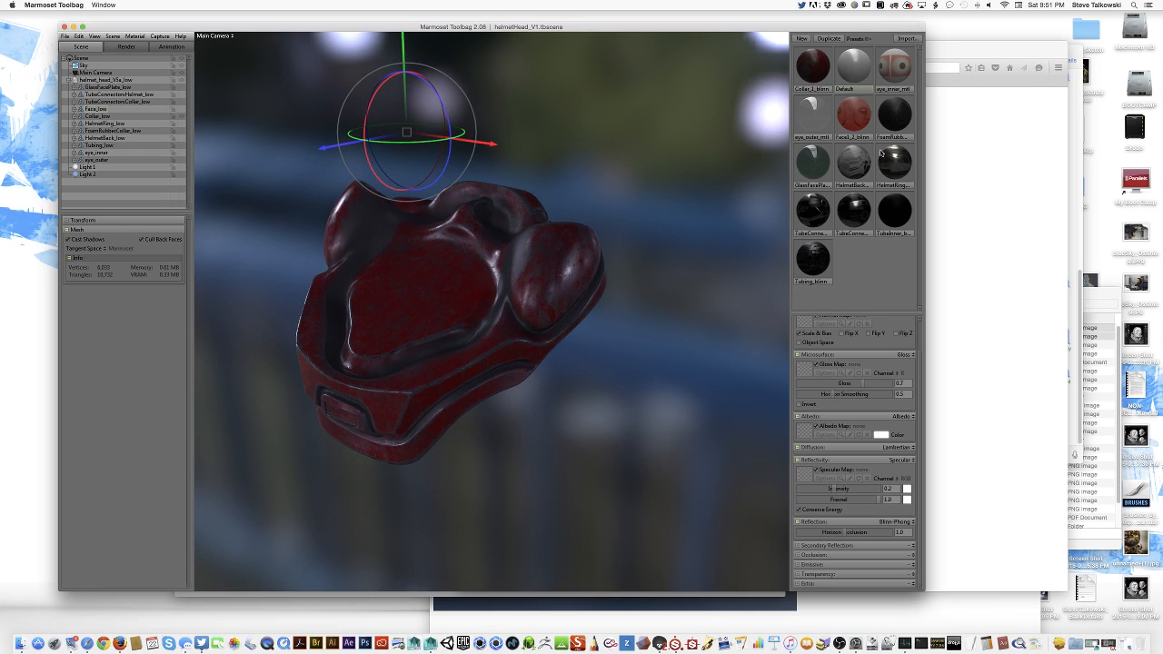
{"action": "left_click", "coordinate": [822, 62]}
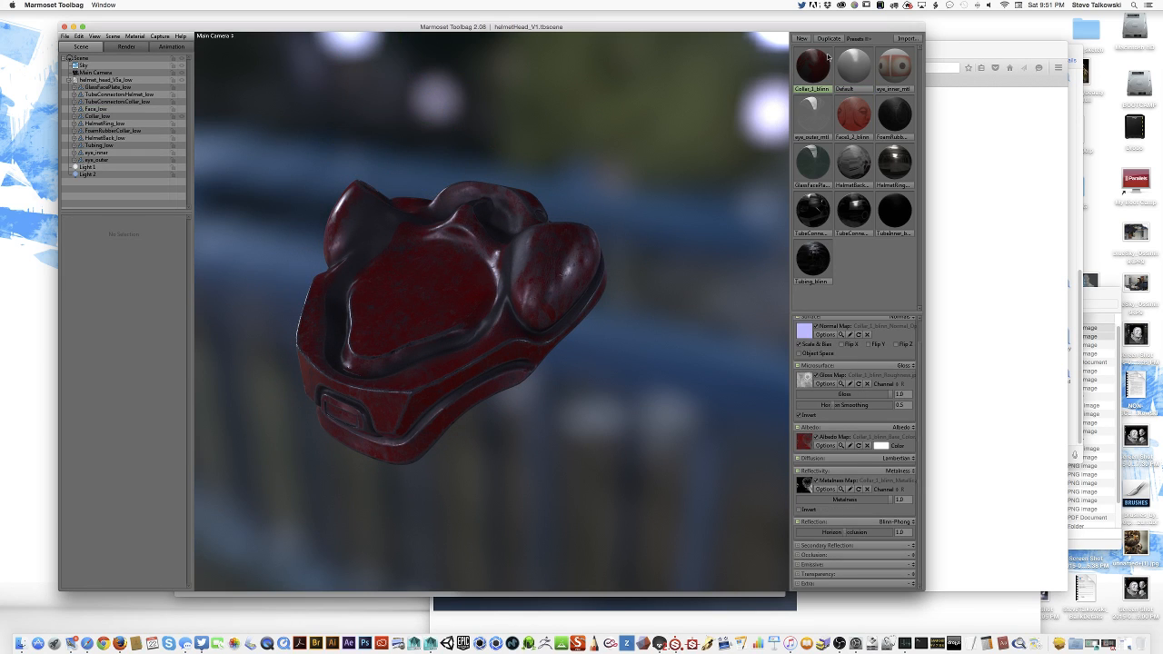
{"action": "left_click", "coordinate": [816, 376]}
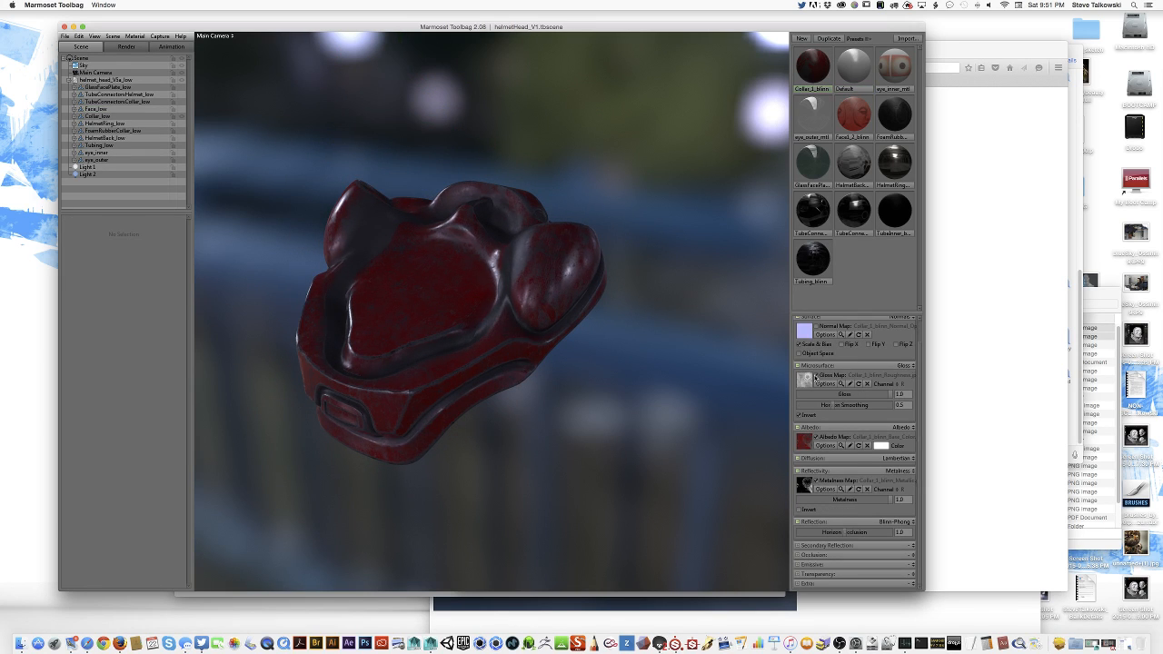
{"action": "left_click", "coordinate": [818, 437]}
{"action": "left_click", "coordinate": [816, 479]}
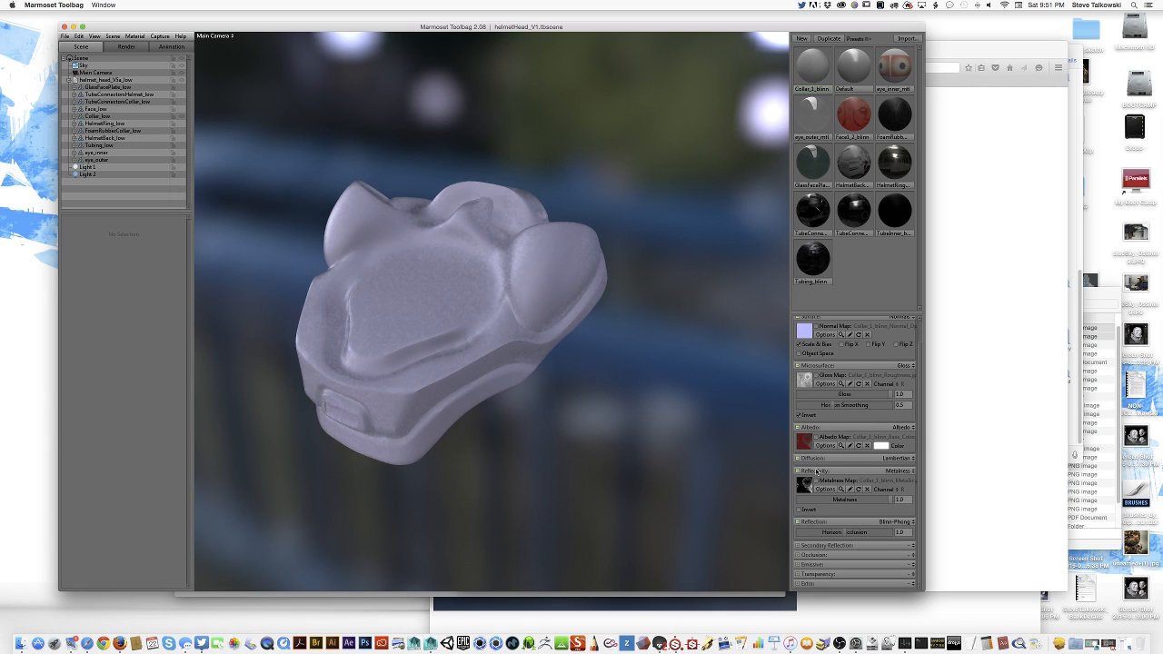
Turn off gloss inversion for the collar material and set its Microsurface to None.
{"action": "scroll", "coordinate": [917, 437], "scroll_direction": "up", "scroll_amount": 2}
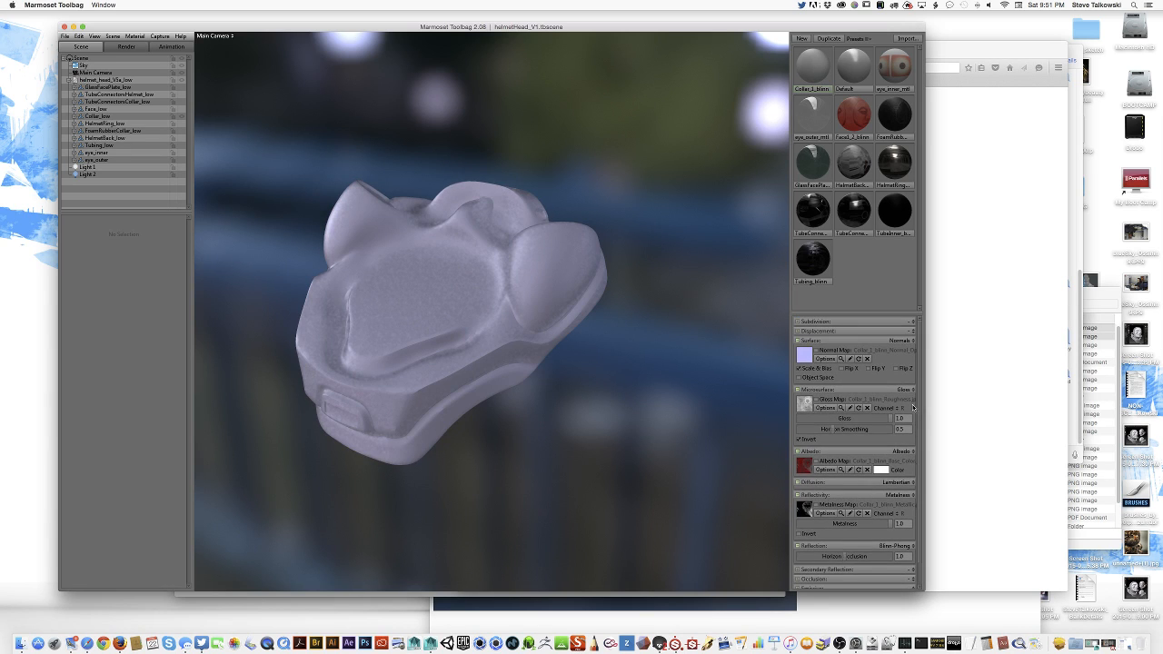
{"action": "scroll", "coordinate": [917, 481], "scroll_direction": "down", "scroll_amount": 2}
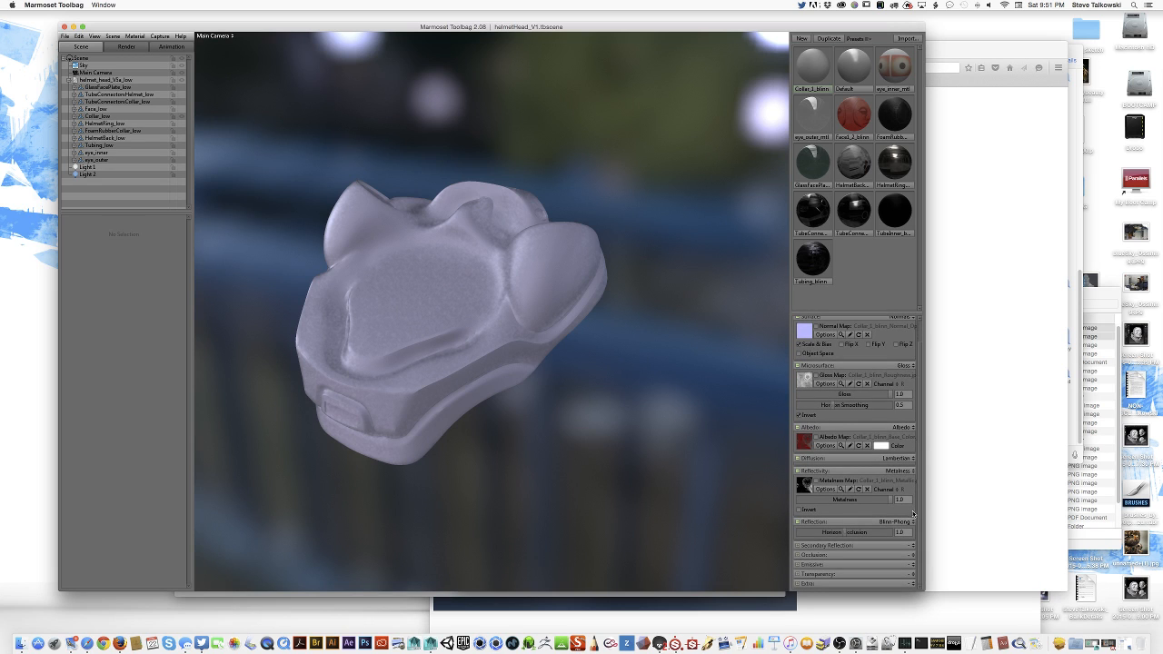
{"action": "scroll", "coordinate": [830, 480], "scroll_direction": "up", "scroll_amount": 1}
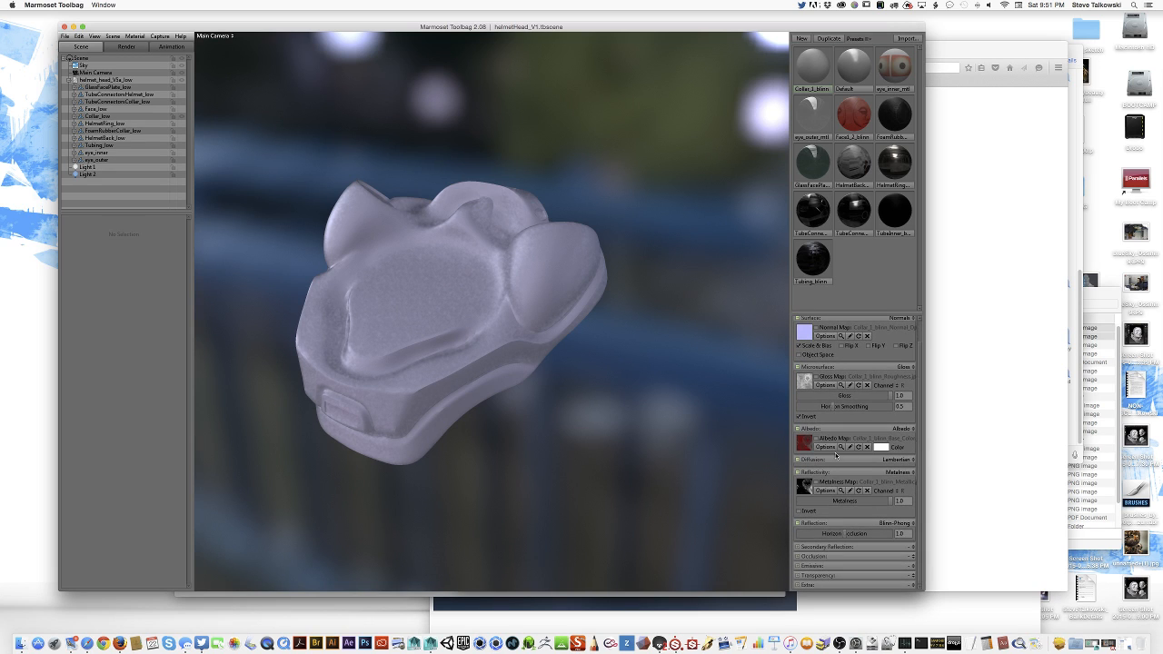
{"action": "left_click", "coordinate": [800, 418]}
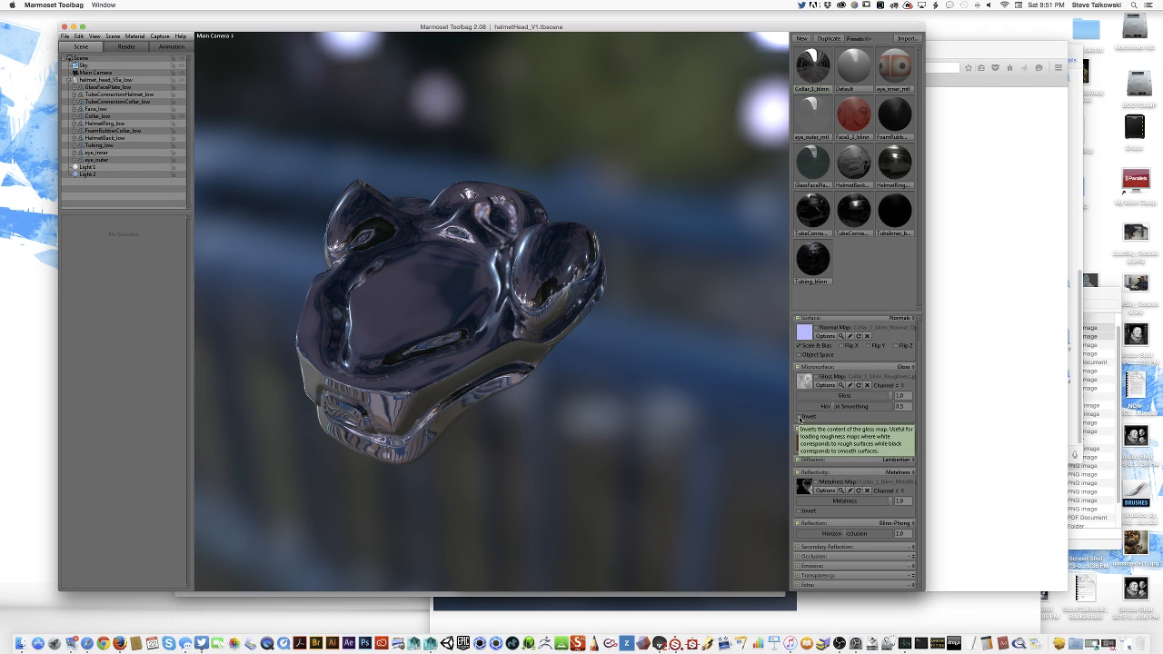
{"action": "left_click", "coordinate": [910, 368]}
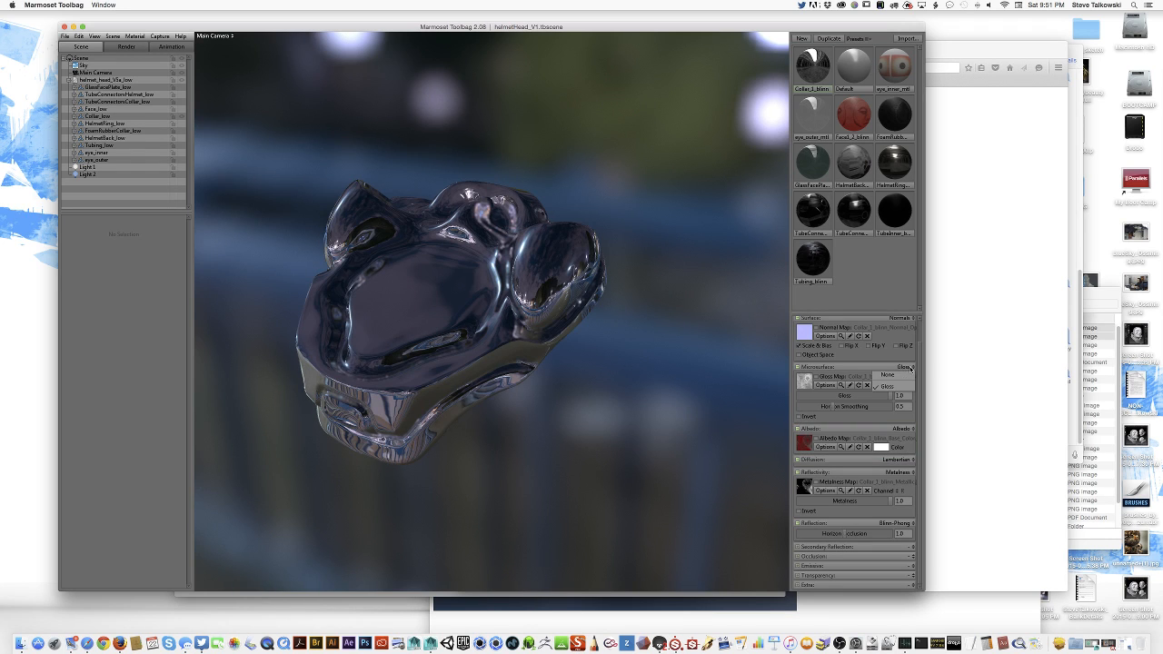
{"action": "left_click", "coordinate": [901, 374]}
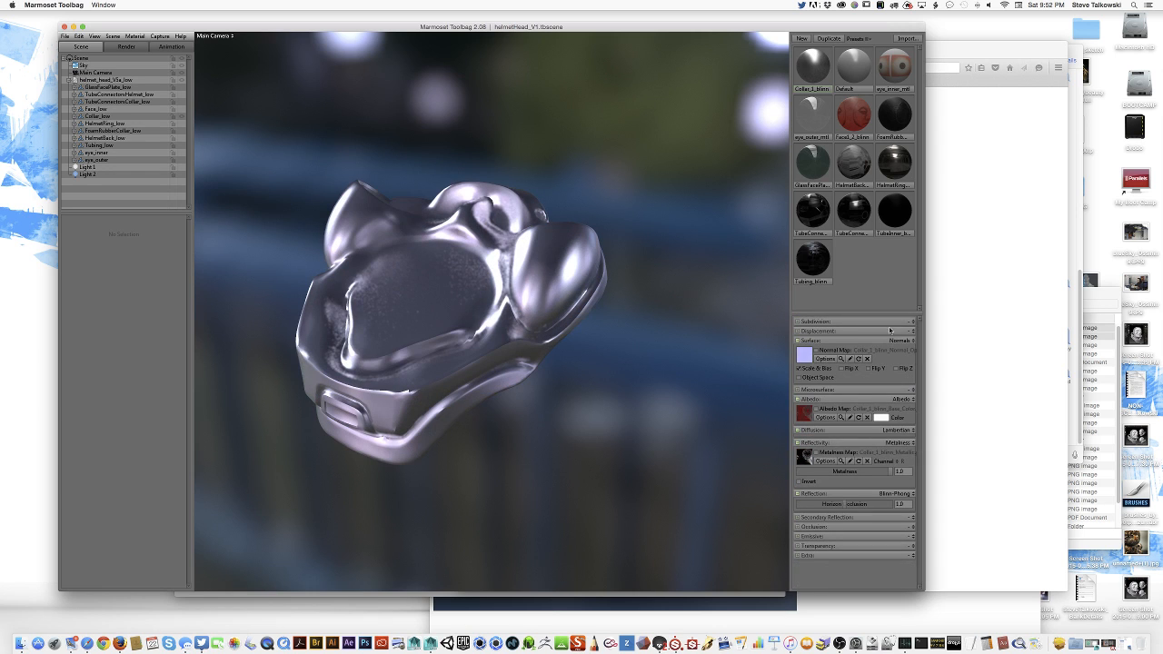
Set the collar material's Surface, Albedo and Reflectivity to None.
{"action": "left_click", "coordinate": [903, 340]}
{"action": "left_click", "coordinate": [908, 349]}
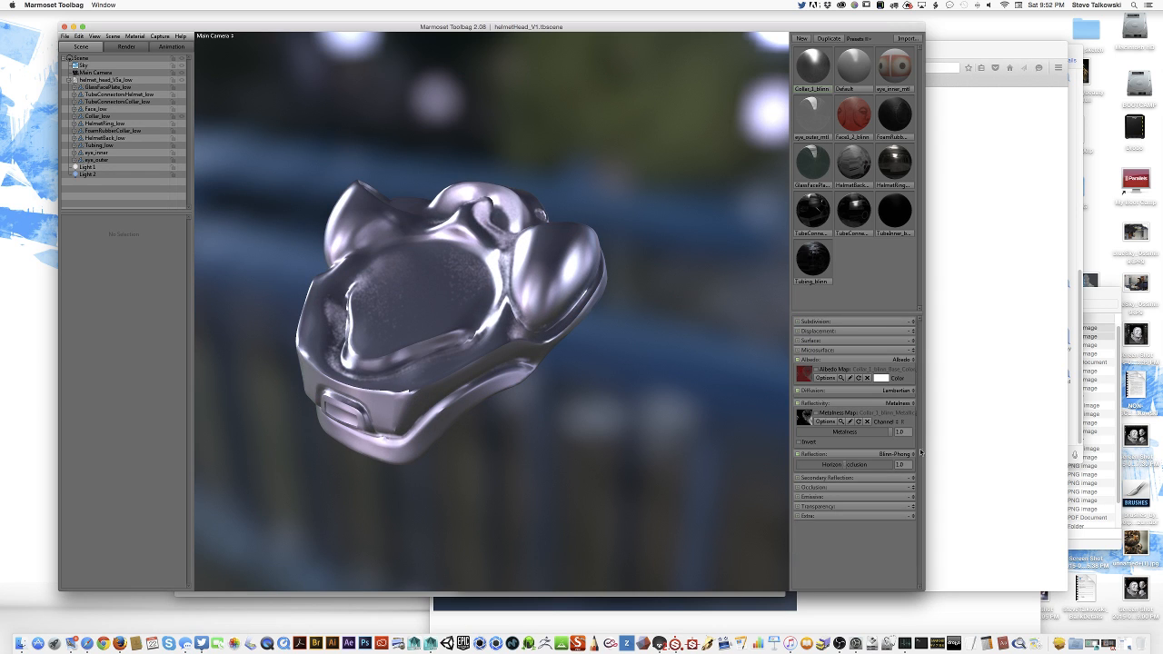
{"action": "left_click", "coordinate": [902, 362]}
{"action": "left_click", "coordinate": [906, 393]}
{"action": "left_click", "coordinate": [904, 382]}
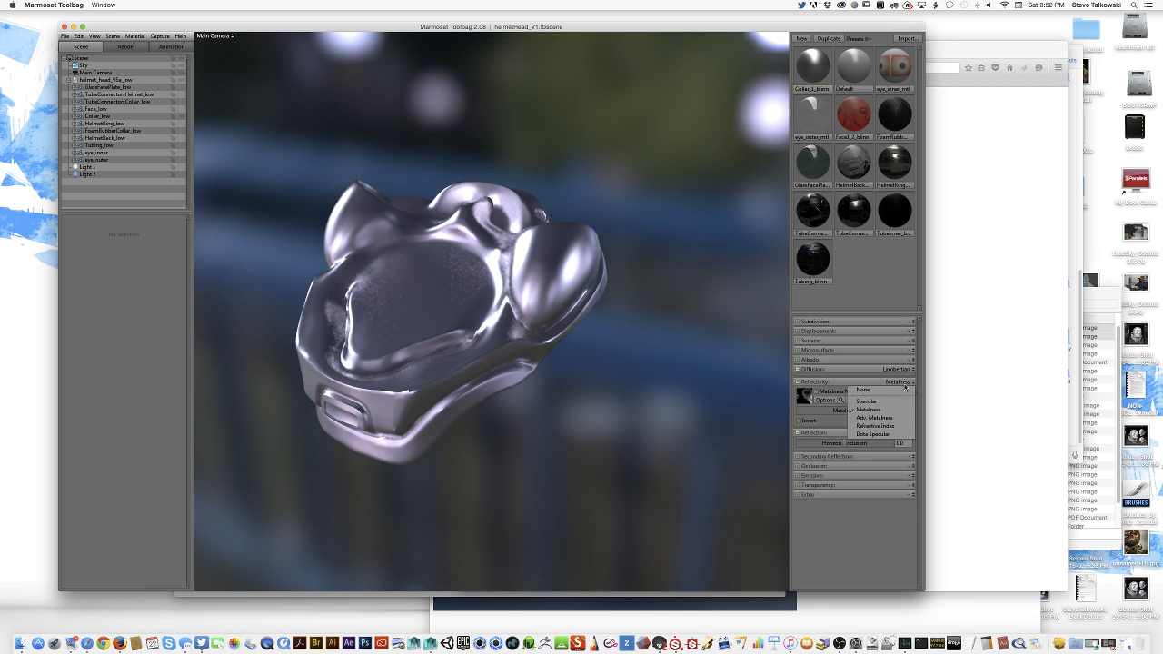
{"action": "left_click", "coordinate": [894, 408]}
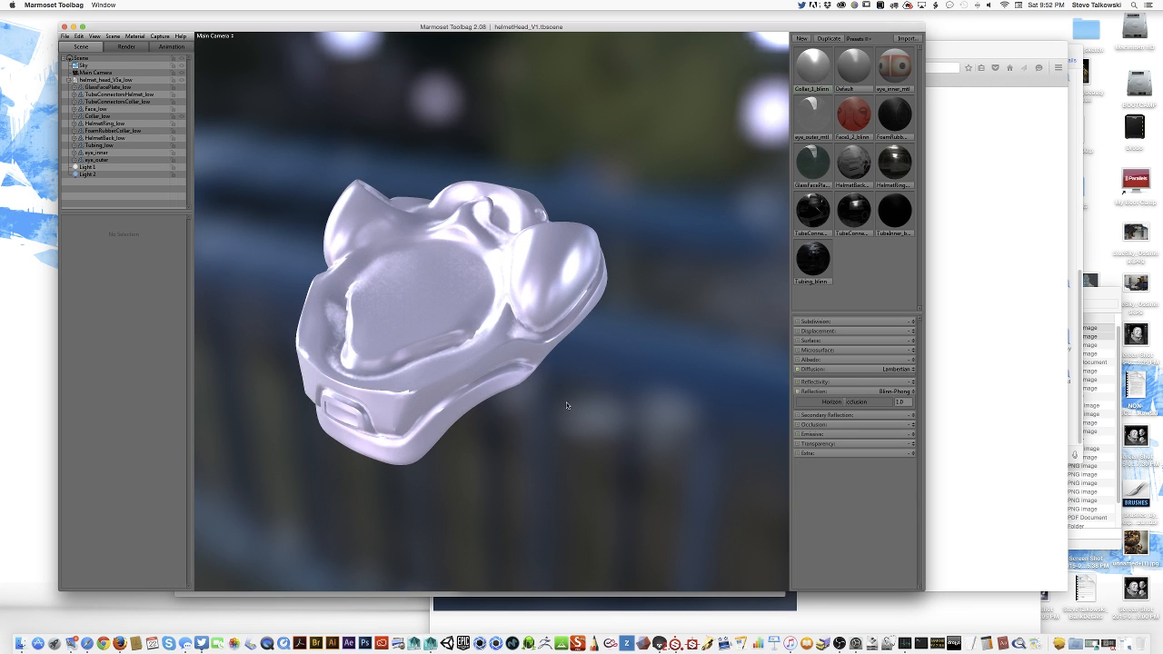
Examine the Main Camera's lens and post effect settings, including the post effect presets.
{"action": "left_click_drag", "start_coordinate": [566, 405], "coordinate": [248, 143]}
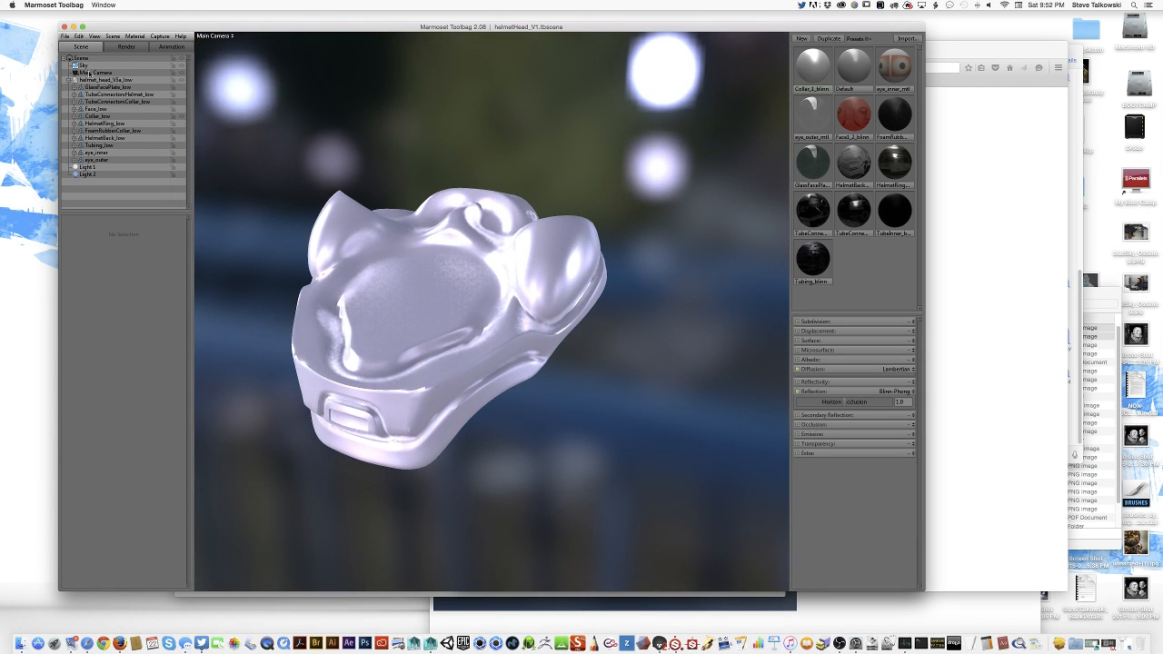
{"action": "left_click", "coordinate": [90, 72]}
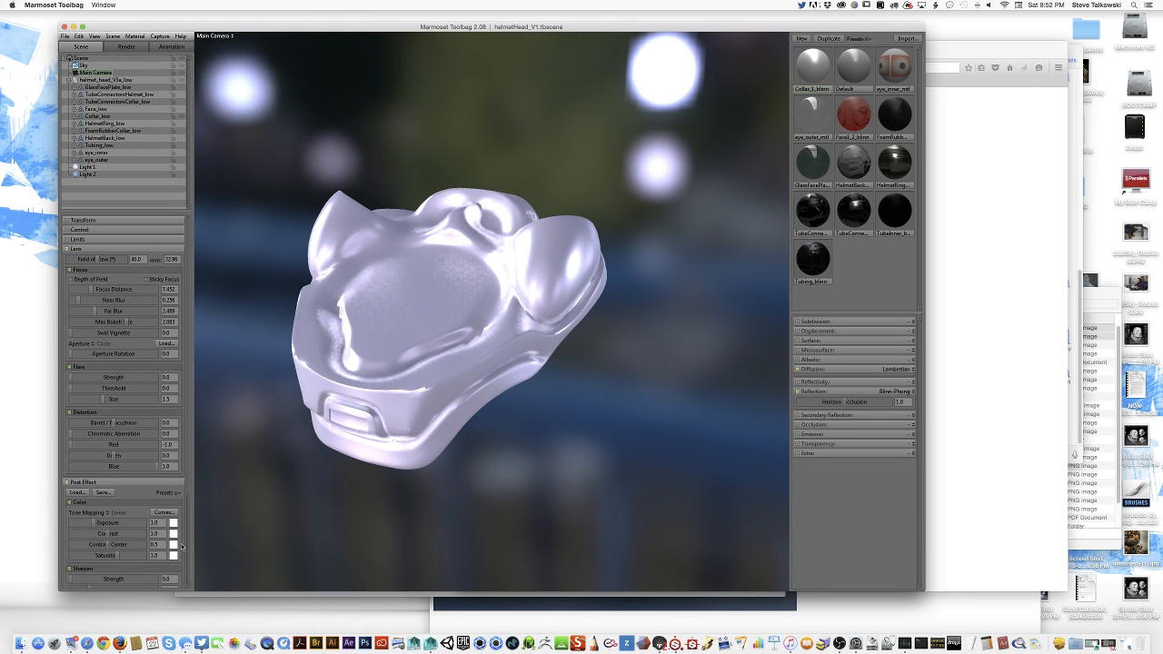
{"action": "scroll", "coordinate": [186, 490], "scroll_direction": "down", "scroll_amount": 5}
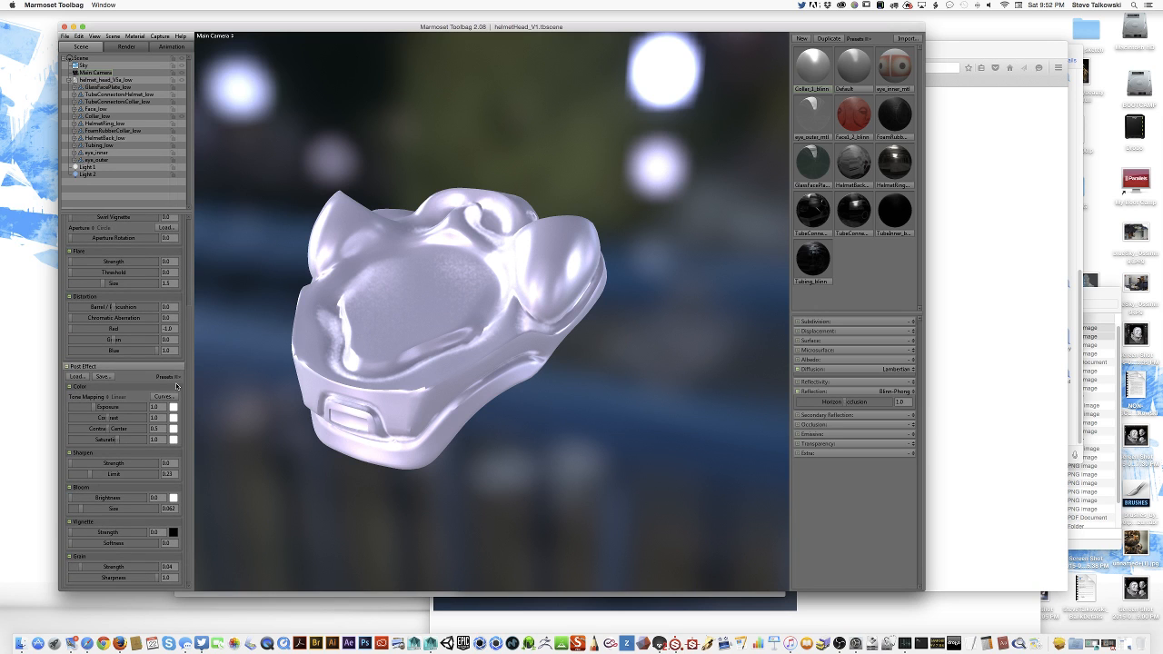
{"action": "left_click", "coordinate": [178, 376]}
{"action": "left_click", "coordinate": [205, 379]}
{"action": "scroll", "coordinate": [188, 414], "scroll_direction": "up", "scroll_amount": 5}
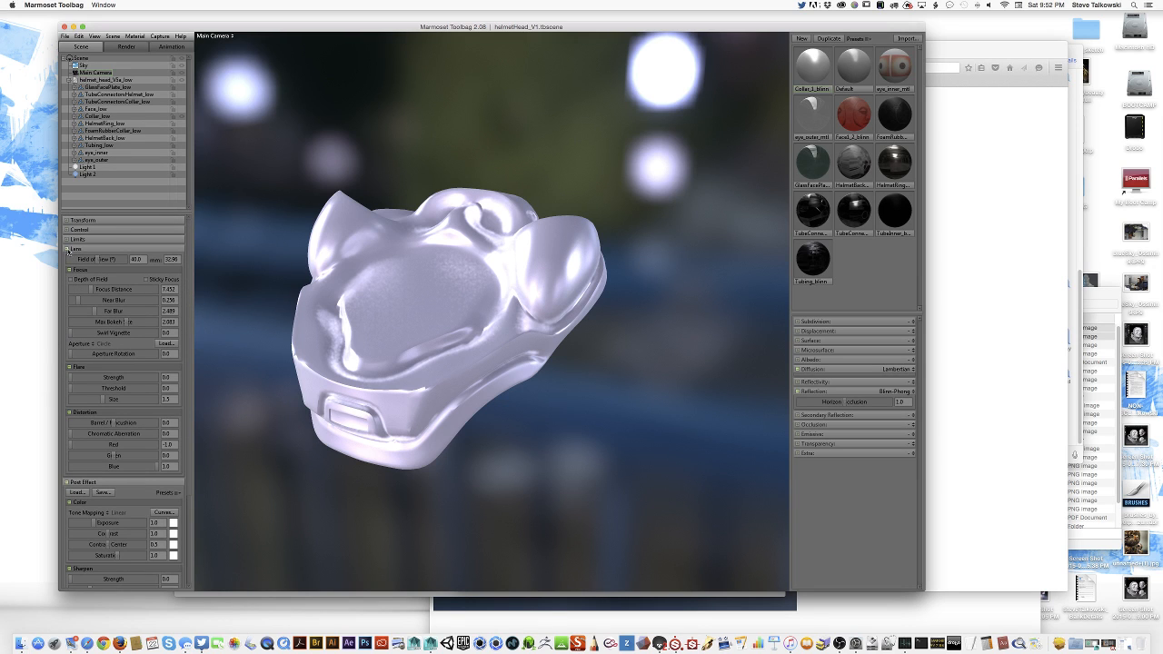
Rotate the sky lighting around the collar and view its shading from different angles.
{"action": "left_click_drag", "start_coordinate": [609, 362], "coordinate": [582, 403]}
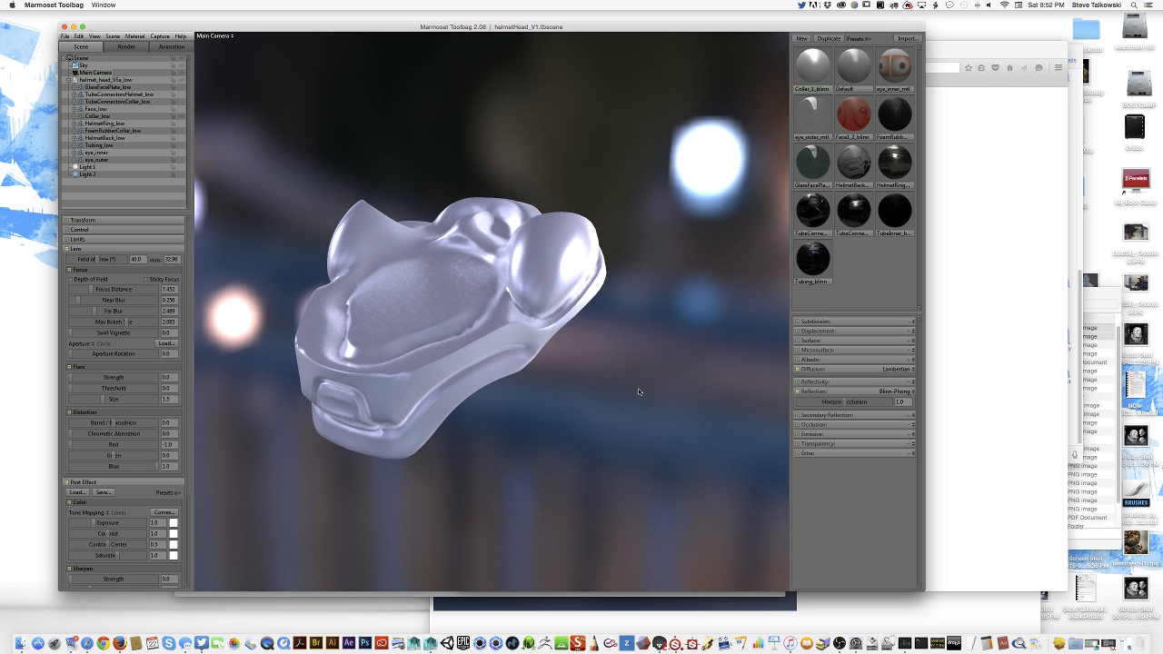
{"action": "left_click_drag", "start_coordinate": [639, 391], "coordinate": [718, 265], "text": "shift"}
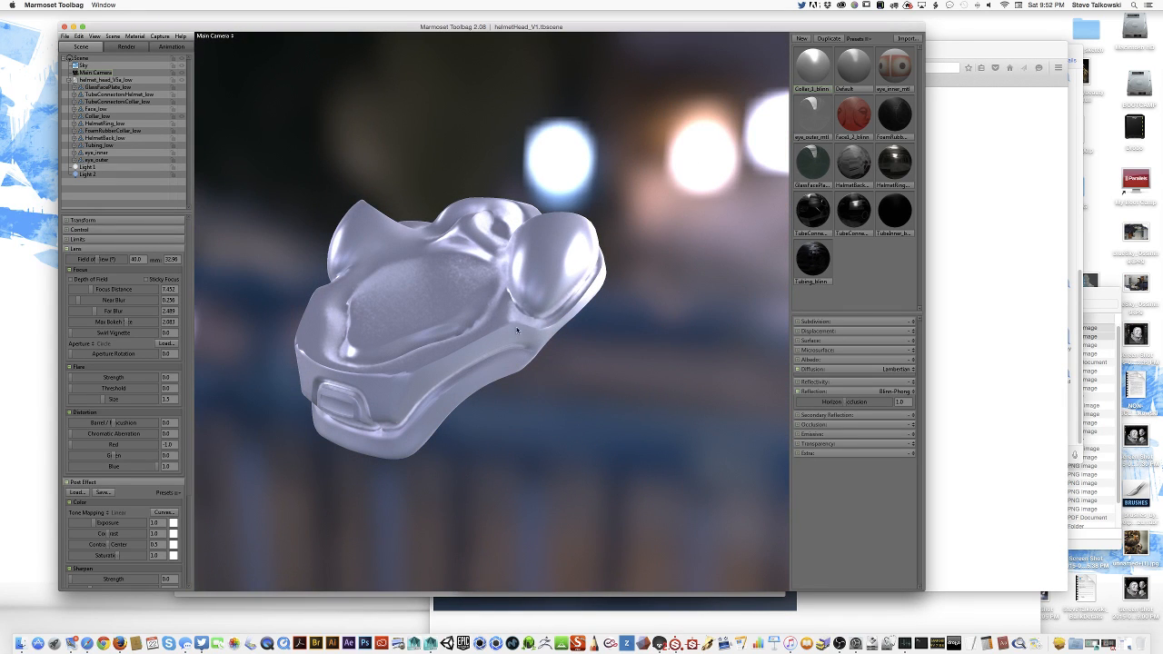
{"action": "left_click_drag", "start_coordinate": [498, 378], "coordinate": [601, 370], "text": "shift"}
{"action": "left_click_drag", "start_coordinate": [566, 425], "coordinate": [596, 396]}
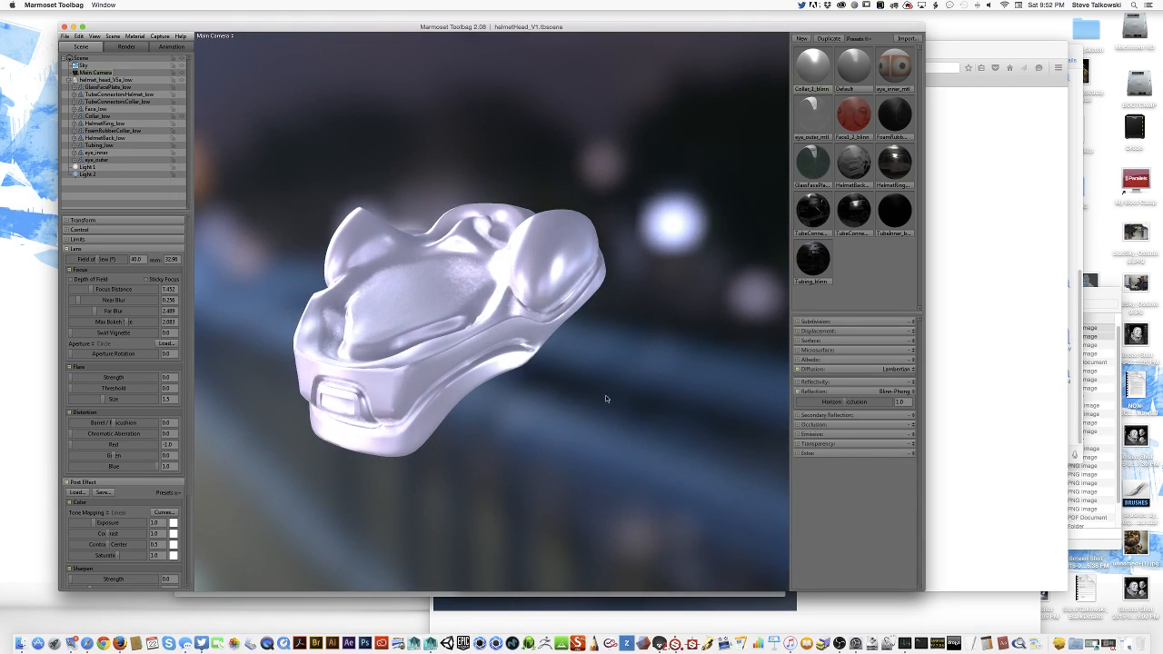
Set the Collar_1_blinn material's Albedo to Albedo and its Reflectivity to Specular.
{"action": "left_click", "coordinate": [823, 68]}
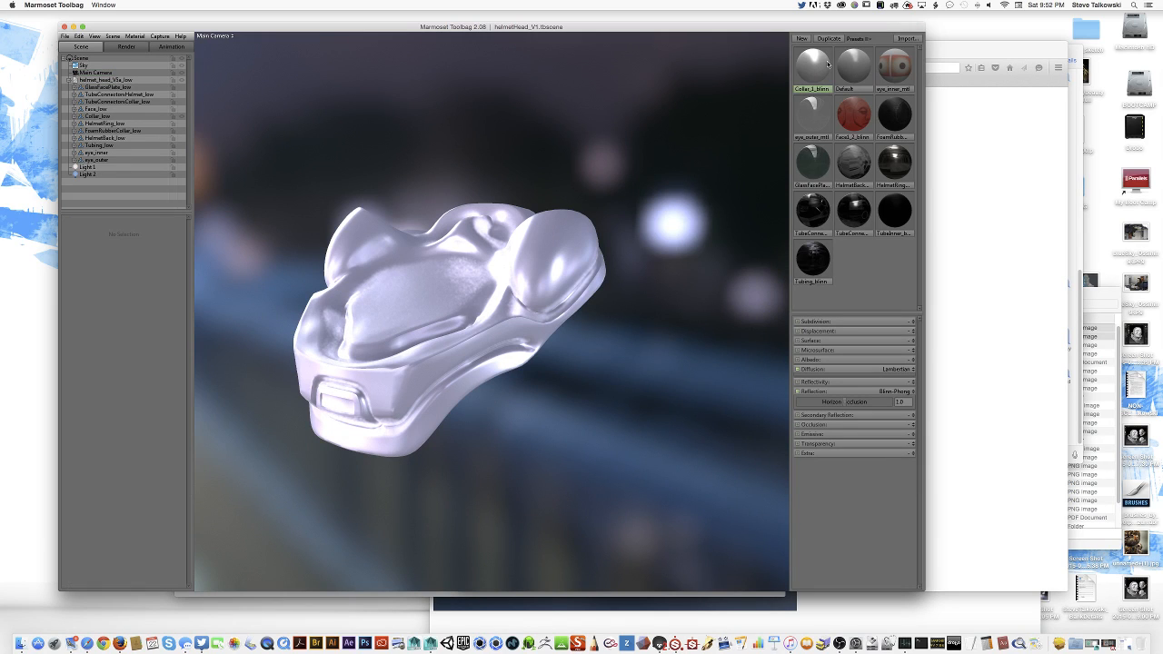
{"action": "left_click", "coordinate": [799, 360]}
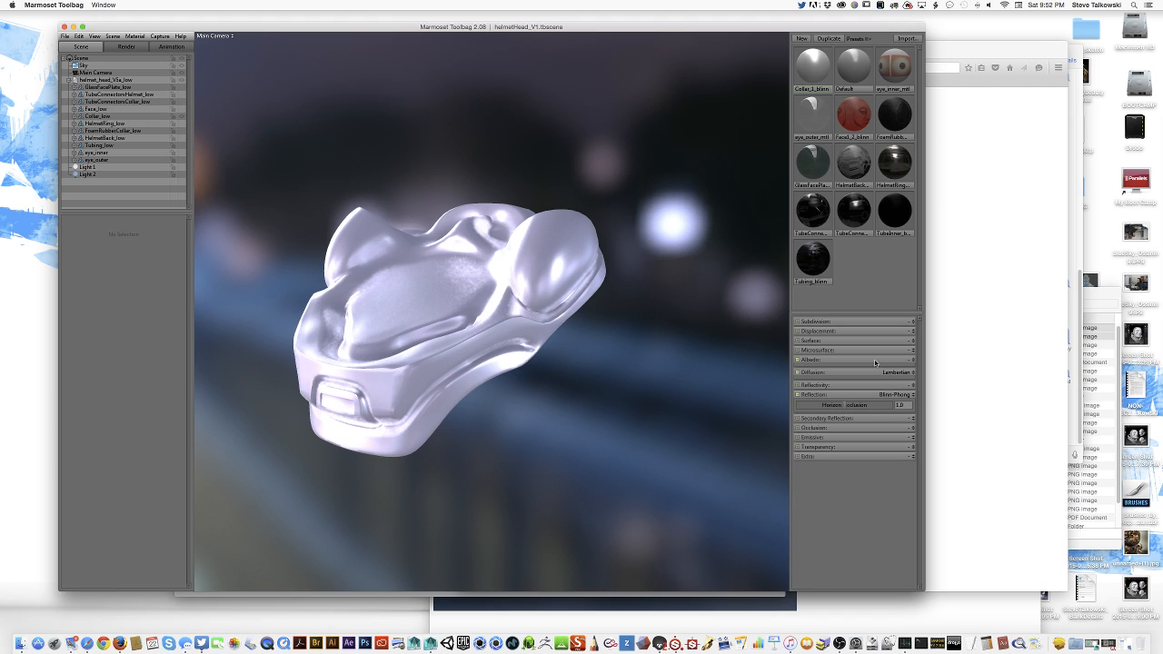
{"action": "left_click", "coordinate": [912, 361]}
{"action": "left_click", "coordinate": [891, 381]}
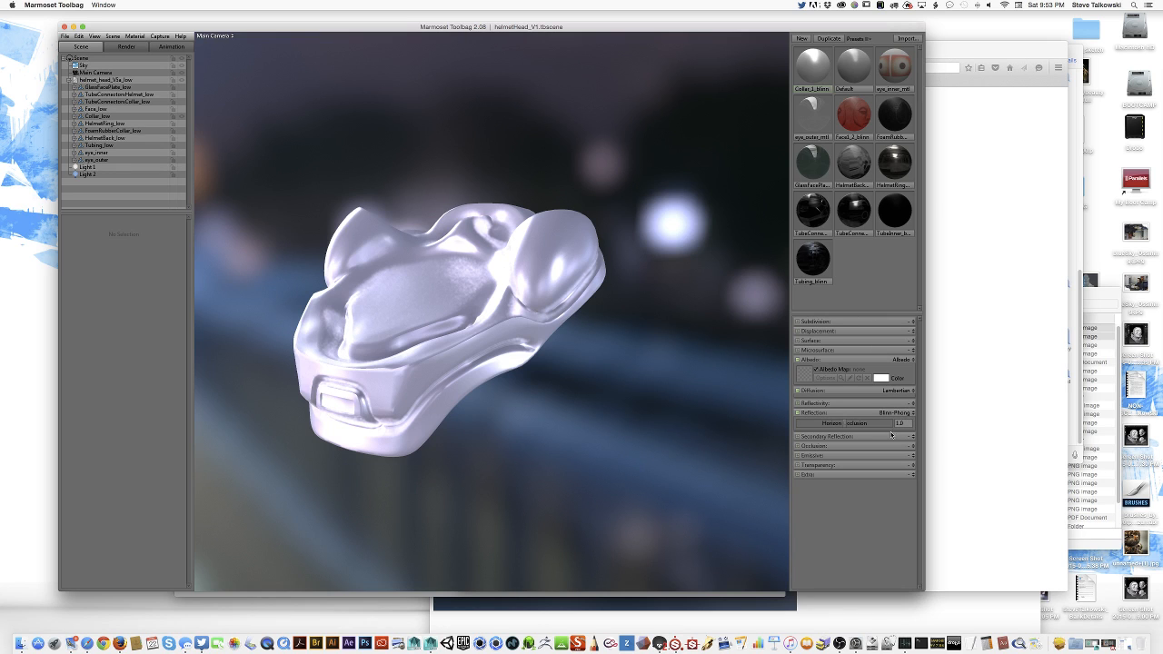
{"action": "left_click", "coordinate": [912, 403]}
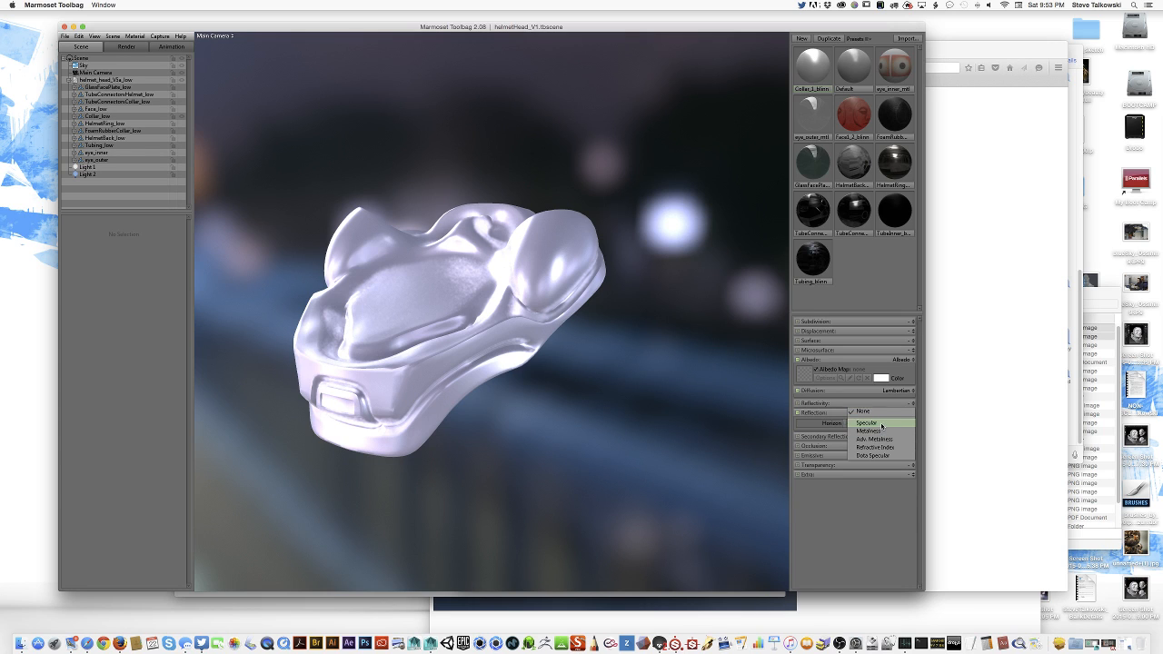
{"action": "left_click", "coordinate": [880, 423]}
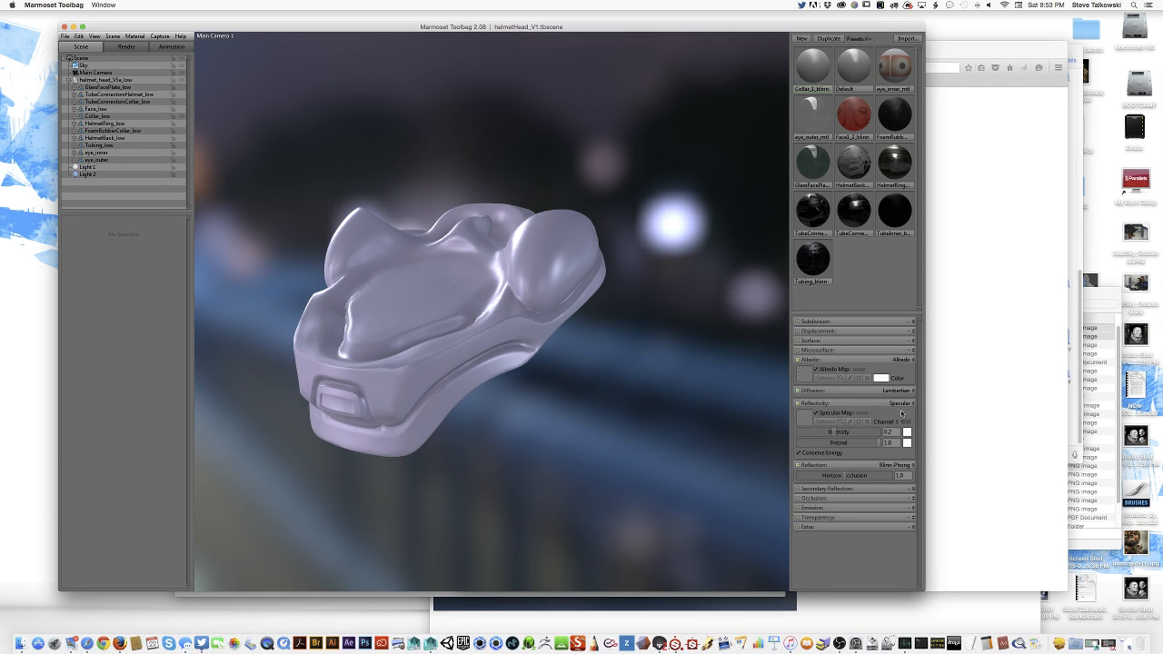
Set the collar material's Microsurface to Gloss and its Surface to Normals.
{"action": "left_click", "coordinate": [901, 352]}
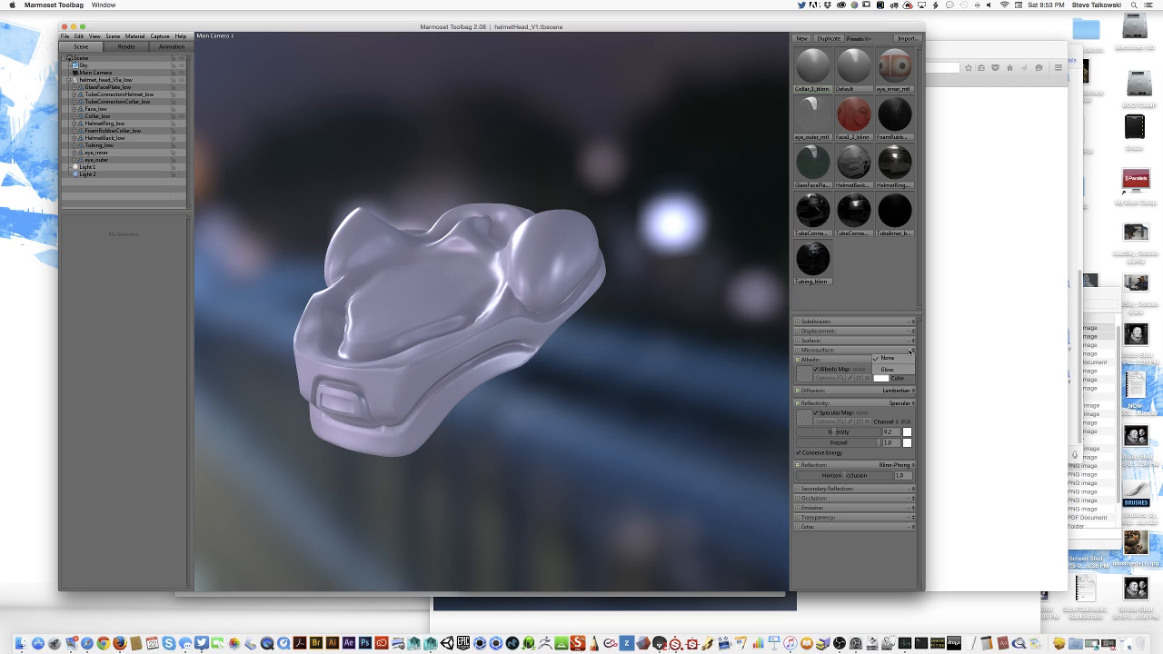
{"action": "left_click", "coordinate": [896, 369]}
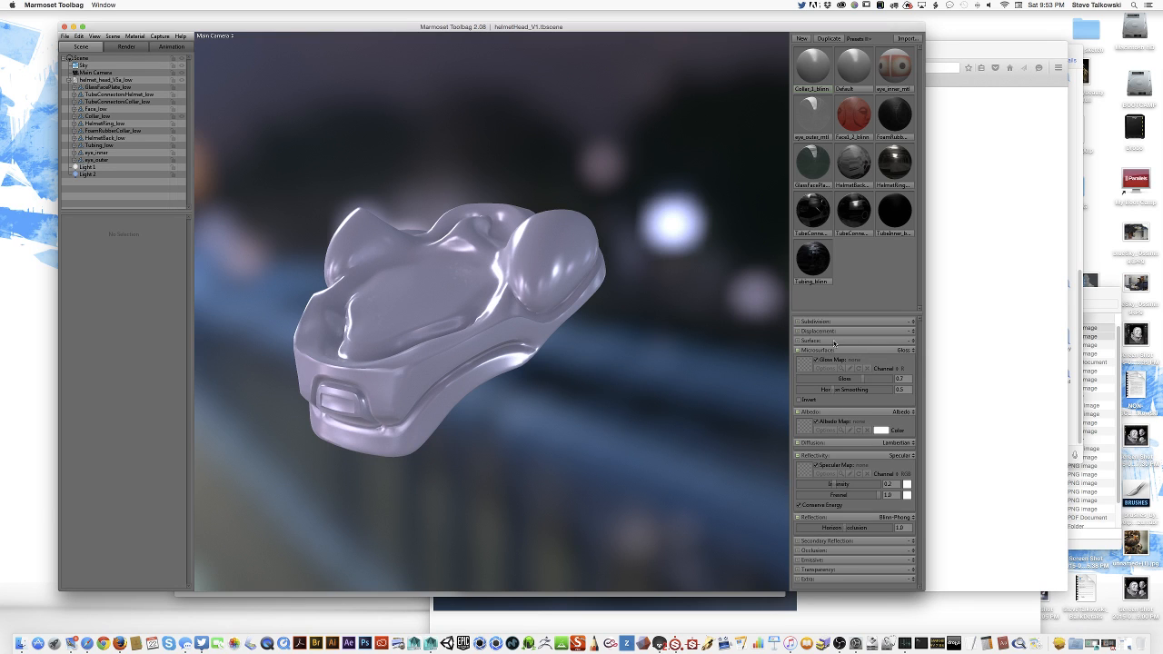
{"action": "left_click", "coordinate": [902, 341]}
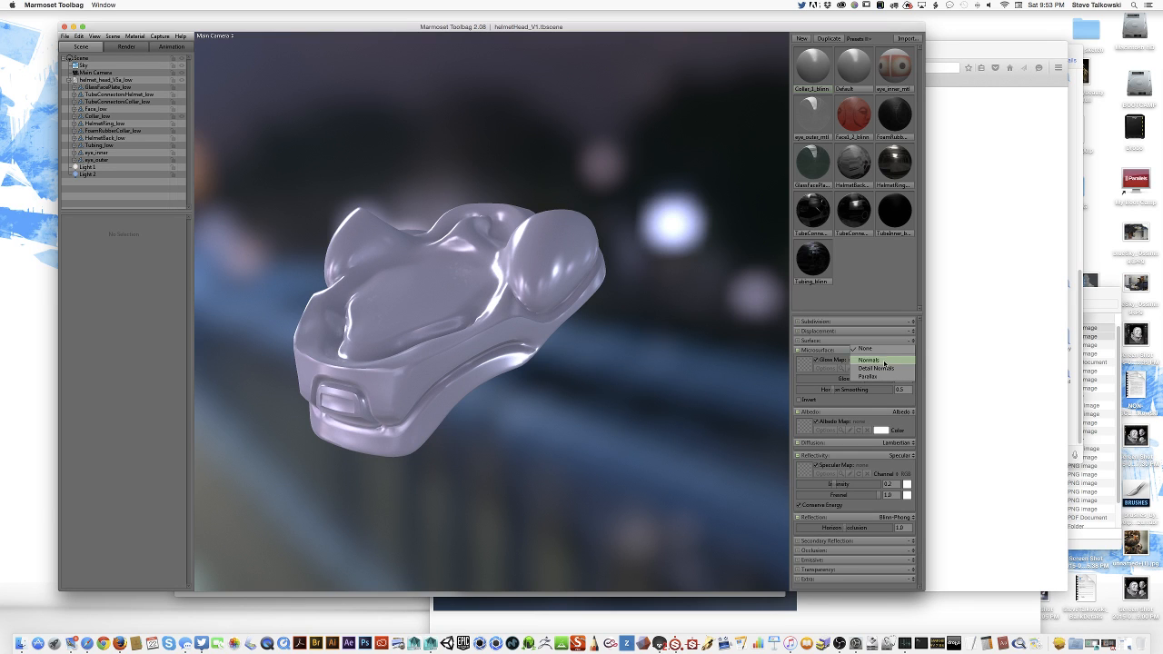
{"action": "left_click", "coordinate": [883, 360]}
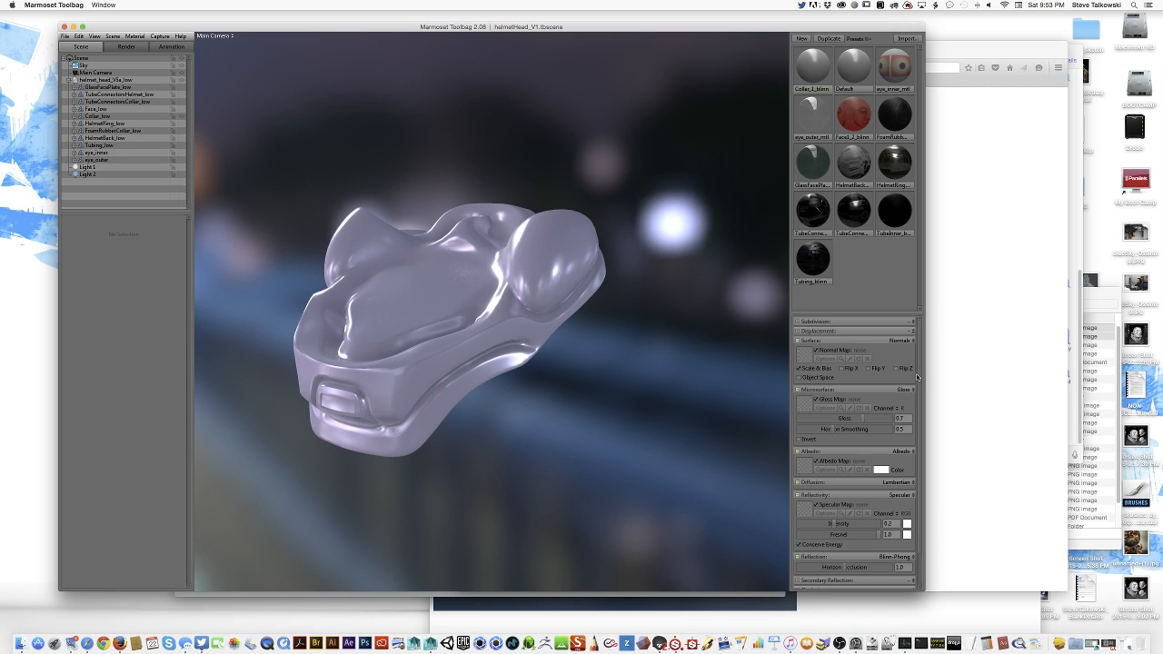
Load Collar_1_blinn_Base_Color.jpg from the helmetHead_V5_MAPS folder as the collar material's albedo map.
{"action": "left_click_drag", "start_coordinate": [917, 377], "coordinate": [917, 391]}
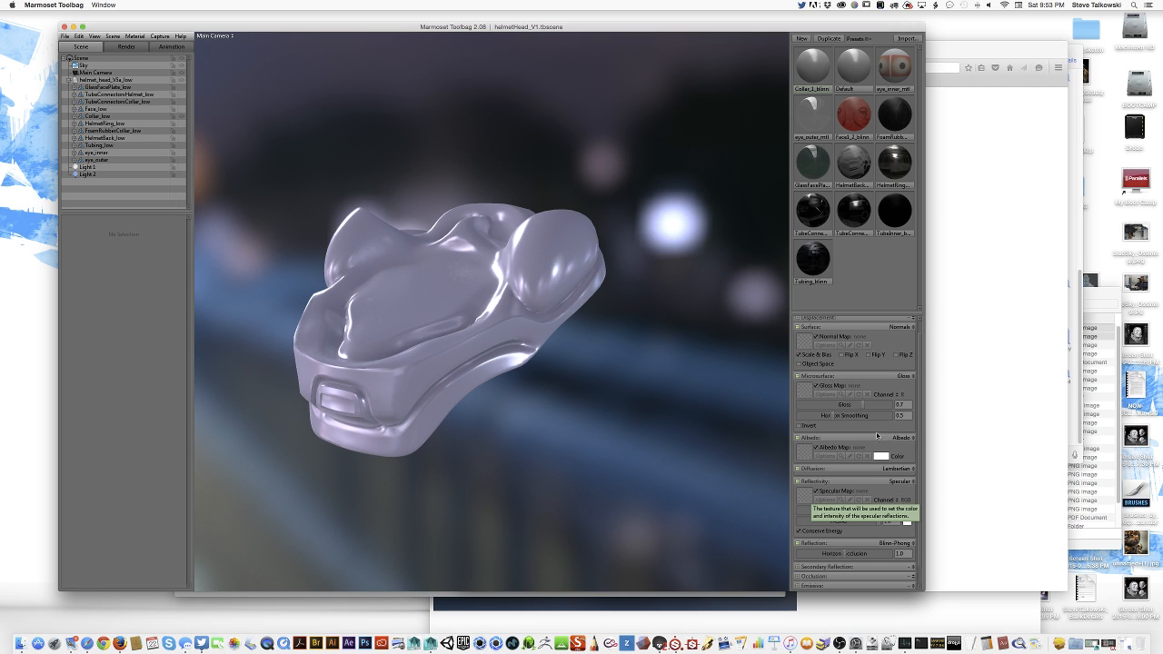
{"action": "scroll", "coordinate": [916, 427], "scroll_direction": "down", "scroll_amount": 2}
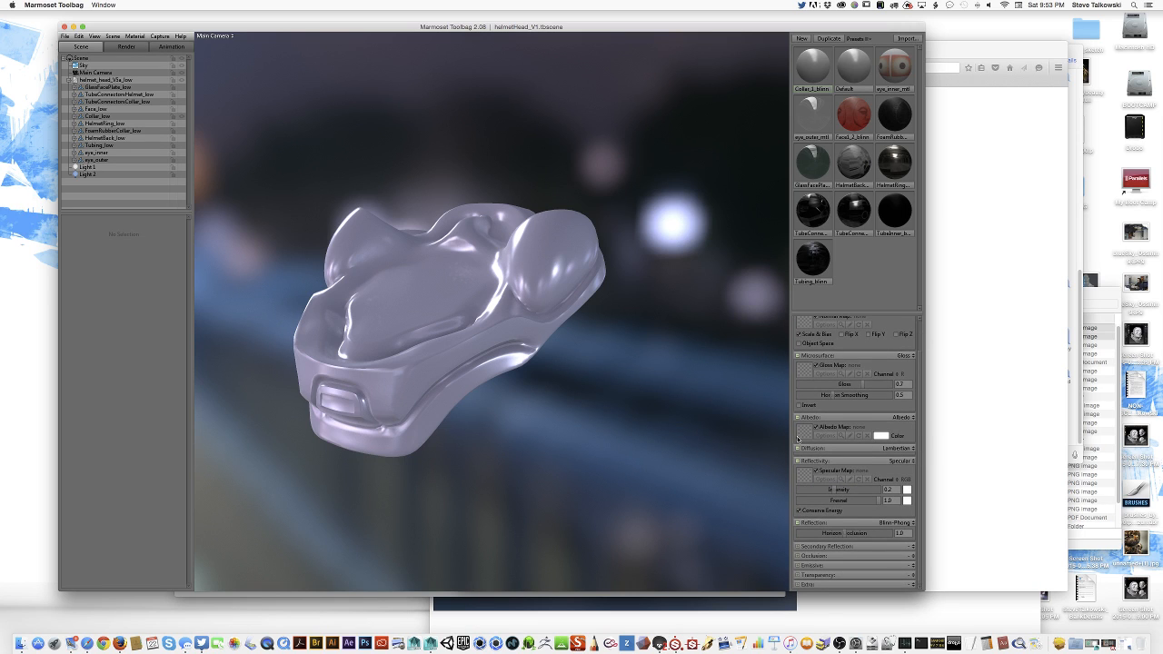
{"action": "left_click", "coordinate": [805, 433]}
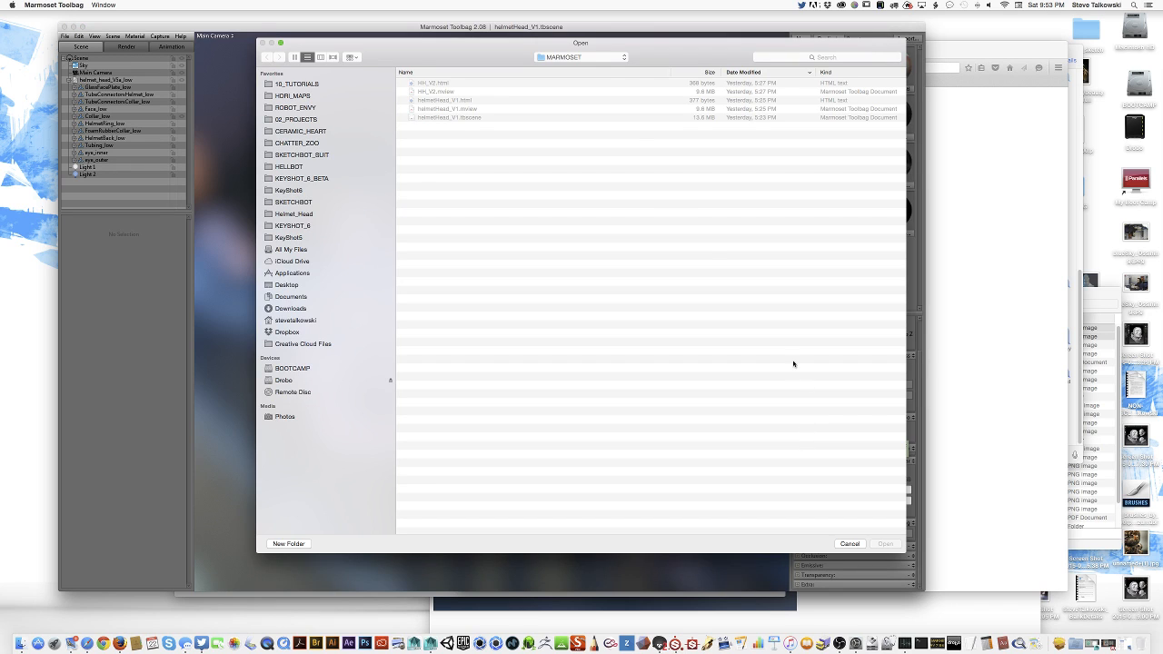
{"action": "left_click", "coordinate": [601, 60]}
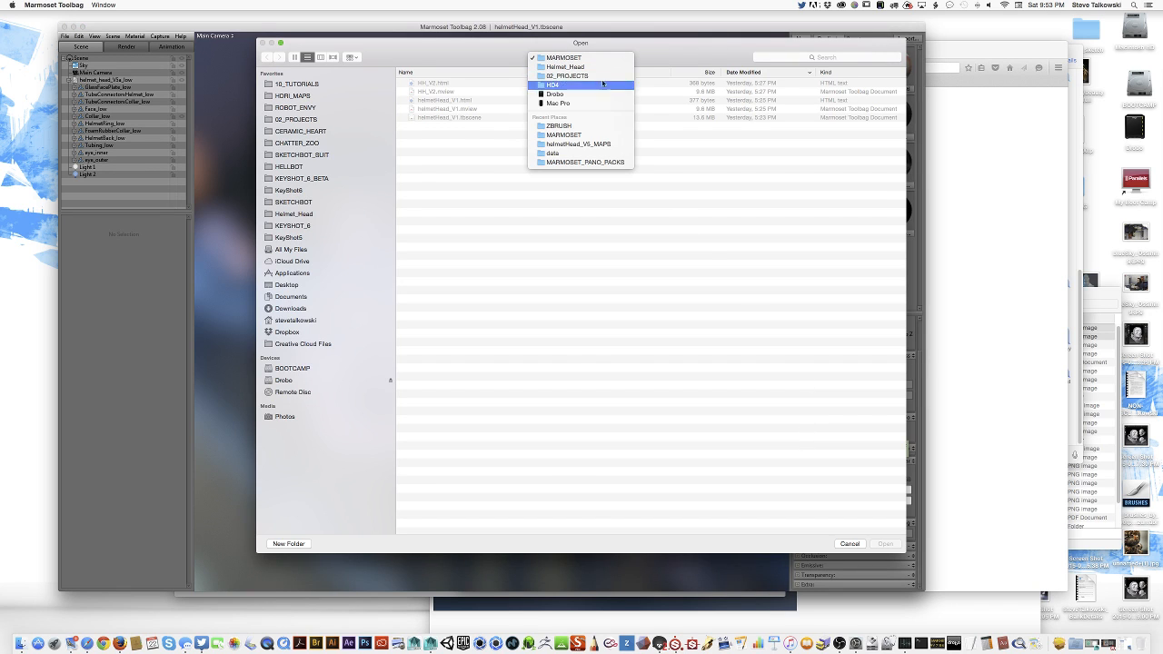
{"action": "left_click", "coordinate": [612, 147]}
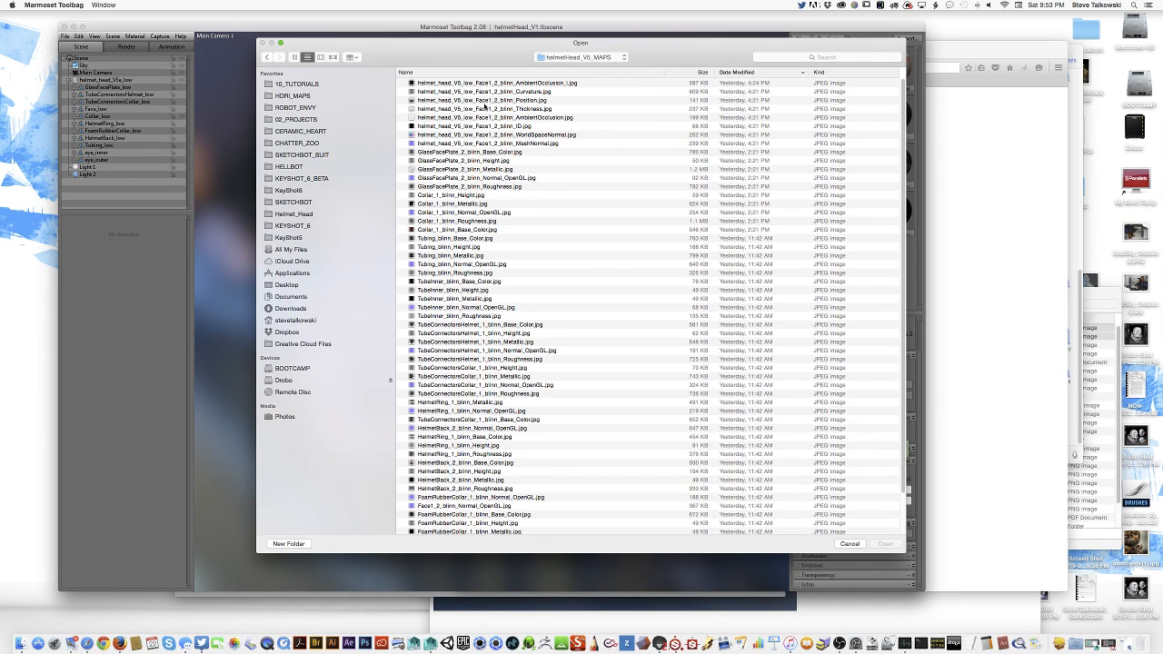
{"action": "left_click", "coordinate": [487, 151]}
{"action": "left_click", "coordinate": [489, 129]}
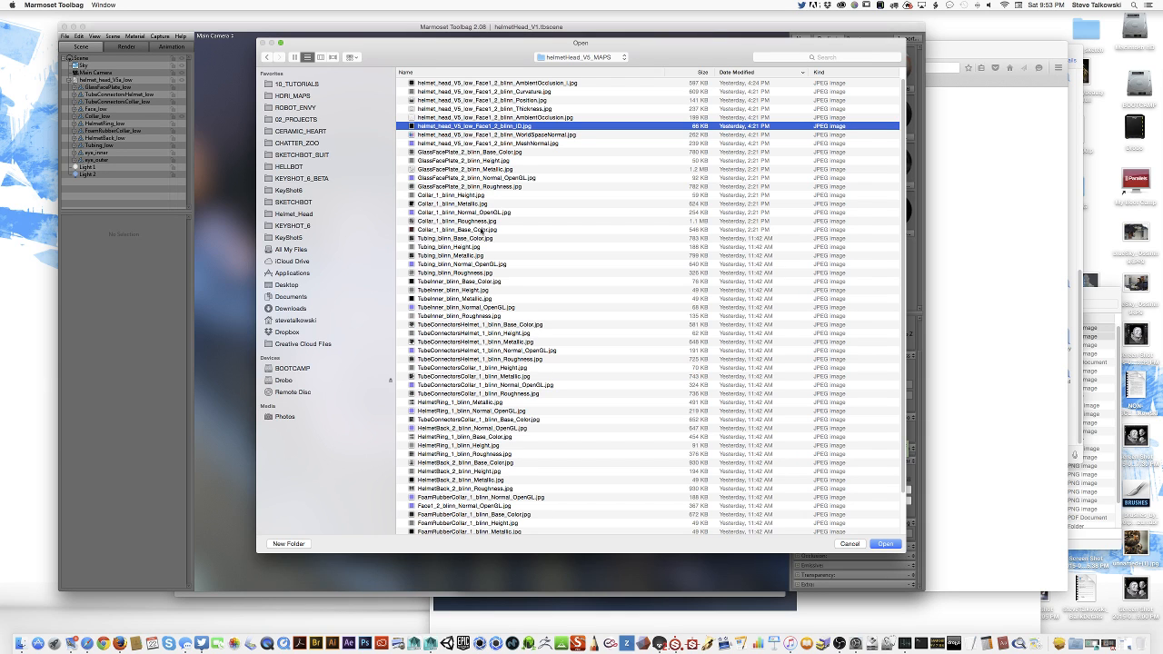
{"action": "left_click", "coordinate": [479, 231]}
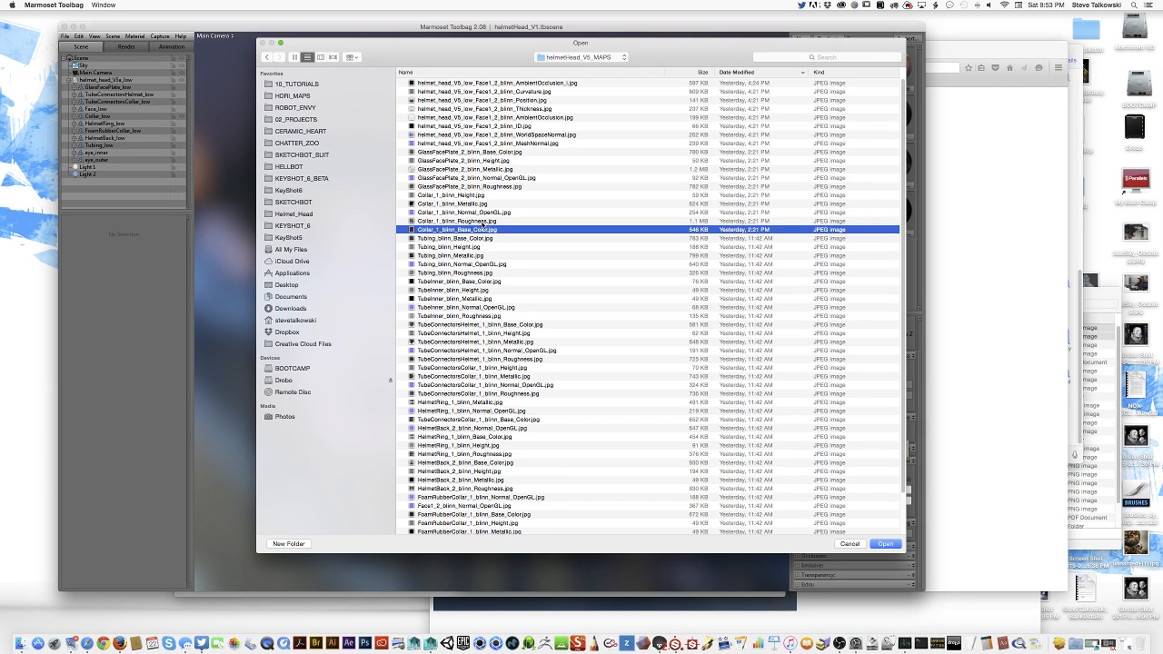
{"action": "left_click", "coordinate": [885, 543]}
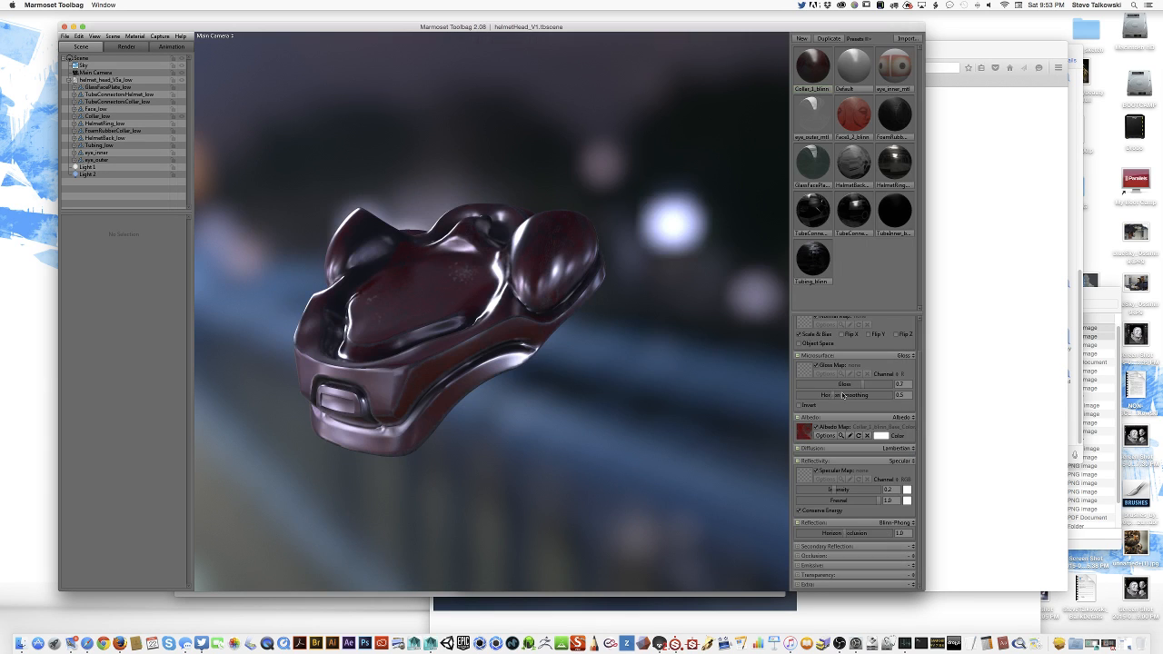
{"action": "left_click_drag", "start_coordinate": [498, 361], "coordinate": [565, 379]}
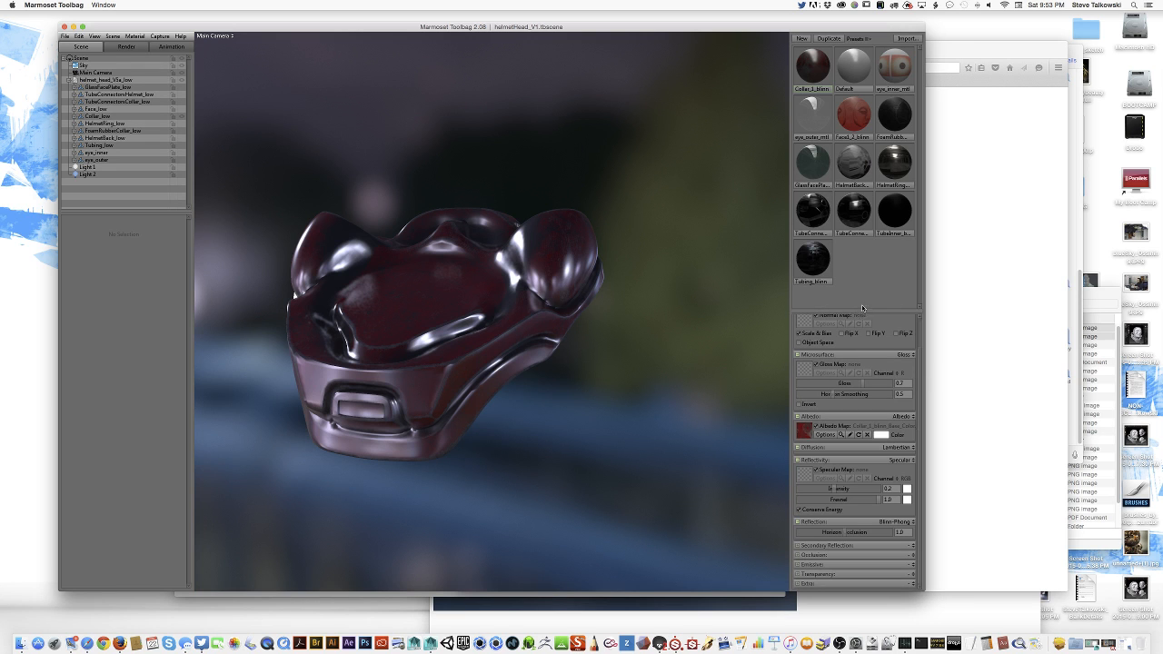
Load Collar_1_blinn_Normal_OpenGL.jpg as the collar material's normal map.
{"action": "left_click_drag", "start_coordinate": [862, 313], "coordinate": [860, 266]}
{"action": "left_click", "coordinate": [804, 308]}
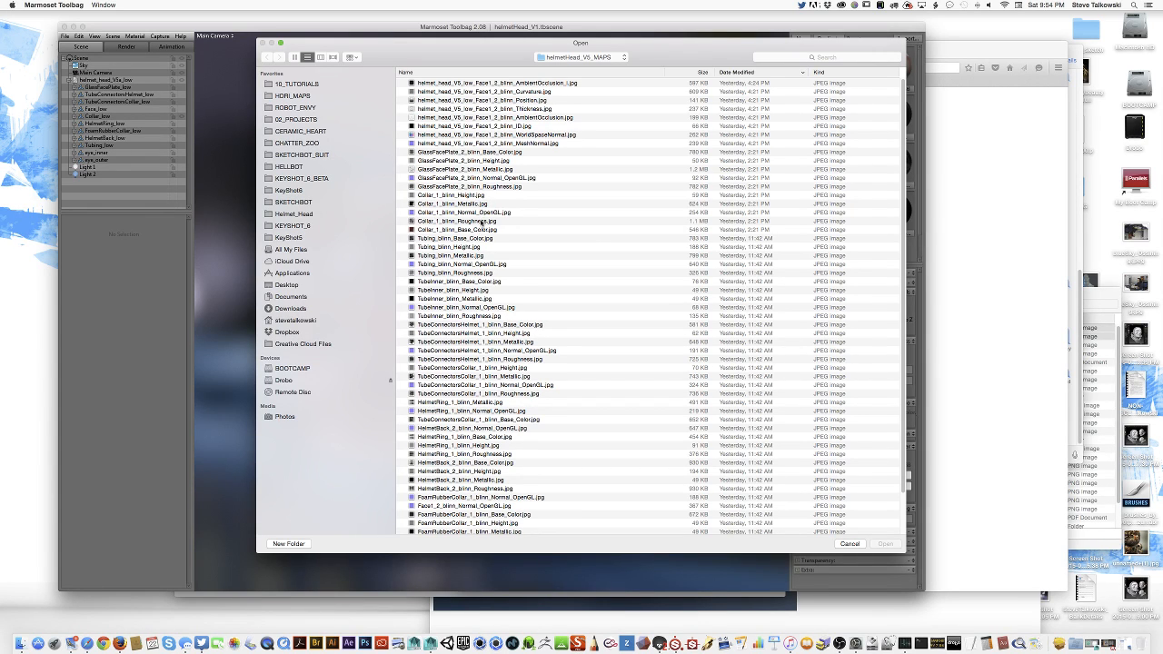
{"action": "left_click", "coordinate": [481, 213]}
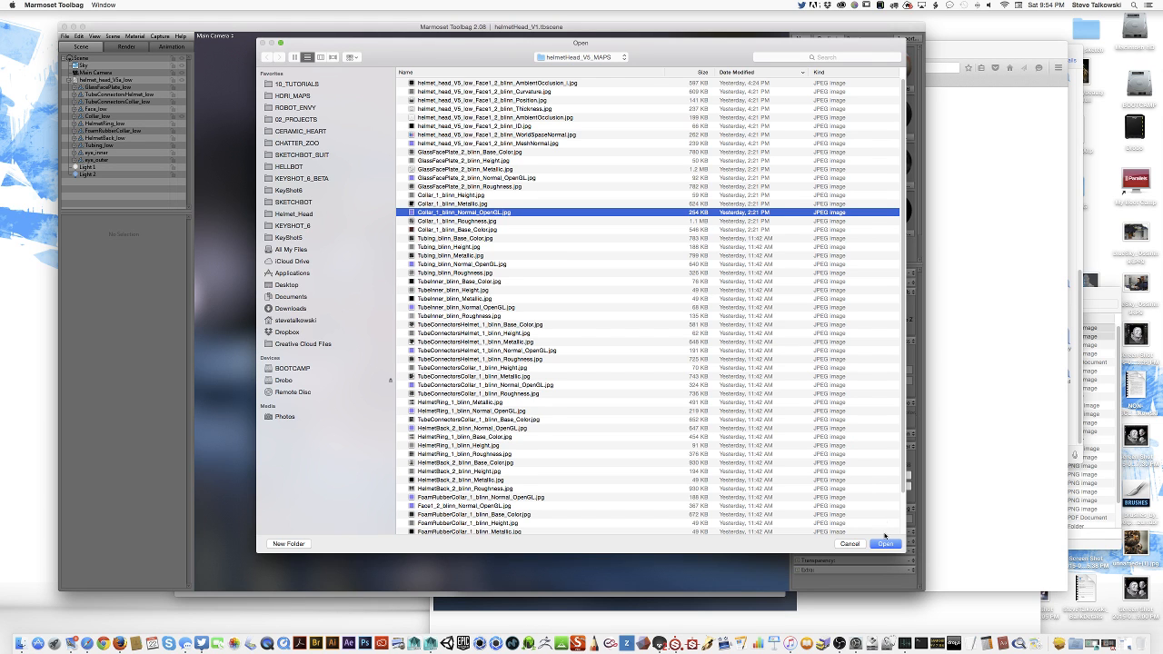
{"action": "left_click", "coordinate": [886, 543]}
{"action": "left_click_drag", "start_coordinate": [427, 386], "coordinate": [508, 399]}
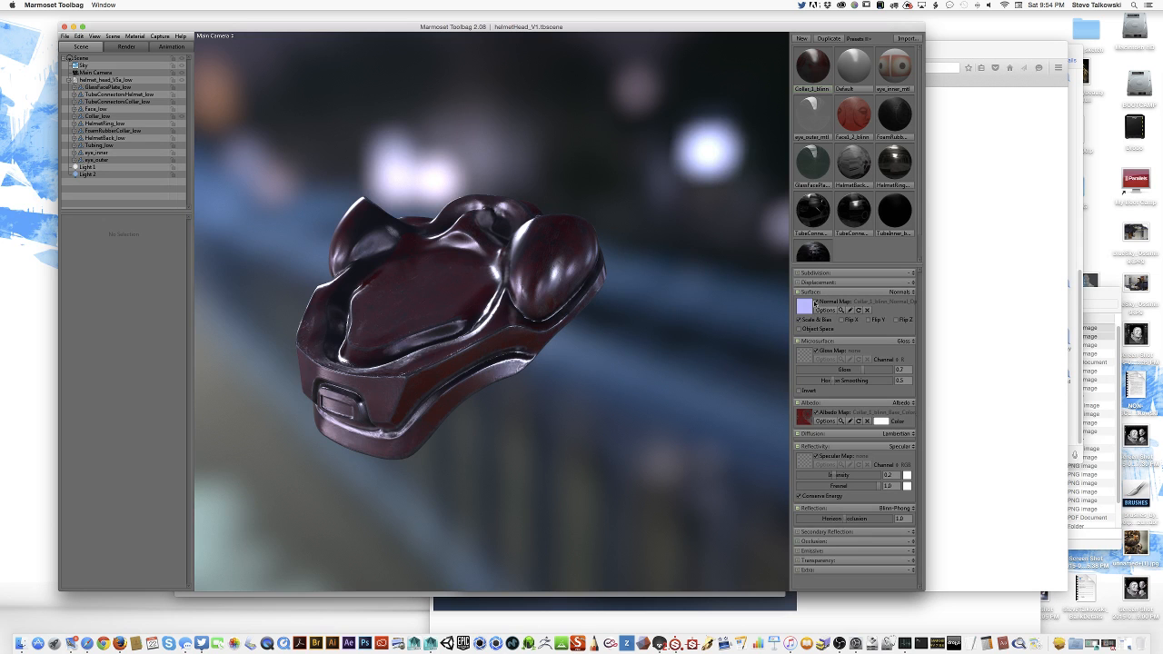
Compare the collar with the normal map off and on, examining its surface detail up close and from different angles.
{"action": "left_click", "coordinate": [817, 302]}
{"action": "left_click", "coordinate": [817, 302]}
{"action": "scroll", "coordinate": [570, 350], "scroll_direction": "up", "scroll_amount": 10}
{"action": "scroll", "coordinate": [570, 350], "scroll_direction": "down", "scroll_amount": 3}
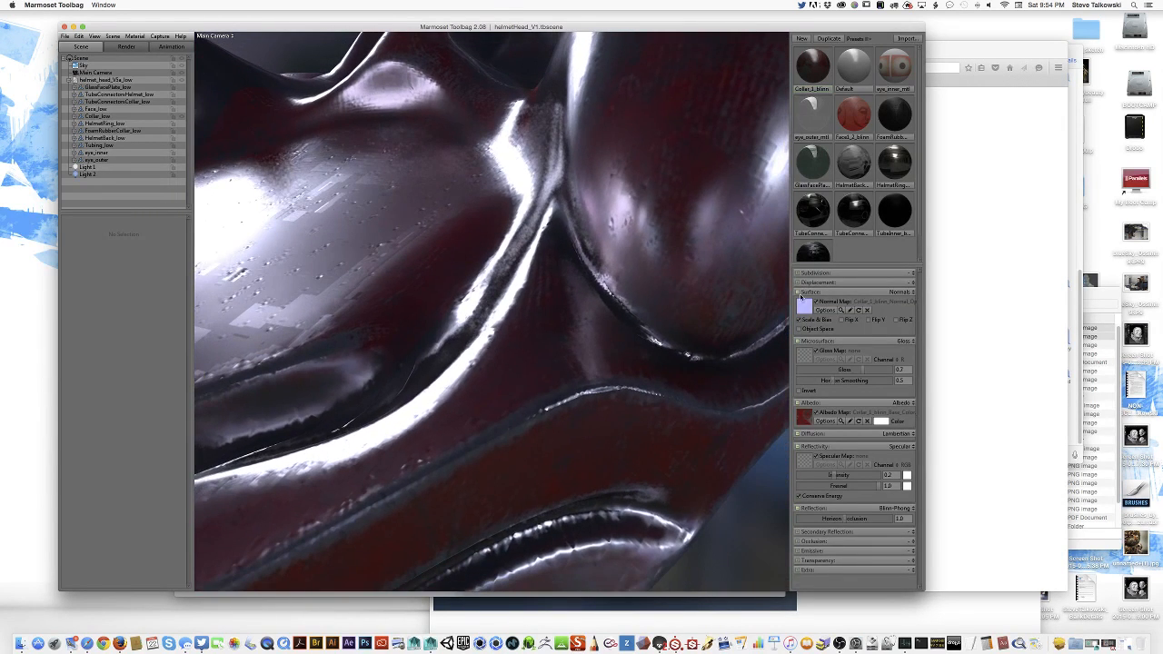
{"action": "left_click", "coordinate": [817, 302]}
{"action": "left_click", "coordinate": [817, 302]}
{"action": "left_click", "coordinate": [817, 303]}
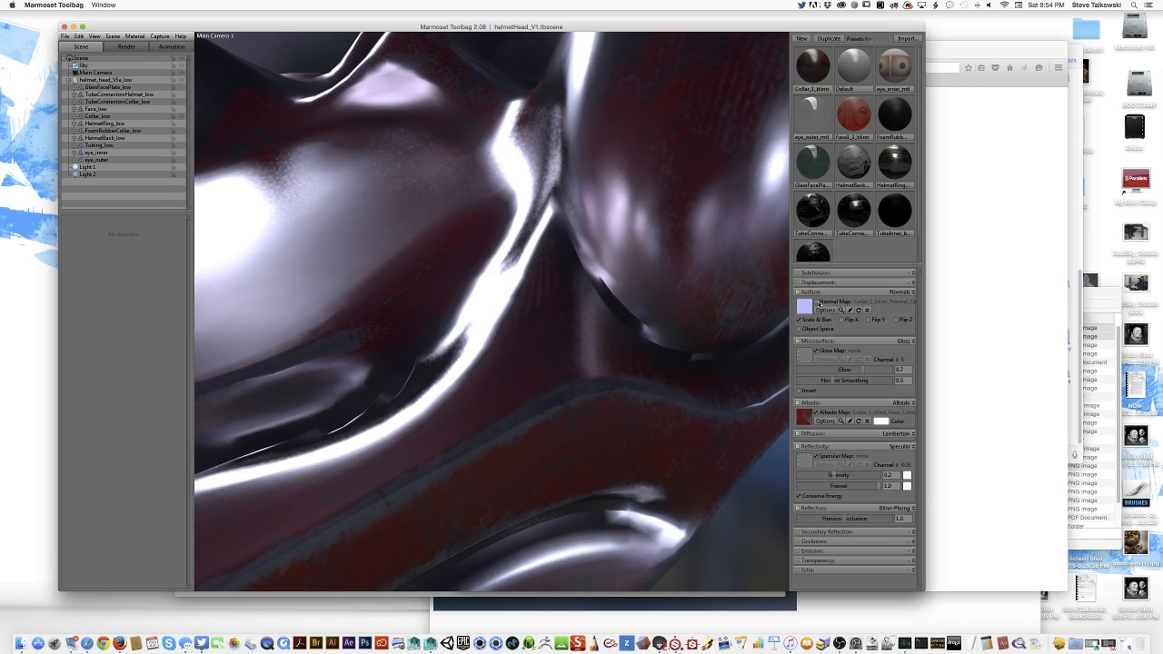
{"action": "scroll", "coordinate": [513, 232], "scroll_direction": "up", "scroll_amount": 5}
{"action": "scroll", "coordinate": [513, 231], "scroll_direction": "down", "scroll_amount": 8}
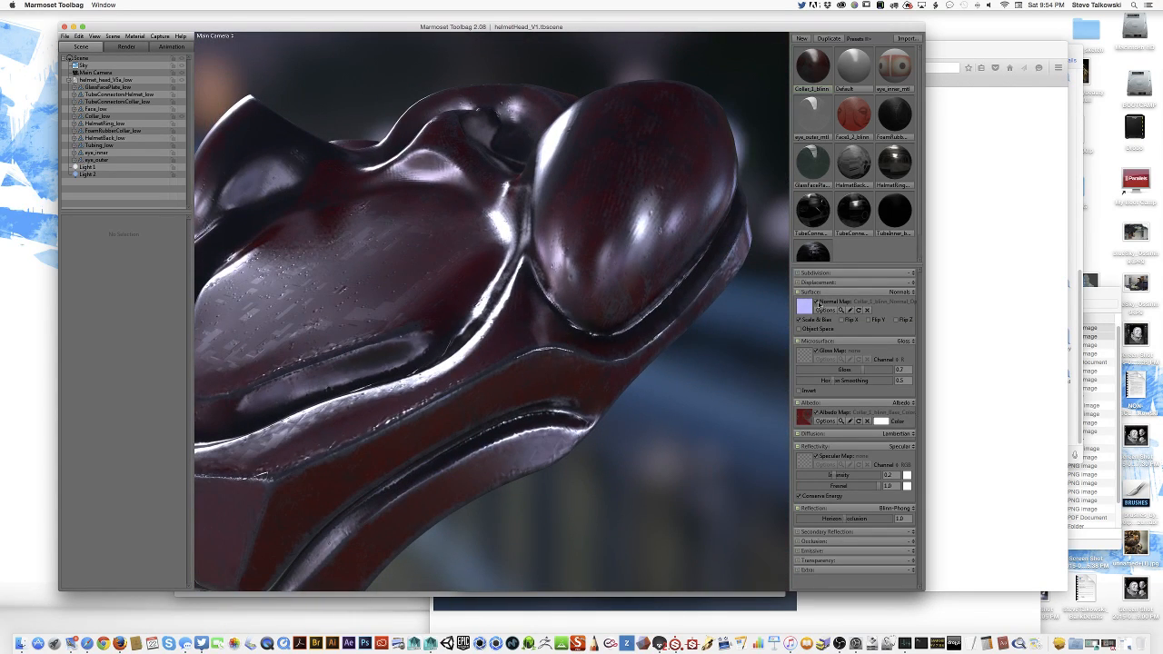
{"action": "scroll", "coordinate": [466, 440], "scroll_direction": "up", "scroll_amount": 3}
{"action": "scroll", "coordinate": [587, 330], "scroll_direction": "down", "scroll_amount": 8}
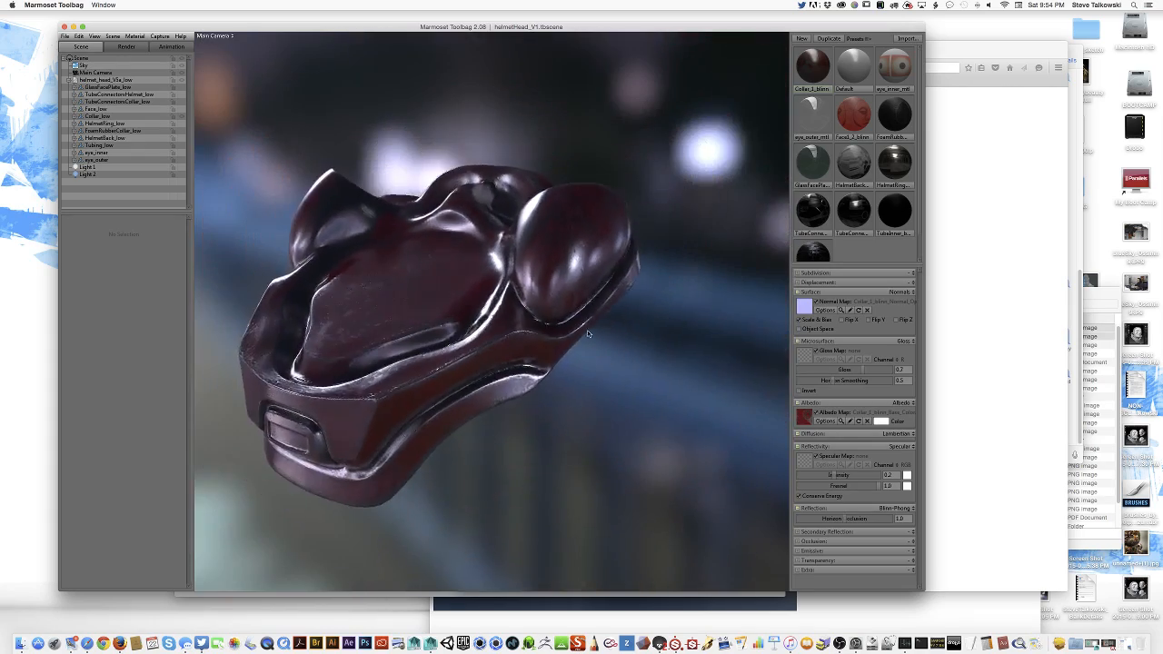
{"action": "left_click_drag", "start_coordinate": [587, 330], "coordinate": [597, 364]}
{"action": "scroll", "coordinate": [624, 363], "scroll_direction": "up", "scroll_amount": 3}
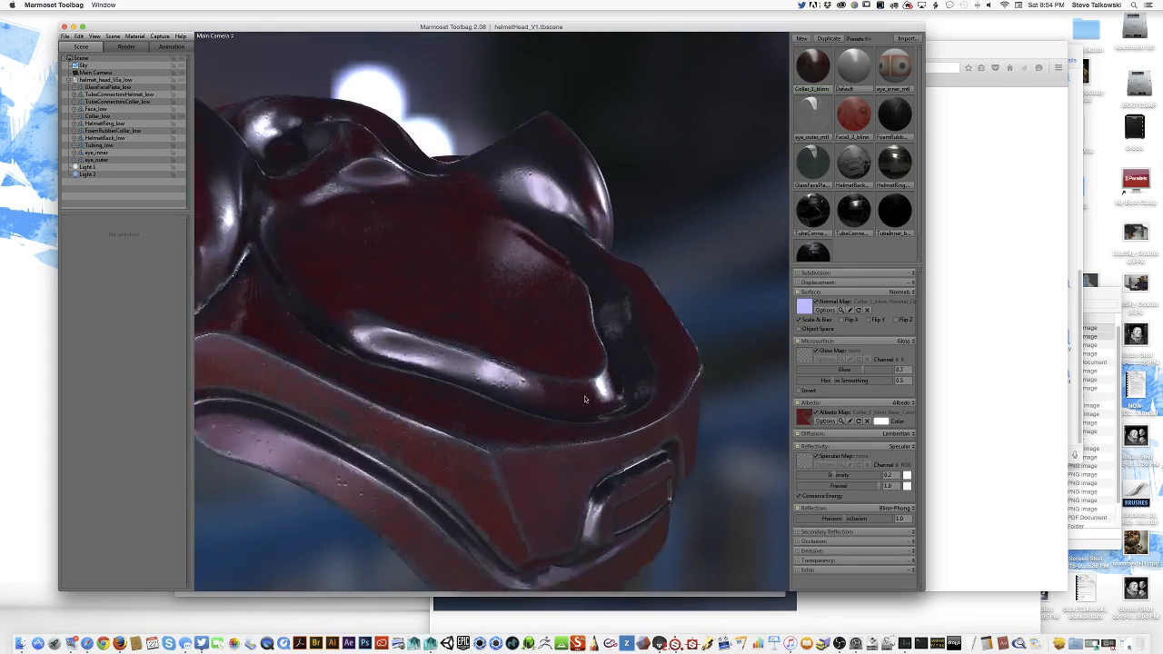
{"action": "scroll", "coordinate": [623, 363], "scroll_direction": "down", "scroll_amount": 3}
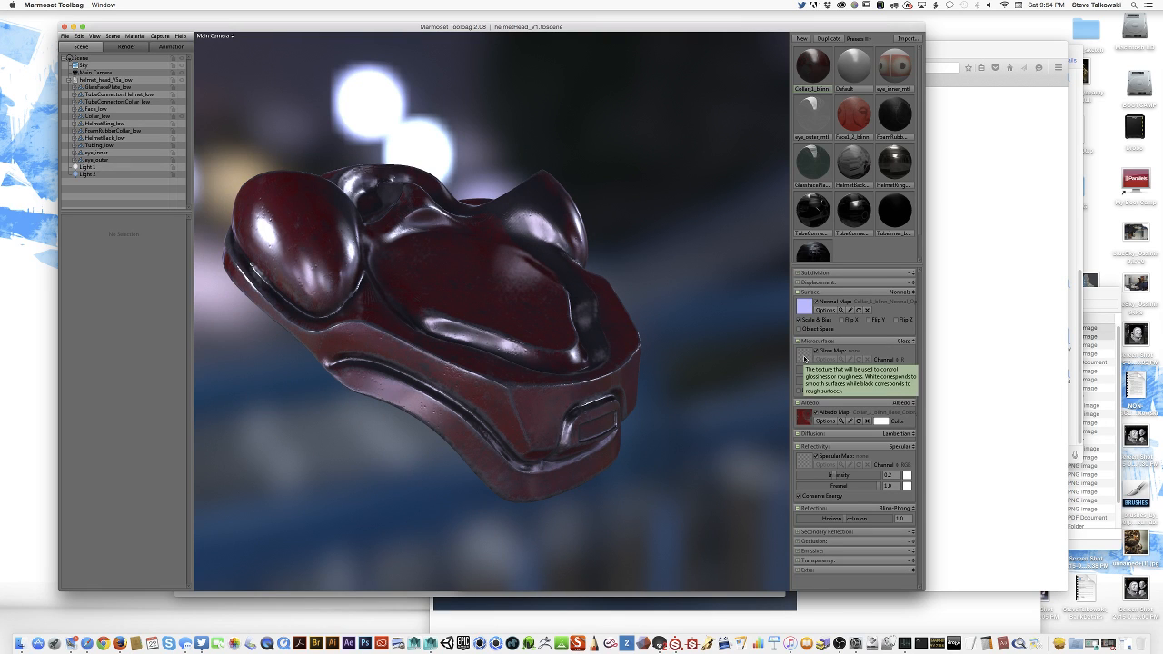
Load Collar_1_blinn_Roughness.jpg as the collar material's gloss map and turn on Invert for it.
{"action": "left_click", "coordinate": [804, 357]}
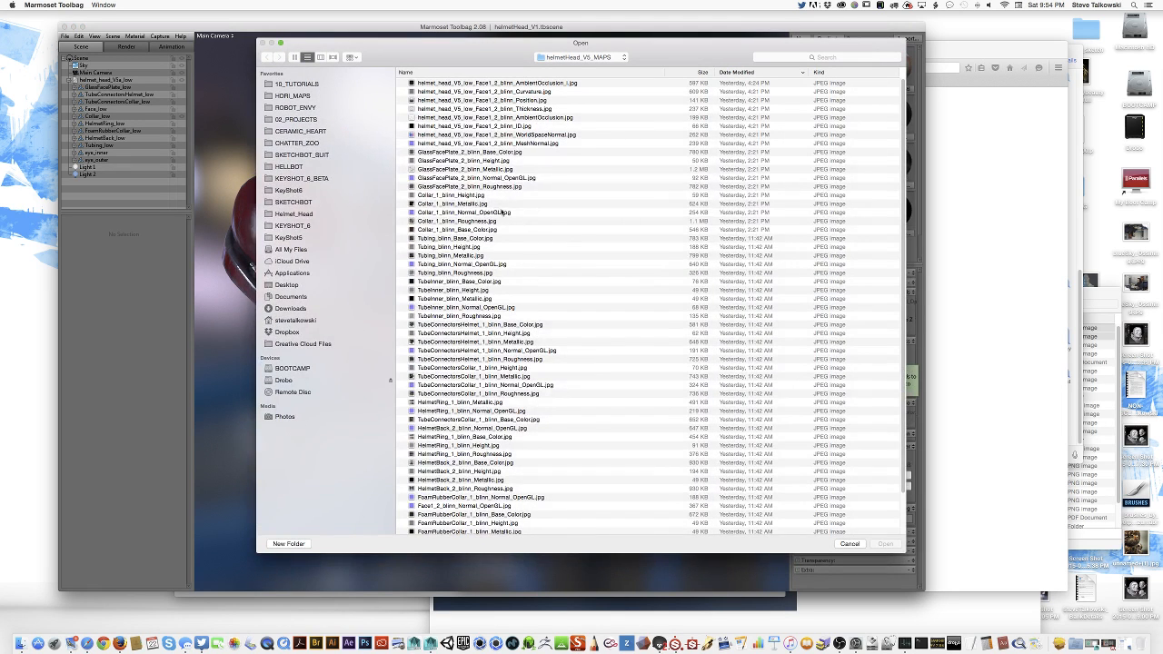
{"action": "left_click", "coordinate": [487, 222]}
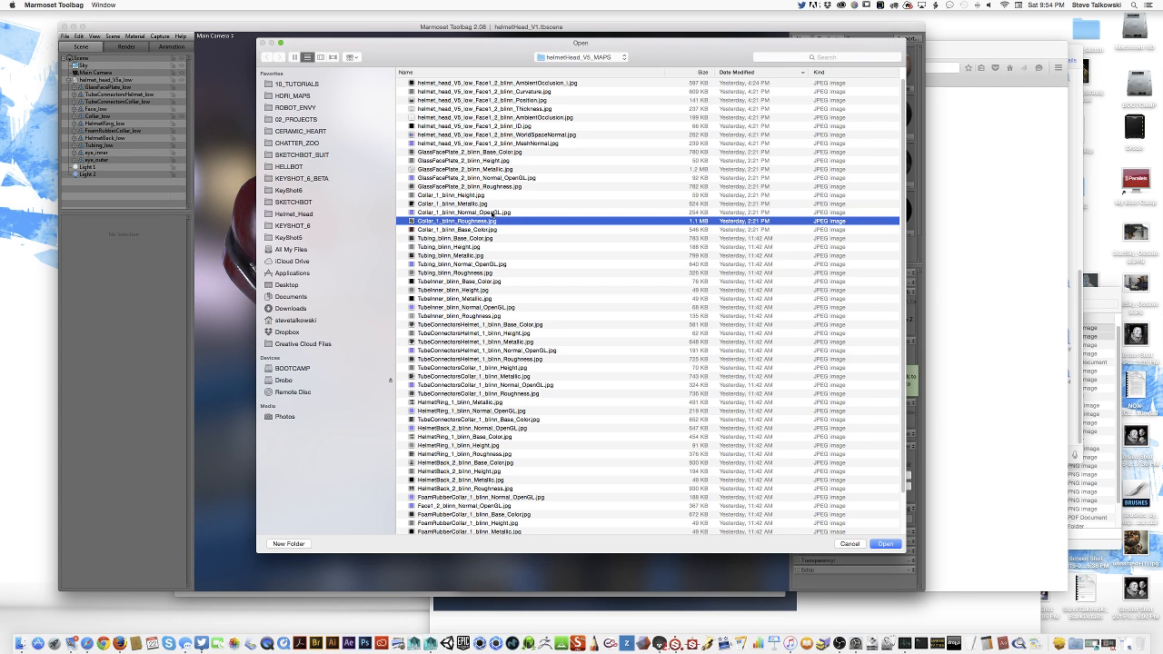
{"action": "left_click", "coordinate": [884, 544]}
{"action": "left_click_drag", "start_coordinate": [772, 429], "coordinate": [736, 337]}
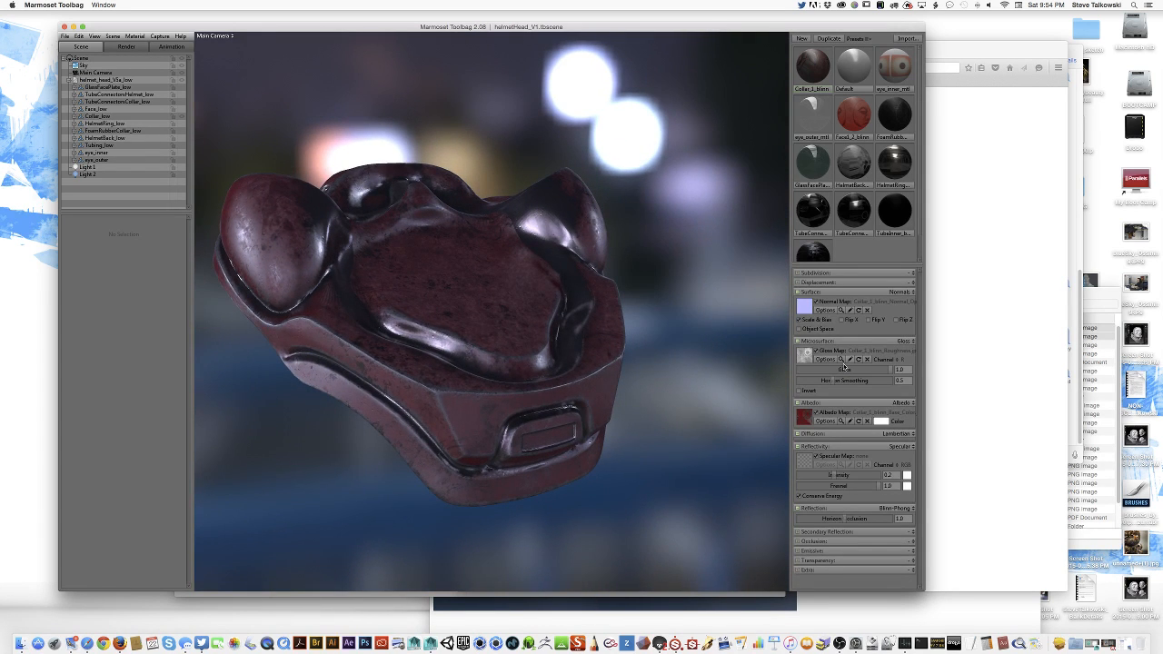
{"action": "left_click", "coordinate": [799, 391]}
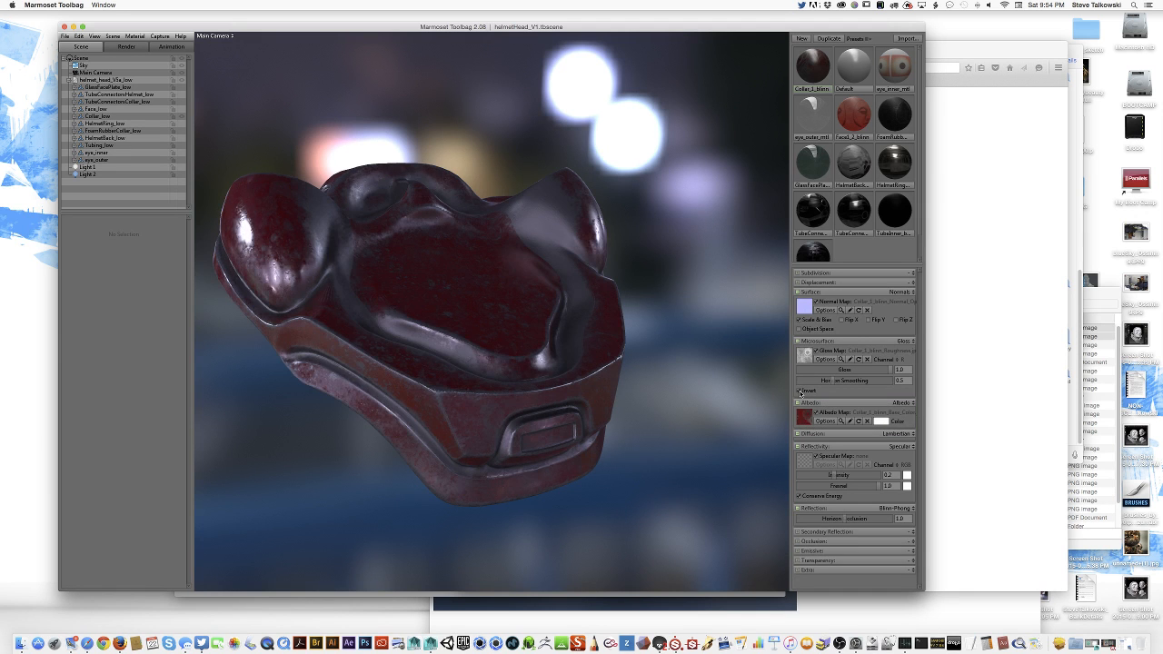
{"action": "left_click_drag", "start_coordinate": [565, 415], "coordinate": [574, 347]}
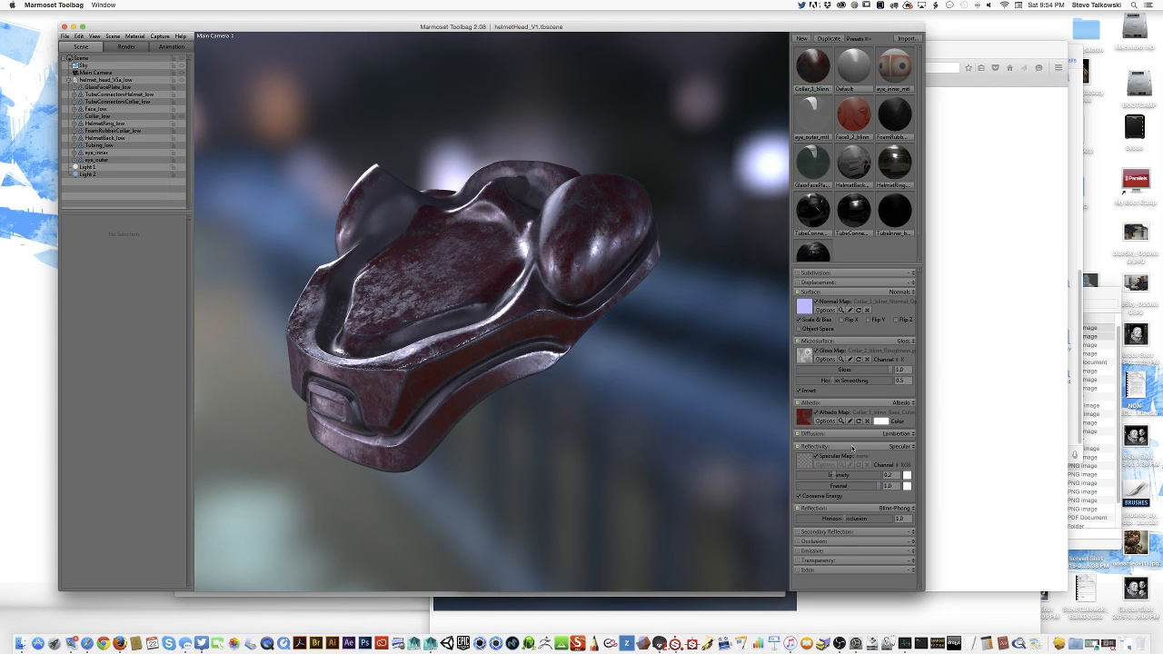
Load Collar_1_blinn_Metallic.jpg as the collar material's specular map and view the collar from another angle.
{"action": "left_click", "coordinate": [805, 461]}
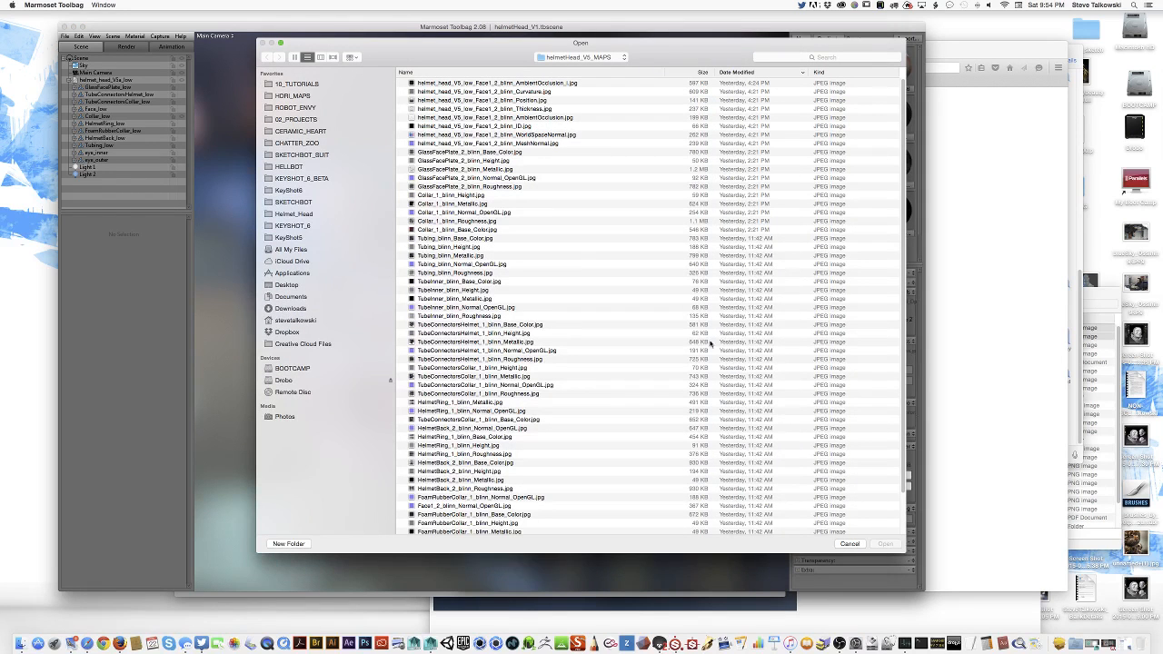
{"action": "left_click", "coordinate": [473, 204]}
{"action": "key", "text": "Return"}
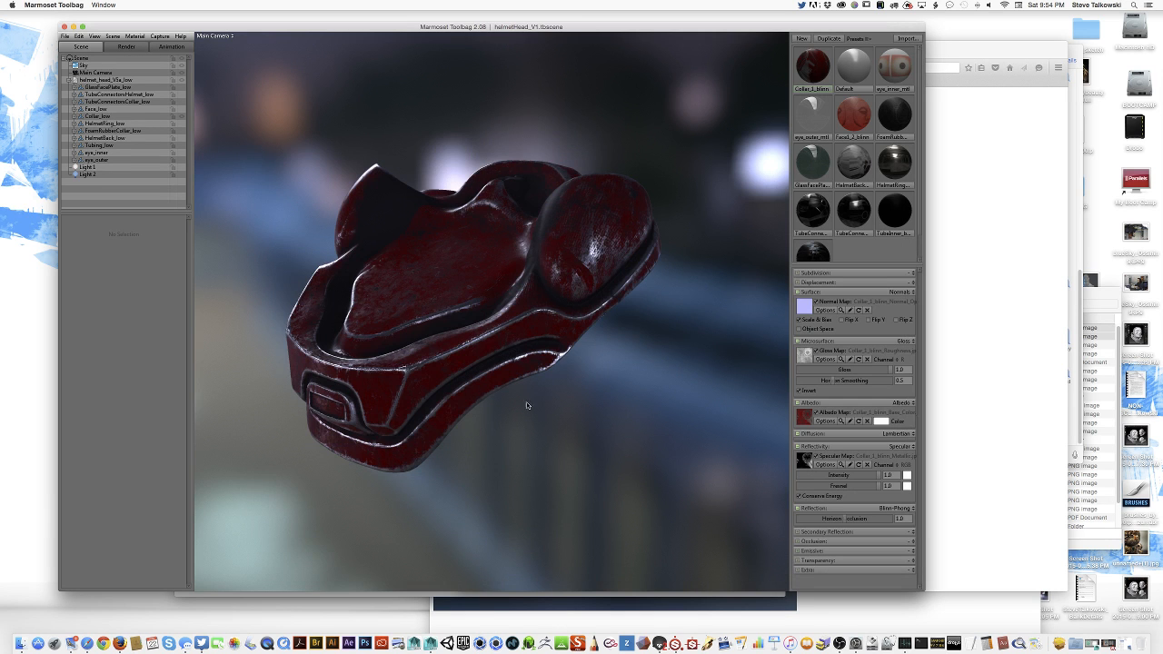
{"action": "left_click_drag", "start_coordinate": [526, 405], "coordinate": [410, 380]}
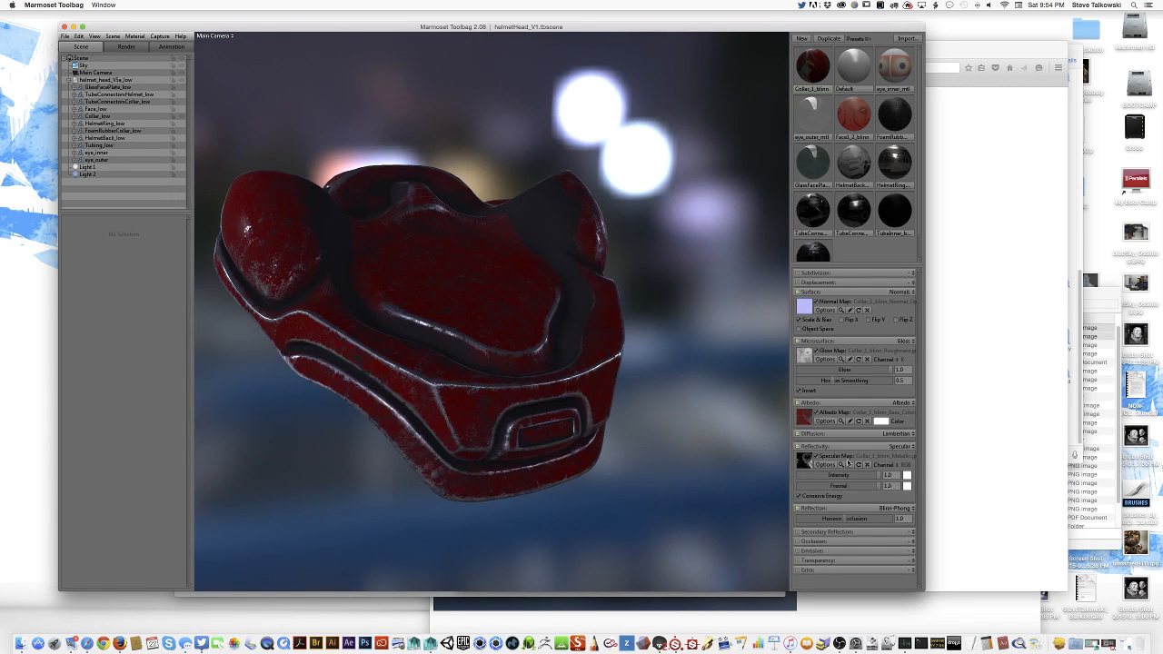
Switch the collar material's Reflectivity to Metalness.
{"action": "left_click", "coordinate": [904, 447]}
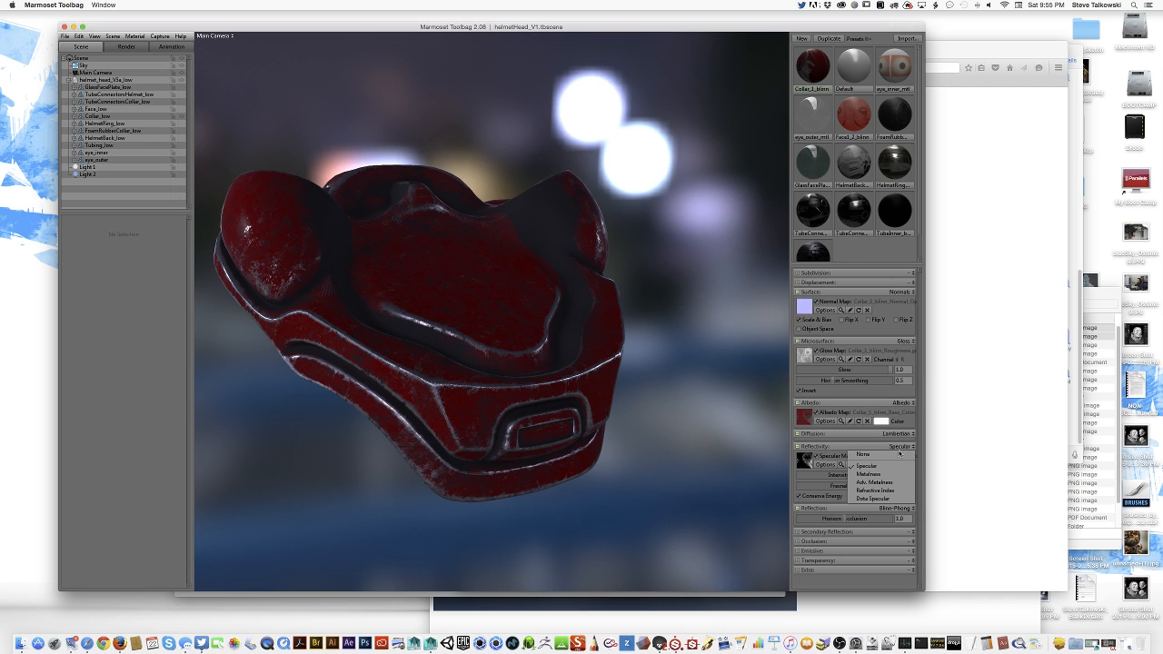
{"action": "left_click", "coordinate": [880, 475]}
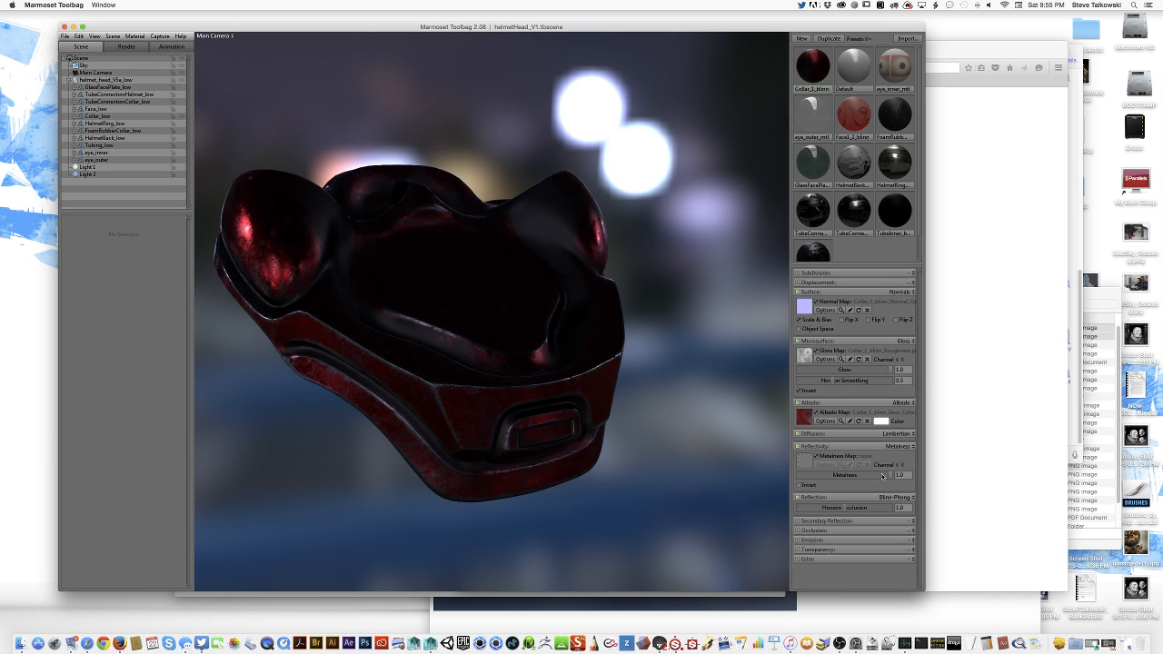
{"action": "left_click_drag", "start_coordinate": [739, 443], "coordinate": [598, 473]}
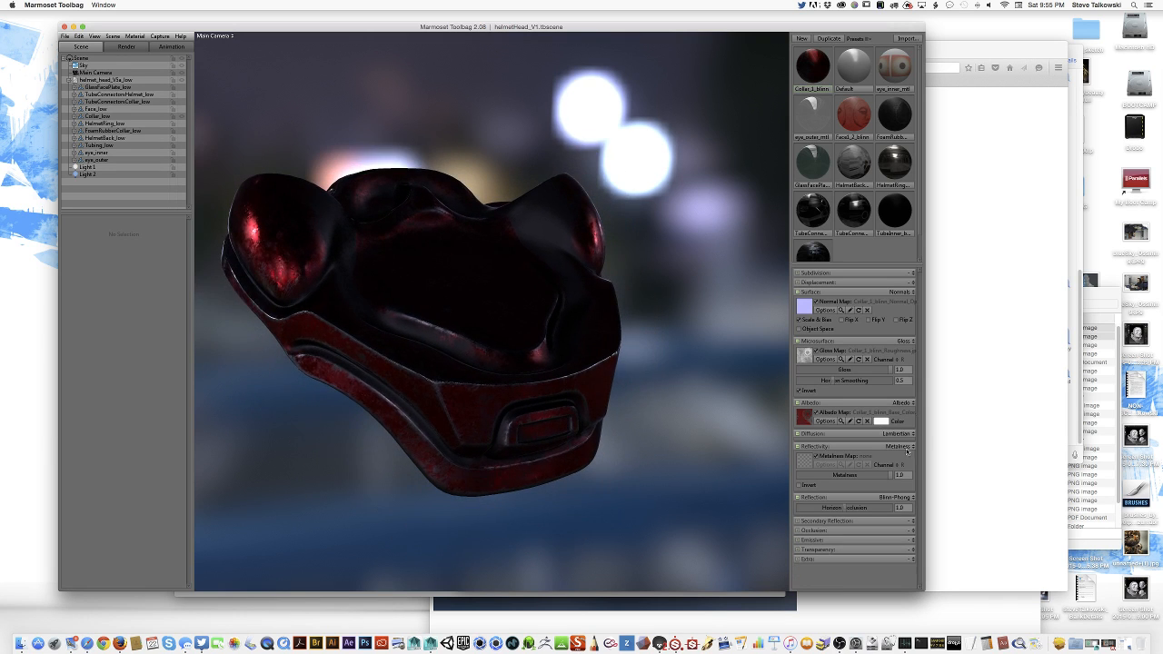
{"action": "left_click", "coordinate": [904, 447]}
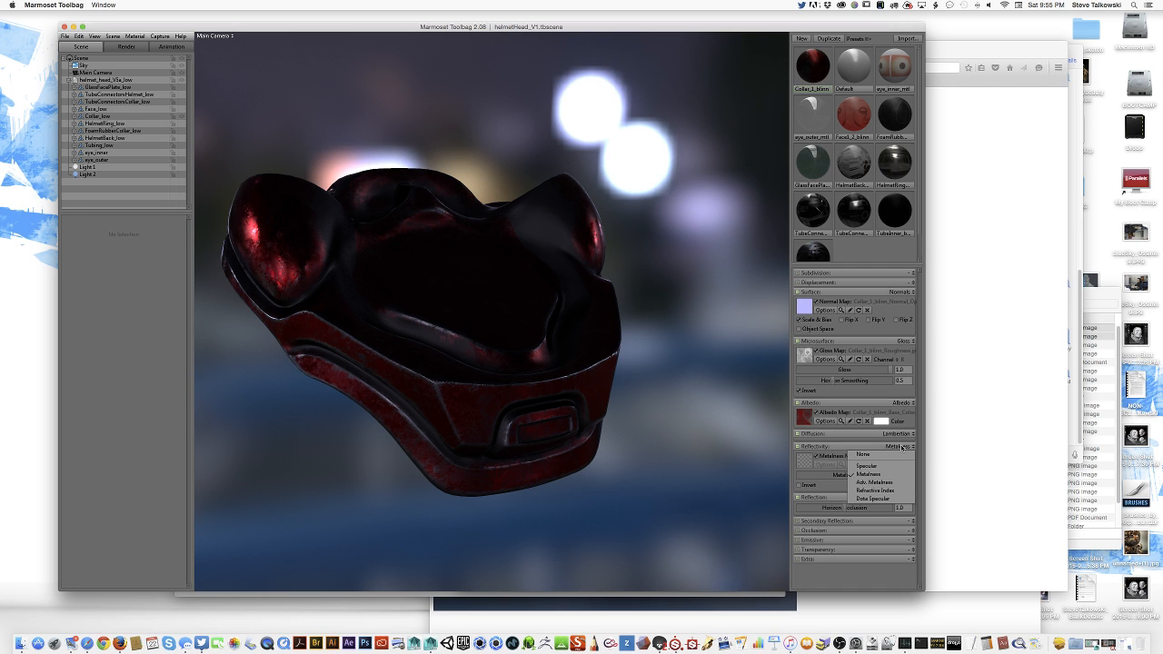
{"action": "left_click", "coordinate": [902, 447]}
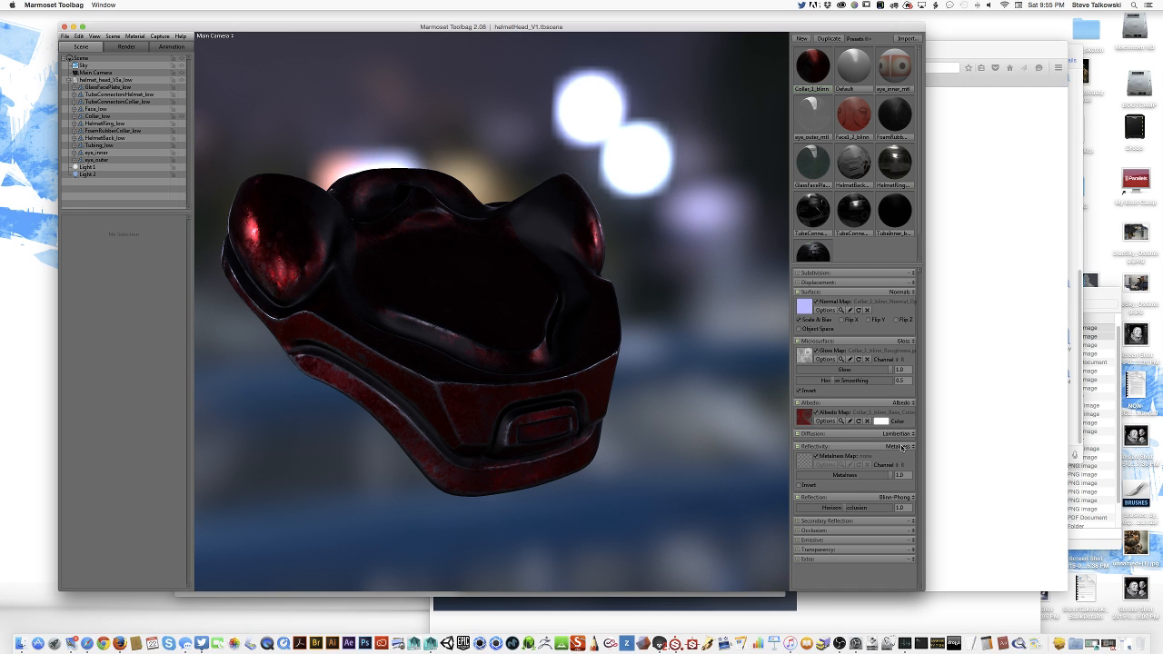
Load Collar_1_blinn_Metallic.jpg as the collar material's metalness map and view the collar from another angle.
{"action": "left_click", "coordinate": [803, 420]}
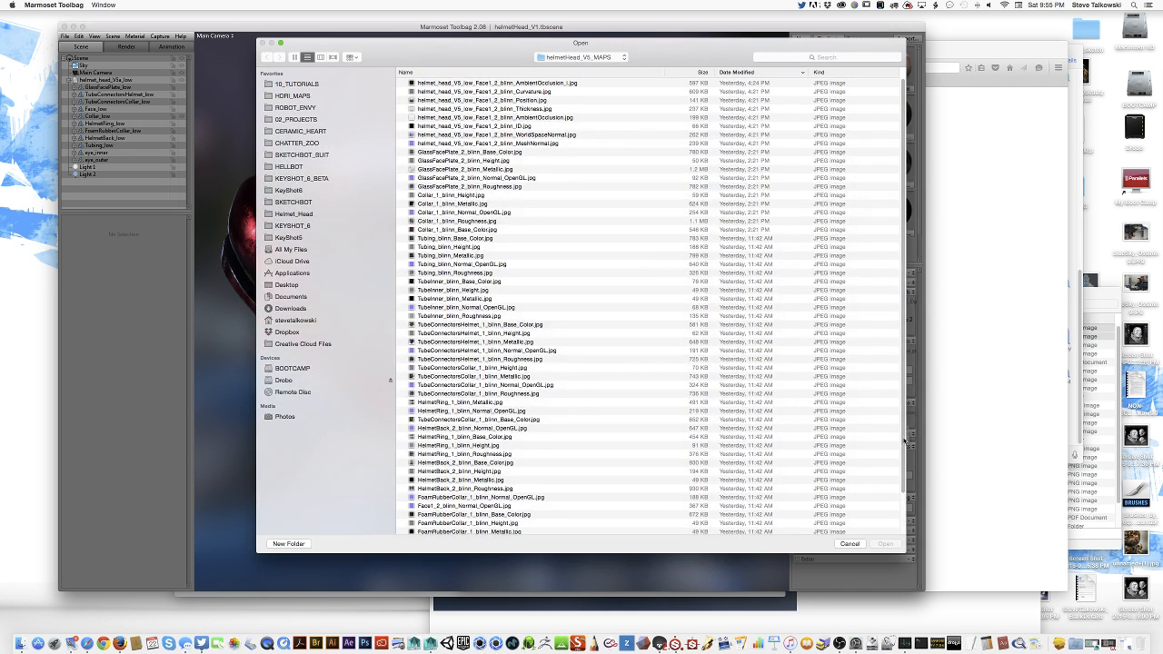
{"action": "left_click", "coordinate": [857, 542]}
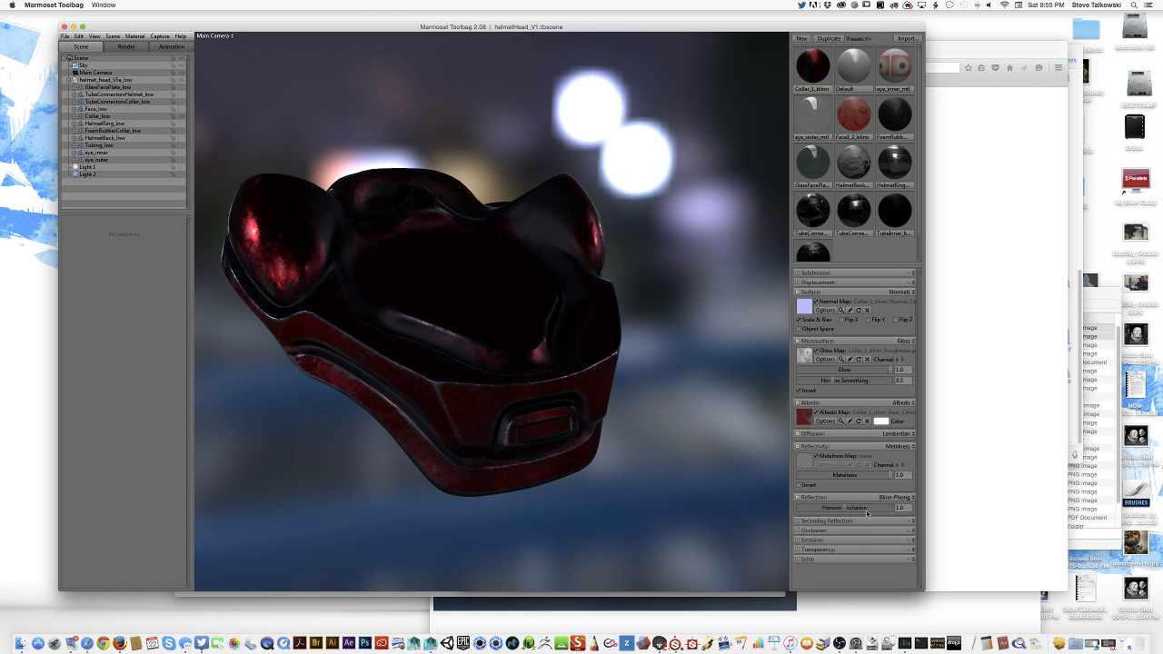
{"action": "left_click", "coordinate": [803, 462]}
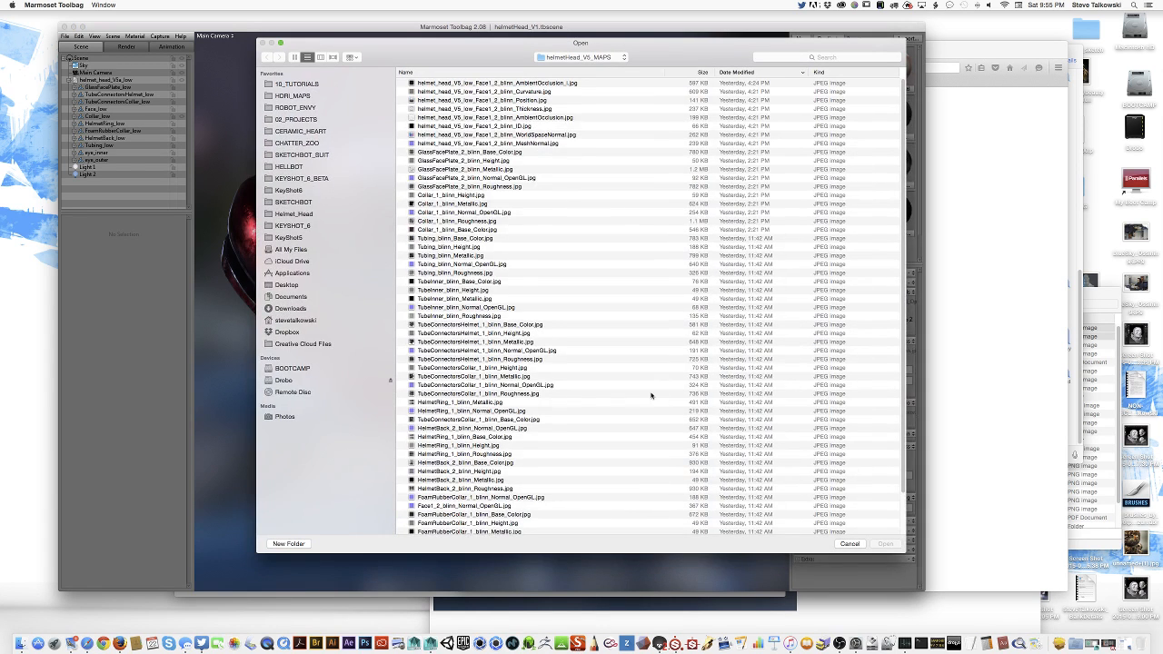
{"action": "left_click", "coordinate": [478, 221]}
{"action": "left_click", "coordinate": [489, 204]}
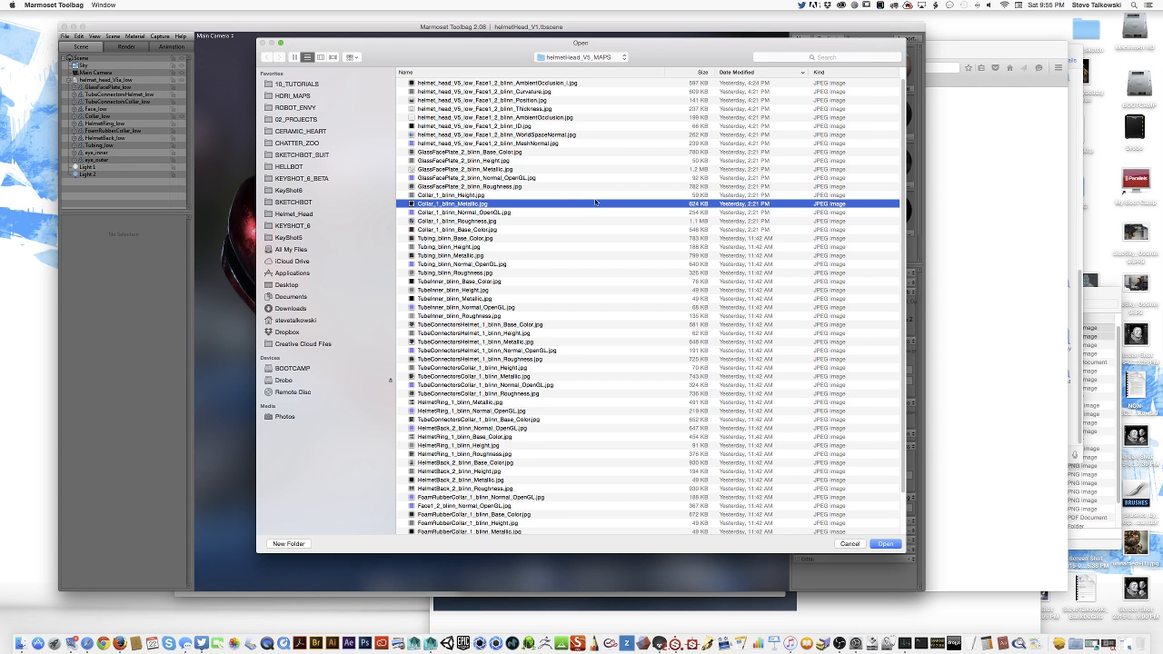
{"action": "left_click", "coordinate": [885, 544]}
{"action": "left_click_drag", "start_coordinate": [591, 464], "coordinate": [528, 484]}
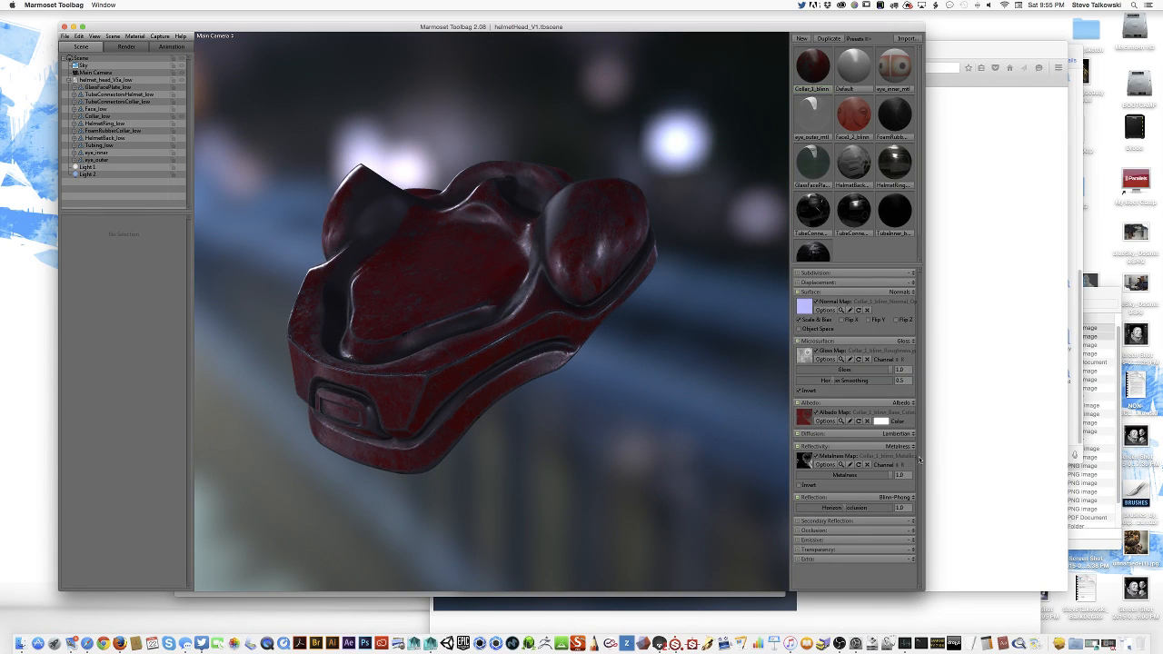
{"action": "left_click_drag", "start_coordinate": [671, 432], "coordinate": [502, 387]}
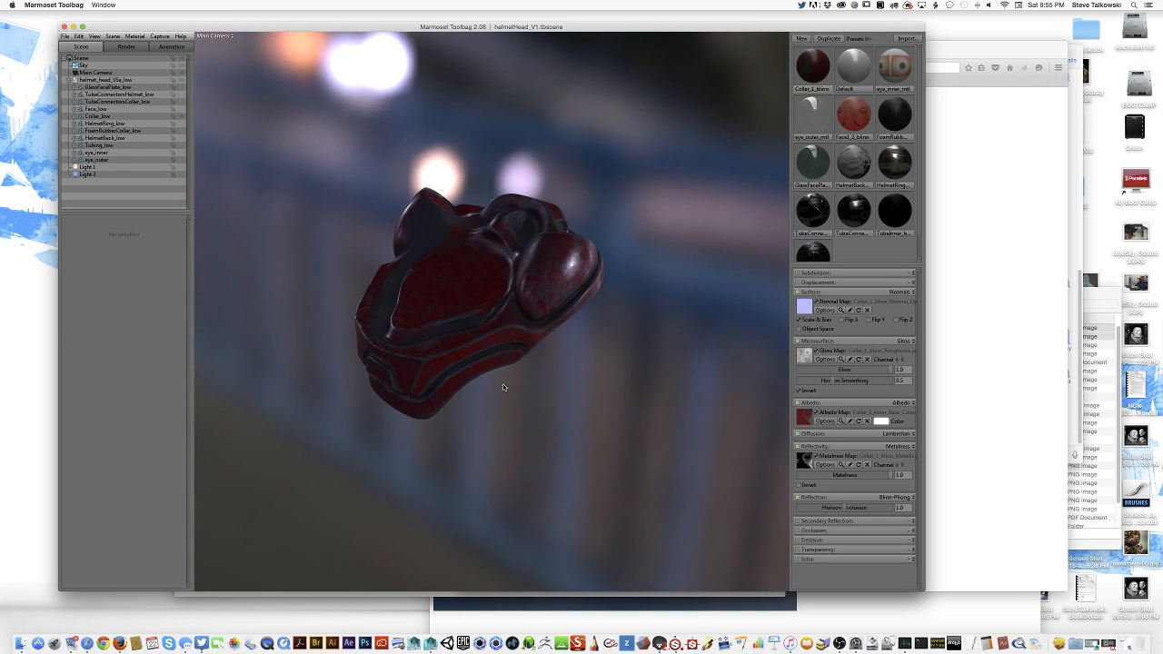
Turn on Light 1 and Light 2 for the collar and view the scene from farther away.
{"action": "left_click", "coordinate": [180, 169]}
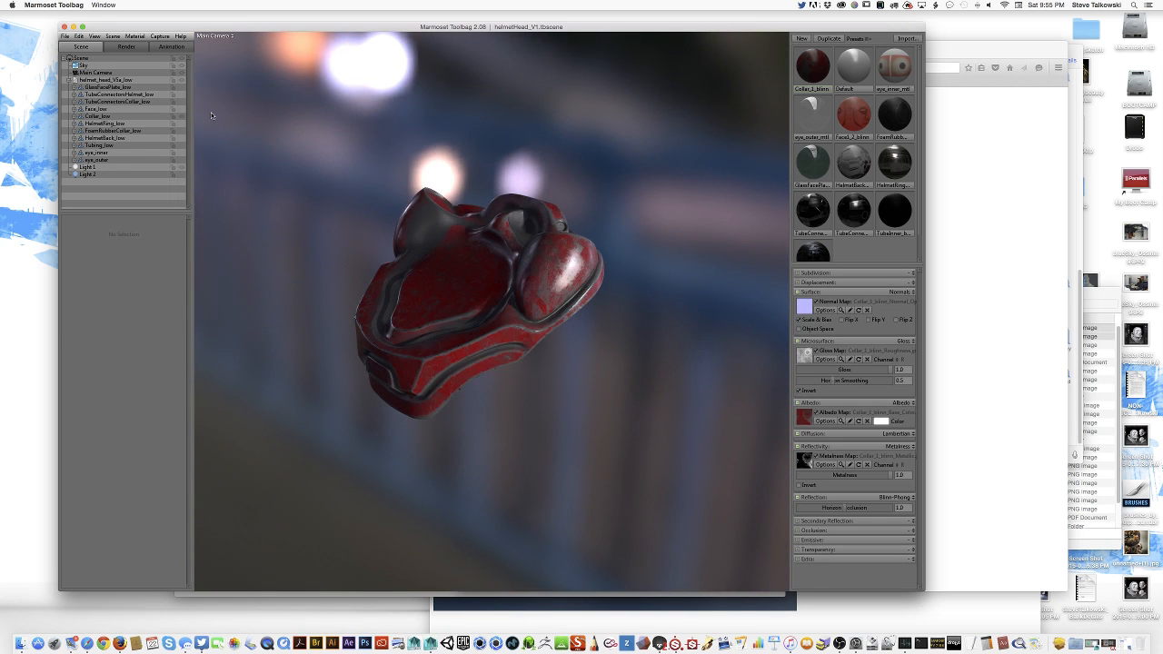
{"action": "left_click_drag", "start_coordinate": [211, 115], "coordinate": [577, 316]}
{"action": "left_click", "coordinate": [179, 173]}
{"action": "right_click_drag", "start_coordinate": [577, 316], "coordinate": [622, 268]}
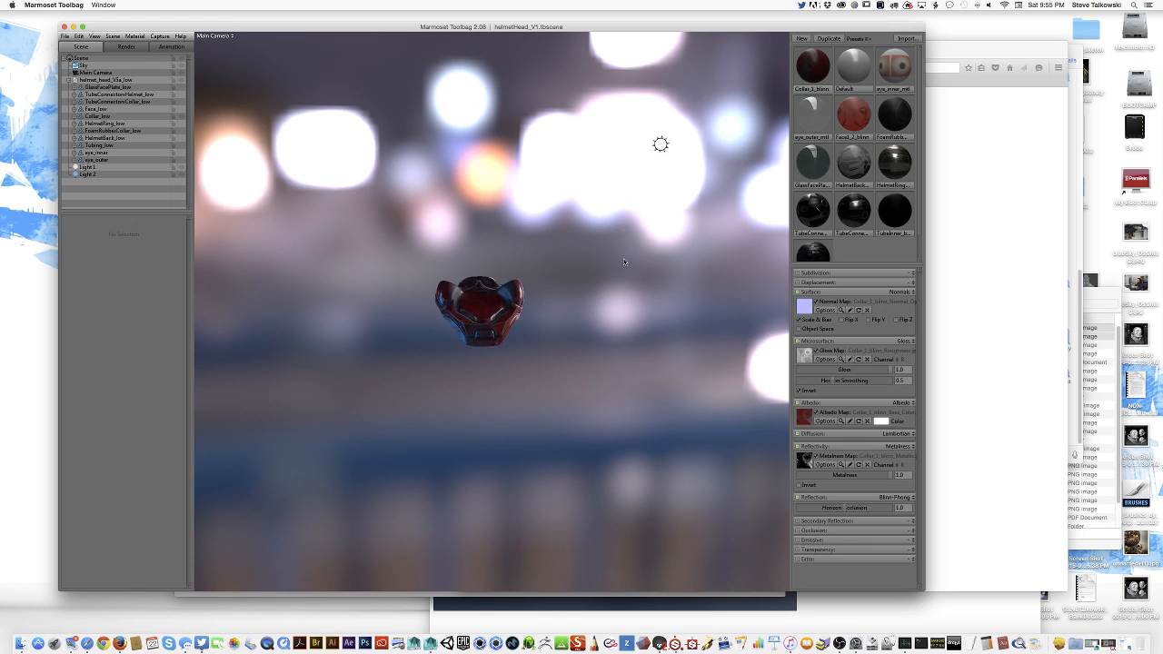
{"action": "middle_click_drag", "start_coordinate": [605, 278], "coordinate": [584, 331]}
Rotate the white directional Light 1 so it shines down on the collar from a new angle.
{"action": "left_click", "coordinate": [636, 206]}
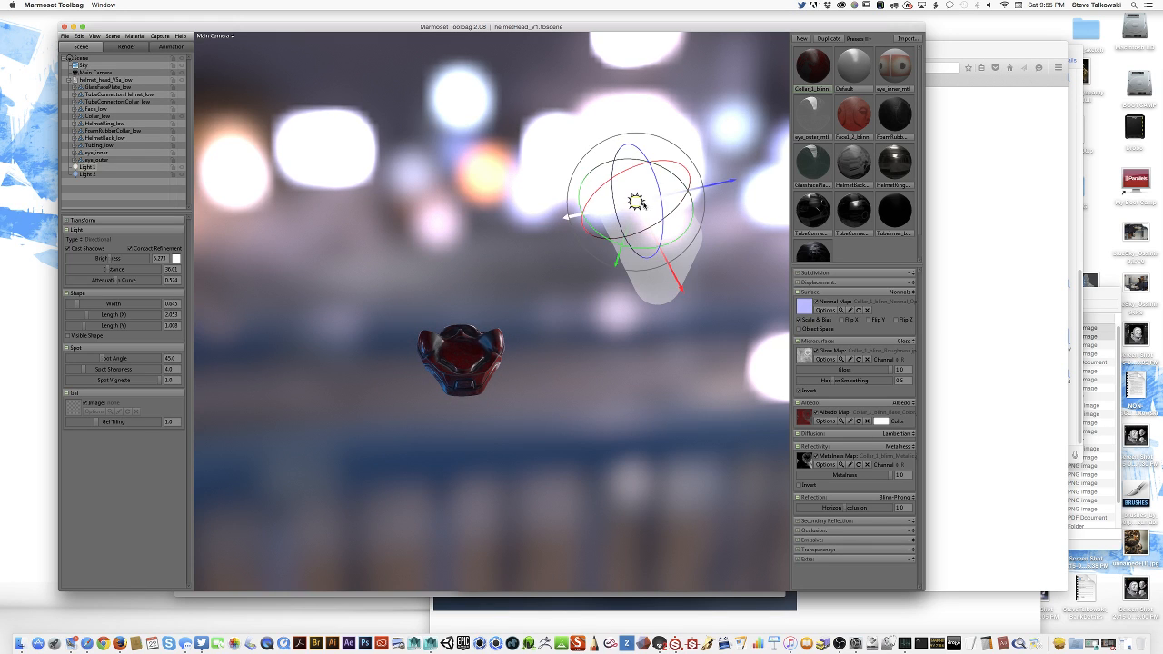
{"action": "left_click_drag", "start_coordinate": [668, 263], "coordinate": [656, 286]}
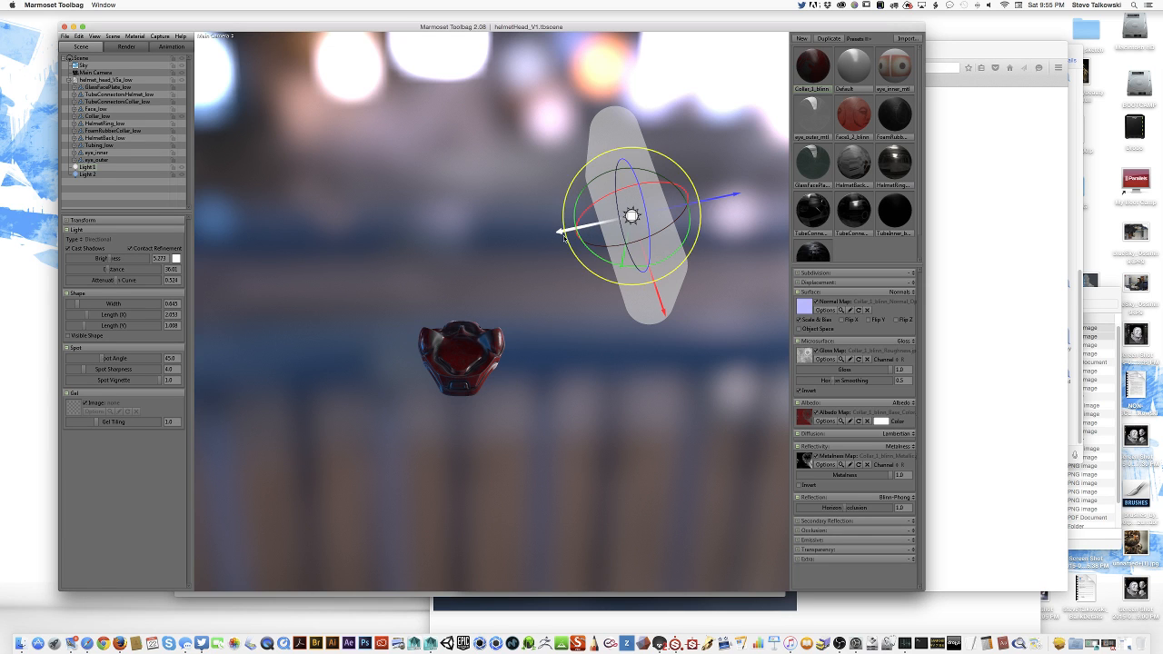
{"action": "left_click_drag", "start_coordinate": [569, 270], "coordinate": [569, 264]}
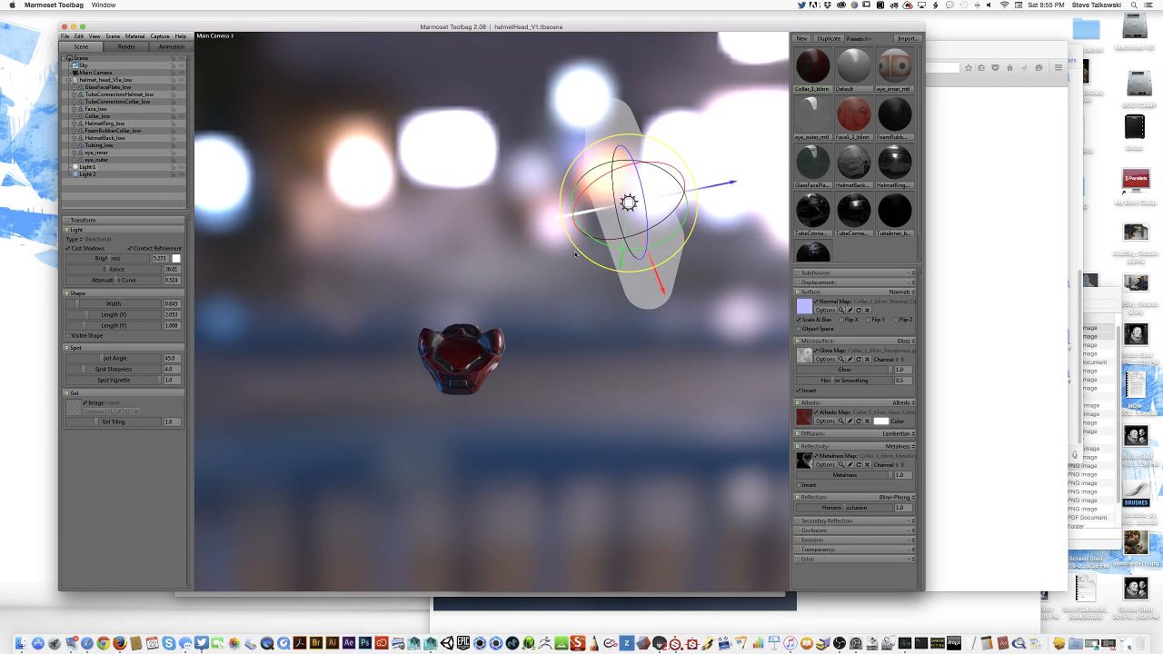
{"action": "left_click_drag", "start_coordinate": [593, 280], "coordinate": [670, 258]}
{"action": "left_click_drag", "start_coordinate": [626, 155], "coordinate": [599, 187]}
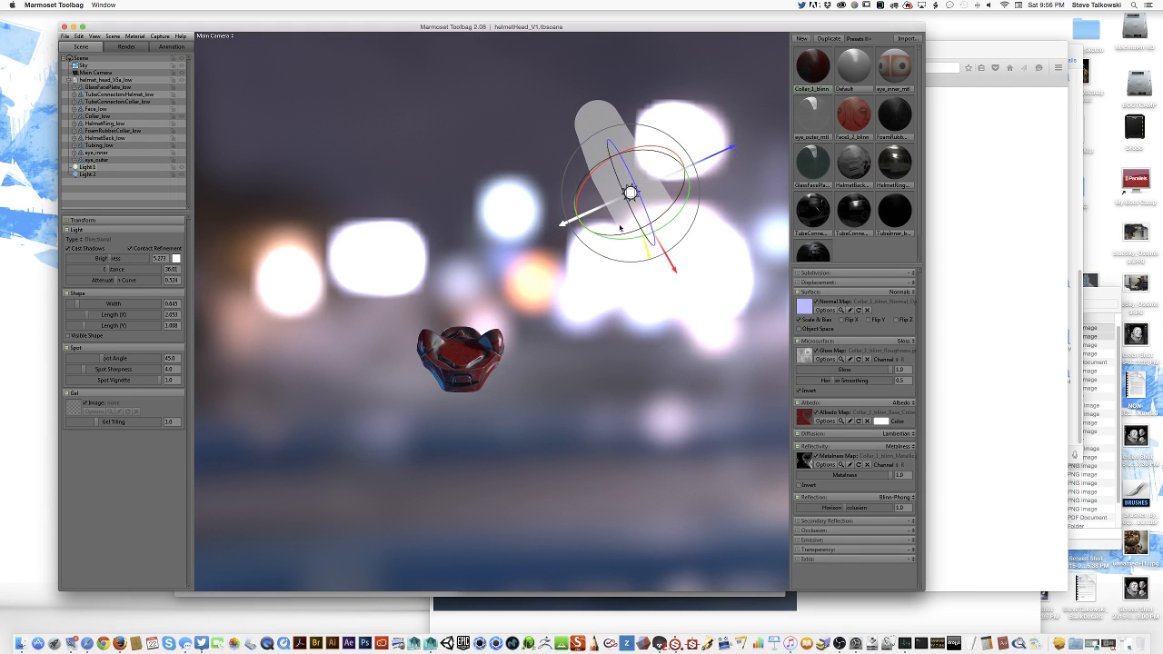
{"action": "left_click_drag", "start_coordinate": [576, 240], "coordinate": [528, 356]}
{"action": "middle_click_drag", "start_coordinate": [432, 418], "coordinate": [470, 405], "text": "alt"}
{"action": "right_click_drag", "start_coordinate": [470, 405], "coordinate": [495, 323], "text": "alt"}
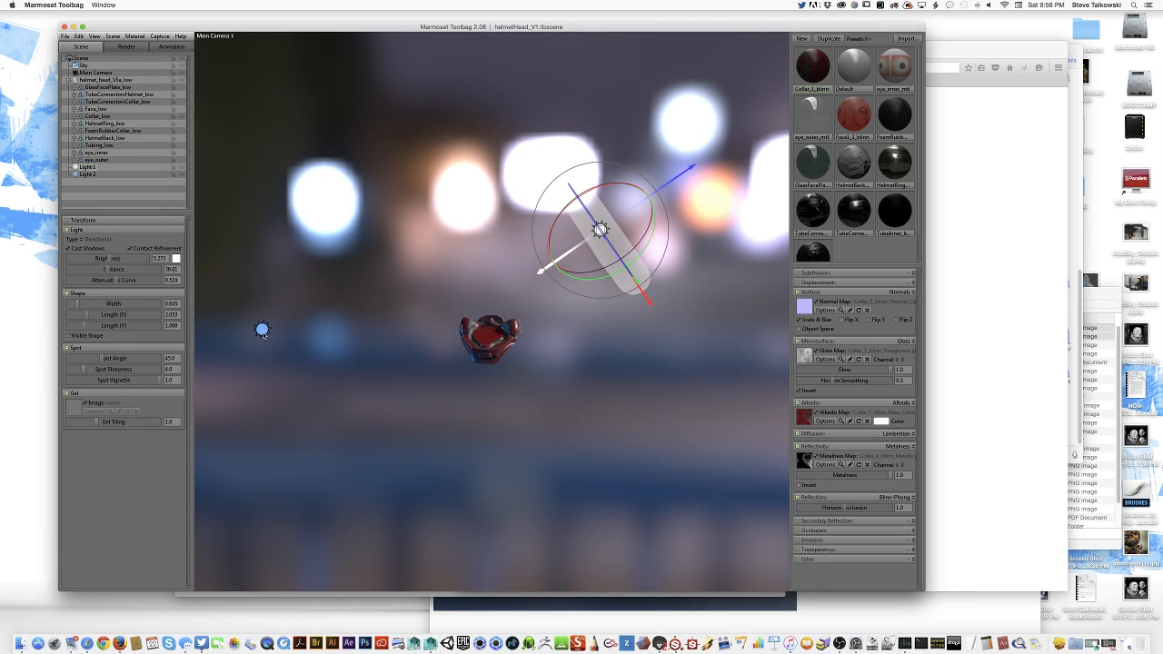
Reposition and rotate the blue directional Light 2 beside the collar.
{"action": "left_click", "coordinate": [262, 329]}
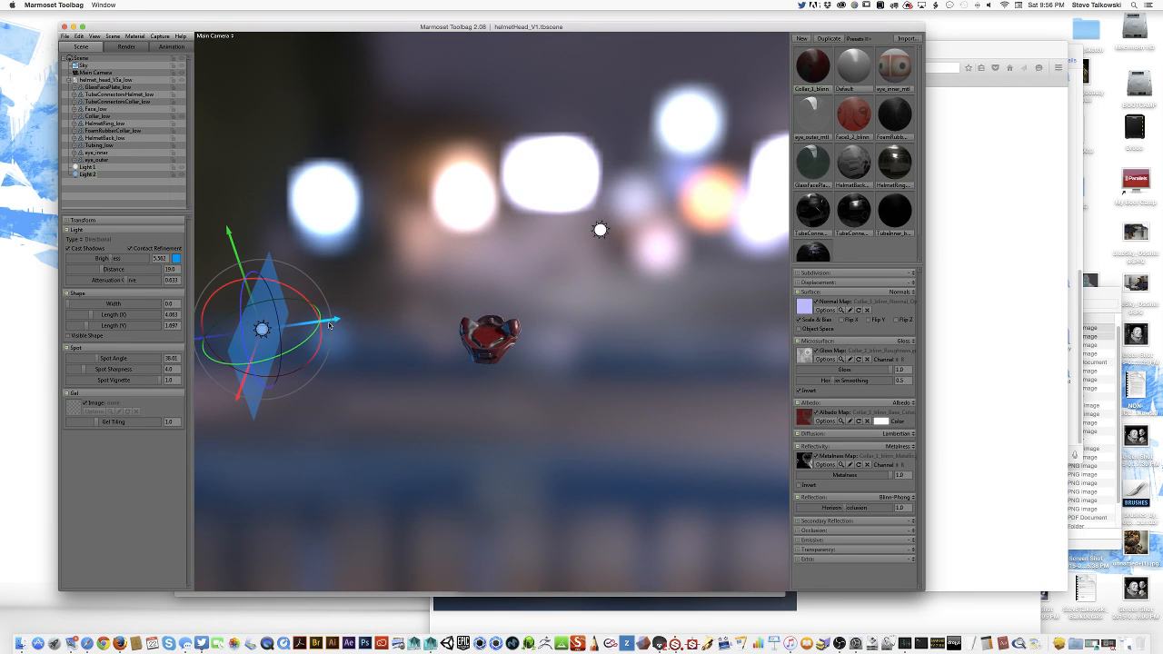
{"action": "left_click_drag", "start_coordinate": [340, 319], "coordinate": [346, 323]}
{"action": "left_click_drag", "start_coordinate": [235, 245], "coordinate": [238, 256]}
{"action": "middle_click_drag", "start_coordinate": [426, 267], "coordinate": [475, 269], "text": "alt"}
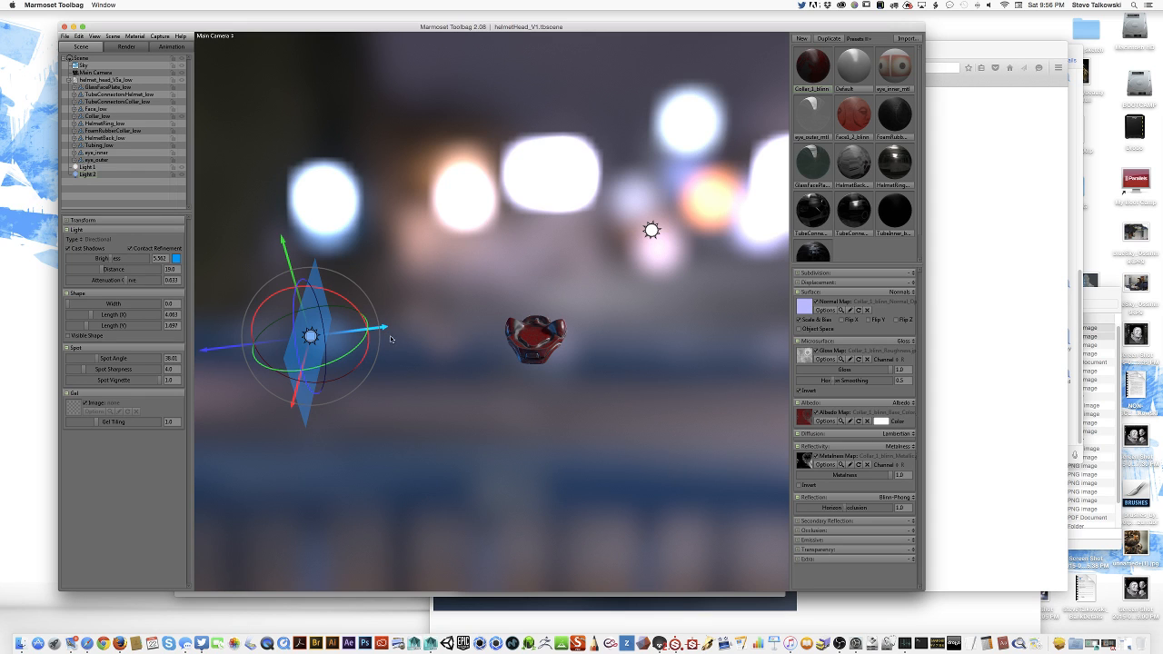
{"action": "left_click_drag", "start_coordinate": [362, 329], "coordinate": [276, 332]}
{"action": "mouse_move", "coordinate": [327, 299]}
{"action": "left_mouse_down"}
{"action": "mouse_move", "coordinate": [532, 427]}
{"action": "mouse_move", "coordinate": [434, 366]}
{"action": "left_mouse_up"}
{"action": "left_click_drag", "start_coordinate": [329, 363], "coordinate": [351, 388]}
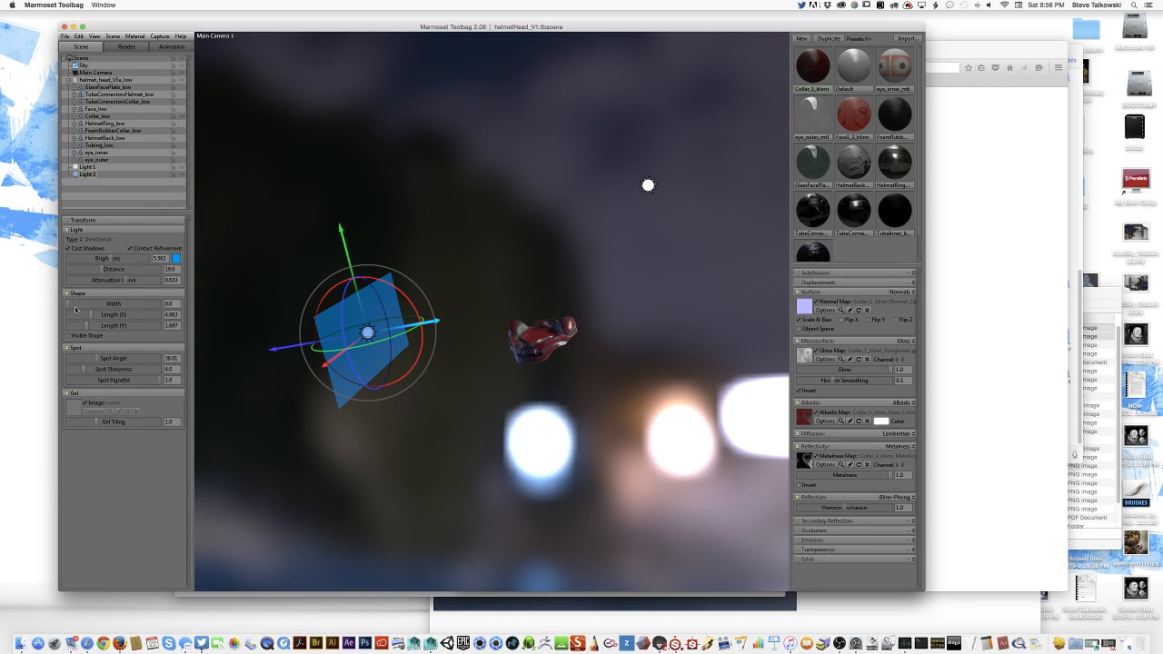
Set the blue light's width to 0.353, lengths to 2.463 and 3.188, brightness to 9.673, distance to 7.277 and attenuation curve to 0.45.
{"action": "left_click_drag", "start_coordinate": [70, 302], "coordinate": [78, 306]}
{"action": "left_click_drag", "start_coordinate": [558, 422], "coordinate": [527, 427]}
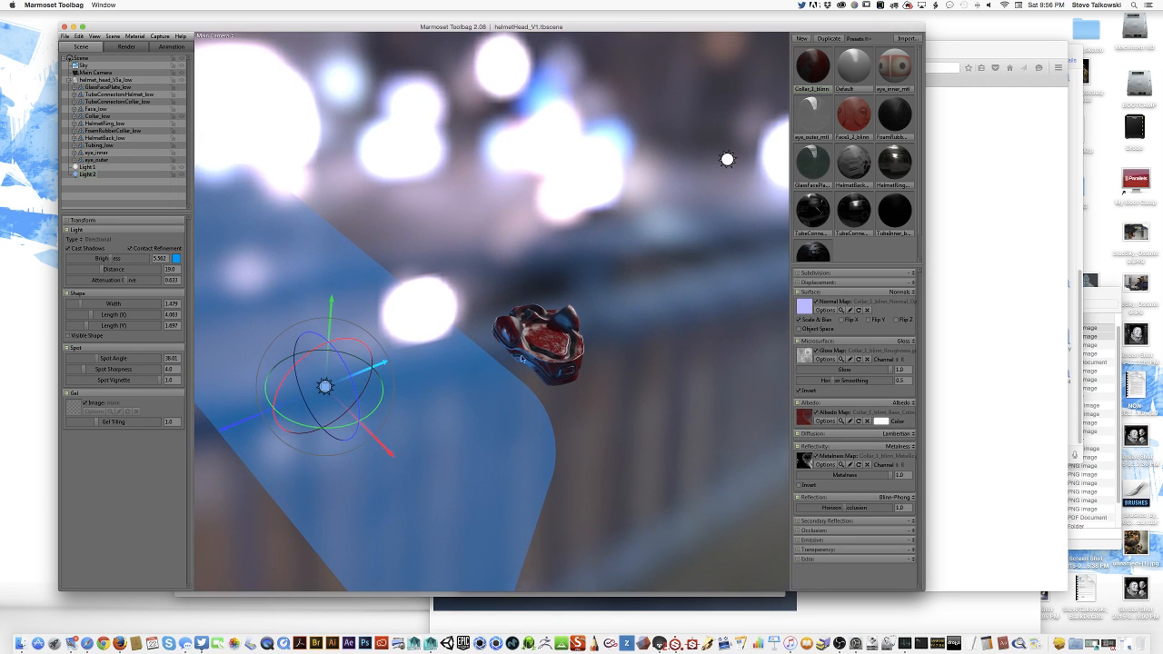
{"action": "left_click_drag", "start_coordinate": [79, 306], "coordinate": [102, 326]}
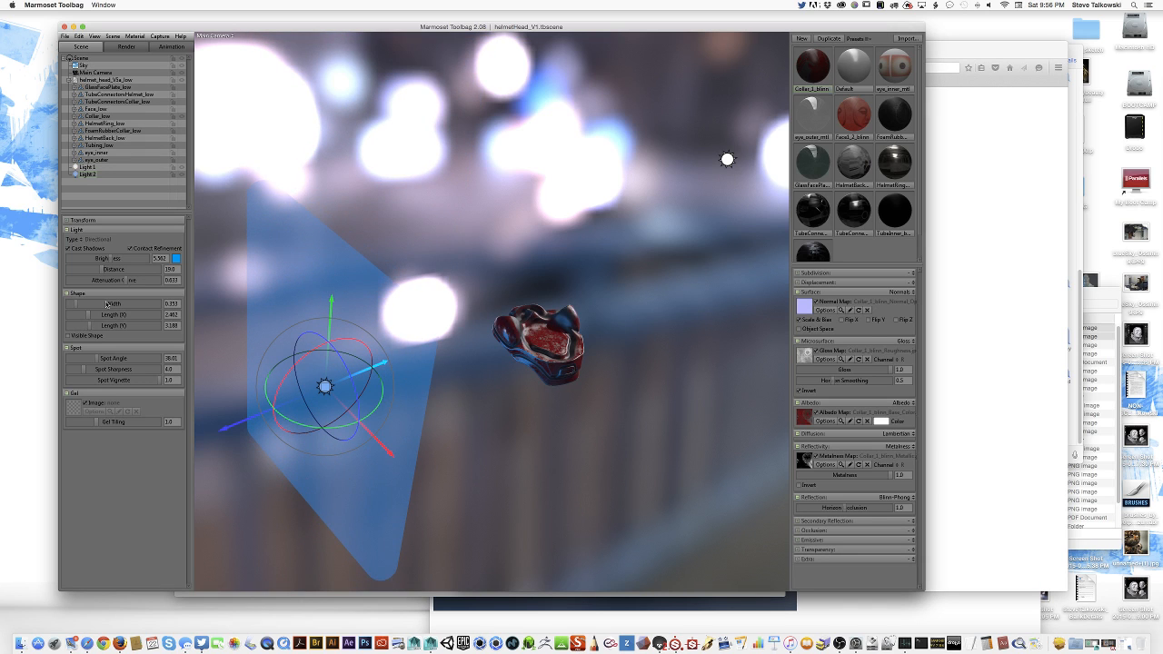
{"action": "mouse_move", "coordinate": [114, 262]}
{"action": "left_mouse_down"}
{"action": "mouse_move", "coordinate": [95, 260]}
{"action": "mouse_move", "coordinate": [129, 262]}
{"action": "mouse_move", "coordinate": [87, 271]}
{"action": "mouse_move", "coordinate": [132, 271]}
{"action": "mouse_move", "coordinate": [95, 271]}
{"action": "mouse_move", "coordinate": [116, 279]}
{"action": "mouse_move", "coordinate": [99, 280]}
{"action": "mouse_move", "coordinate": [121, 266]}
{"action": "left_mouse_up"}
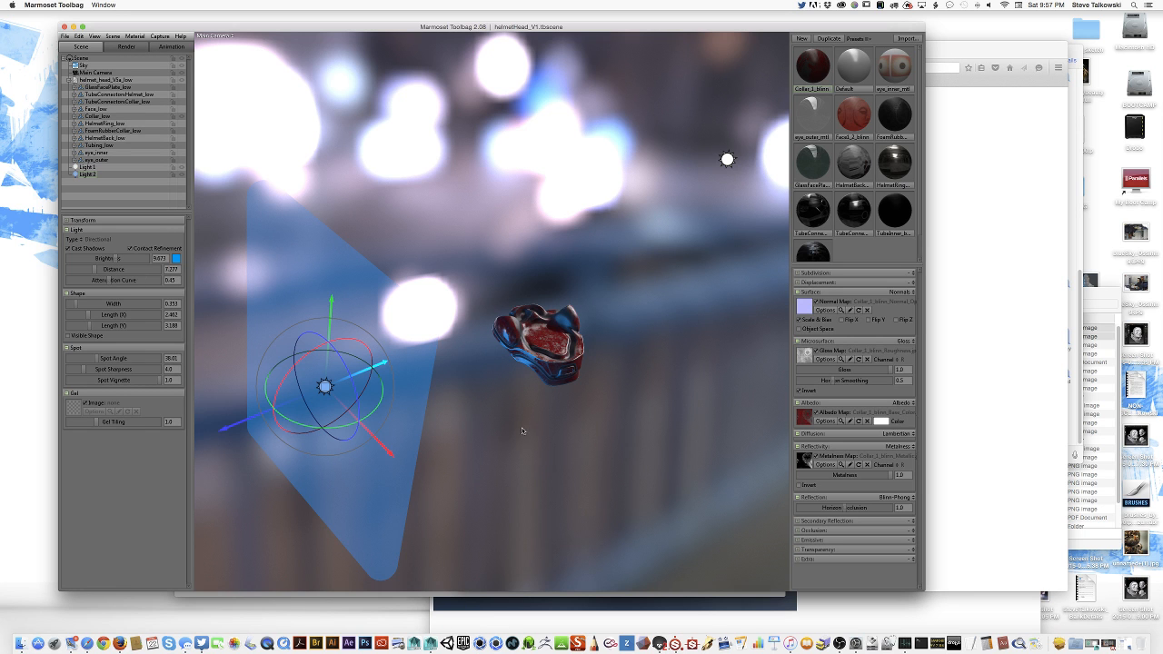
{"action": "left_click_drag", "start_coordinate": [523, 432], "coordinate": [586, 410]}
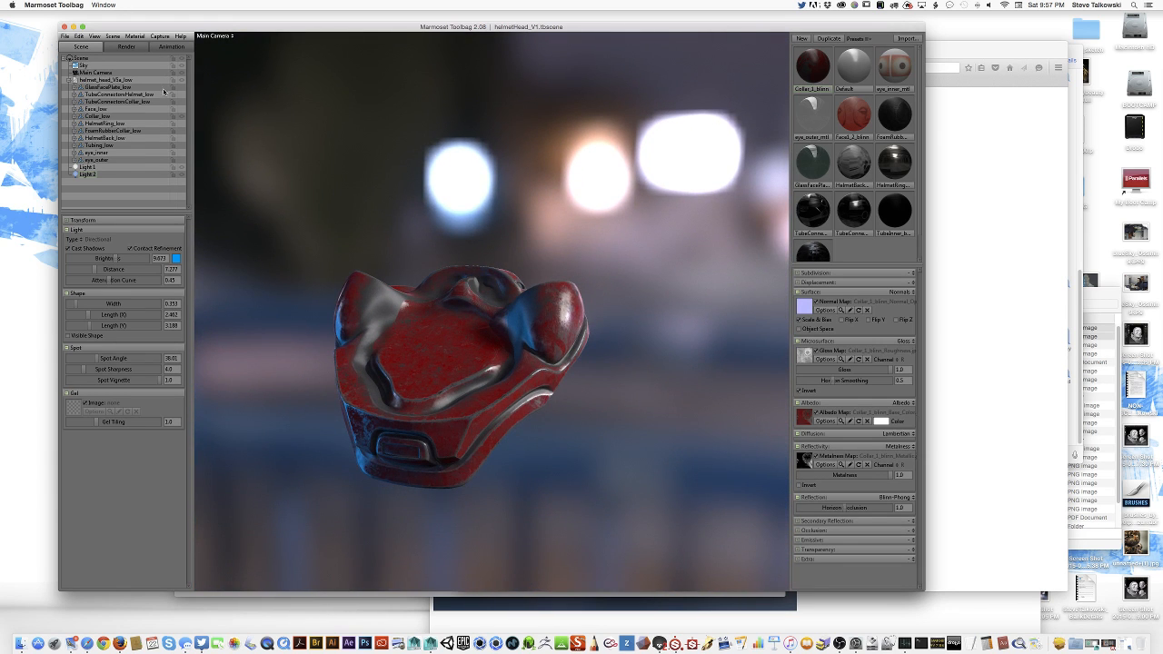
Show the Face_low mesh together with the collar and view it from the side.
{"action": "left_click", "coordinate": [112, 110]}
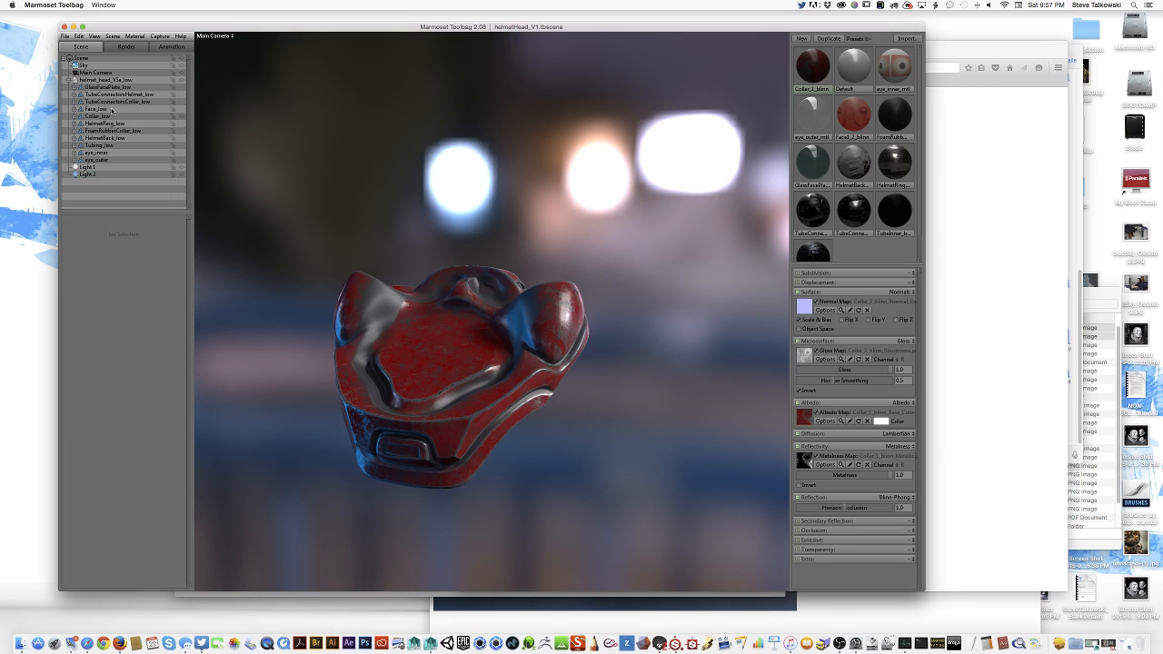
{"action": "left_click", "coordinate": [181, 110]}
{"action": "left_click_drag", "start_coordinate": [409, 293], "coordinate": [572, 288]}
{"action": "left_click_drag", "start_coordinate": [650, 329], "coordinate": [556, 382]}
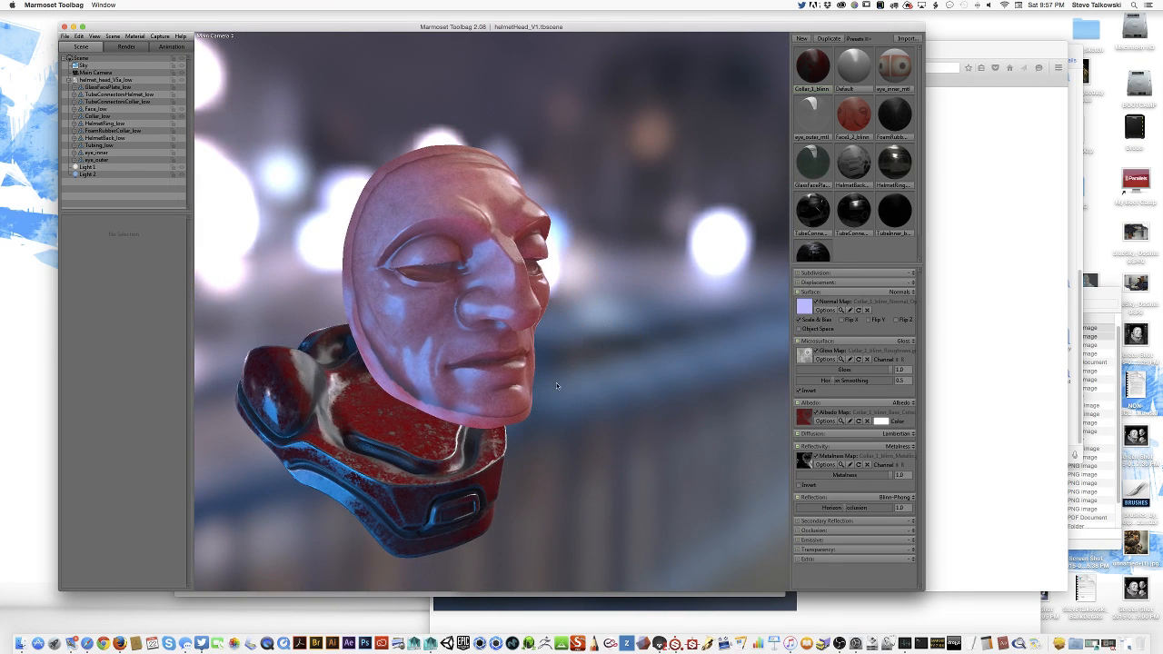
Set the Translucency of the face material's Skin diffusion to 0.431 and check the face up close.
{"action": "left_click", "coordinate": [459, 301]}
{"action": "left_click", "coordinate": [865, 123]}
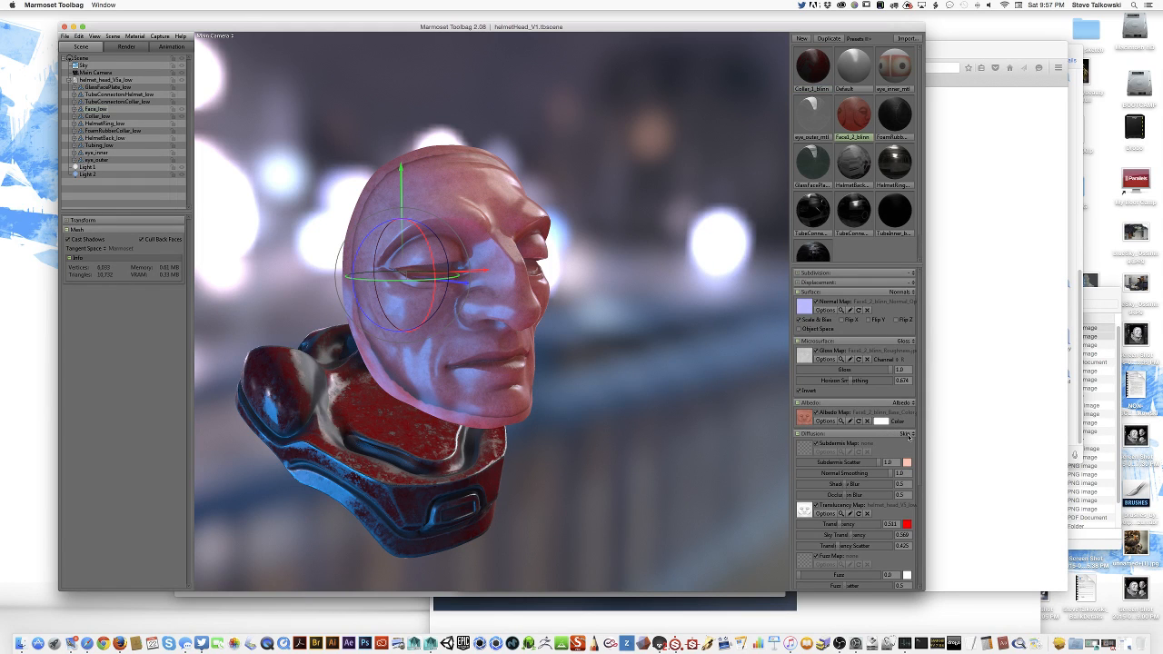
{"action": "scroll", "coordinate": [918, 418], "scroll_direction": "down", "scroll_amount": 3}
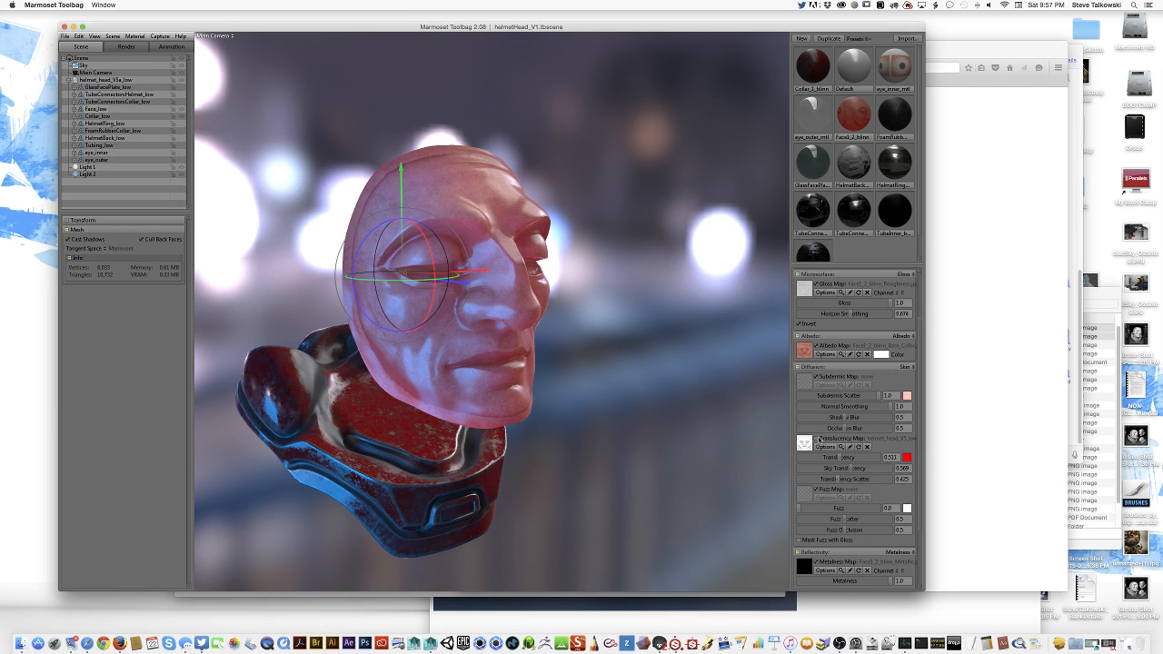
{"action": "left_click_drag", "start_coordinate": [708, 416], "coordinate": [647, 413]}
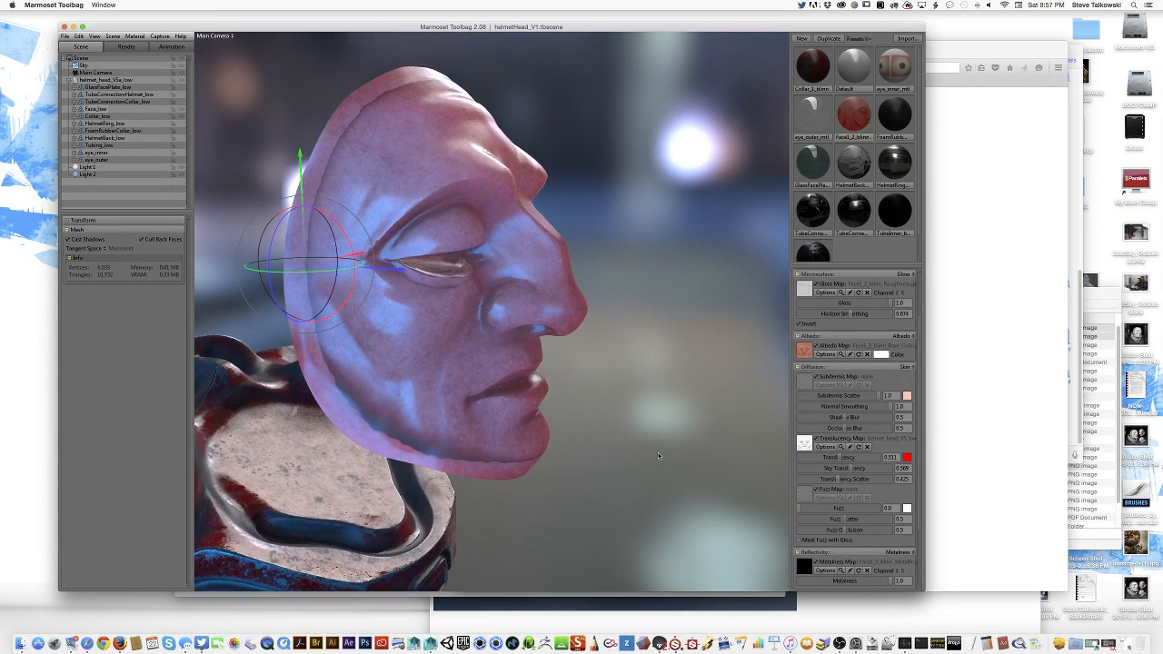
{"action": "left_click_drag", "start_coordinate": [658, 452], "coordinate": [831, 458]}
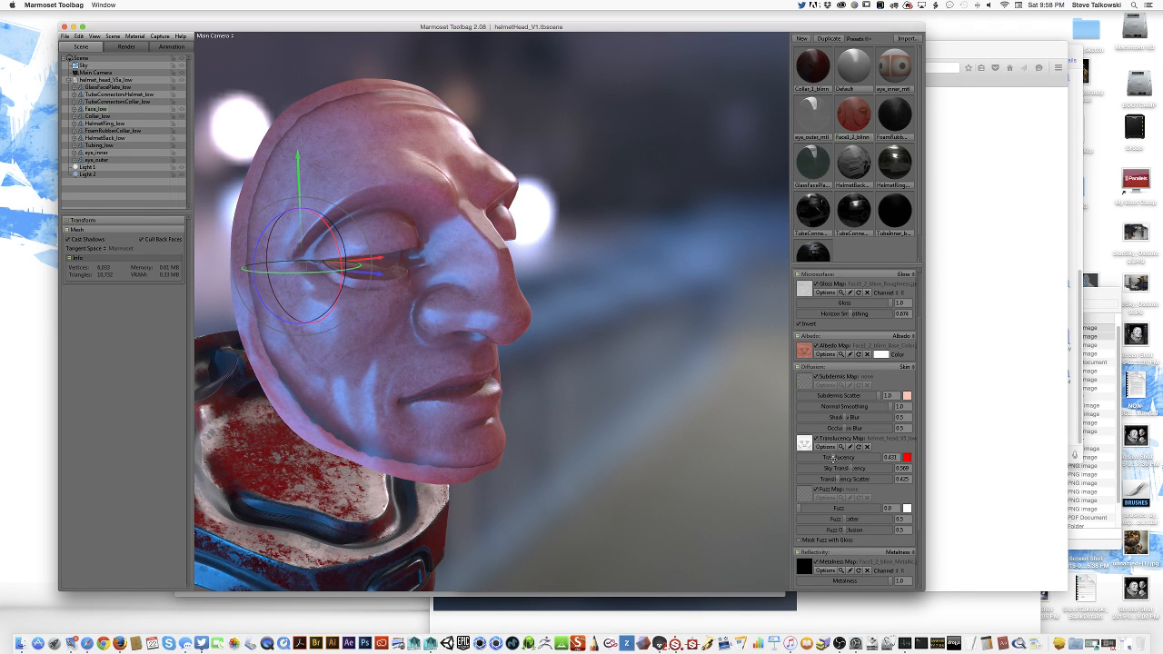
{"action": "left_click_drag", "start_coordinate": [668, 428], "coordinate": [228, 355]}
Show the HelmetBack_low, HelmetRing_low, FoamRubberCollar_low, Tubing_low, TubeConnectorsCollar_low and TubeConnectorsHelmet_low meshes.
{"action": "scroll", "coordinate": [599, 347], "scroll_direction": "up", "scroll_amount": 3}
{"action": "scroll", "coordinate": [572, 313], "scroll_direction": "down", "scroll_amount": 5}
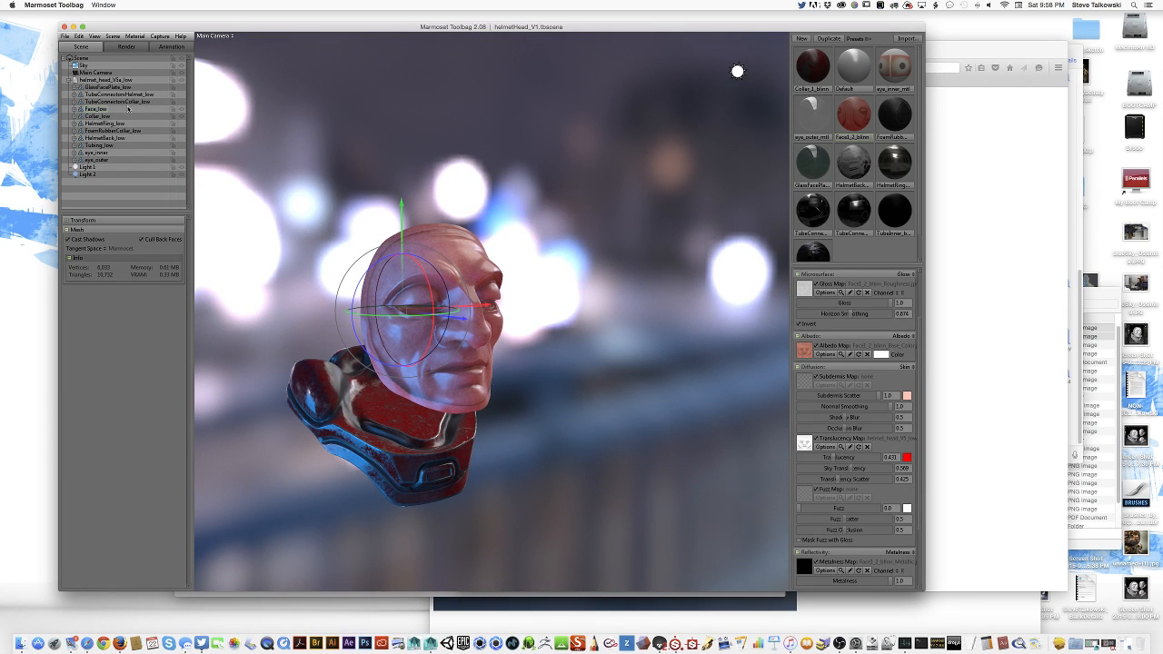
{"action": "left_click", "coordinate": [181, 141]}
{"action": "left_click_drag", "start_coordinate": [293, 167], "coordinate": [539, 177]}
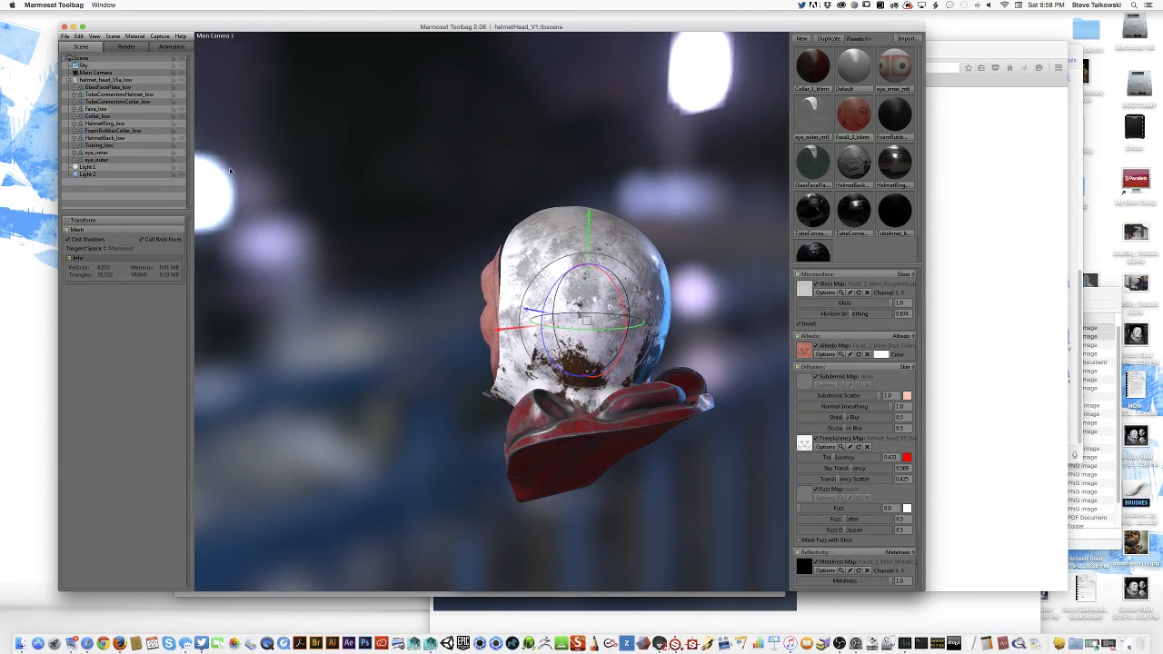
{"action": "left_click", "coordinate": [179, 126]}
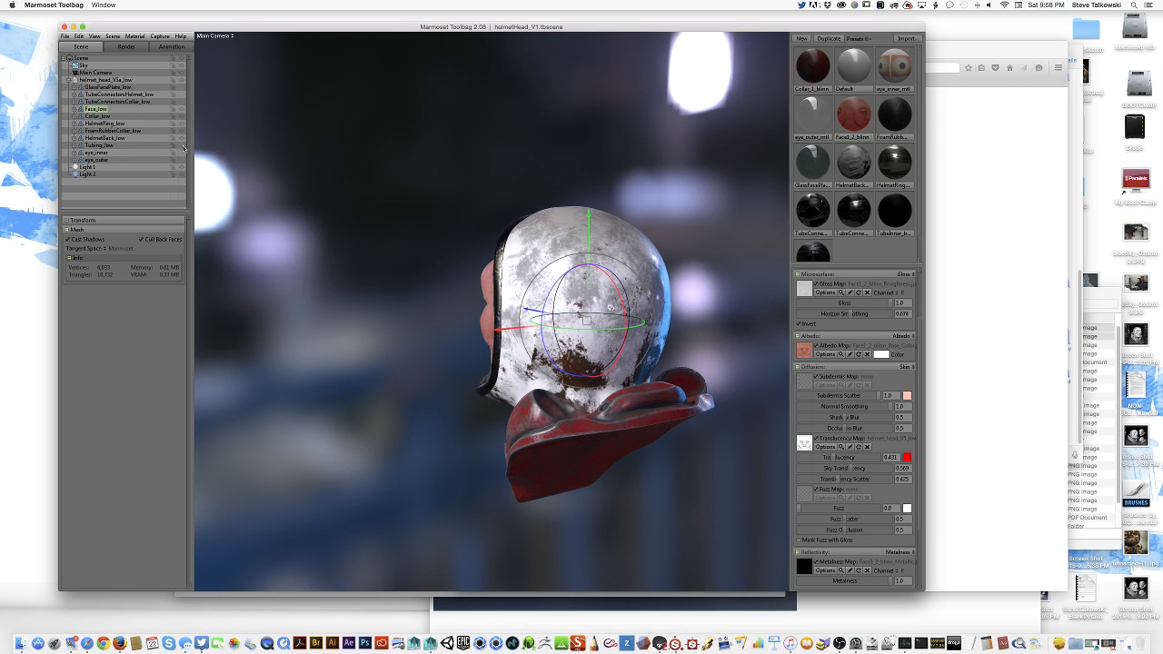
{"action": "left_click", "coordinate": [183, 146]}
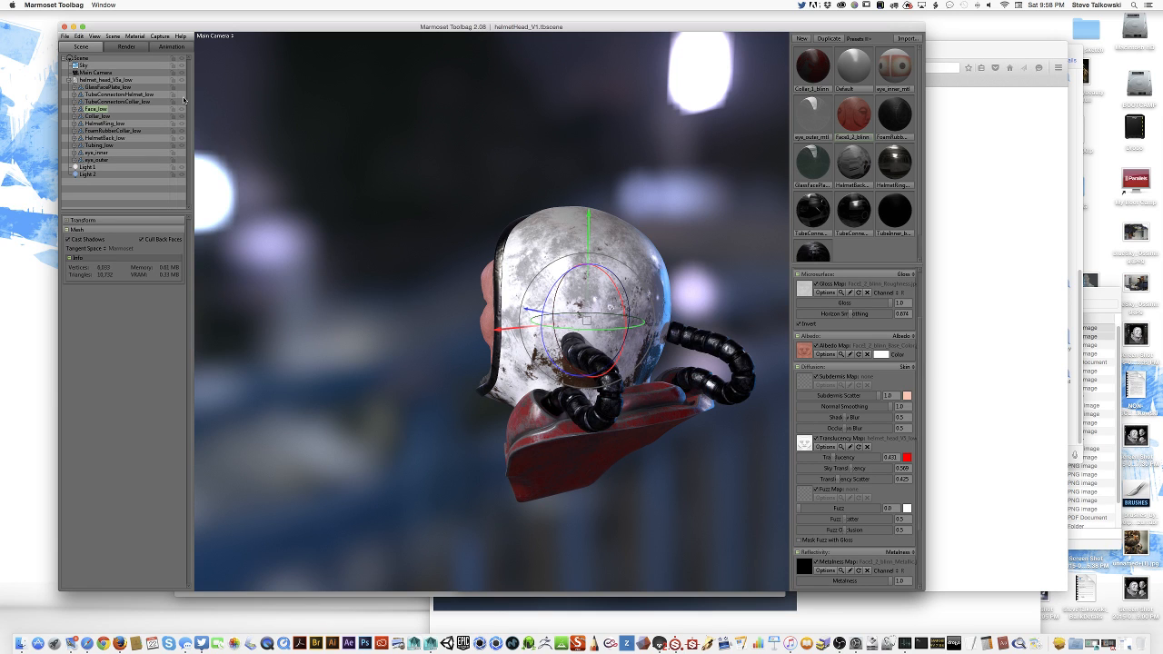
{"action": "left_click", "coordinate": [184, 101]}
{"action": "left_click", "coordinate": [182, 94]}
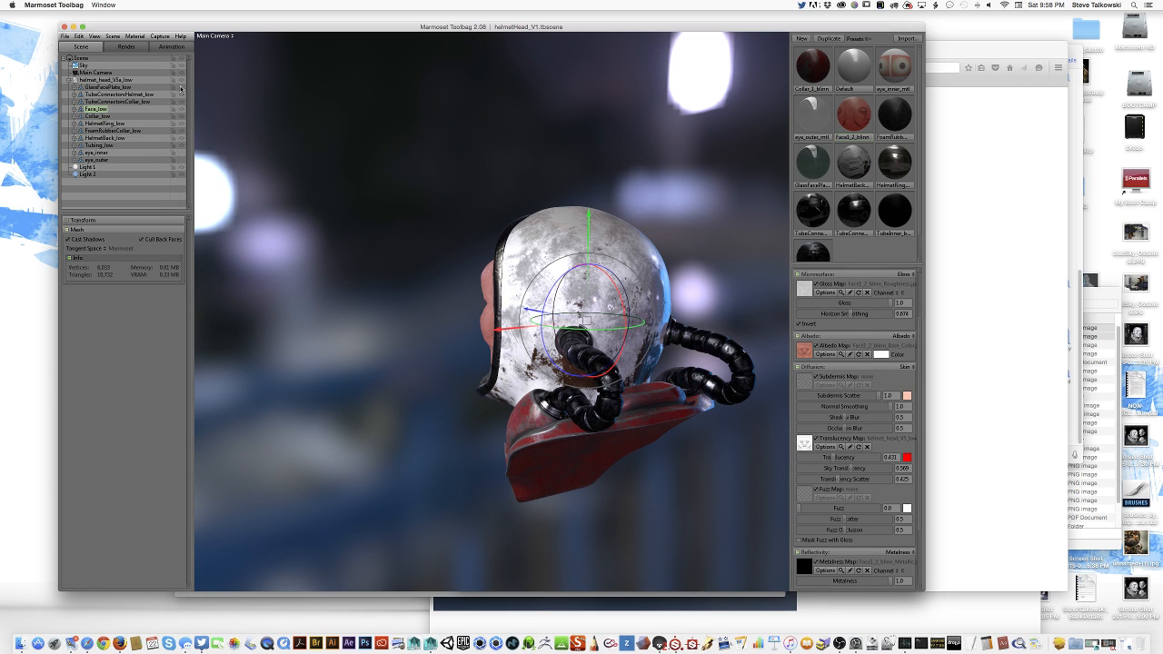
{"action": "left_click_drag", "start_coordinate": [409, 437], "coordinate": [503, 412]}
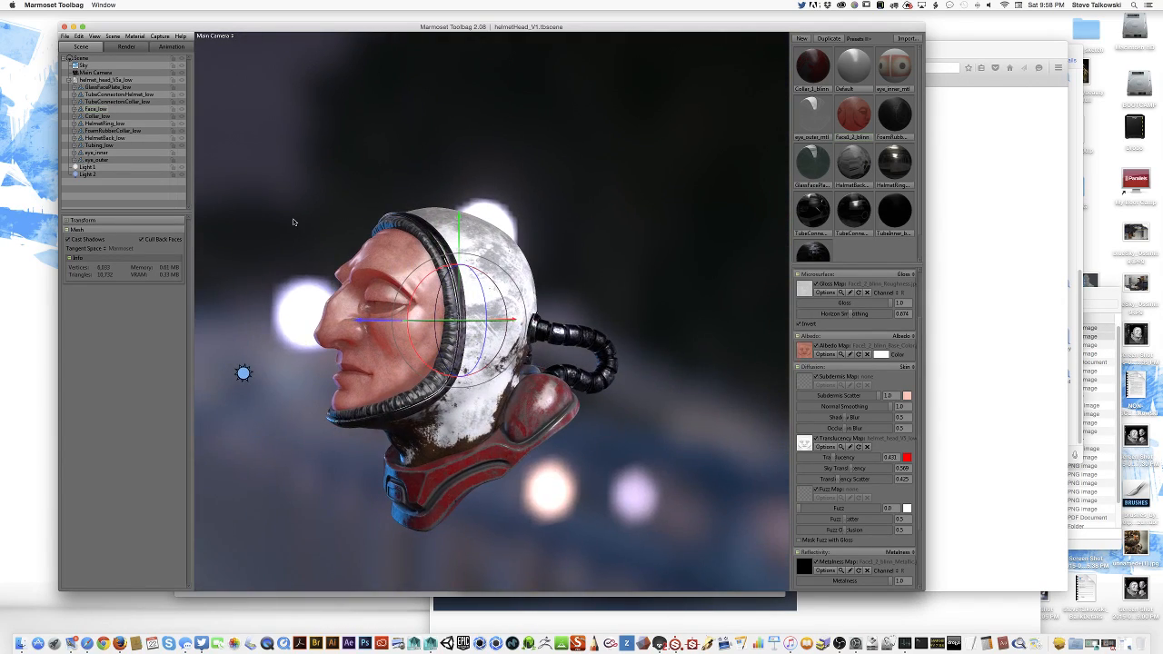
Show the eye meshes inside the face and examine the eye up close from different angles.
{"action": "left_click", "coordinate": [182, 153]}
{"action": "scroll", "coordinate": [482, 420], "scroll_direction": "up", "scroll_amount": 3}
{"action": "middle_click_drag", "start_coordinate": [281, 246], "coordinate": [350, 223]}
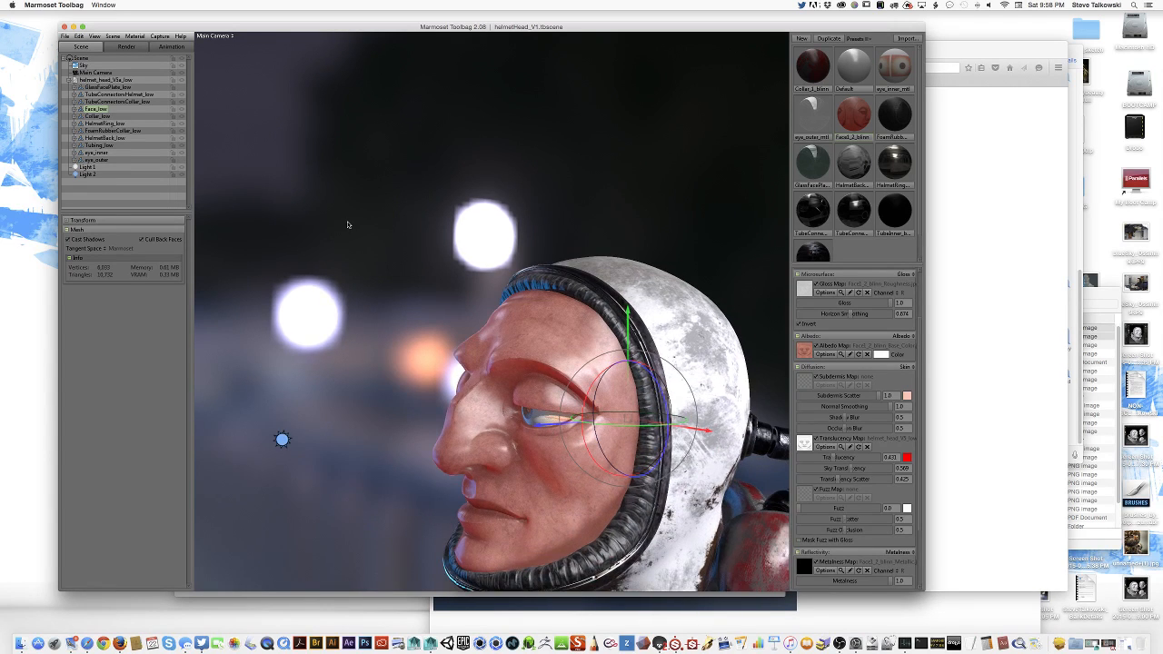
{"action": "left_click_drag", "start_coordinate": [347, 224], "coordinate": [392, 287]}
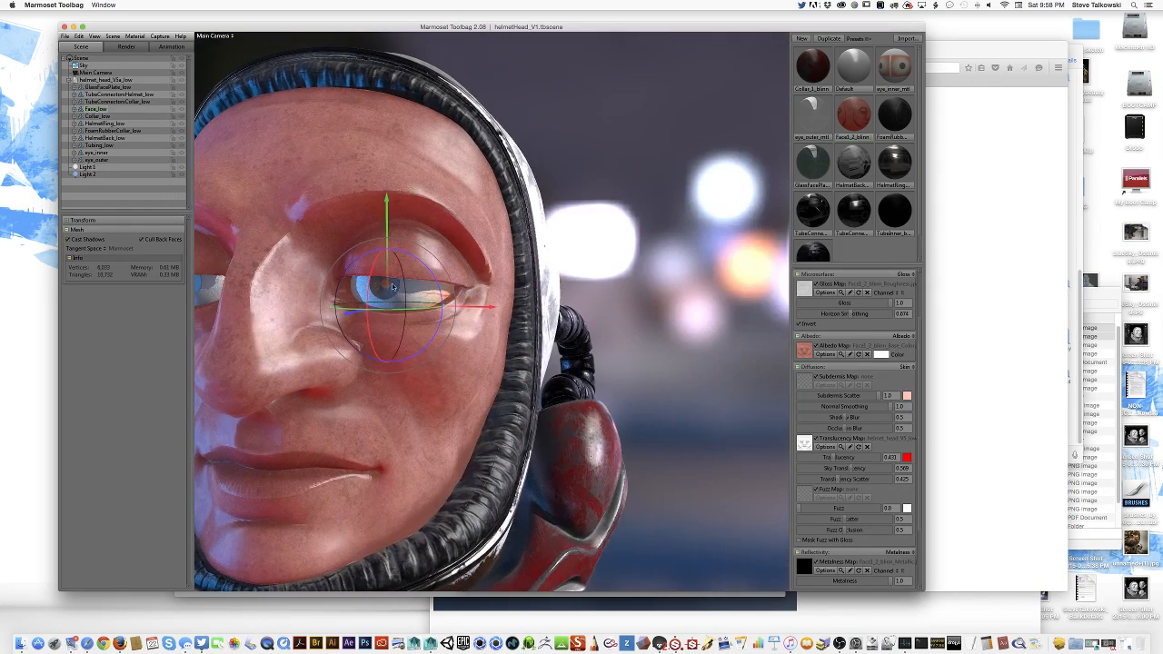
{"action": "left_click_drag", "start_coordinate": [477, 317], "coordinate": [351, 283]}
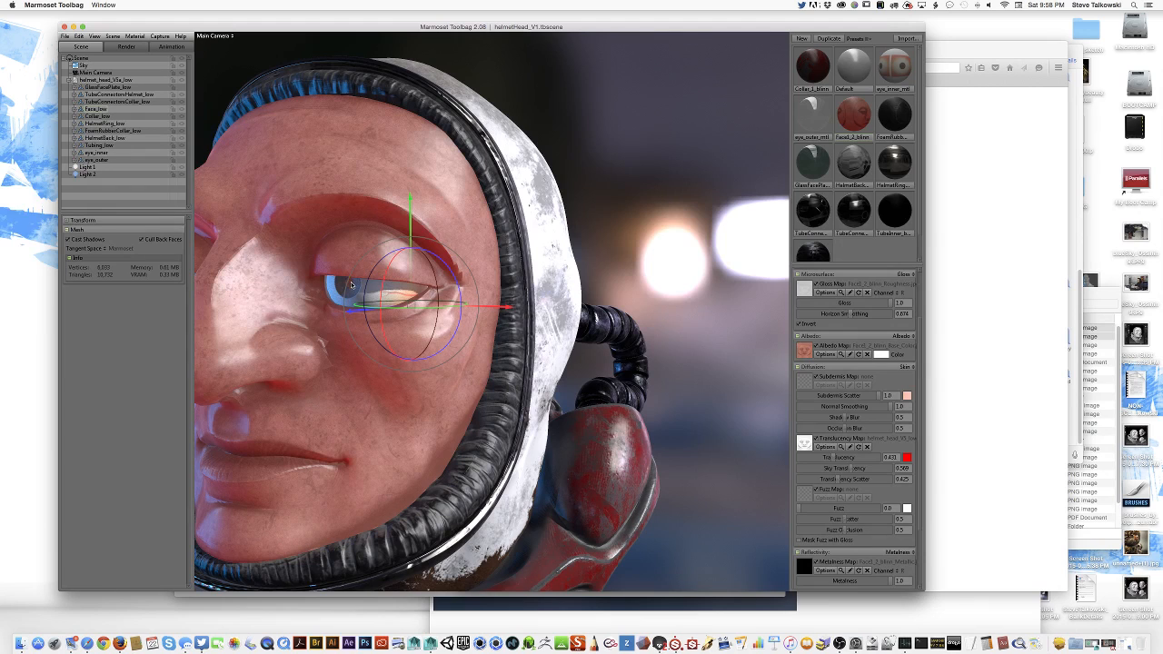
Show the GlassFacePlate_low mesh and view the face through the glass from the side.
{"action": "left_click_drag", "start_coordinate": [477, 349], "coordinate": [493, 328]}
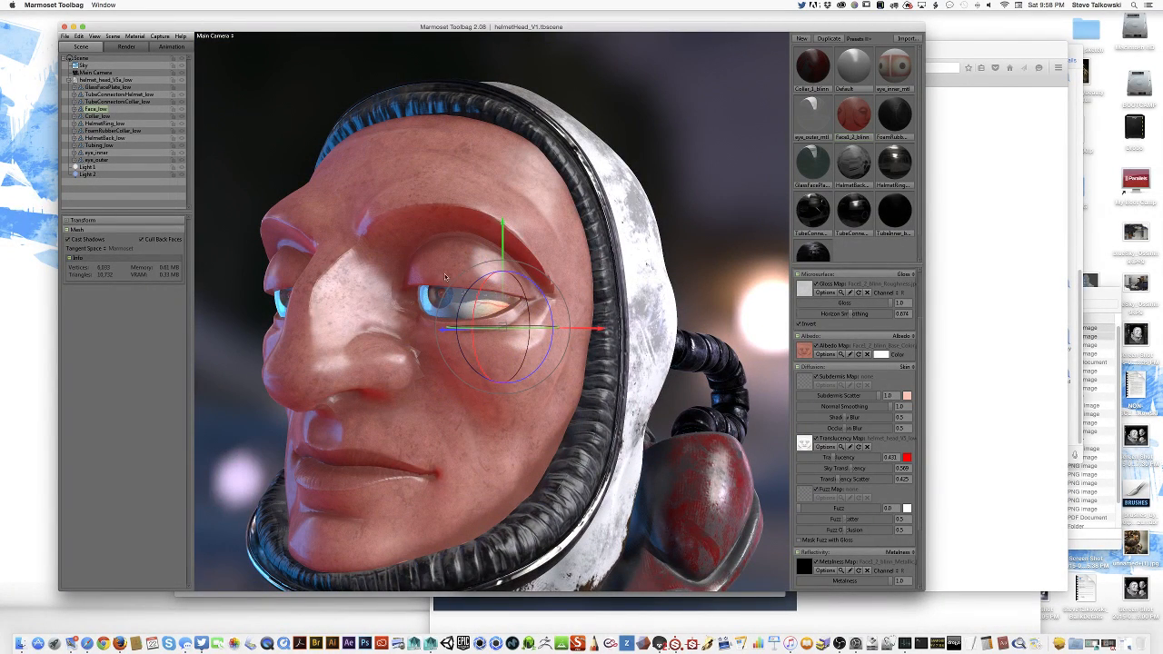
{"action": "left_click_drag", "start_coordinate": [447, 307], "coordinate": [568, 386]}
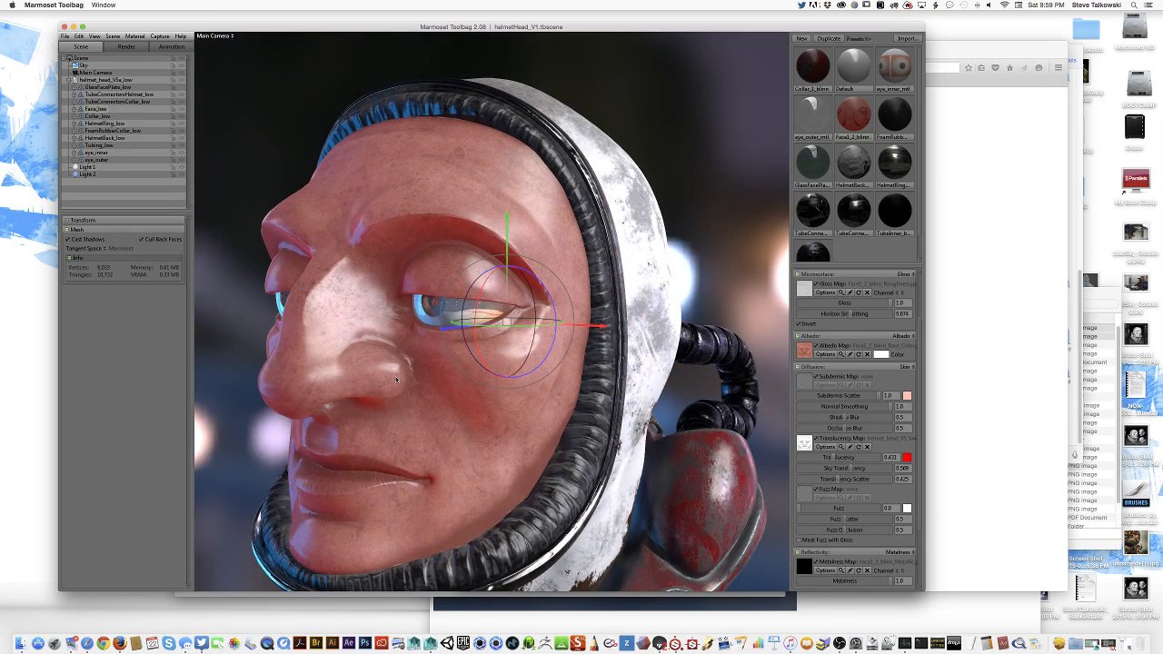
{"action": "left_click_drag", "start_coordinate": [463, 307], "coordinate": [431, 328]}
{"action": "right_click_drag", "start_coordinate": [431, 327], "coordinate": [472, 334]}
{"action": "left_click_drag", "start_coordinate": [472, 334], "coordinate": [368, 268]}
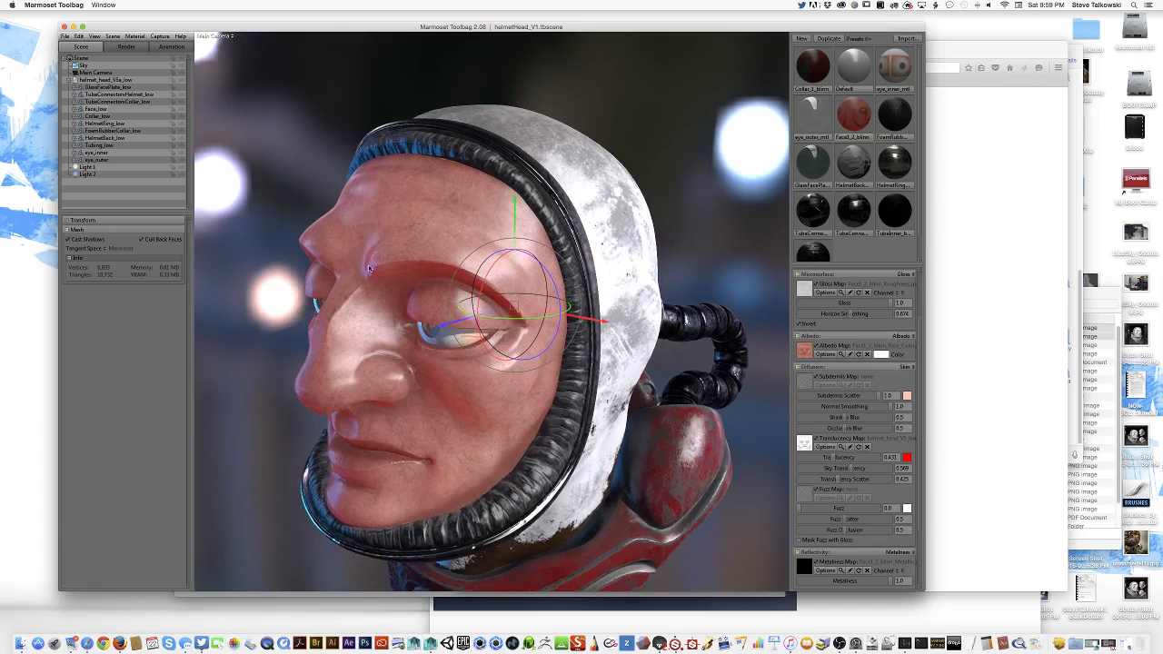
{"action": "left_click", "coordinate": [182, 88]}
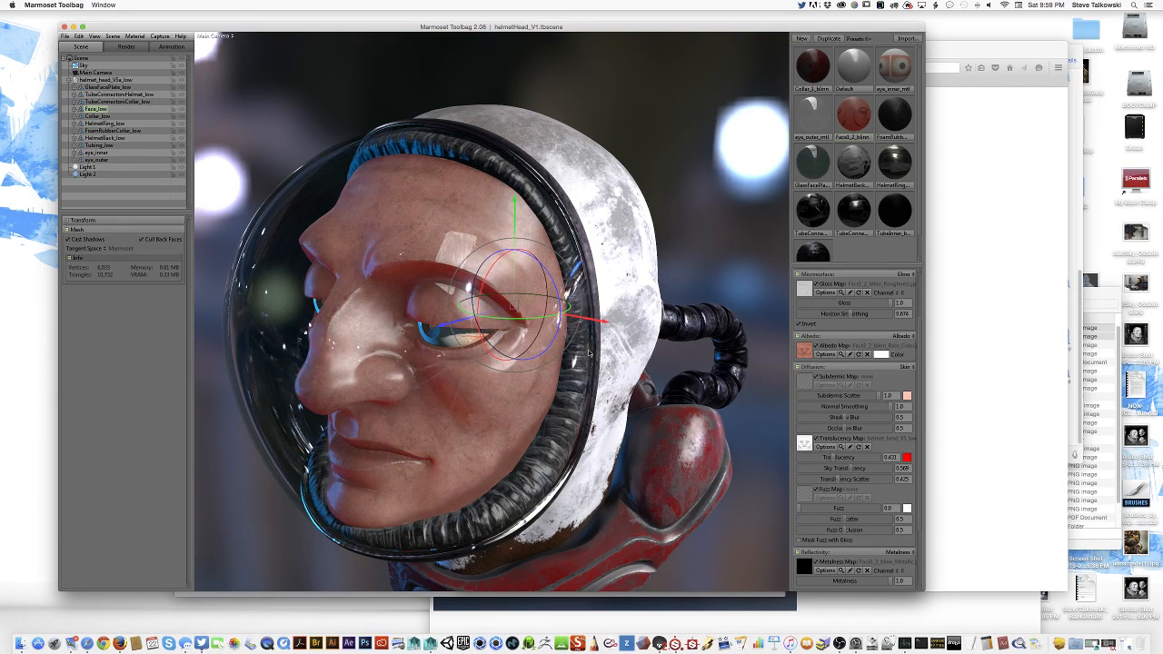
{"action": "left_click_drag", "start_coordinate": [595, 342], "coordinate": [389, 441]}
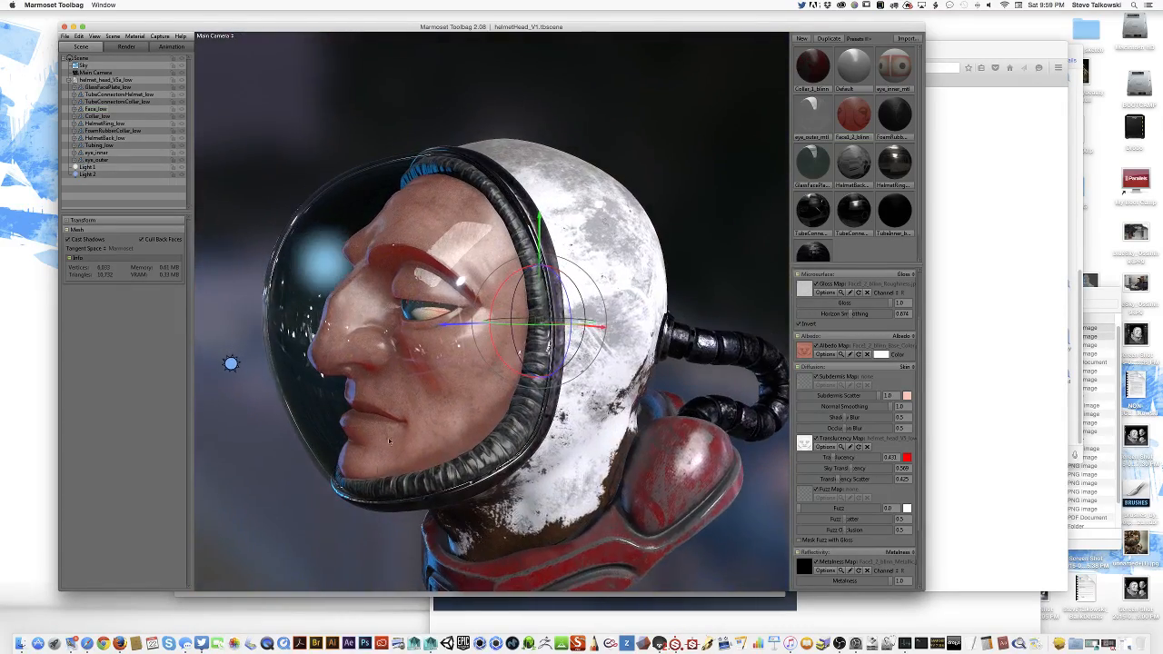
{"action": "left_click_drag", "start_coordinate": [416, 310], "coordinate": [329, 261]}
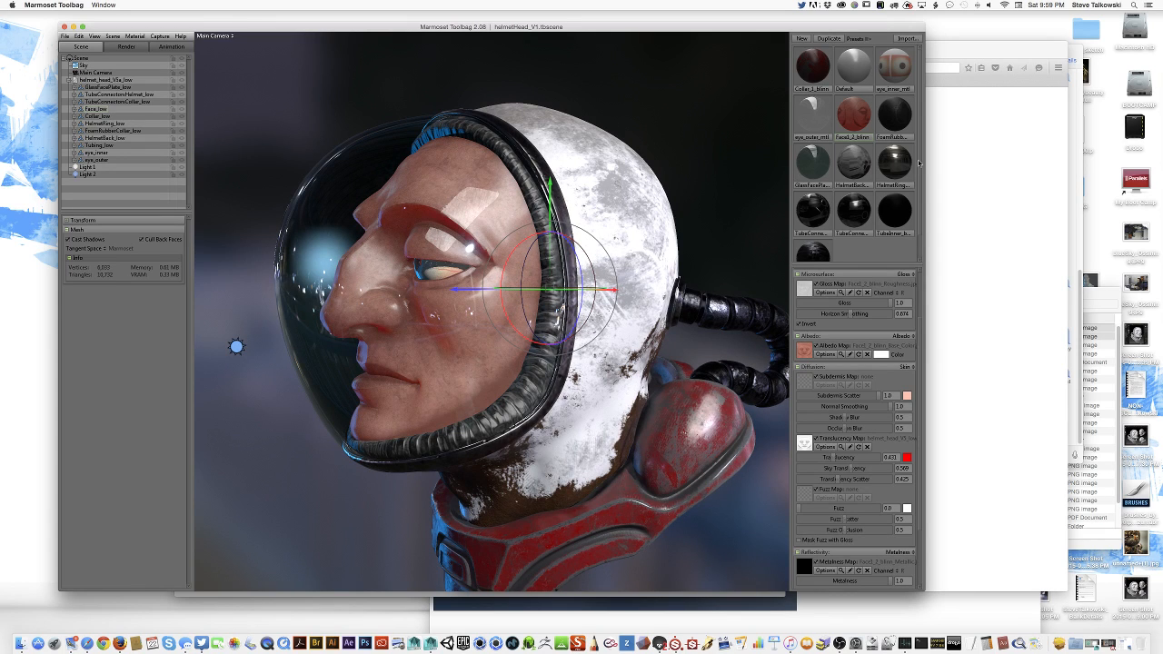
Select the glass face plate's material to show its settings and view the helmet from the opposite side.
{"action": "mouse_move", "coordinate": [920, 145]}
{"action": "left_mouse_down"}
{"action": "mouse_move", "coordinate": [921, 170]}
{"action": "mouse_move", "coordinate": [923, 120]}
{"action": "mouse_move", "coordinate": [908, 165]}
{"action": "left_mouse_up"}
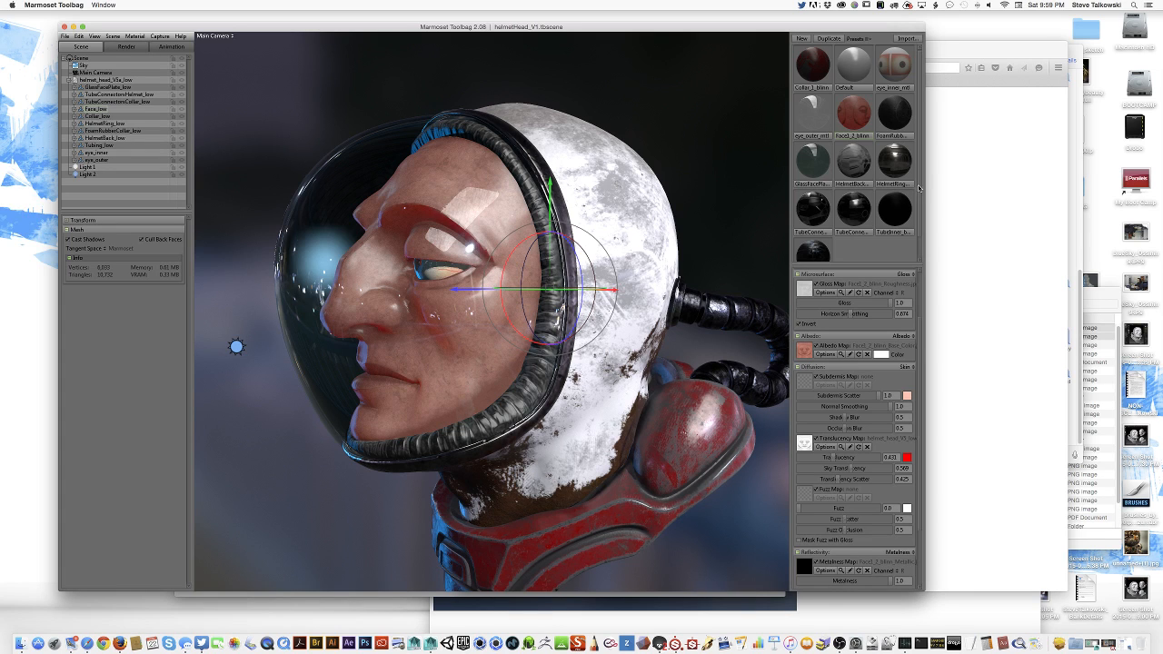
{"action": "left_click_drag", "start_coordinate": [918, 187], "coordinate": [919, 123]}
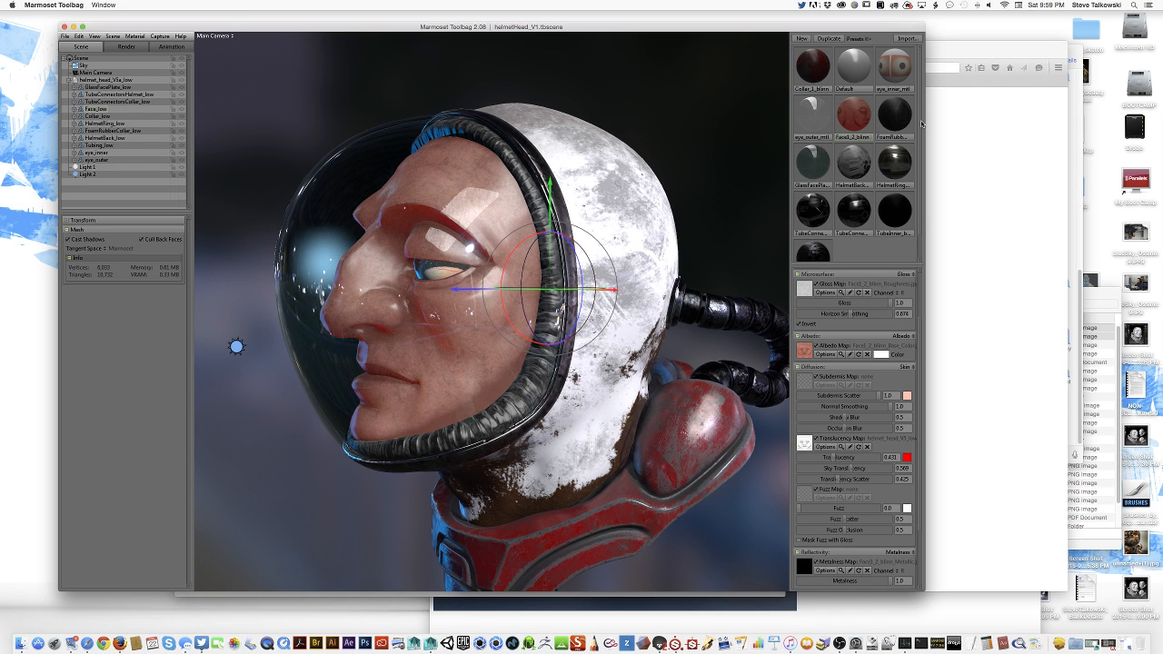
{"action": "left_click", "coordinate": [328, 225]}
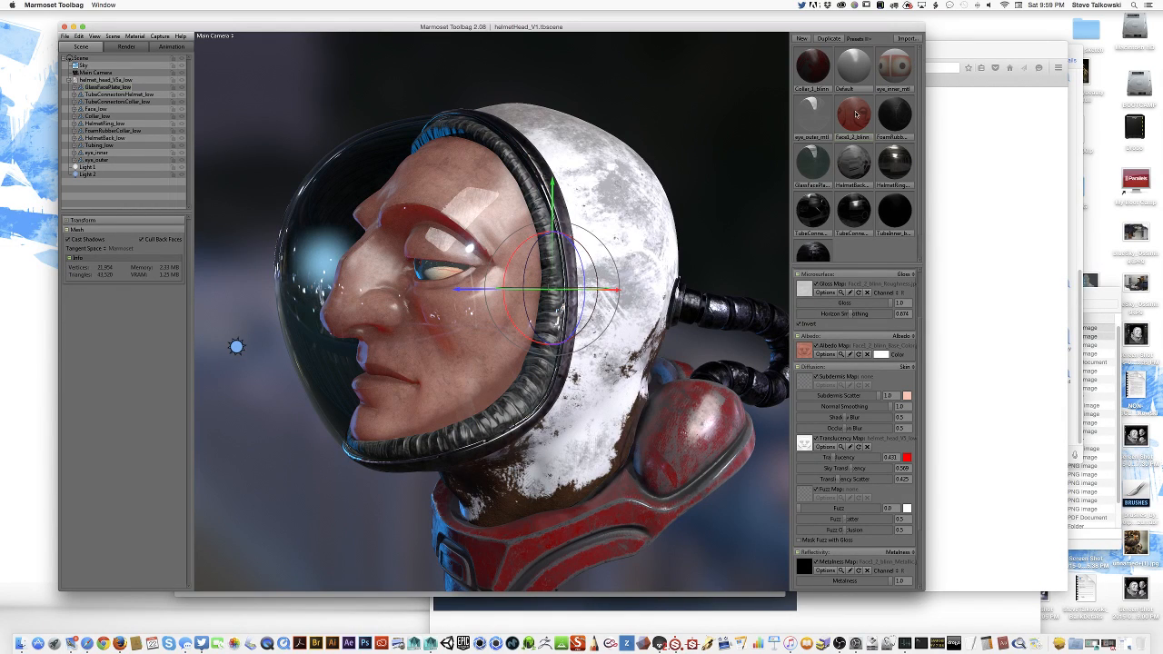
{"action": "left_click", "coordinate": [820, 166]}
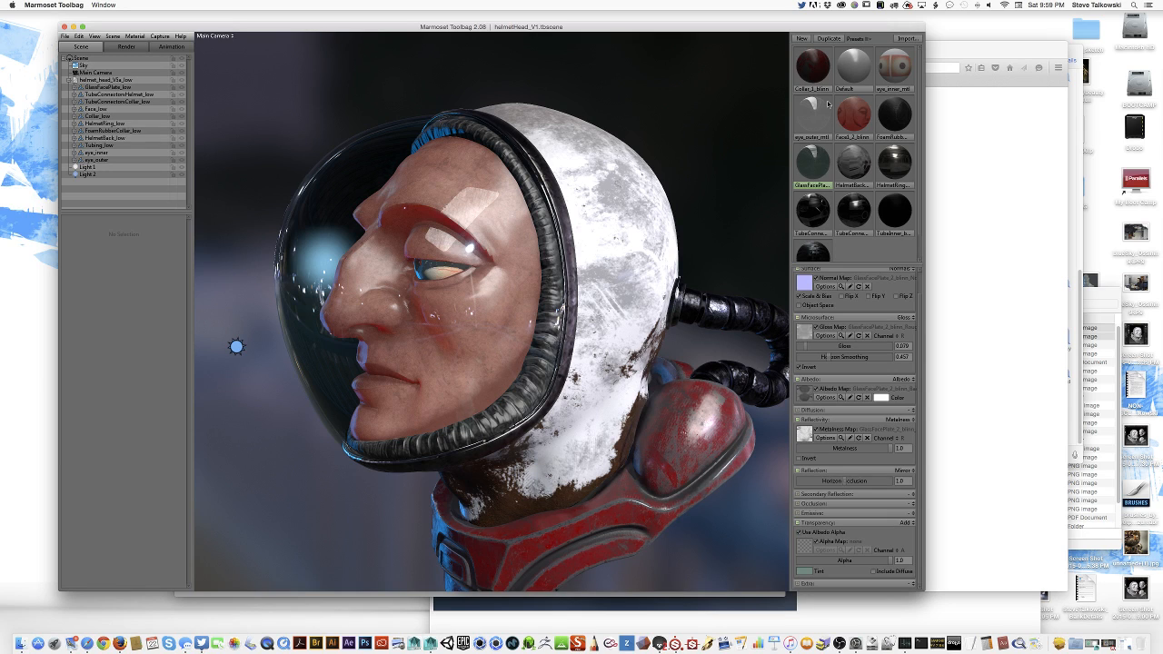
{"action": "left_click_drag", "start_coordinate": [509, 227], "coordinate": [661, 333]}
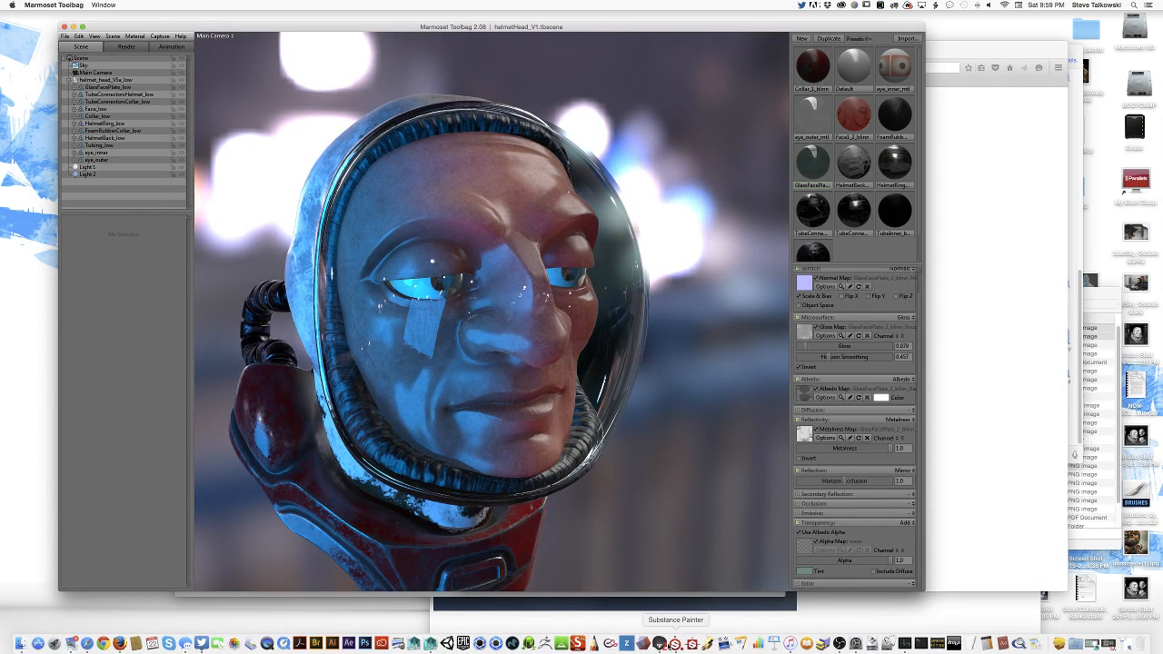
Switch to Substance Painter, show the GlassFacePlate_2_blinn texture set in the viewport, and view the glass from the front.
{"action": "left_click", "coordinate": [672, 643]}
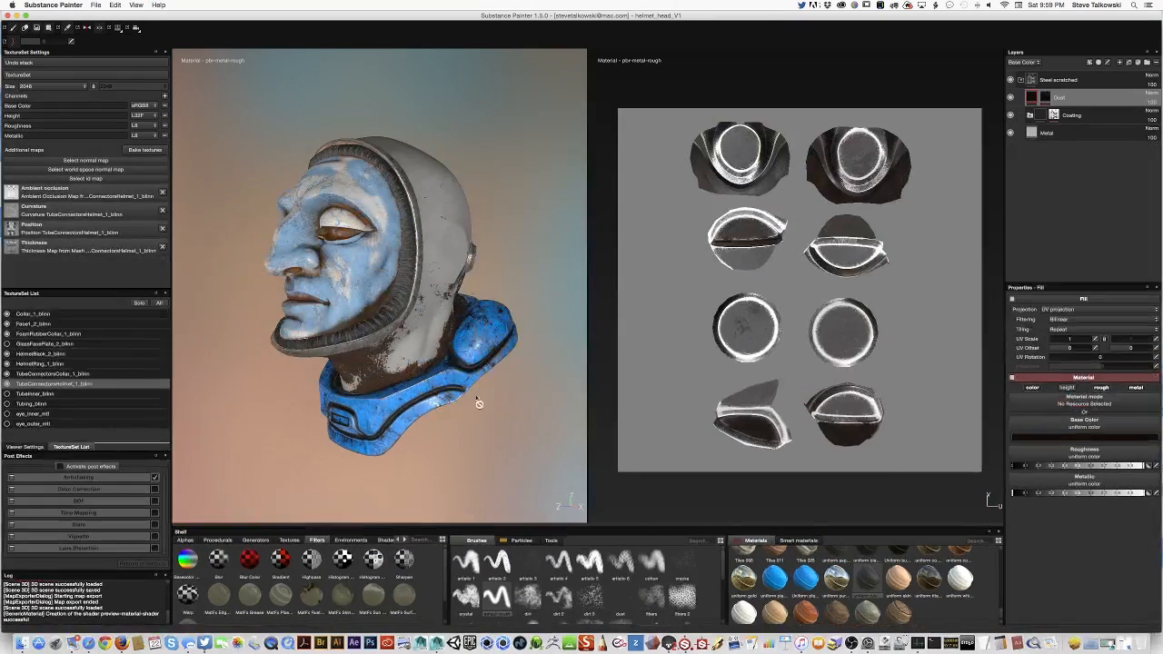
{"action": "left_click", "coordinate": [7, 344]}
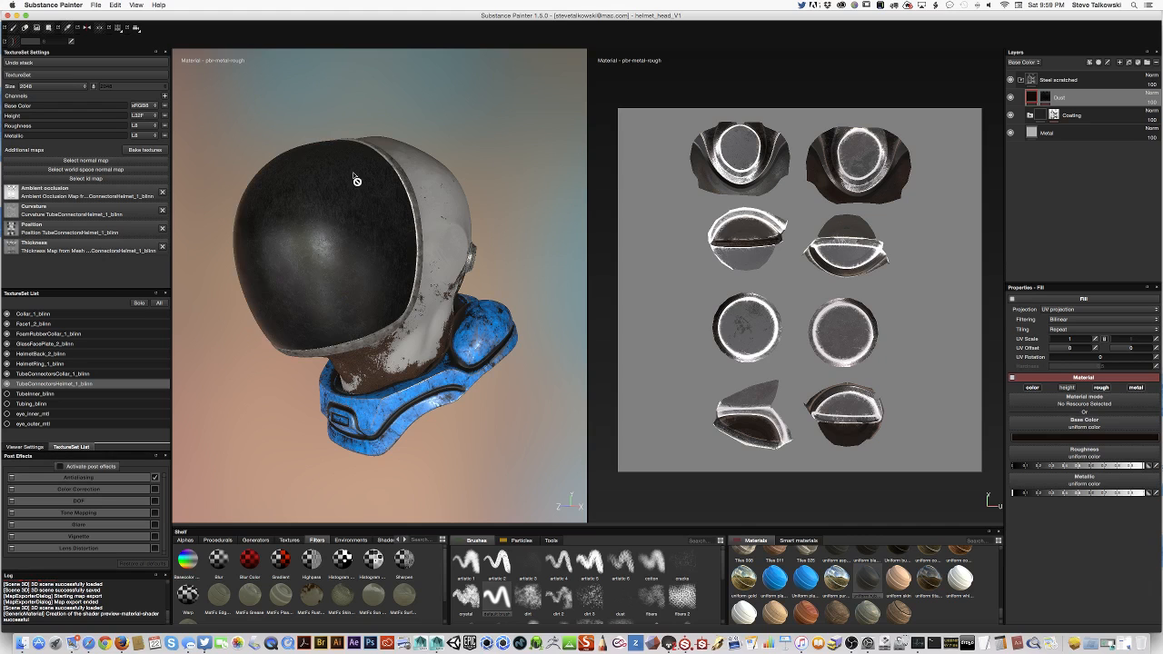
{"action": "left_click_drag", "start_coordinate": [290, 298], "coordinate": [417, 319], "text": "alt"}
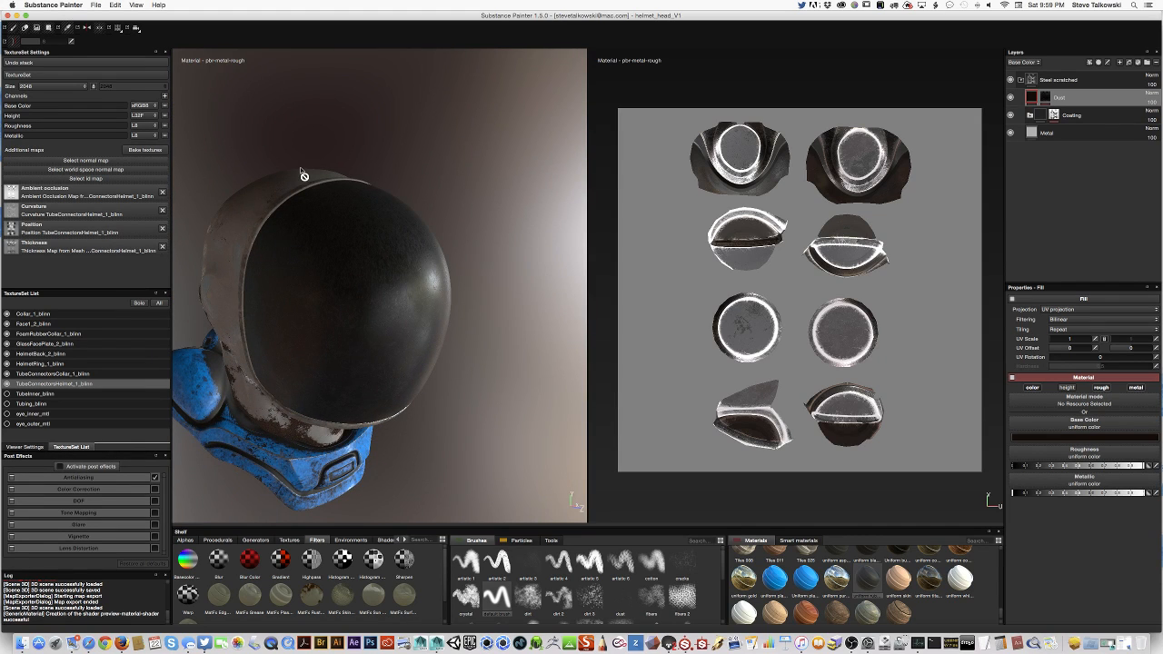
{"action": "left_click_drag", "start_coordinate": [423, 315], "coordinate": [420, 314], "text": "alt"}
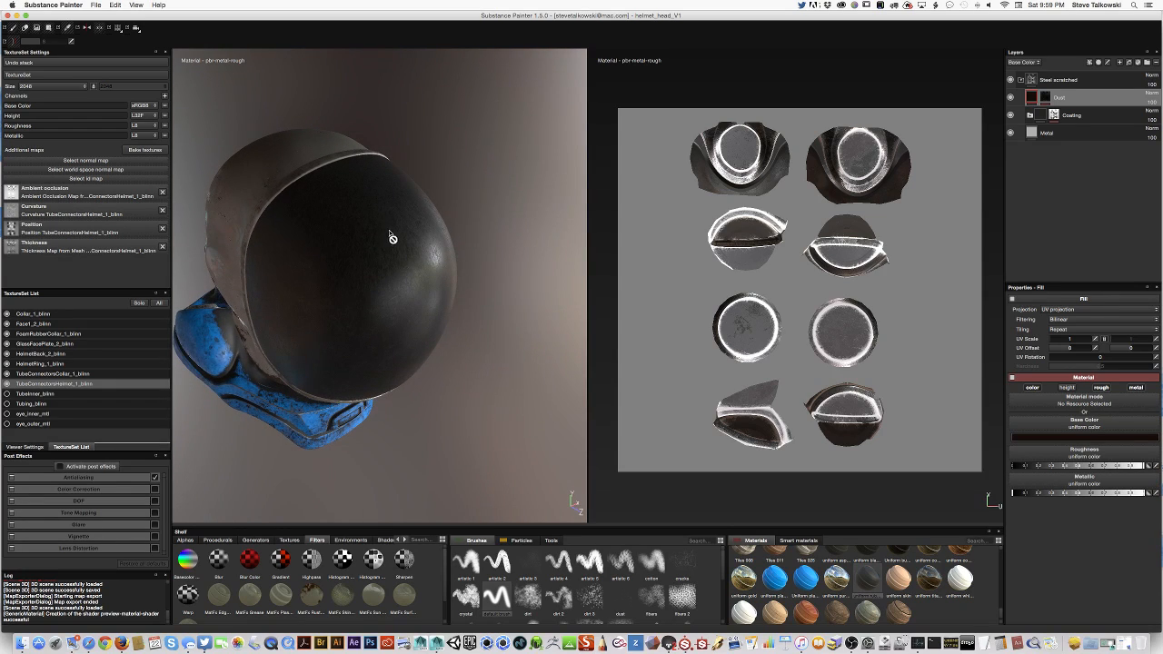
Hide the Dust and Coating layers inside the Steel scratched material of the TubeConnectorsHelmet_1_blinn texture set.
{"action": "left_click", "coordinate": [1011, 98]}
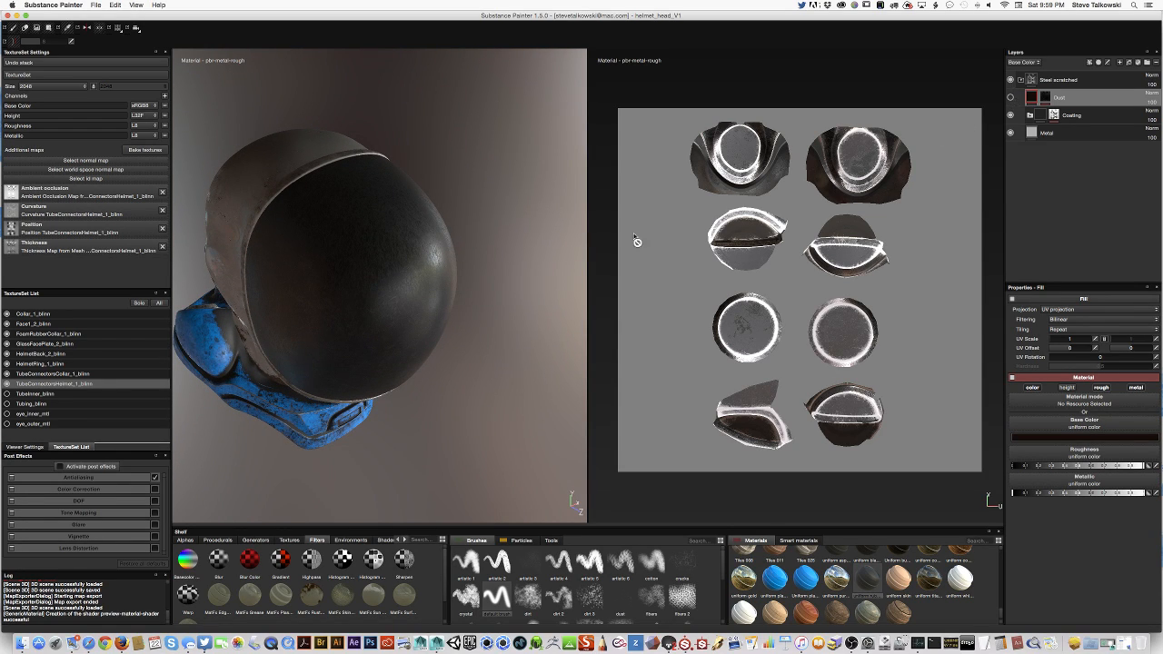
{"action": "left_click_drag", "start_coordinate": [449, 322], "coordinate": [454, 283], "text": "alt"}
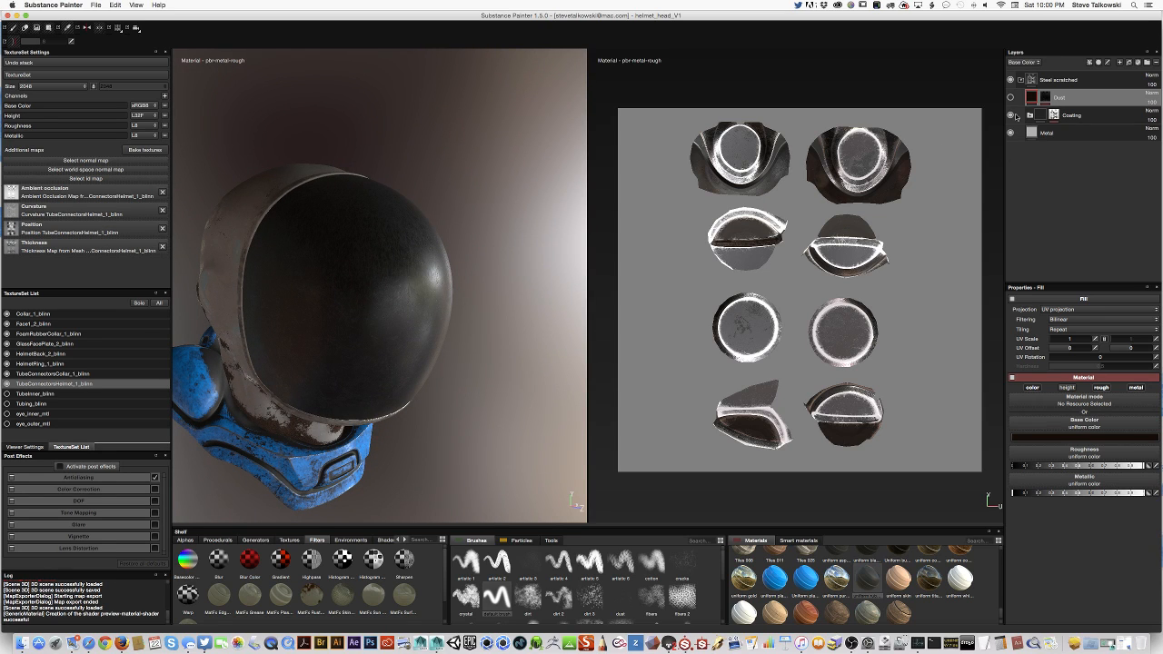
{"action": "left_click", "coordinate": [1017, 116]}
{"action": "left_click", "coordinate": [1011, 116]}
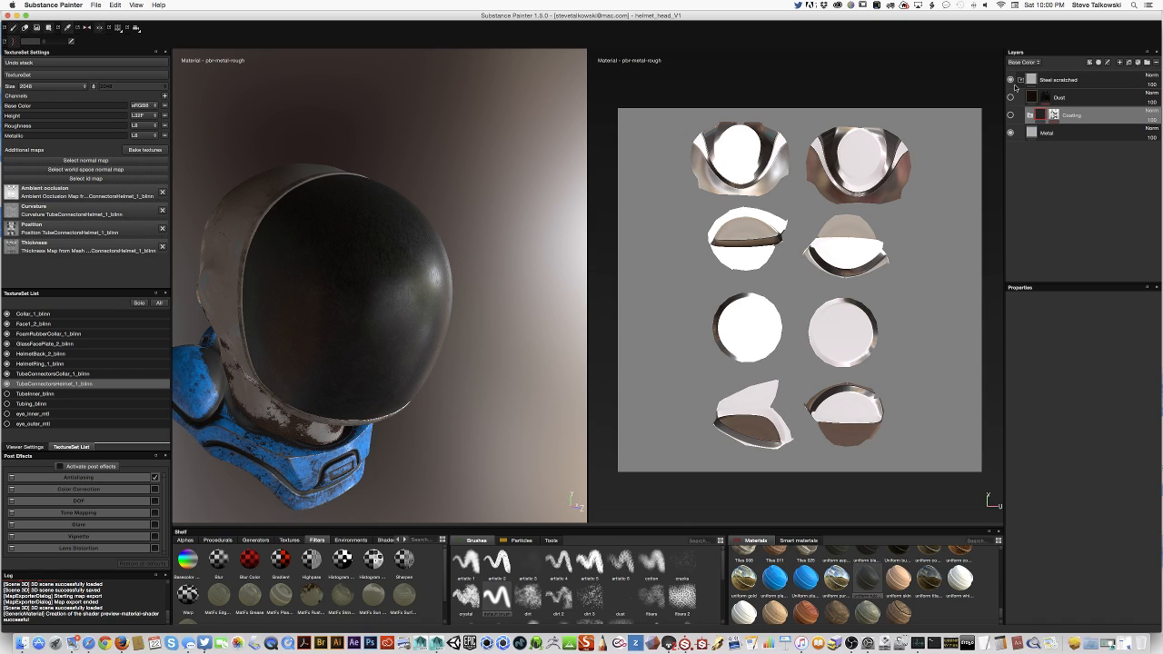
Select the GlassFacePlate_2_blinn texture set, hide its Steel gun aged layer to compare the glass surface, and show the layer again.
{"action": "left_click", "coordinate": [46, 344]}
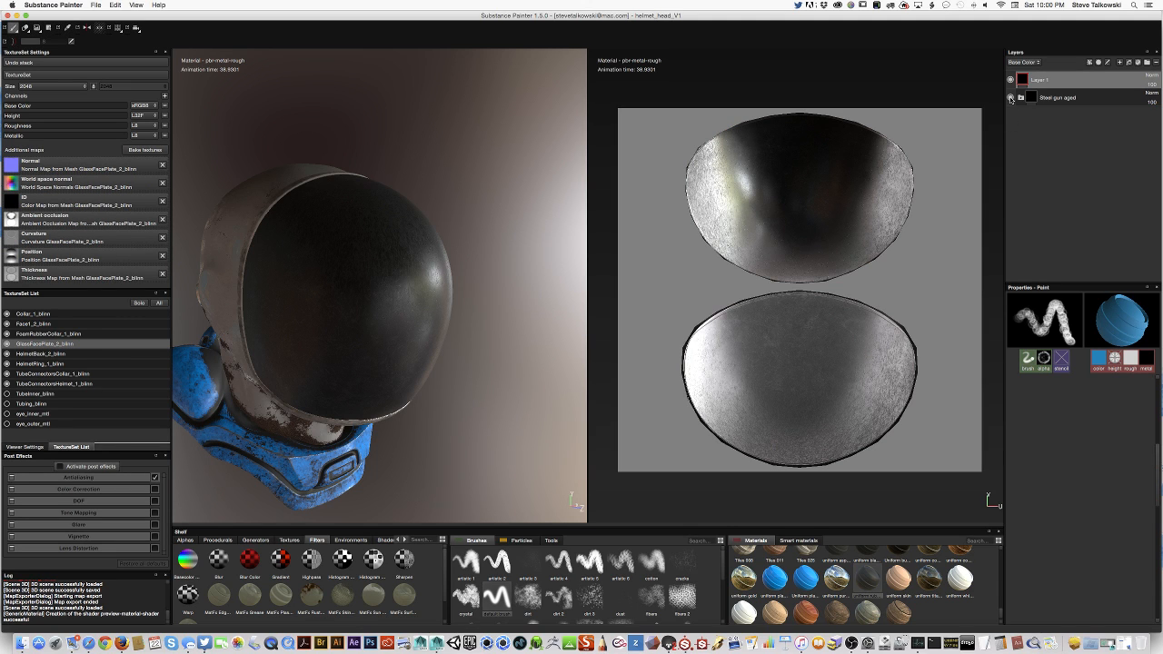
{"action": "left_click", "coordinate": [1010, 97]}
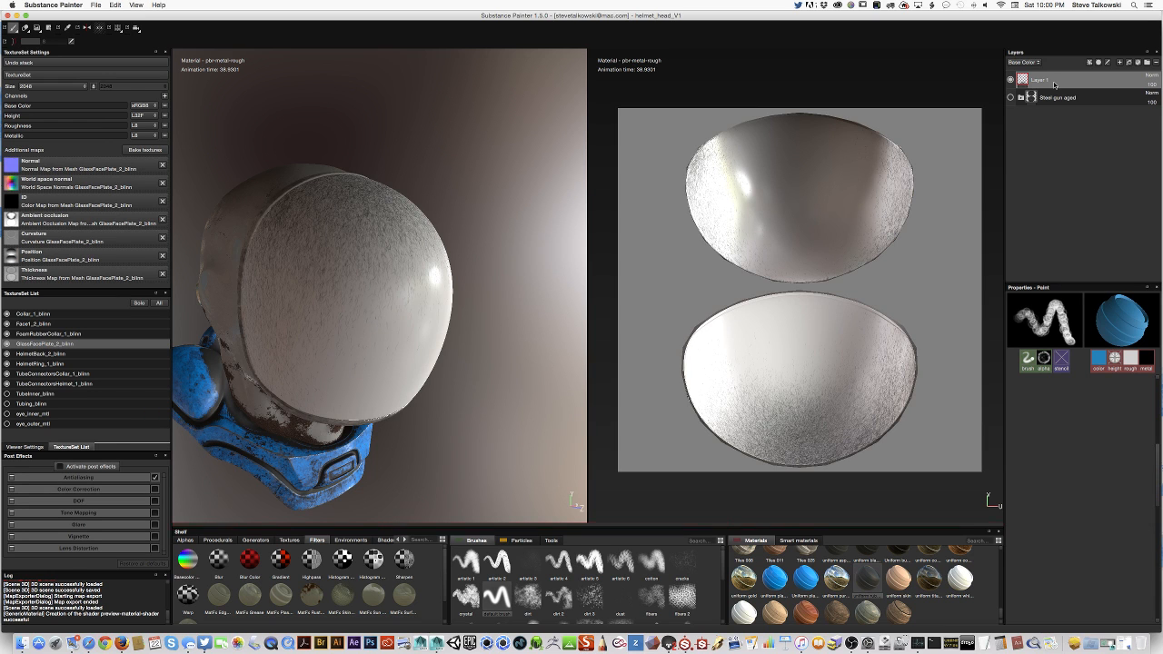
{"action": "left_click_drag", "start_coordinate": [387, 318], "coordinate": [318, 221], "text": "alt"}
{"action": "left_click_drag", "start_coordinate": [329, 296], "coordinate": [289, 207], "text": "alt"}
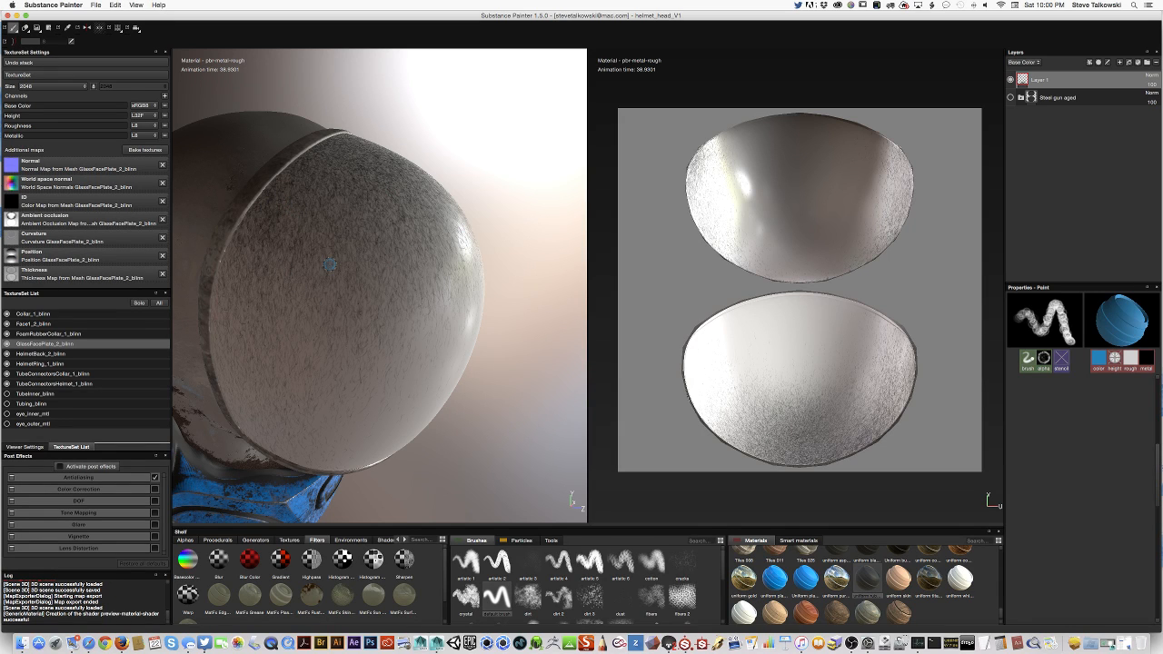
{"action": "left_click", "coordinate": [1011, 97]}
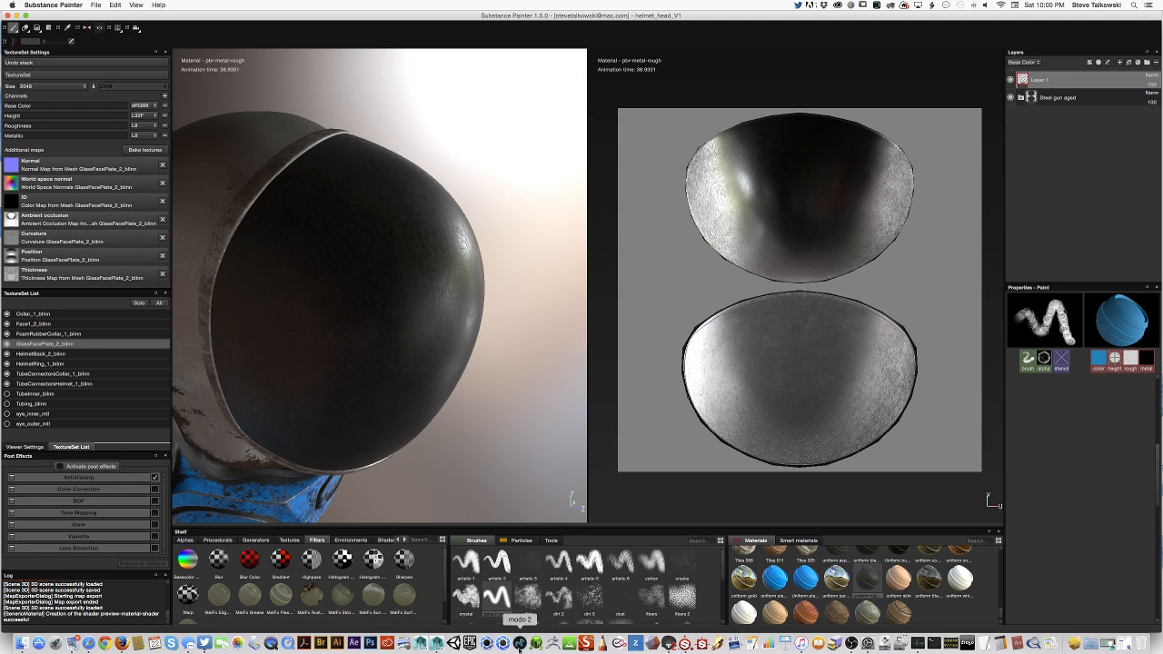
Switch back to Marmoset Toolbag and examine the reflections and scratches on the glass face plate from several angles.
{"action": "left_click", "coordinate": [670, 643]}
{"action": "left_click_drag", "start_coordinate": [514, 412], "coordinate": [830, 313]}
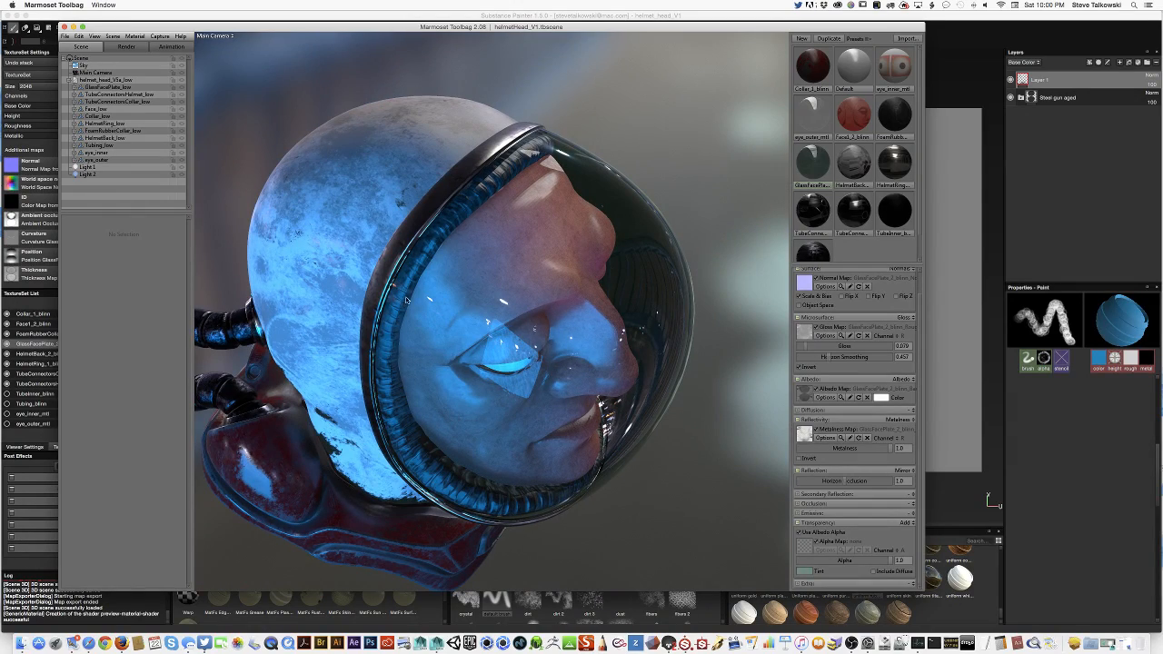
{"action": "left_click_drag", "start_coordinate": [450, 289], "coordinate": [513, 440]}
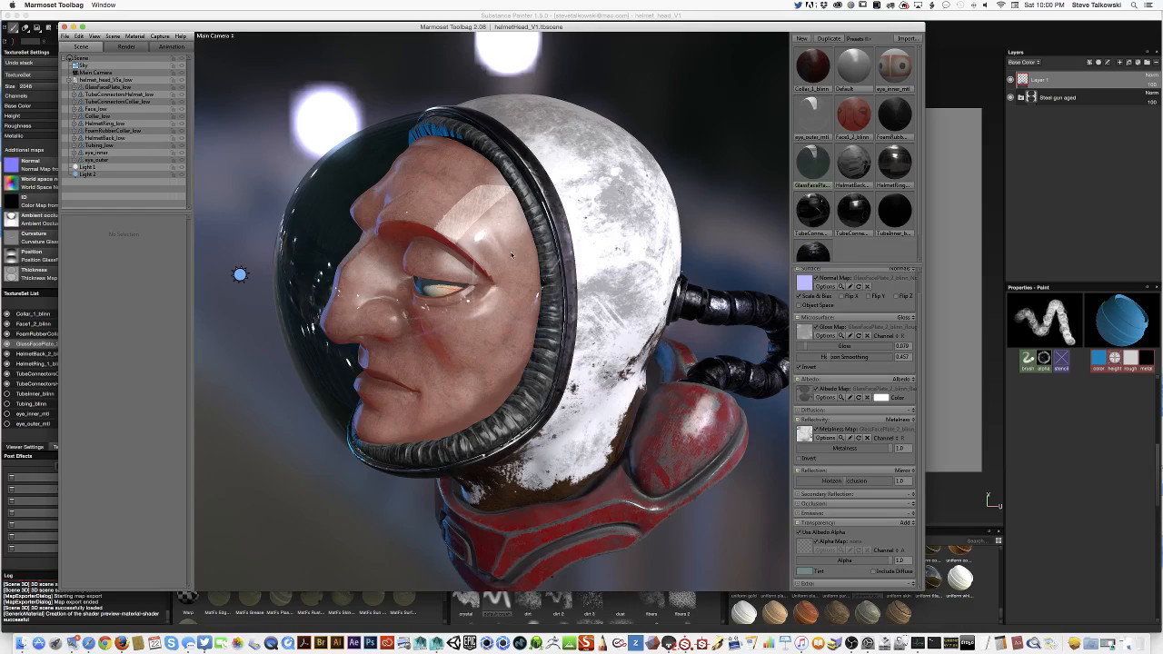
{"action": "mouse_move", "coordinate": [544, 354]}
{"action": "left_mouse_down"}
{"action": "mouse_move", "coordinate": [500, 249]}
{"action": "mouse_move", "coordinate": [496, 261]}
{"action": "mouse_move", "coordinate": [499, 235]}
{"action": "left_mouse_up"}
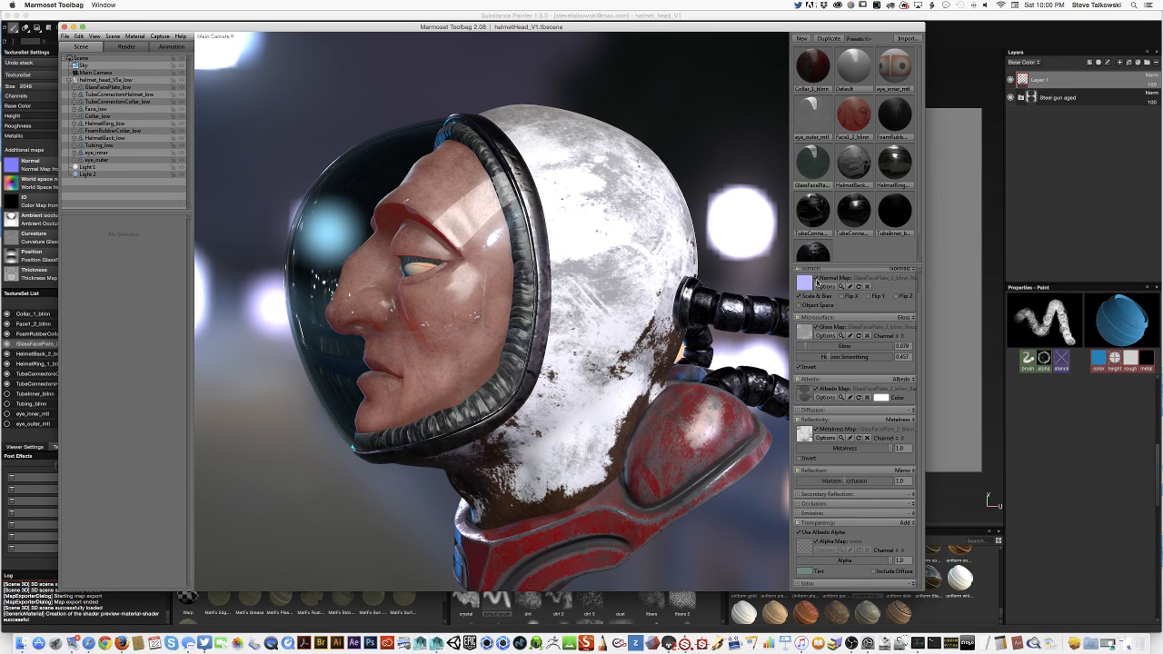
{"action": "left_click_drag", "start_coordinate": [403, 345], "coordinate": [499, 345]}
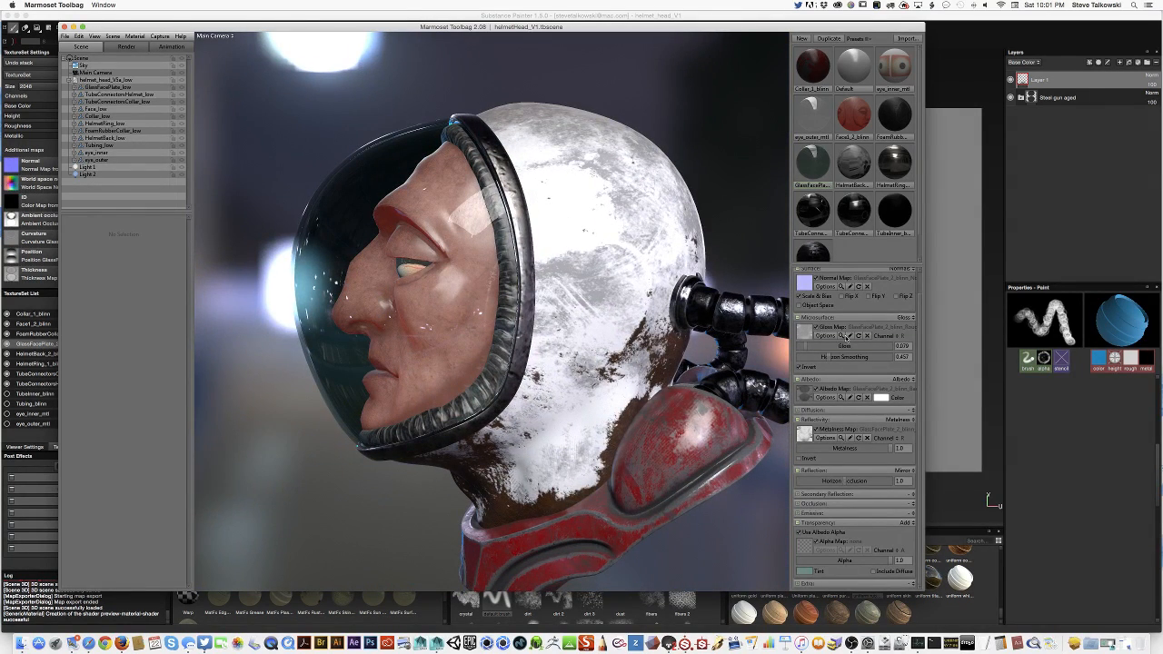
{"action": "left_click_drag", "start_coordinate": [636, 400], "coordinate": [715, 340]}
Toggle the glass material's Albedo Map to compare its effect, and view the whole helmet from both sides.
{"action": "left_click", "coordinate": [816, 393]}
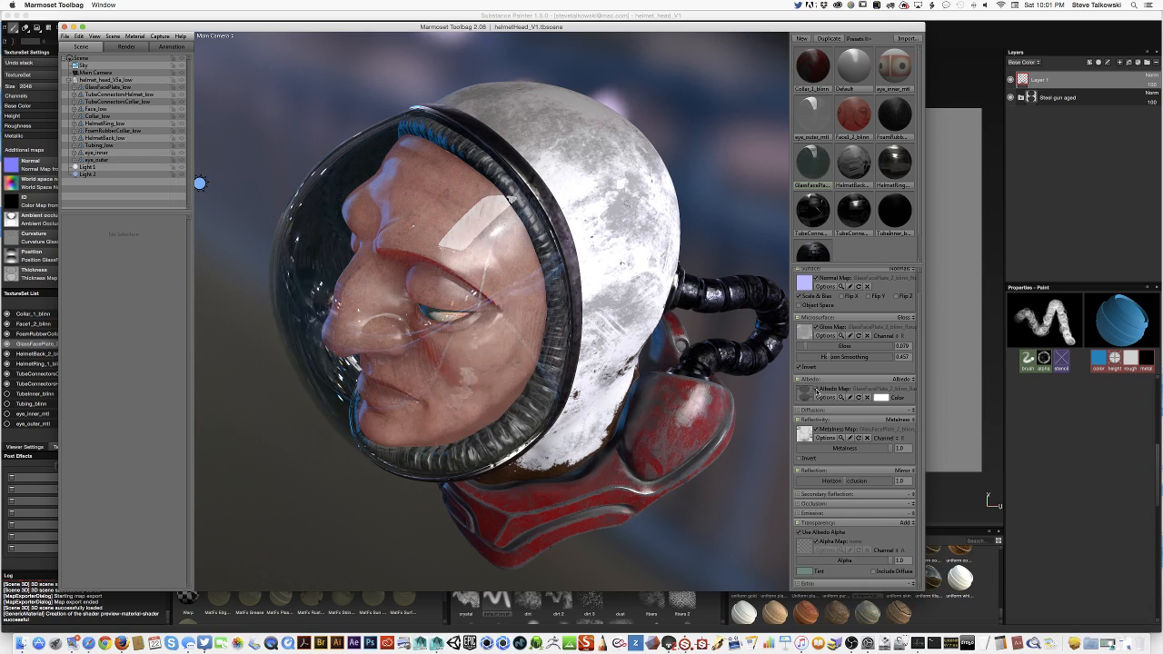
{"action": "left_click", "coordinate": [817, 393]}
{"action": "left_click", "coordinate": [817, 393]}
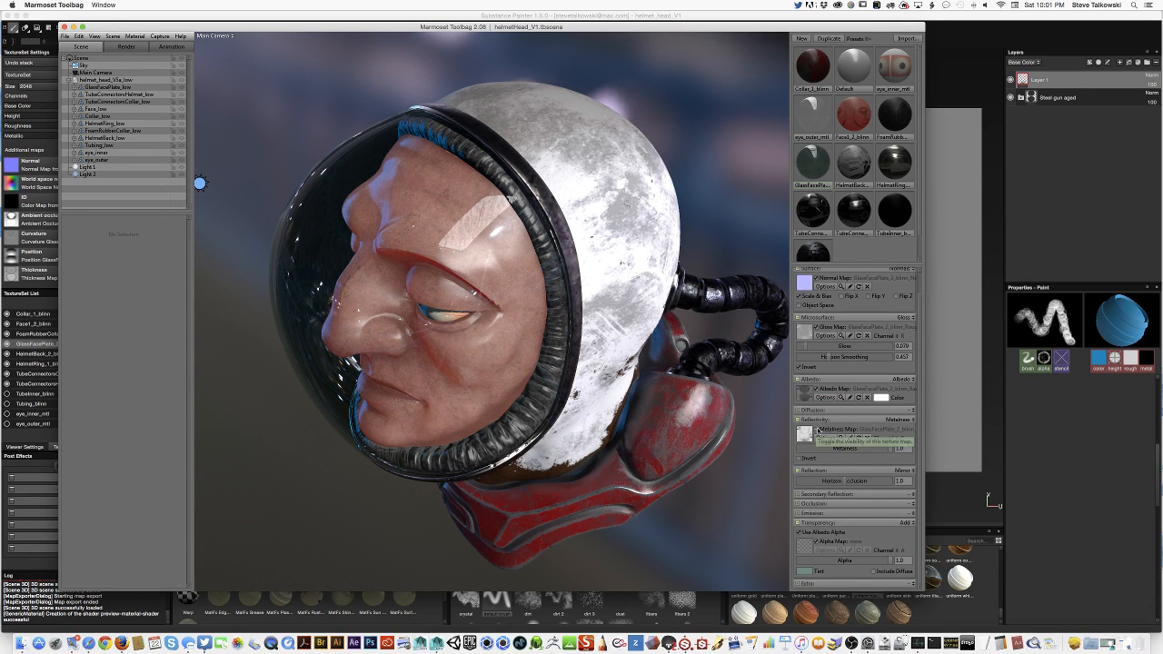
{"action": "left_click_drag", "start_coordinate": [577, 419], "coordinate": [646, 401], "text": "alt"}
{"action": "right_click_drag", "start_coordinate": [645, 402], "coordinate": [572, 405], "text": "alt"}
{"action": "key", "text": "f"}
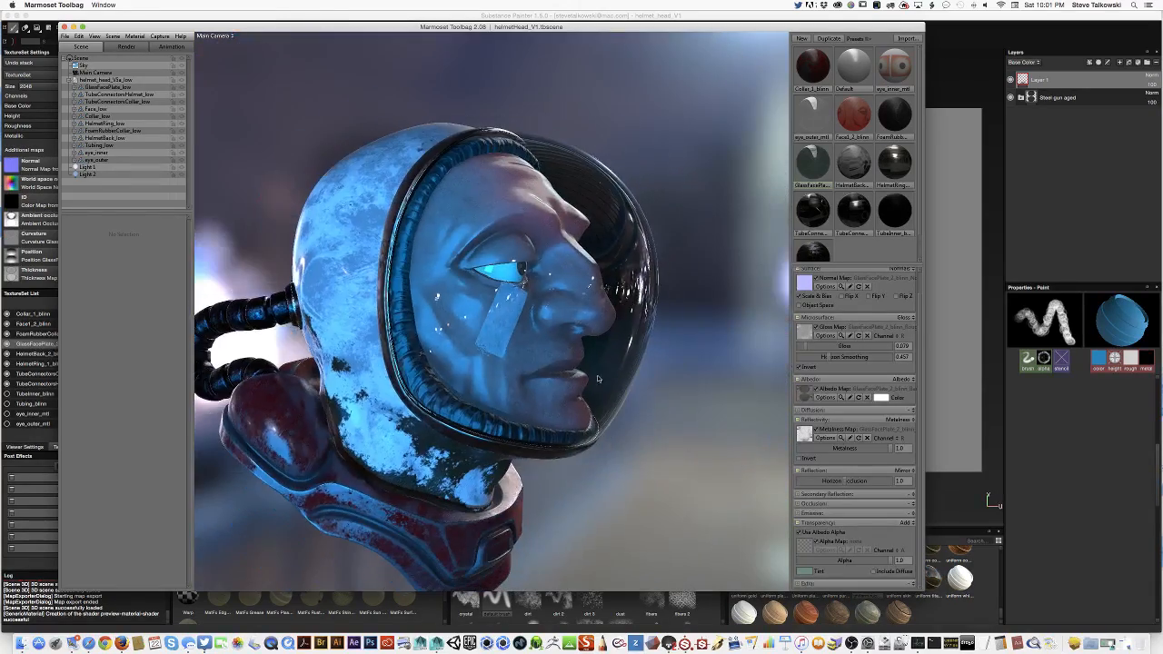
{"action": "left_click_drag", "start_coordinate": [571, 405], "coordinate": [415, 259], "text": "alt"}
Open the Marmoset Viewer export settings, look through the Texture Quality options, and cancel the export.
{"action": "left_click", "coordinate": [94, 35]}
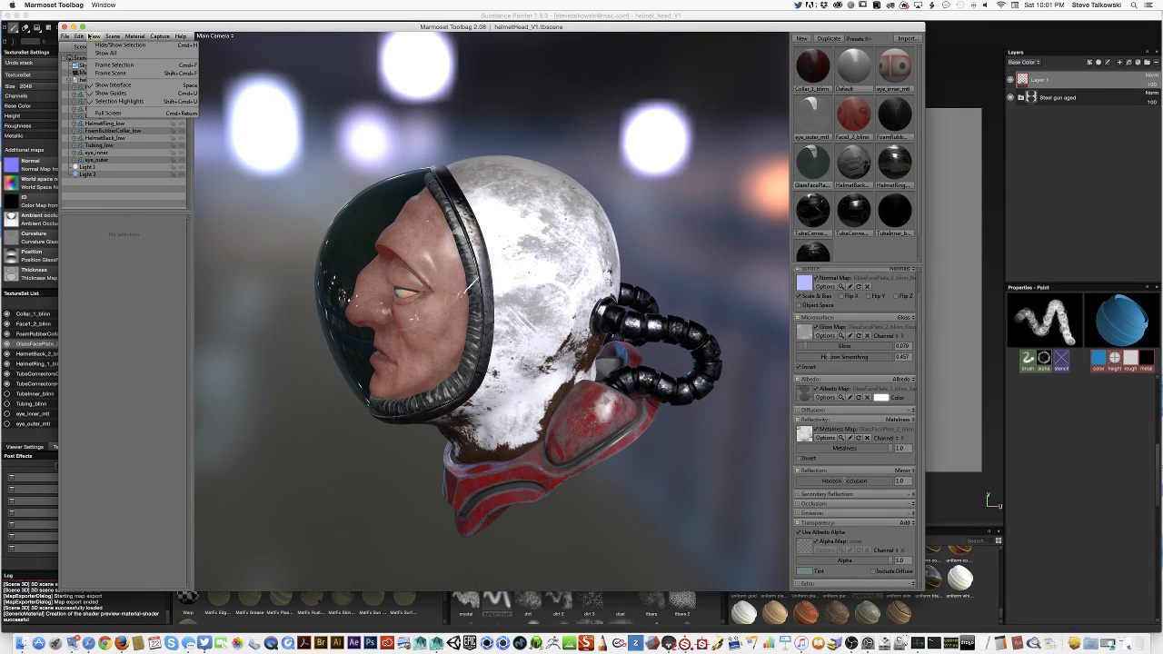
{"action": "mouse_move", "coordinate": [156, 37]}
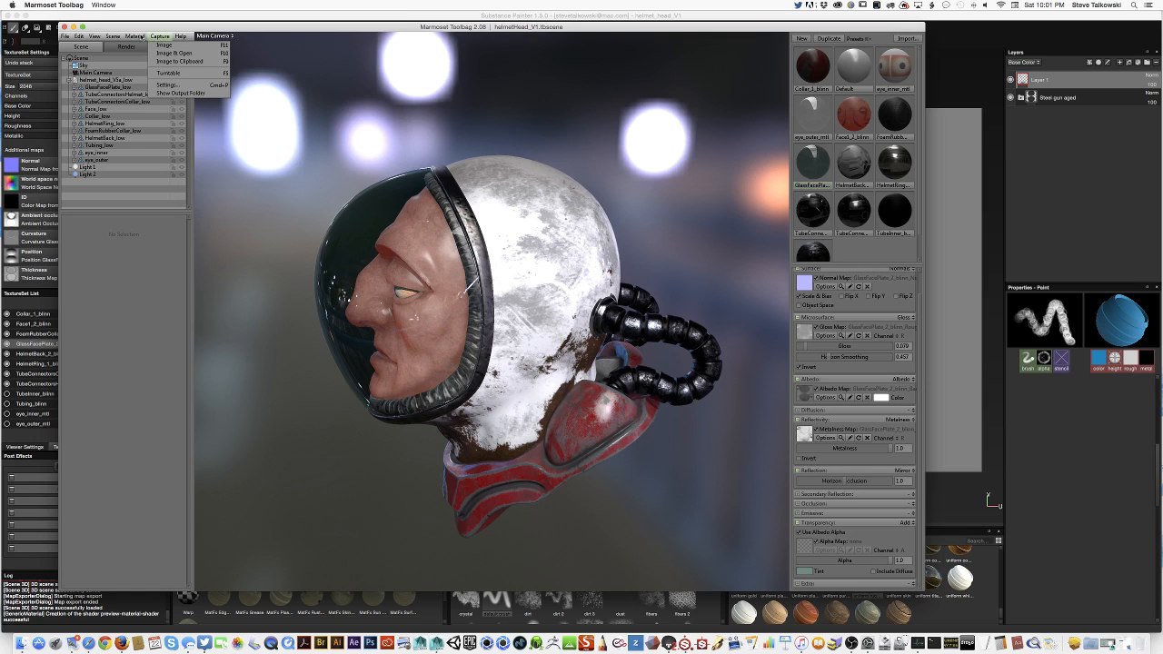
{"action": "mouse_move", "coordinate": [66, 37]}
{"action": "left_click", "coordinate": [89, 112]}
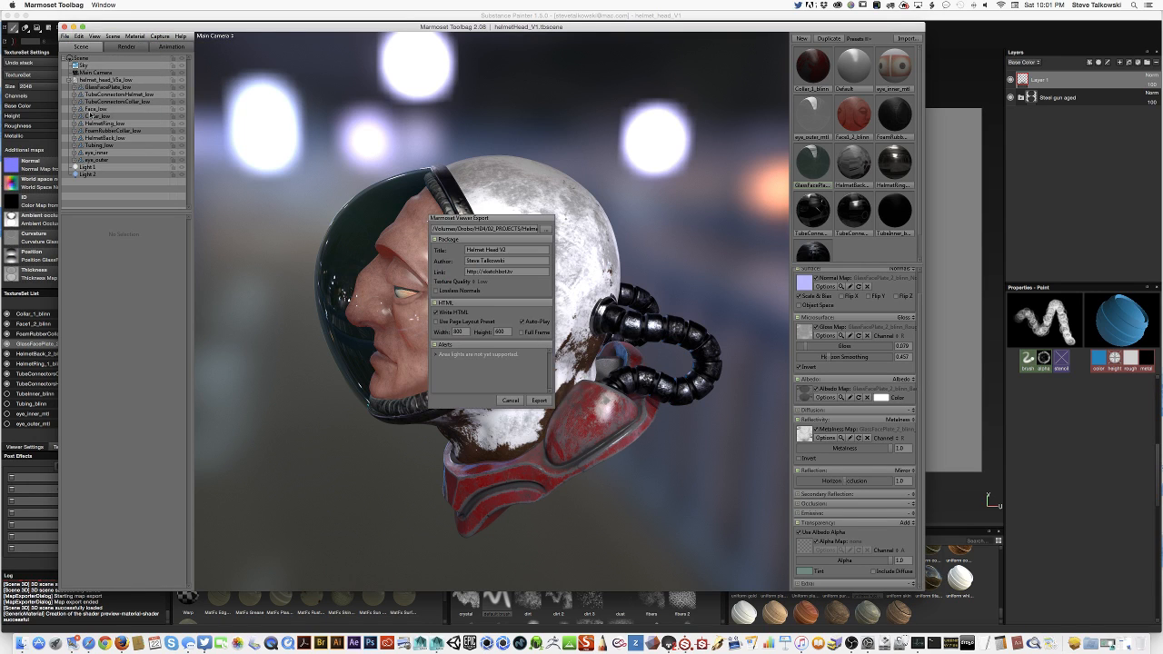
{"action": "left_click_drag", "start_coordinate": [514, 220], "coordinate": [468, 230]}
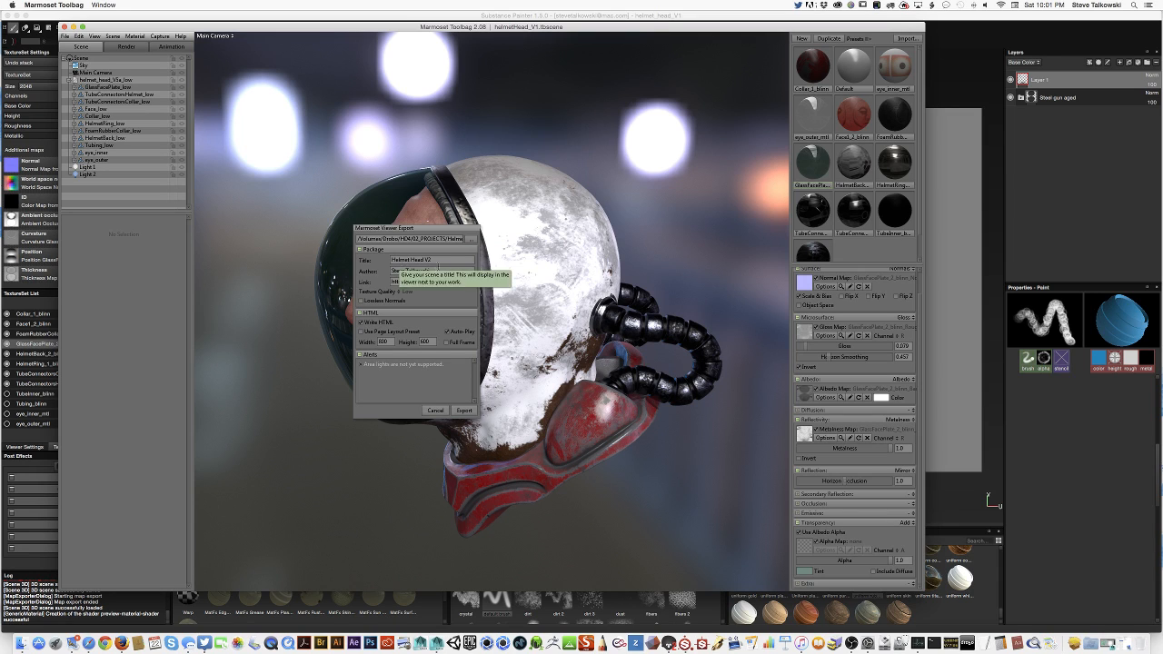
{"action": "left_click", "coordinate": [401, 292]}
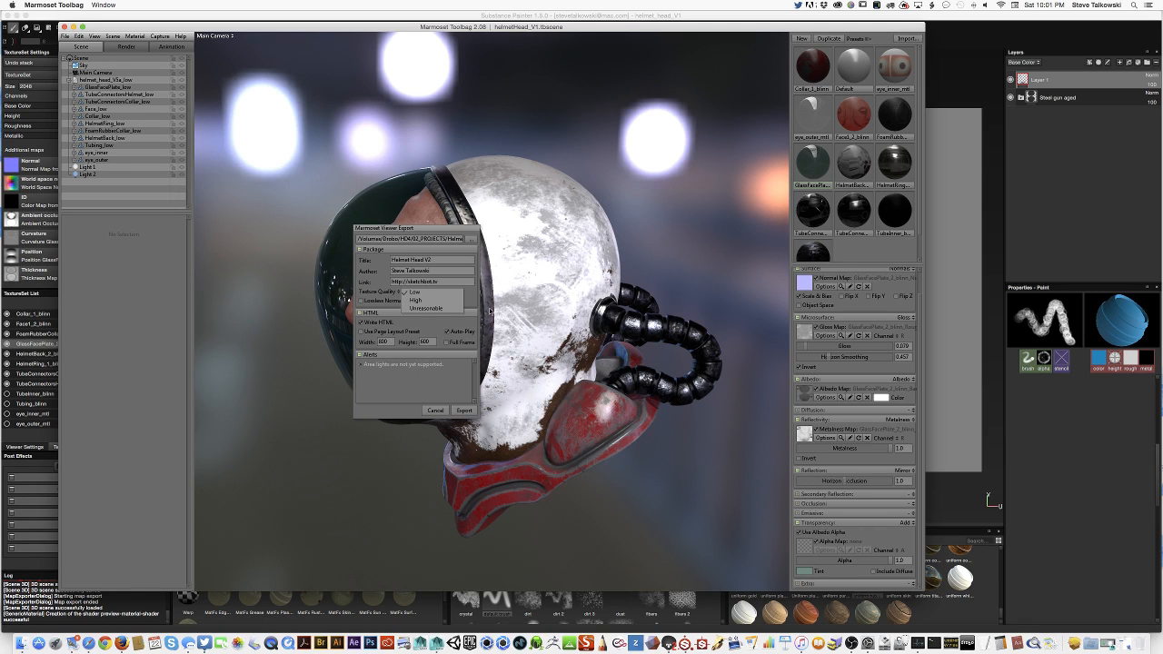
{"action": "left_click", "coordinate": [437, 410]}
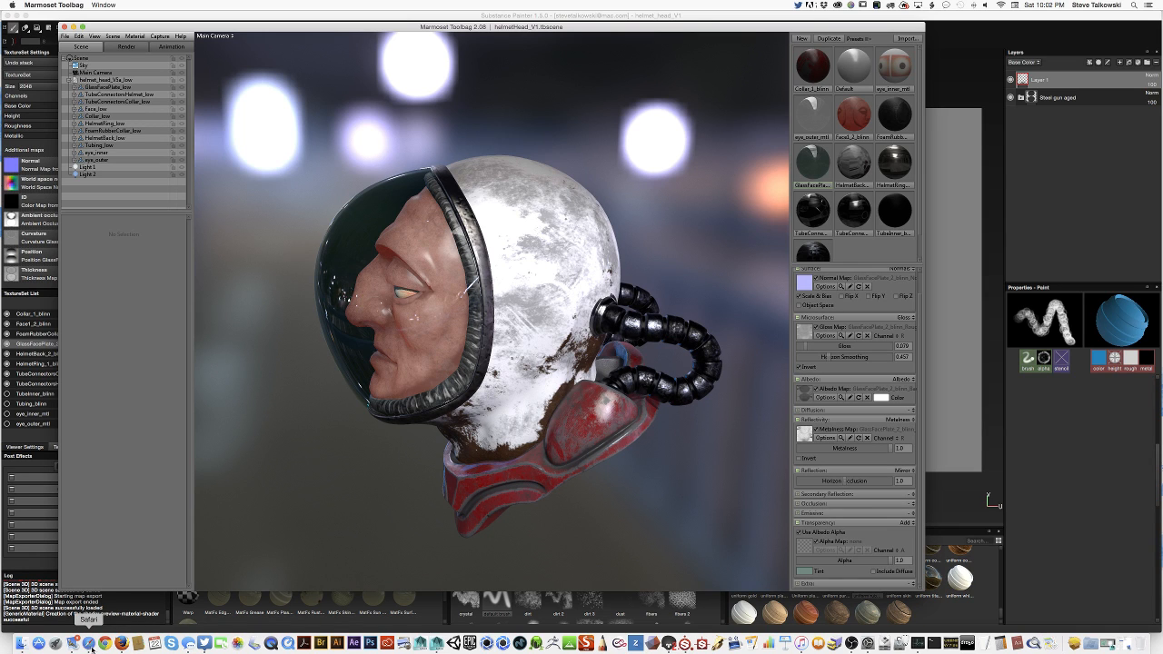
Switch to Firefox and move the Helmet Head V1 viewer window aside so the Helmet Head V1b viewer stays accessible beside it.
{"action": "left_click", "coordinate": [121, 644]}
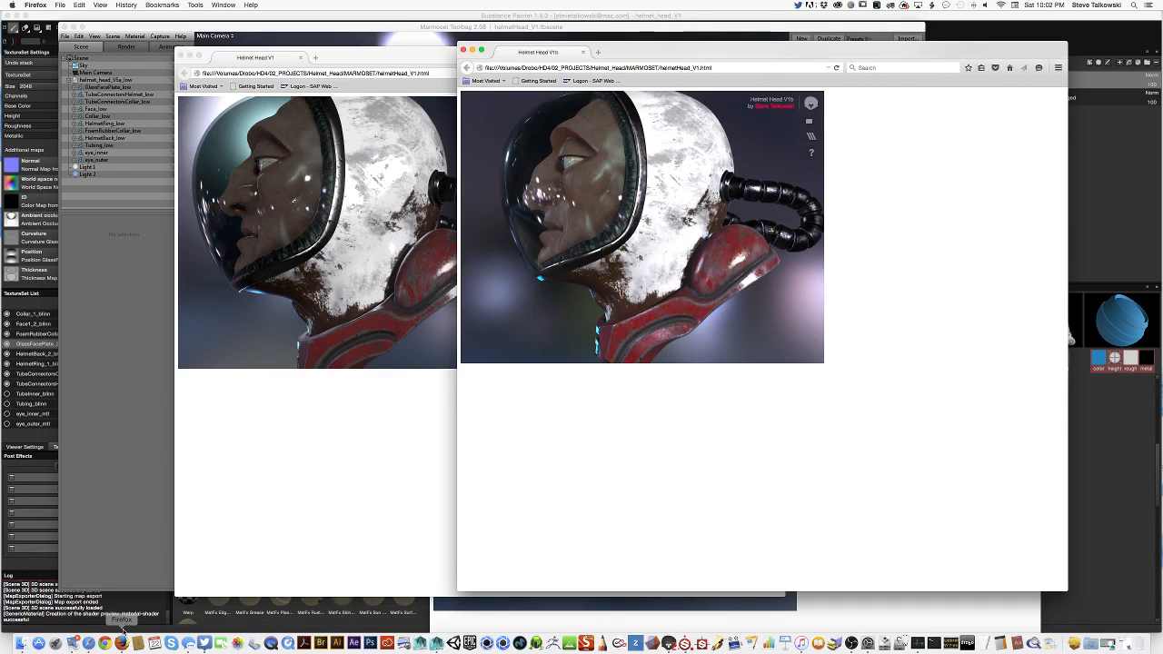
{"action": "left_click", "coordinate": [416, 60]}
{"action": "left_click_drag", "start_coordinate": [415, 59], "coordinate": [327, 58]}
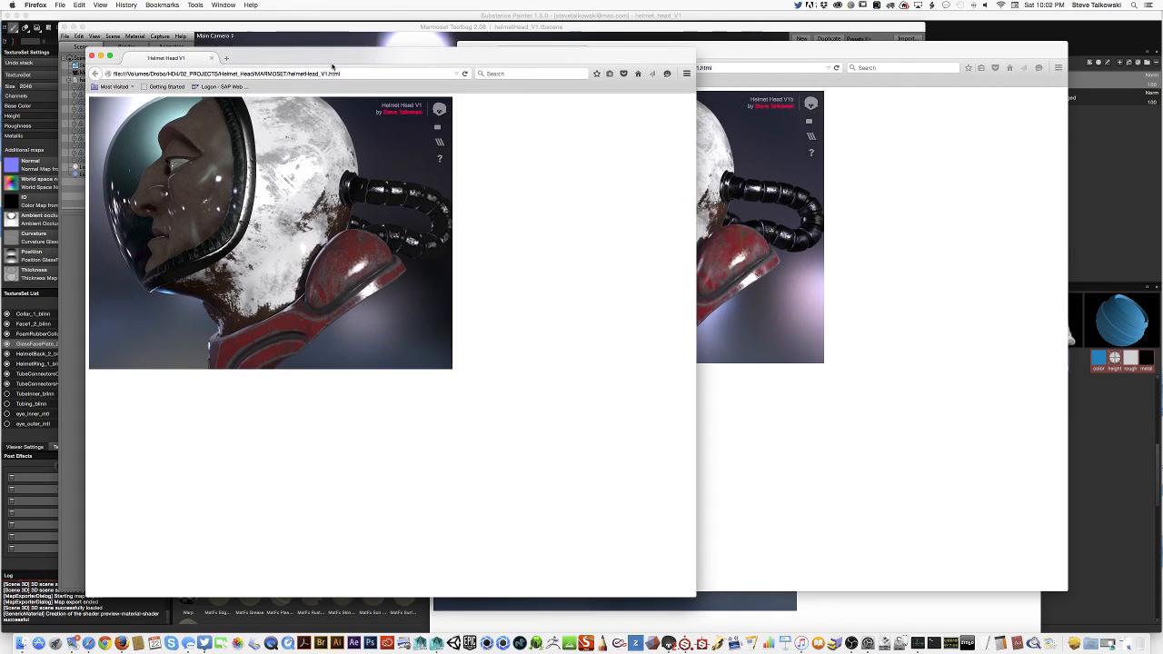
{"action": "left_click", "coordinate": [752, 50]}
{"action": "left_click", "coordinate": [413, 53]}
{"action": "left_click_drag", "start_coordinate": [412, 53], "coordinate": [410, 51]}
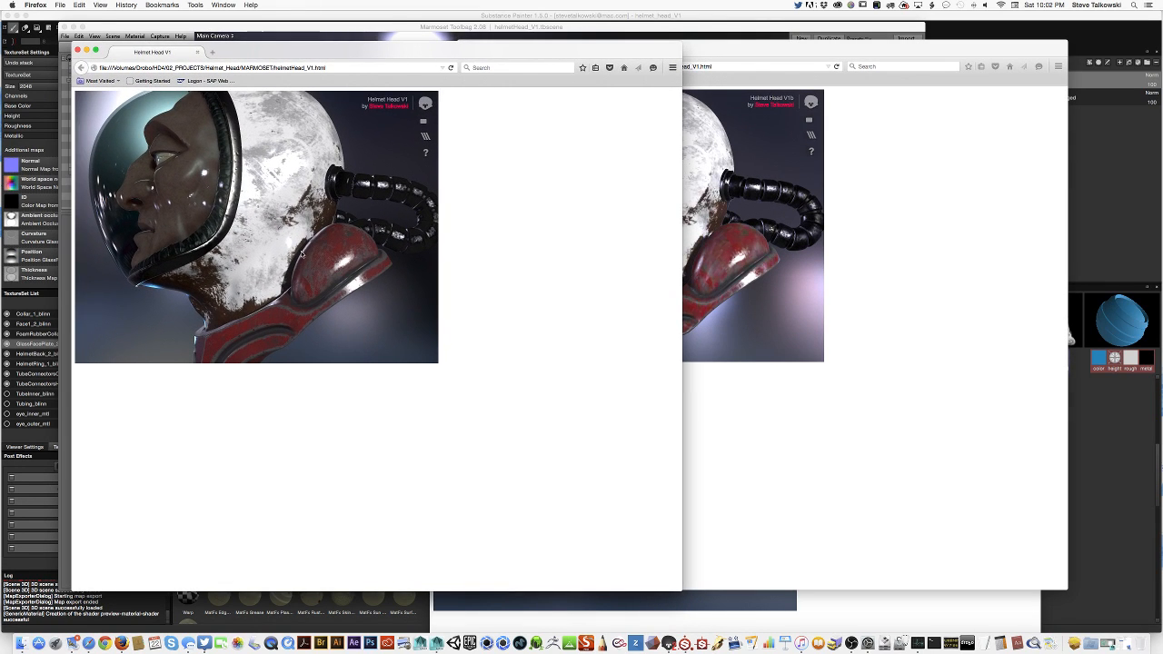
Examine the helmet shell's scratches, rust and tubing up close in the Helmet Head V1 viewer.
{"action": "left_click_drag", "start_coordinate": [324, 235], "coordinate": [346, 223]}
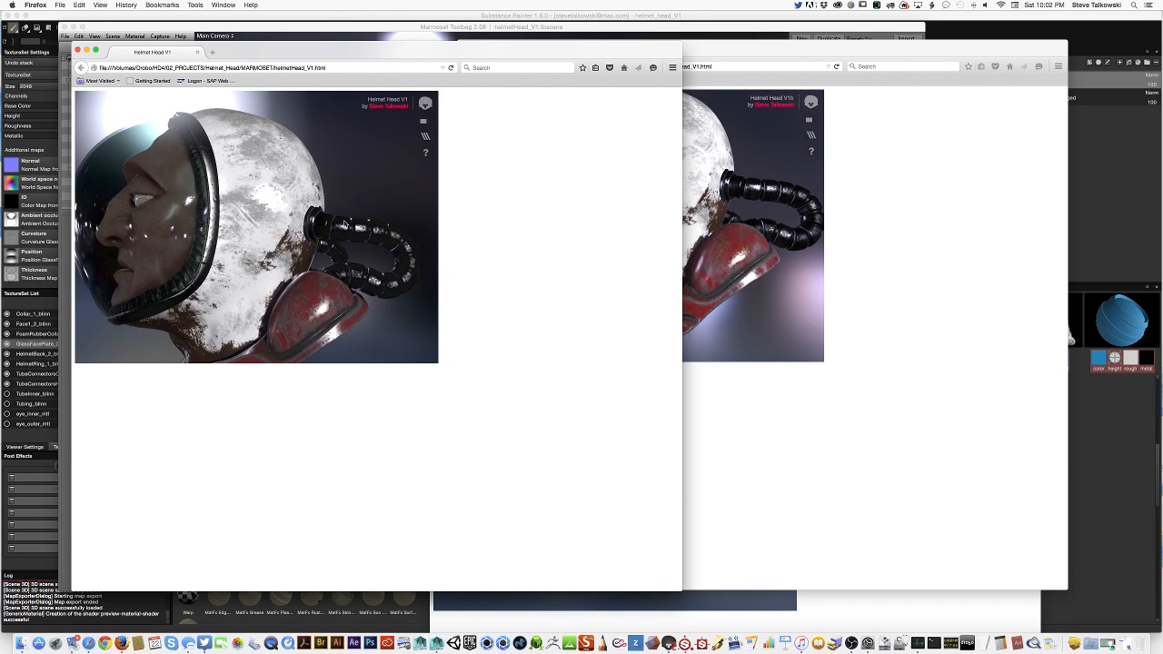
{"action": "left_click_drag", "start_coordinate": [383, 183], "coordinate": [285, 266]}
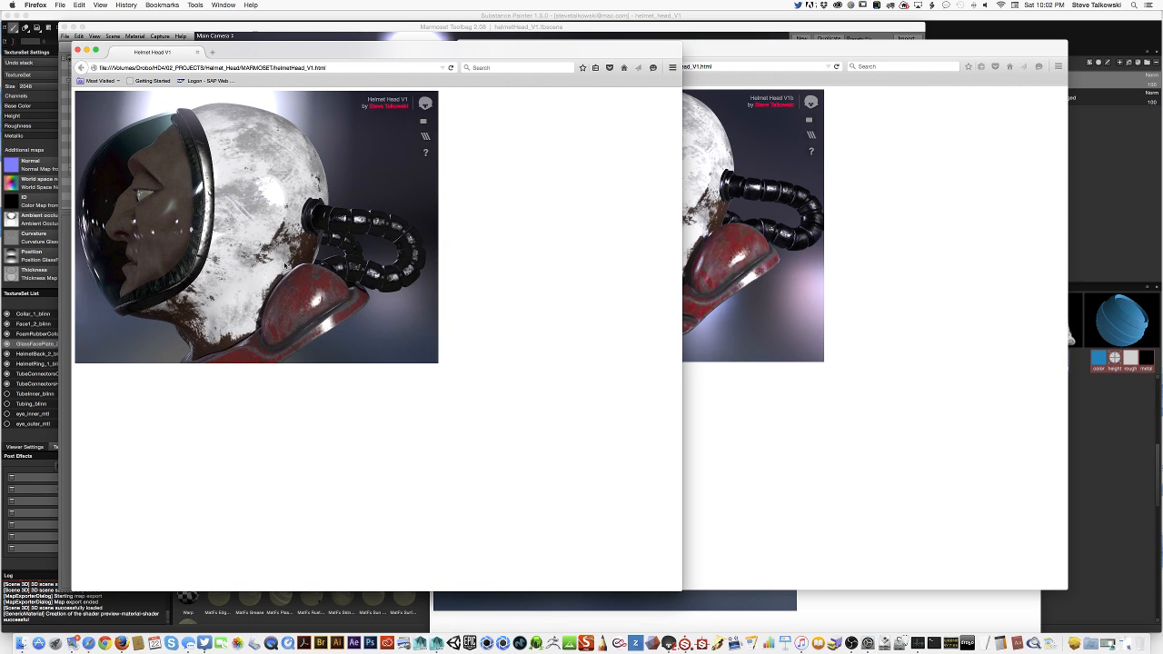
{"action": "scroll", "coordinate": [284, 265], "scroll_direction": "up", "scroll_amount": 10}
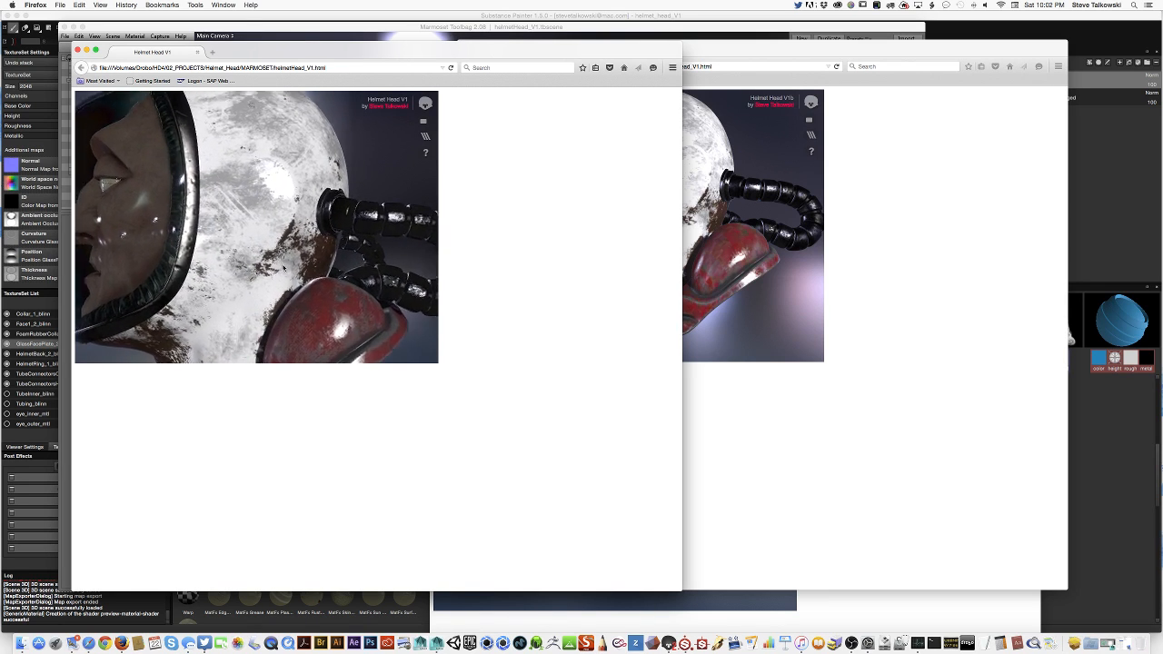
{"action": "left_click_drag", "start_coordinate": [284, 265], "coordinate": [321, 167]}
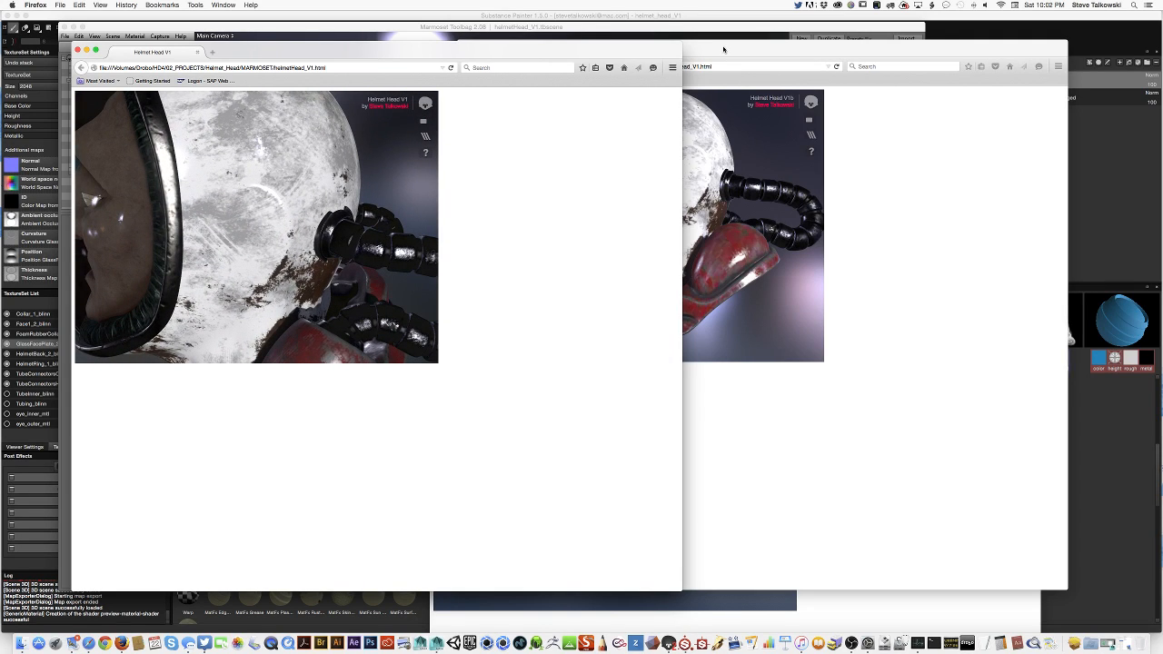
{"action": "left_click_drag", "start_coordinate": [308, 215], "coordinate": [322, 202]}
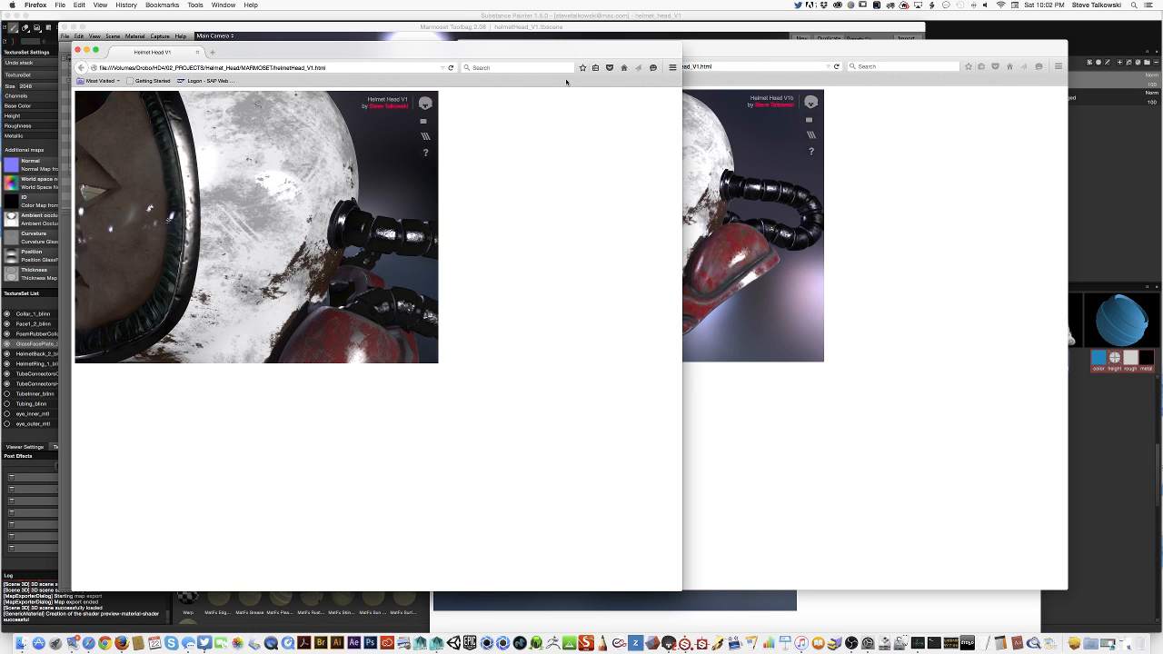
Bring the Helmet Head V1b viewer forward beside the V1 viewer and inspect its helmet and collar textures up close.
{"action": "left_click_drag", "start_coordinate": [693, 55], "coordinate": [680, 52]}
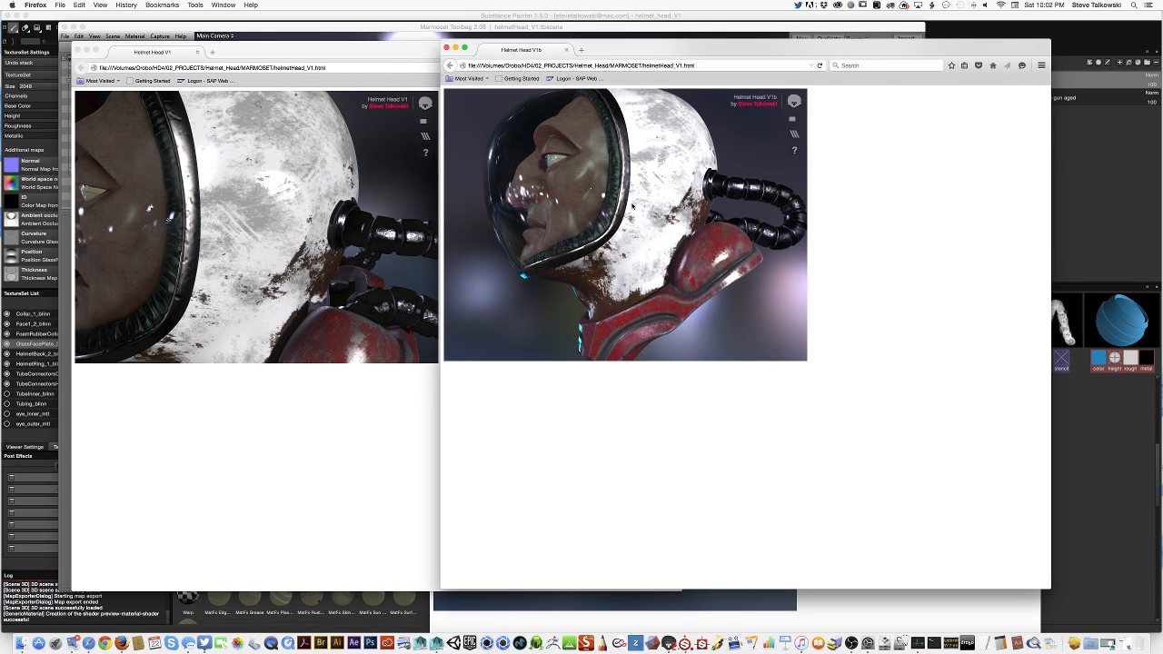
{"action": "scroll", "coordinate": [633, 207], "scroll_direction": "up", "scroll_amount": 3}
{"action": "mouse_move", "coordinate": [632, 207]}
{"action": "left_mouse_down"}
{"action": "mouse_move", "coordinate": [652, 165]}
{"action": "mouse_move", "coordinate": [609, 192]}
{"action": "mouse_move", "coordinate": [579, 183]}
{"action": "mouse_move", "coordinate": [644, 218]}
{"action": "mouse_move", "coordinate": [635, 210]}
{"action": "left_mouse_up"}
{"action": "scroll", "coordinate": [636, 189], "scroll_direction": "up", "scroll_amount": 5}
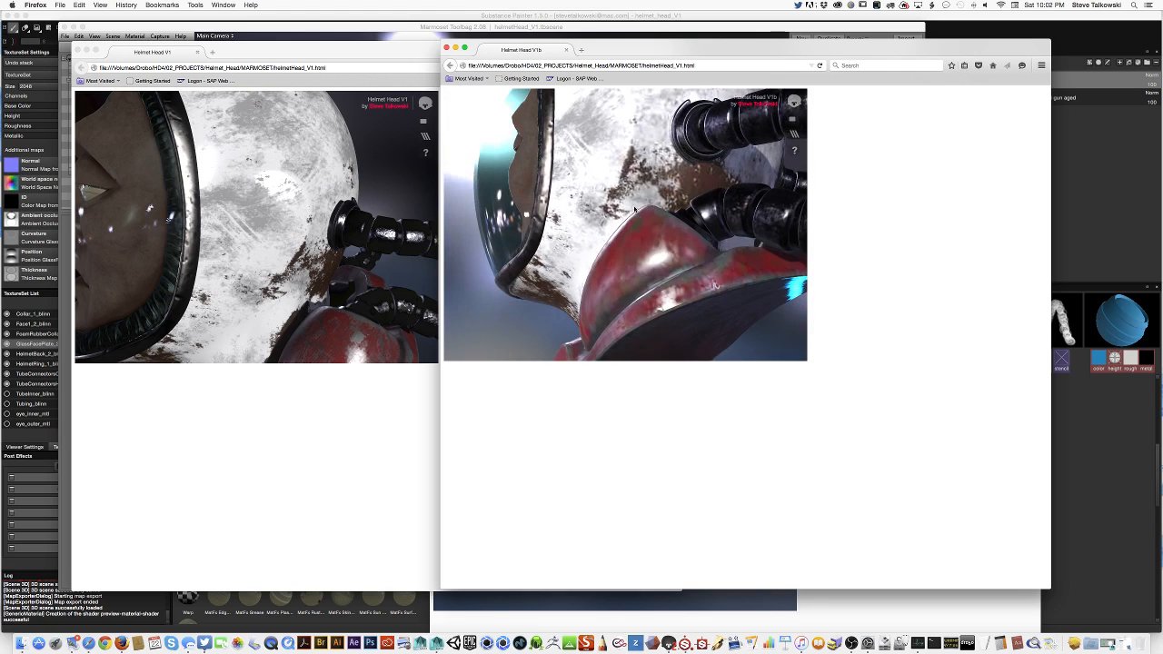
Compare the red collar and its shoulder pad between the V1 and V1b viewers at similar angles.
{"action": "left_click", "coordinate": [250, 314]}
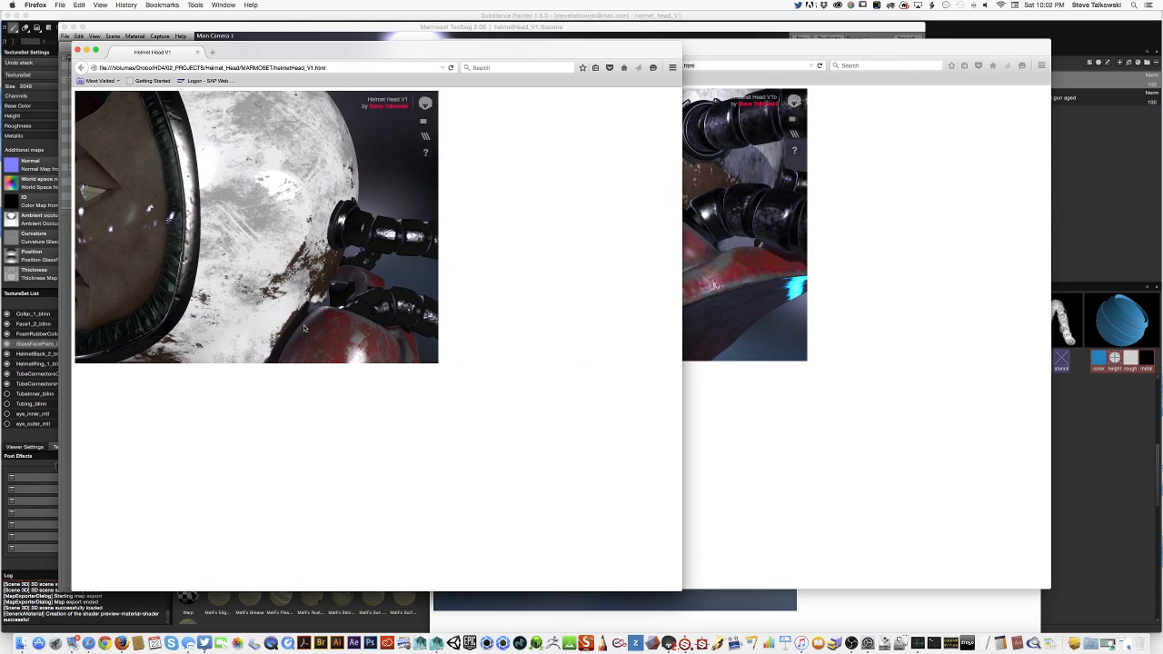
{"action": "left_click_drag", "start_coordinate": [304, 329], "coordinate": [273, 289]}
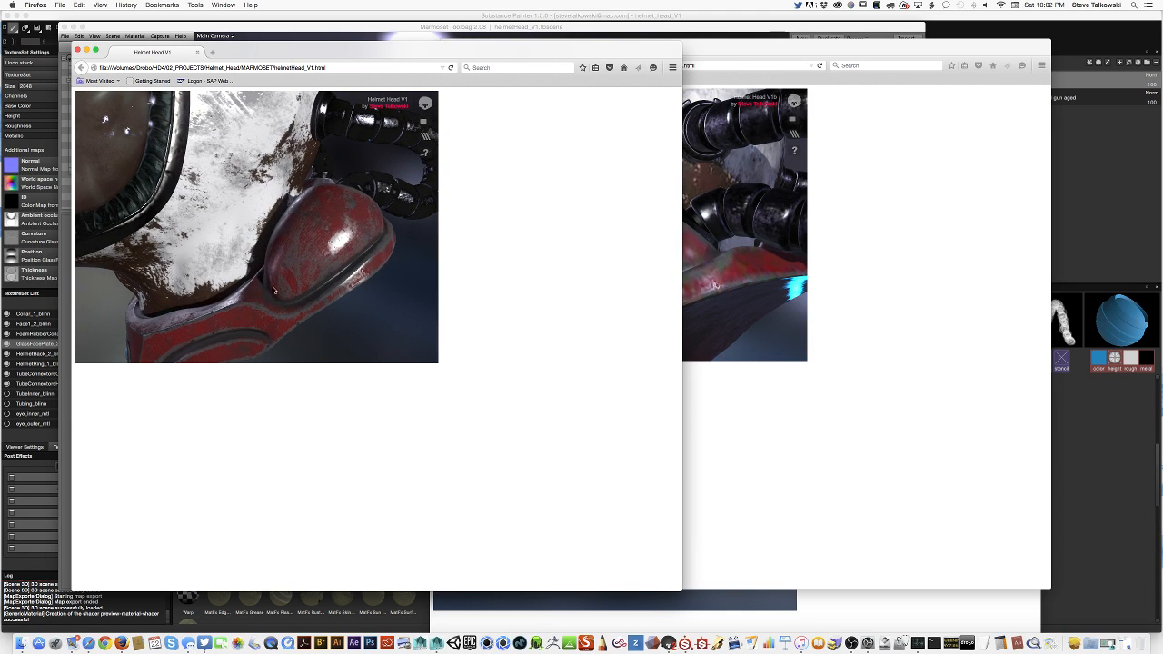
{"action": "left_click", "coordinate": [755, 206]}
{"action": "left_click_drag", "start_coordinate": [692, 292], "coordinate": [749, 246]}
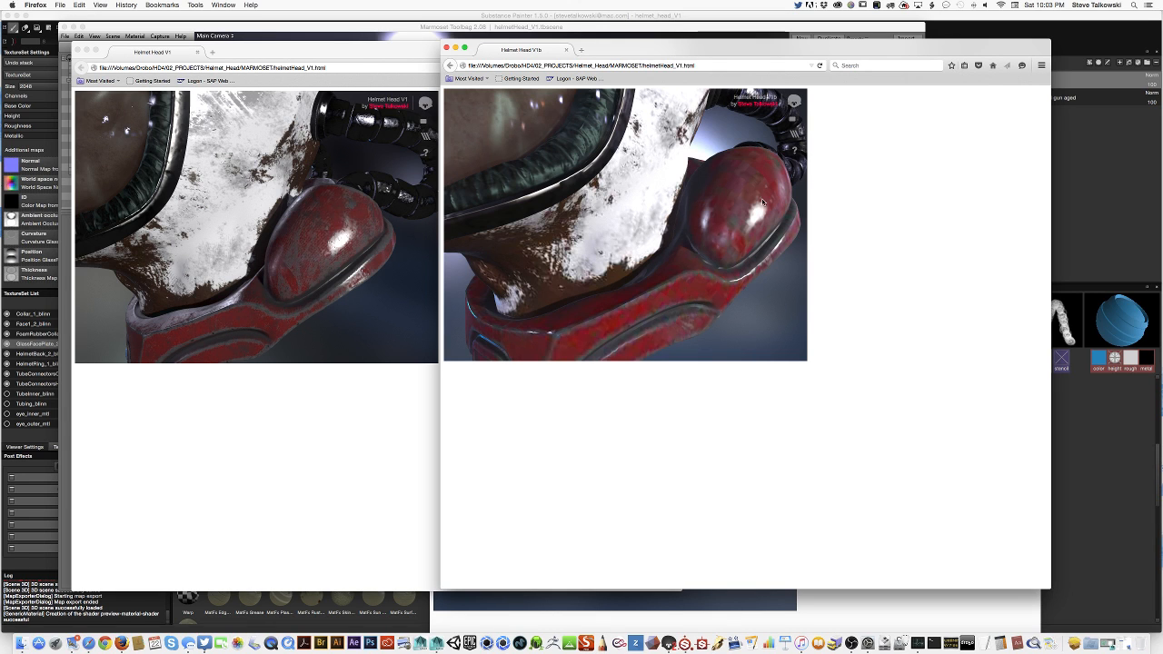
{"action": "left_click_drag", "start_coordinate": [646, 208], "coordinate": [570, 221]}
Compare the astronaut's face and glass reflections from the front in the V1 and V1b viewers.
{"action": "left_click", "coordinate": [394, 265]}
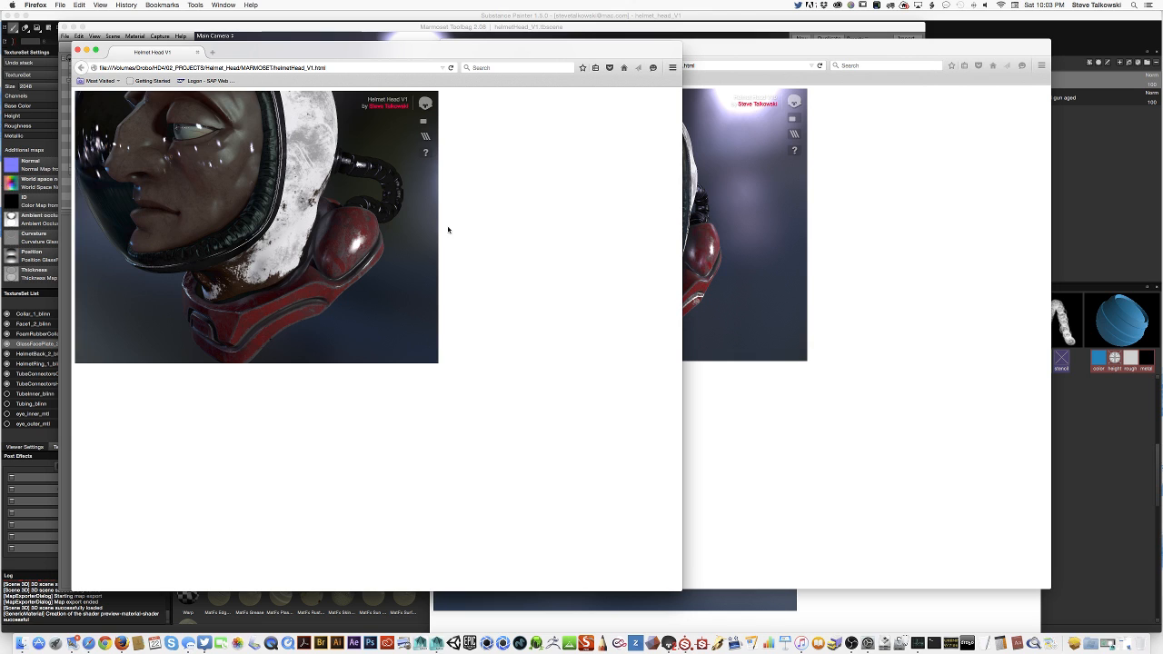
{"action": "left_click_drag", "start_coordinate": [427, 222], "coordinate": [273, 161]}
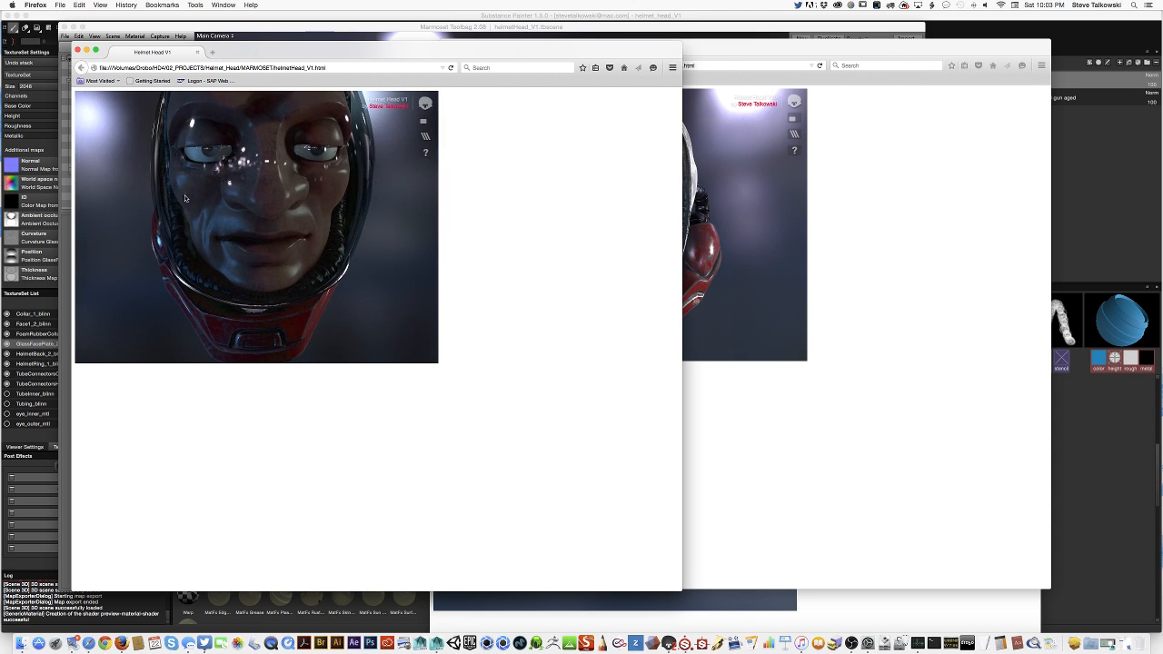
{"action": "left_click_drag", "start_coordinate": [272, 225], "coordinate": [359, 219]}
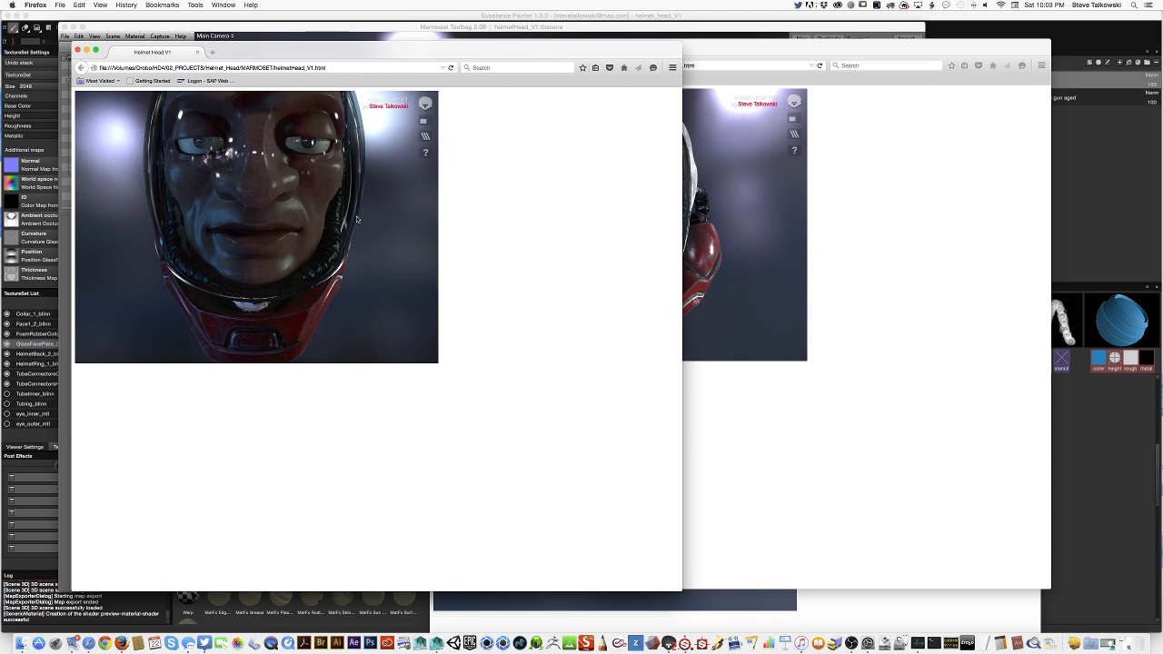
{"action": "left_click", "coordinate": [724, 226]}
{"action": "left_click_drag", "start_coordinate": [724, 226], "coordinate": [659, 239]}
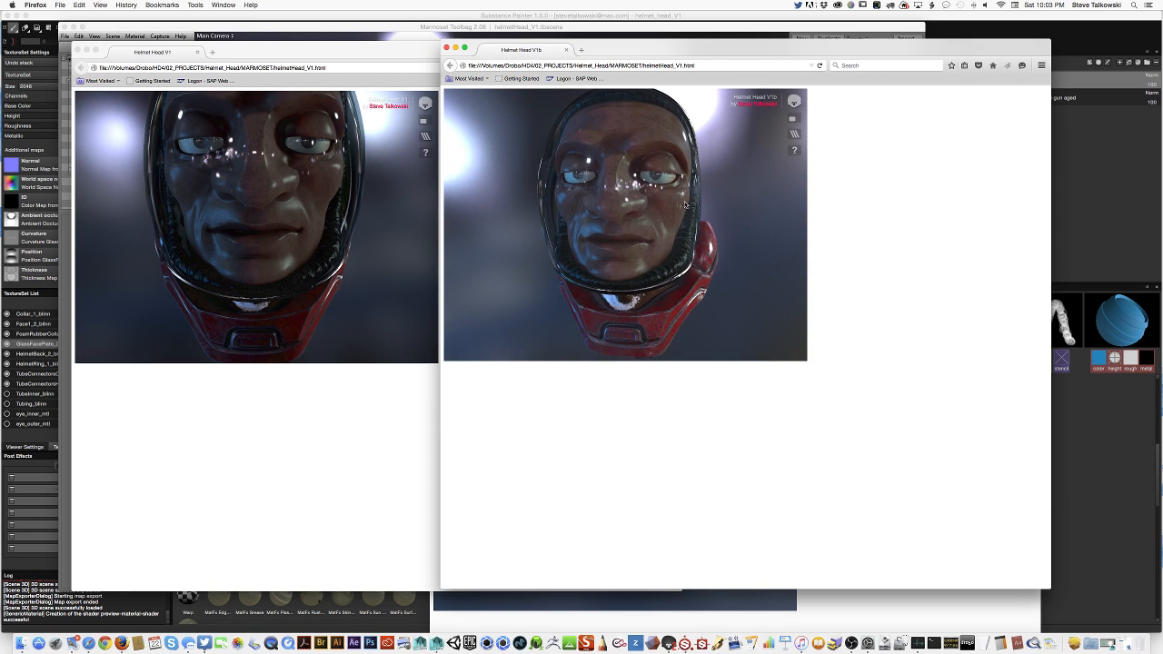
{"action": "left_click_drag", "start_coordinate": [716, 240], "coordinate": [600, 230]}
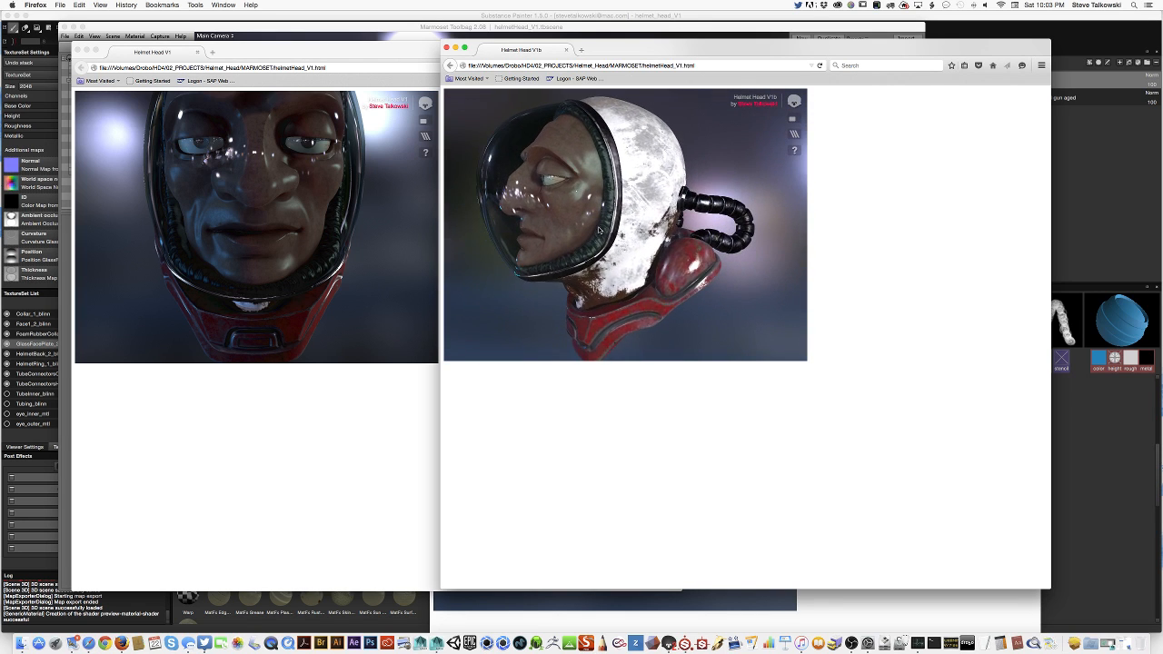
View the V1 head from a three-quarter angle and compare it with the V1b viewer.
{"action": "left_click", "coordinate": [345, 265]}
{"action": "left_click_drag", "start_coordinate": [297, 271], "coordinate": [209, 266]}
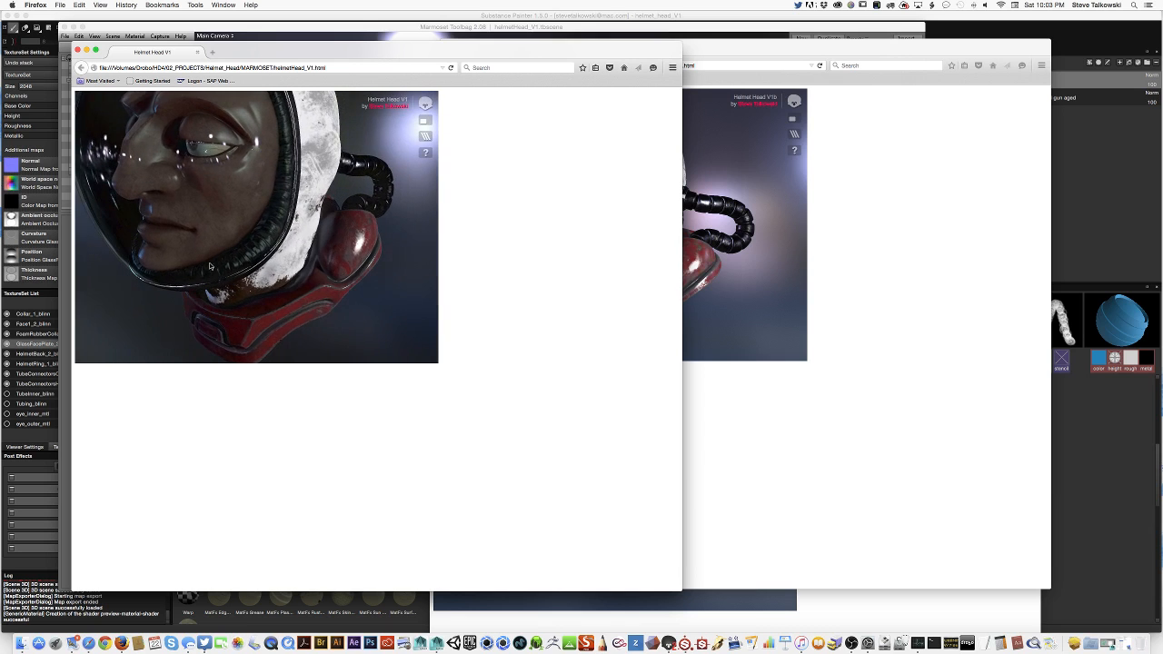
{"action": "left_click_drag", "start_coordinate": [346, 275], "coordinate": [407, 235]}
{"action": "left_click", "coordinate": [692, 274]}
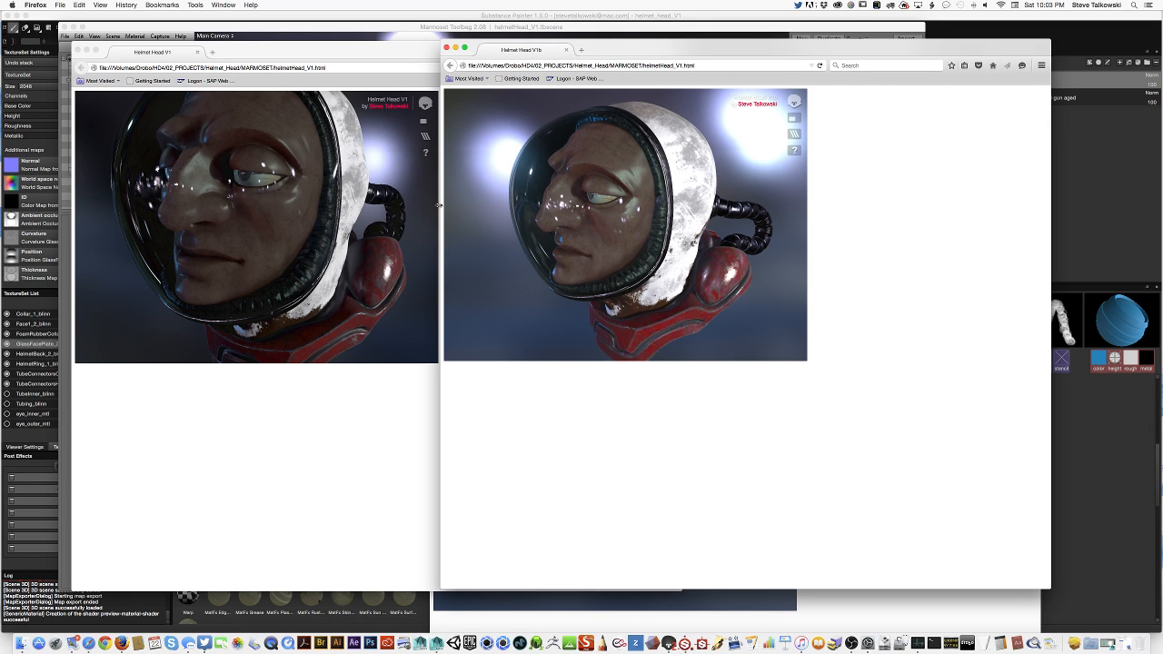
Switch to Finder, move its window over the two viewers, and open the Dropbox folder.
{"action": "left_click", "coordinate": [20, 643]}
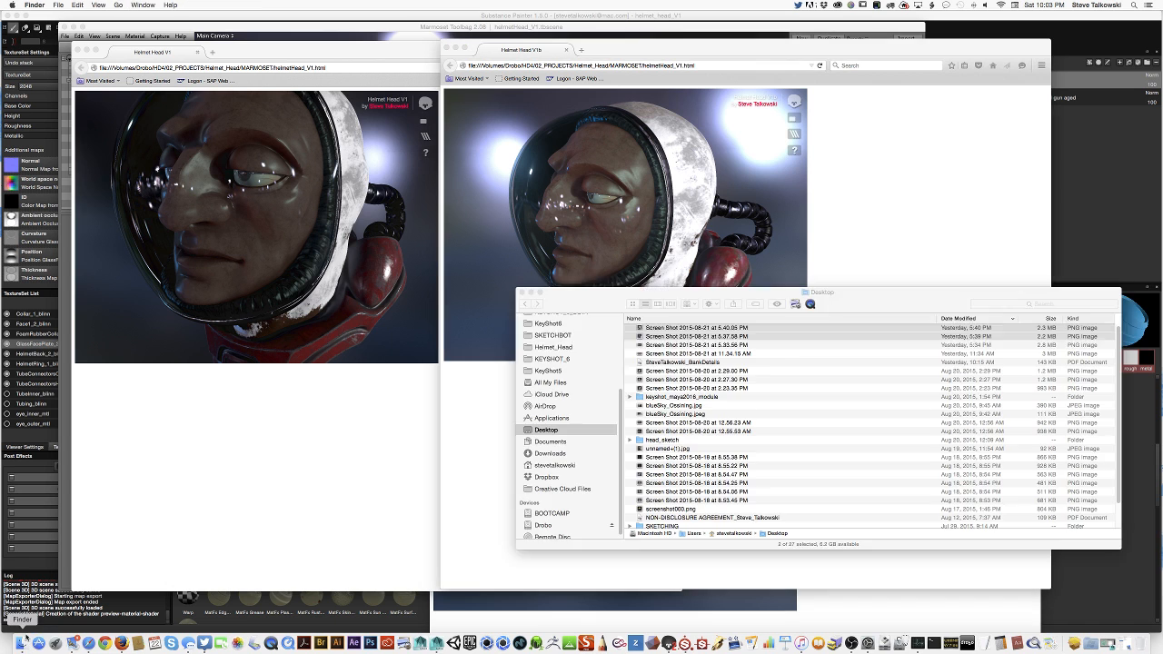
{"action": "left_click", "coordinate": [691, 326]}
{"action": "left_click", "coordinate": [691, 334], "text": "shift"}
{"action": "left_click_drag", "start_coordinate": [578, 303], "coordinate": [217, 264]}
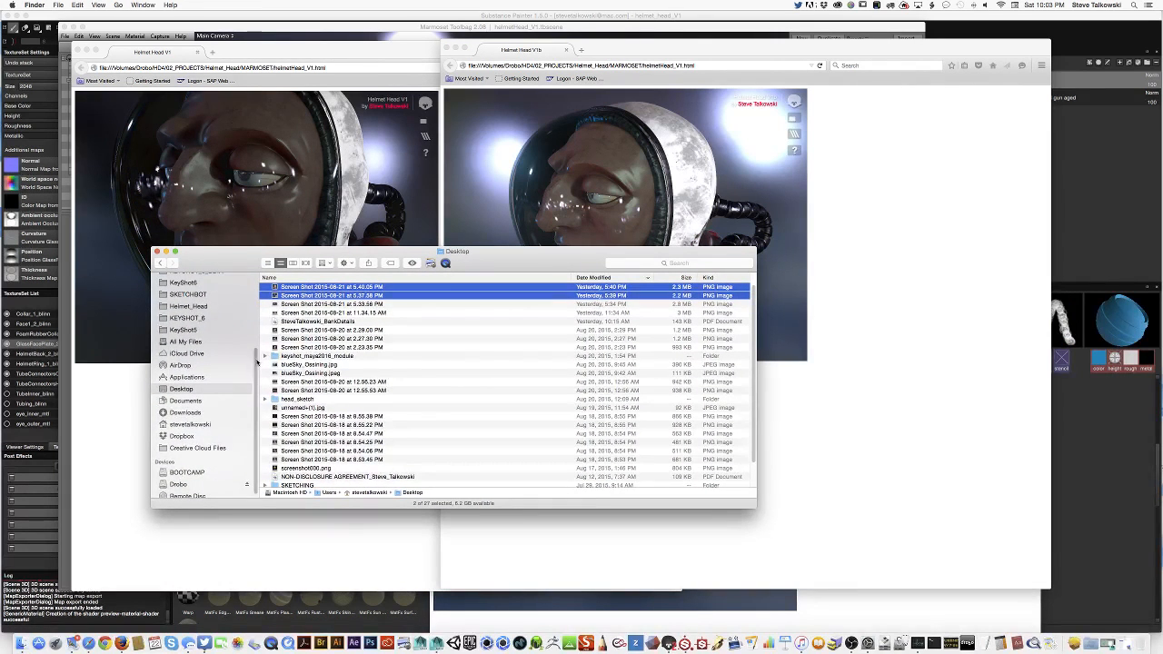
{"action": "scroll", "coordinate": [209, 382], "scroll_direction": "up", "scroll_amount": 4}
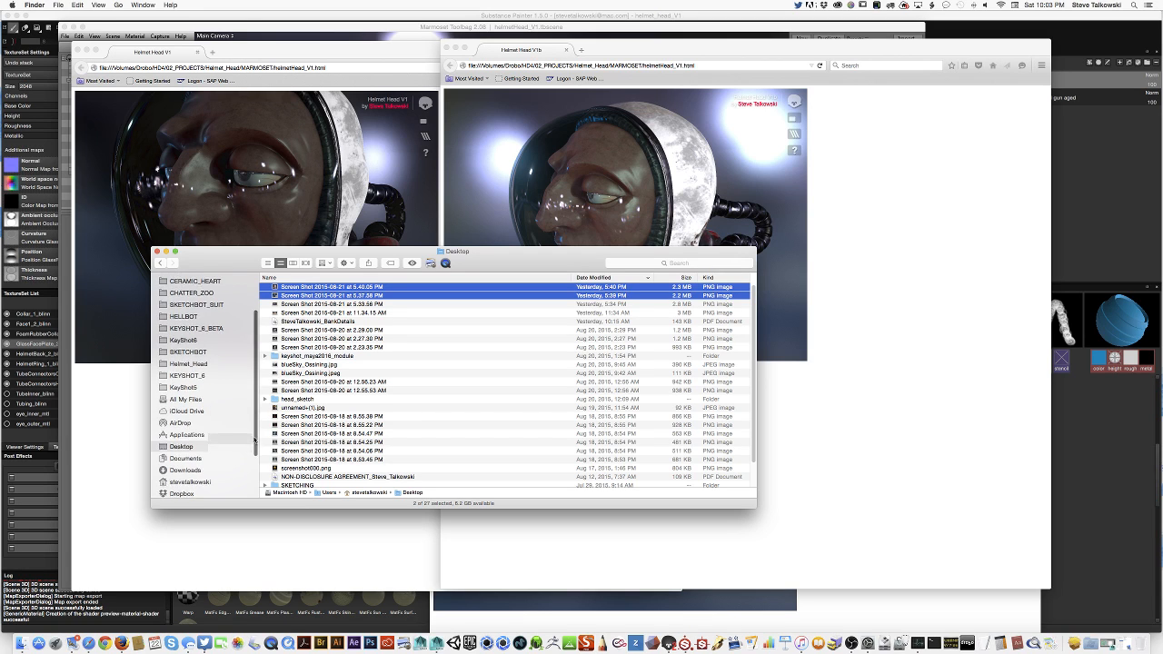
{"action": "scroll", "coordinate": [205, 469], "scroll_direction": "down", "scroll_amount": 1}
{"action": "left_click", "coordinate": [196, 476]}
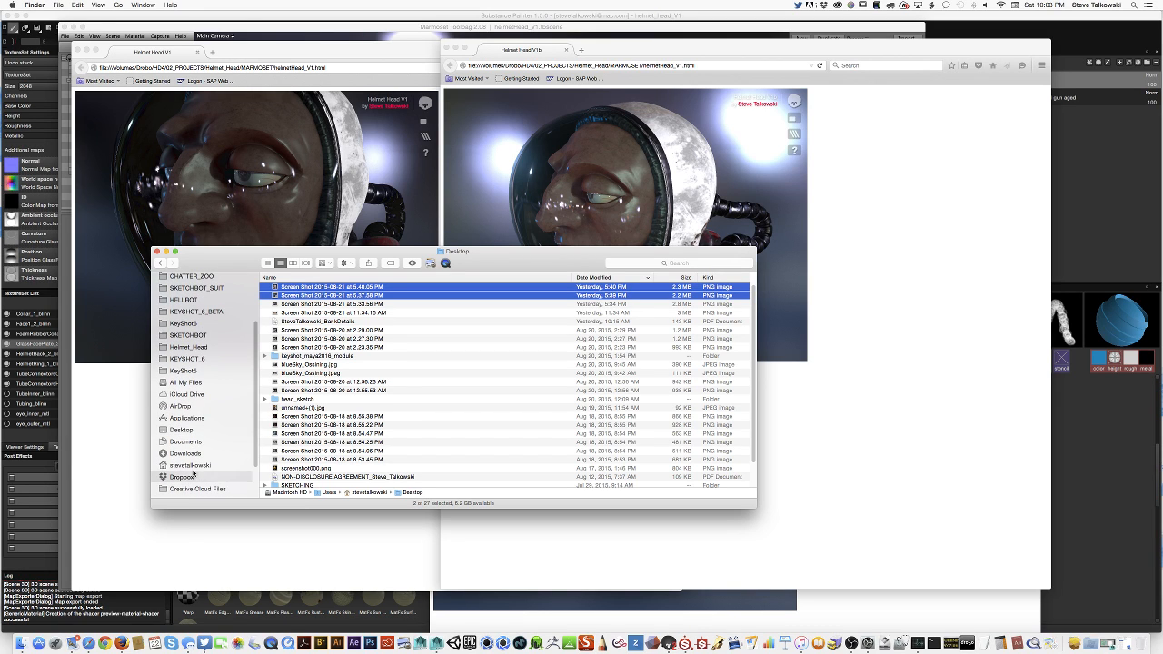
Find helmetHead_V1.mp4 in Dropbox's Apps > ScreenFlow folder and open it in QuickTime Player.
{"action": "scroll", "coordinate": [346, 391], "scroll_direction": "down", "scroll_amount": 5}
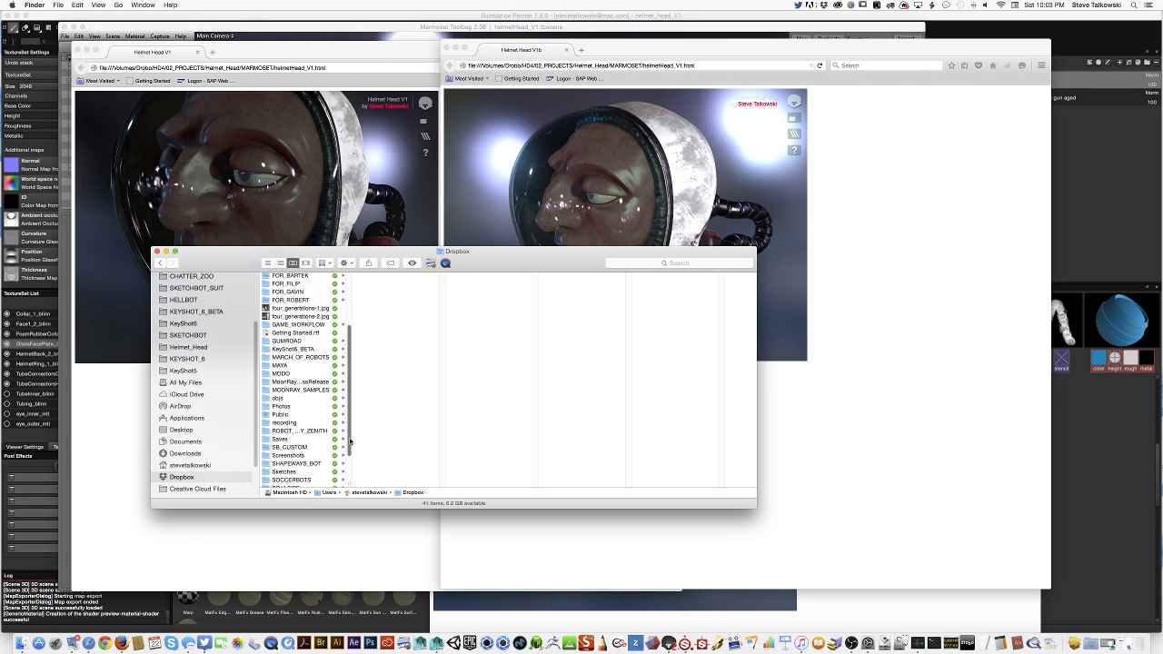
{"action": "left_click", "coordinate": [290, 377]}
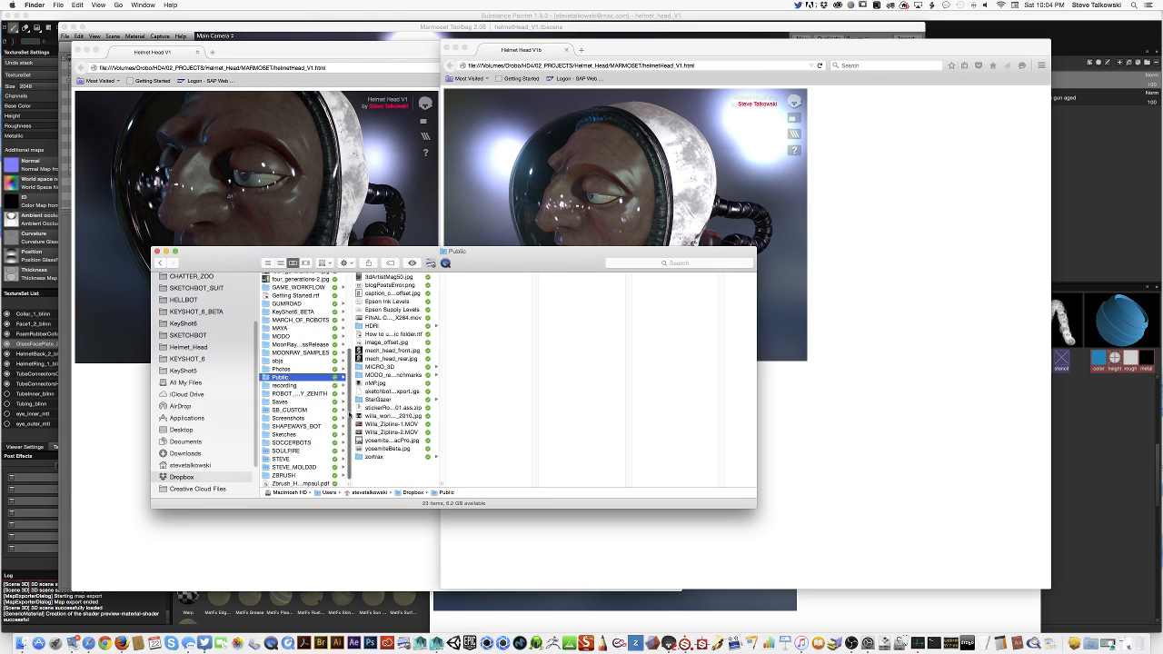
{"action": "scroll", "coordinate": [347, 292], "scroll_direction": "up", "scroll_amount": 5}
{"action": "left_click", "coordinate": [283, 300]}
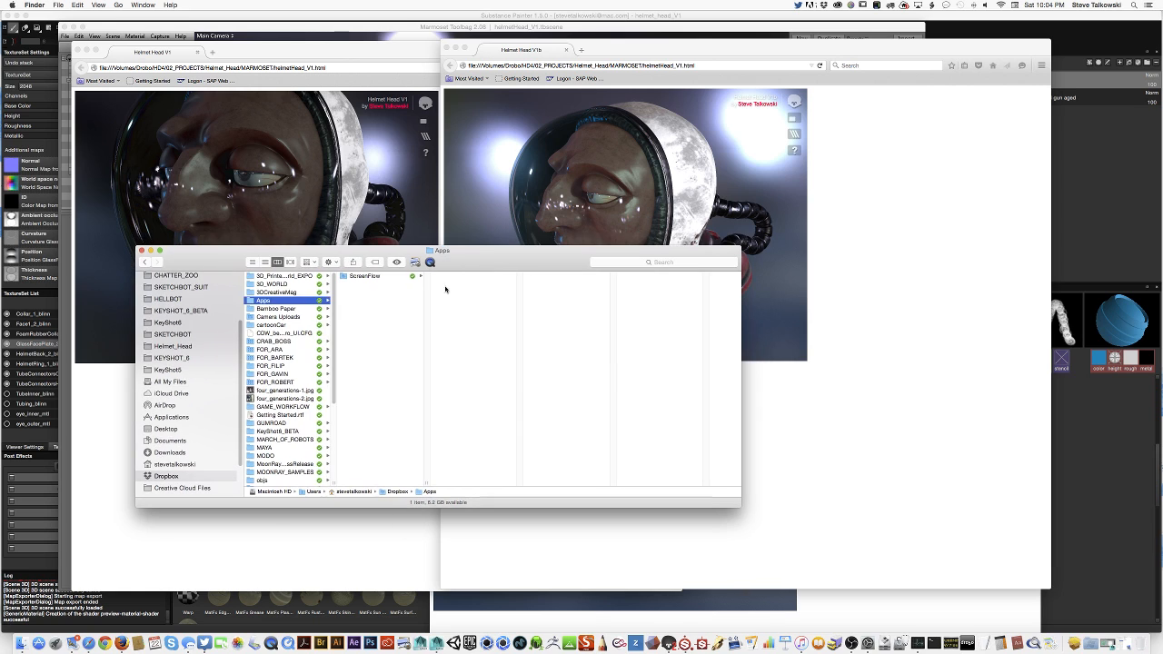
{"action": "key", "text": "Right"}
{"action": "key", "text": "Right"}
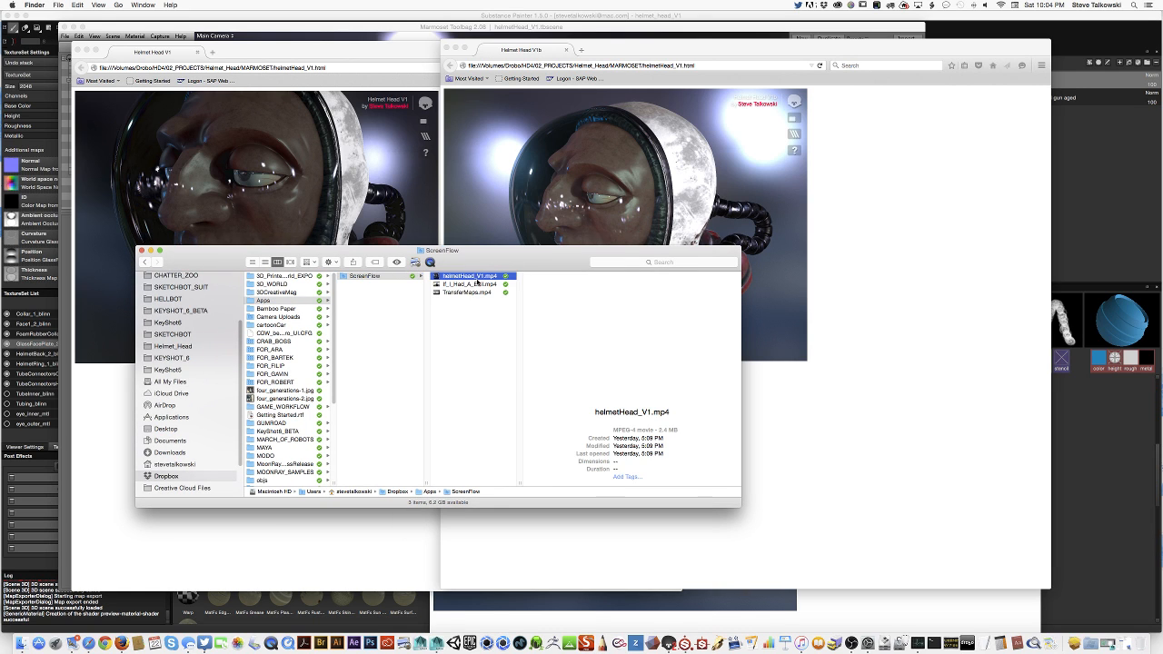
{"action": "left_click", "coordinate": [433, 263]}
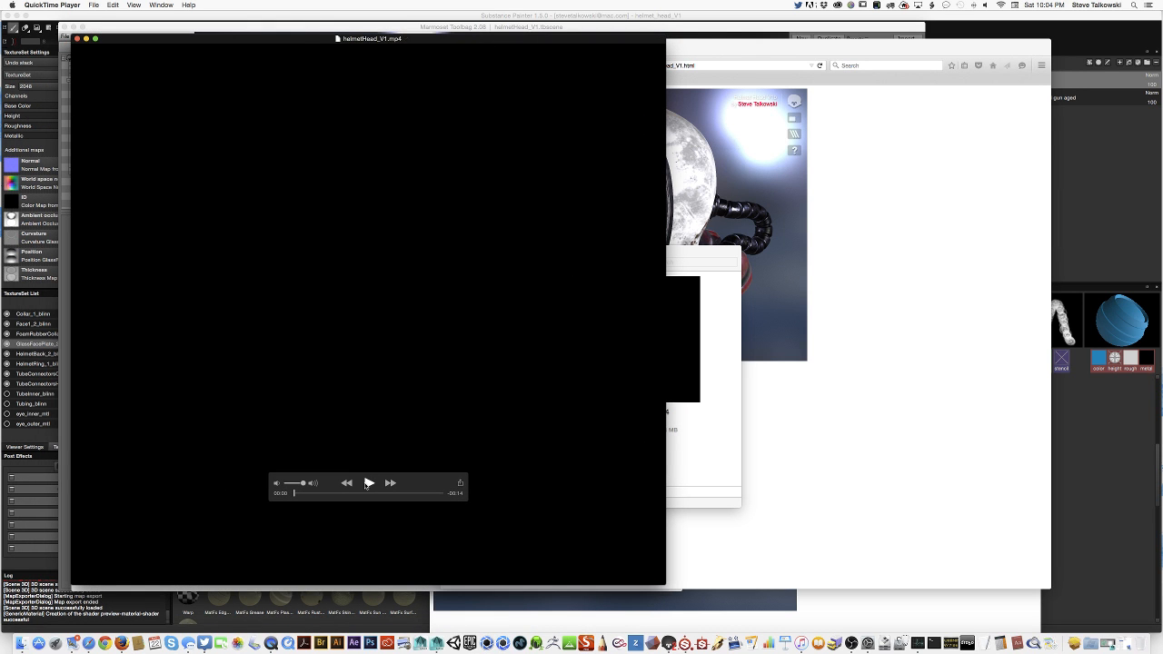
Play the helmetHead_V1.mp4 turntable, pause it partway to examine the face and helmet, and close the video.
{"action": "left_click", "coordinate": [368, 483]}
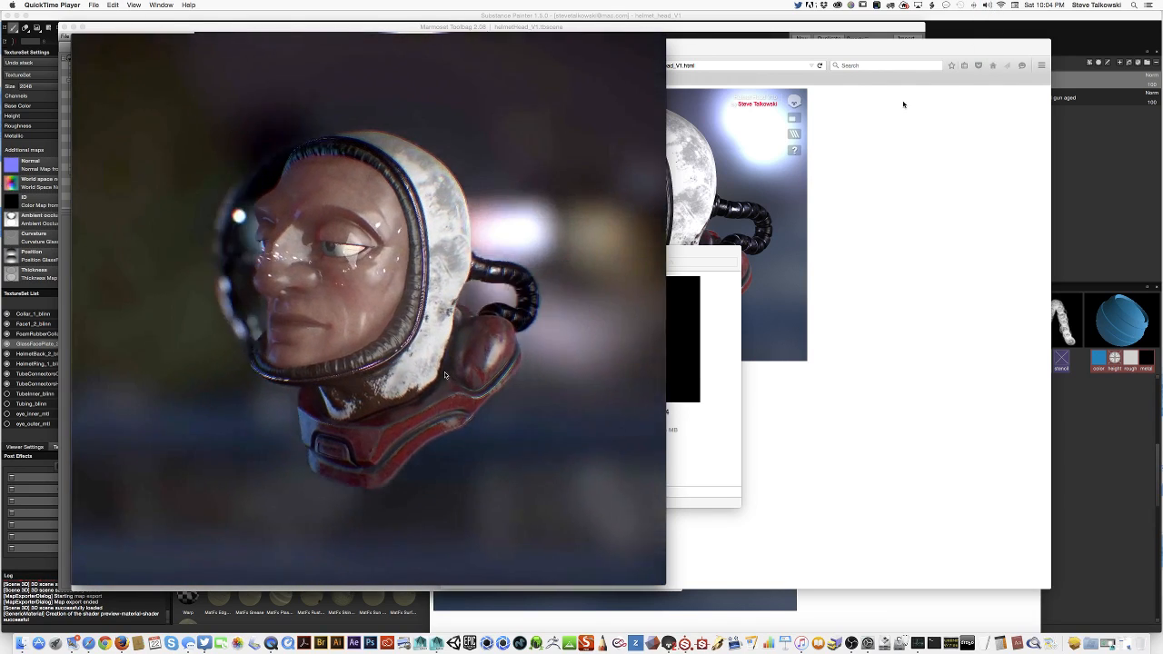
{"action": "mouse_move", "coordinate": [368, 490]}
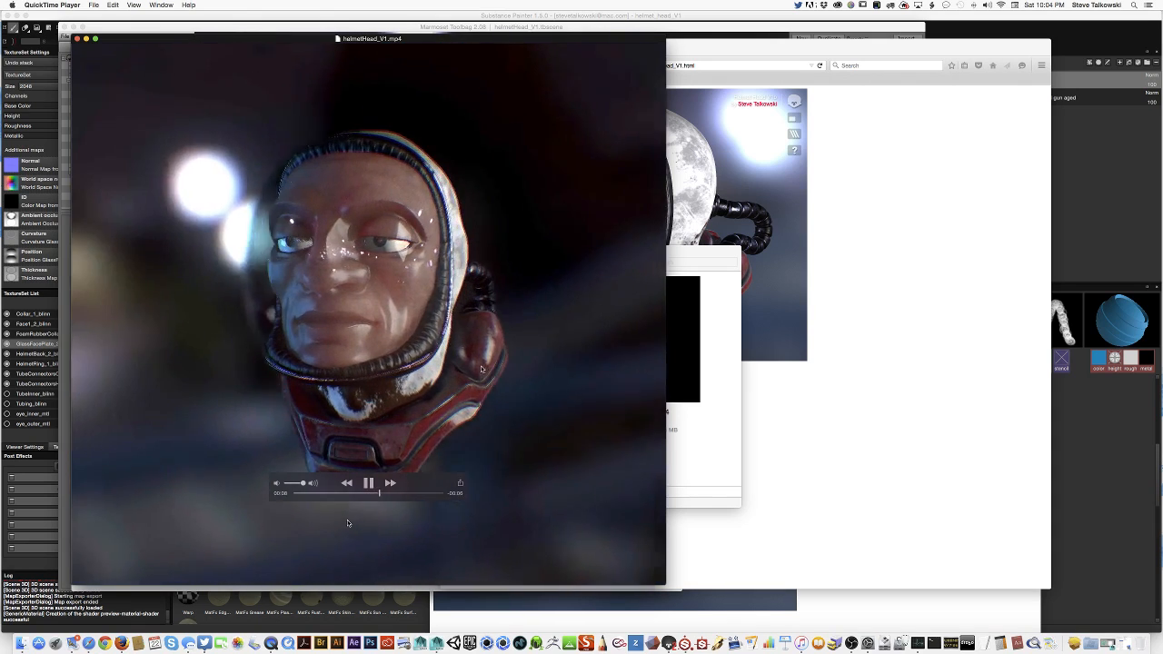
{"action": "left_click", "coordinate": [368, 484]}
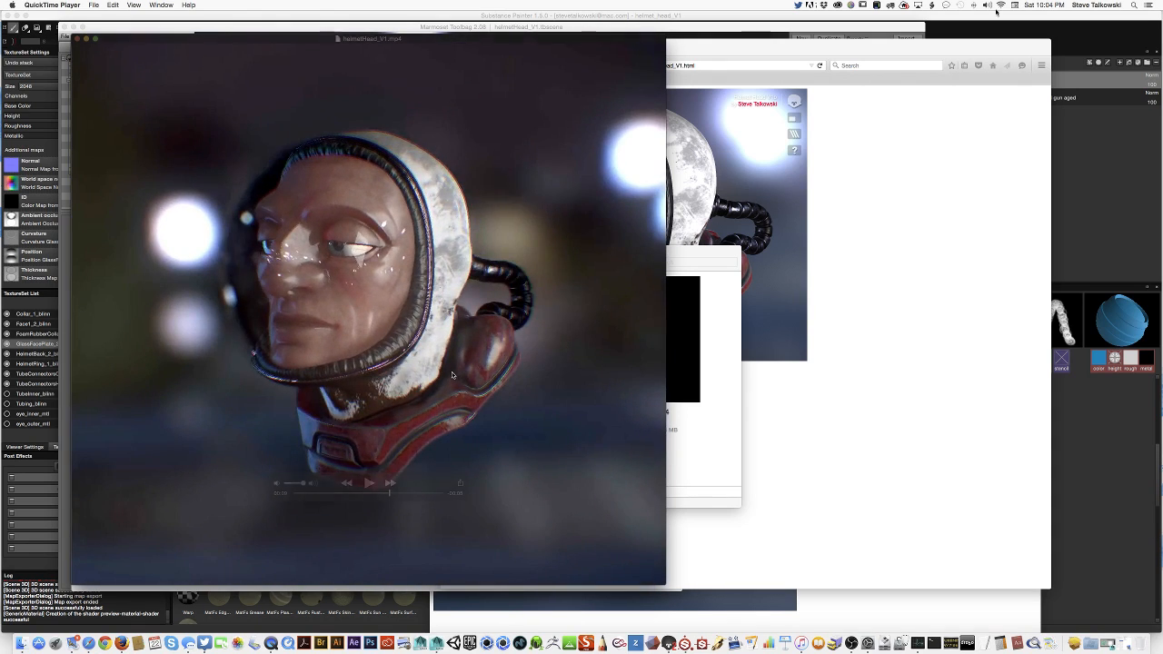
{"action": "left_click", "coordinate": [986, 5]}
{"action": "left_click", "coordinate": [978, 102]}
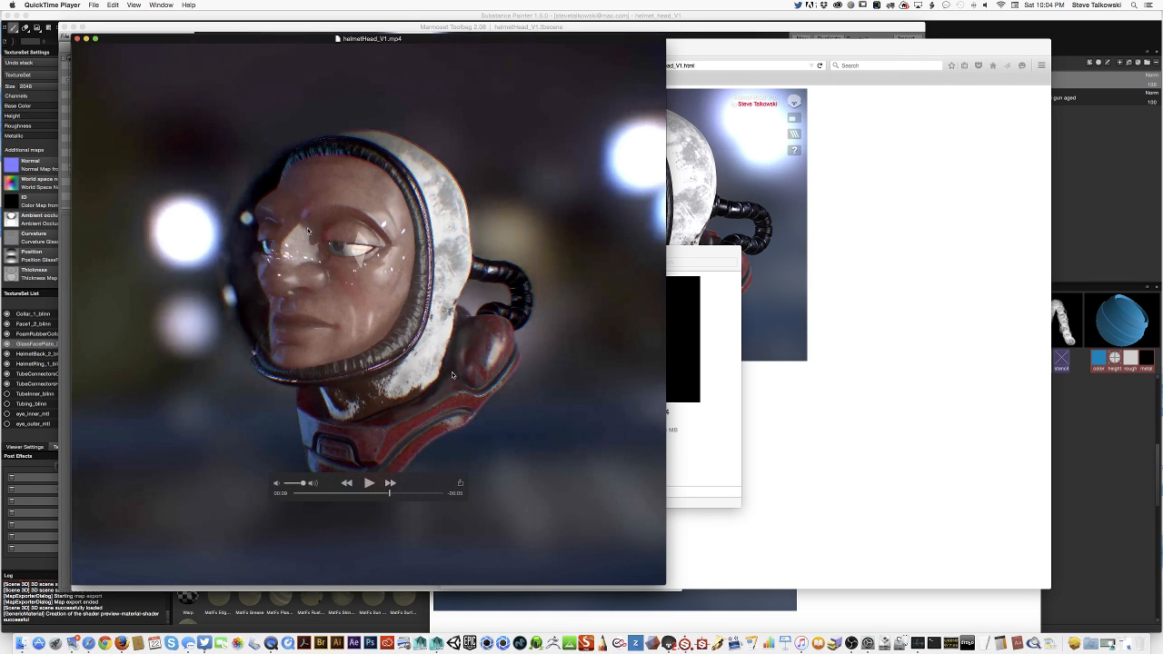
{"action": "left_click_drag", "start_coordinate": [291, 35], "coordinate": [318, 54]}
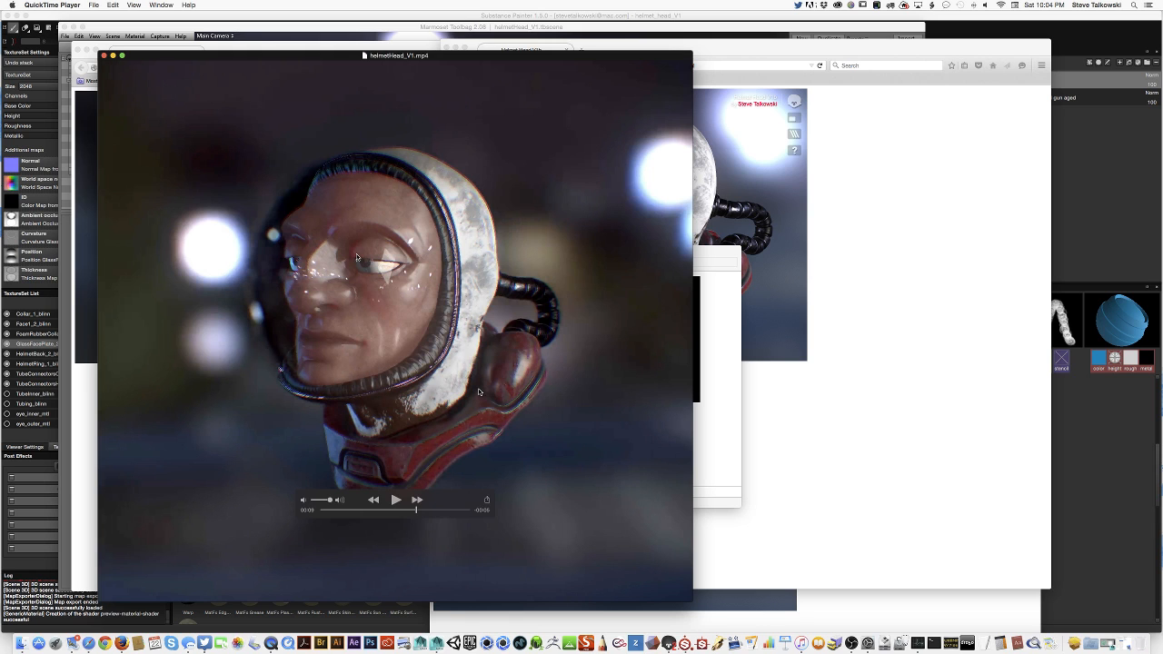
{"action": "left_click", "coordinate": [102, 55]}
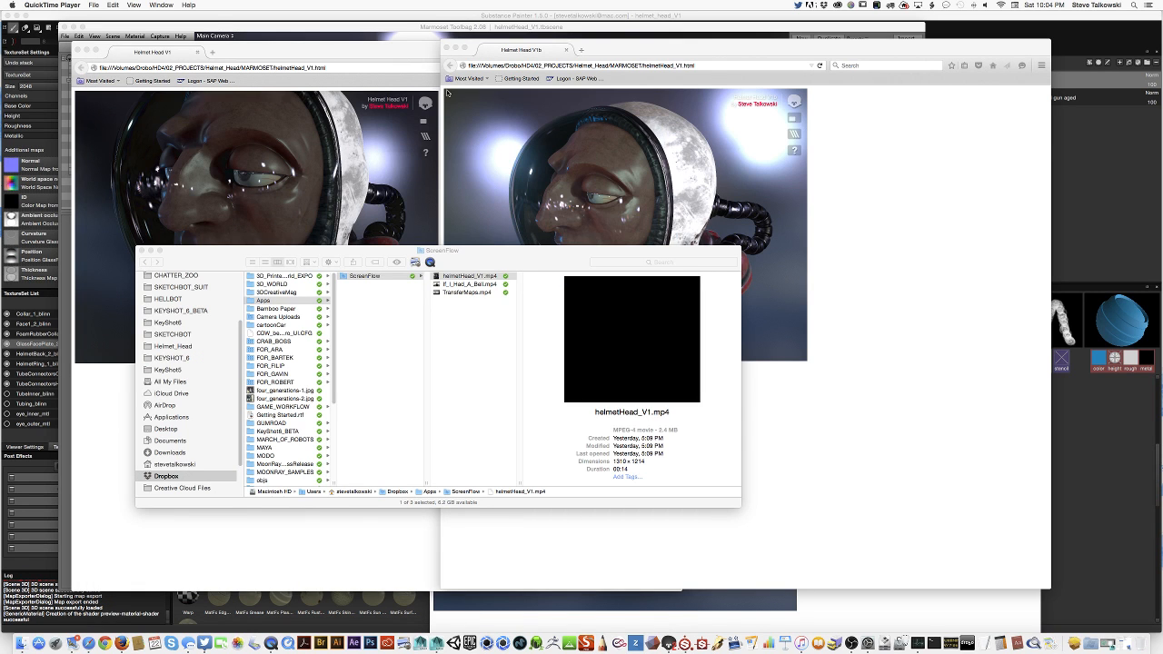
Switch to Marmoset Toolbag and turn on Depth of Field for the Main Camera, checking the blur around the head.
{"action": "left_click", "coordinate": [438, 27]}
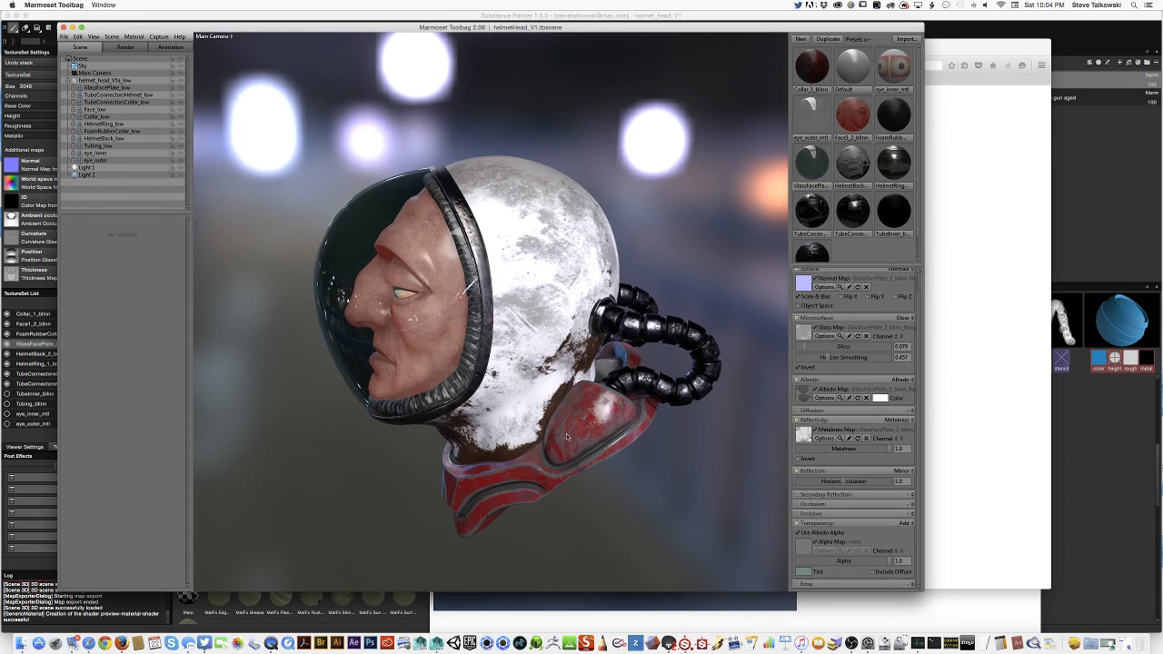
{"action": "left_click_drag", "start_coordinate": [567, 433], "coordinate": [412, 470]}
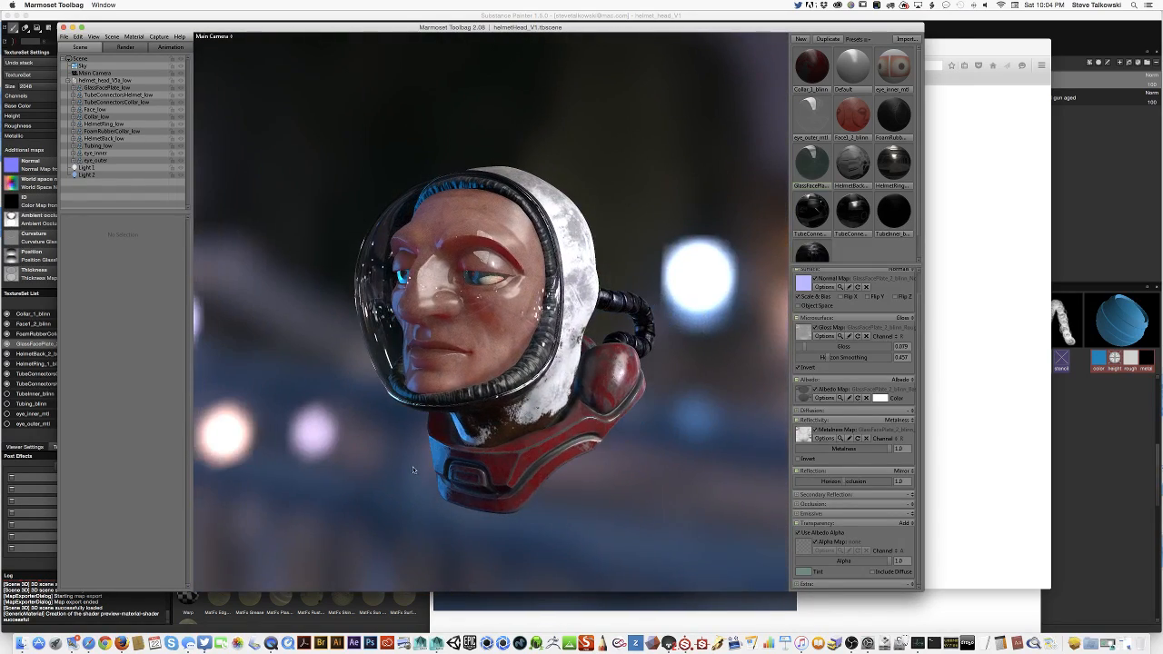
{"action": "left_click", "coordinate": [92, 72]}
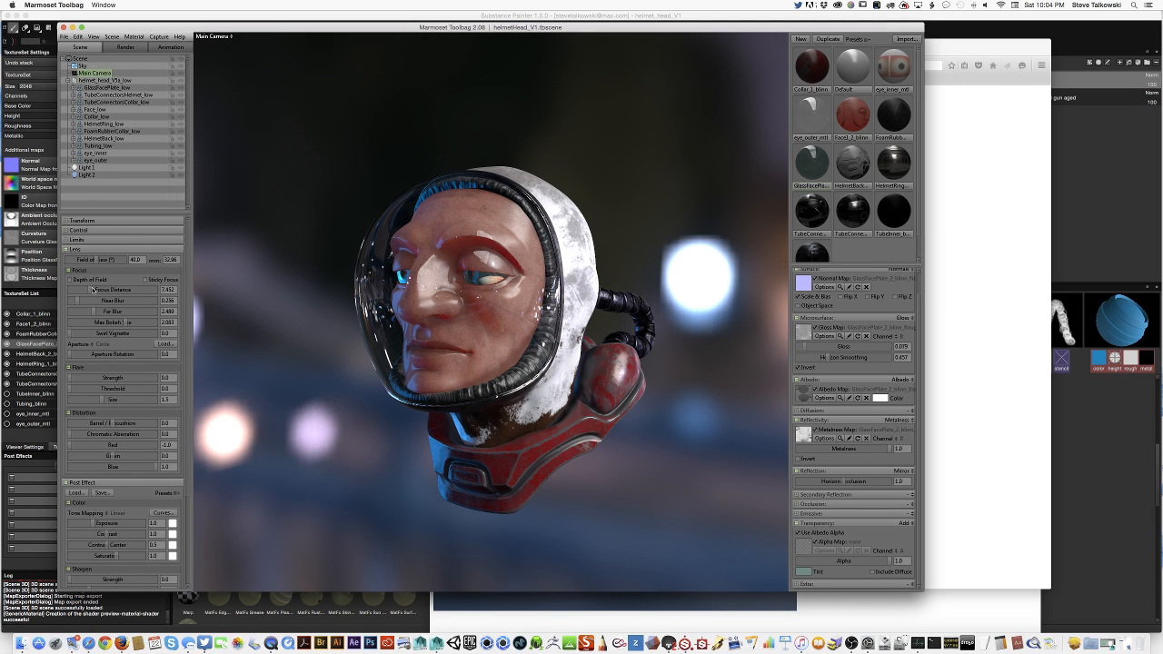
{"action": "left_click", "coordinate": [69, 279]}
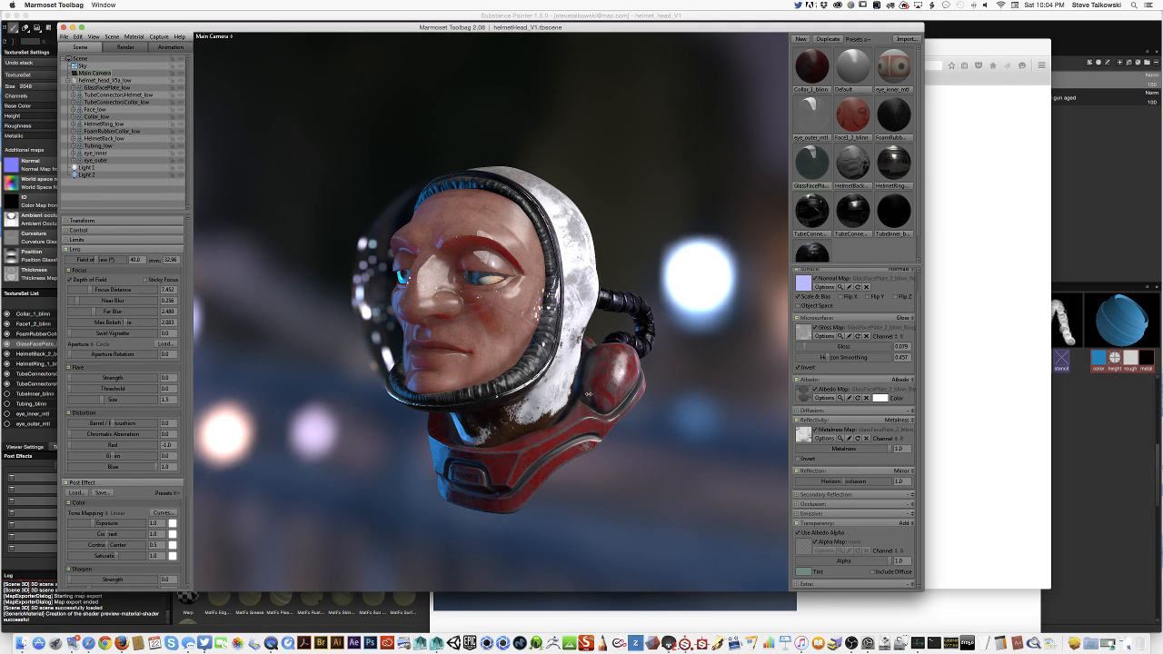
{"action": "left_click_drag", "start_coordinate": [591, 397], "coordinate": [435, 297]}
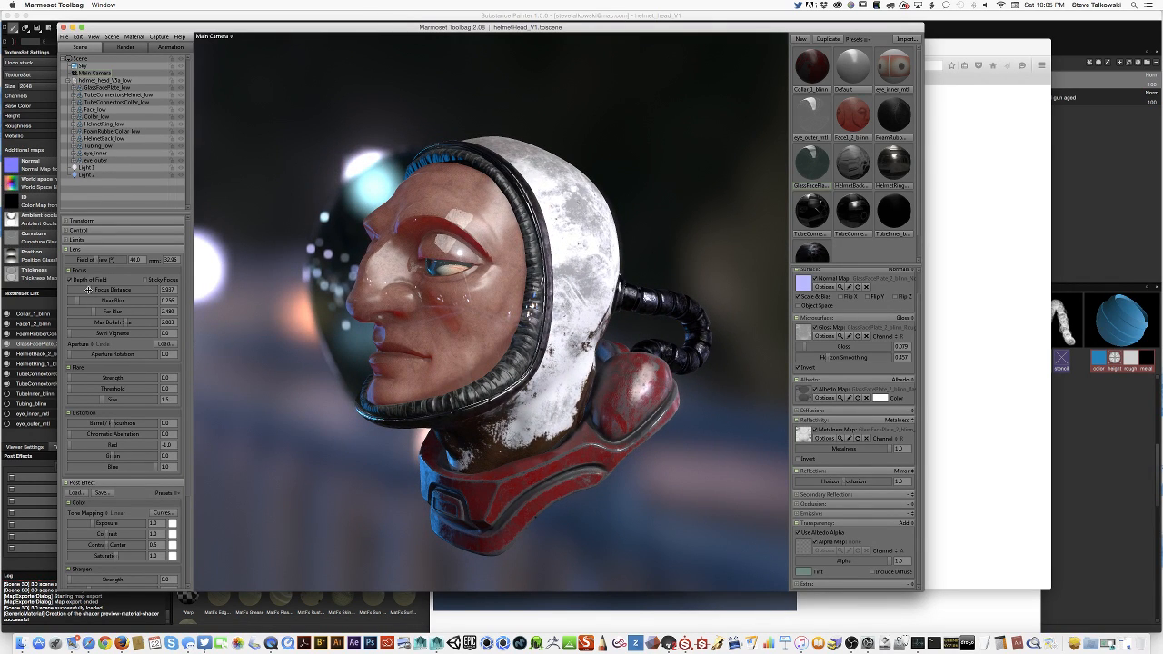
Reduce the Main Camera's focus distance to about 4.1 and increase its near blur, checking the helmet glass.
{"action": "left_click_drag", "start_coordinate": [88, 290], "coordinate": [87, 290]}
{"action": "mouse_move", "coordinate": [77, 299]}
{"action": "left_mouse_down"}
{"action": "mouse_move", "coordinate": [112, 300]}
{"action": "mouse_move", "coordinate": [87, 300]}
{"action": "left_mouse_up"}
{"action": "left_click_drag", "start_coordinate": [320, 464], "coordinate": [318, 394]}
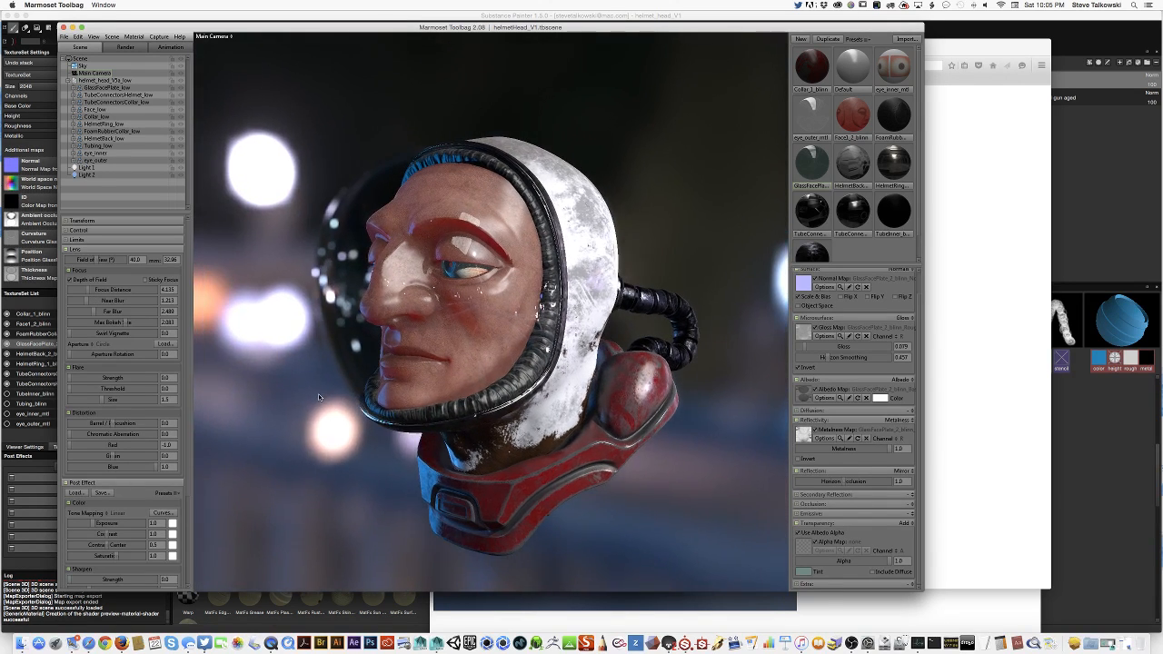
Turn Cast Shadows off and back on for Light 1 and Light 2 to compare the shading on the face.
{"action": "left_click", "coordinate": [93, 177]}
{"action": "left_click", "coordinate": [86, 168]}
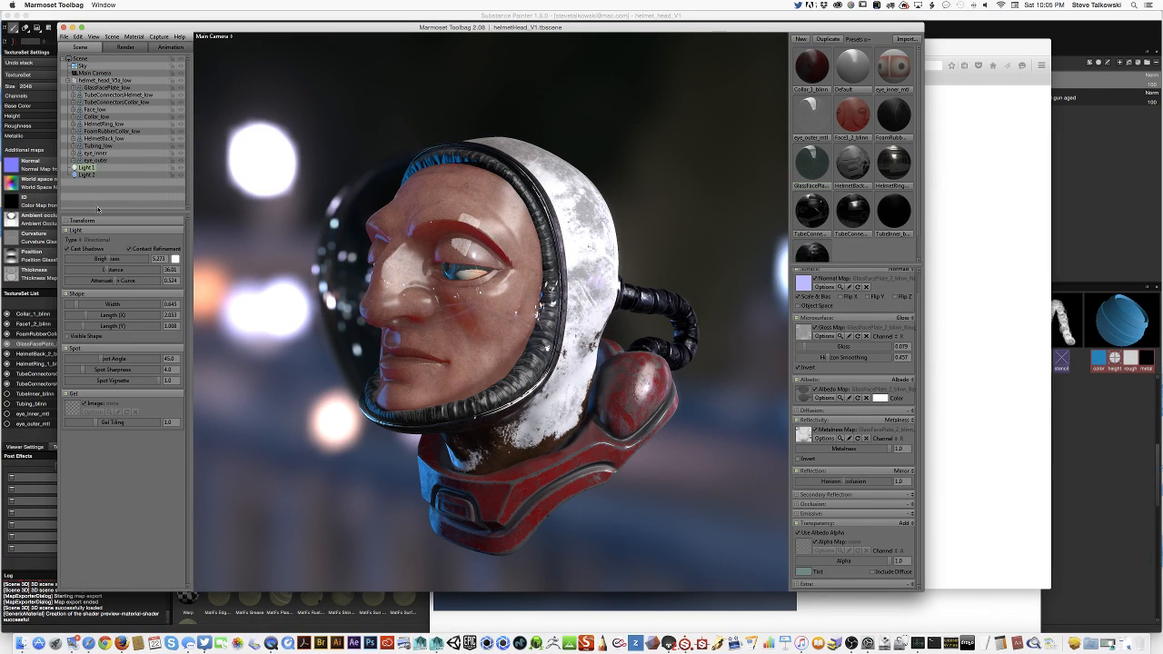
{"action": "left_click", "coordinate": [66, 250]}
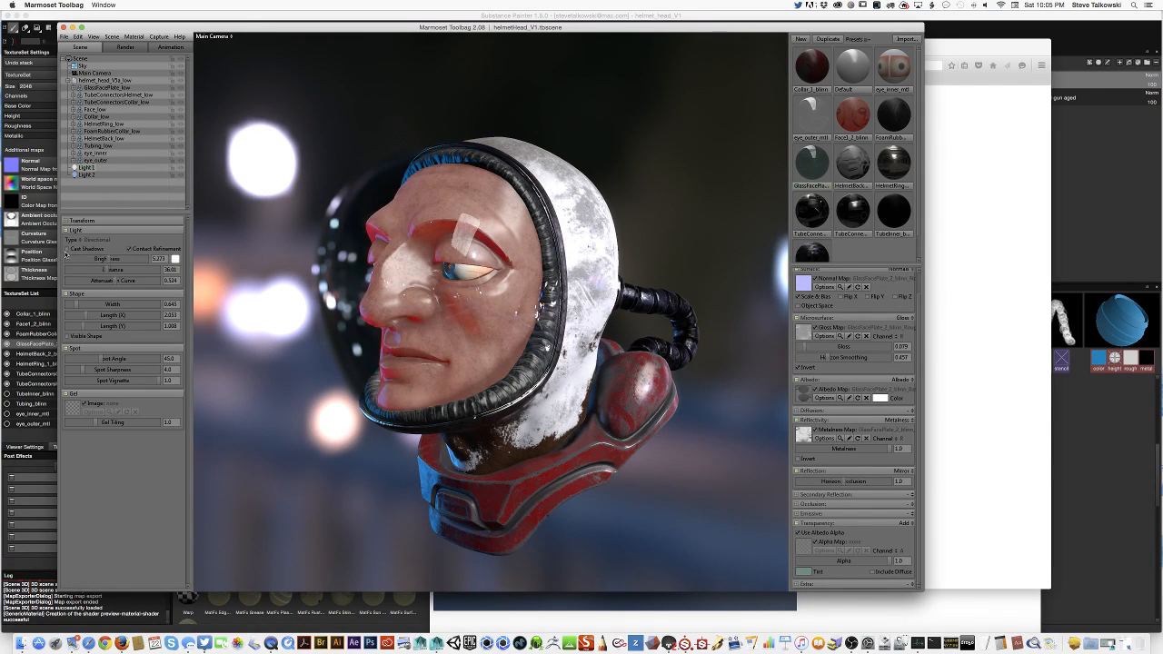
{"action": "left_click", "coordinate": [82, 175]}
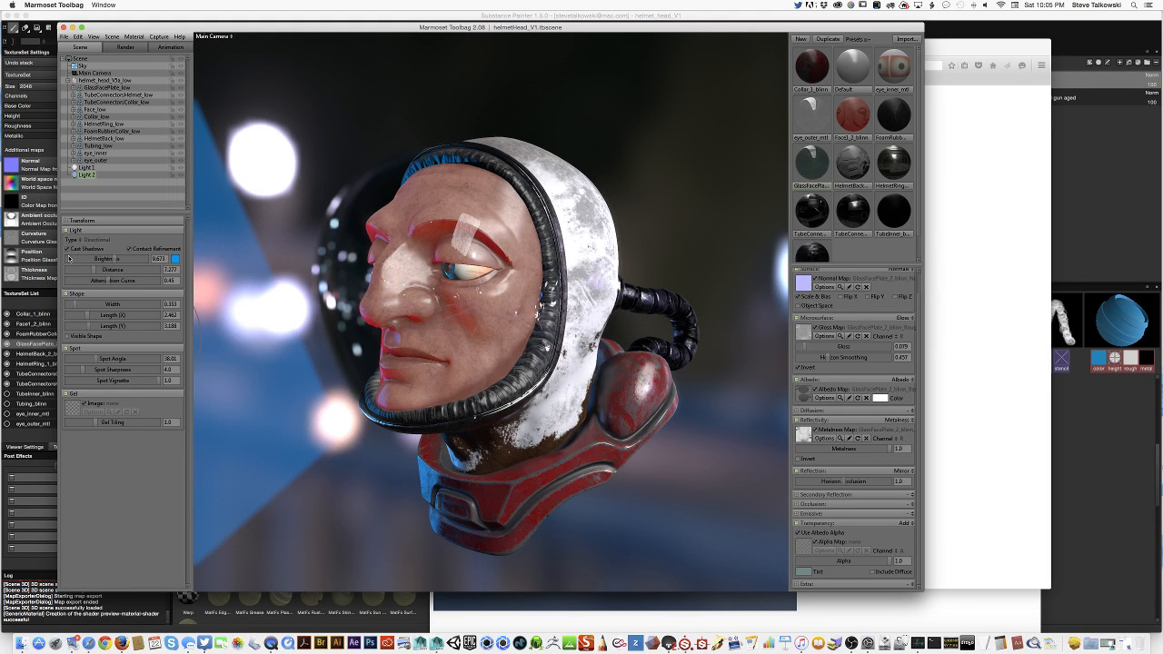
{"action": "left_click_drag", "start_coordinate": [398, 407], "coordinate": [536, 445]}
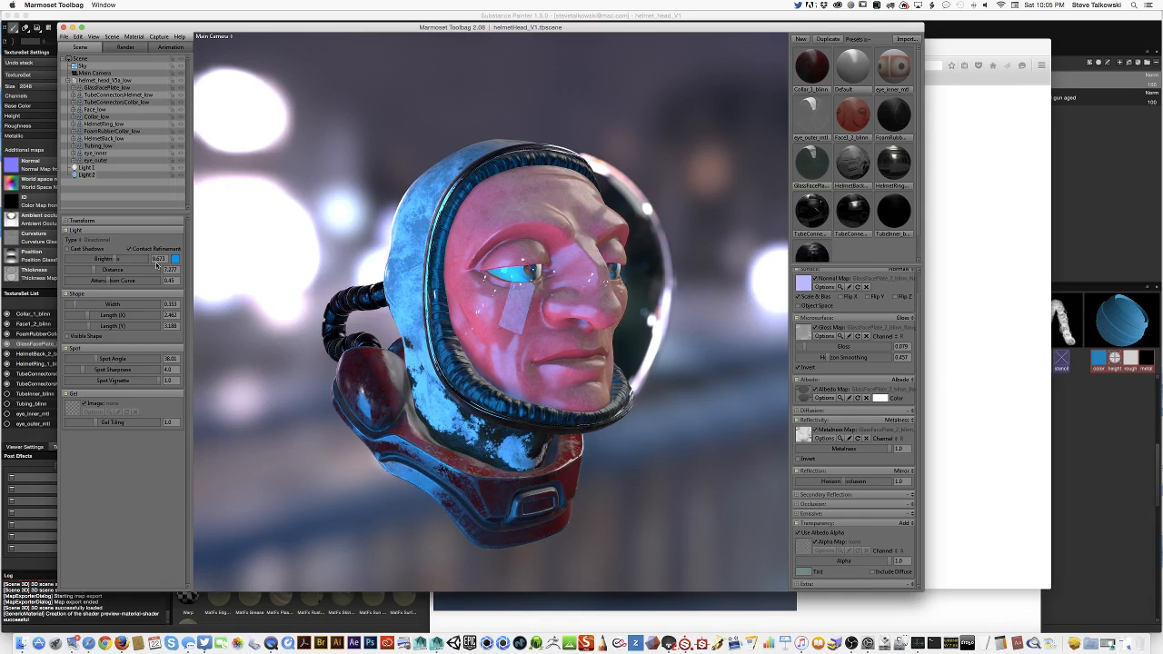
{"action": "left_click", "coordinate": [69, 250]}
{"action": "left_click", "coordinate": [84, 168]}
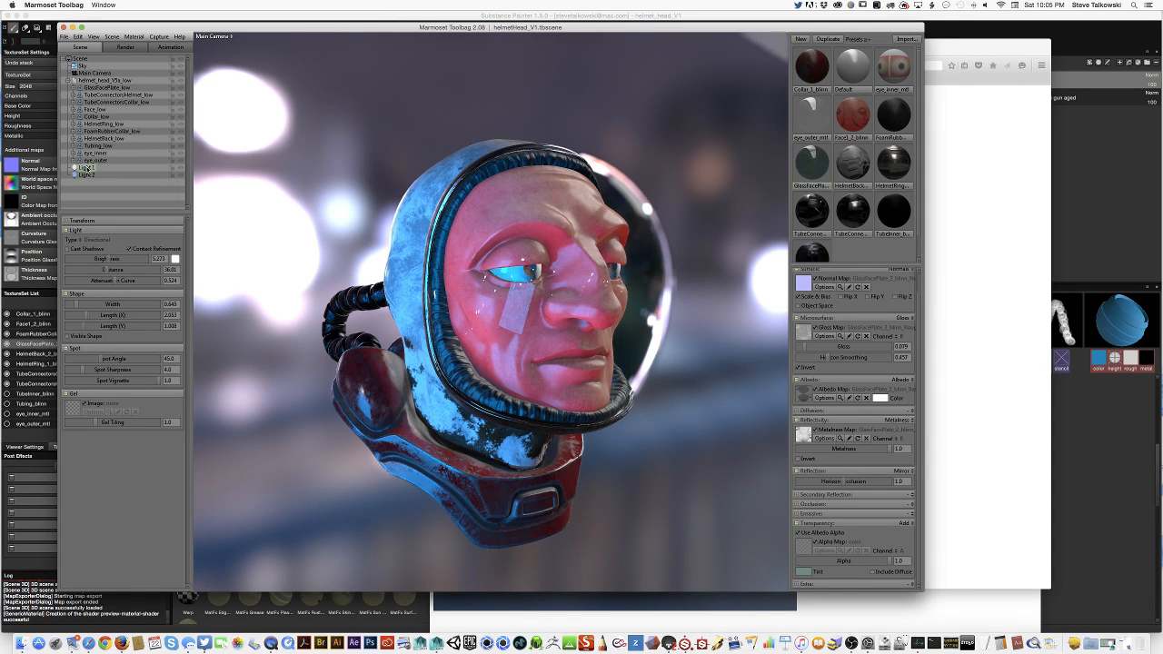
{"action": "left_click", "coordinate": [68, 248]}
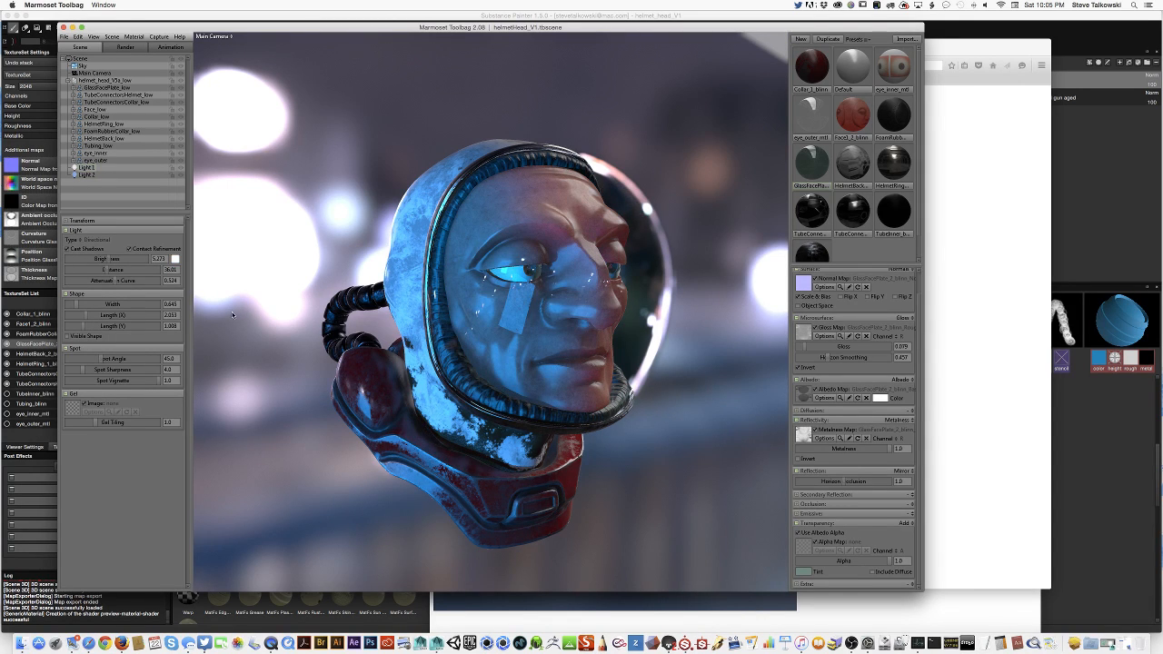
Examine Light 2's placement from the side of the head, clear the selection, and rotate the sky lighting.
{"action": "left_click", "coordinate": [85, 174]}
{"action": "left_click_drag", "start_coordinate": [605, 387], "coordinate": [633, 256]}
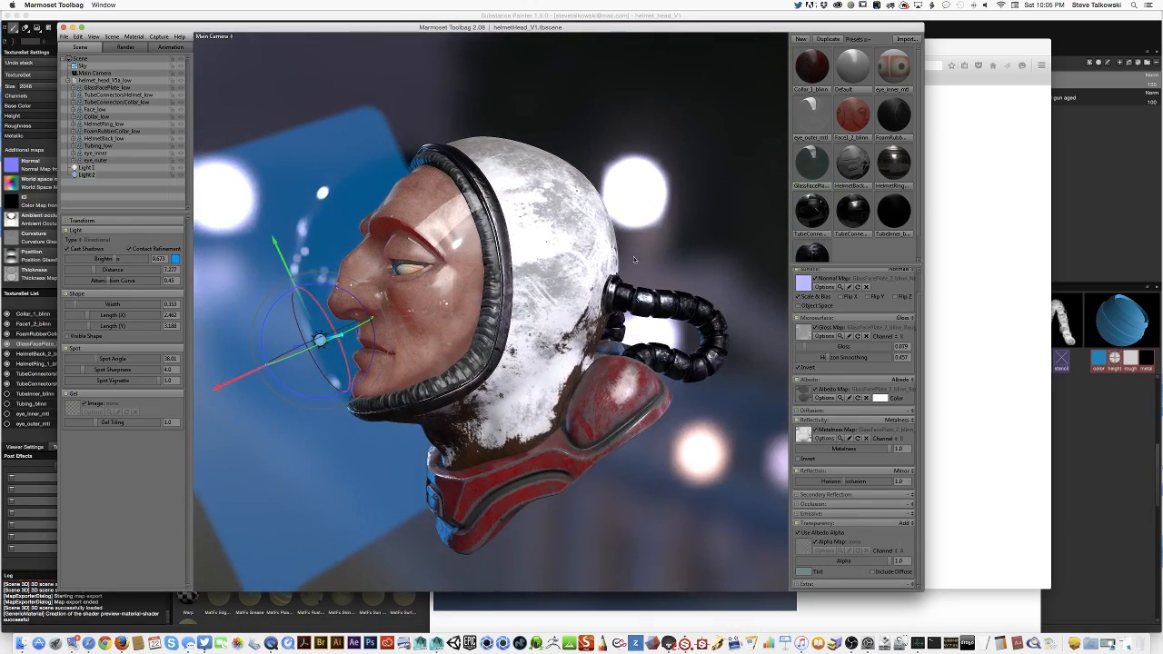
{"action": "left_click", "coordinate": [576, 385]}
{"action": "left_click_drag", "start_coordinate": [575, 385], "coordinate": [343, 172], "text": "shift"}
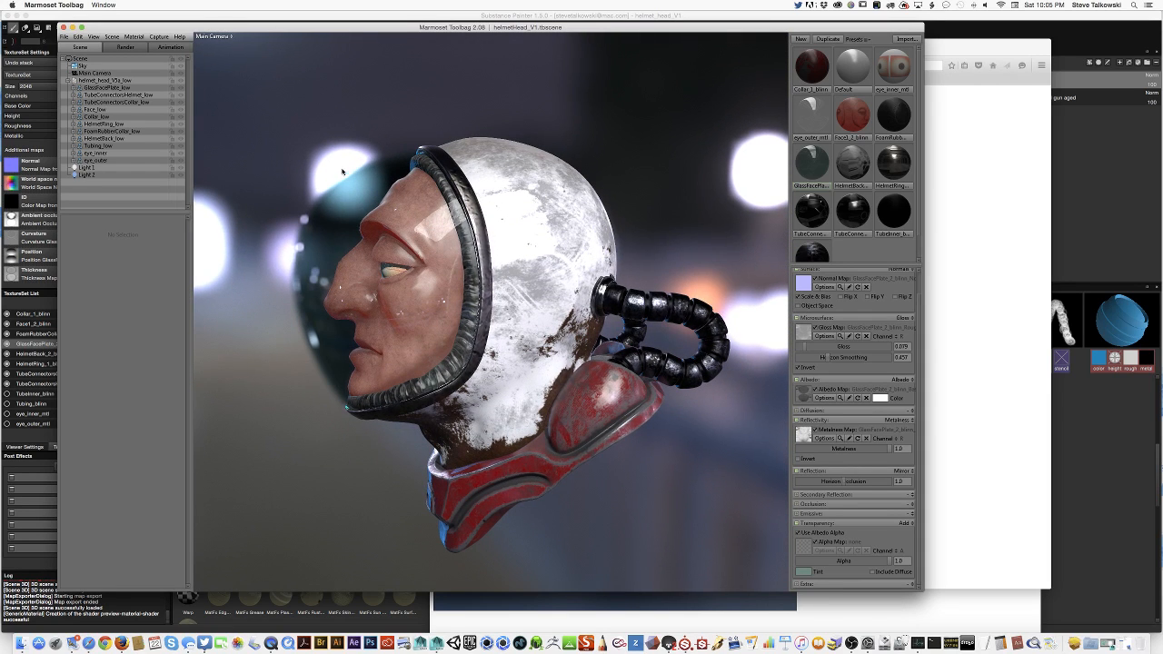
Adjust the Main Camera's post effects: bloom brightness about 0.2, vignette strength about 1.0, grain strength 0.0, and exposure about 1.2.
{"action": "left_click", "coordinate": [98, 73]}
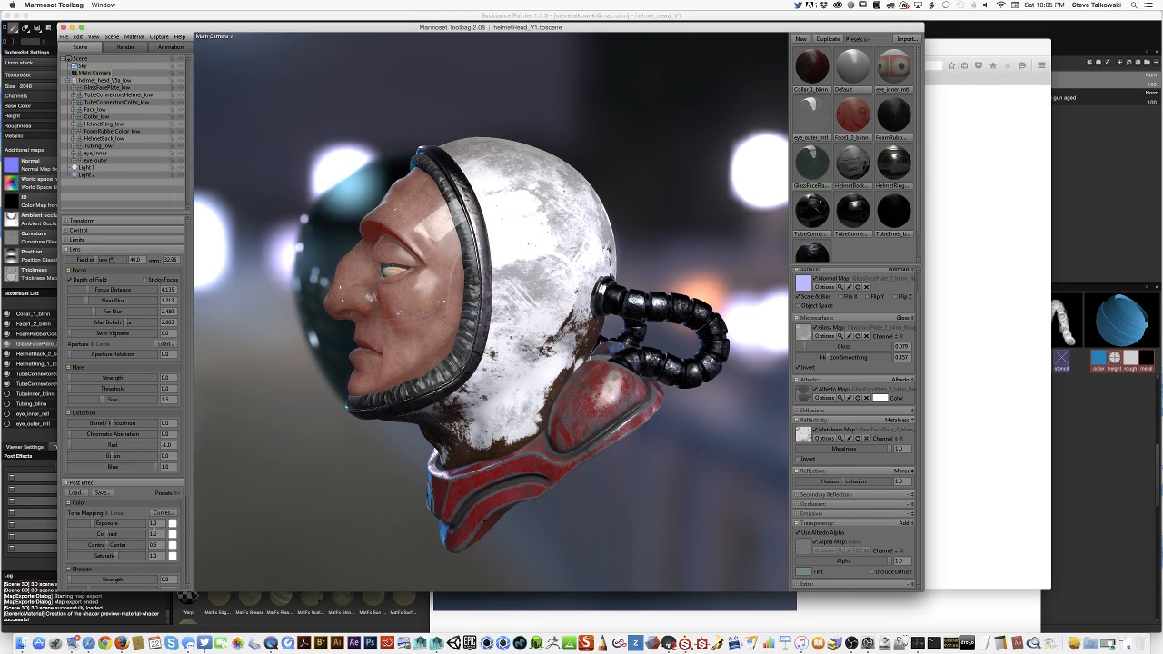
{"action": "left_click_drag", "start_coordinate": [186, 519], "coordinate": [182, 588]}
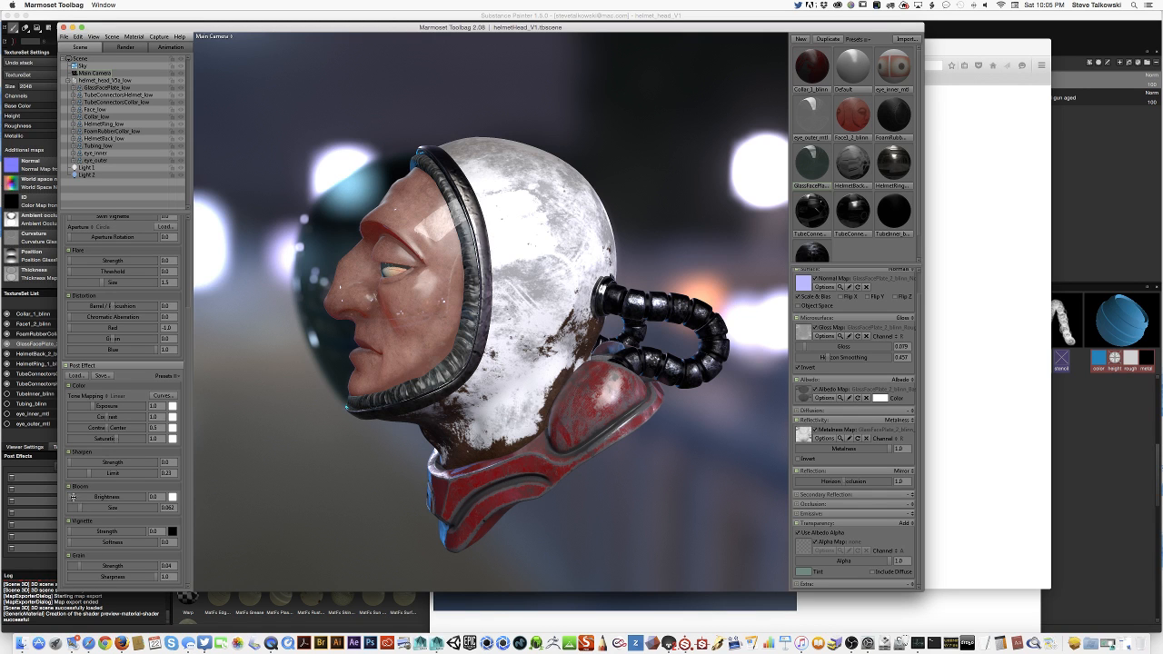
{"action": "mouse_move", "coordinate": [84, 497]}
{"action": "left_mouse_down"}
{"action": "mouse_move", "coordinate": [113, 496]}
{"action": "mouse_move", "coordinate": [94, 490]}
{"action": "mouse_move", "coordinate": [98, 507]}
{"action": "mouse_move", "coordinate": [82, 507]}
{"action": "left_mouse_up"}
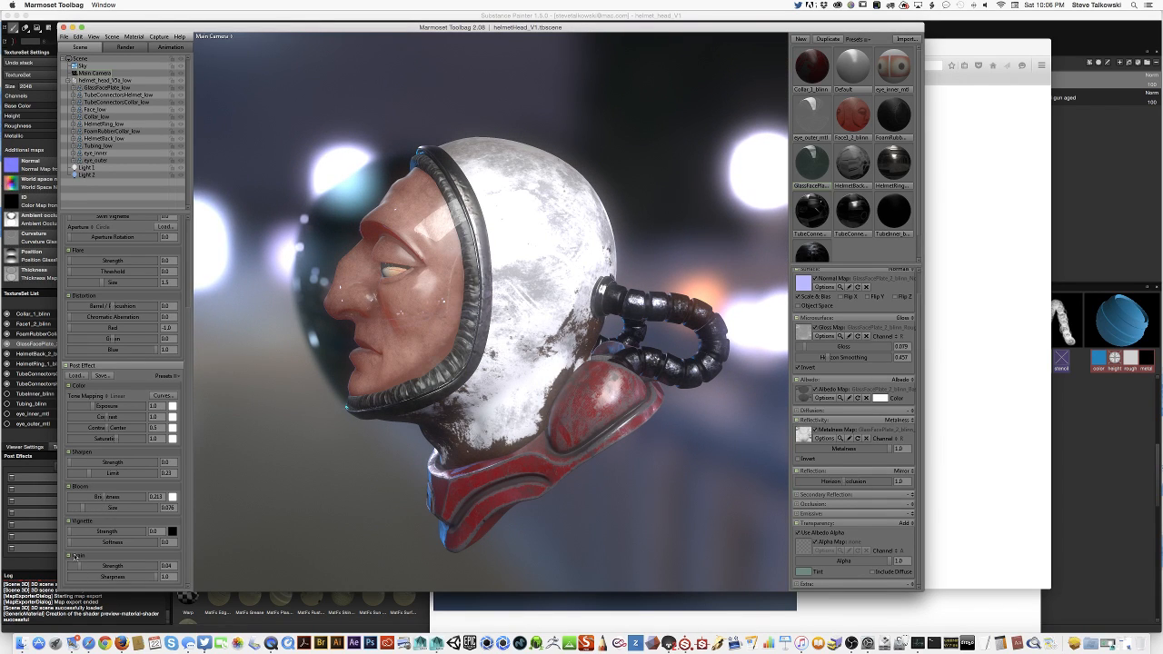
{"action": "mouse_move", "coordinate": [87, 530]}
{"action": "left_mouse_down"}
{"action": "mouse_move", "coordinate": [156, 518]}
{"action": "mouse_move", "coordinate": [89, 508]}
{"action": "mouse_move", "coordinate": [83, 542]}
{"action": "left_mouse_up"}
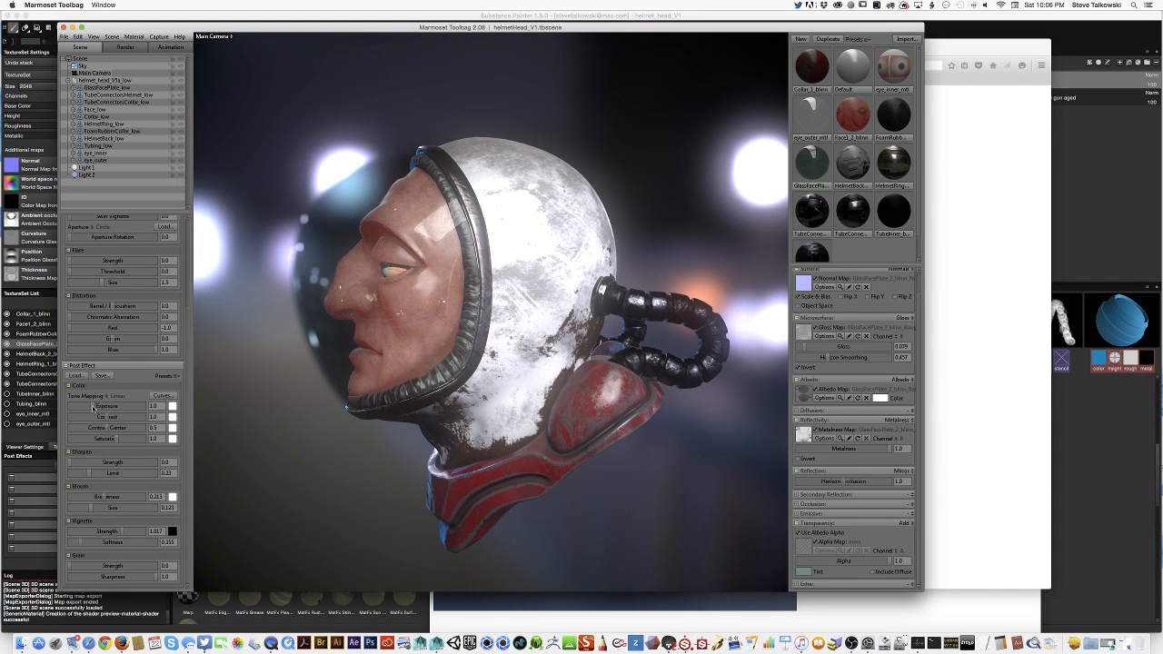
{"action": "left_click_drag", "start_coordinate": [93, 408], "coordinate": [131, 396]}
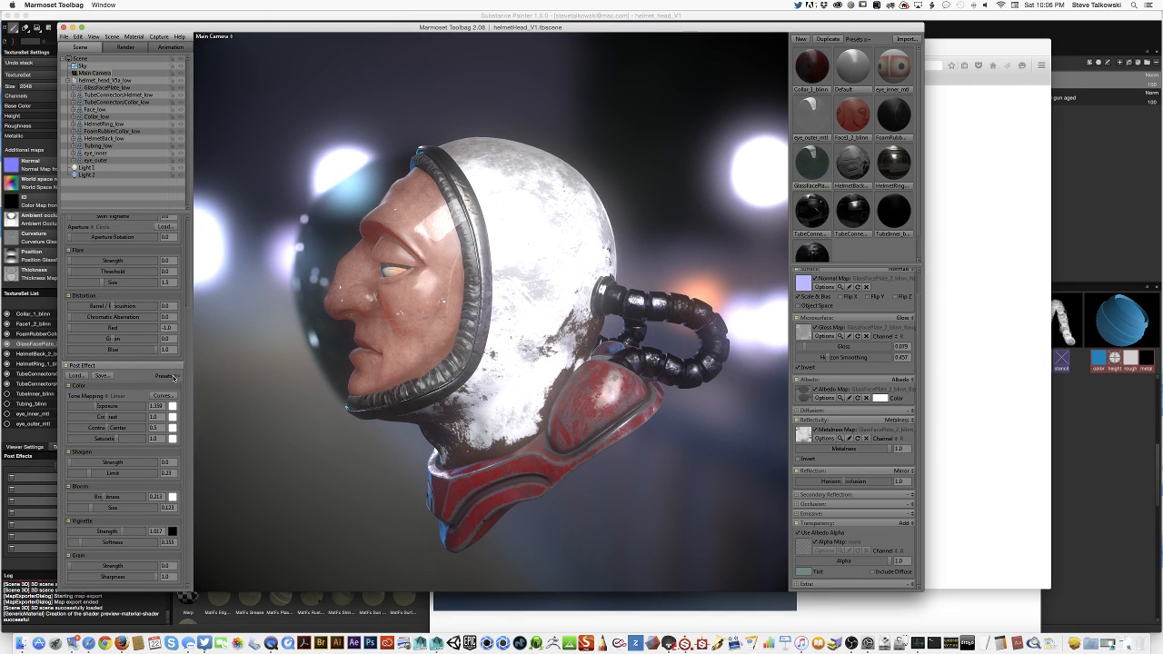
Try the Purple Drank and Sepia Soft post effect presets on the helmet head.
{"action": "left_click", "coordinate": [174, 377]}
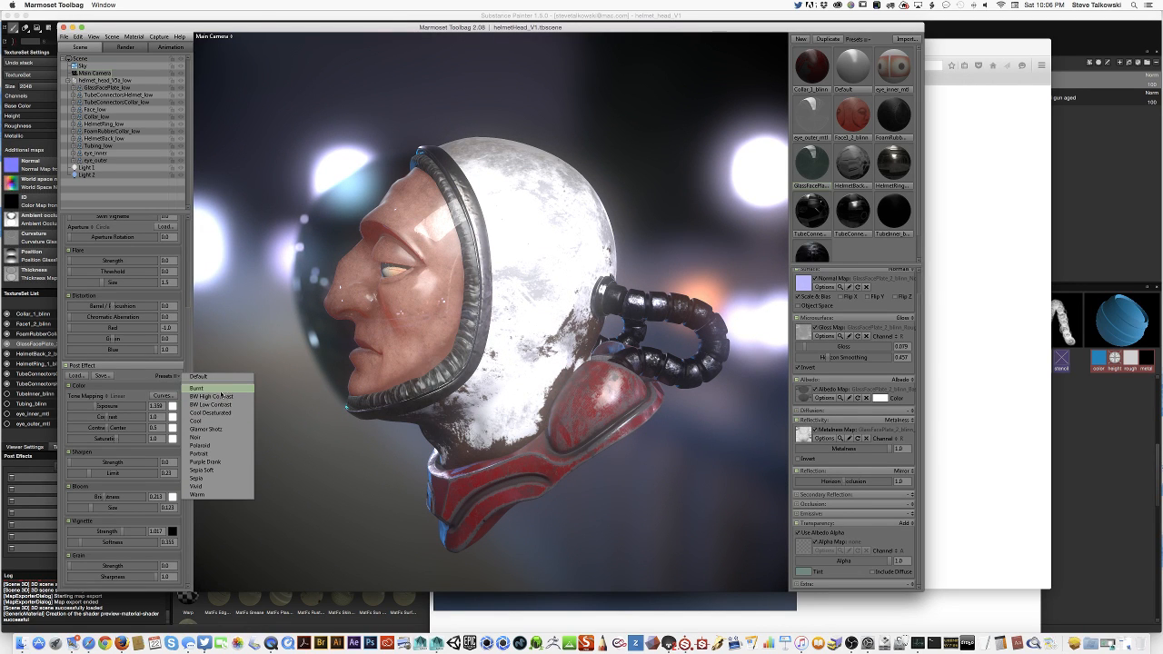
{"action": "left_click", "coordinate": [195, 459]}
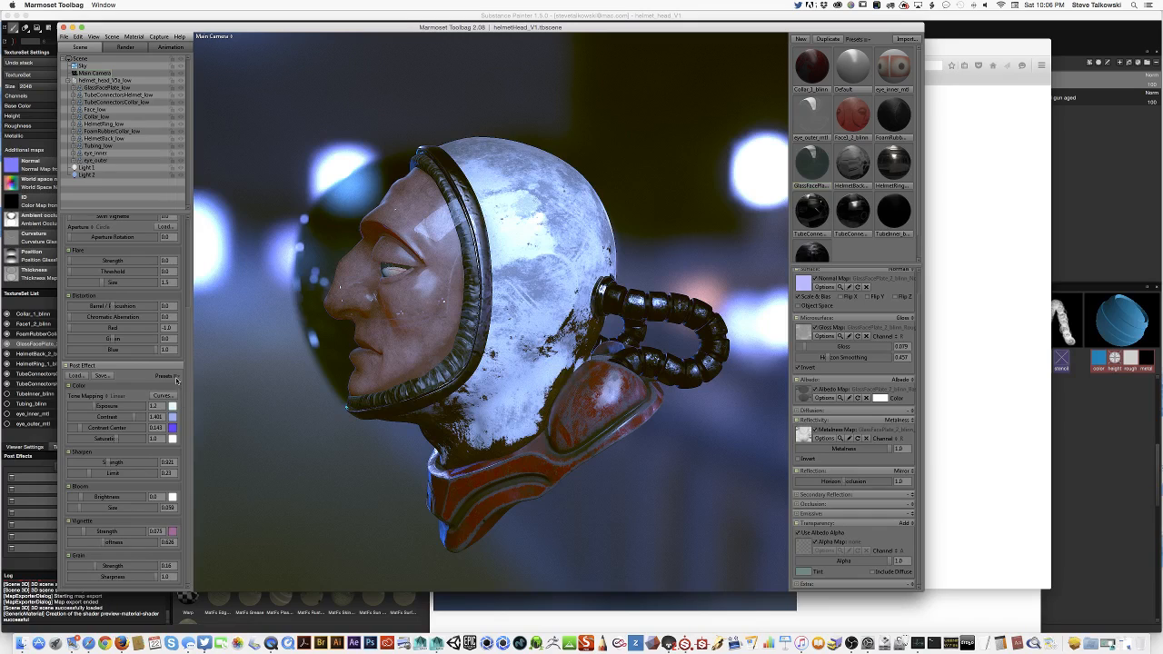
{"action": "left_click", "coordinate": [177, 381]}
{"action": "left_click", "coordinate": [196, 469]}
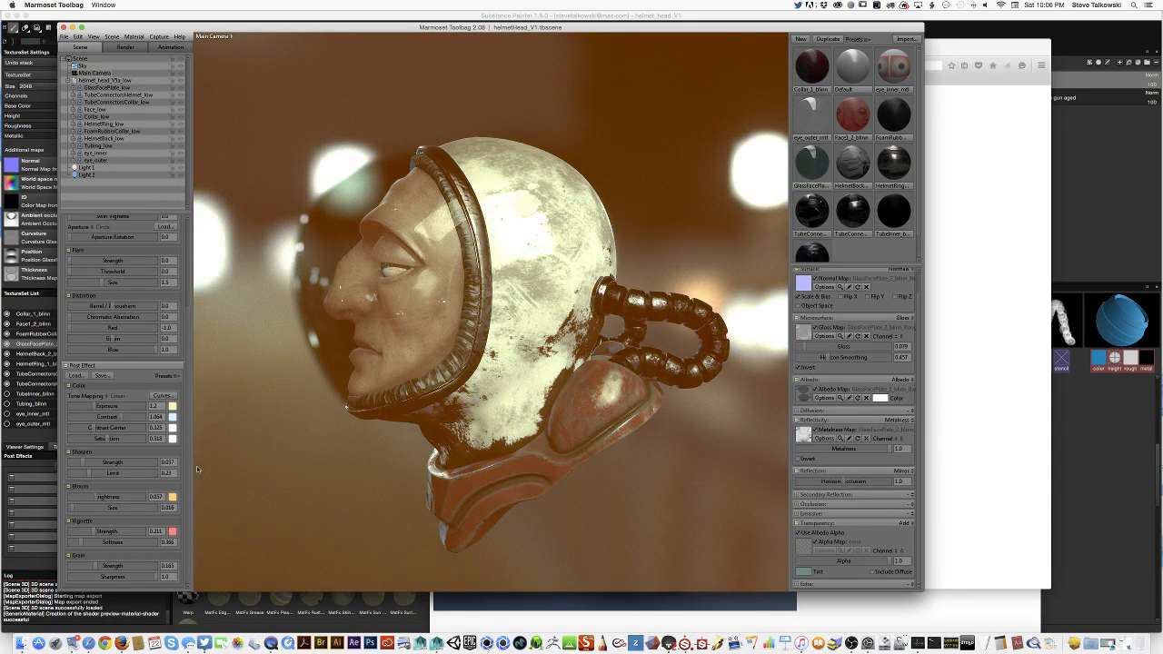
{"action": "left_click_drag", "start_coordinate": [293, 464], "coordinate": [297, 424]}
Apply the Vivid post effect preset and rotate the sky lighting around the head to vary the reflections.
{"action": "left_click", "coordinate": [177, 378]}
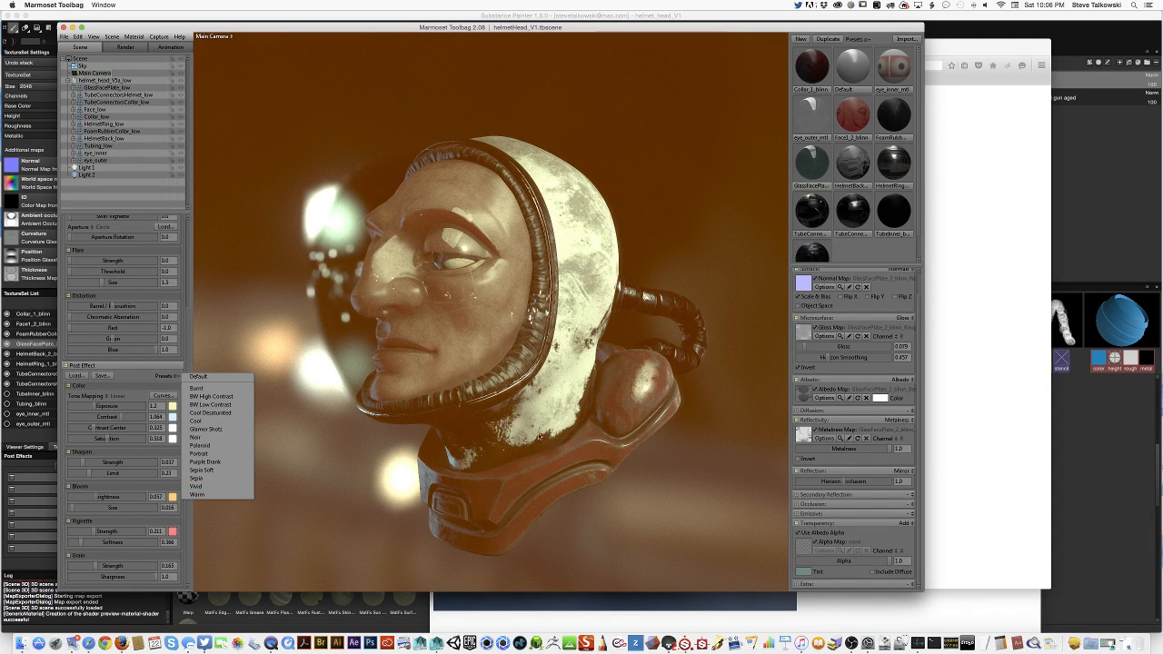
{"action": "left_click", "coordinate": [204, 486]}
{"action": "left_click_drag", "start_coordinate": [268, 456], "coordinate": [623, 525]}
{"action": "left_click_drag", "start_coordinate": [611, 527], "coordinate": [497, 463], "text": "shift"}
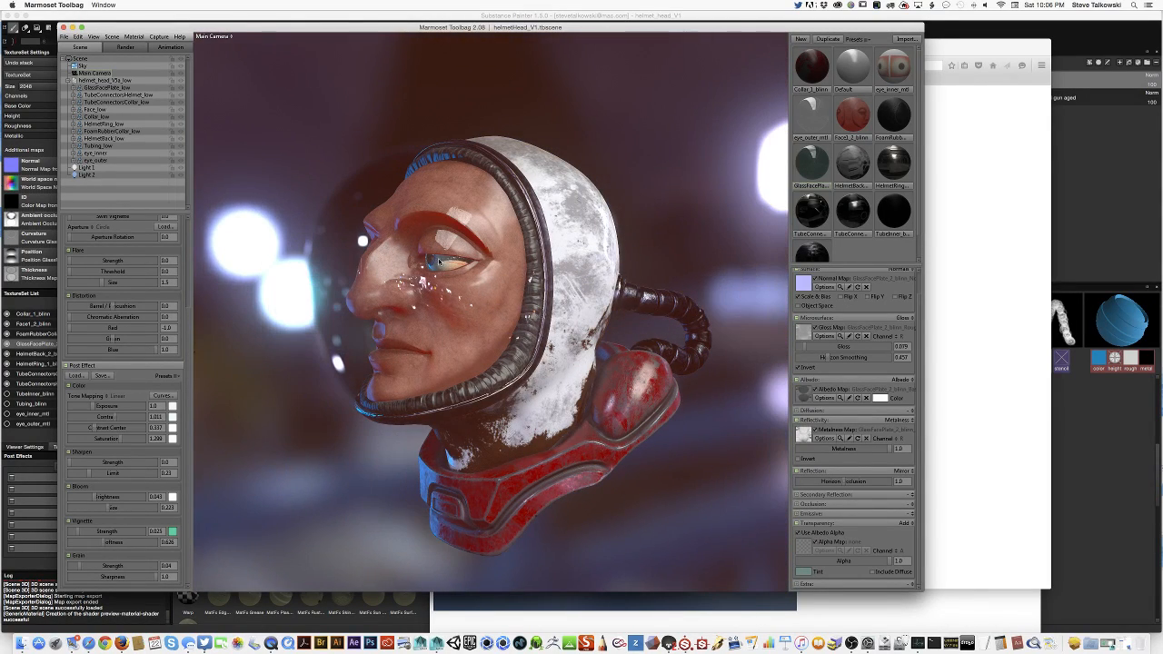
{"action": "mouse_move", "coordinate": [302, 439]}
{"action": "left_mouse_down", "text": "shift"}
{"action": "mouse_move", "coordinate": [322, 449]}
{"action": "mouse_move", "coordinate": [305, 449]}
{"action": "left_mouse_up", "text": "shift"}
{"action": "left_click_drag", "start_coordinate": [301, 311], "coordinate": [326, 270], "text": "shift"}
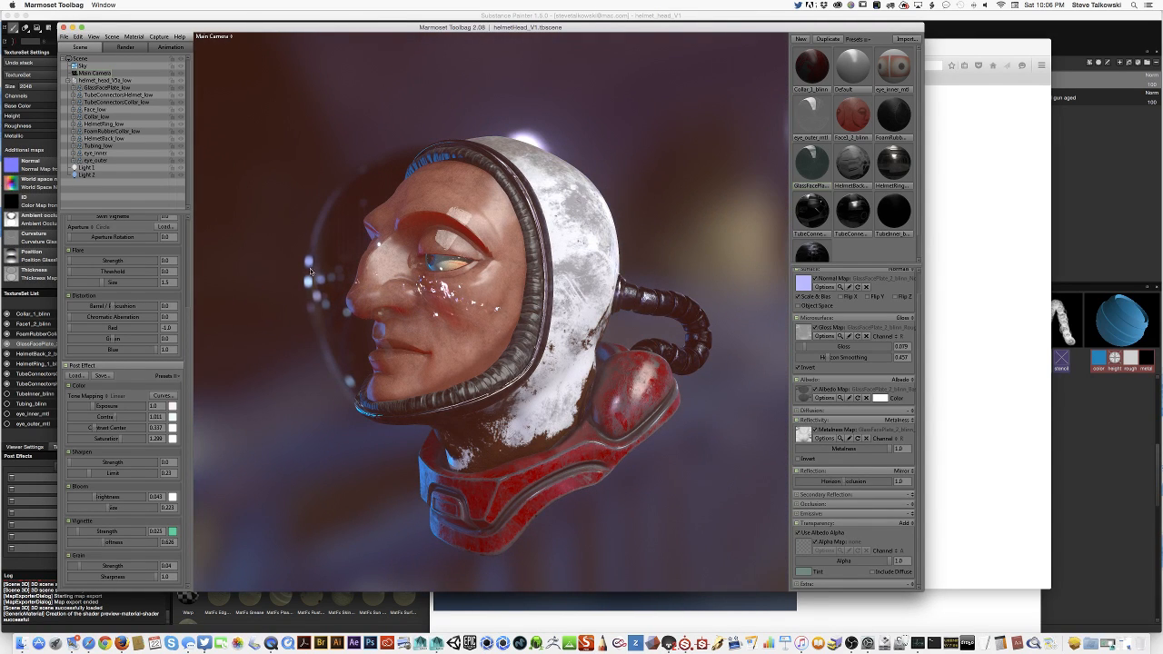
{"action": "left_click_drag", "start_coordinate": [284, 333], "coordinate": [338, 353], "text": "shift"}
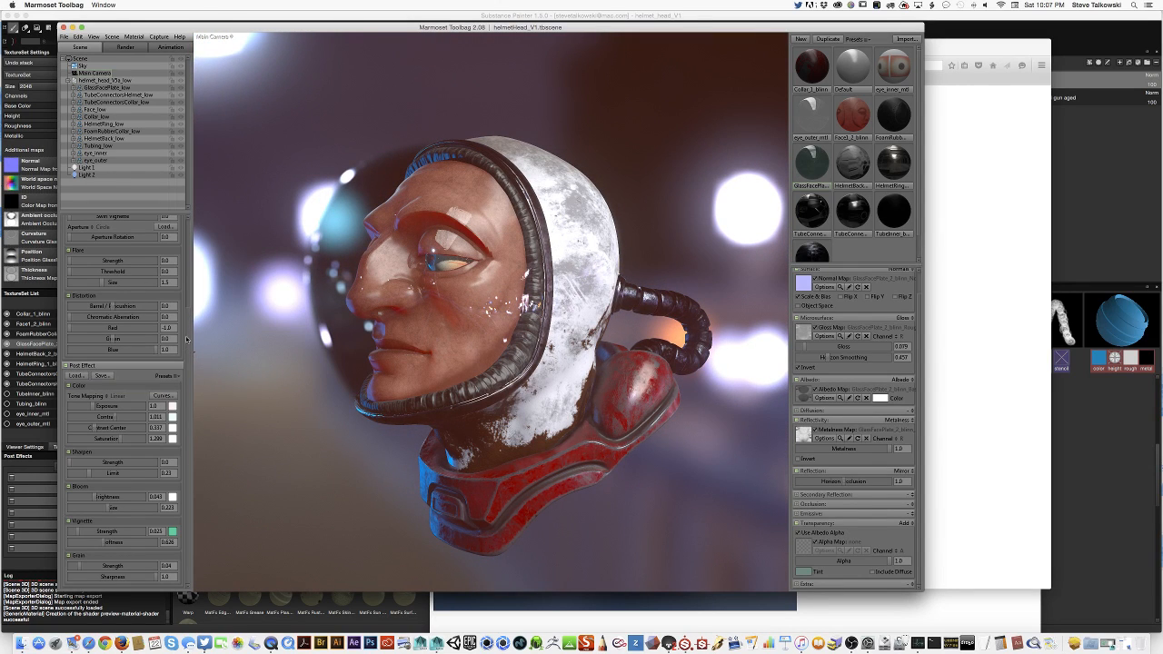
Add a lens flare with strength 0.631 to the Main Camera and set its chromatic aberration to 0.446.
{"action": "scroll", "coordinate": [187, 340], "scroll_direction": "up", "scroll_amount": 5}
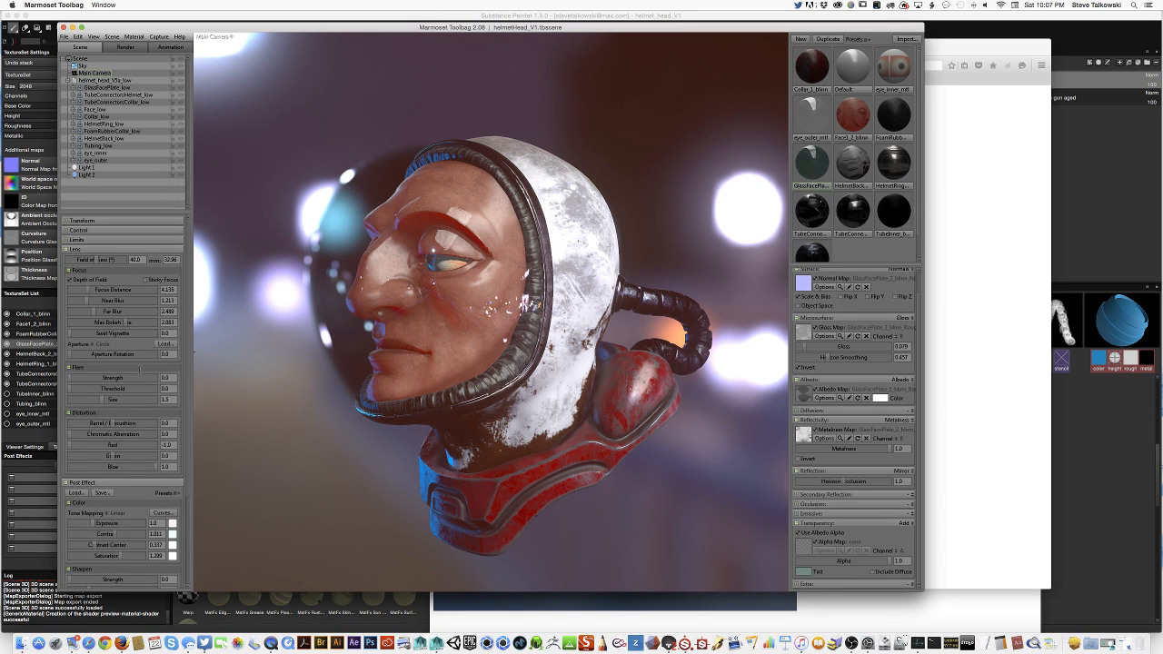
{"action": "left_click_drag", "start_coordinate": [75, 380], "coordinate": [137, 388]}
{"action": "left_click_drag", "start_coordinate": [137, 432], "coordinate": [80, 437]}
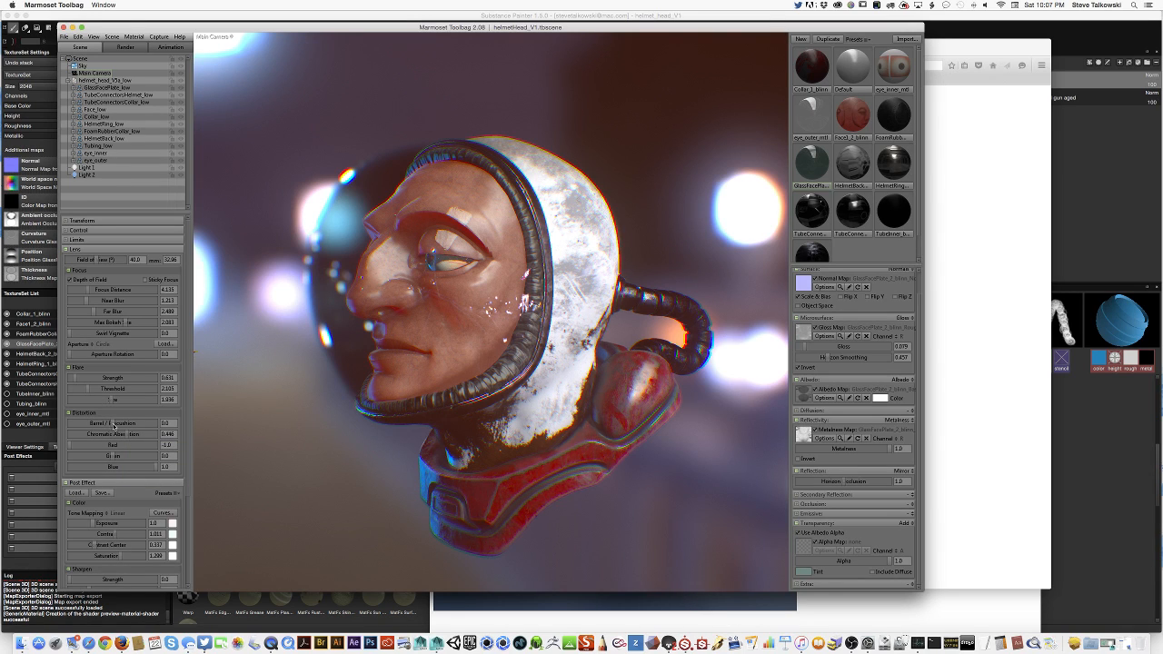
Test barrel/pincushion distortion in both directions from several angles, return it to 0.0, and reduce the chromatic aberration.
{"action": "left_click_drag", "start_coordinate": [138, 422], "coordinate": [96, 424]}
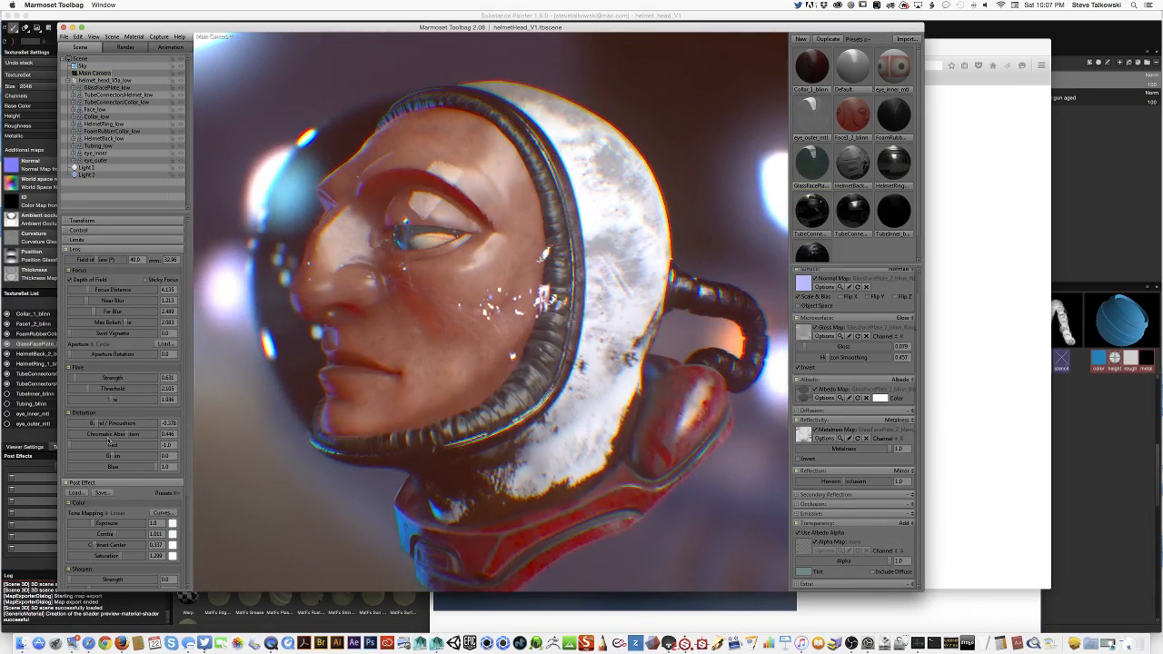
{"action": "left_click_drag", "start_coordinate": [281, 528], "coordinate": [428, 511]}
{"action": "left_click_drag", "start_coordinate": [102, 424], "coordinate": [156, 424]}
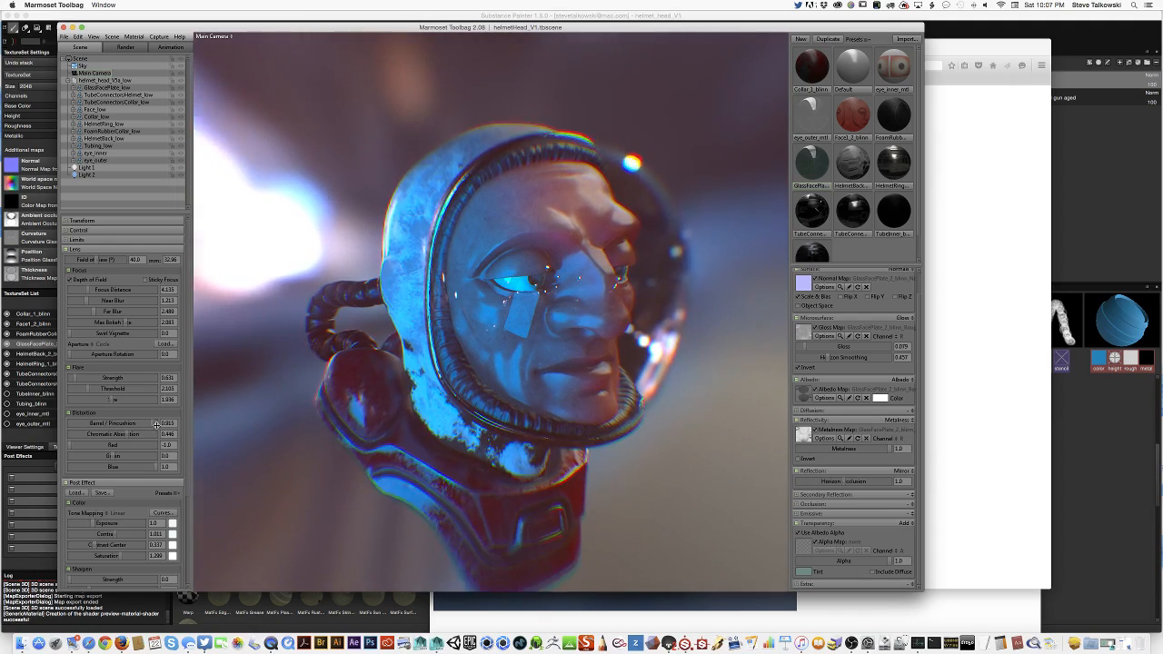
{"action": "left_click_drag", "start_coordinate": [678, 490], "coordinate": [540, 459]}
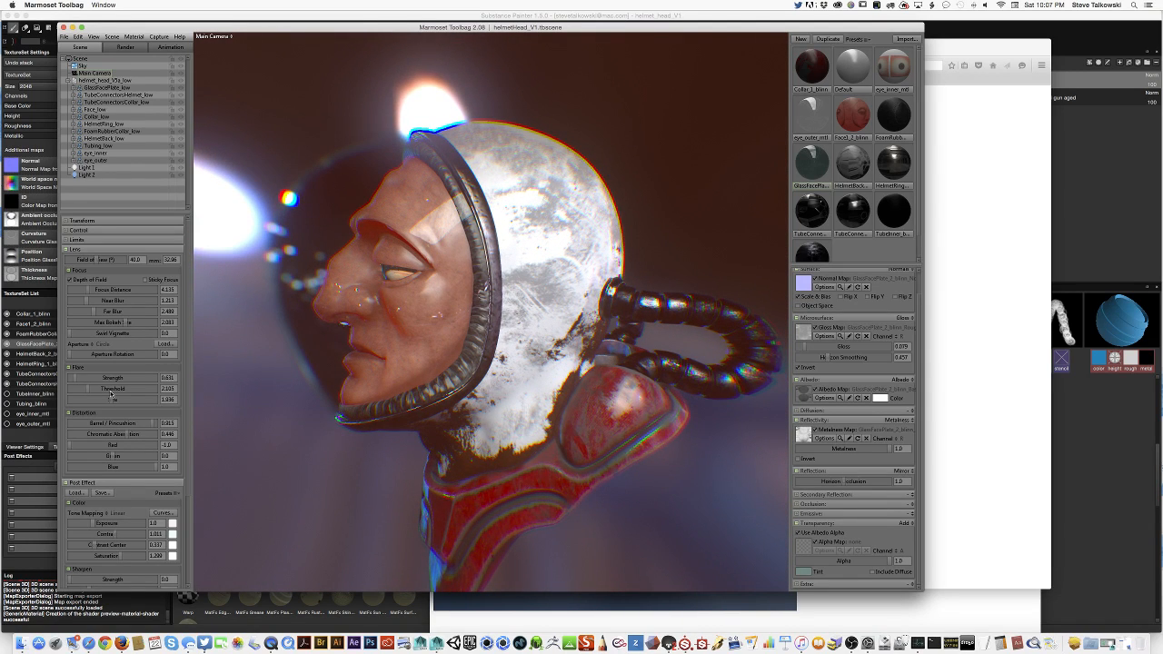
{"action": "left_click_drag", "start_coordinate": [357, 139], "coordinate": [403, 283]}
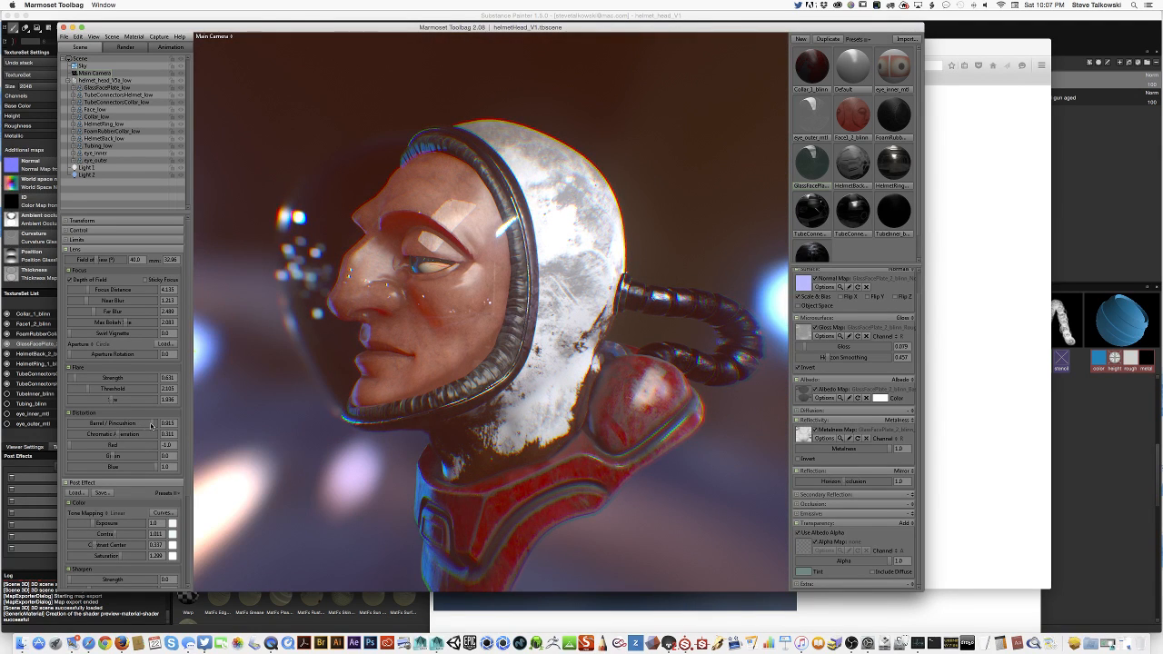
{"action": "left_click_drag", "start_coordinate": [127, 424], "coordinate": [112, 424]}
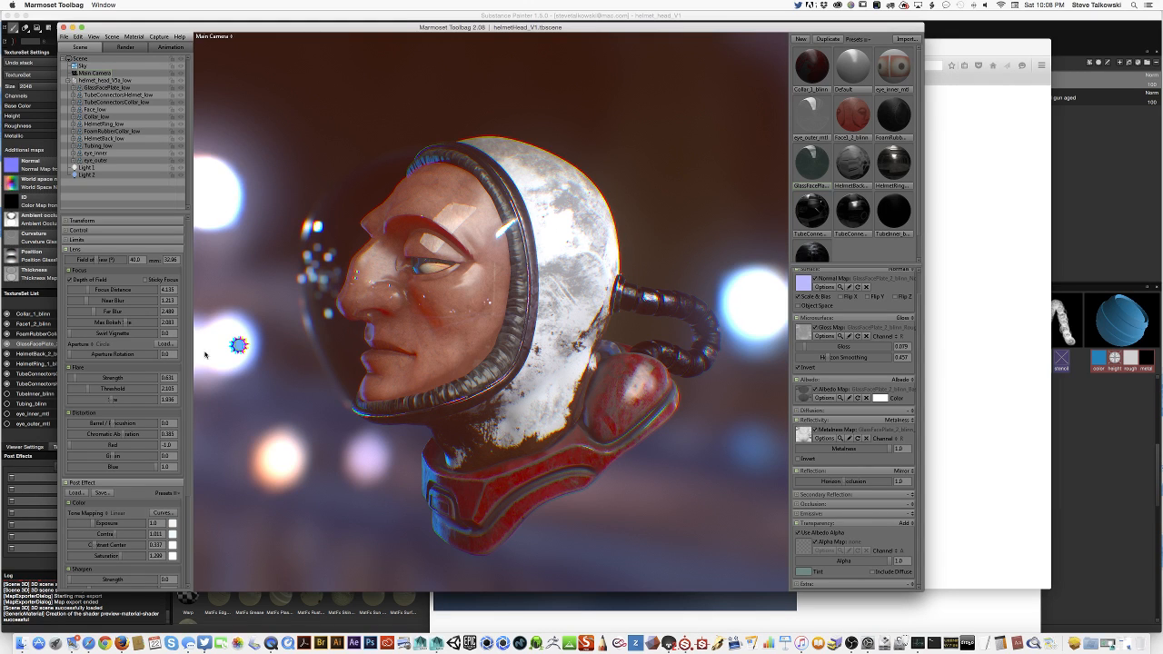
Play the turntable animation so the sky rotates around the whole helmet head.
{"action": "left_click", "coordinate": [171, 47]}
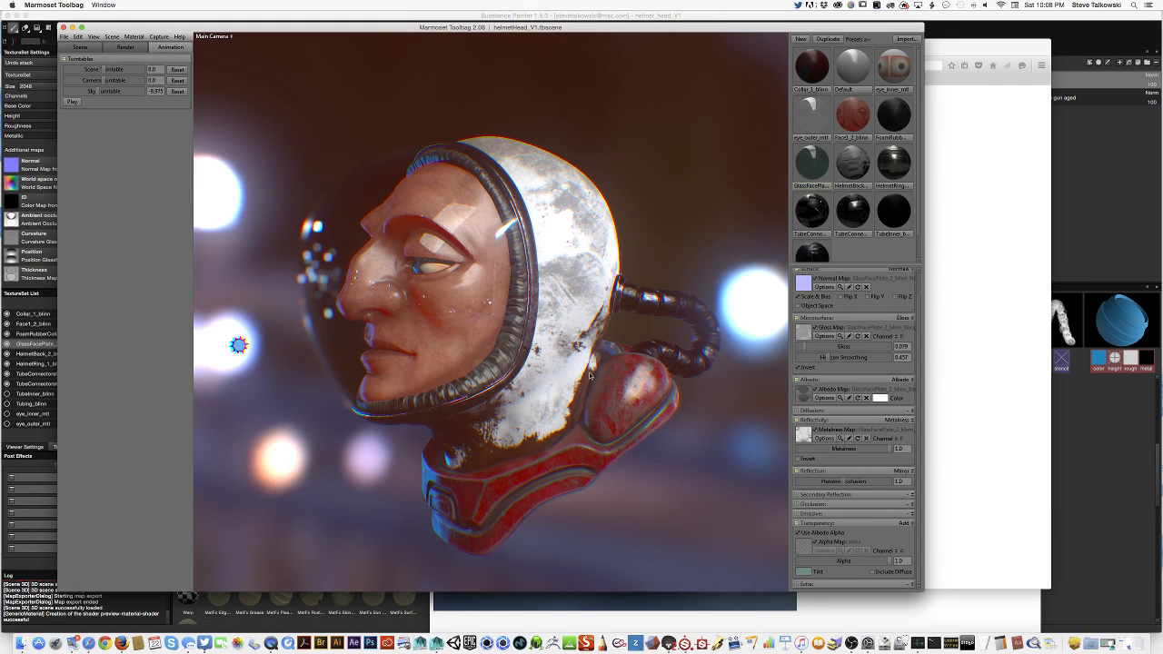
{"action": "left_click_drag", "start_coordinate": [589, 374], "coordinate": [481, 355]}
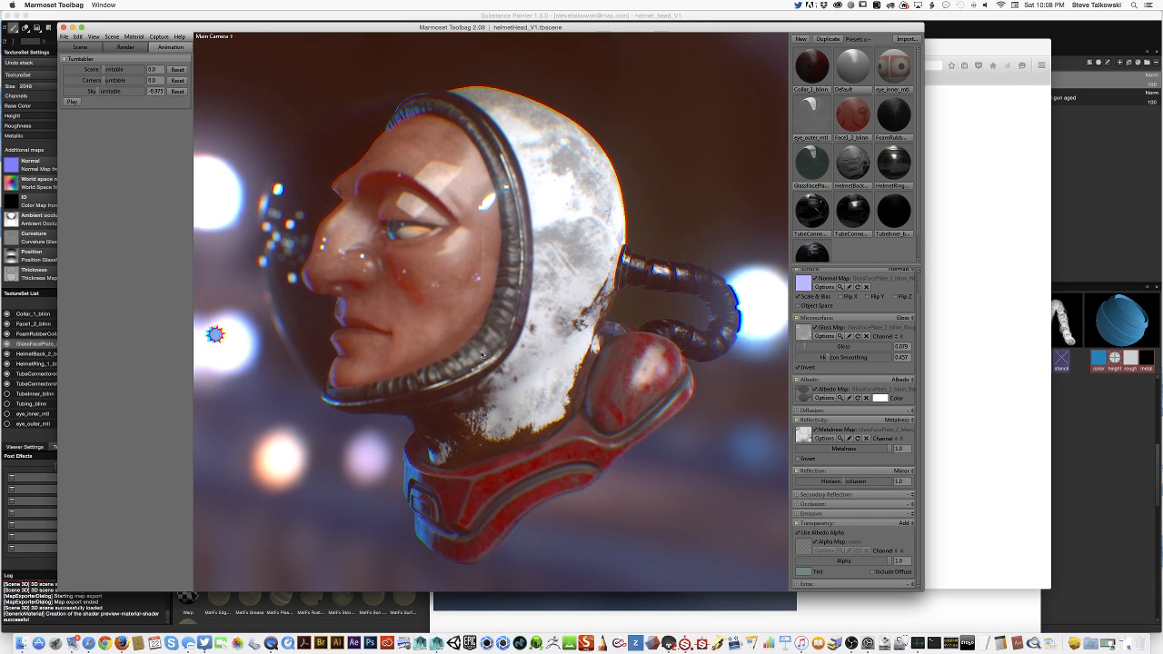
{"action": "scroll", "coordinate": [481, 354], "scroll_direction": "down", "scroll_amount": 5}
{"action": "scroll", "coordinate": [495, 327], "scroll_direction": "up", "scroll_amount": 2}
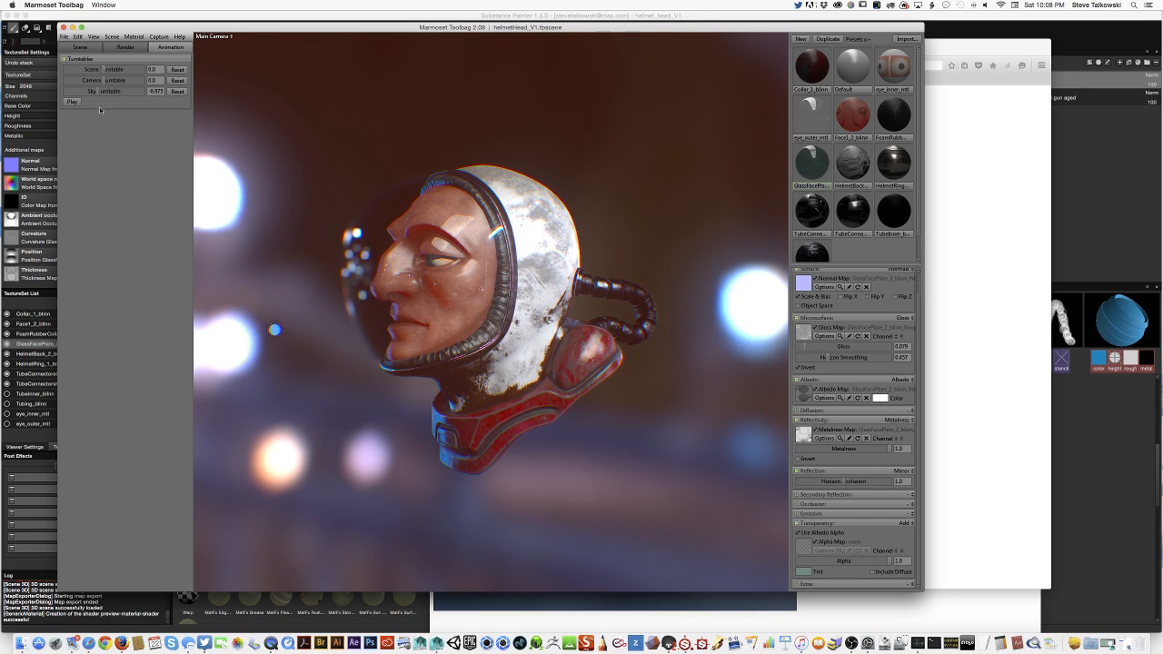
{"action": "left_click", "coordinate": [72, 102]}
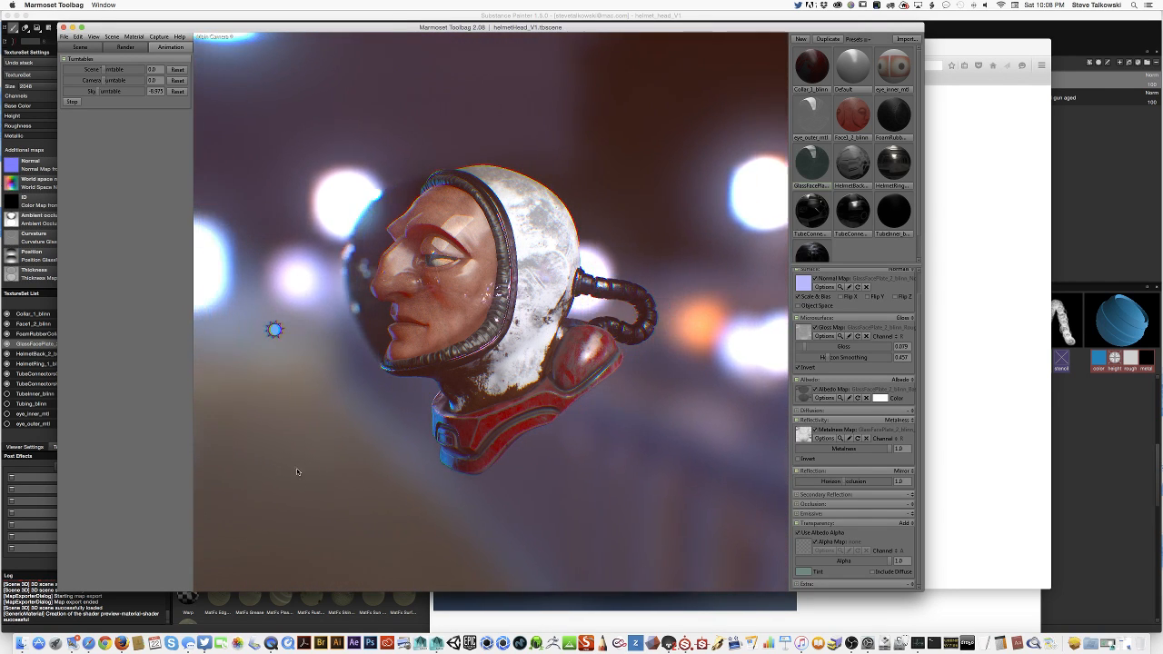
Examine the head from the front, sides and back under the rotating lighting, and stop the turntable playback.
{"action": "left_click_drag", "start_coordinate": [296, 468], "coordinate": [602, 464]}
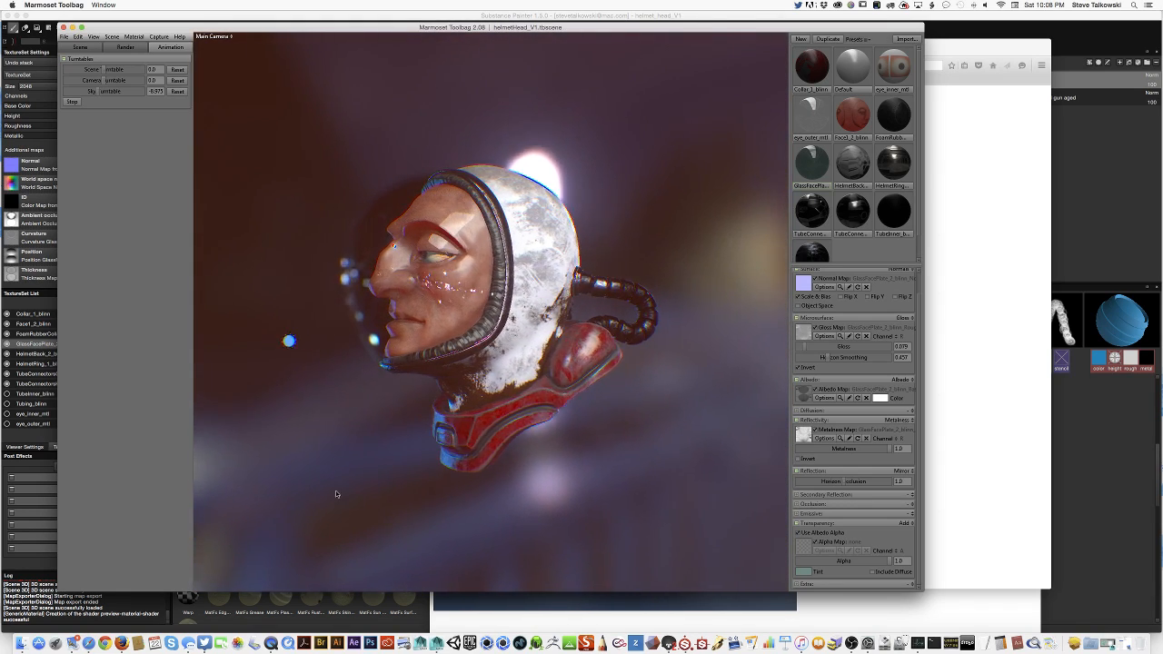
{"action": "left_click_drag", "start_coordinate": [326, 495], "coordinate": [617, 473]}
{"action": "scroll", "coordinate": [616, 472], "scroll_direction": "up", "scroll_amount": 5}
{"action": "scroll", "coordinate": [570, 506], "scroll_direction": "down", "scroll_amount": 6}
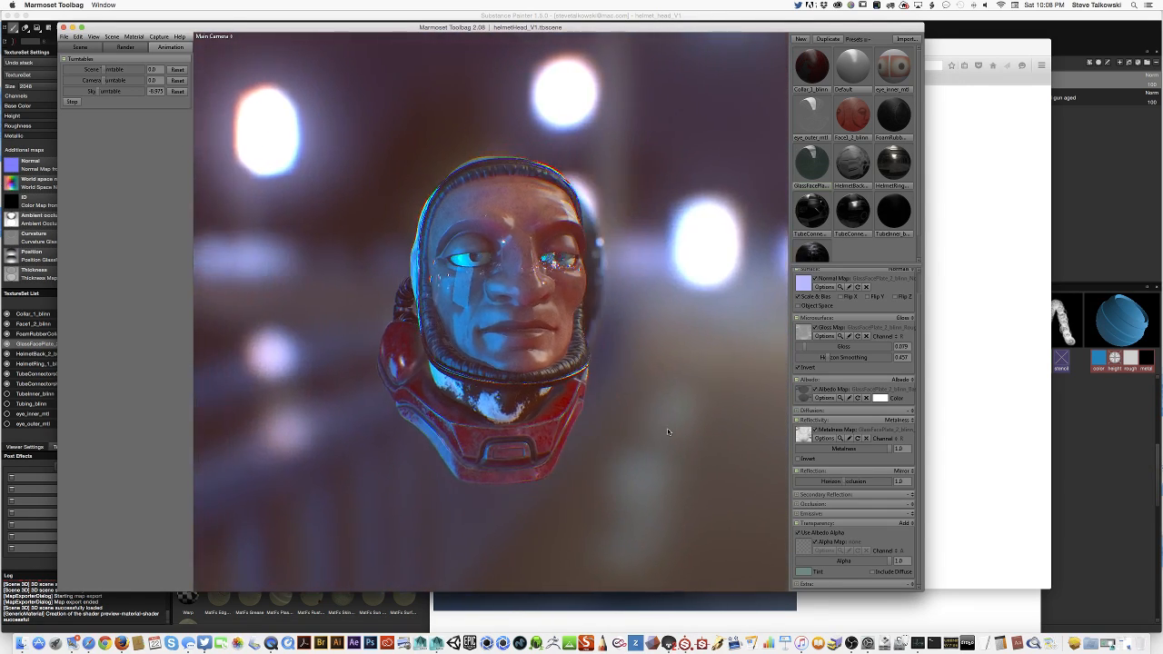
{"action": "left_click_drag", "start_coordinate": [692, 441], "coordinate": [622, 433]}
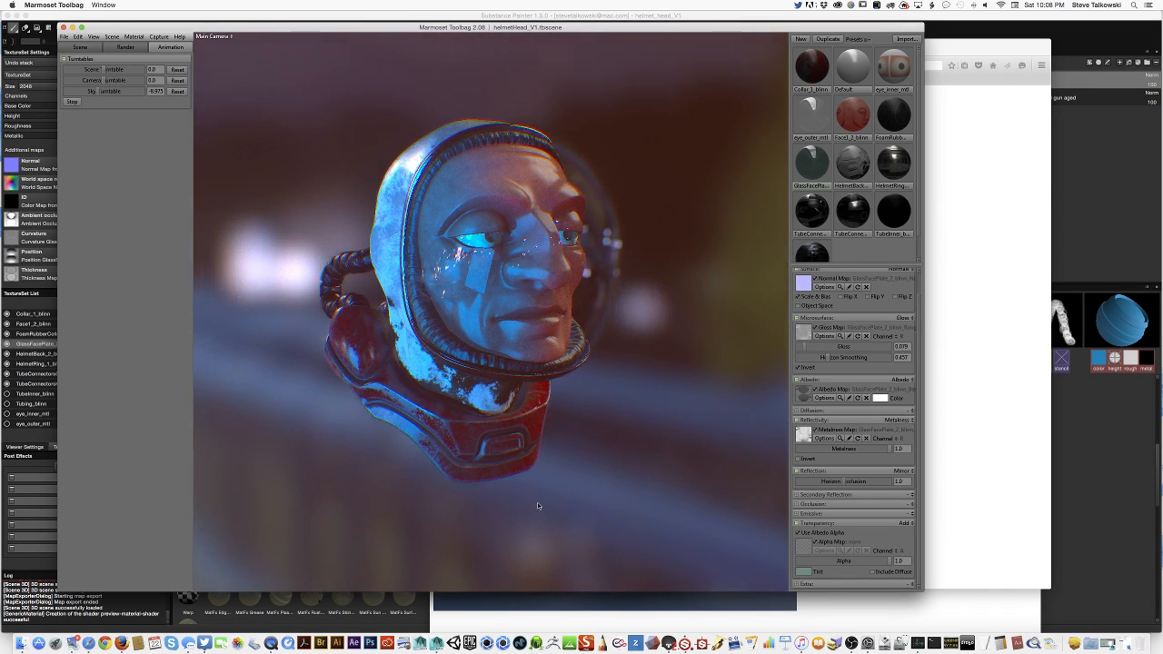
{"action": "left_click_drag", "start_coordinate": [545, 504], "coordinate": [585, 471]}
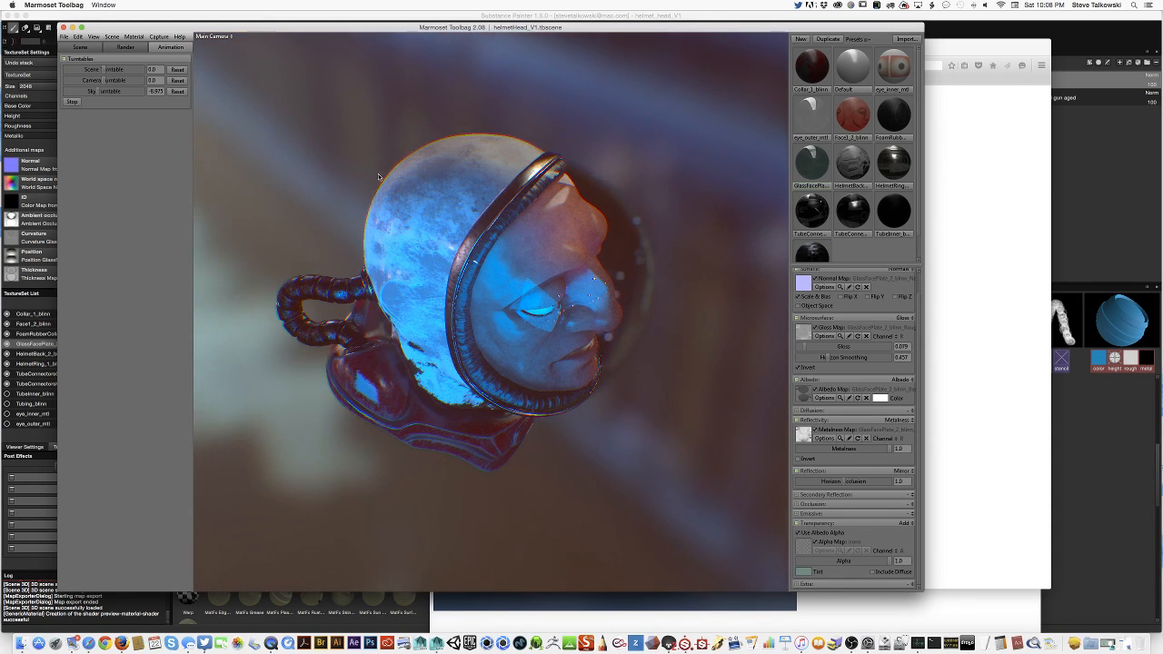
{"action": "left_click_drag", "start_coordinate": [556, 527], "coordinate": [630, 468]}
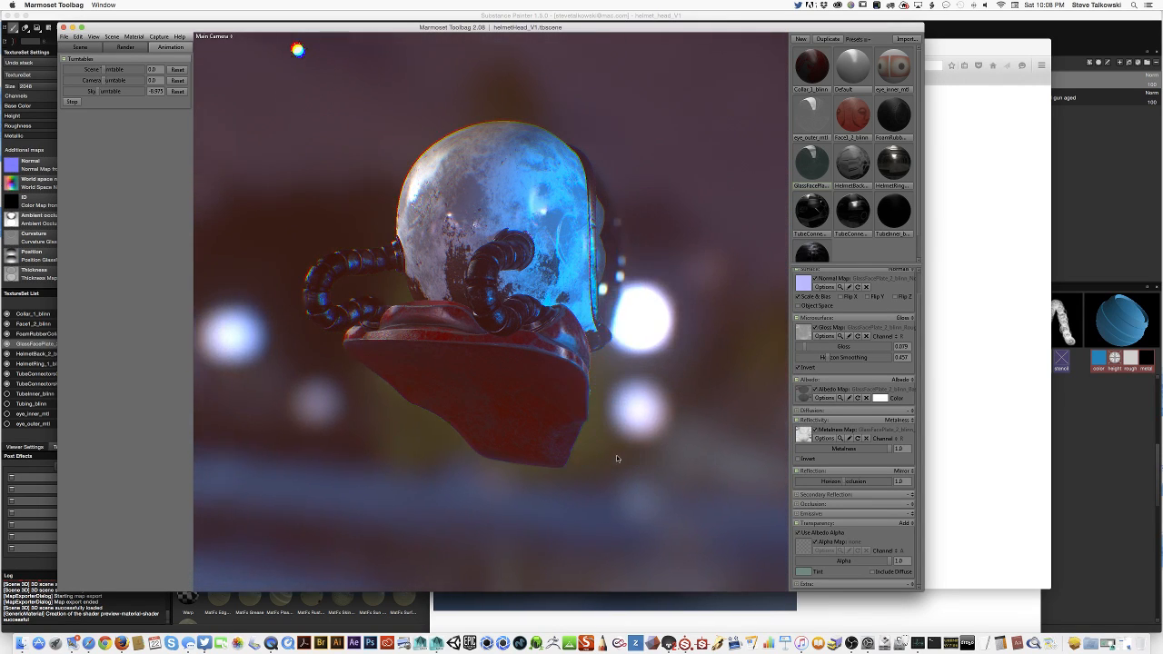
{"action": "left_click_drag", "start_coordinate": [611, 471], "coordinate": [592, 493]}
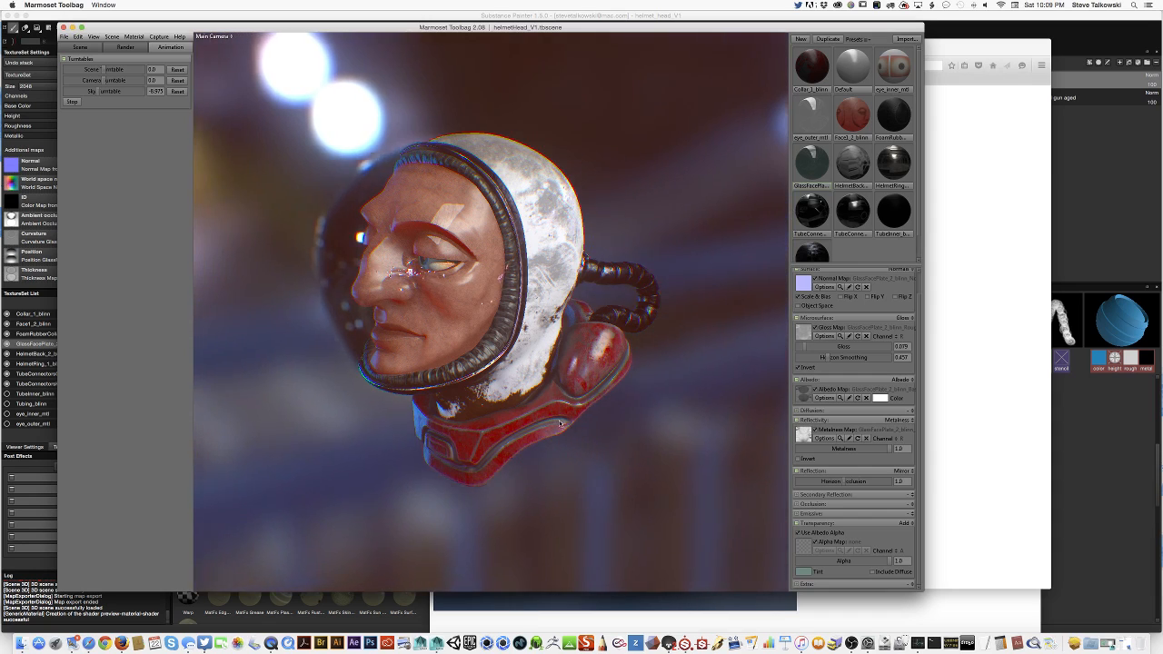
{"action": "mouse_move", "coordinate": [546, 470]}
{"action": "left_mouse_down"}
{"action": "mouse_move", "coordinate": [557, 493]}
{"action": "mouse_move", "coordinate": [559, 436]}
{"action": "mouse_move", "coordinate": [516, 448]}
{"action": "mouse_move", "coordinate": [514, 474]}
{"action": "mouse_move", "coordinate": [537, 468]}
{"action": "left_mouse_up"}
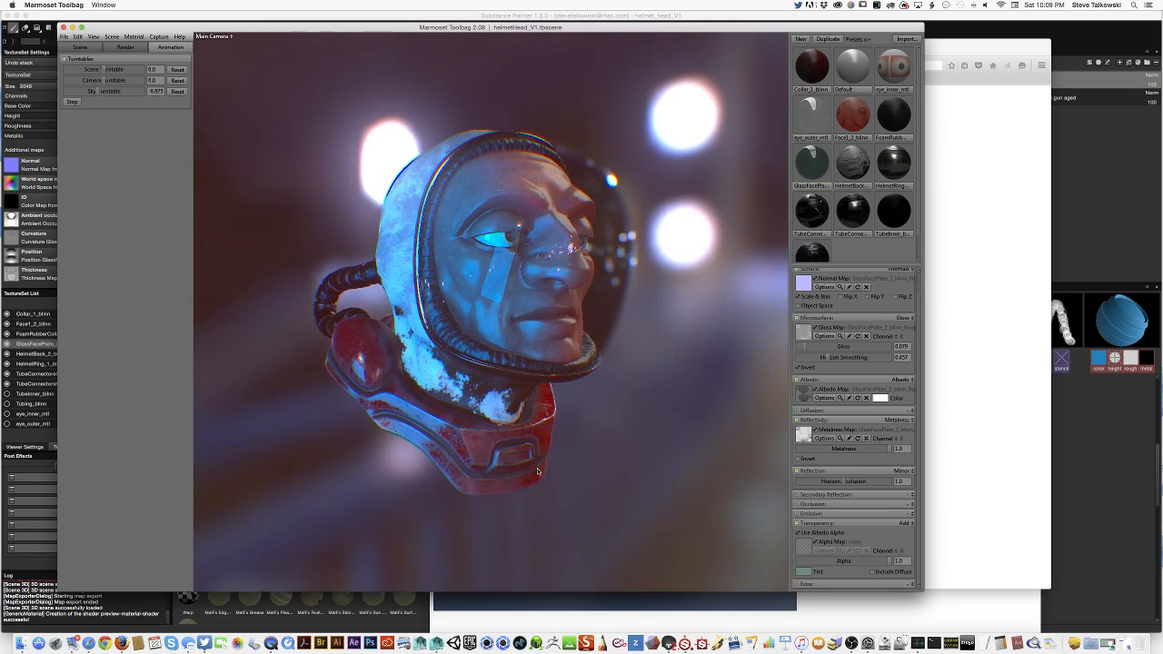
{"action": "left_click", "coordinate": [71, 102]}
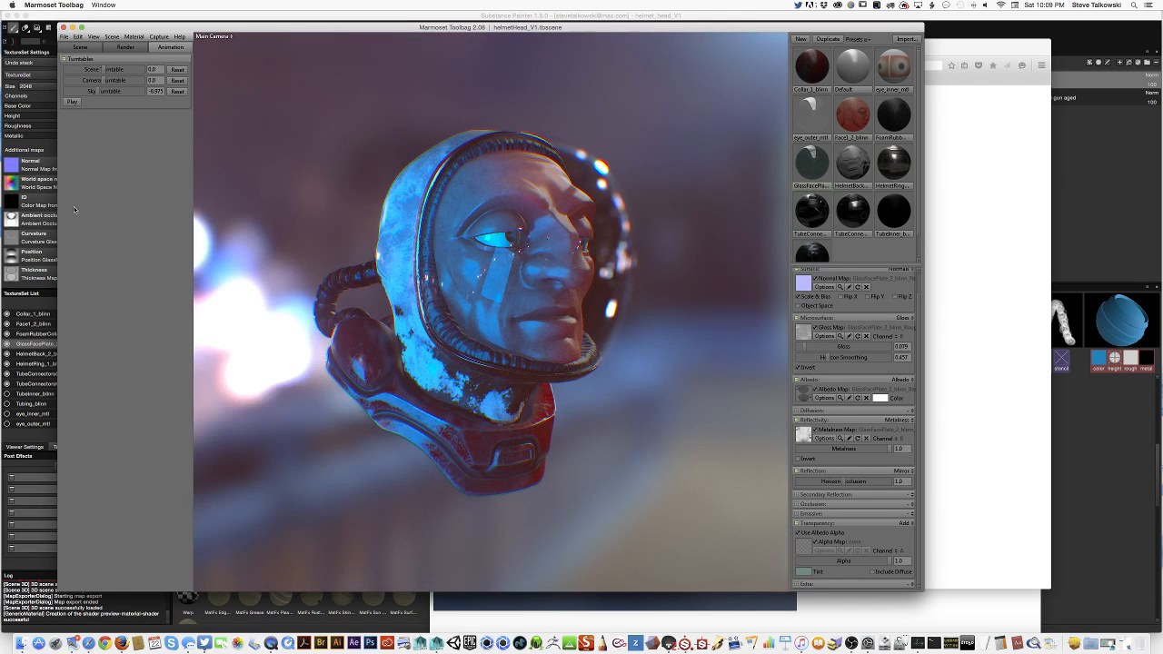
Try the watermark option in the render settings.
{"action": "left_click", "coordinate": [132, 47]}
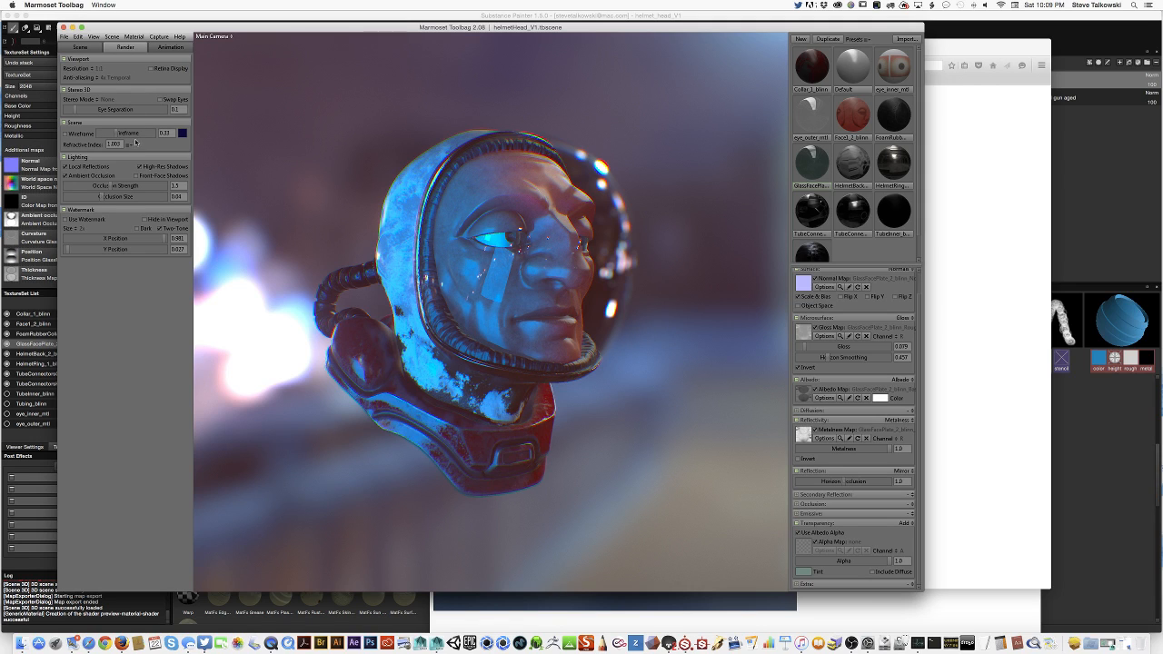
{"action": "left_click", "coordinate": [64, 219]}
{"action": "left_click", "coordinate": [66, 220]}
Render a turntable capture of the helmet head.
{"action": "left_click", "coordinate": [160, 36]}
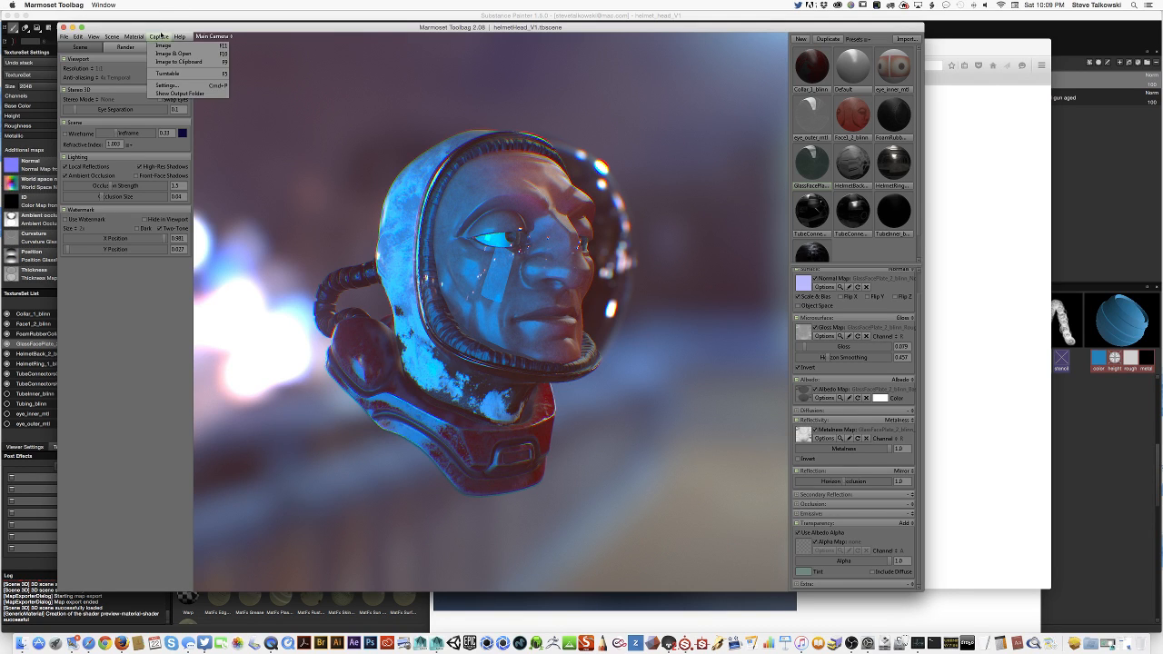
{"action": "left_click", "coordinate": [160, 38]}
{"action": "left_click", "coordinate": [160, 37]}
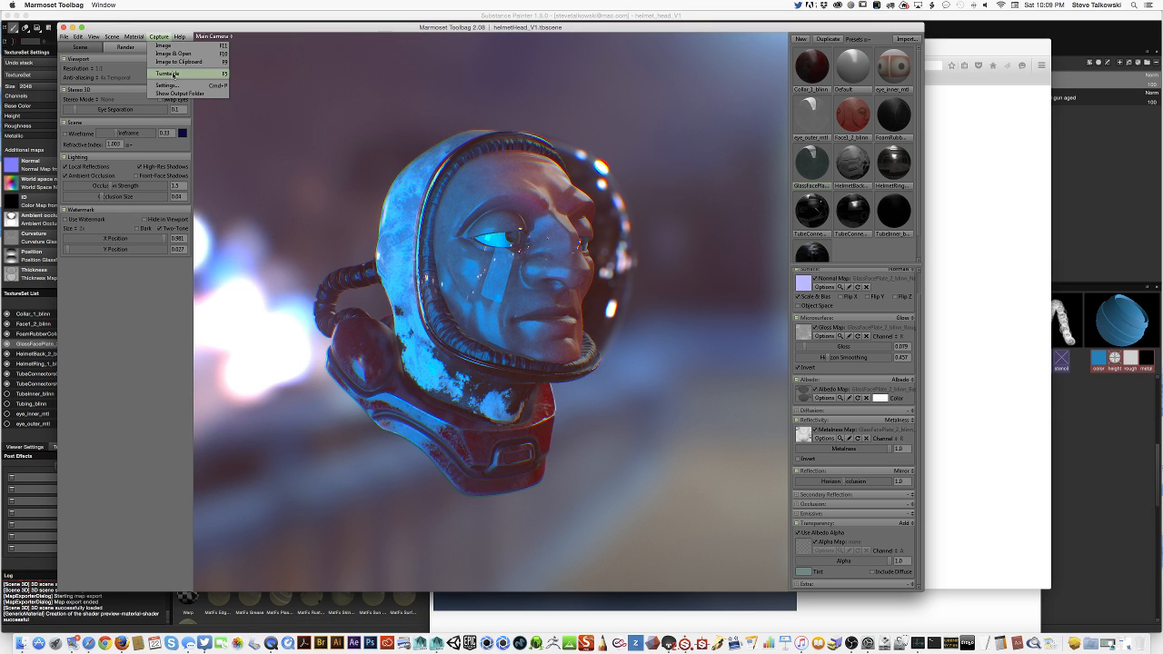
{"action": "left_click", "coordinate": [174, 74]}
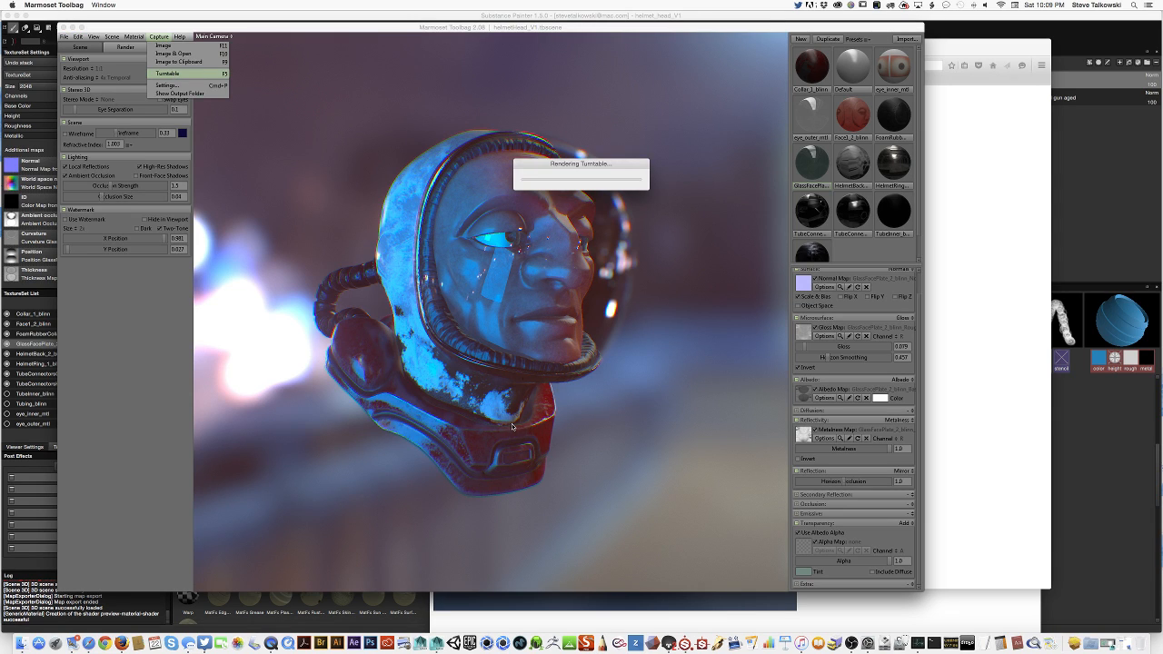
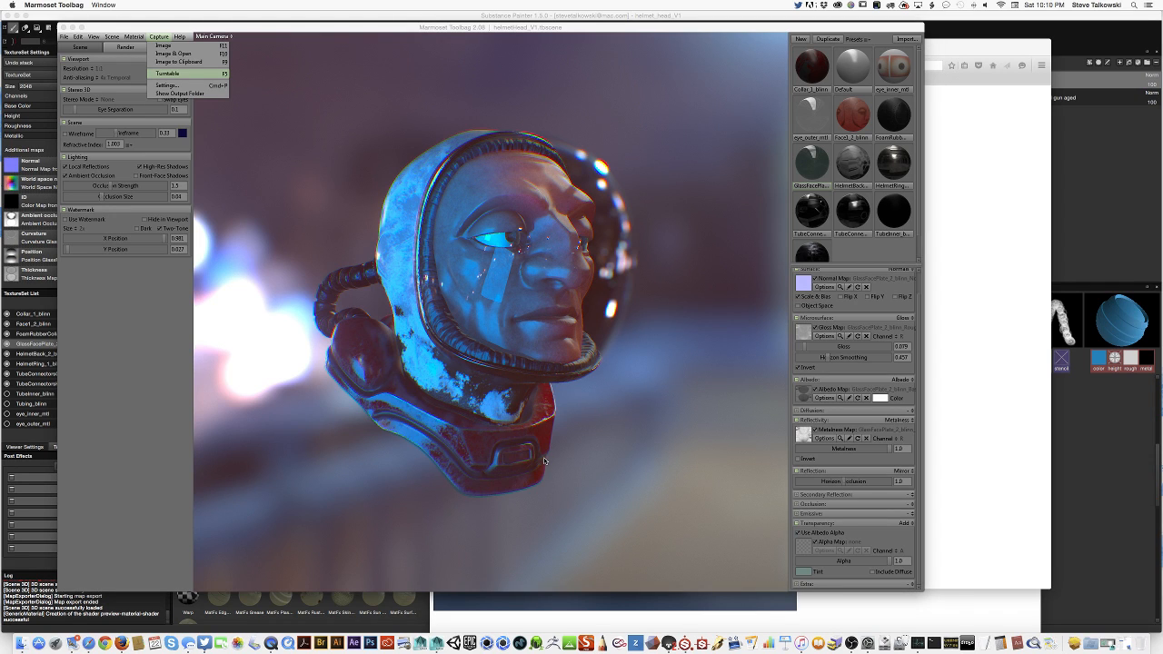
Switch to Finder and look for the rendered turntable in the MARMOSET folder of the Helmet_Head project.
{"action": "left_click", "coordinate": [22, 643]}
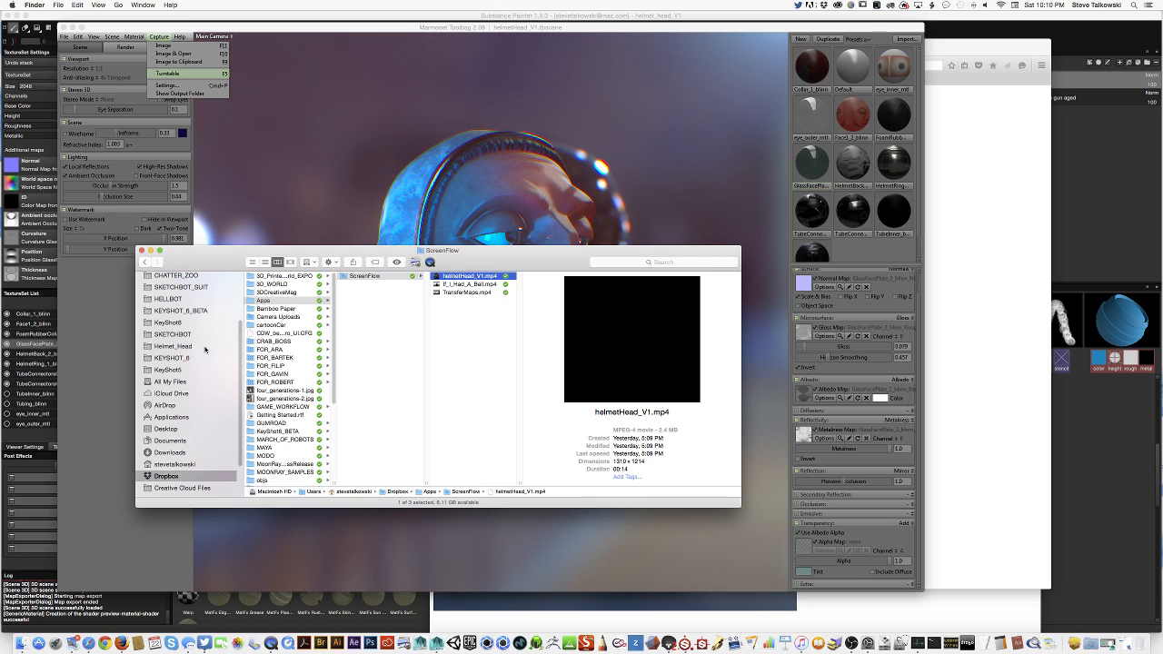
{"action": "left_click", "coordinate": [195, 348]}
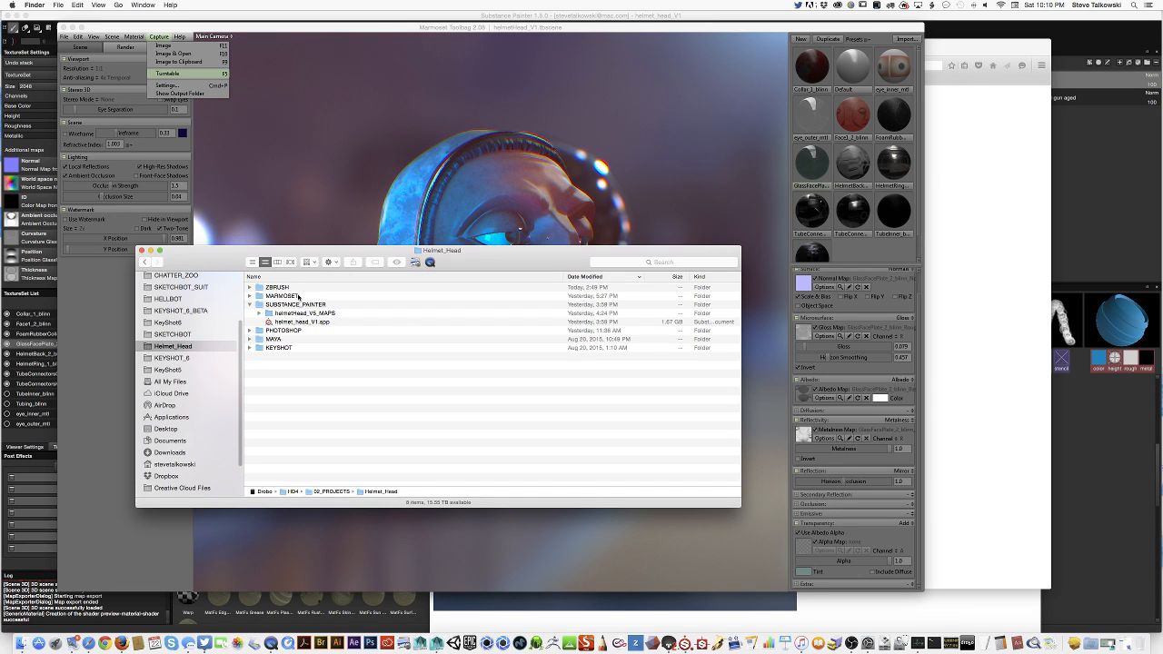
{"action": "double_click", "coordinate": [282, 296]}
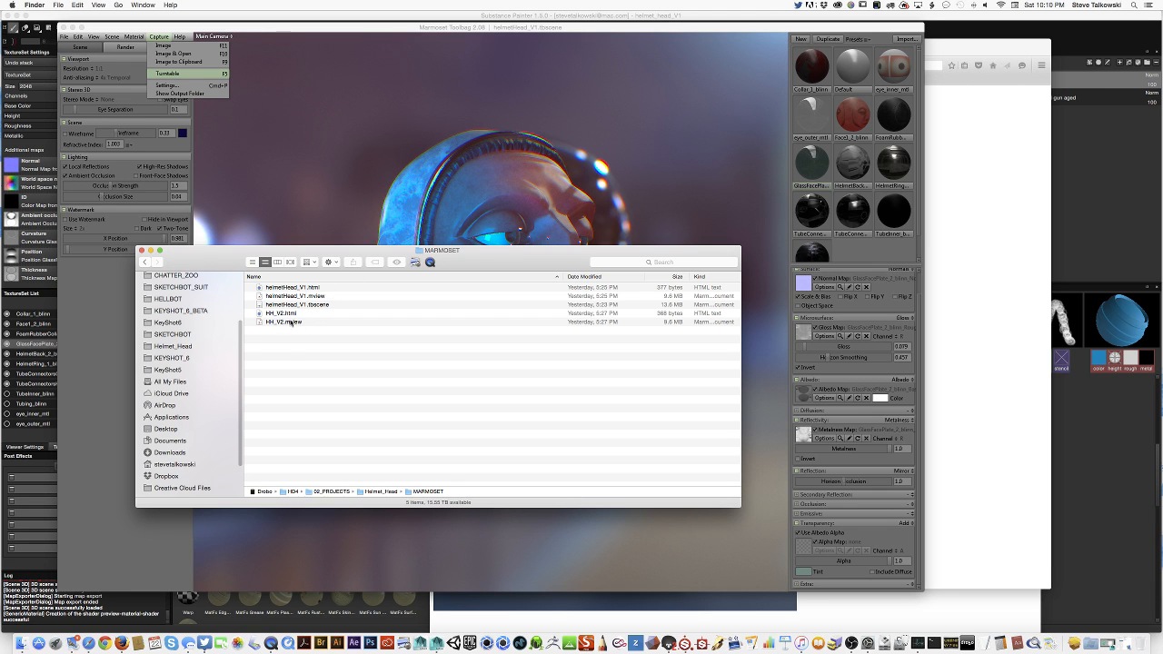
{"action": "left_click_drag", "start_coordinate": [443, 252], "coordinate": [724, 261]}
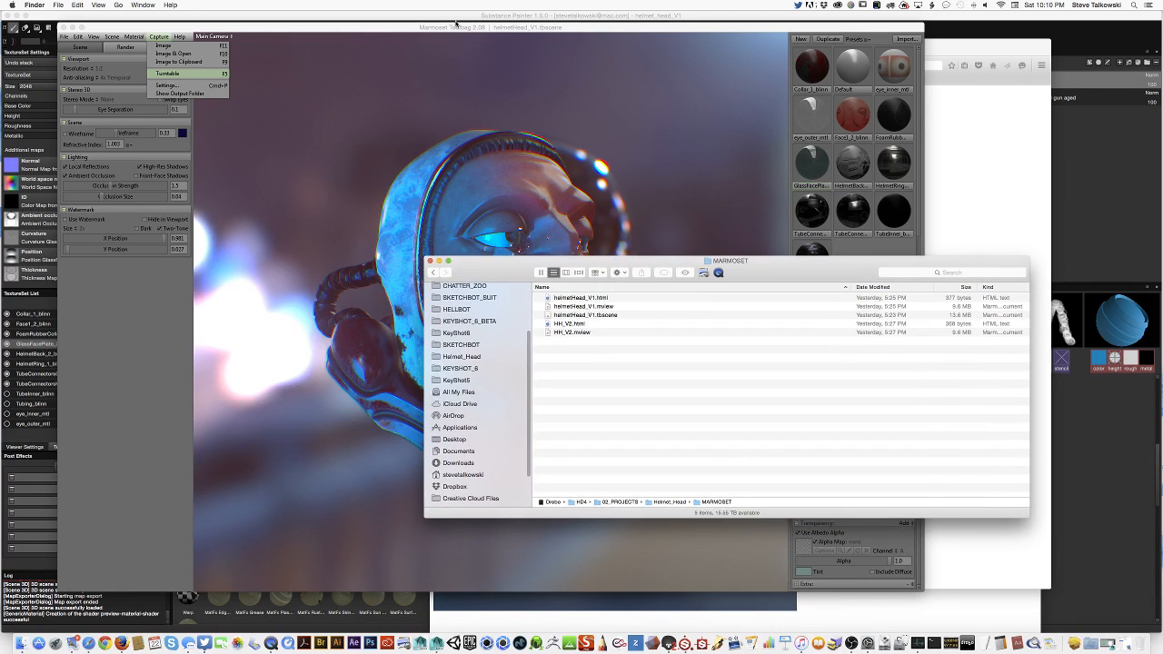
Return to Marmoset Toolbag and check the image and turntable capture settings.
{"action": "left_click", "coordinate": [456, 28]}
{"action": "left_click_drag", "start_coordinate": [636, 302], "coordinate": [191, 54]}
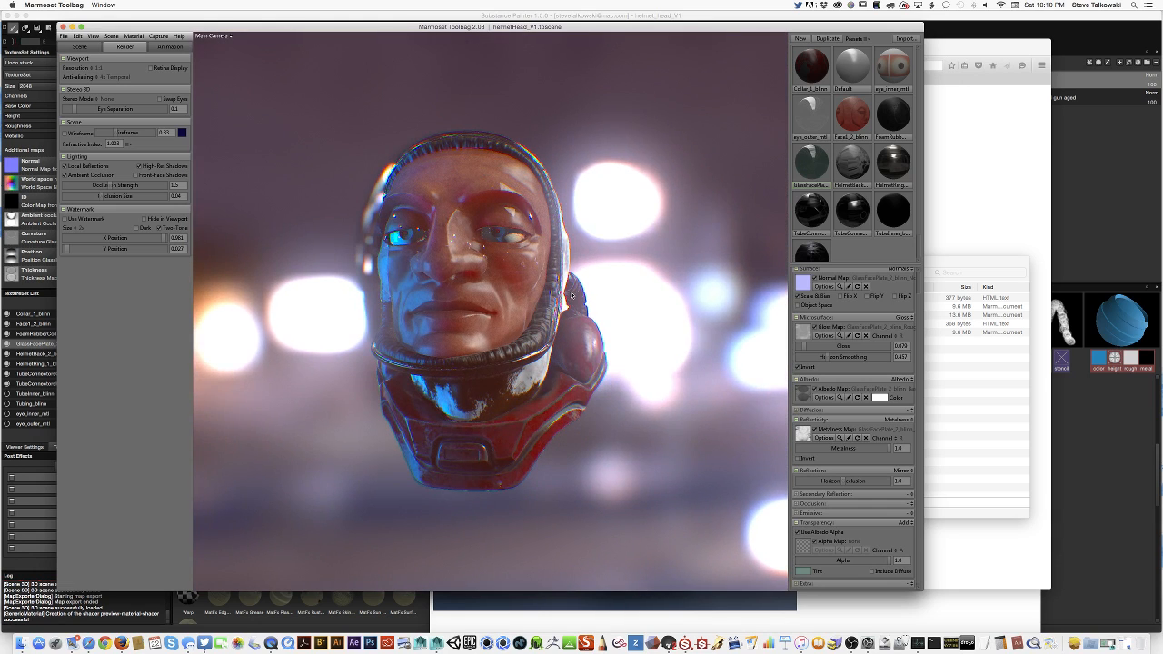
{"action": "left_click", "coordinate": [140, 36]}
{"action": "mouse_move", "coordinate": [159, 36]}
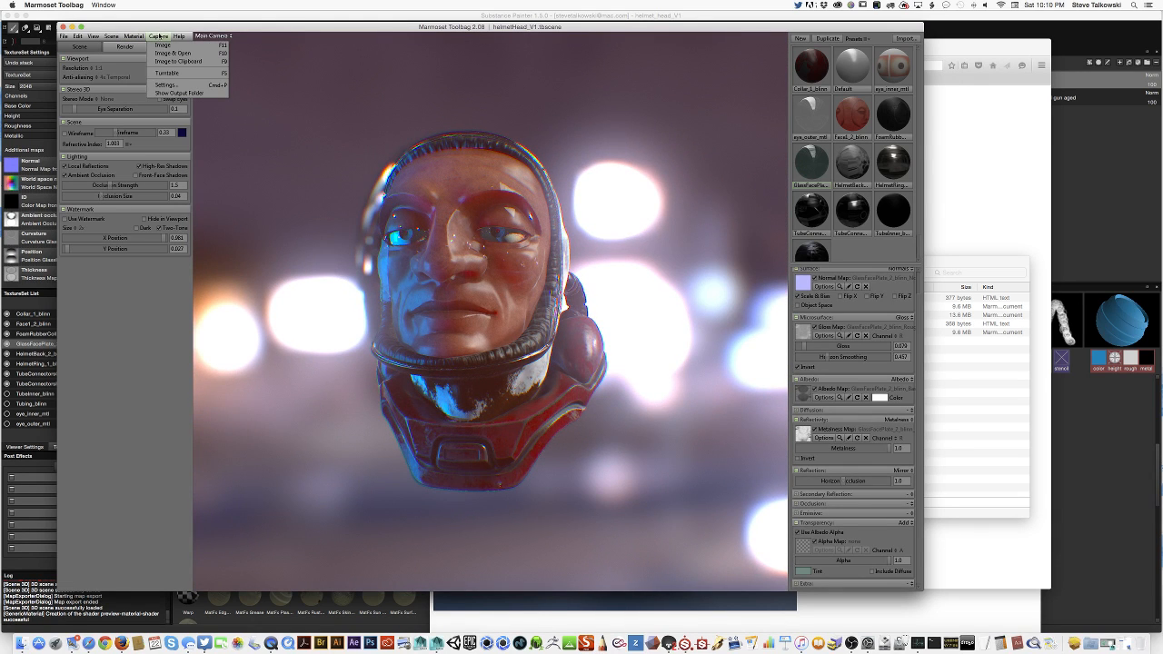
{"action": "left_click", "coordinate": [176, 85]}
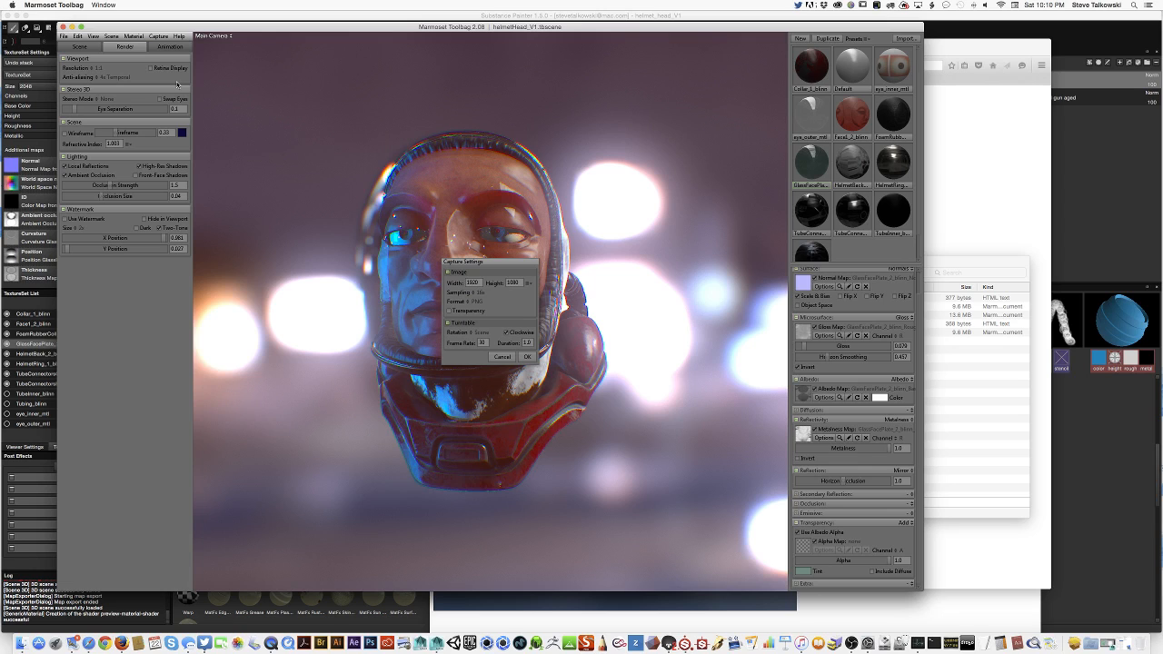
{"action": "left_click", "coordinate": [510, 356]}
Show the capture output folder in Finder and open its turntable001 folder of rendered frames.
{"action": "left_click", "coordinate": [152, 37]}
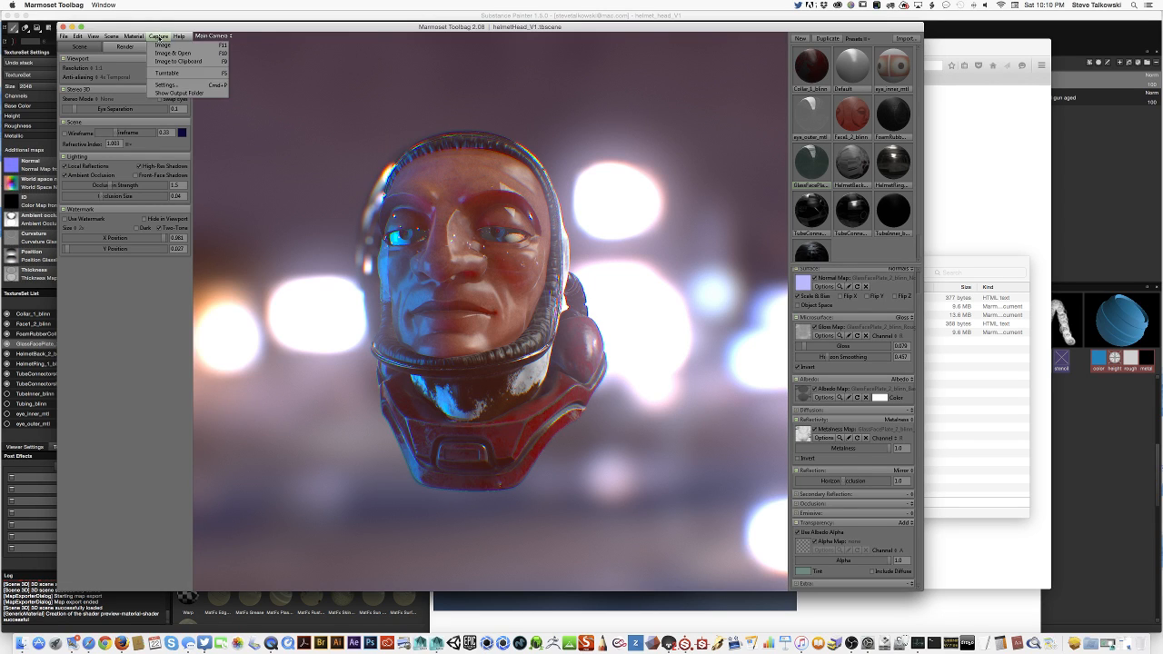
{"action": "left_click", "coordinate": [177, 94]}
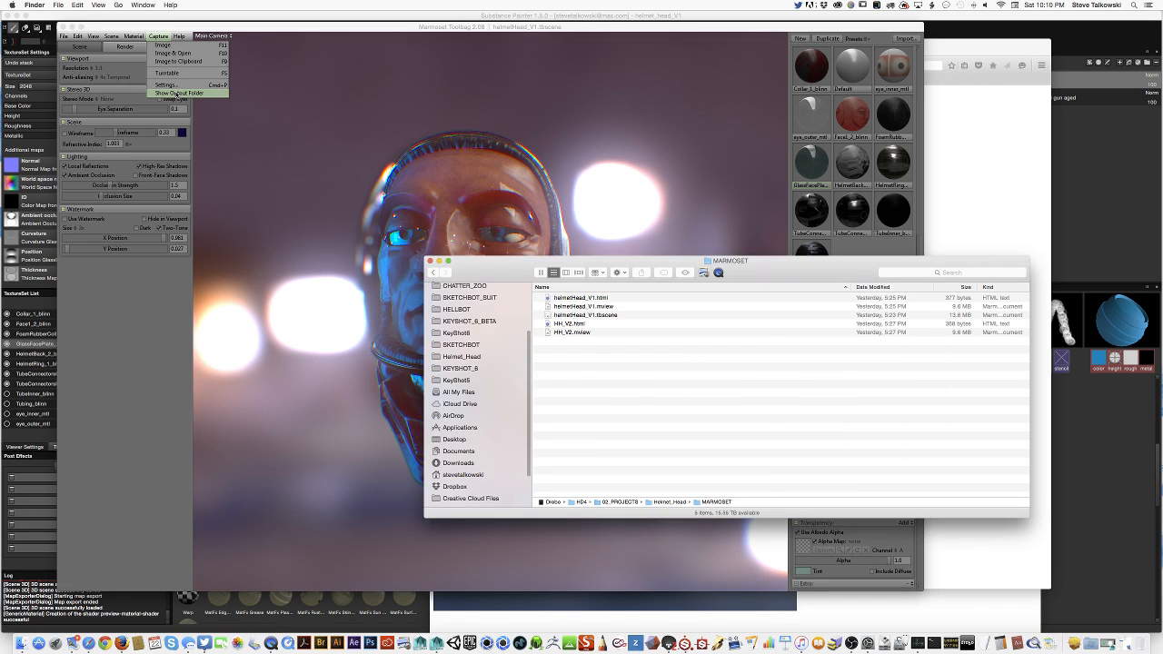
{"action": "left_click_drag", "start_coordinate": [518, 261], "coordinate": [513, 219]}
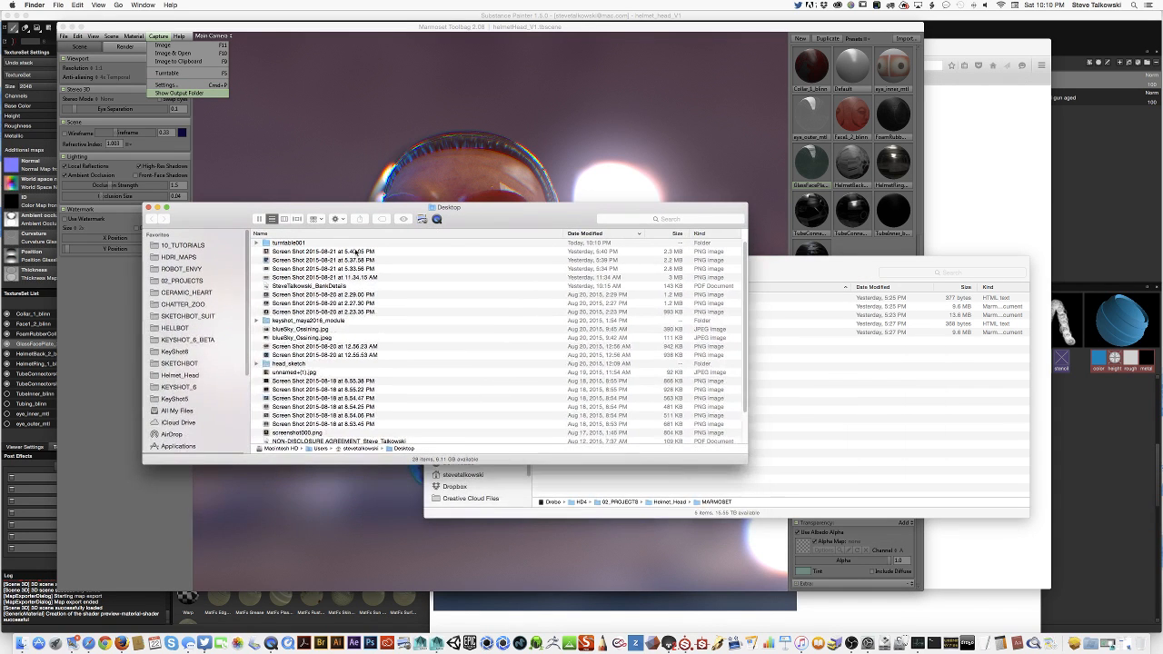
{"action": "left_click_drag", "start_coordinate": [746, 316], "coordinate": [722, 202]}
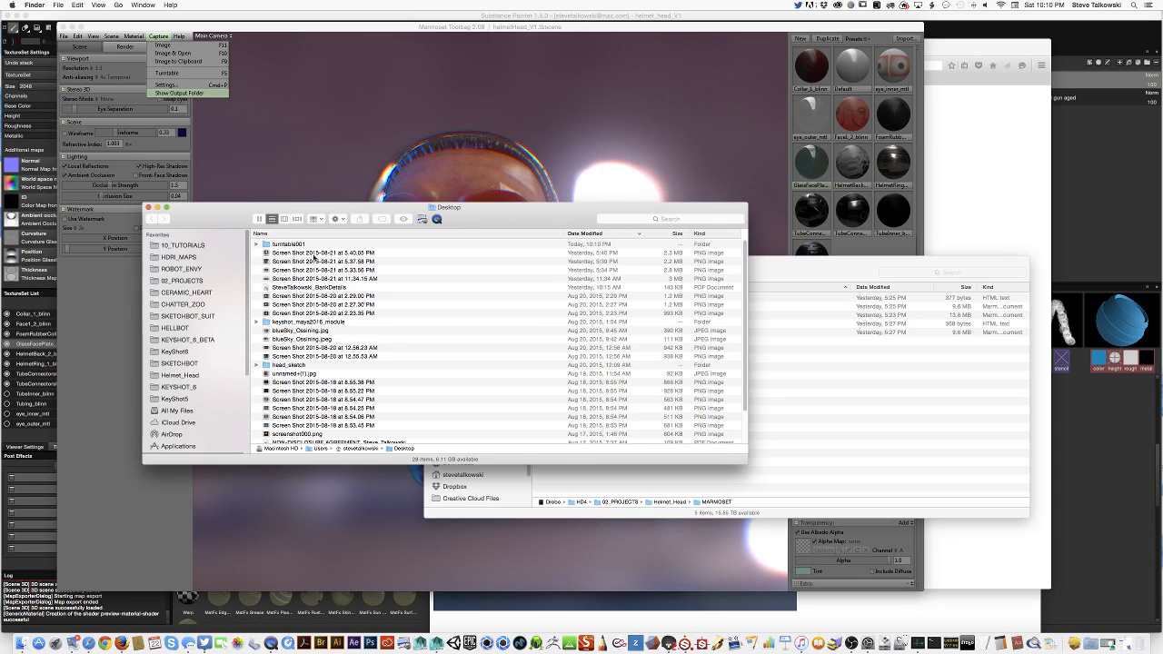
{"action": "double_click", "coordinate": [262, 247]}
{"action": "left_click_drag", "start_coordinate": [474, 215], "coordinate": [476, 184]}
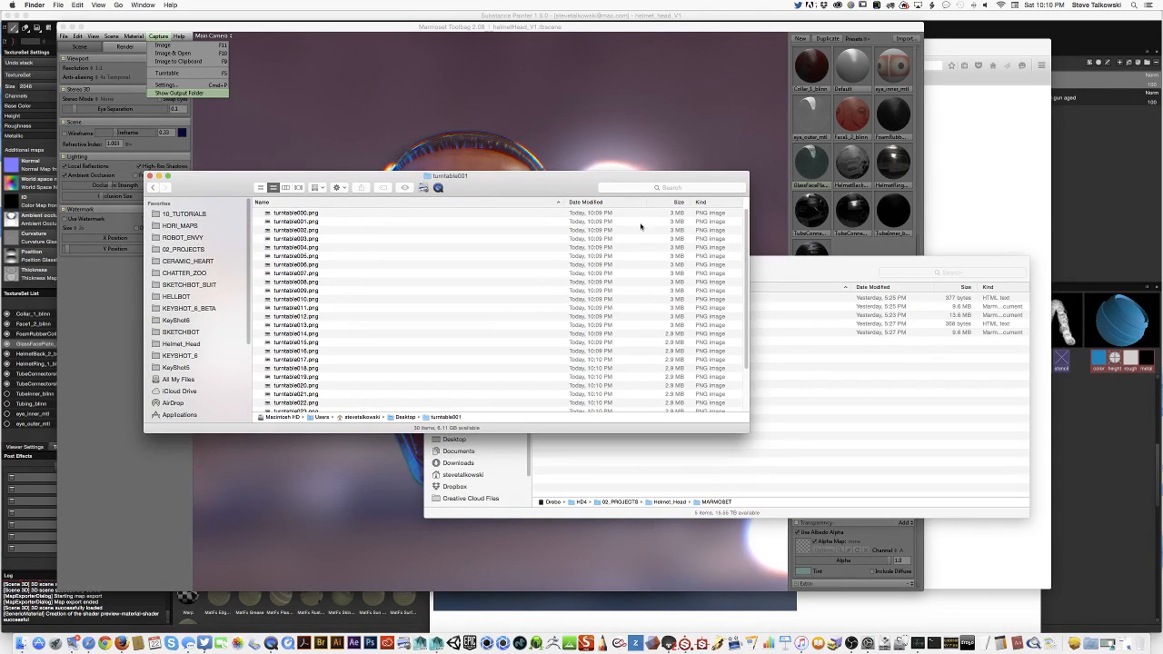
{"action": "left_click_drag", "start_coordinate": [747, 295], "coordinate": [725, 209]}
Preview the rendered frames in sequence from turntable000.png to turntable029.png to check the full head rotation.
{"action": "left_click", "coordinate": [320, 217]}
{"action": "key", "text": "space"}
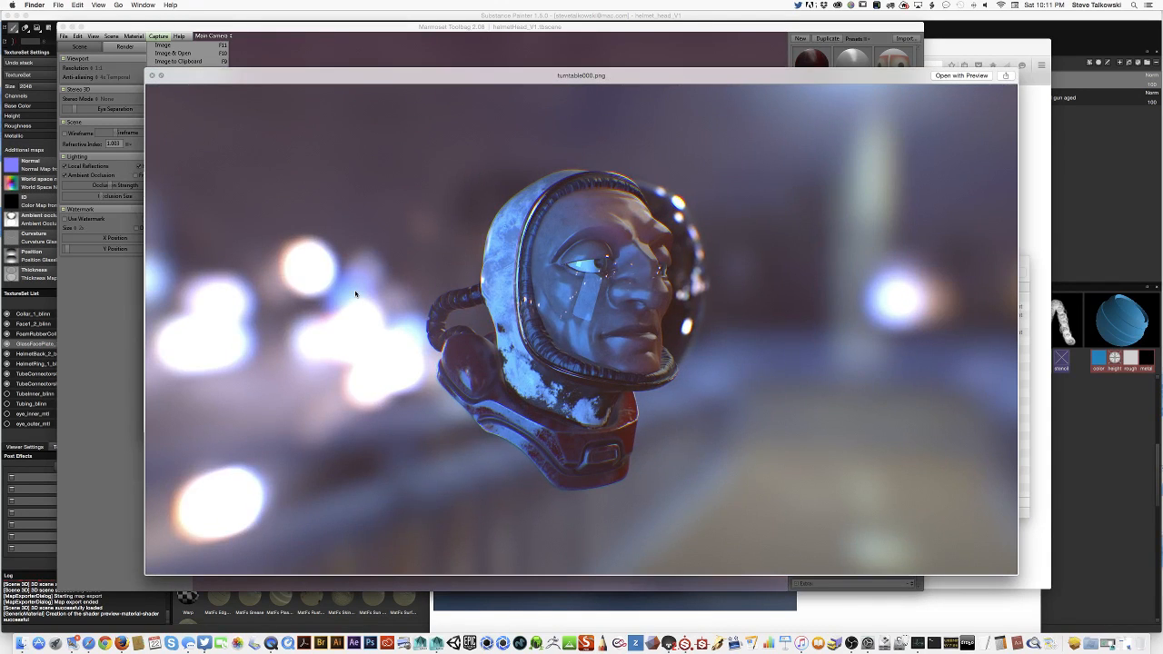
{"action": "key", "text": "Down"}
{"action": "key", "text": "Down"}
{"action": "key", "text": "Down"}
{"action": "key", "text": "Down"}
{"action": "key", "text": "Down"}
{"action": "key", "text": "Down"}
{"action": "key", "text": "Down"}
{"action": "key", "text": "Down"}
{"action": "key", "text": "Down"}
{"action": "key", "text": "Down"}
{"action": "key", "text": "Down"}
{"action": "key", "text": "Down"}
{"action": "key", "text": "Down"}
{"action": "key", "text": "Down"}
{"action": "key", "text": "Down"}
{"action": "key", "text": "Down"}
{"action": "key", "text": "Down"}
{"action": "key", "text": "Down"}
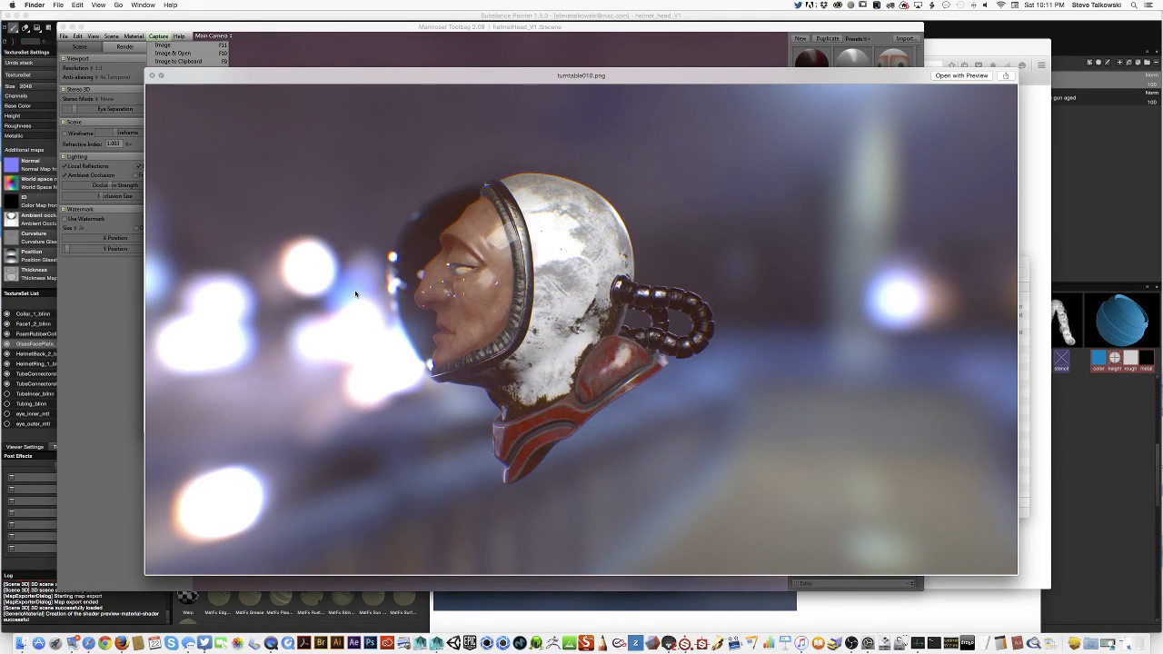
{"action": "key", "text": "Down"}
{"action": "key", "text": "Down"}
{"action": "key", "text": "Down"}
{"action": "key", "text": "Down"}
{"action": "key", "text": "Down"}
{"action": "key", "text": "Down"}
{"action": "key", "text": "Down"}
{"action": "key", "text": "Down"}
{"action": "key", "text": "Down"}
{"action": "key", "text": "Down"}
{"action": "key", "text": "Down"}
{"action": "key", "text": "Down"}
{"action": "key", "text": "Down"}
{"action": "key", "text": "Down"}
{"action": "key", "text": "Down"}
{"action": "key", "text": "Down"}
{"action": "key", "text": "Down"}
{"action": "key", "text": "Down"}
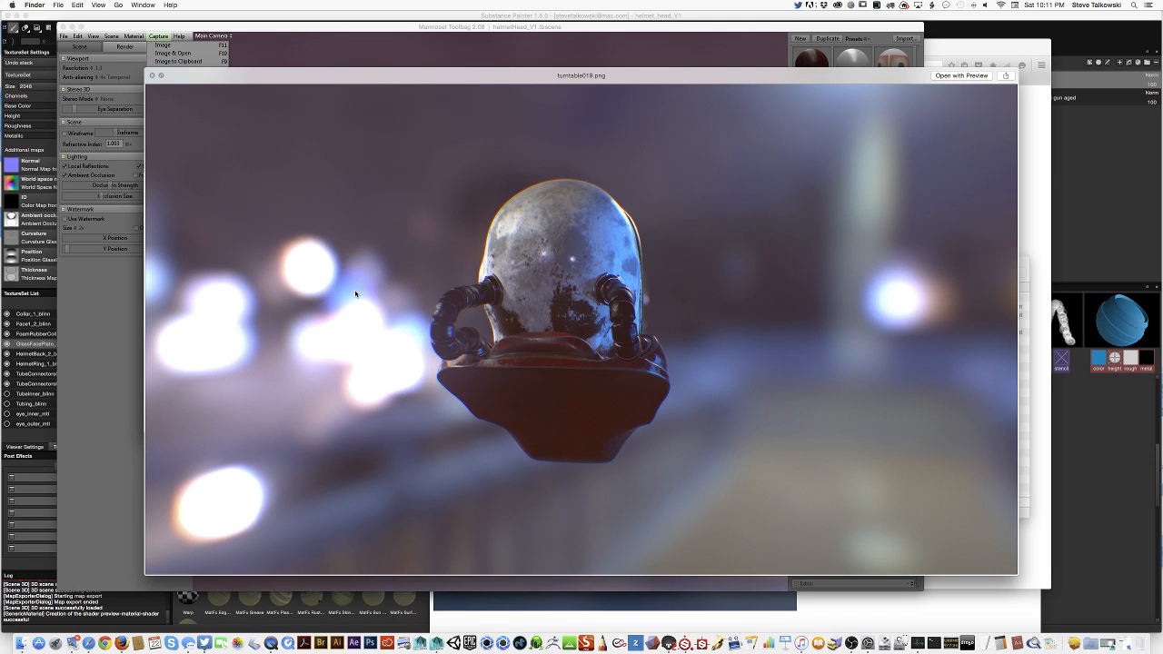
{"action": "key", "text": "Down"}
{"action": "key", "text": "Down"}
{"action": "key", "text": "Down"}
{"action": "key", "text": "Down"}
{"action": "key", "text": "Down"}
{"action": "key", "text": "Down"}
{"action": "key", "text": "Down"}
{"action": "key", "text": "Down"}
{"action": "key", "text": "Down"}
{"action": "key", "text": "Down"}
{"action": "key", "text": "space"}
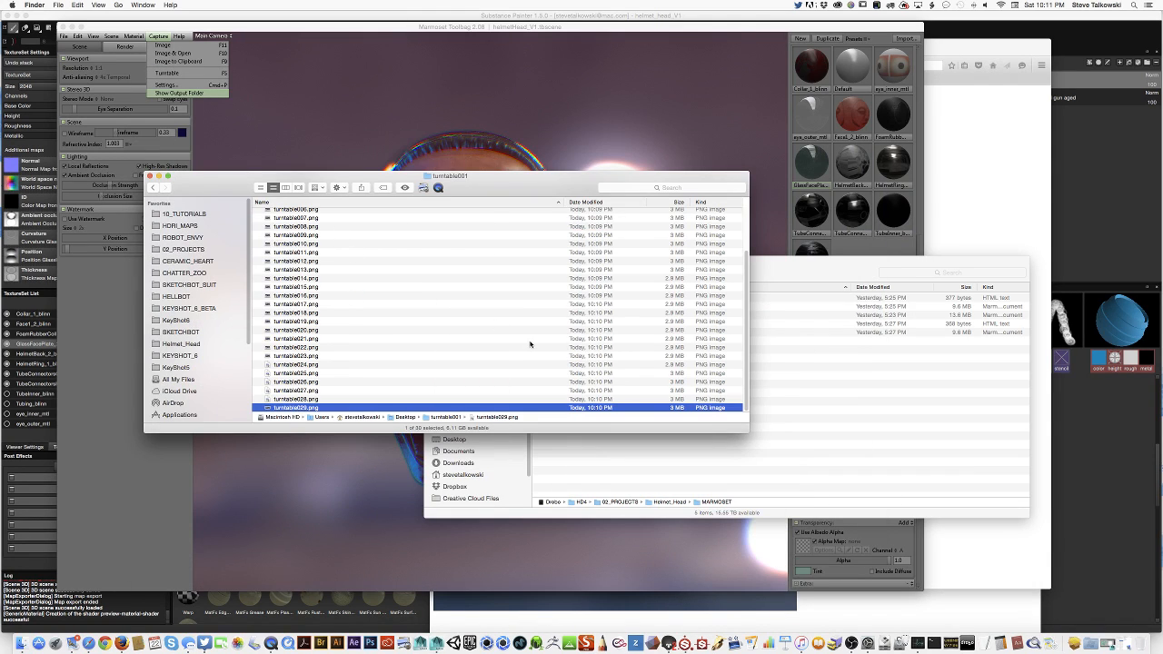
{"action": "key", "text": "super+a"}
{"action": "left_click_drag", "start_coordinate": [320, 217], "coordinate": [427, 178]}
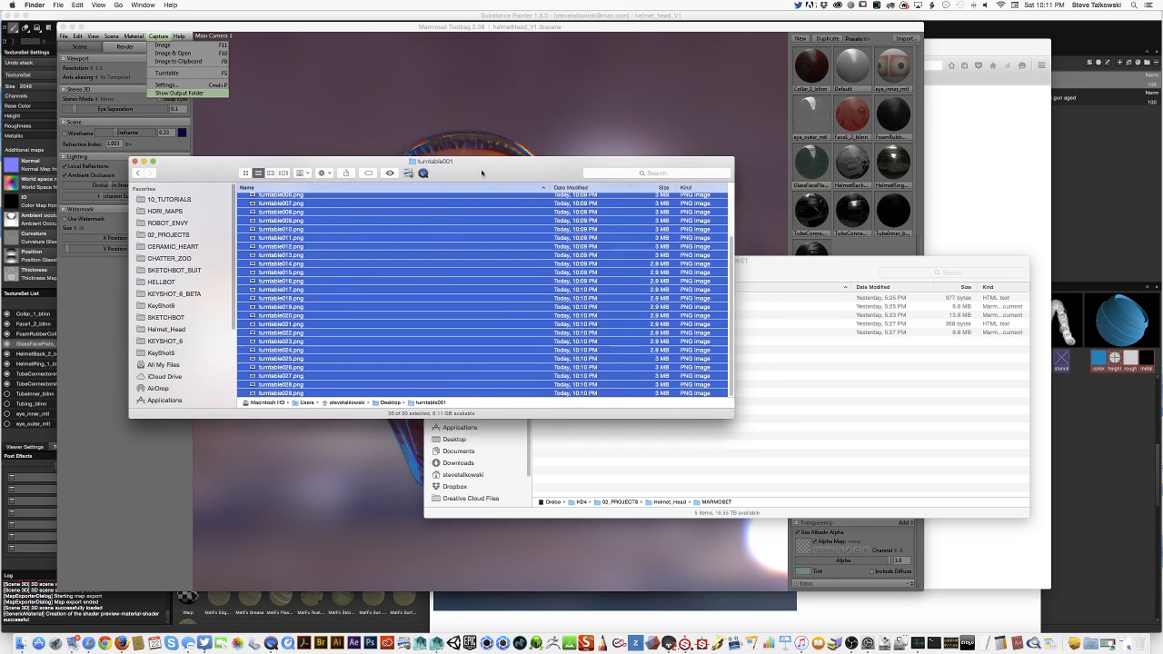
{"action": "left_click", "coordinate": [424, 177]}
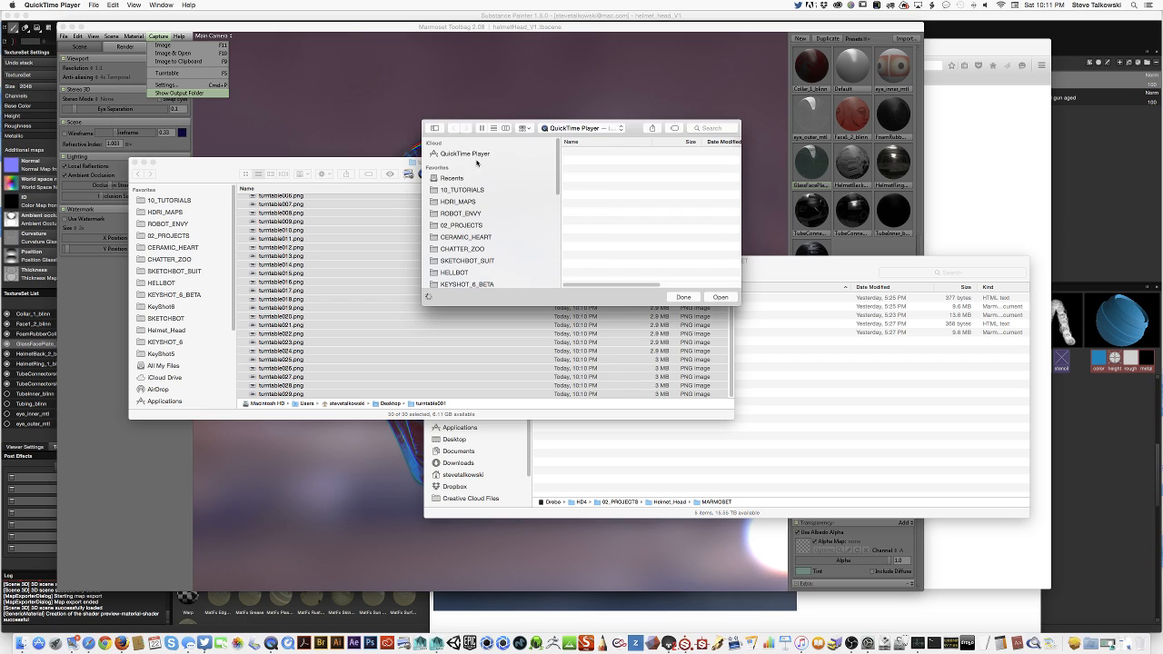
{"action": "left_click", "coordinate": [94, 6]}
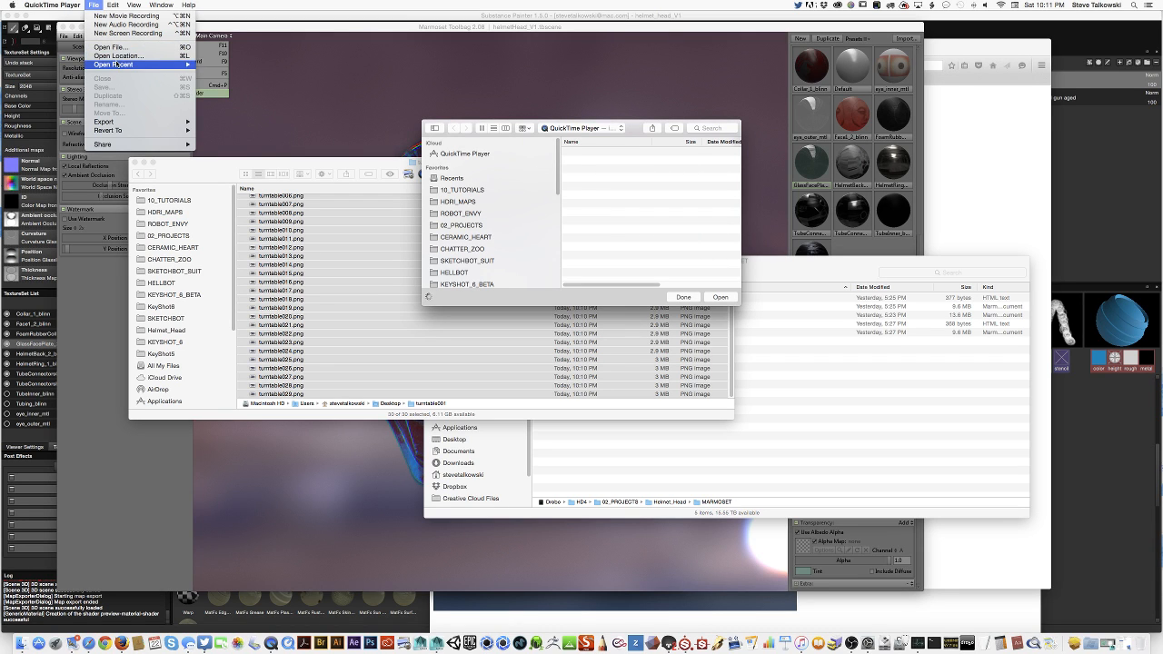
{"action": "mouse_move", "coordinate": [118, 65]}
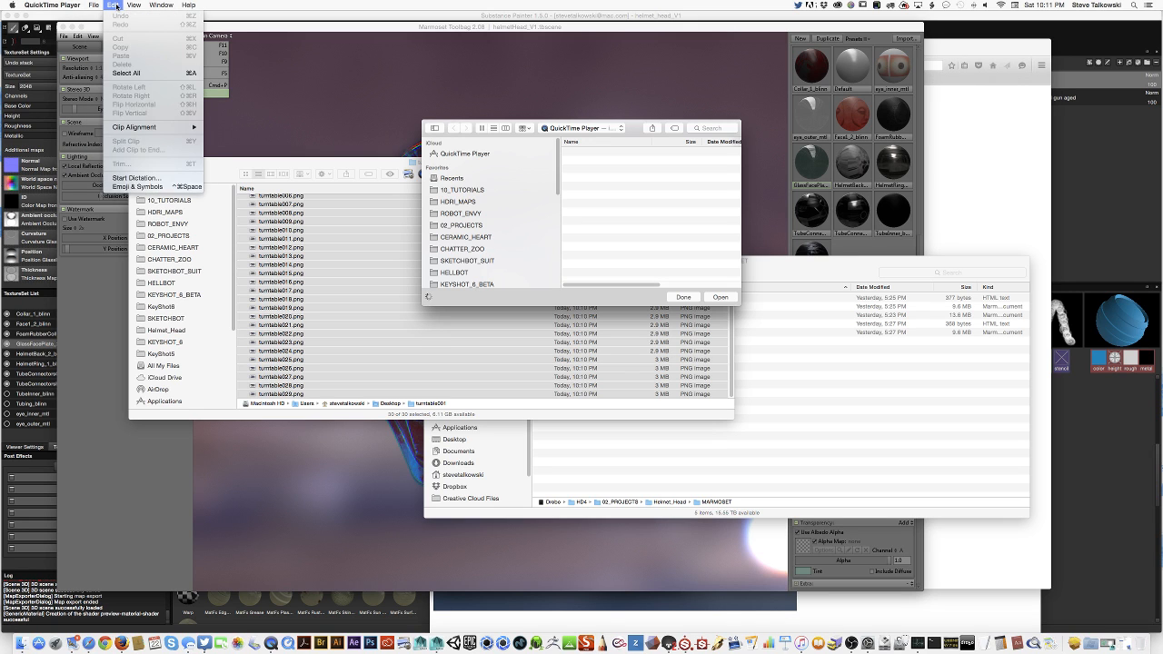
{"action": "mouse_move", "coordinate": [130, 7]}
{"action": "mouse_move", "coordinate": [56, 4]}
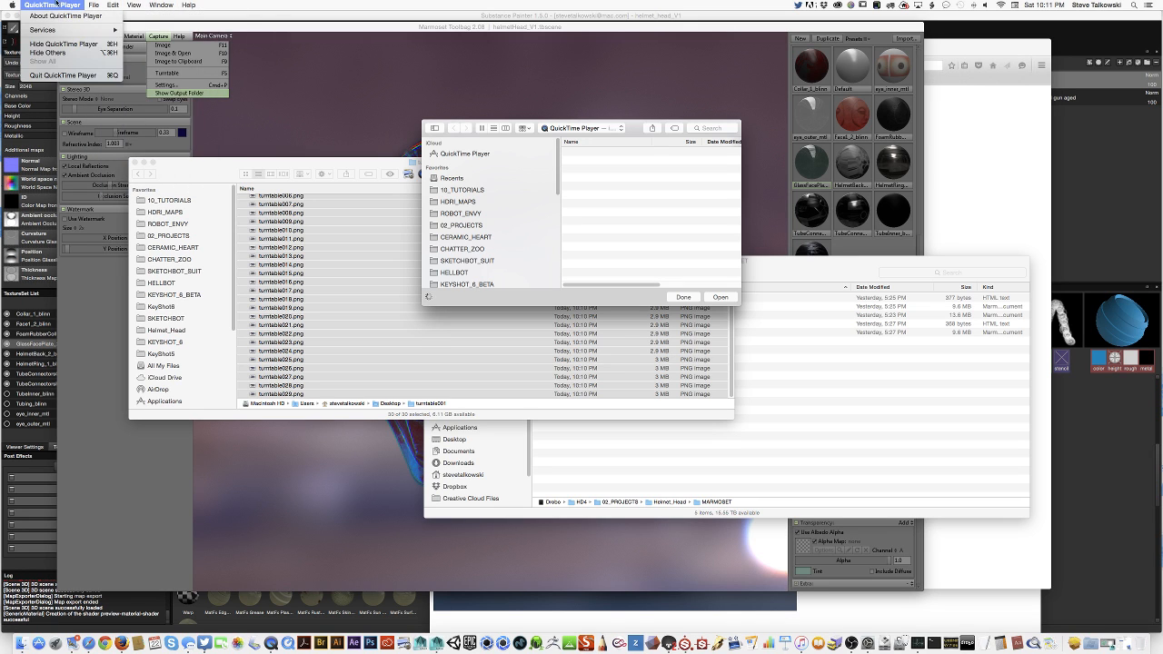
{"action": "left_click", "coordinate": [62, 75]}
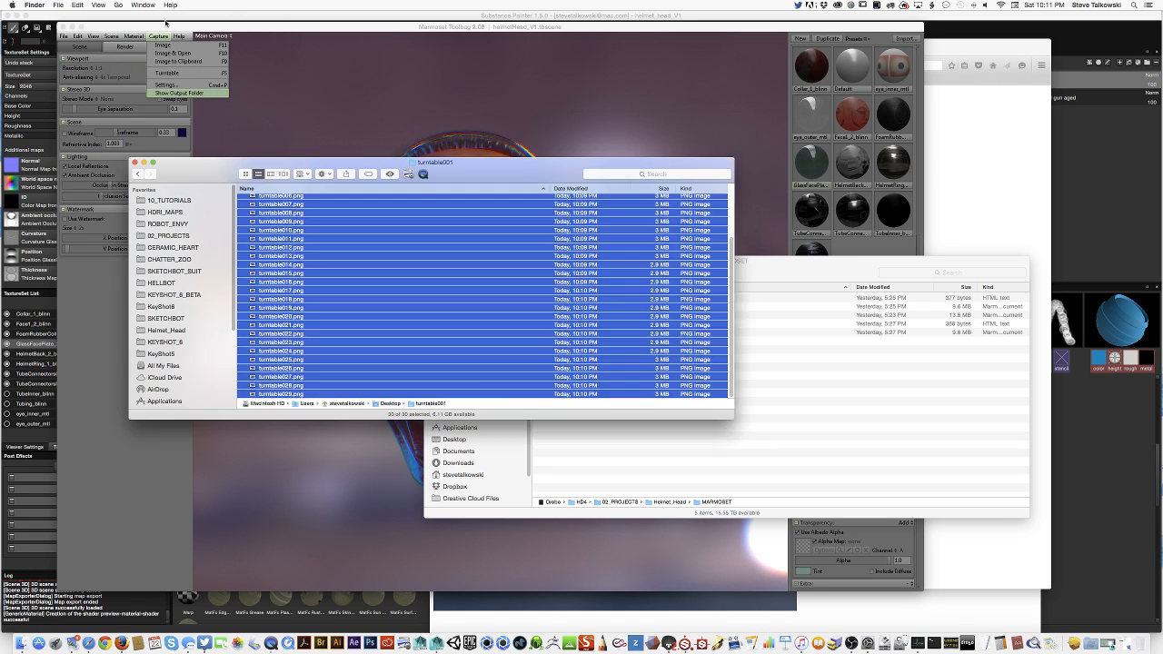
Switch to QuickTime Player 7, start opening an image sequence and browse to the turntable001 folder on the Desktop.
{"action": "left_click", "coordinate": [288, 644]}
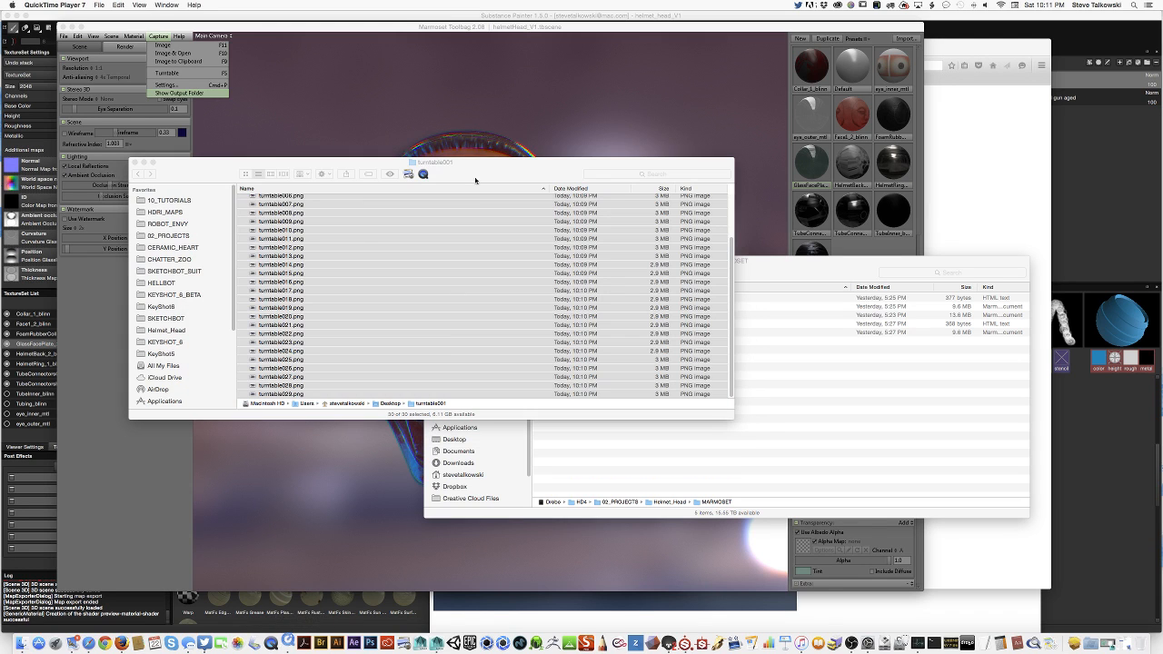
{"action": "left_click", "coordinate": [99, 5]}
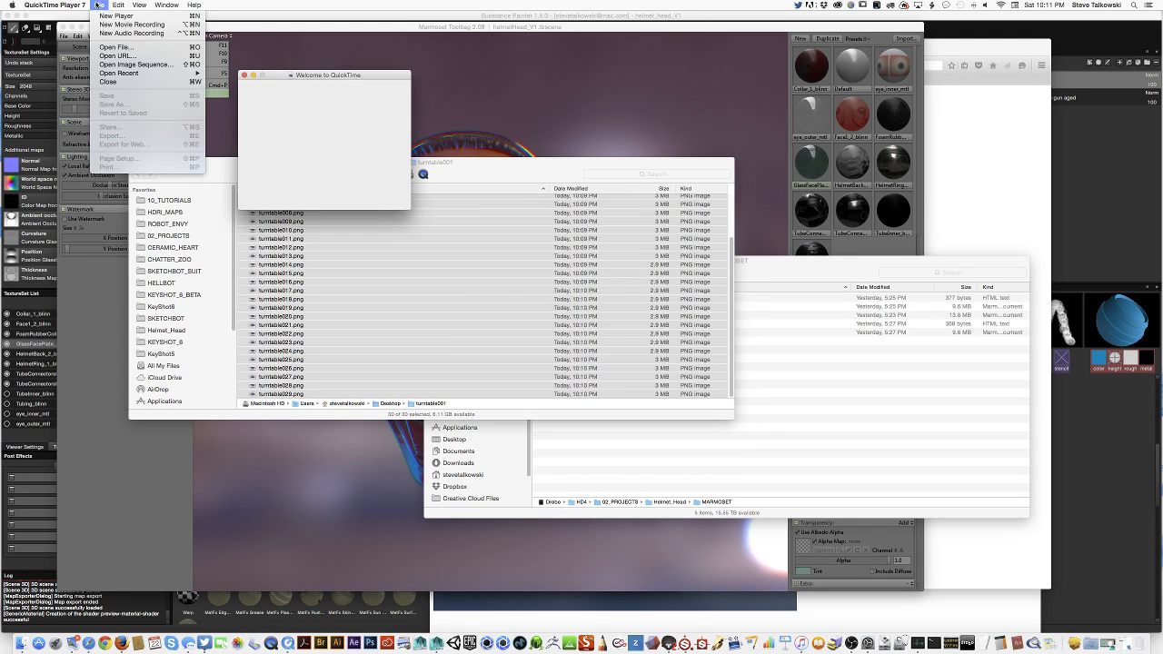
{"action": "left_click", "coordinate": [127, 64]}
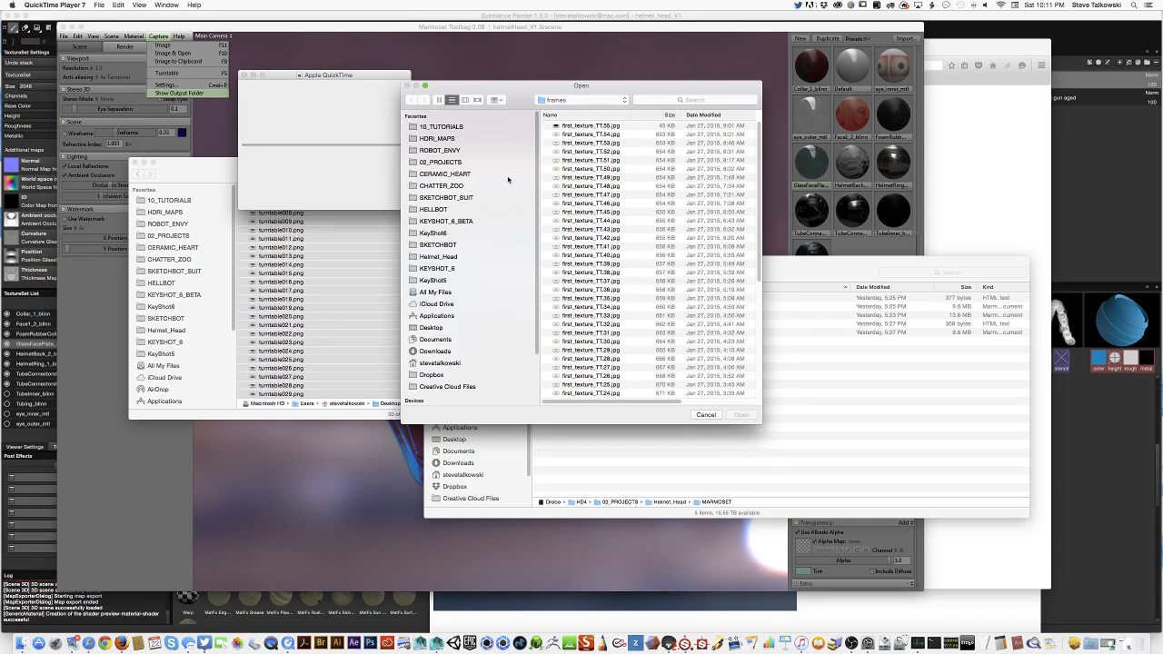
{"action": "left_click", "coordinate": [440, 328]}
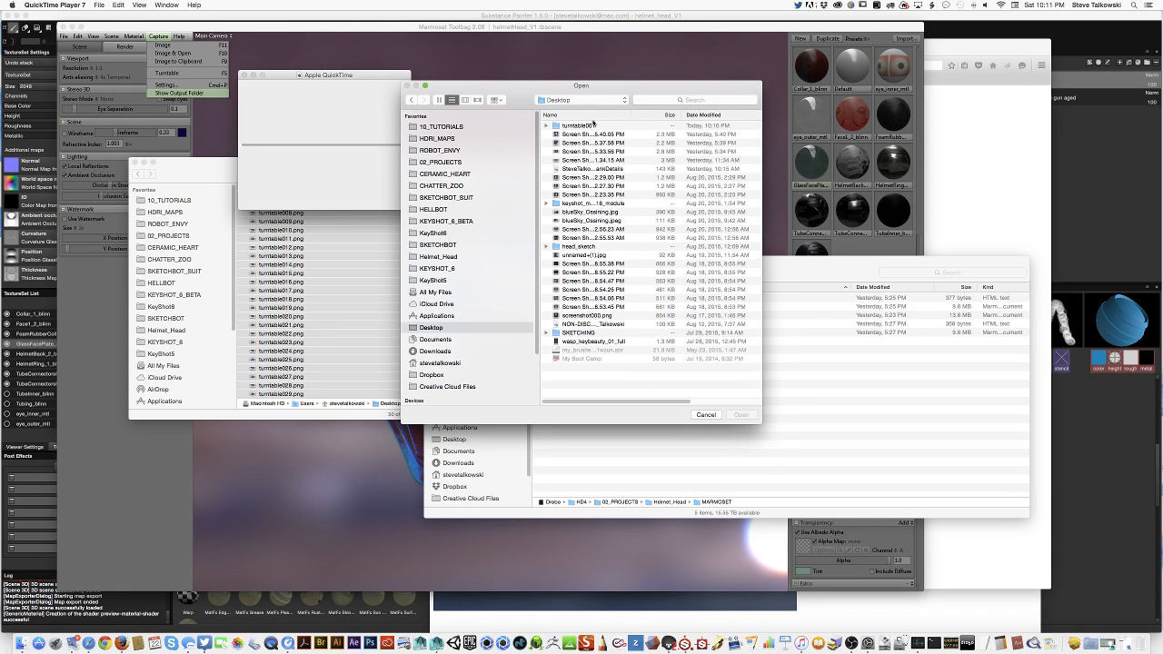
{"action": "left_click", "coordinate": [581, 125]}
{"action": "double_click", "coordinate": [582, 125]}
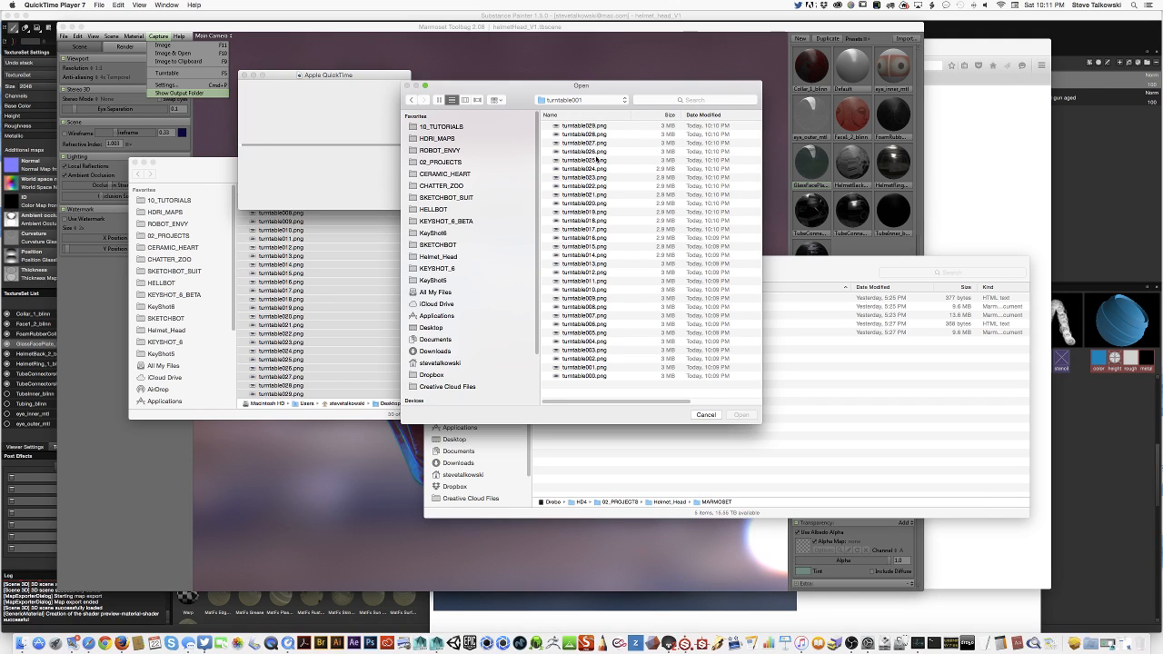
Load the image sequence starting from turntable000.png at 30 frames per second and check its playback.
{"action": "key", "text": "Down"}
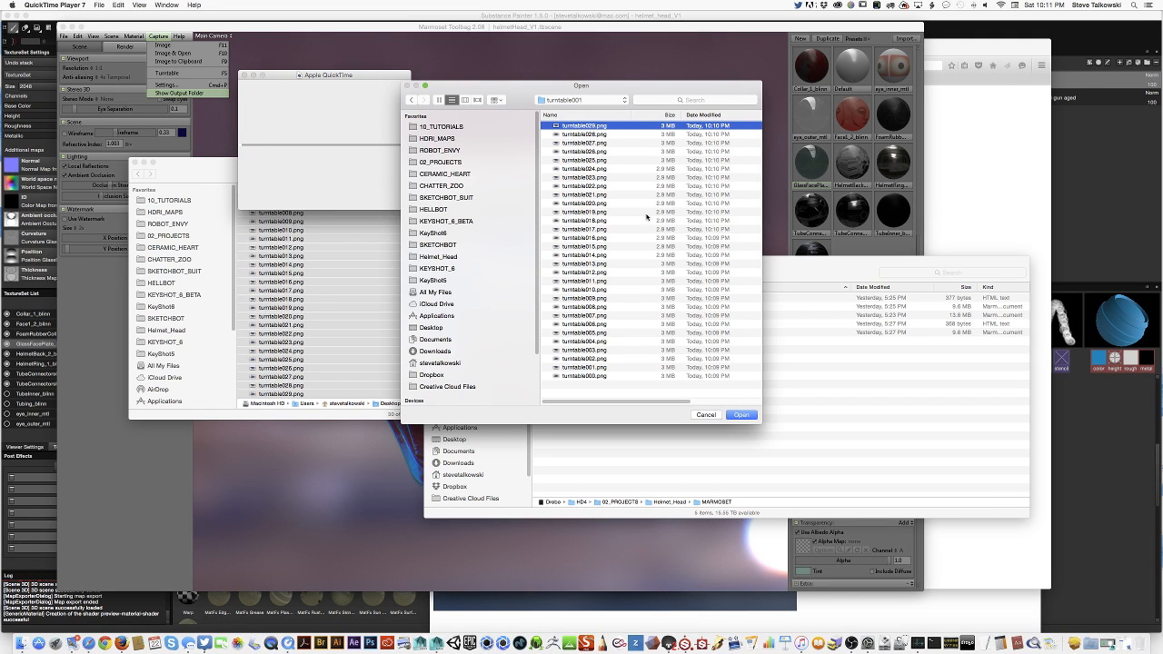
{"action": "left_click", "coordinate": [591, 376]}
{"action": "left_click", "coordinate": [743, 415]}
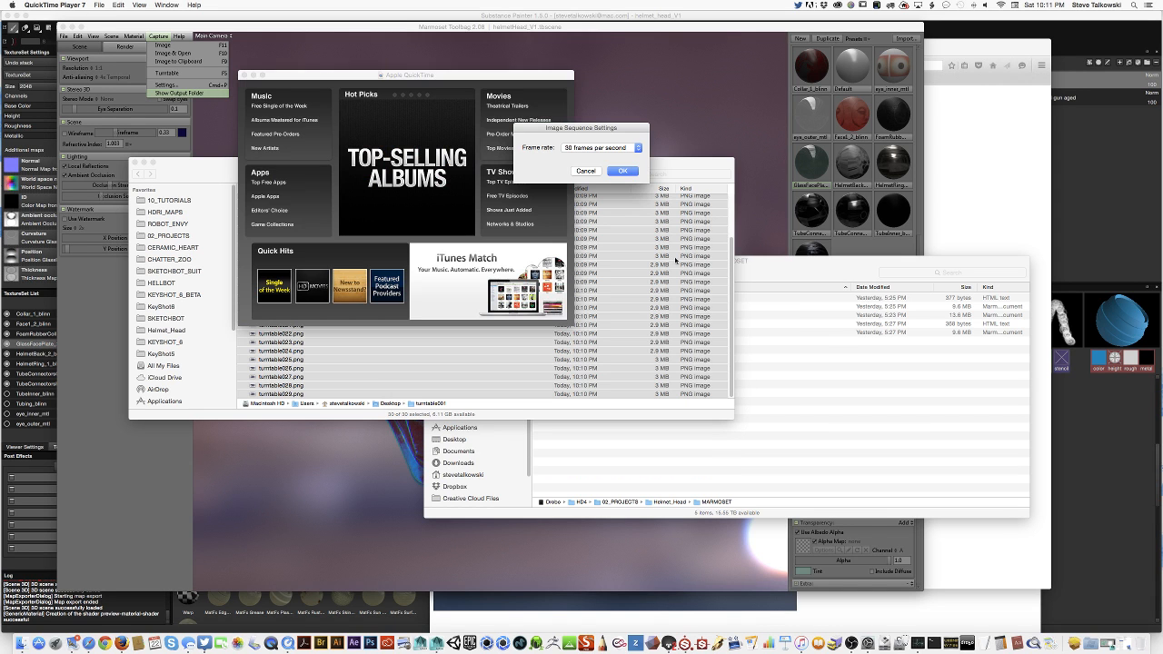
{"action": "left_click", "coordinate": [626, 171]}
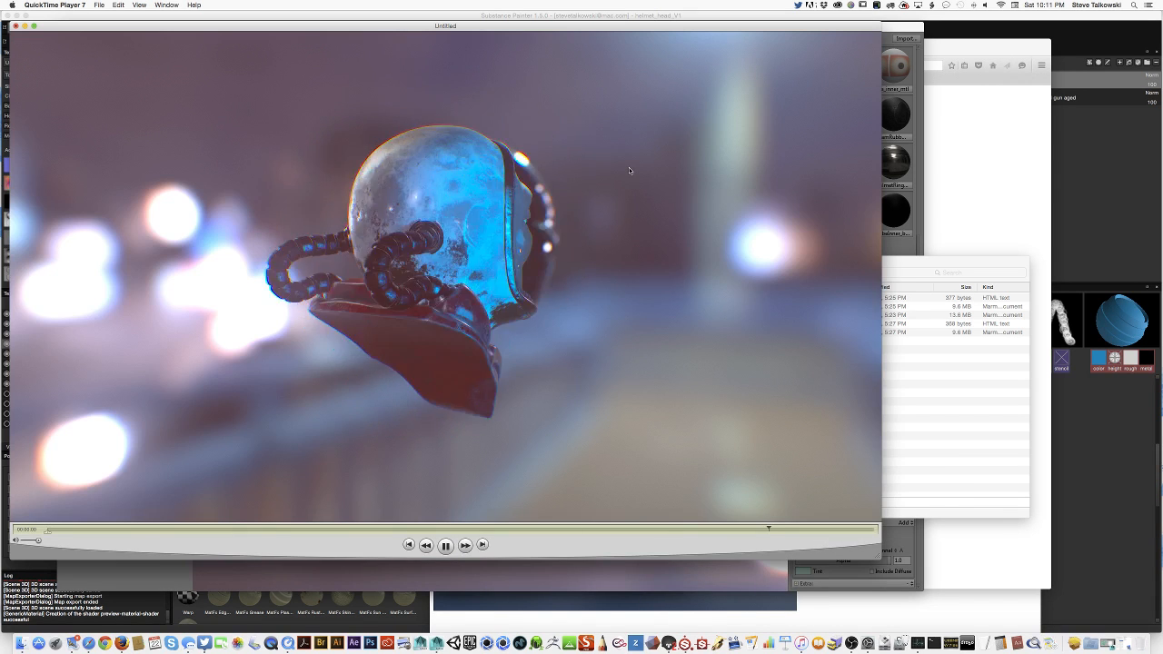
{"action": "left_click", "coordinate": [445, 545]}
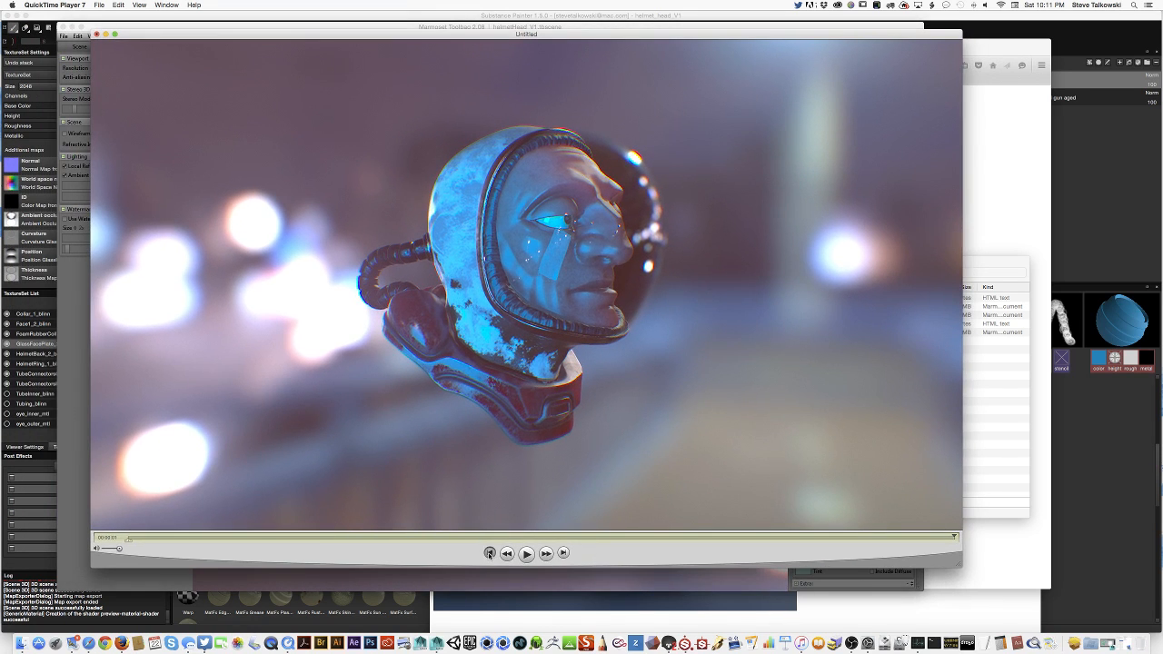
{"action": "left_click", "coordinate": [526, 553]}
Return to Marmoset Toolbag and review the turntable frame rate, duration and rotation options in the capture settings.
{"action": "key", "text": "super+q"}
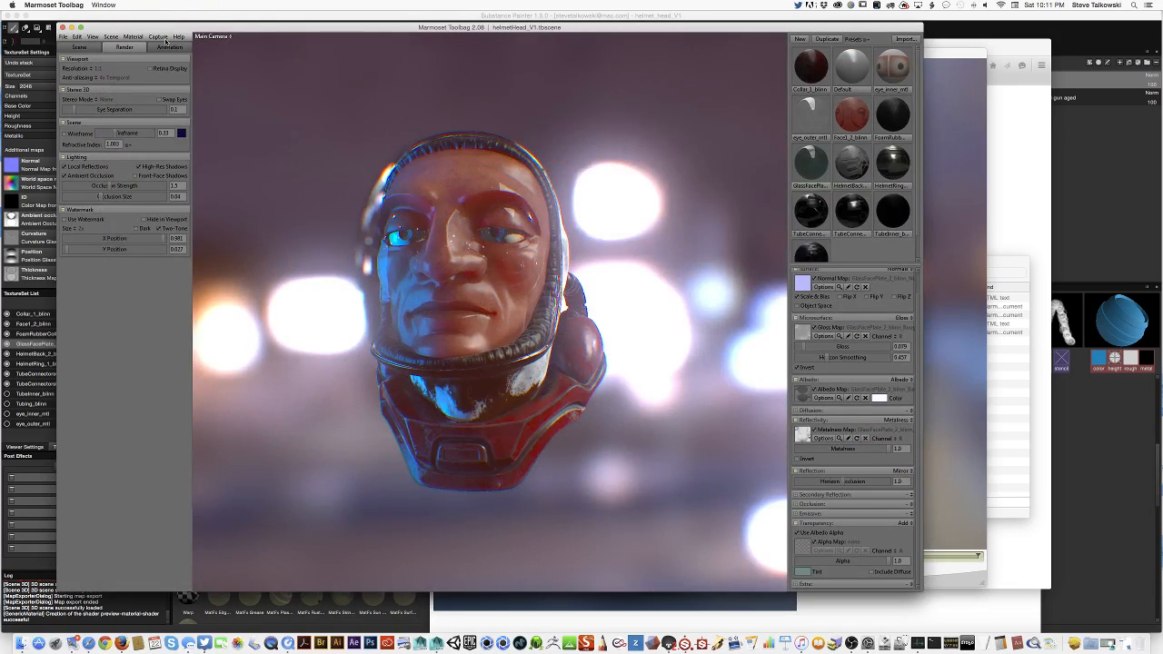
{"action": "left_click", "coordinate": [159, 37]}
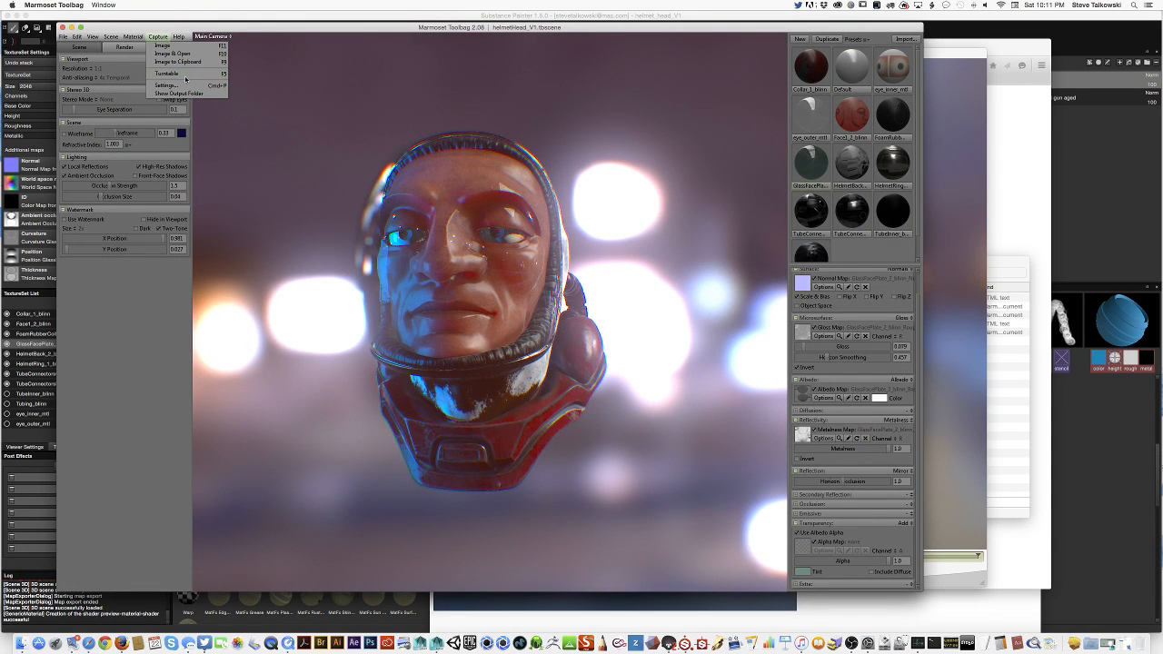
{"action": "left_click", "coordinate": [167, 86]}
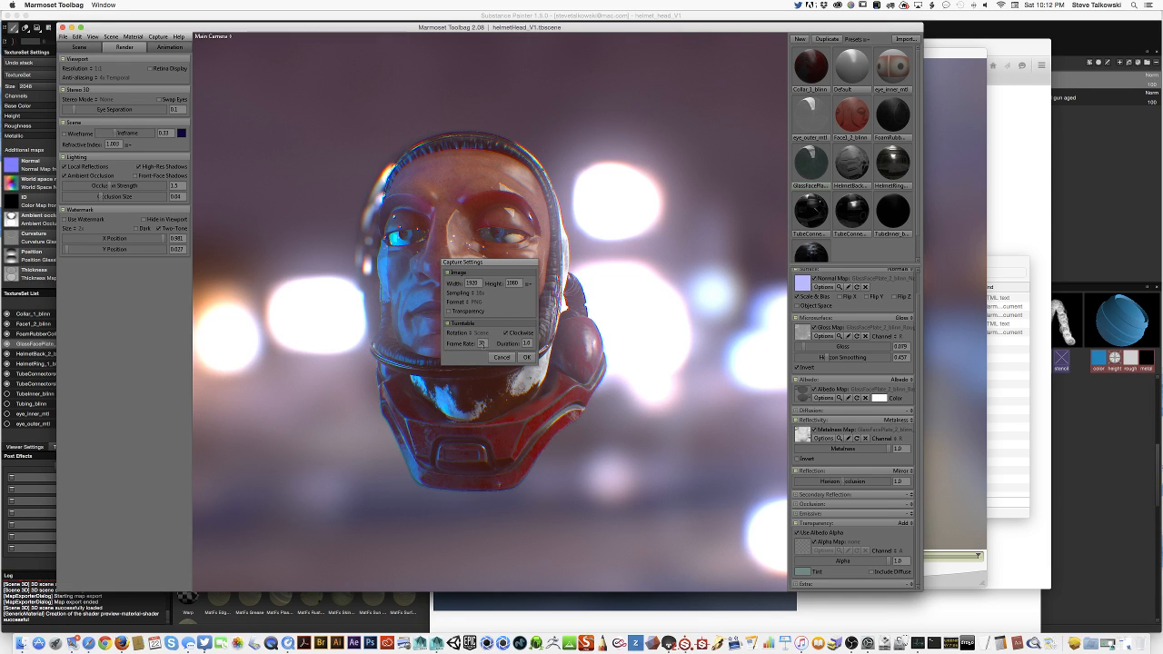
{"action": "double_click", "coordinate": [527, 344]}
{"action": "left_click", "coordinate": [476, 333]}
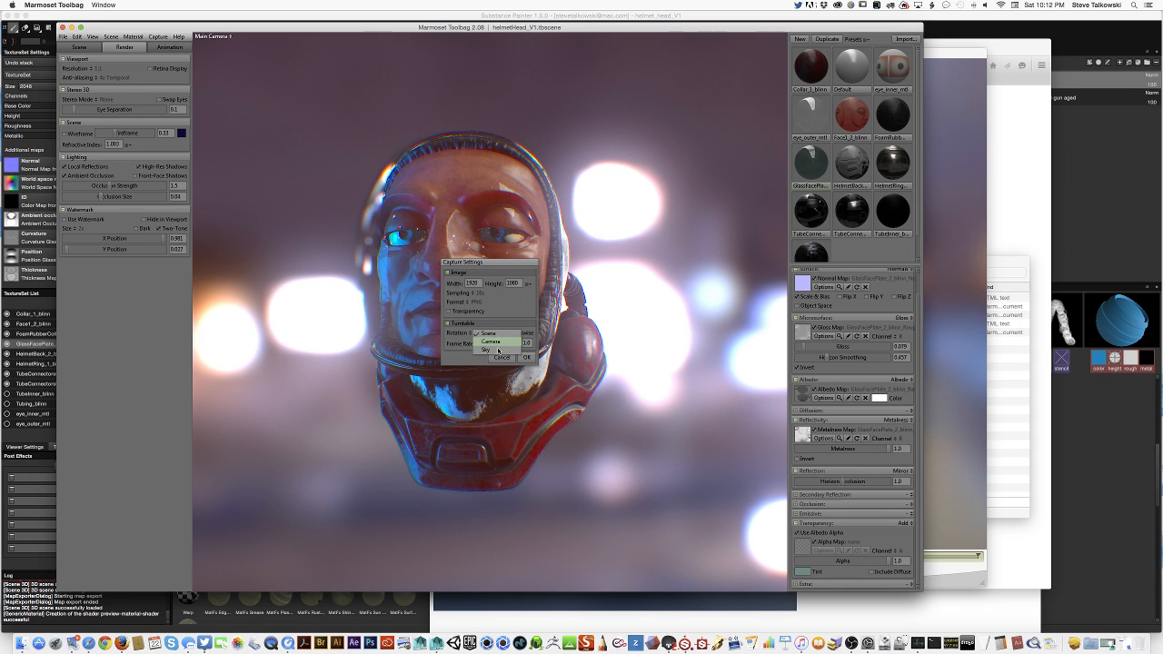
{"action": "left_click", "coordinate": [469, 337]}
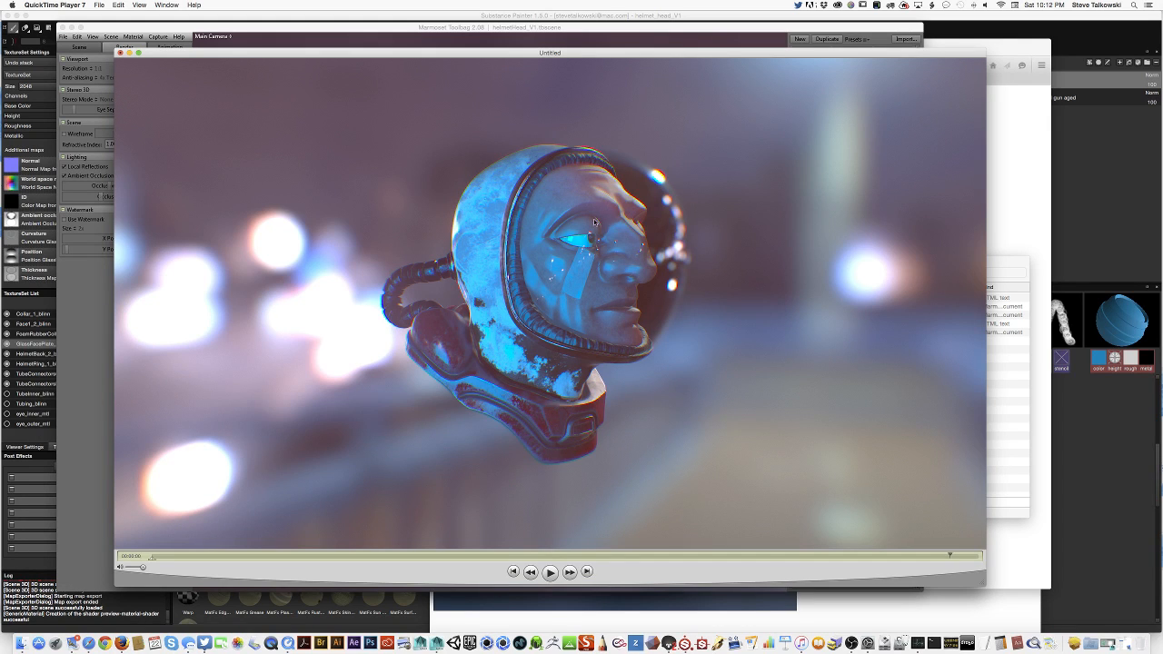
Scrub through the turntable movie, close it together with QuickTime Player 7, and accept the capture settings in Marmoset Toolbag.
{"action": "left_click_drag", "start_coordinate": [537, 556], "coordinate": [355, 558]}
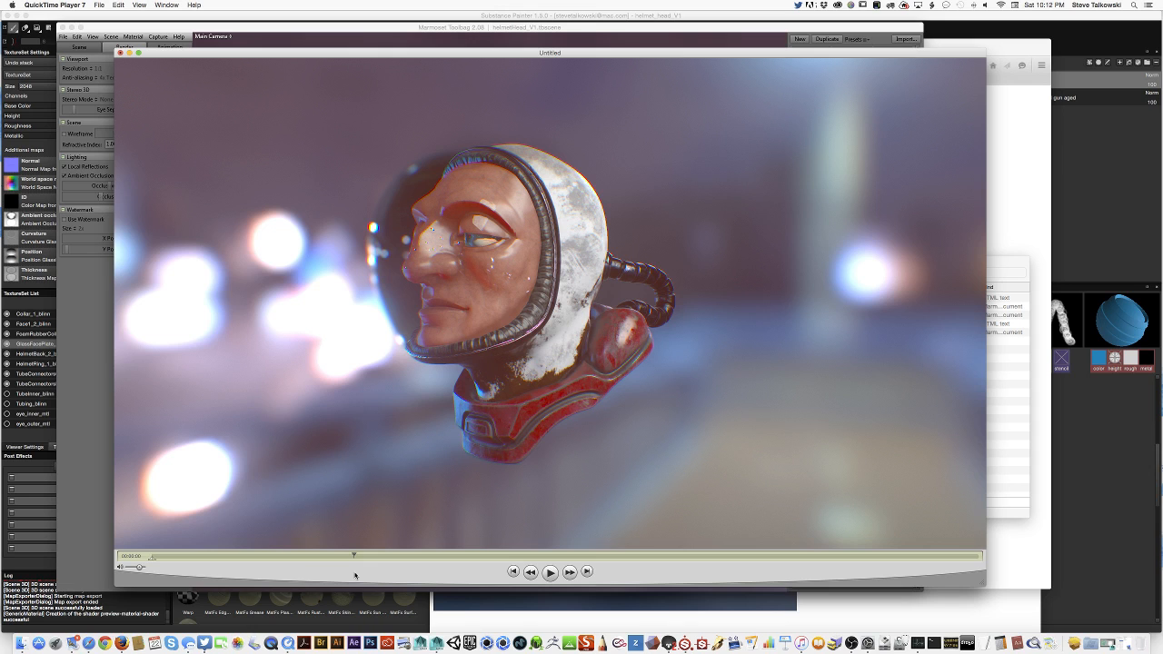
{"action": "left_click", "coordinate": [120, 53]}
{"action": "left_click", "coordinate": [518, 104]}
{"action": "left_click_drag", "start_coordinate": [282, 76], "coordinate": [244, 83]}
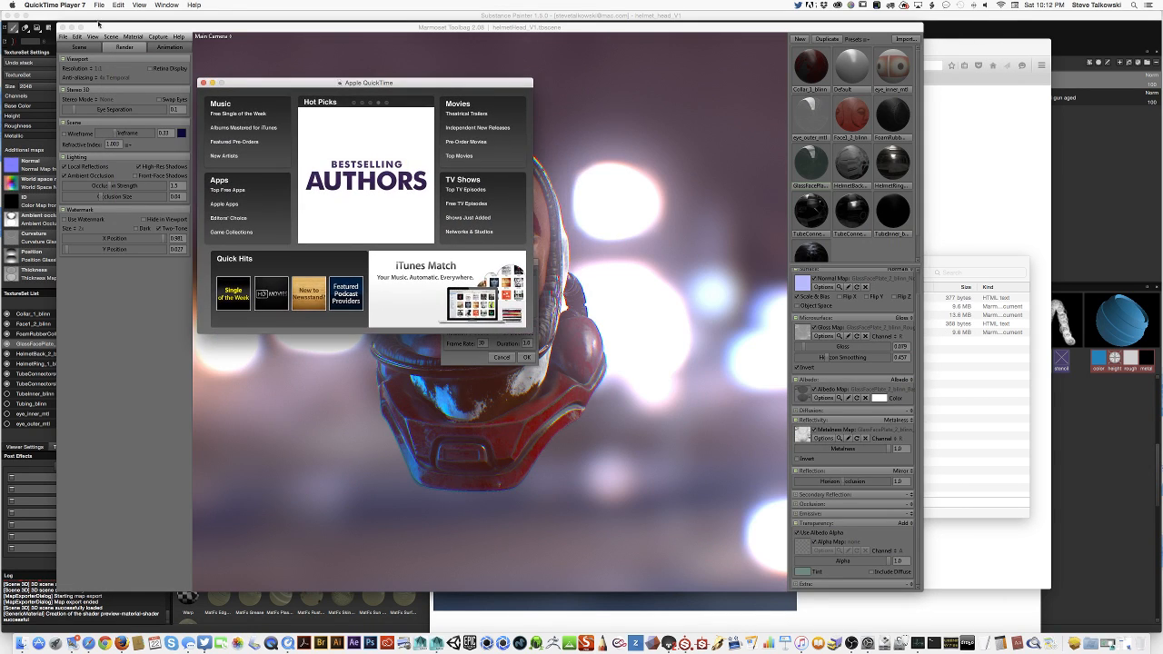
{"action": "left_click", "coordinate": [54, 4]}
{"action": "left_click", "coordinate": [85, 108]}
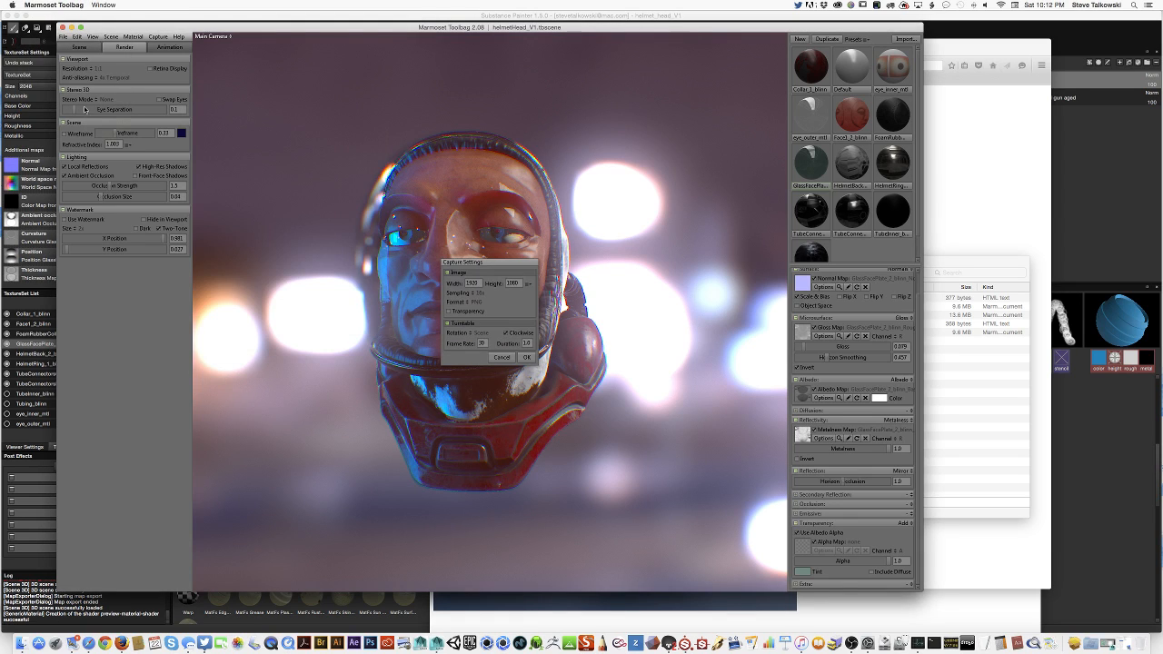
{"action": "left_click", "coordinate": [525, 359]}
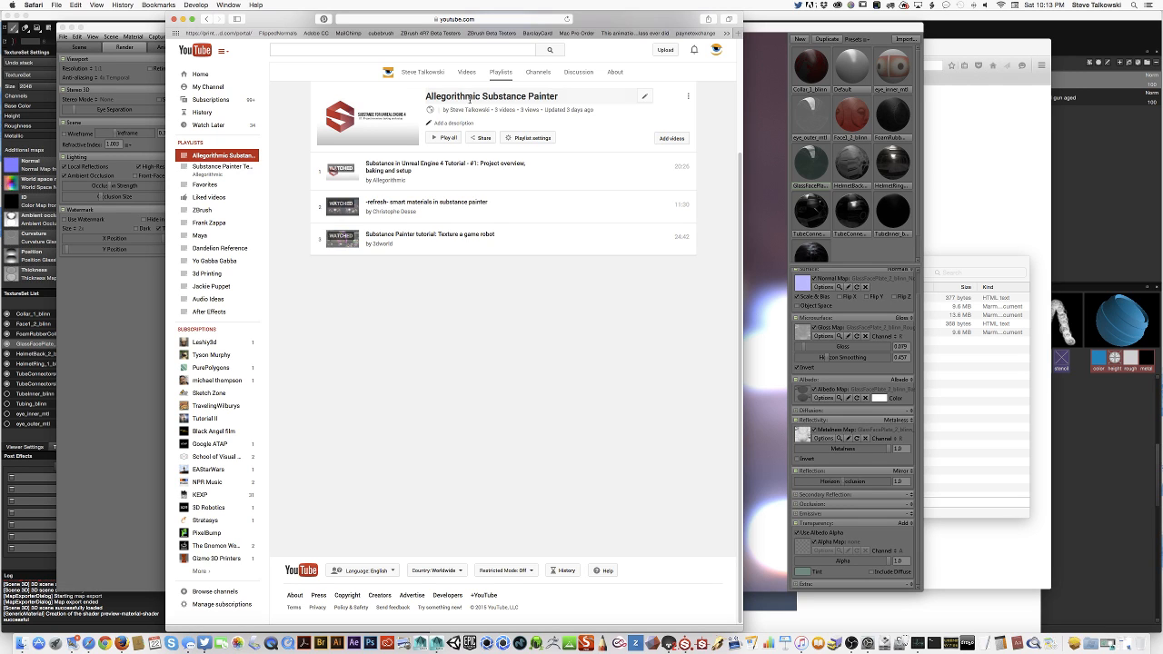
Open Allegorithmic's "Substance Painter Texturing for Beginners" playlist on YouTube in Safari and browse its full list of tutorials.
{"action": "left_click", "coordinate": [469, 97]}
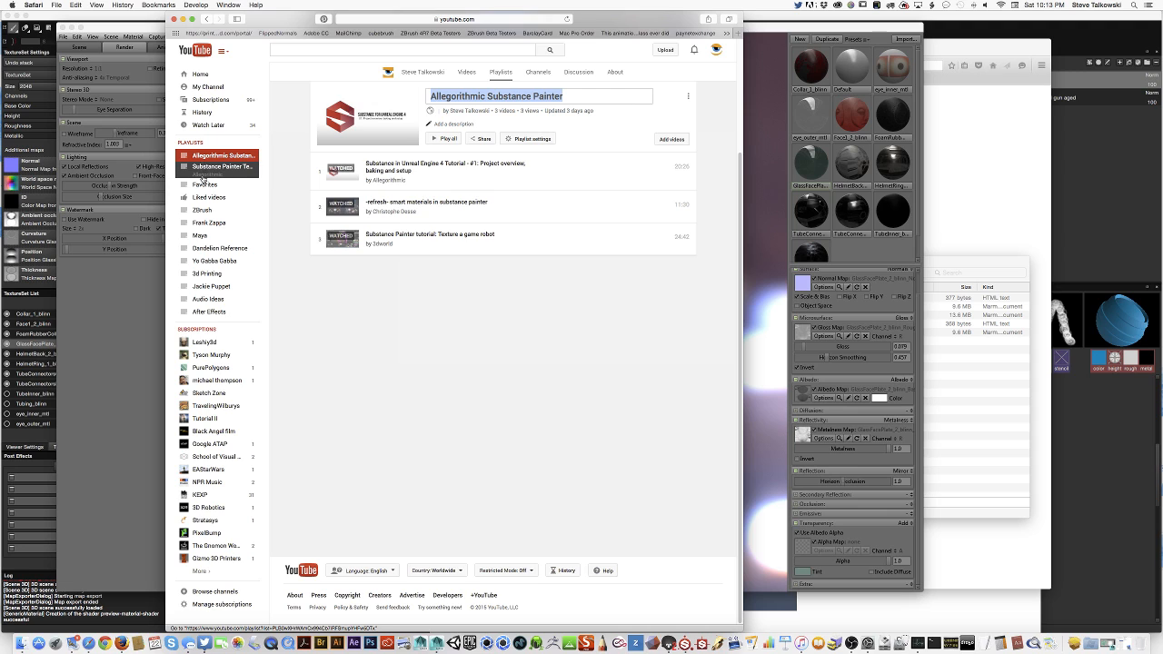
{"action": "left_click", "coordinate": [221, 169]}
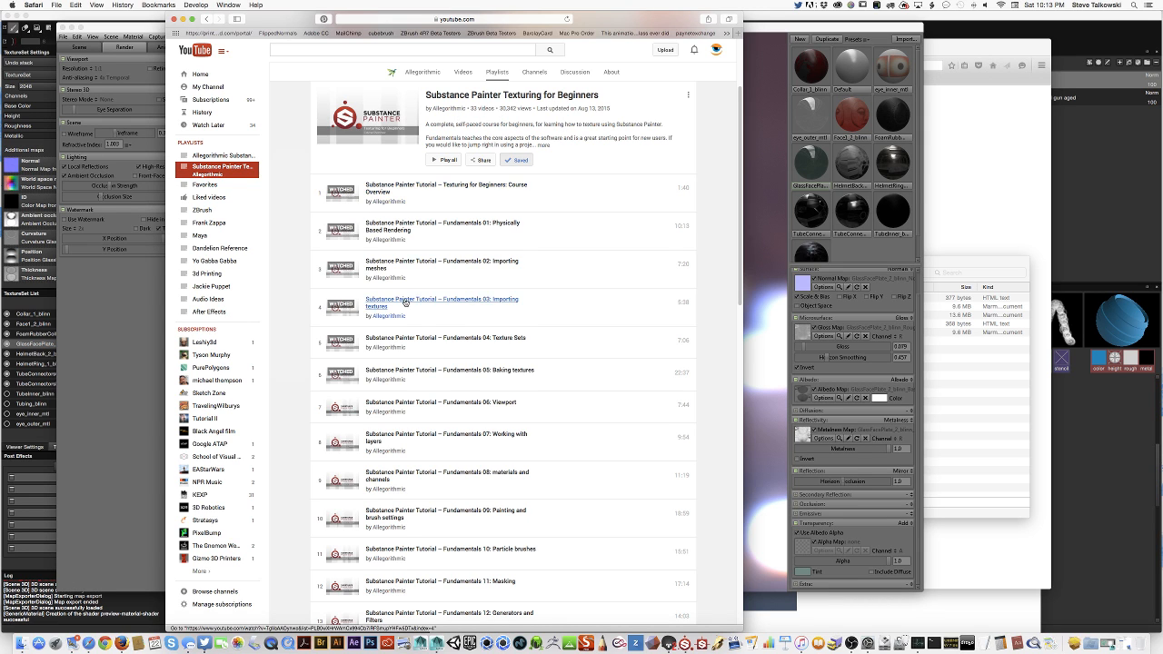
{"action": "scroll", "coordinate": [397, 306], "scroll_direction": "down", "scroll_amount": 1}
{"action": "scroll", "coordinate": [436, 364], "scroll_direction": "down", "scroll_amount": 10}
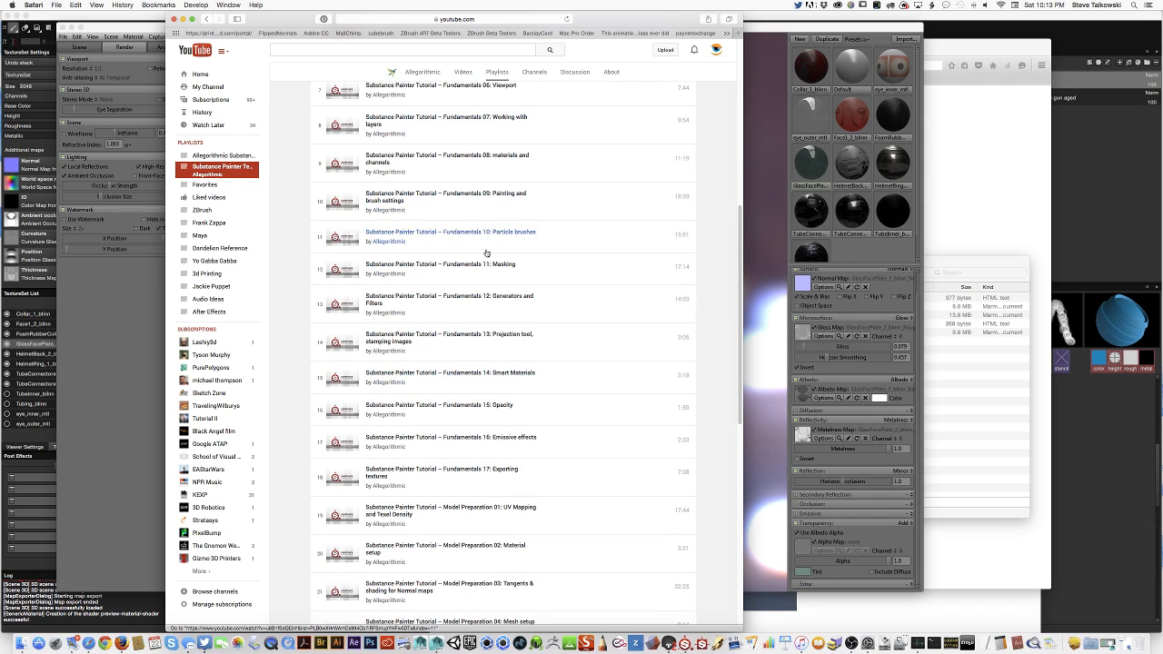
{"action": "scroll", "coordinate": [464, 390], "scroll_direction": "down", "scroll_amount": 1}
{"action": "scroll", "coordinate": [464, 400], "scroll_direction": "down", "scroll_amount": 15}
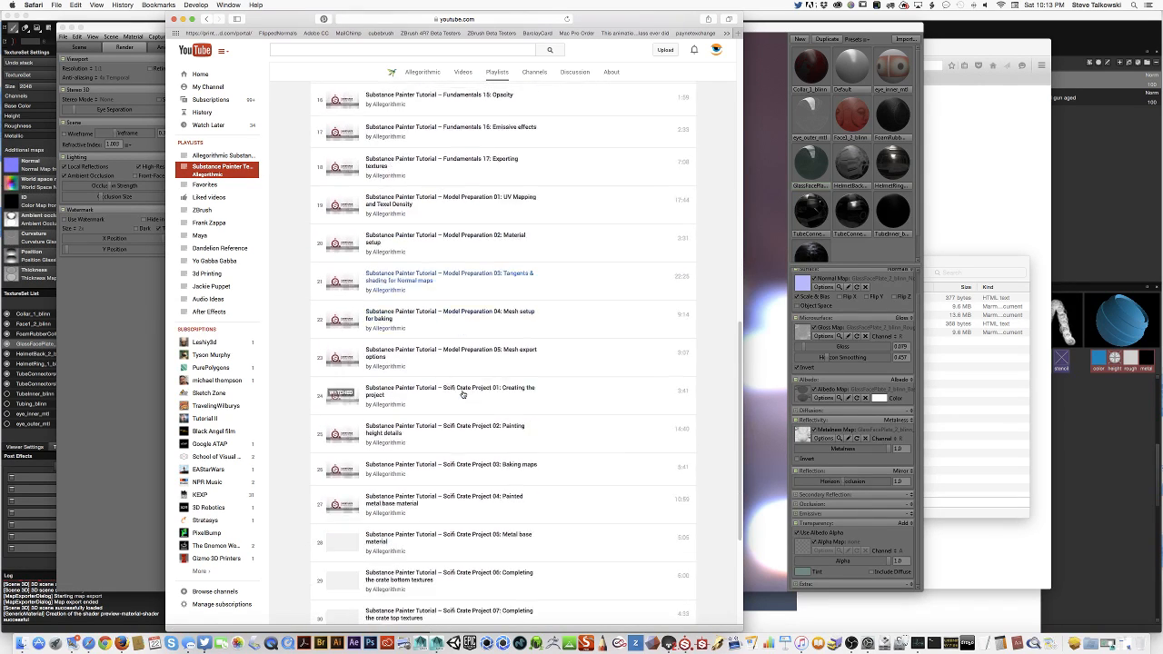
{"action": "scroll", "coordinate": [465, 389], "scroll_direction": "up", "scroll_amount": 20}
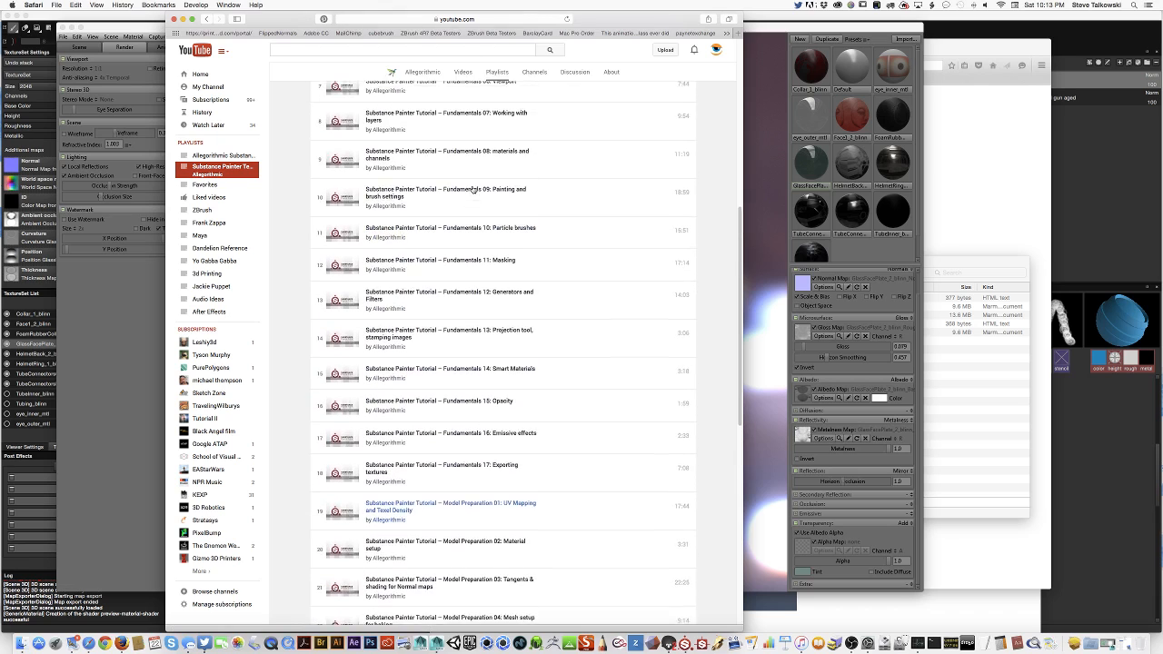
{"action": "scroll", "coordinate": [489, 219], "scroll_direction": "up", "scroll_amount": 9}
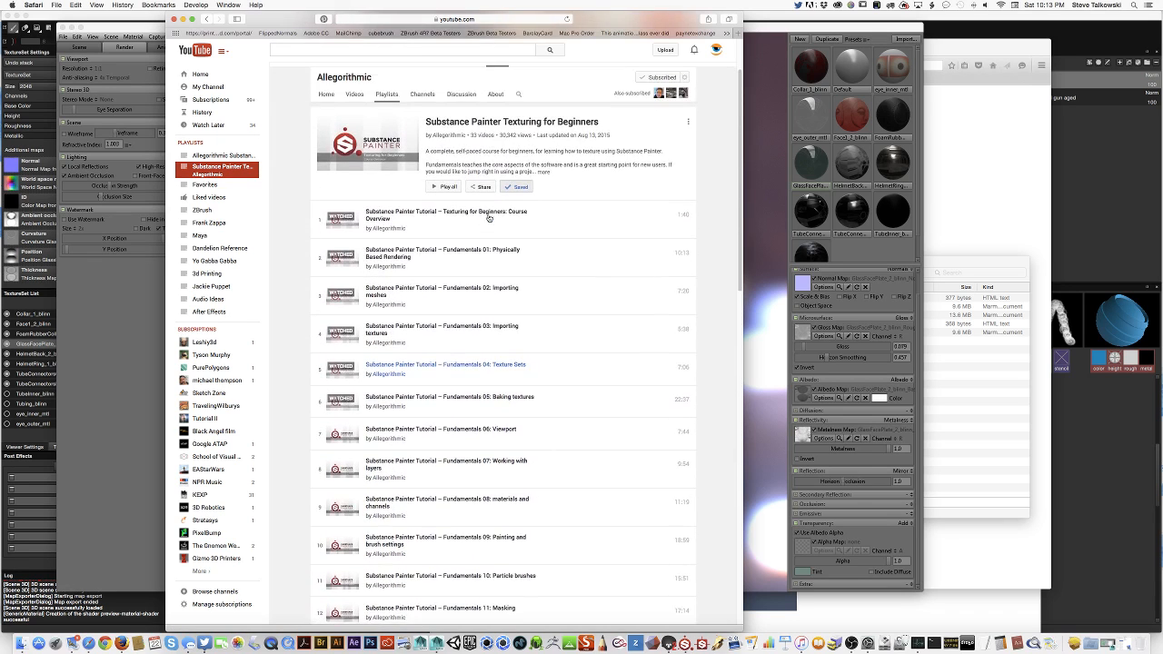
{"action": "scroll", "coordinate": [489, 216], "scroll_direction": "down", "scroll_amount": 4}
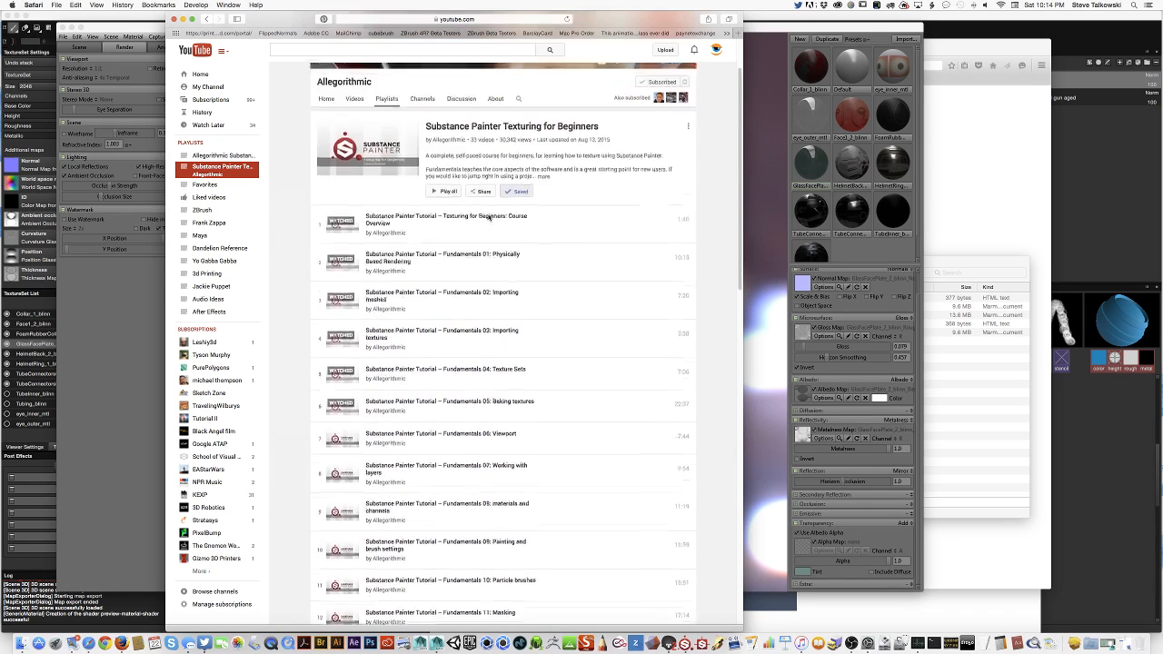
{"action": "scroll", "coordinate": [441, 137], "scroll_direction": "up", "scroll_amount": 4}
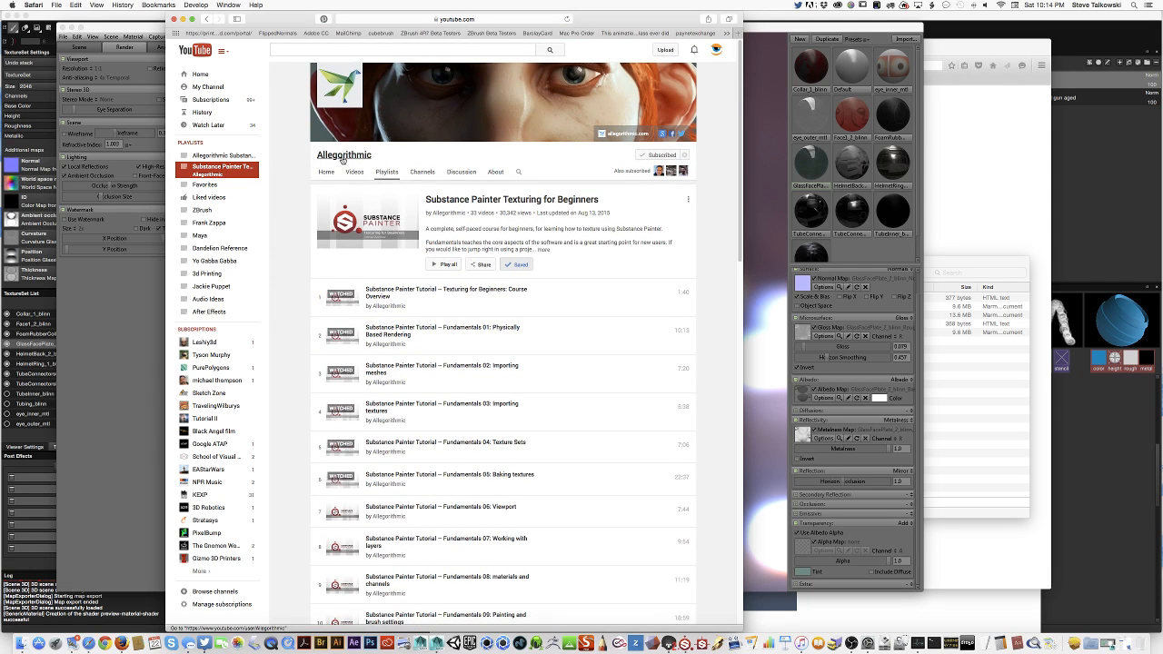
{"action": "left_click_drag", "start_coordinate": [606, 20], "coordinate": [580, 19]}
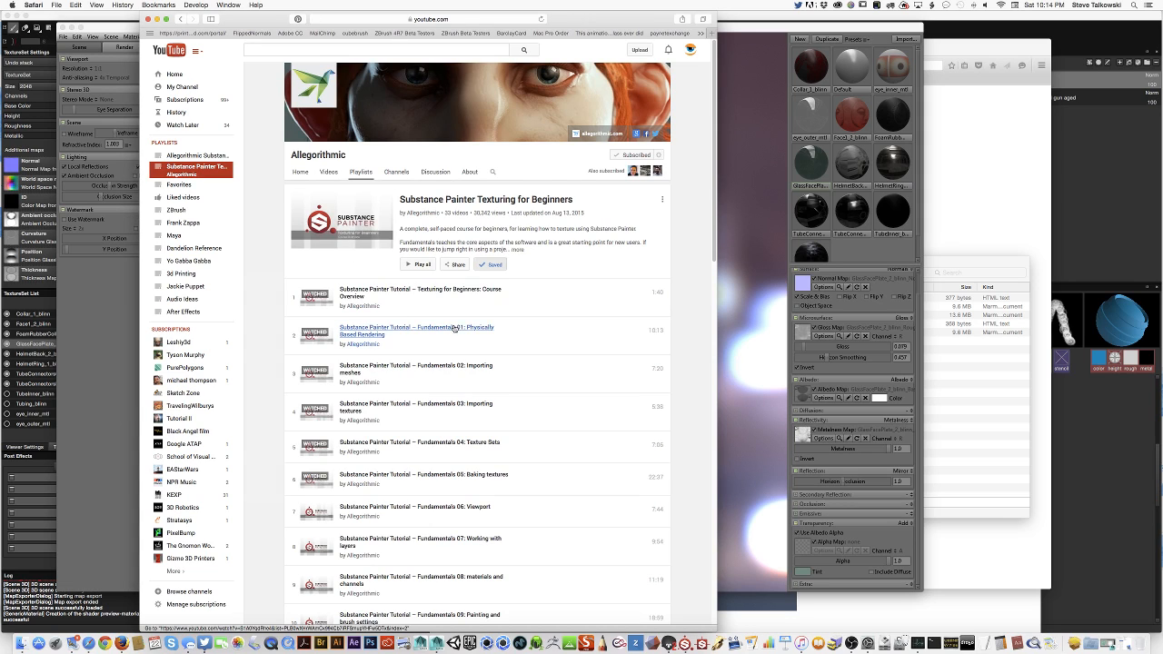
{"action": "scroll", "coordinate": [454, 328], "scroll_direction": "down", "scroll_amount": 3}
{"action": "scroll", "coordinate": [453, 328], "scroll_direction": "down", "scroll_amount": 20}
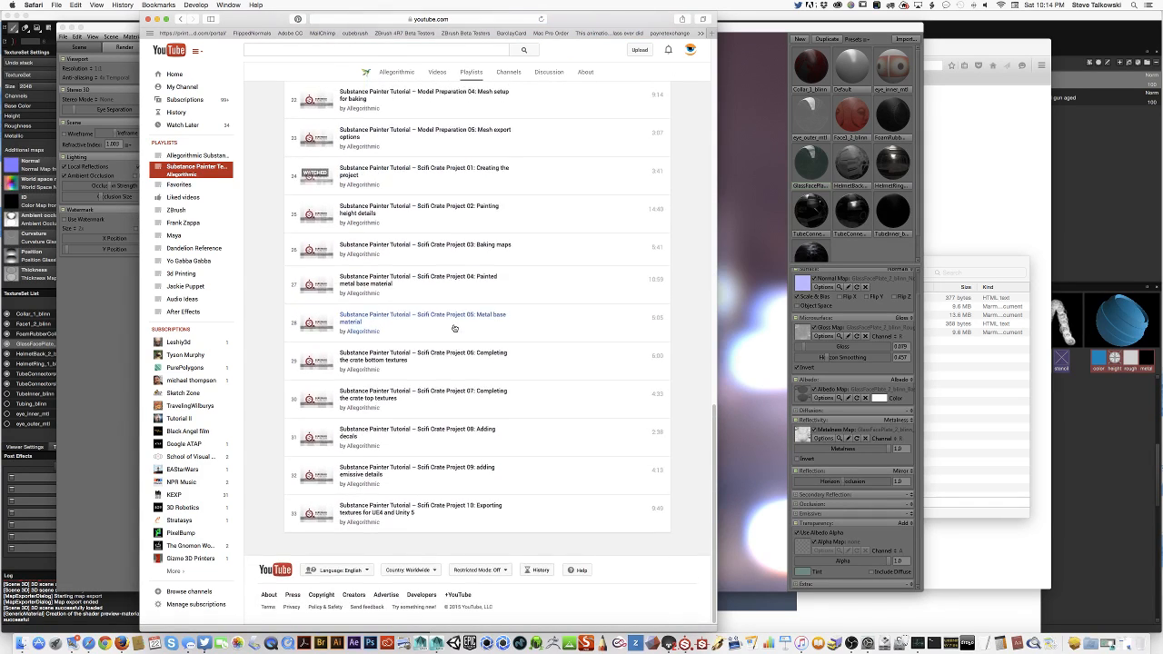
{"action": "scroll", "coordinate": [455, 324], "scroll_direction": "up", "scroll_amount": 20}
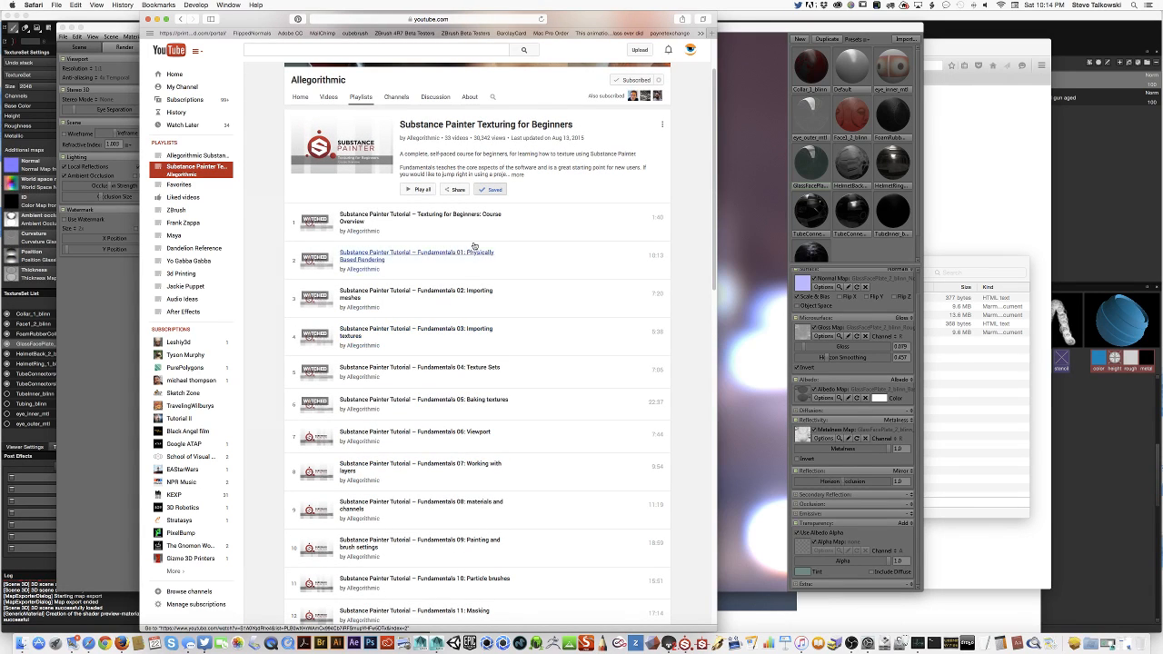
Return to Marmoset Toolbag and examine the astronaut head in side profile under different rotations of the environment lighting.
{"action": "left_click", "coordinate": [742, 29]}
{"action": "left_click_drag", "start_coordinate": [550, 195], "coordinate": [564, 254]}
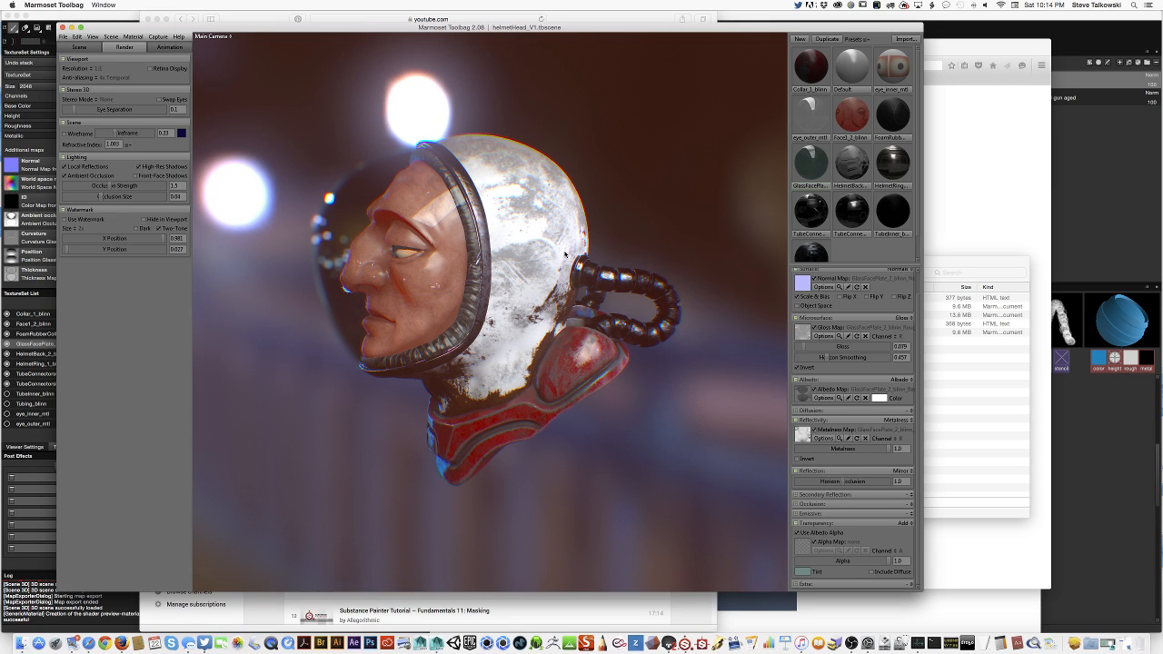
{"action": "left_click_drag", "start_coordinate": [565, 255], "coordinate": [444, 456]}
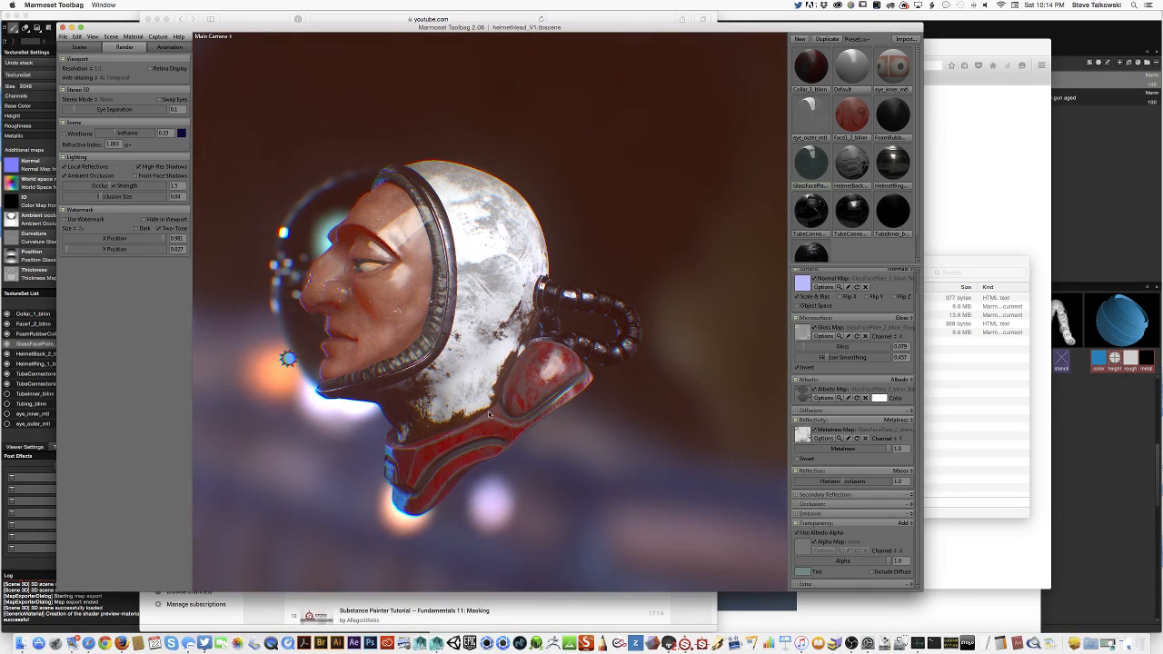
{"action": "left_click_drag", "start_coordinate": [489, 414], "coordinate": [618, 403]}
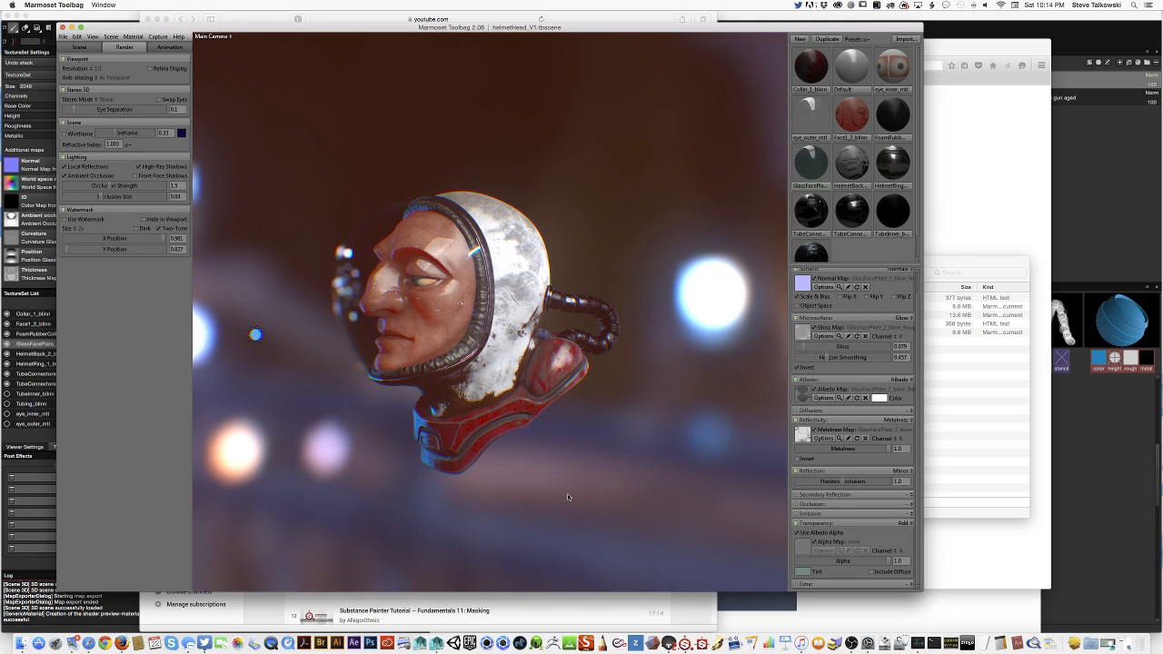